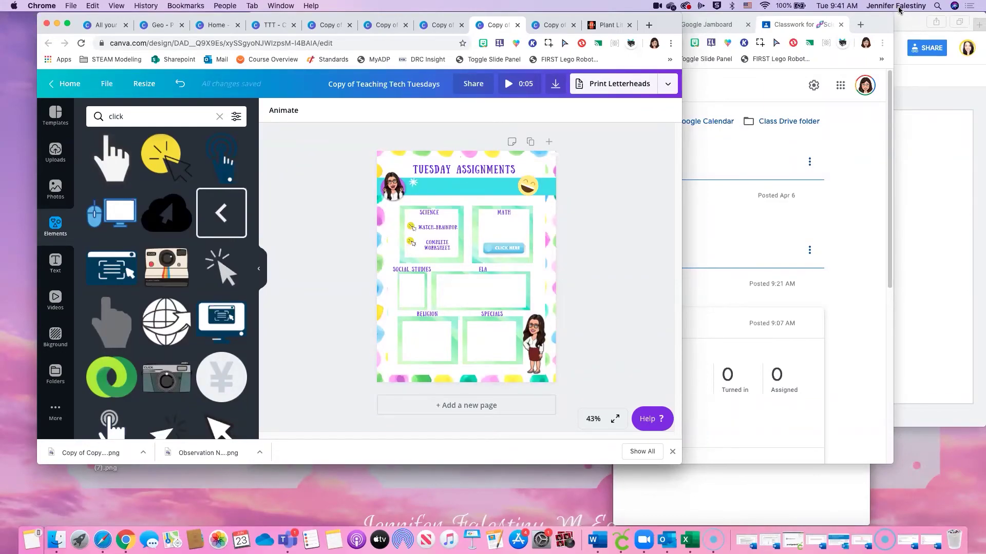
- Reposition the browser window and look through the designs in the TTT folder
drag(667, 29, 715, 47)
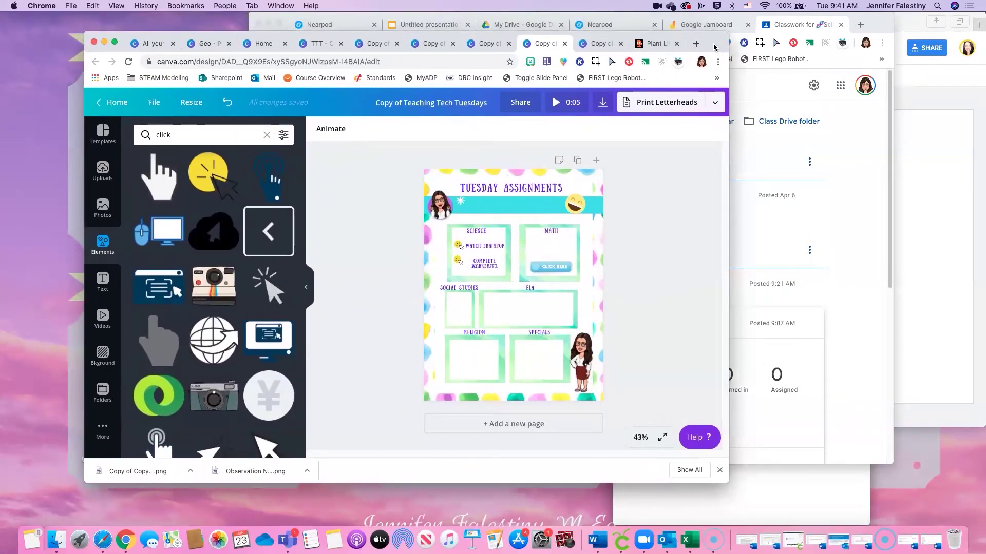
drag(713, 48, 718, 46)
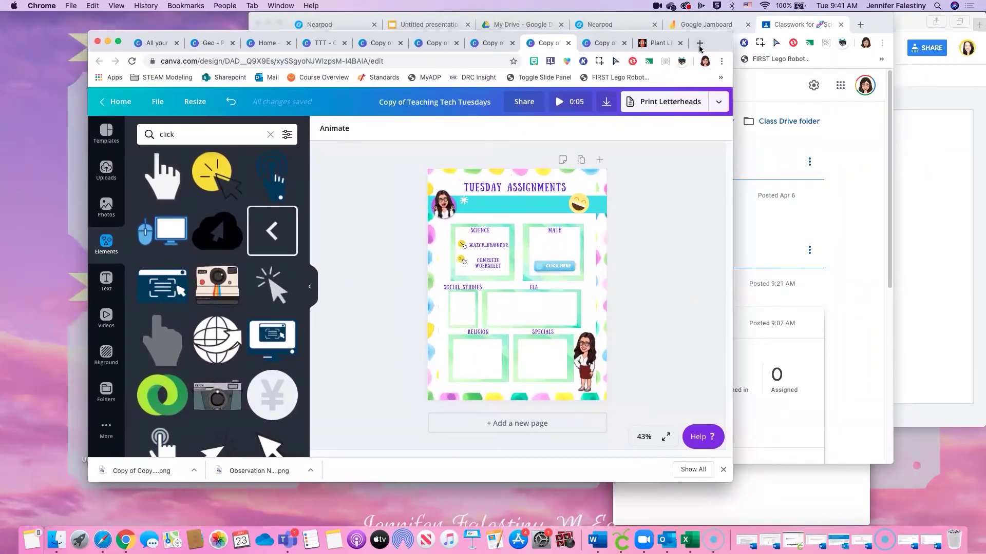
click(260, 46)
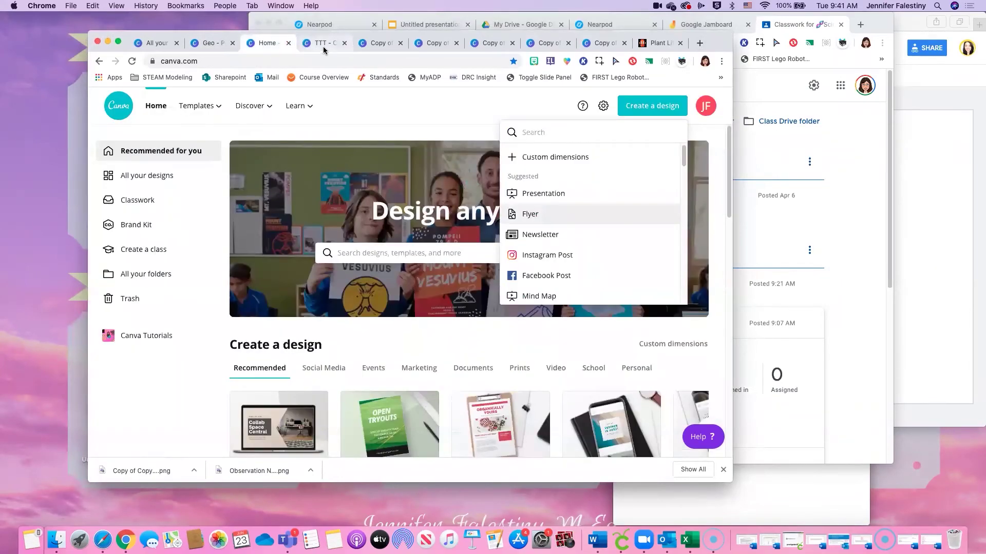
click(324, 46)
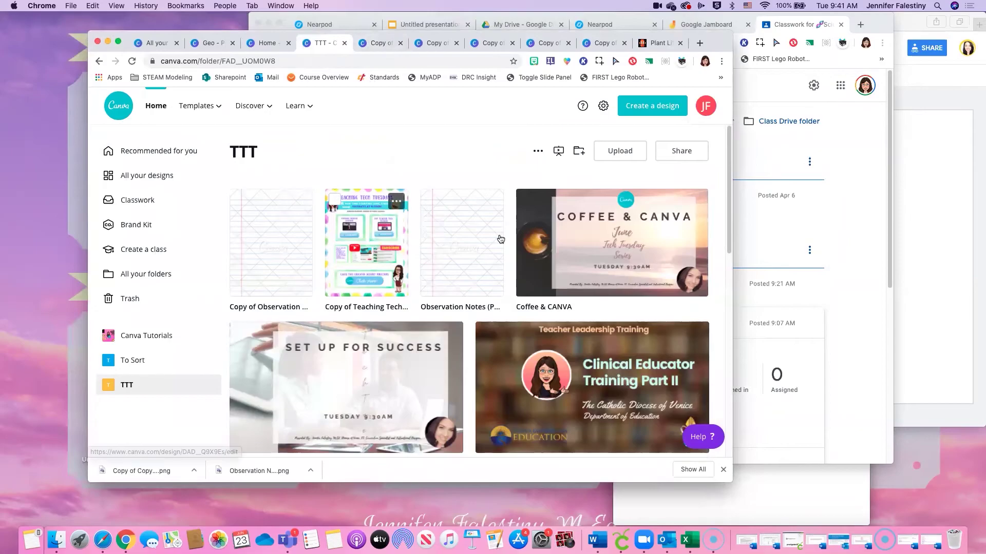
scroll(667, 255, down, 4)
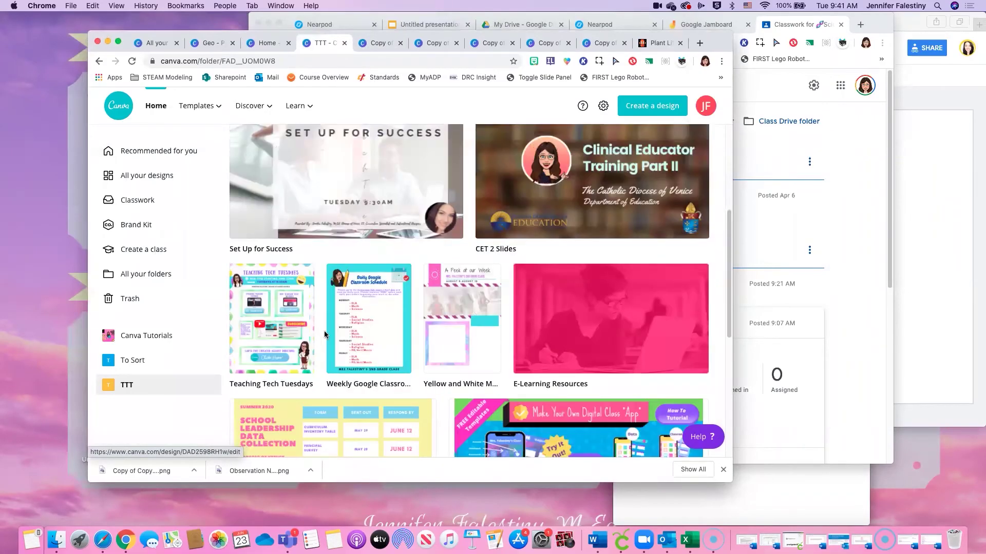
scroll(450, 329, down, 5)
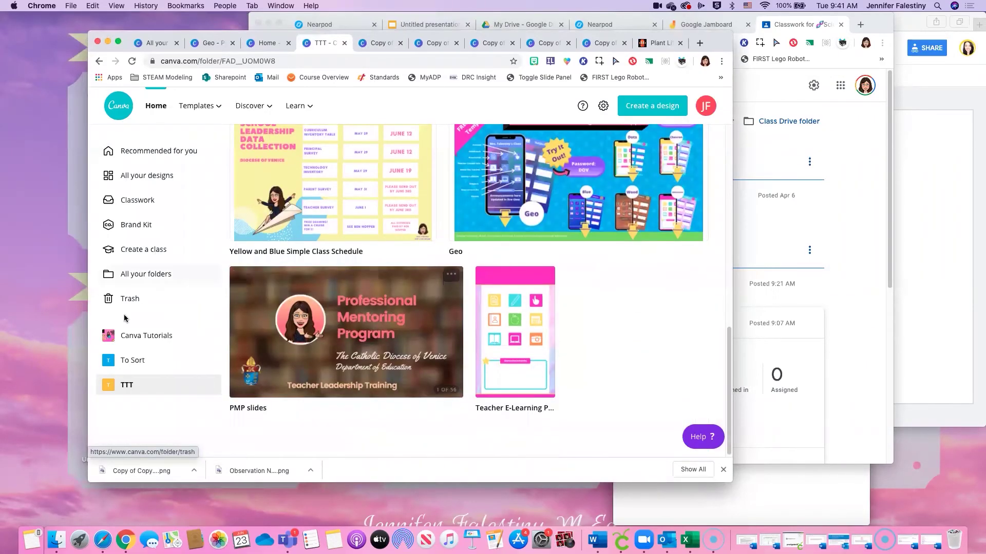
- Find the two-page "Teaching Tech Tuesdays!" flyer among all your designs and open it for editing
click(160, 178)
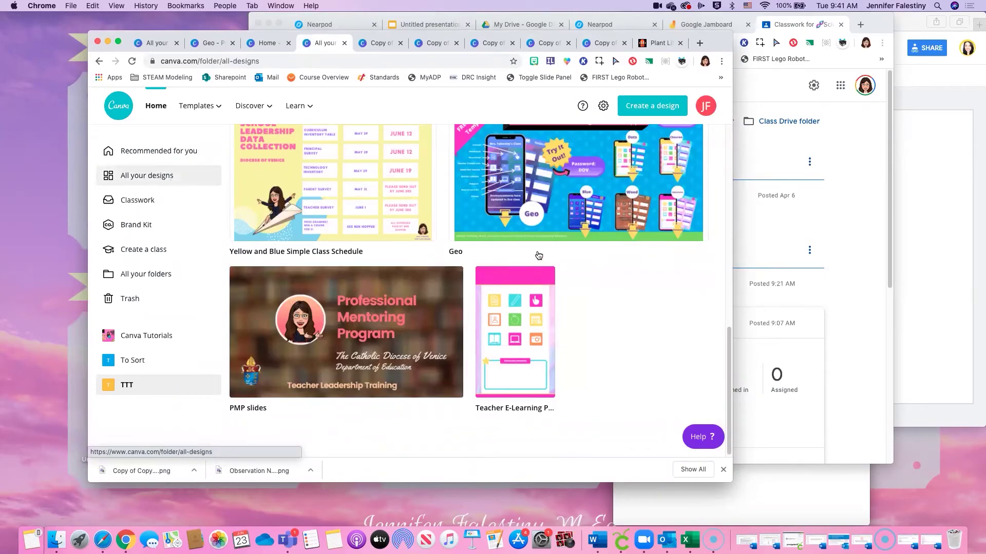
scroll(454, 284, down, 10)
scroll(454, 284, down, 20)
scroll(454, 284, down, 20)
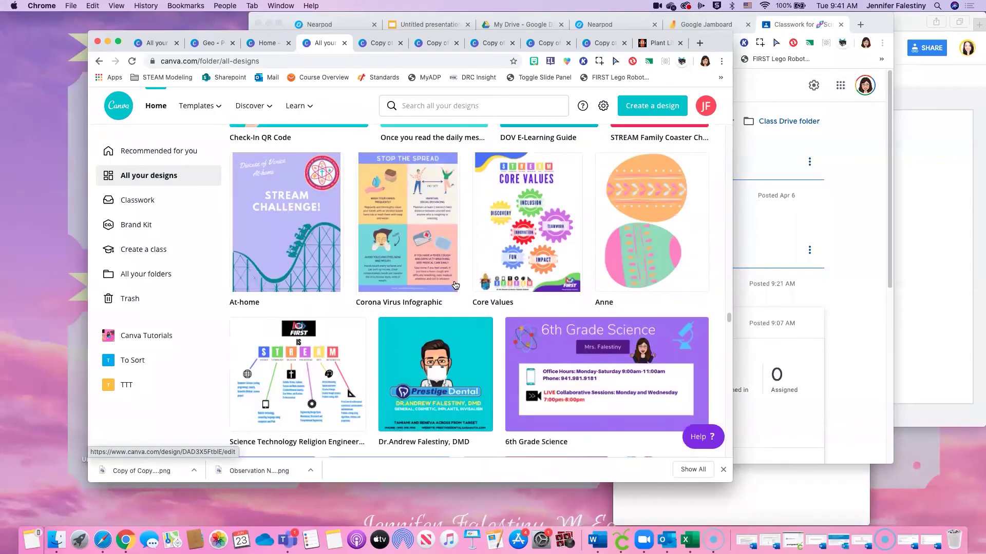
scroll(454, 284, down, 20)
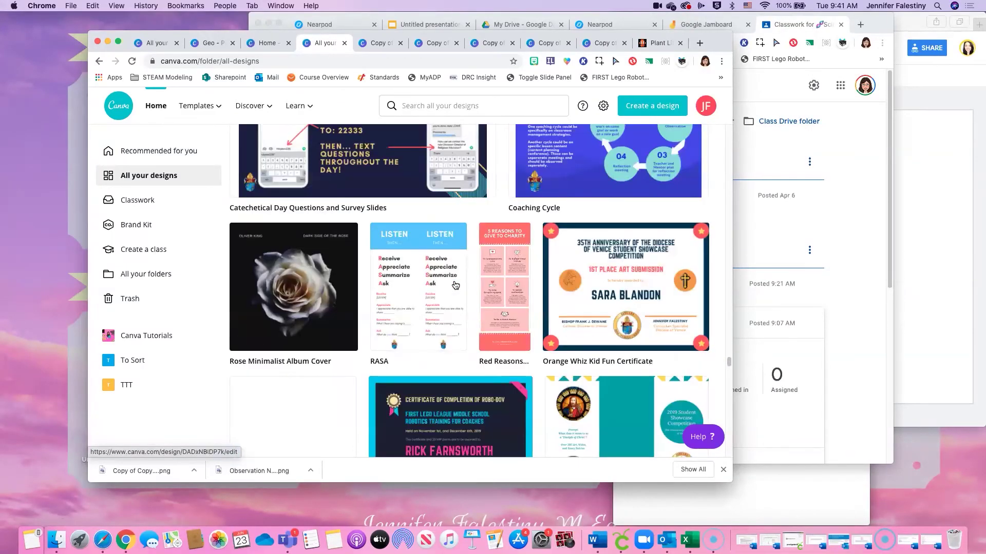
scroll(454, 284, up, 20)
scroll(455, 285, up, 20)
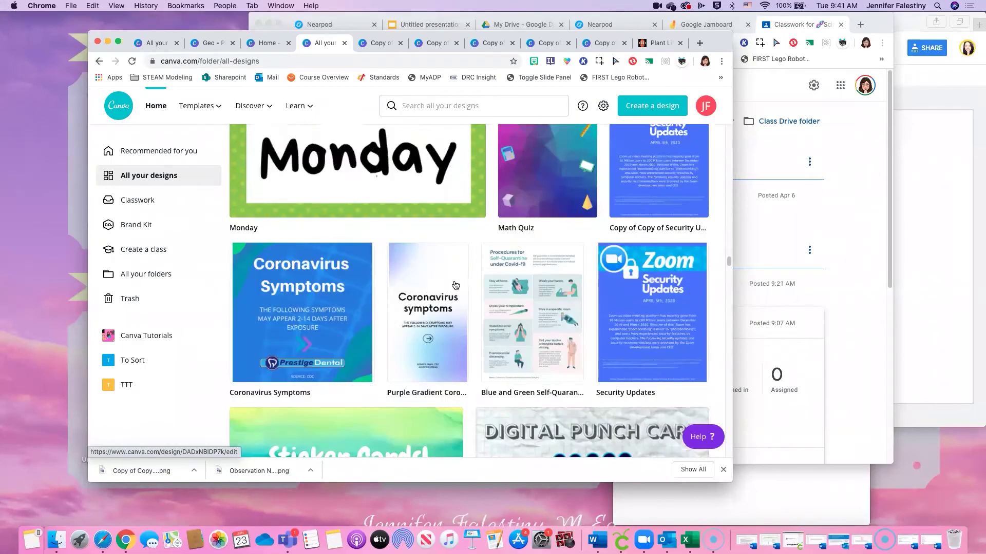
scroll(454, 285, up, 20)
scroll(454, 285, up, 20)
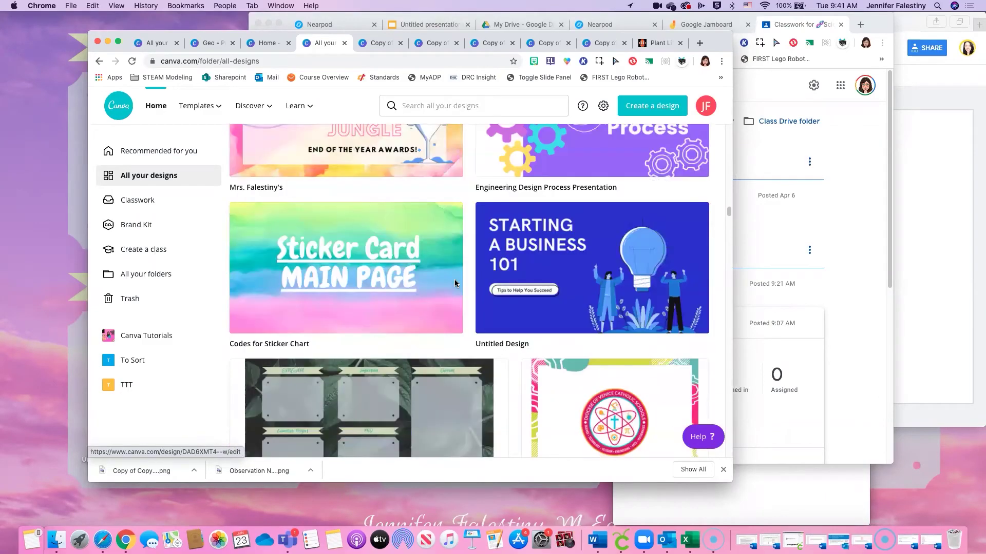
scroll(454, 283, up, 15)
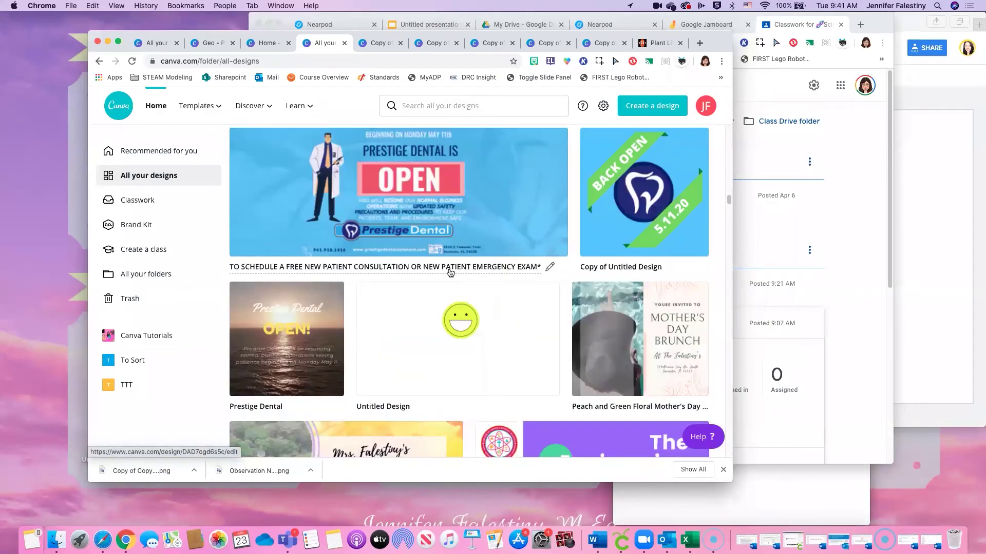
scroll(450, 273, up, 10)
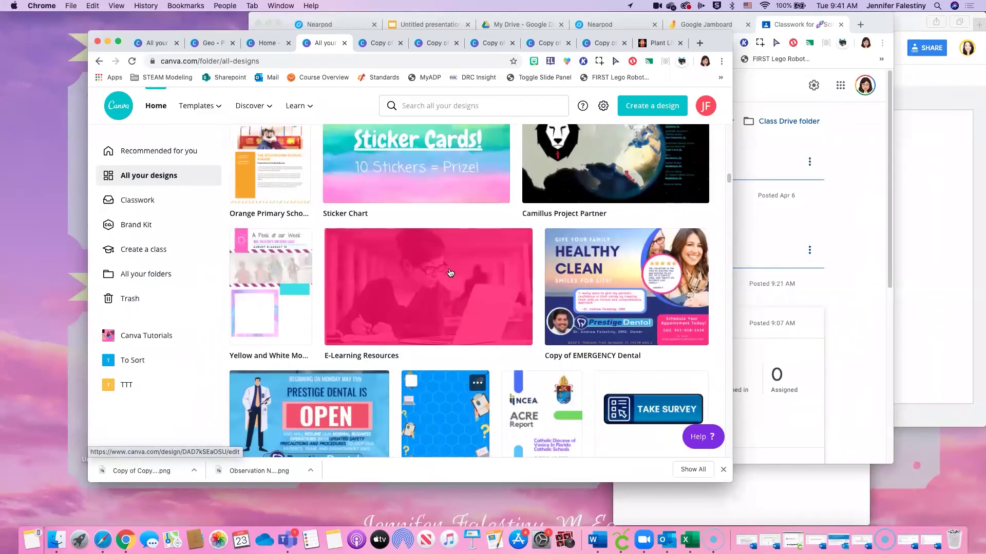
scroll(450, 273, up, 8)
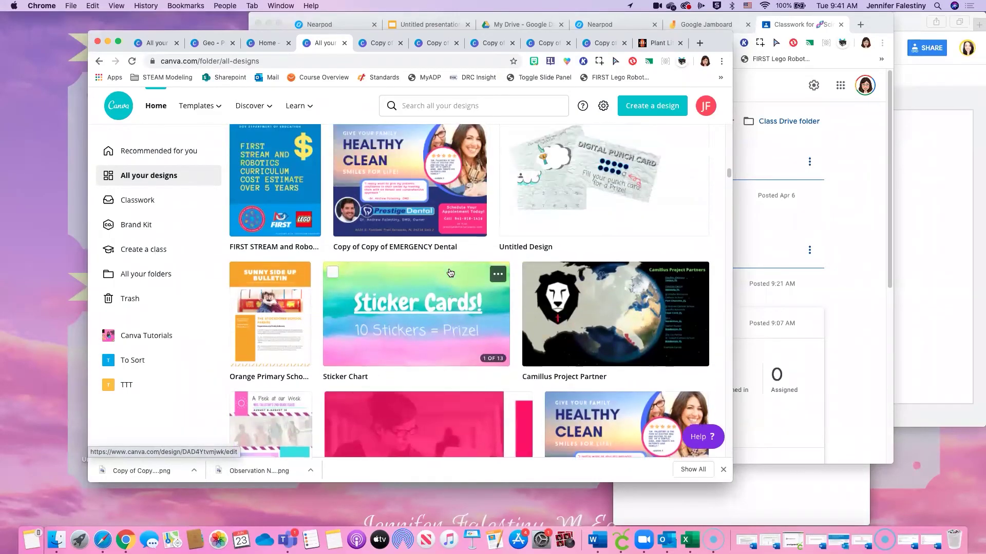
scroll(450, 272, up, 10)
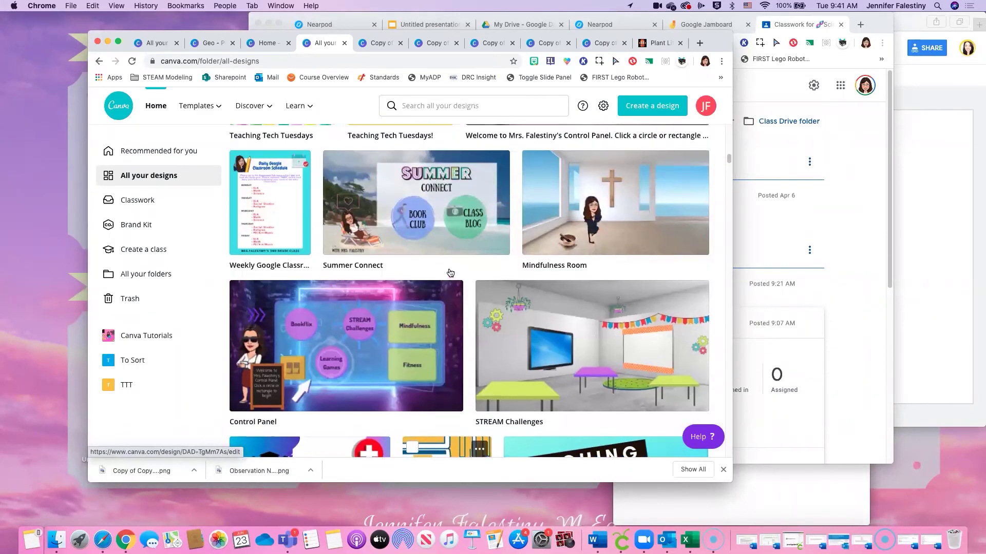
scroll(450, 273, up, 3)
click(375, 227)
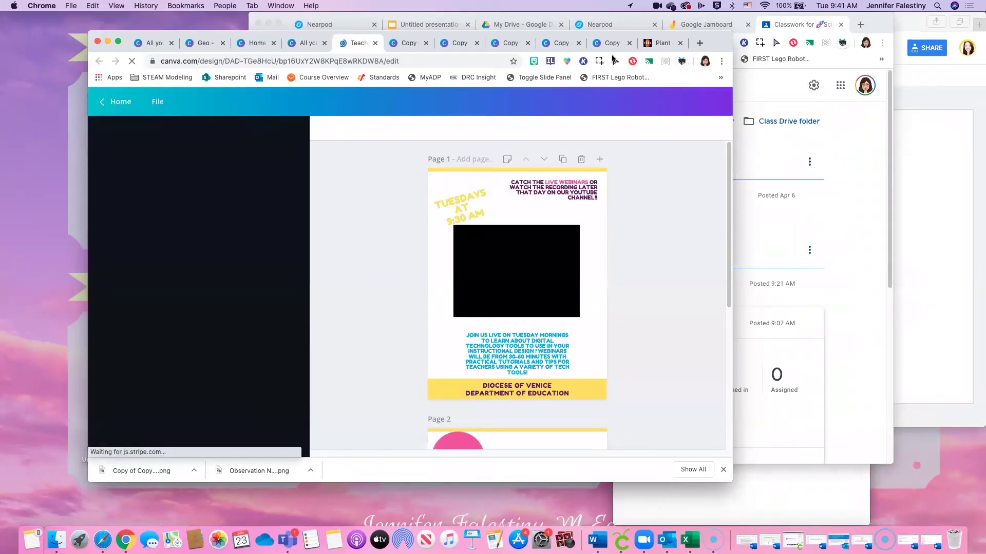
- Copy the flyer's view-only share link and open that link in the current browser tab
click(719, 102)
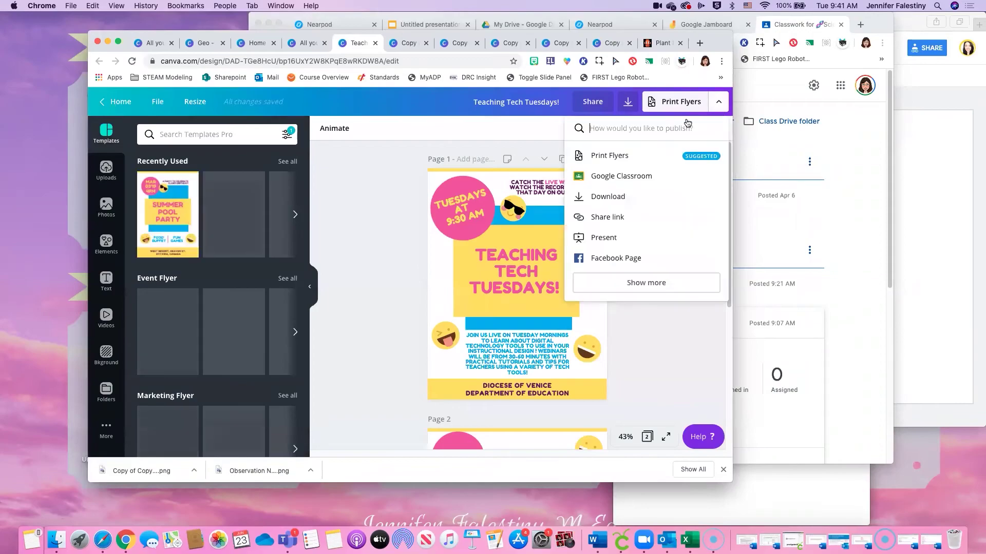
click(615, 217)
click(701, 186)
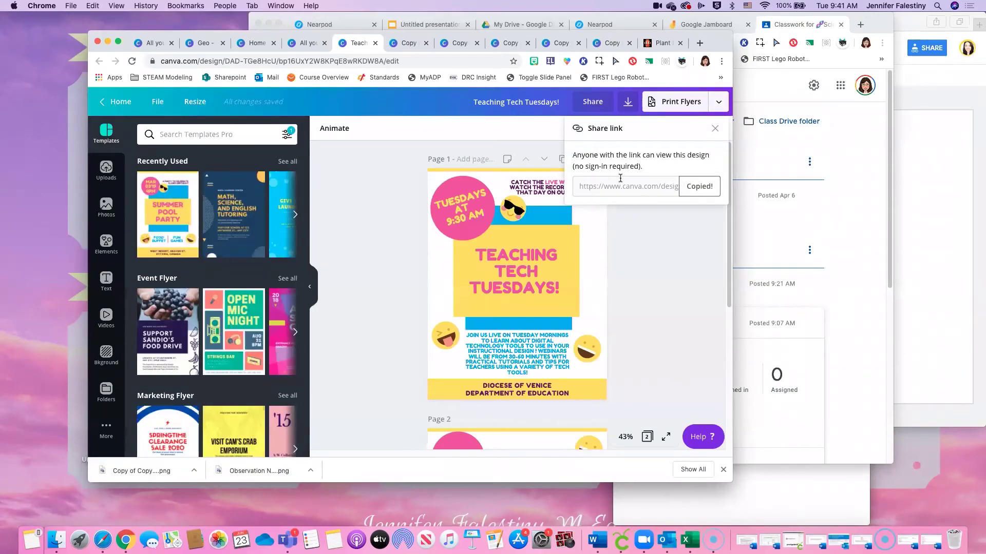
click(419, 62)
key(super+v)
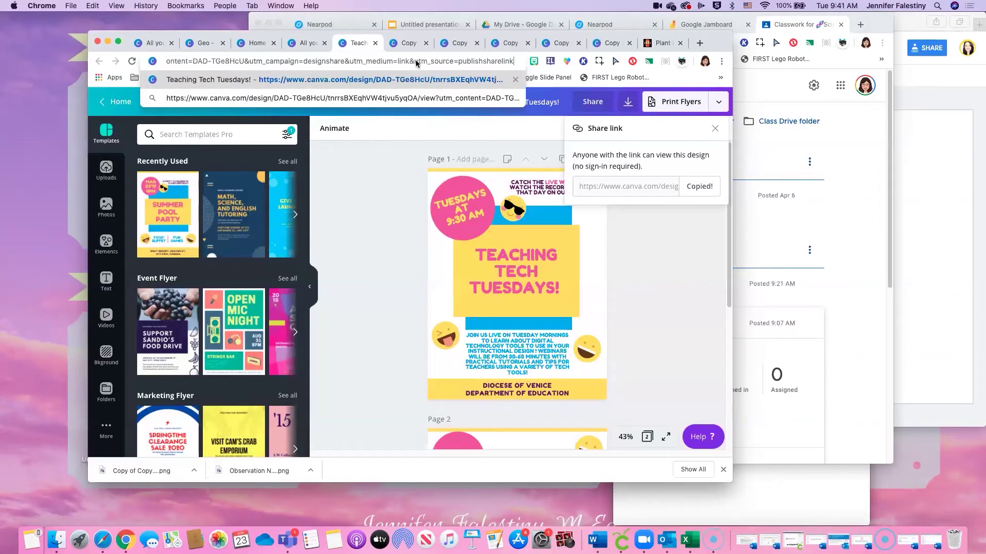
key(Return)
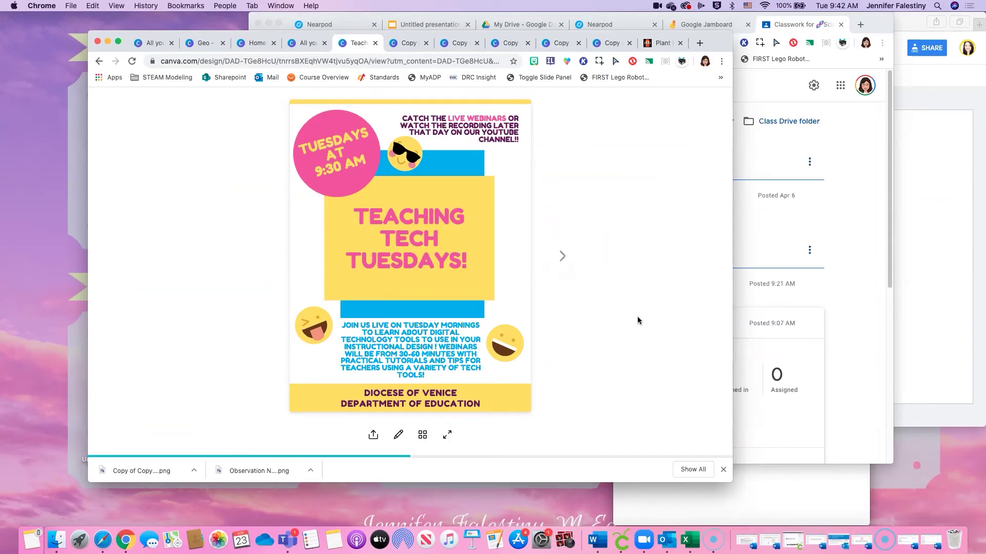
- Go to the shared flyer's second page and follow the June Coffee and Canva link to view its Zoom meeting slide
click(555, 258)
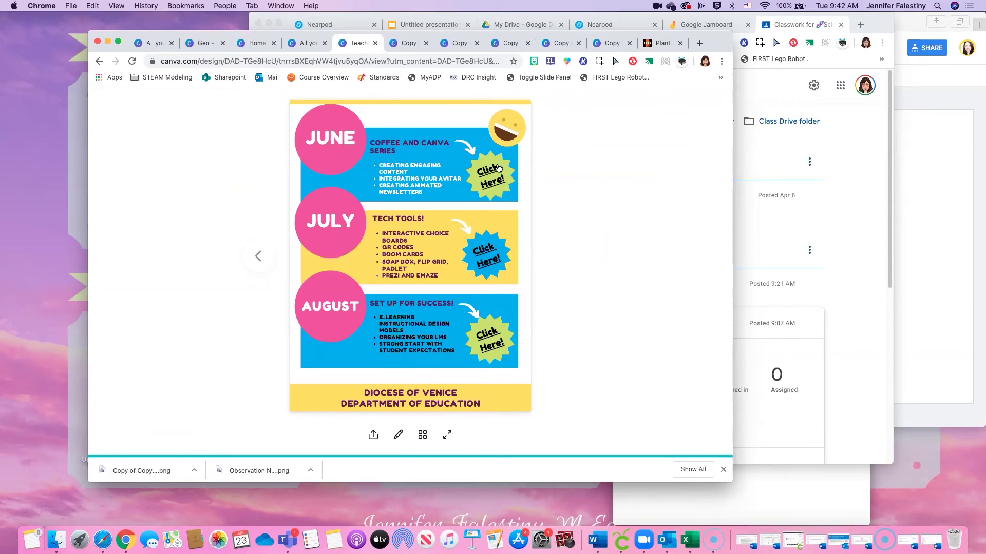
click(497, 173)
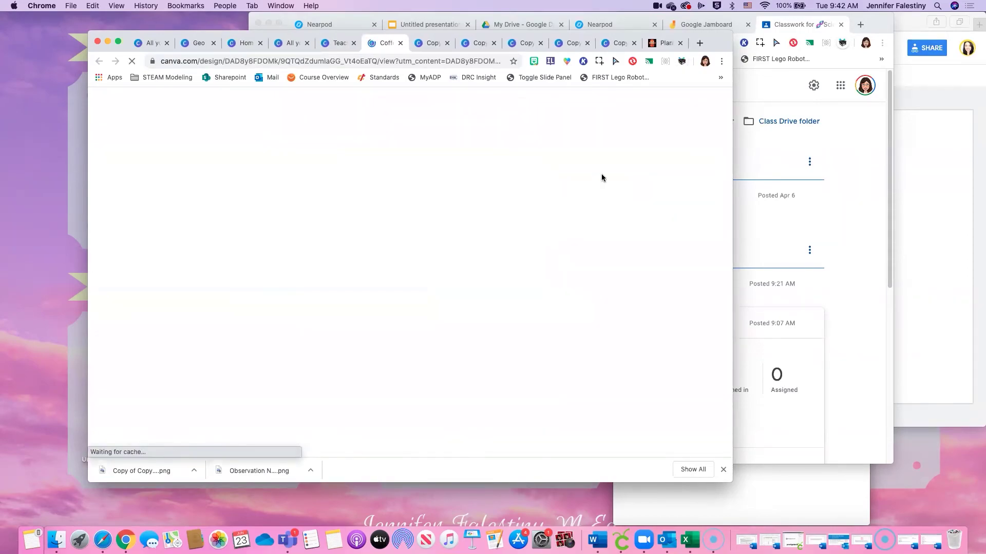
click(699, 256)
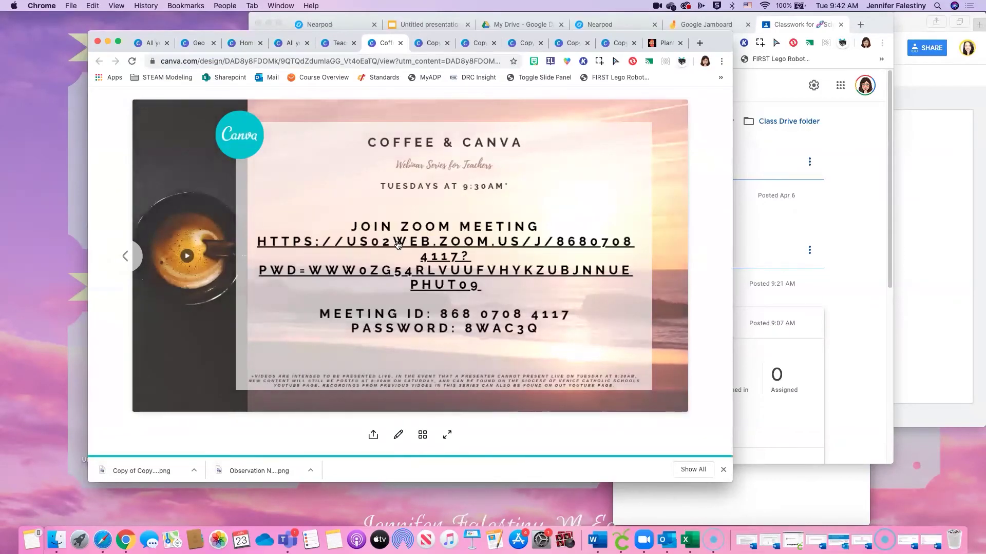
- Follow the flyer's July Tech Tools link and page through its schedule and Zoom meeting slides
click(337, 44)
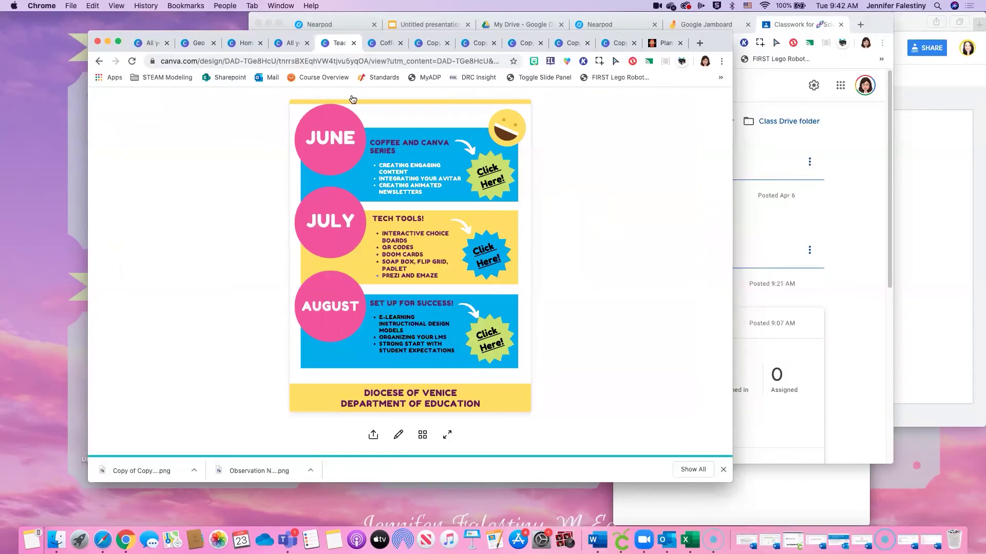
click(487, 256)
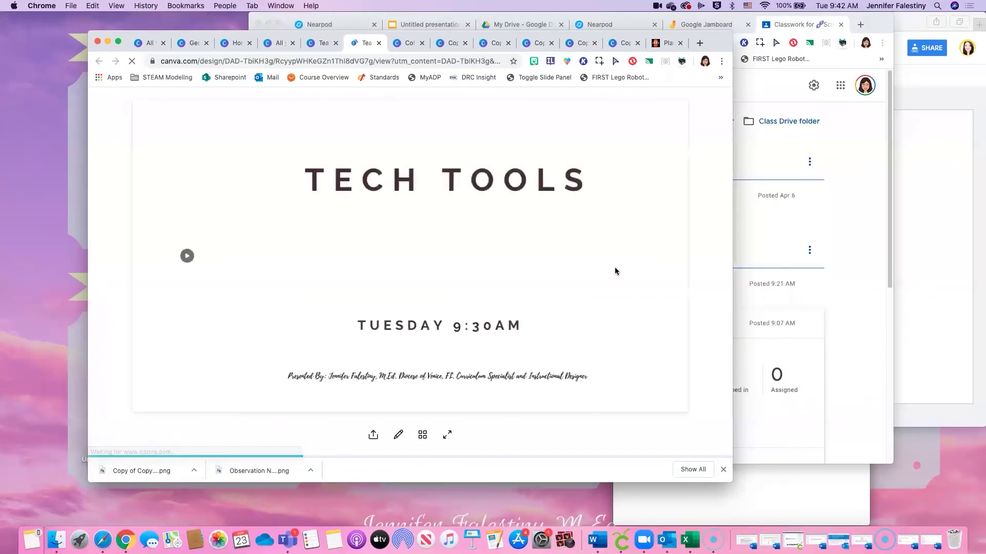
click(694, 255)
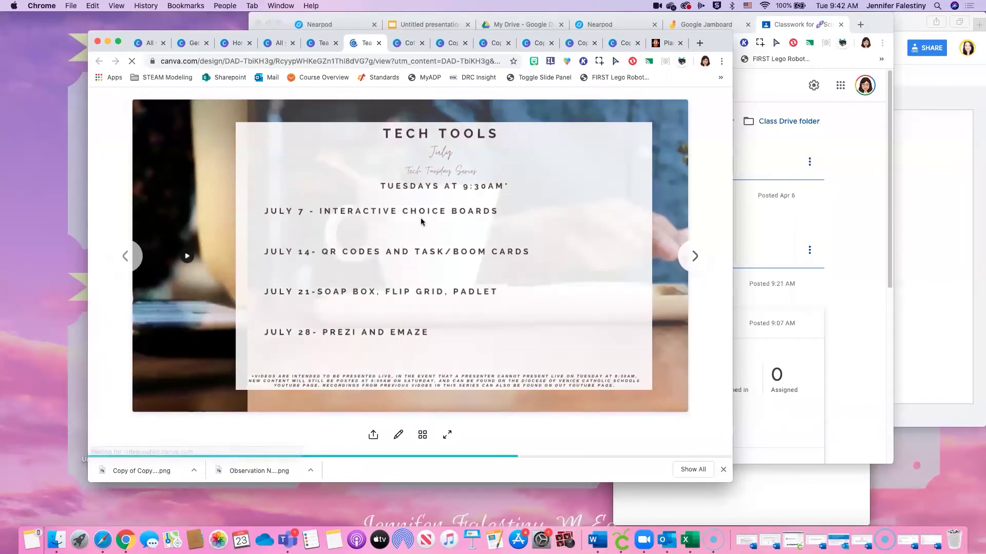
click(694, 257)
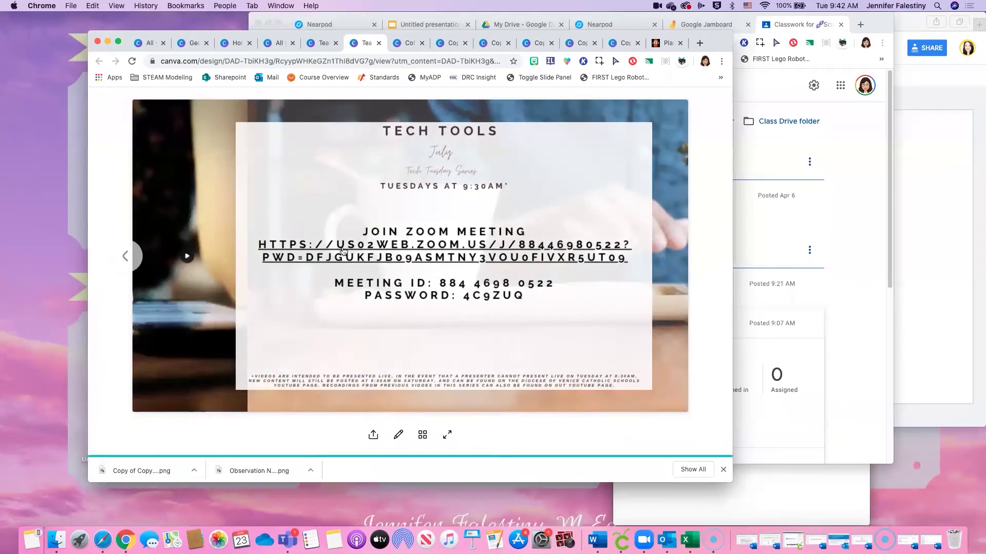
click(132, 258)
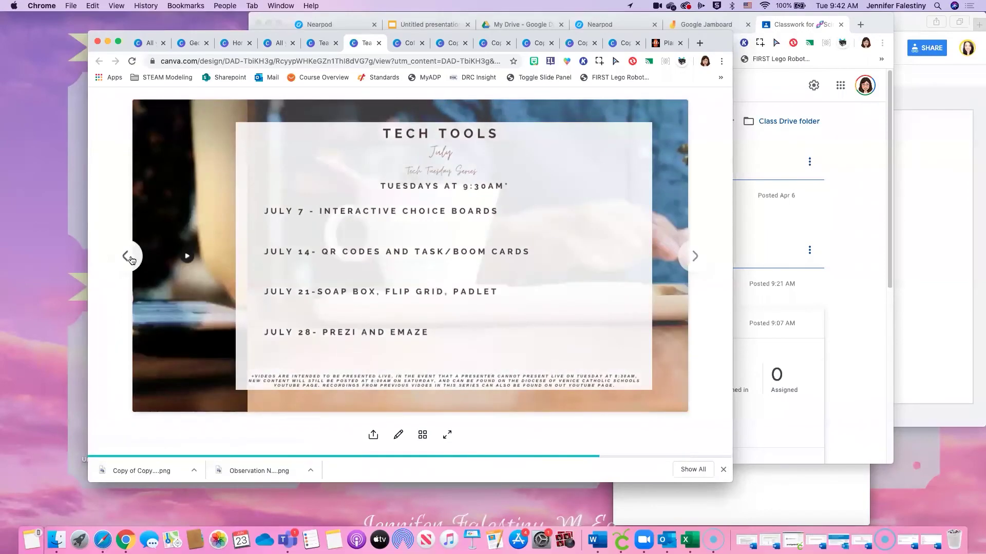
- Return to the list of all designs and open the "Teaching Tech Tuesdays" newsletter for editing
click(309, 42)
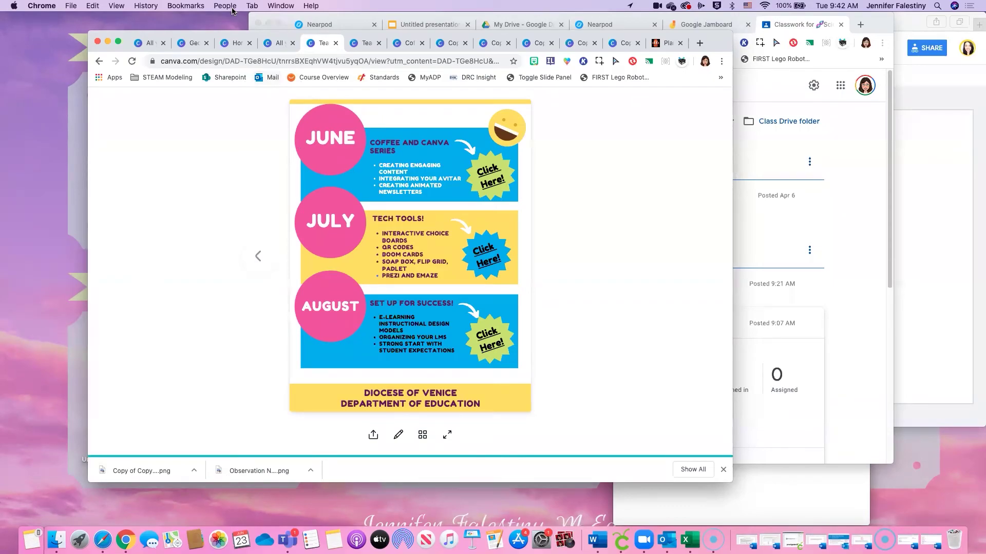
click(276, 43)
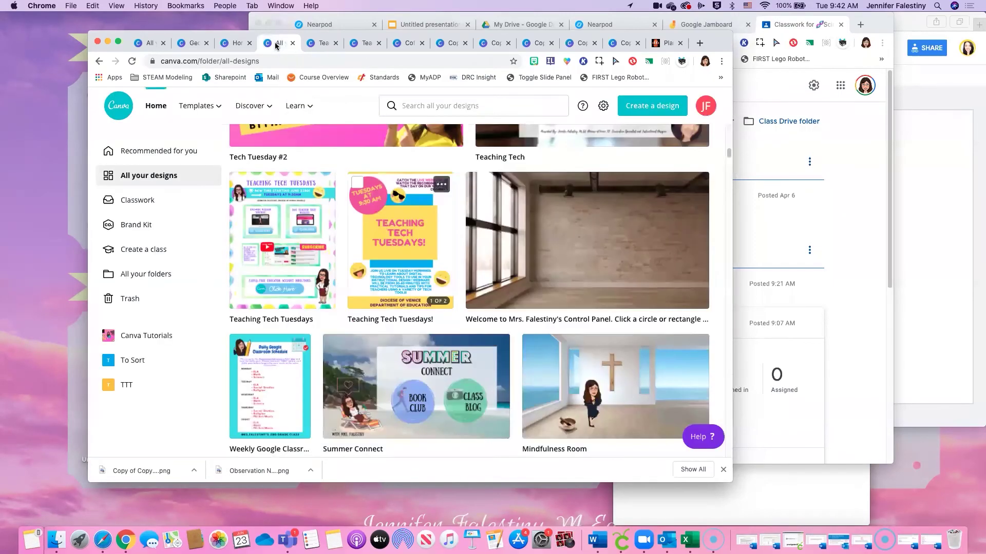
click(312, 205)
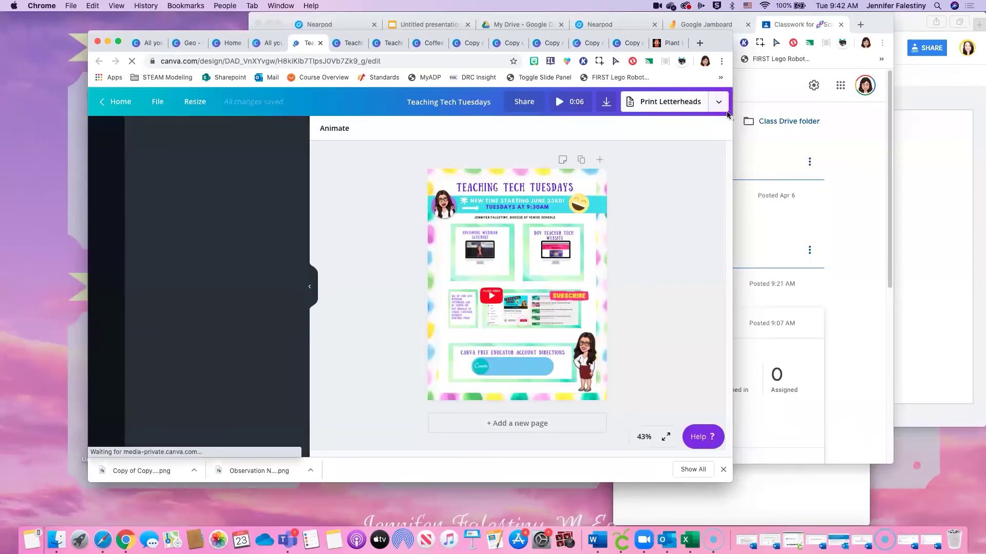
- Present the newsletter in full screen to examine its linked buttons, exit the presentation and close the design
click(718, 102)
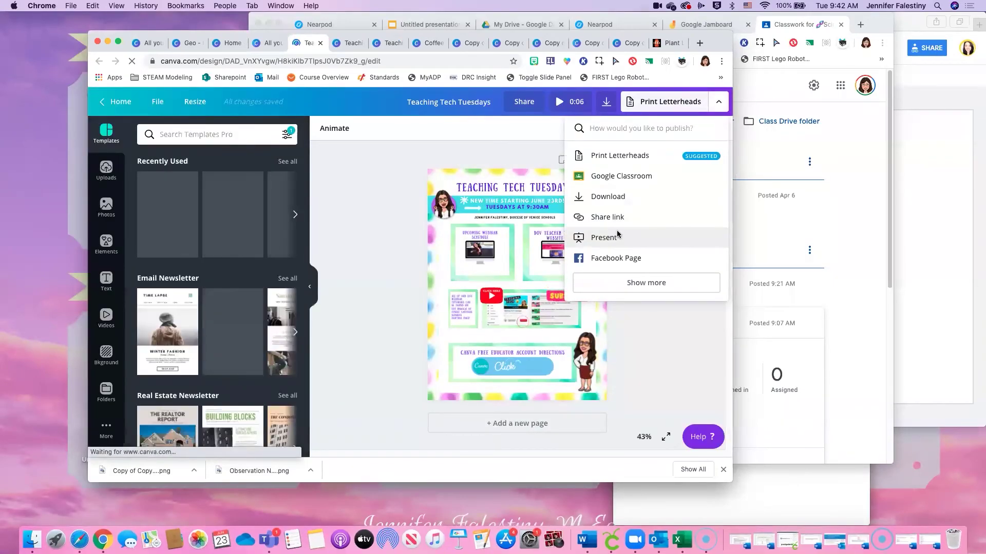
click(615, 236)
click(652, 235)
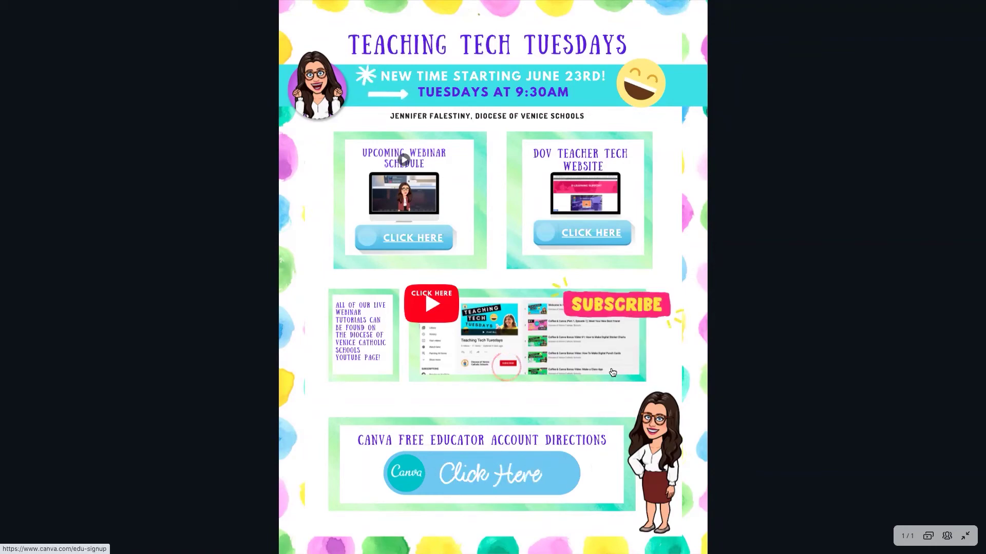
key(Escape)
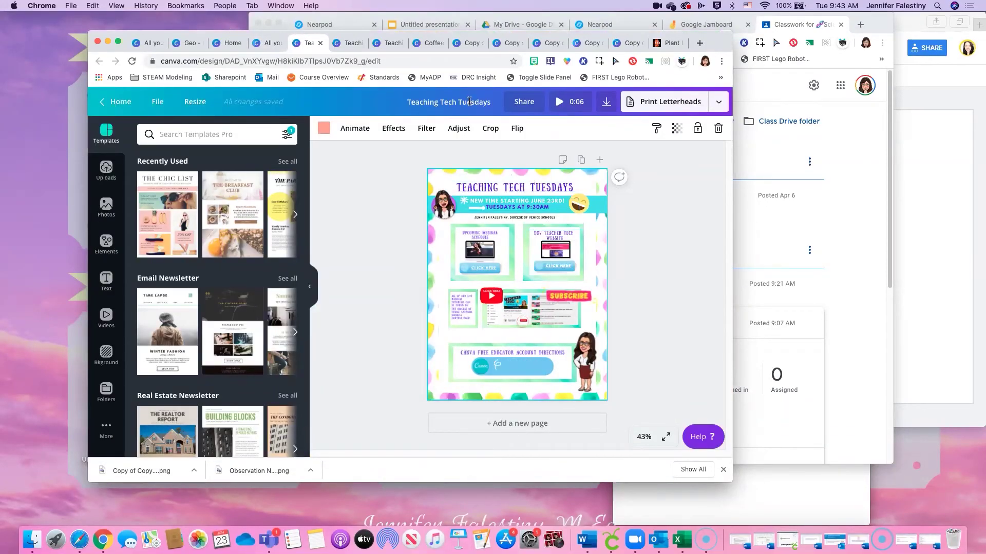
click(320, 44)
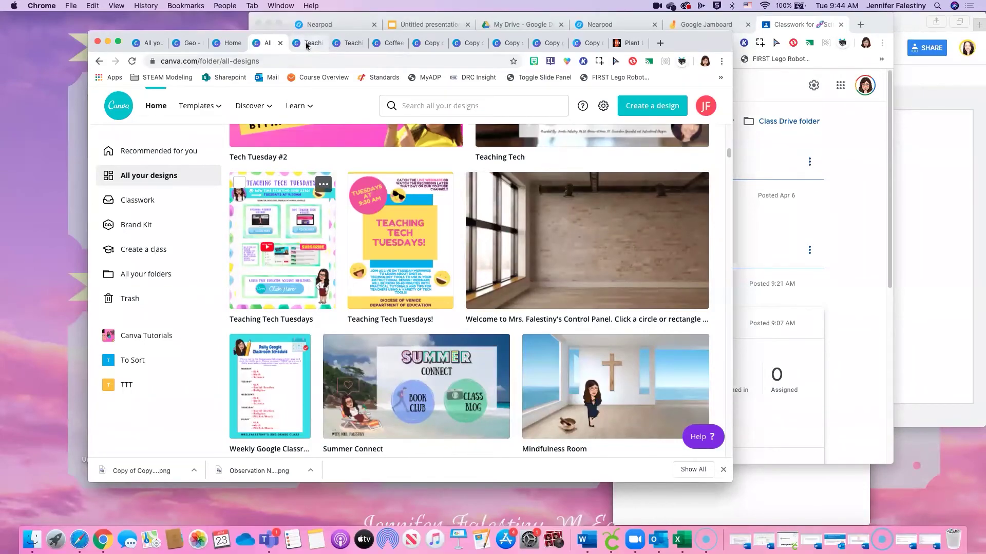
- Close the surplus Geo, Home, Teaching Tech Tuesdays, Coffee and duplicate design-list tabs, keeping one design list and the copied designs open
click(188, 42)
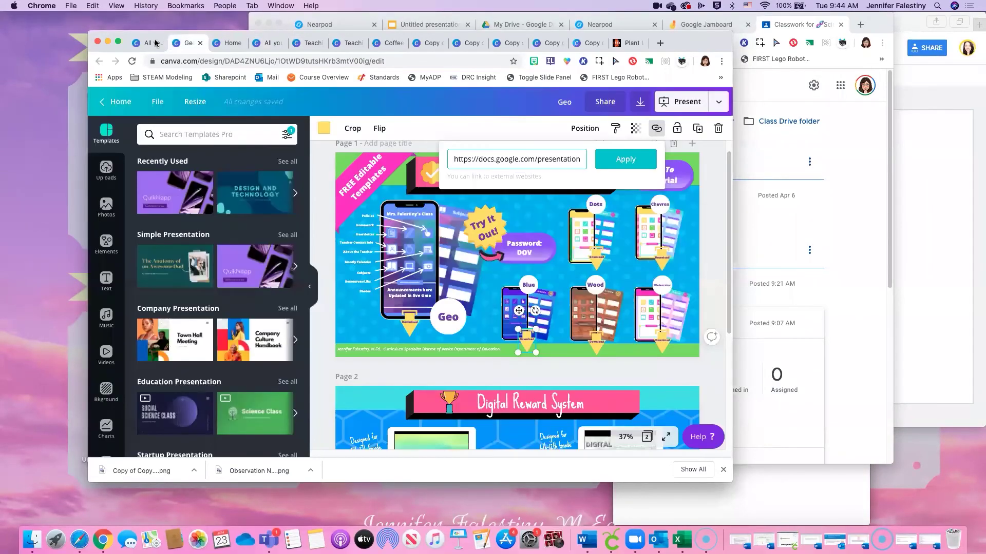
click(147, 42)
scroll(406, 324, up, 4)
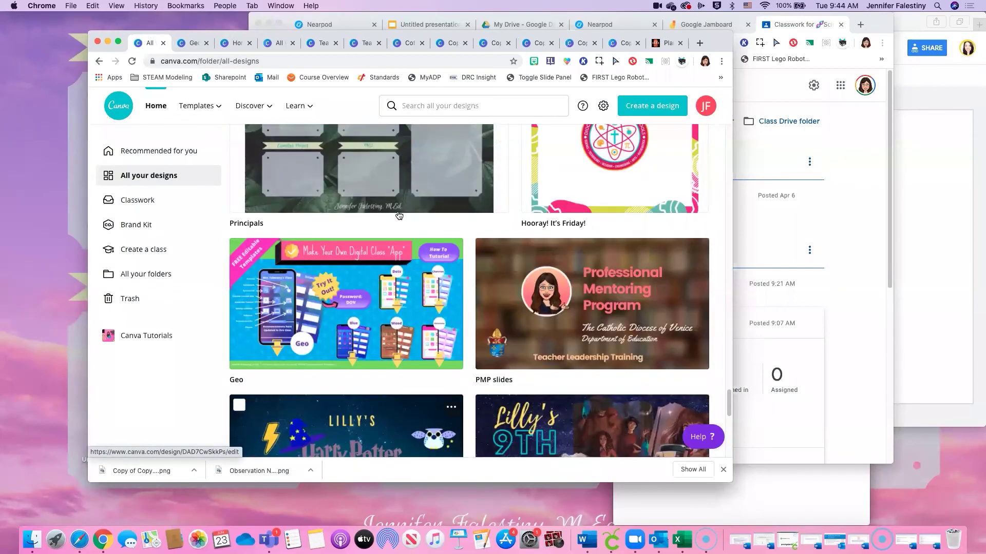
click(343, 43)
click(330, 44)
click(336, 43)
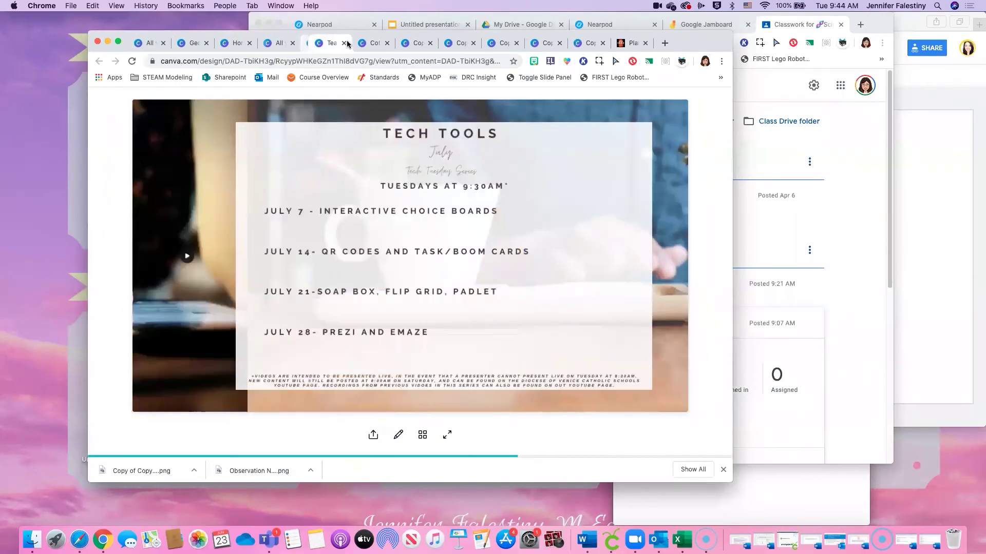
click(348, 45)
click(379, 44)
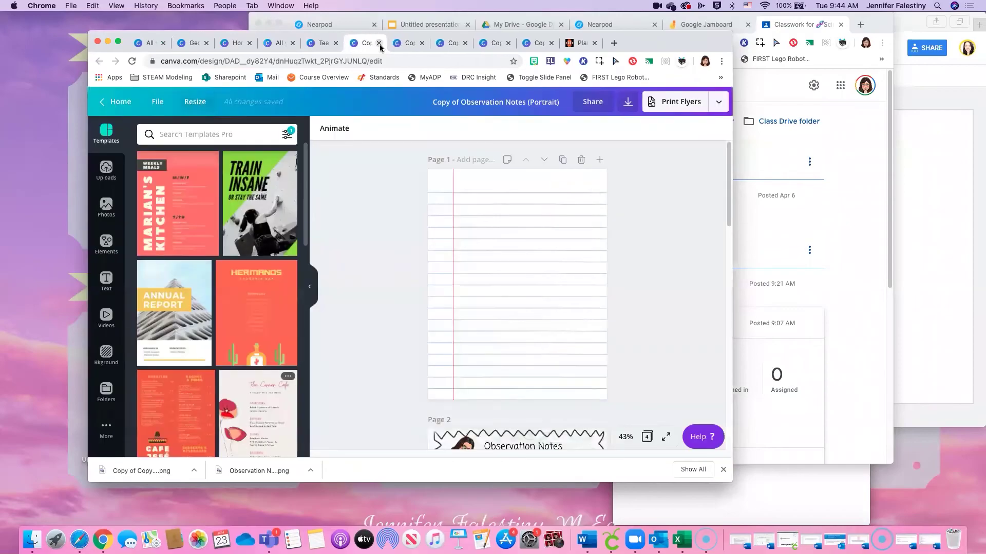
click(313, 43)
click(292, 43)
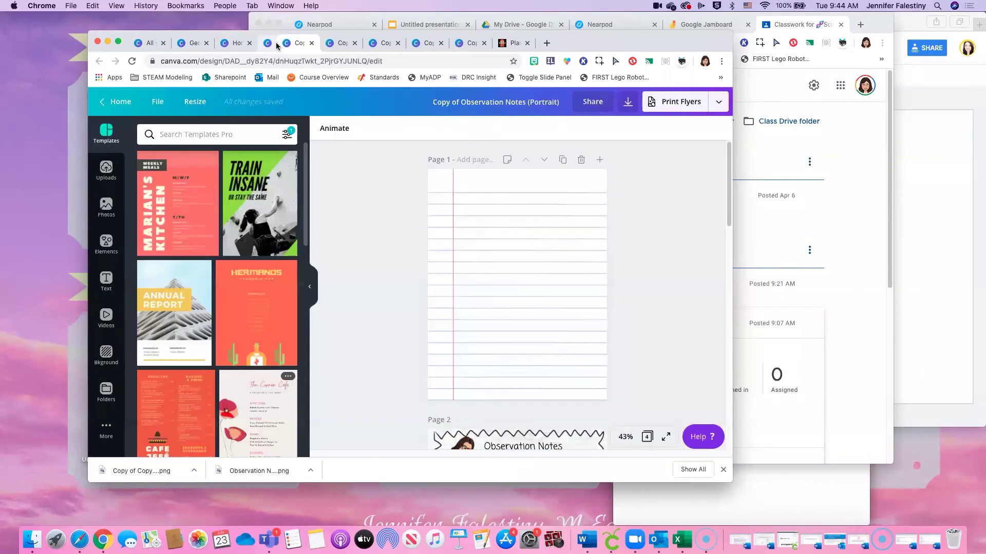
click(234, 43)
click(249, 43)
click(204, 44)
click(207, 43)
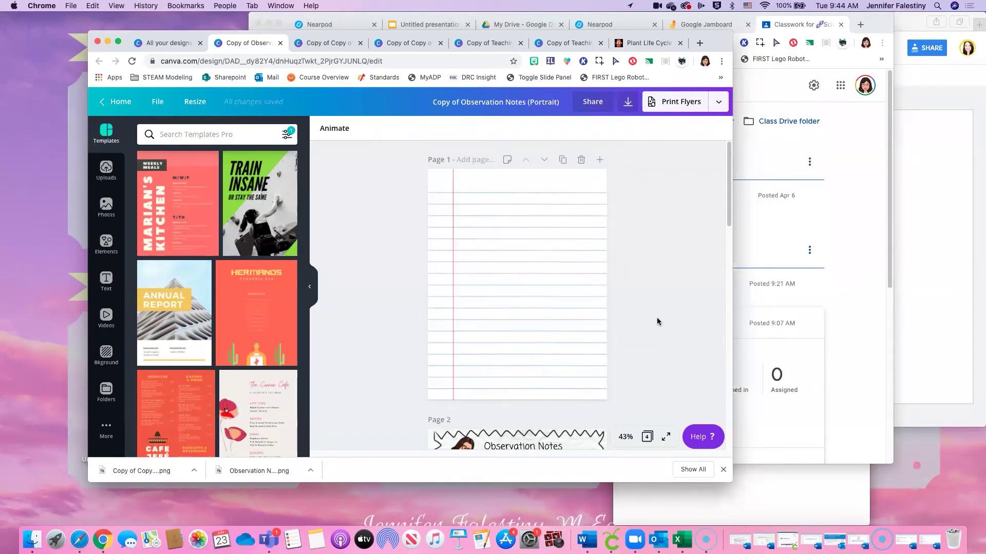
- Return to the home page and browse the full list of design types available for a new design
scroll(675, 244, down, 1)
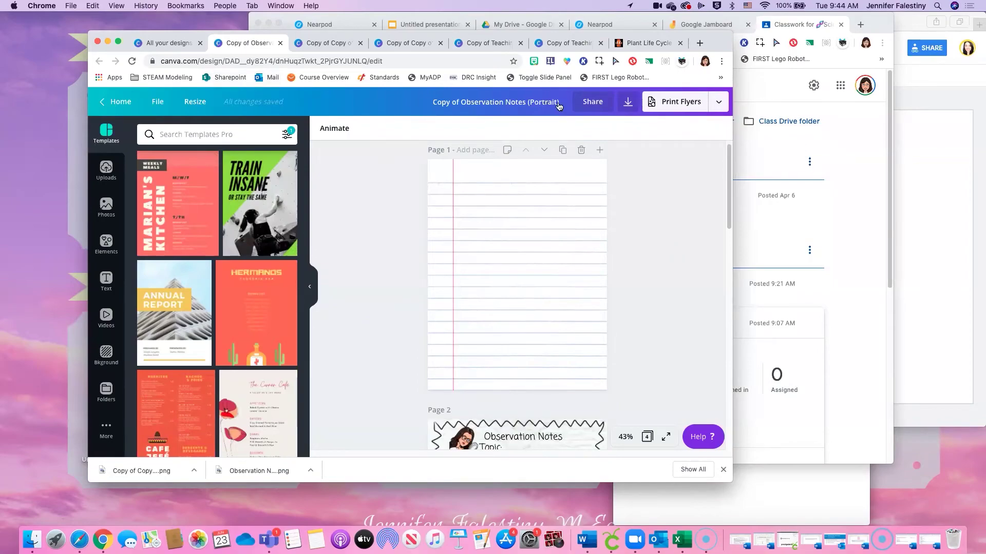
click(118, 100)
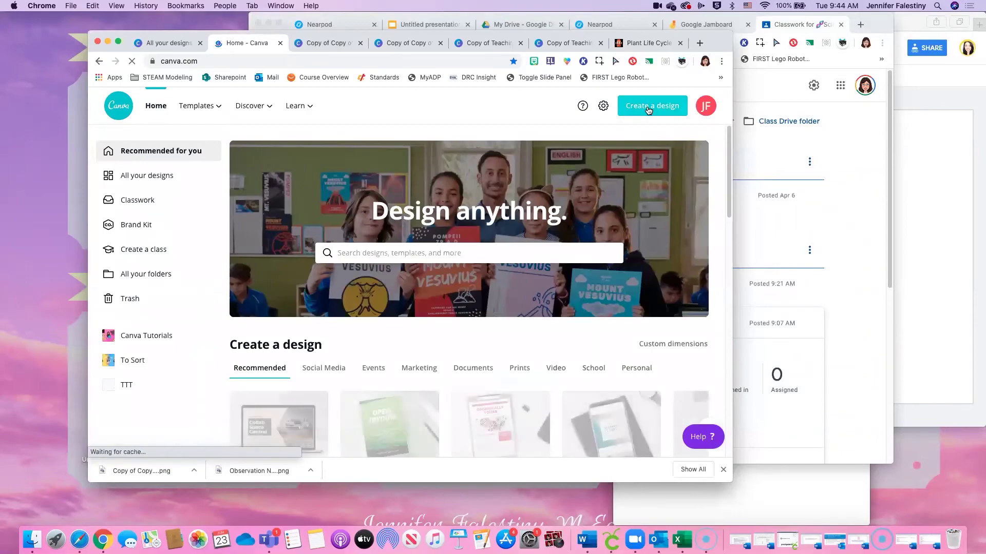
click(658, 105)
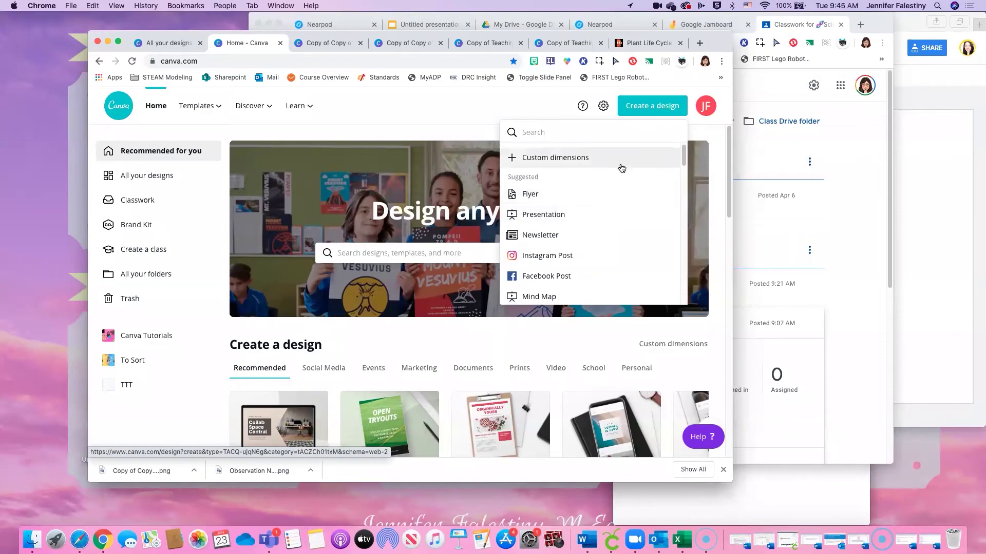
scroll(631, 196, down, 15)
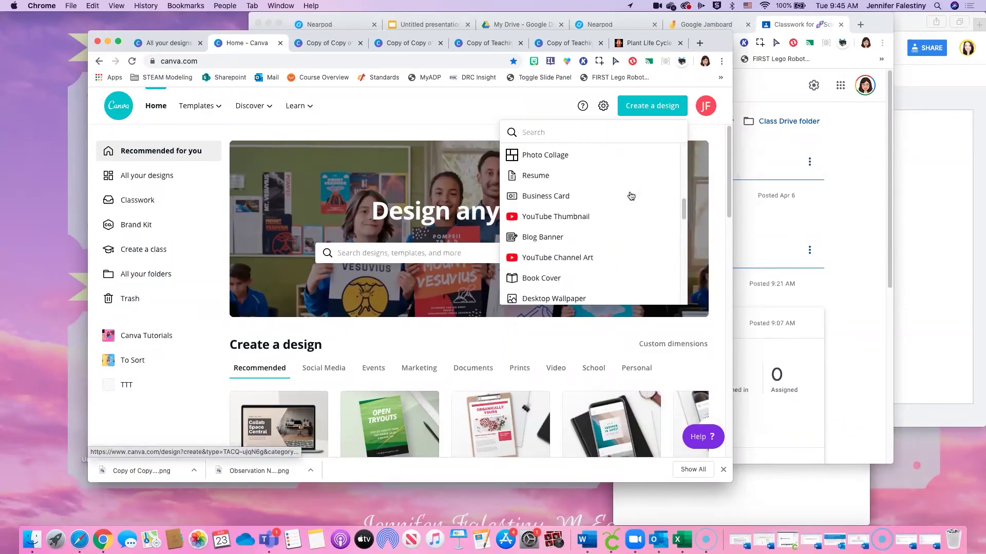
scroll(631, 196, down, 5)
scroll(631, 197, up, 20)
scroll(631, 198, down, 20)
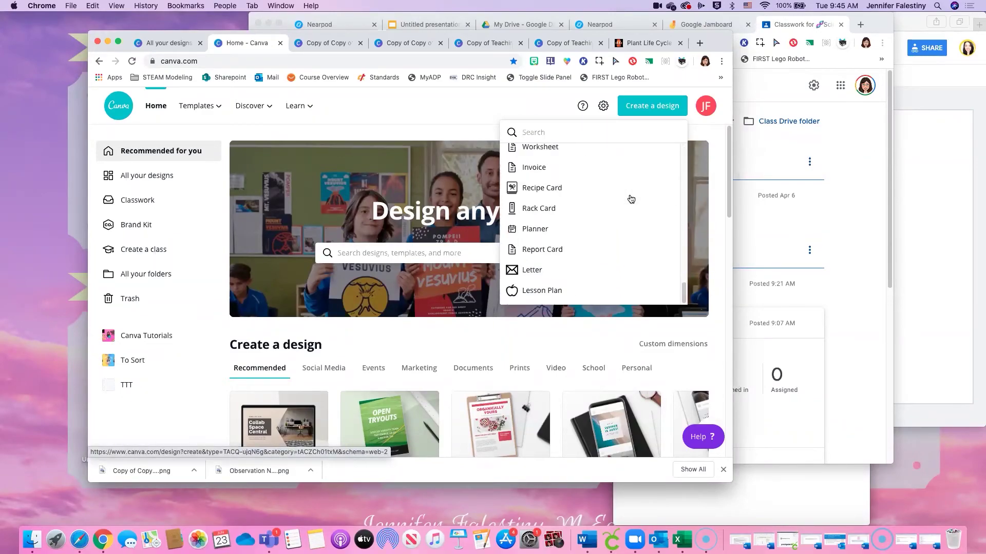
scroll(631, 198, up, 20)
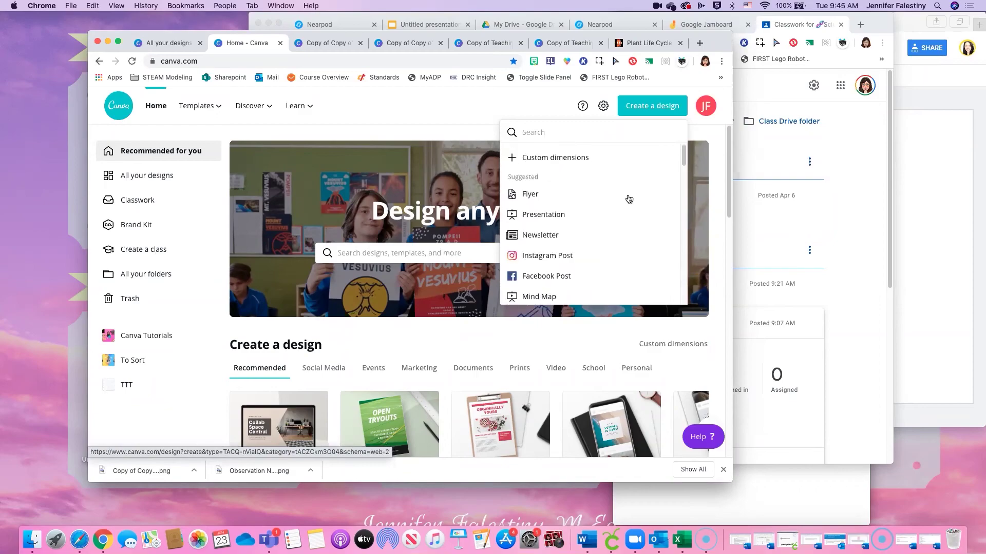
- View the custom dimensions option and its measurement units for a new design, and close it without creating anything
click(554, 158)
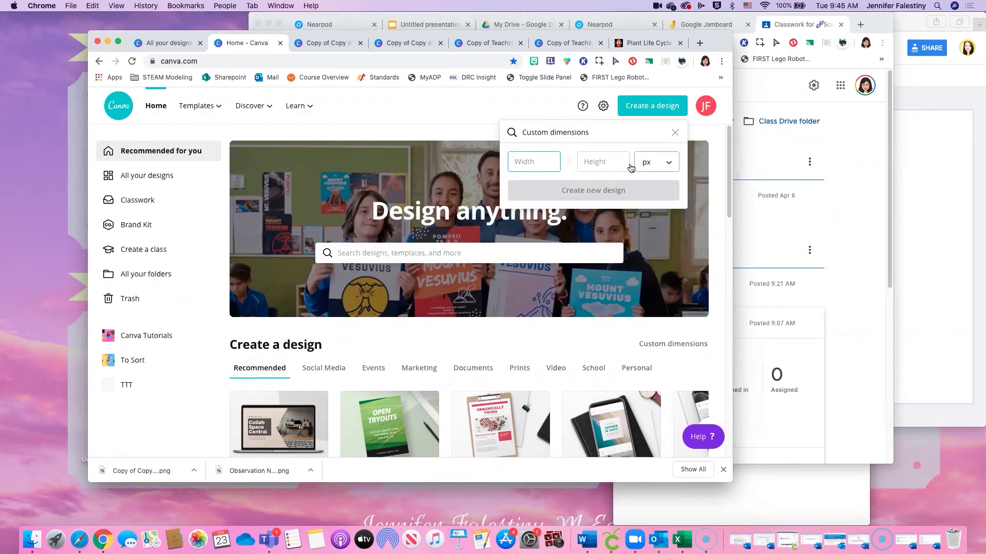
click(667, 163)
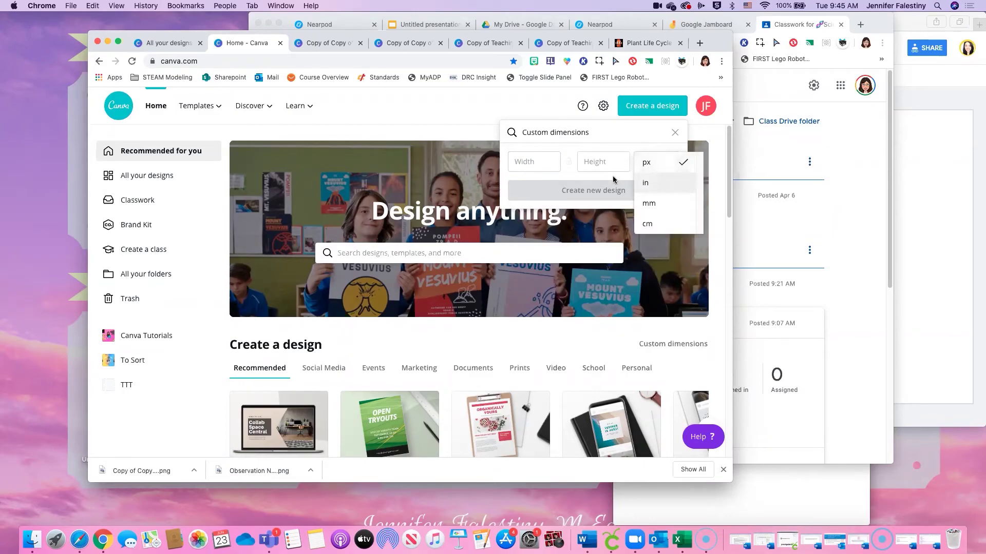
click(568, 141)
click(632, 106)
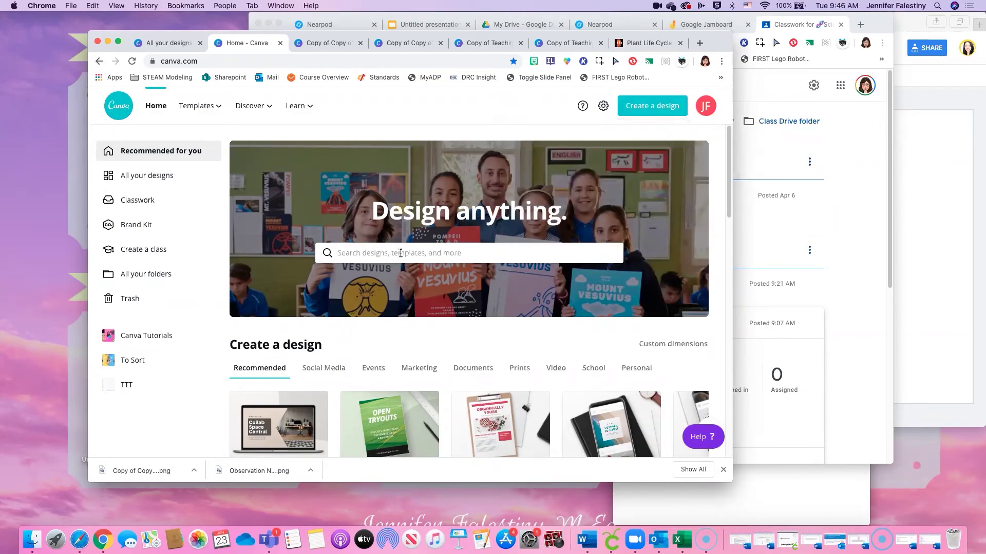
- Open the "Copy of Copy of Observation Notes (Portrait)" design from the recent designs and go to page 2
scroll(308, 264, down, 1)
scroll(309, 265, down, 6)
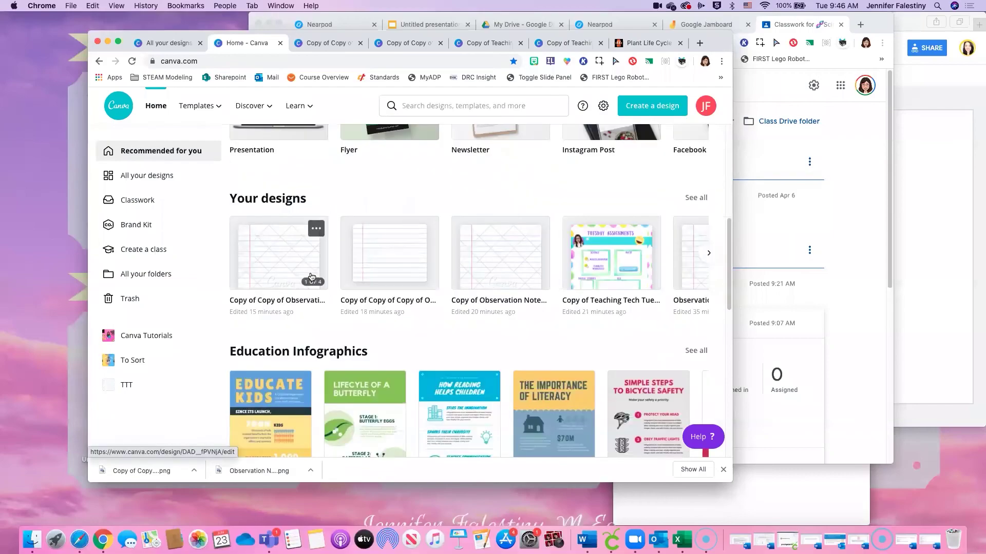
click(278, 255)
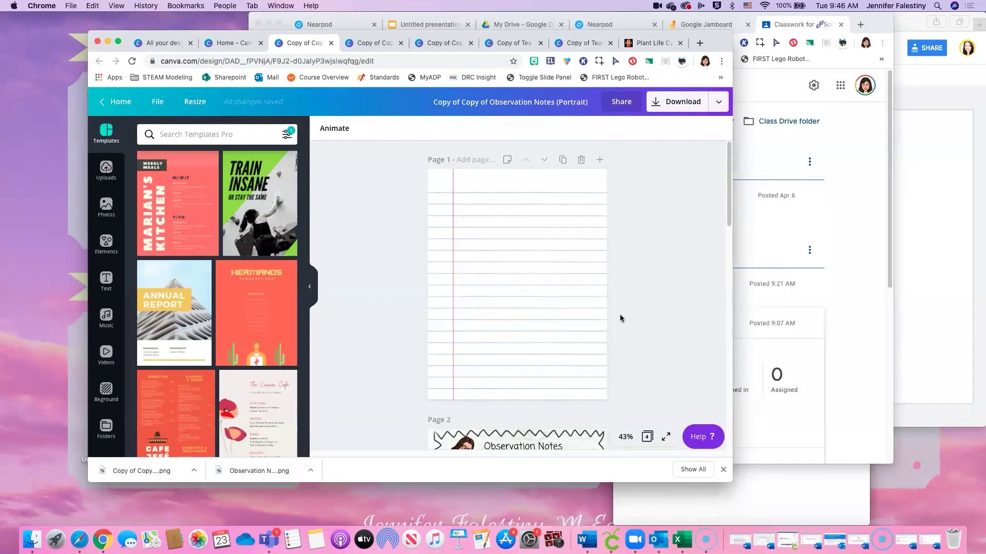
click(852, 243)
click(226, 172)
scroll(529, 241, down, 5)
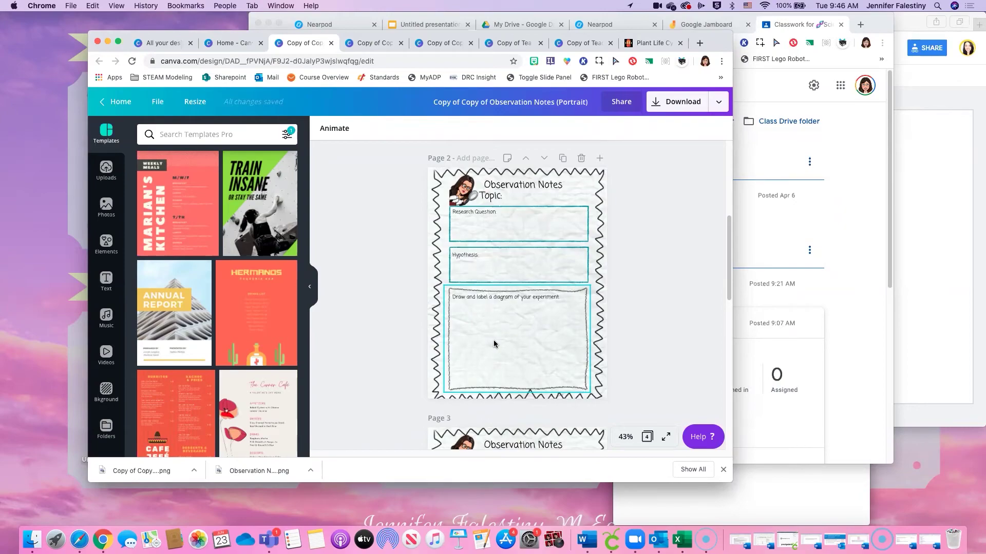
- Shift the Hypothesis box and its label slightly up toward the Research Question box on page 2
click(492, 241)
drag(492, 241, 530, 278)
drag(475, 263, 475, 236)
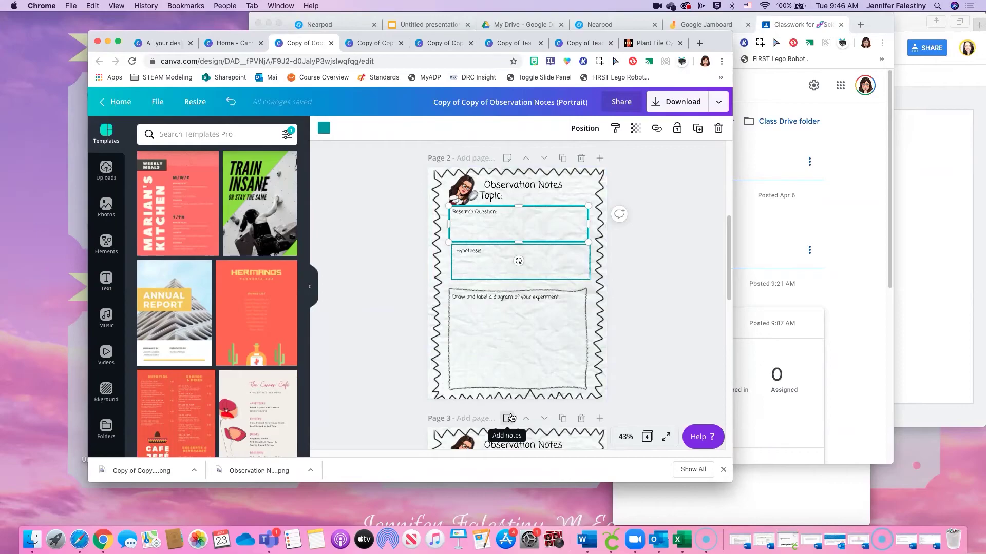
- Switch to the untitled Google Slides presentation, enlarge its window and arrange it beside the Canva window
click(759, 109)
click(429, 24)
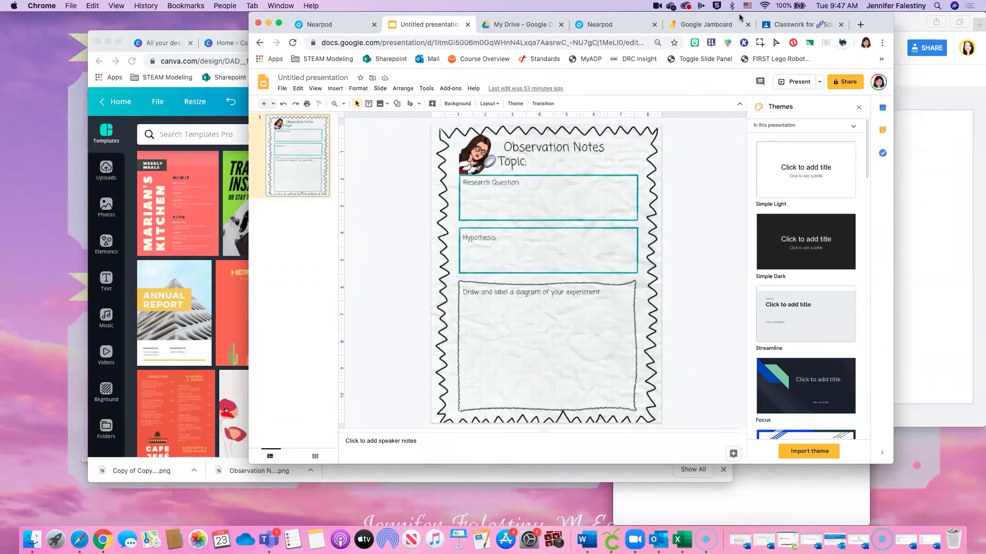
drag(739, 16, 744, 17)
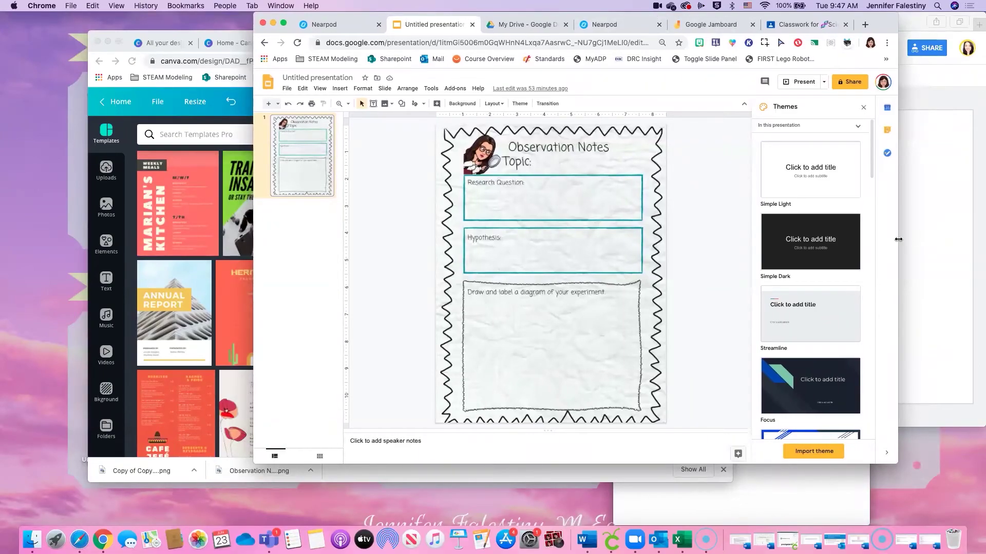
drag(898, 239, 885, 239)
drag(651, 463, 645, 507)
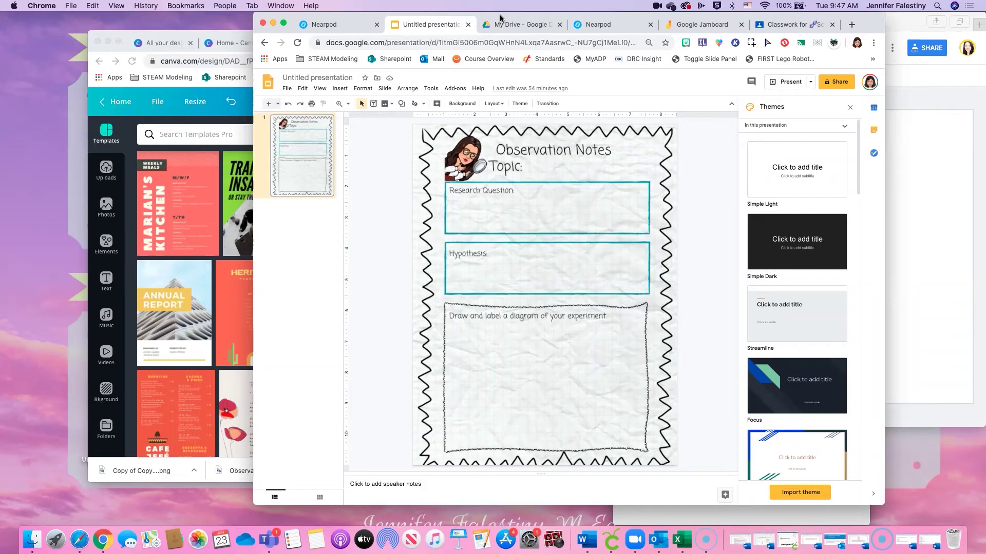
drag(589, 16, 618, 16)
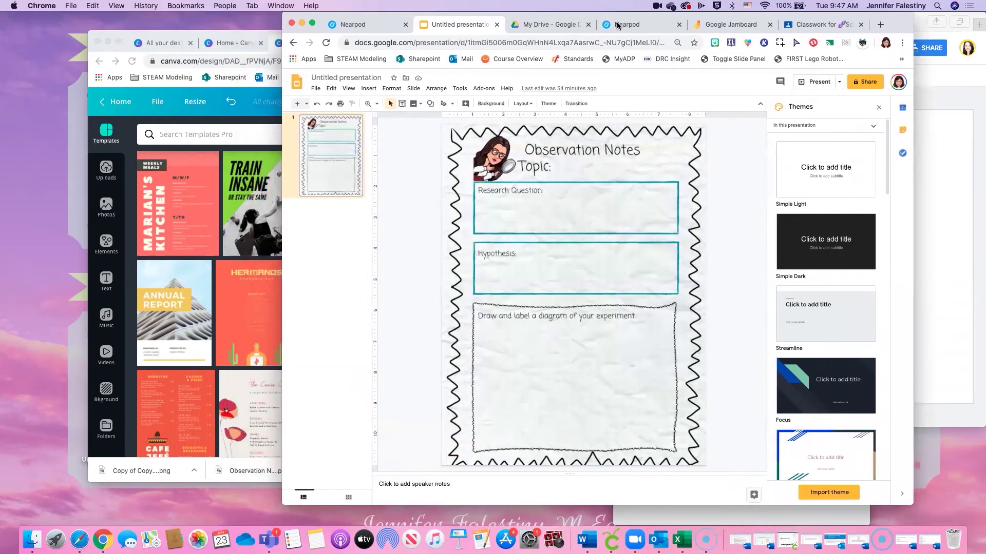
click(228, 32)
drag(228, 32, 184, 8)
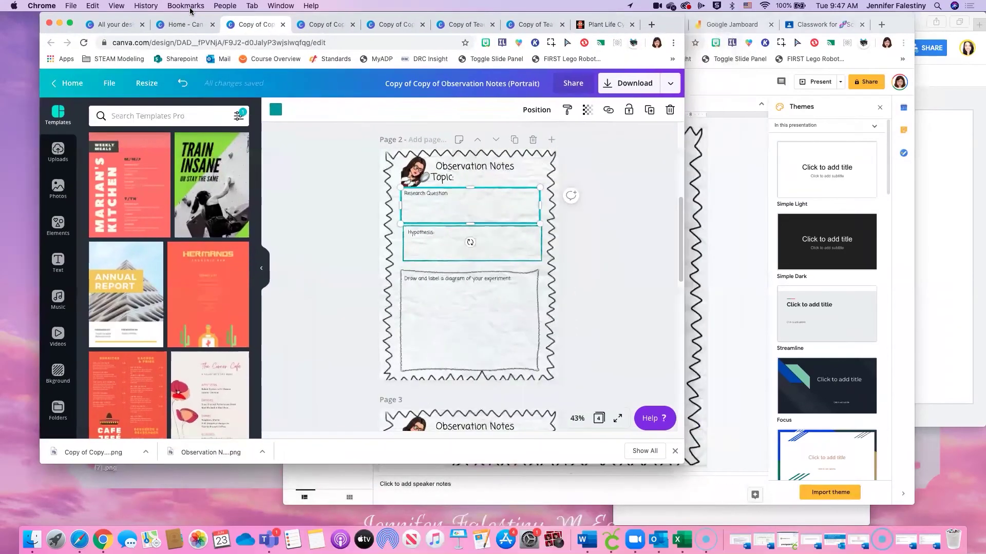
click(727, 267)
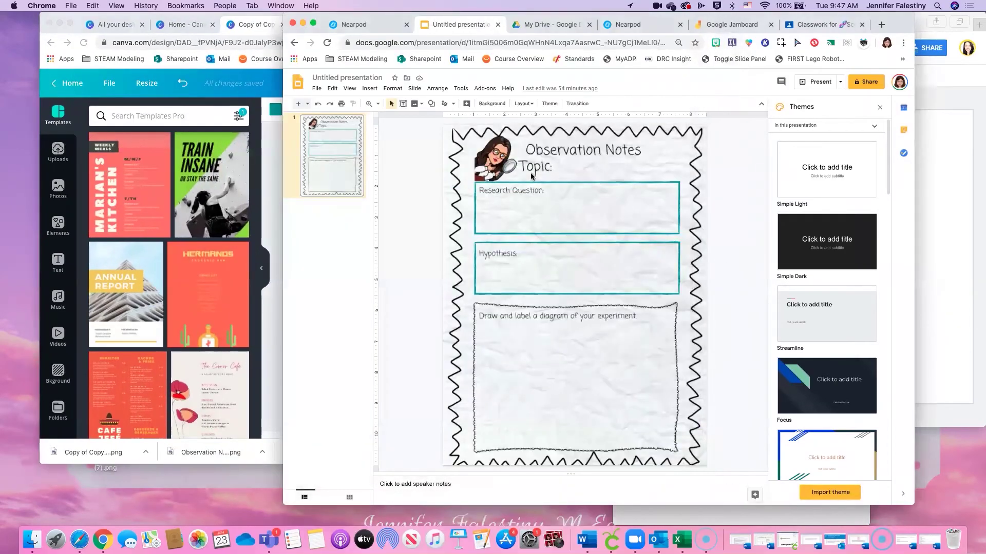
- Examine the slide's editable text boxes under Research Question and Hypothesis, the diagram area and the available line tools
drag(584, 224, 590, 215)
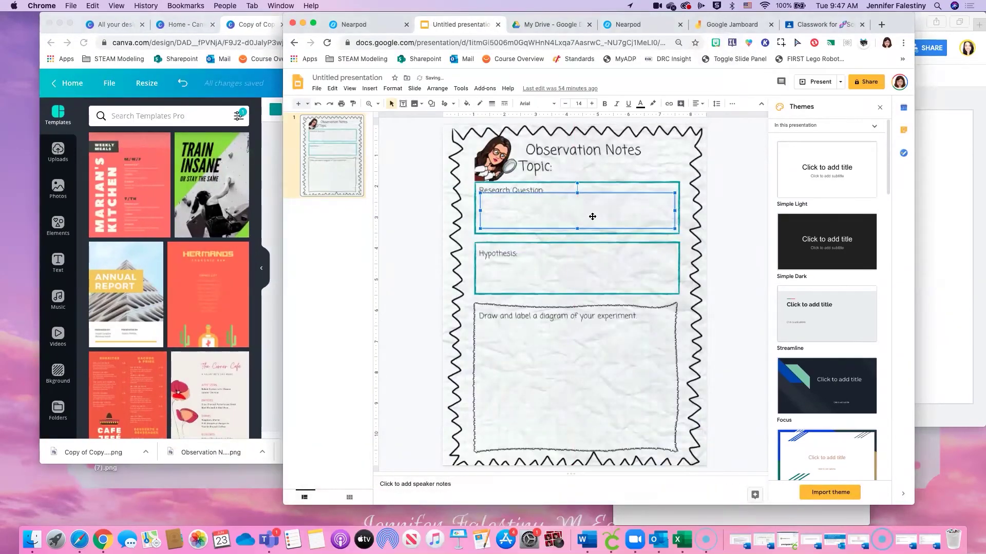
click(683, 183)
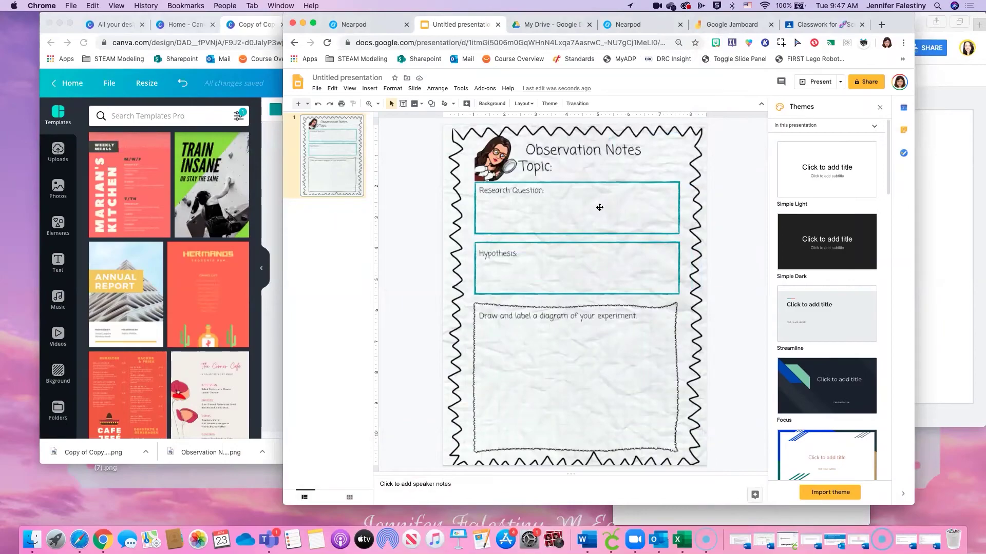
click(537, 210)
click(519, 207)
click(531, 269)
click(531, 269)
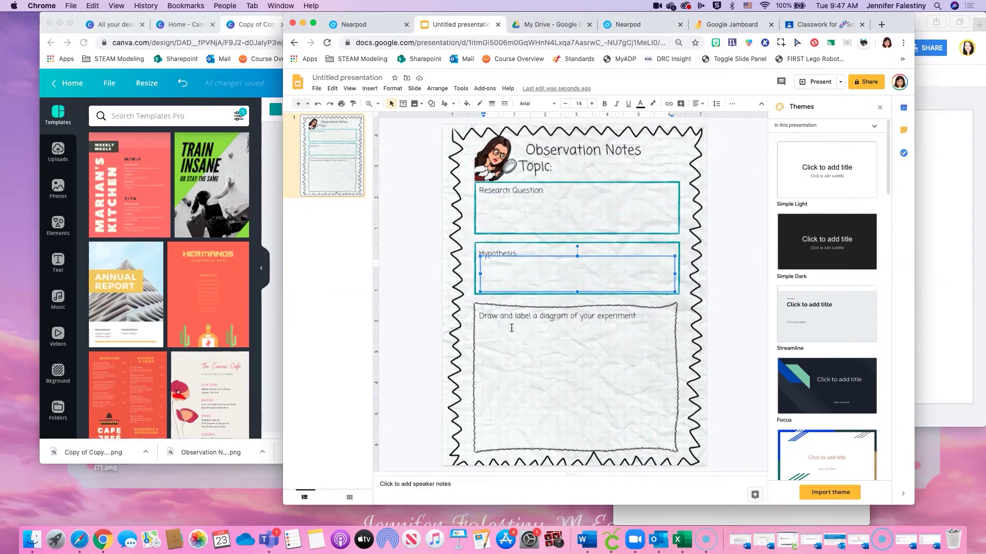
click(547, 353)
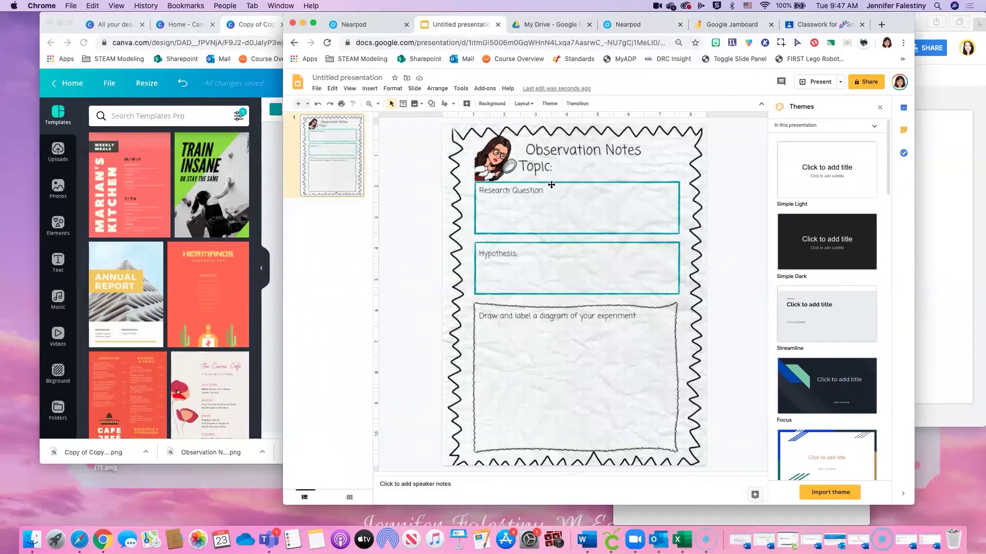
click(453, 104)
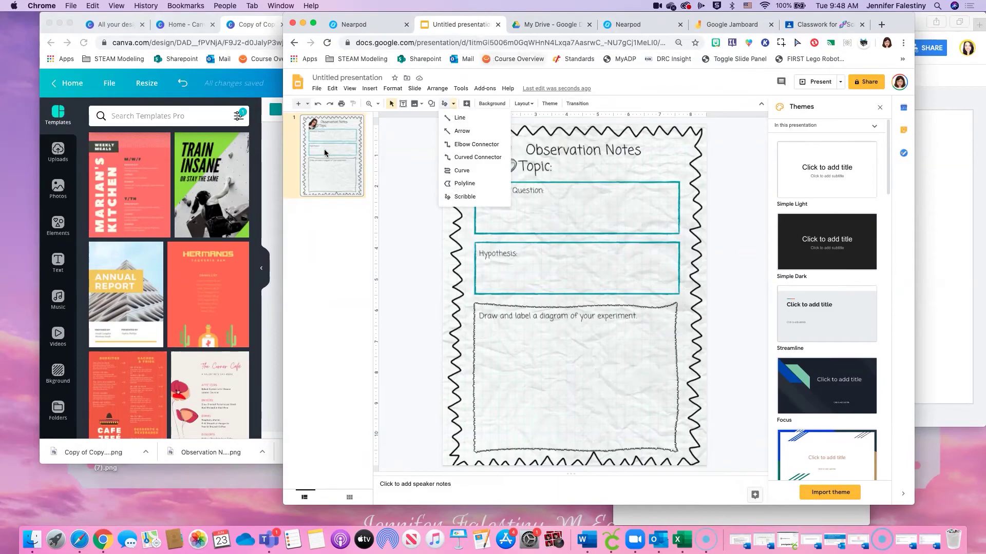
- Return to the Canva design and move page 2's Hypothesis box down, aligned with the Research Question box
click(261, 181)
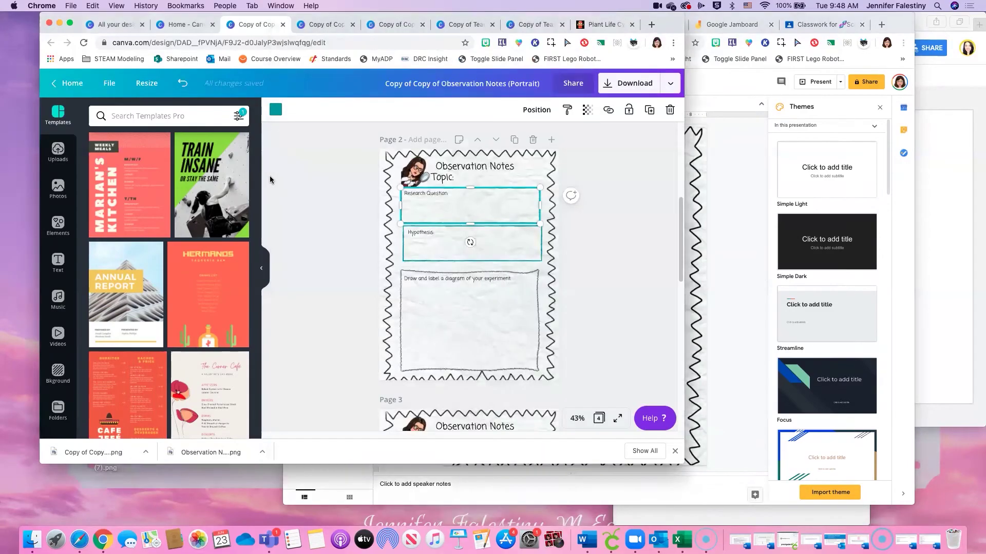
click(590, 208)
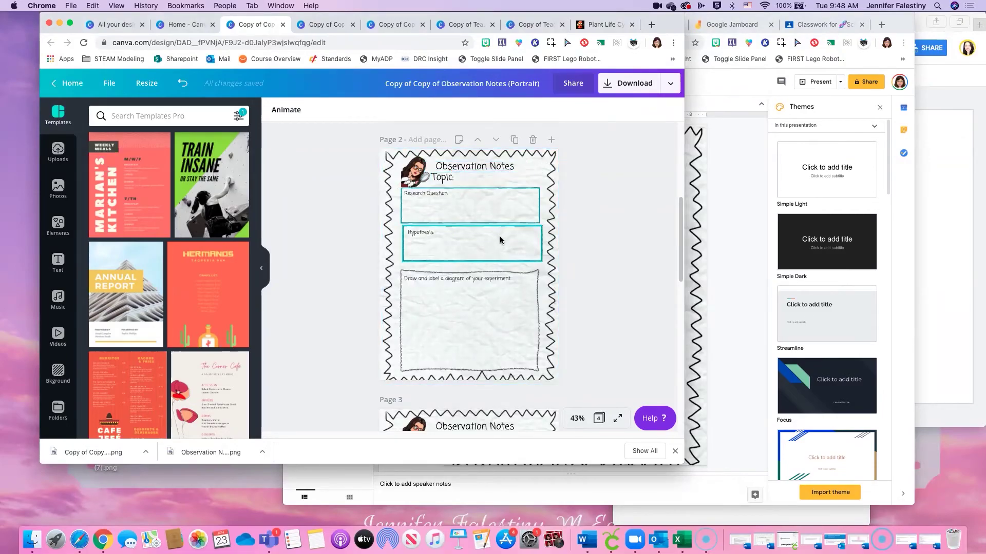
drag(421, 232, 419, 234)
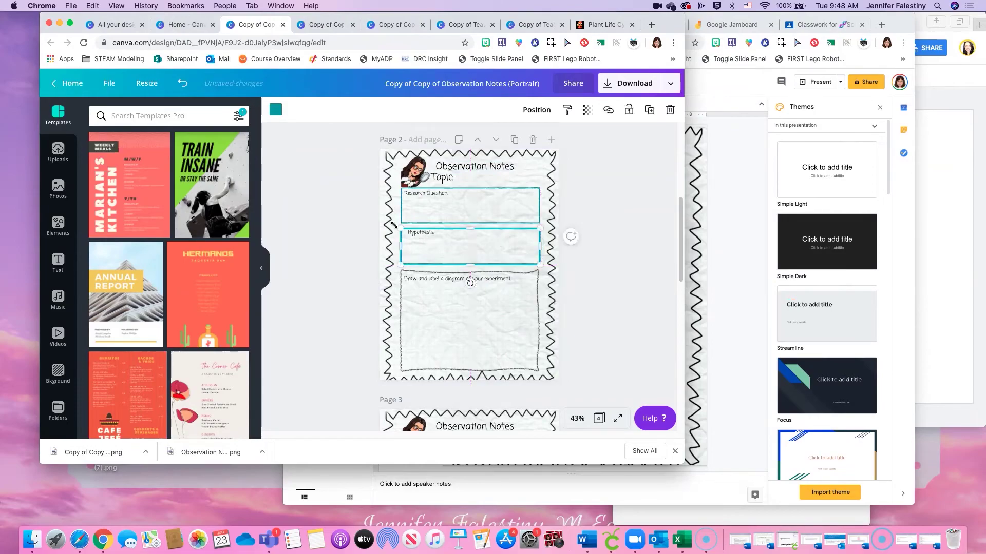
click(550, 258)
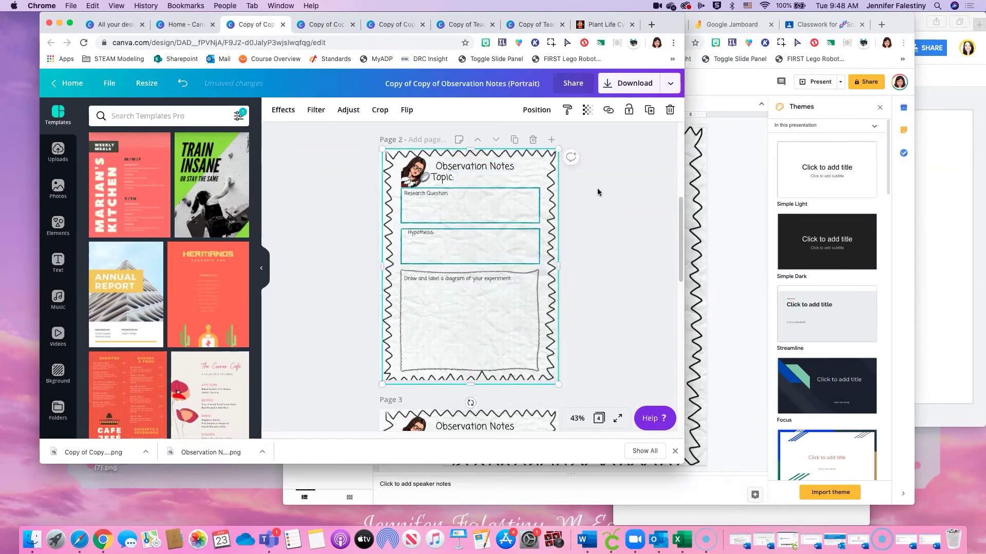
click(553, 140)
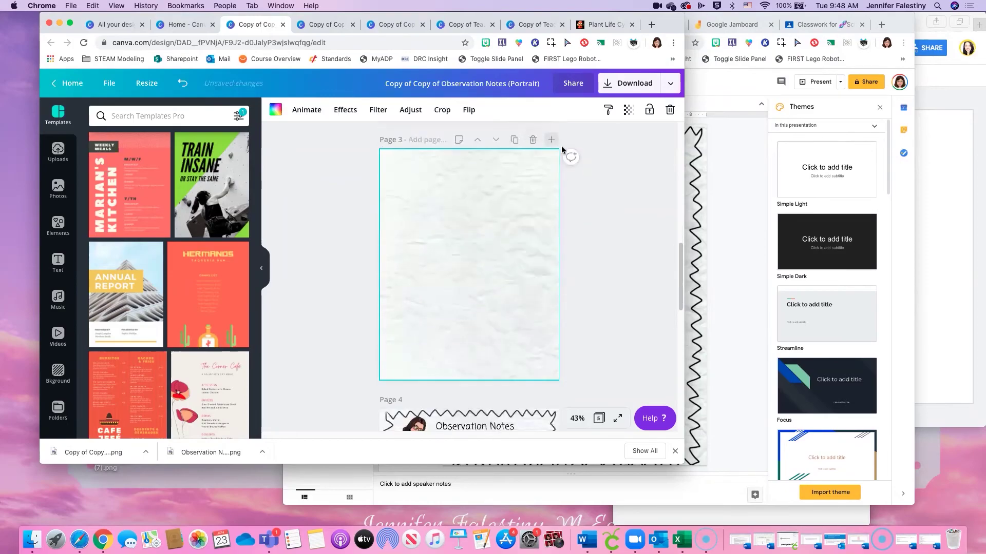
scroll(597, 150, up, 5)
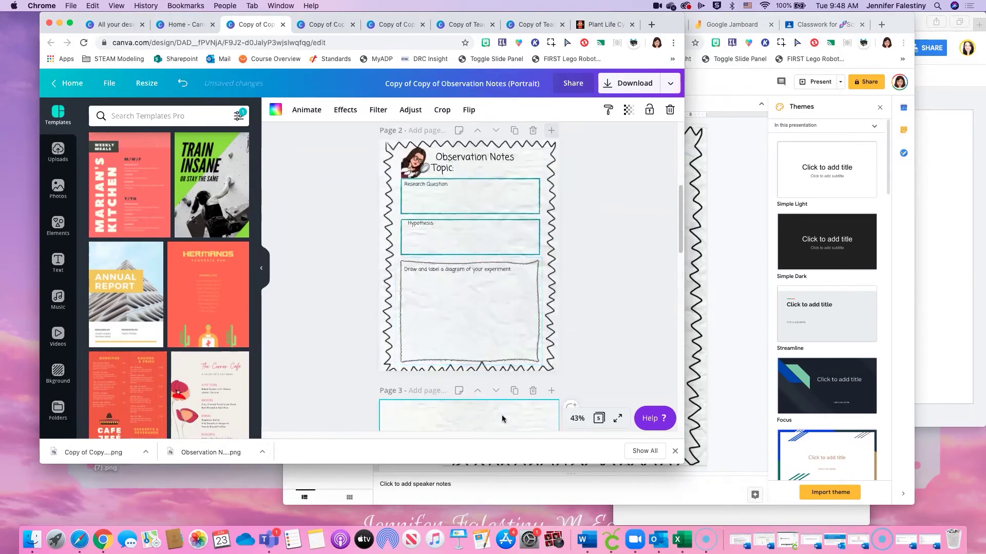
click(533, 391)
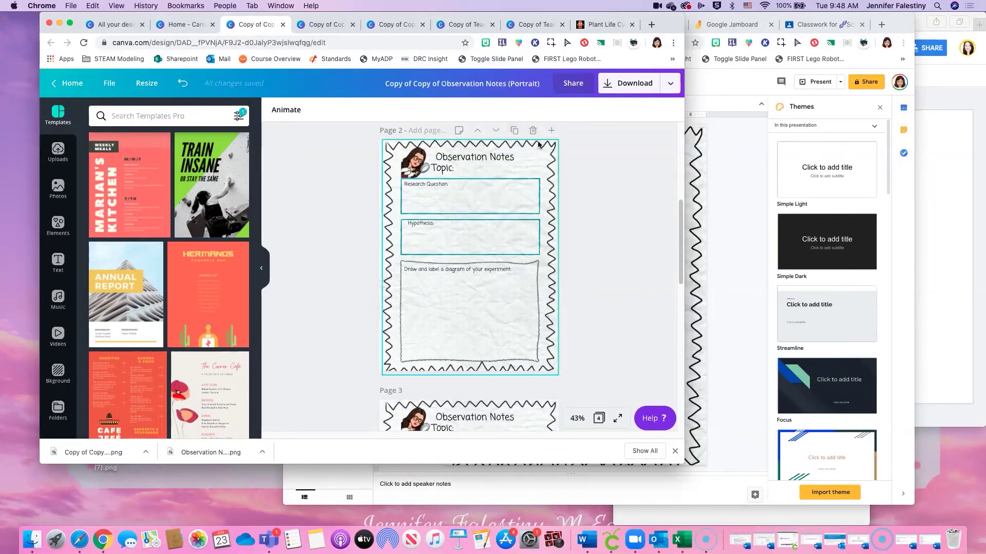
- Add a new page after page 2 and give it the yellow gradient background
click(551, 131)
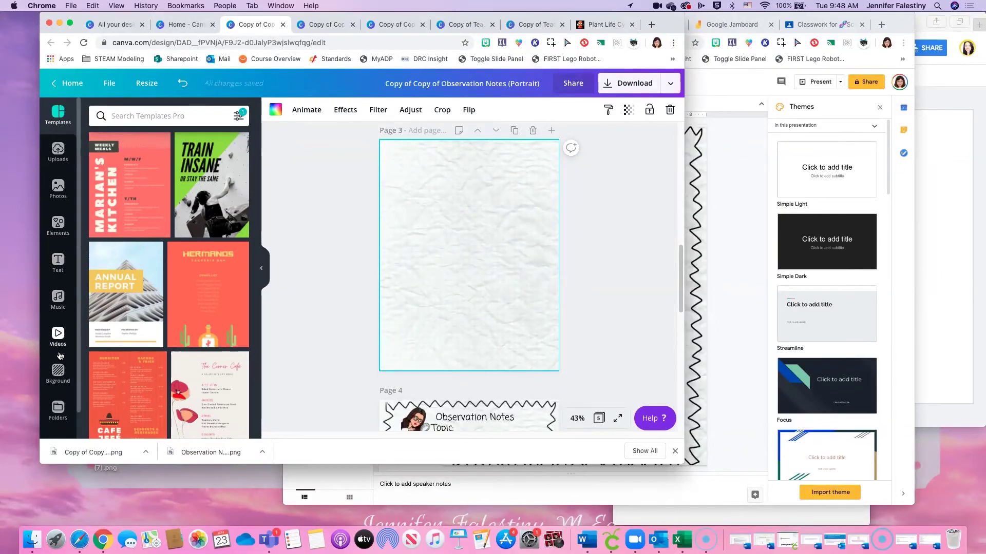
click(60, 369)
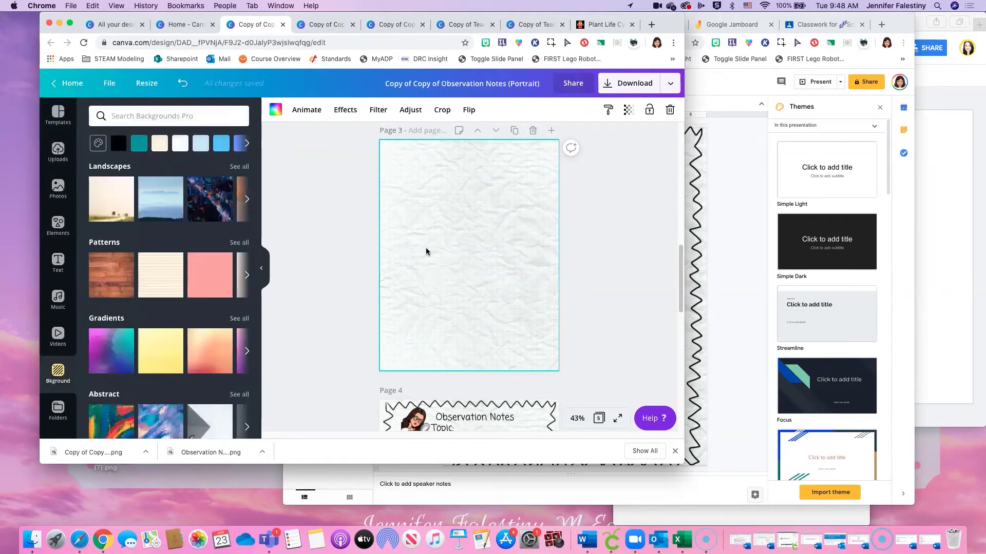
scroll(183, 256, down, 1)
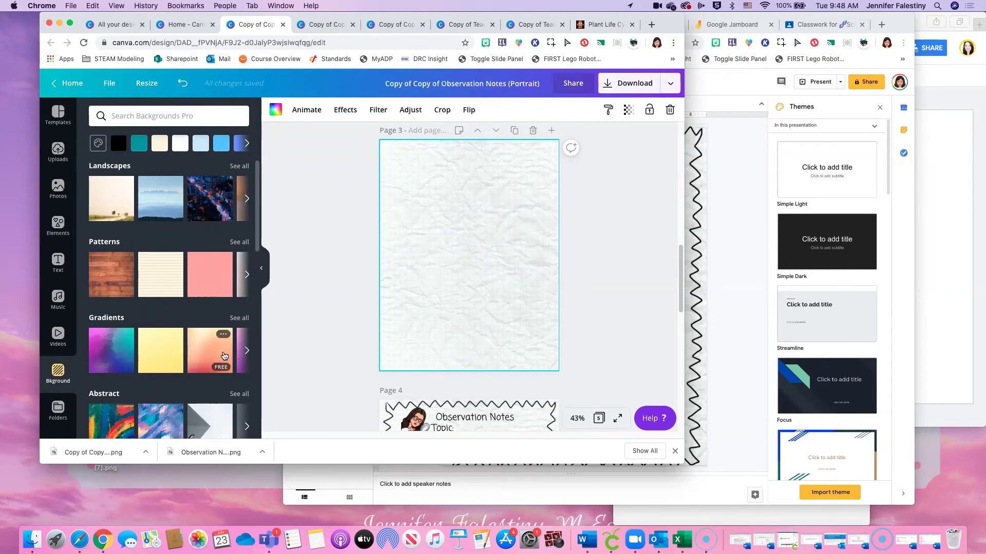
drag(161, 350, 389, 215)
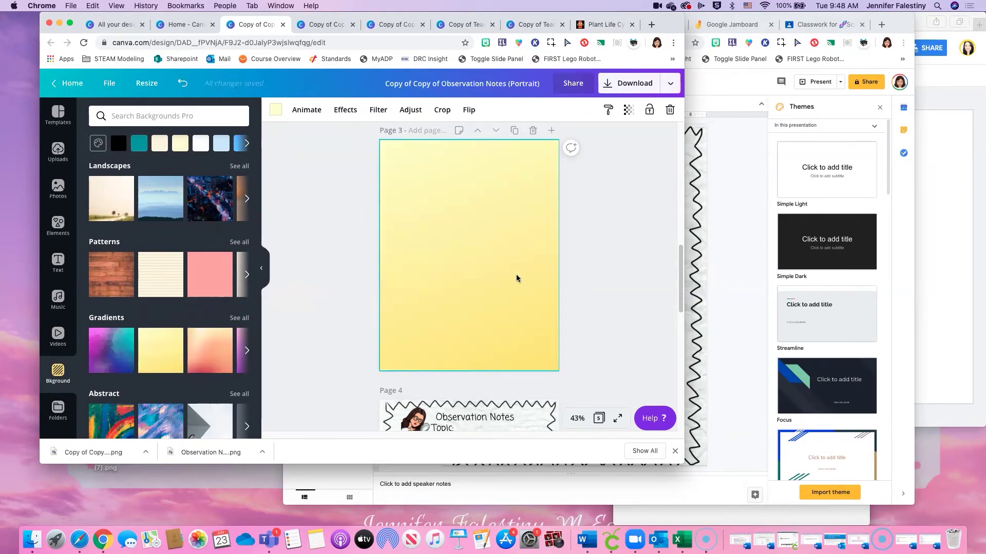
scroll(516, 279, up, 3)
scroll(452, 347, down, 3)
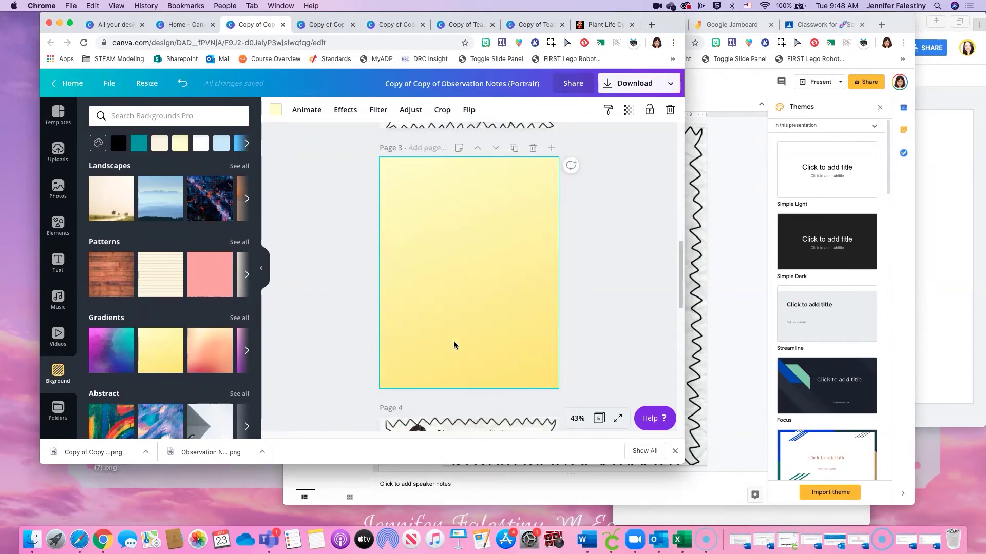
scroll(456, 344, up, 7)
scroll(458, 343, down, 4)
scroll(459, 342, down, 1)
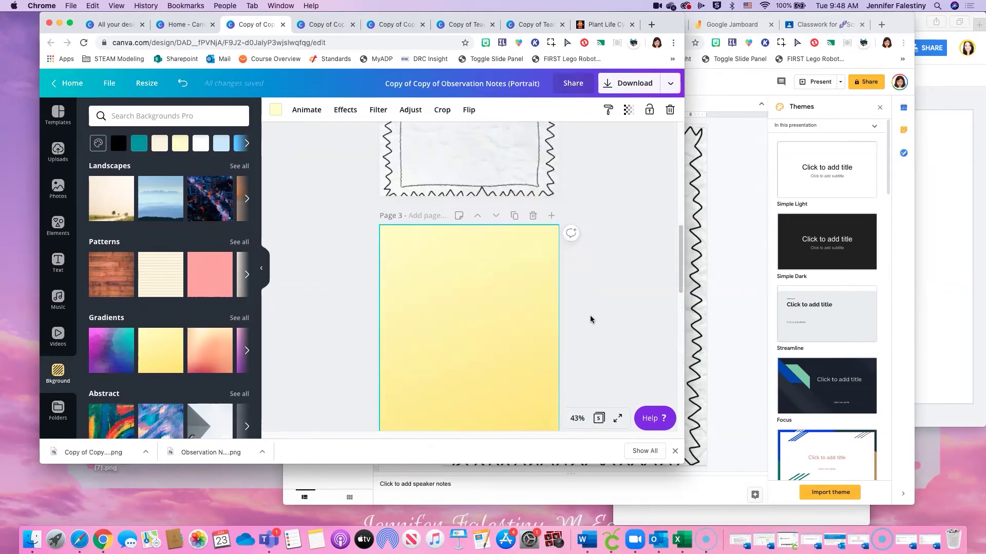
click(589, 321)
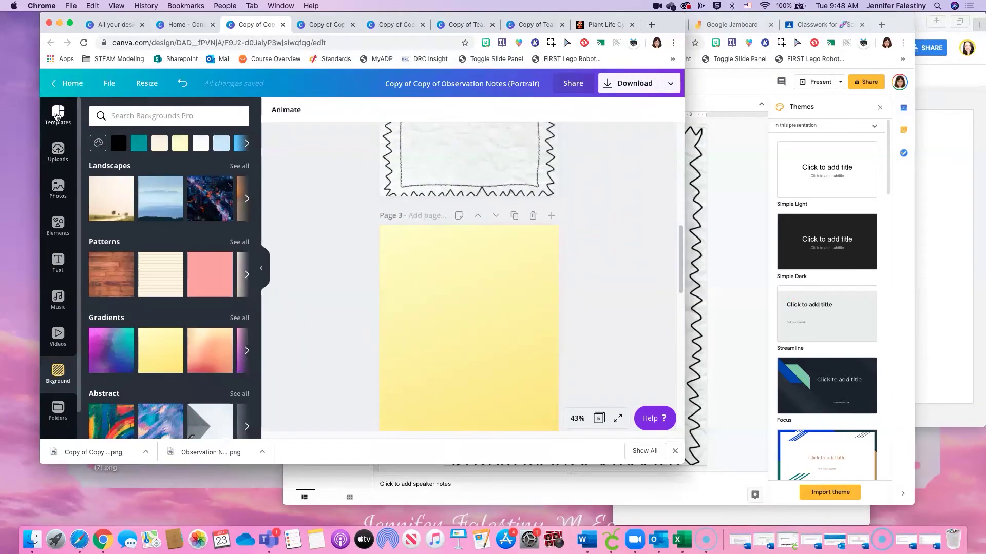
- Place a square shape on the yellow page and stretch it to about 7.5 wide, leaving only a border of background around it
click(58, 114)
click(51, 197)
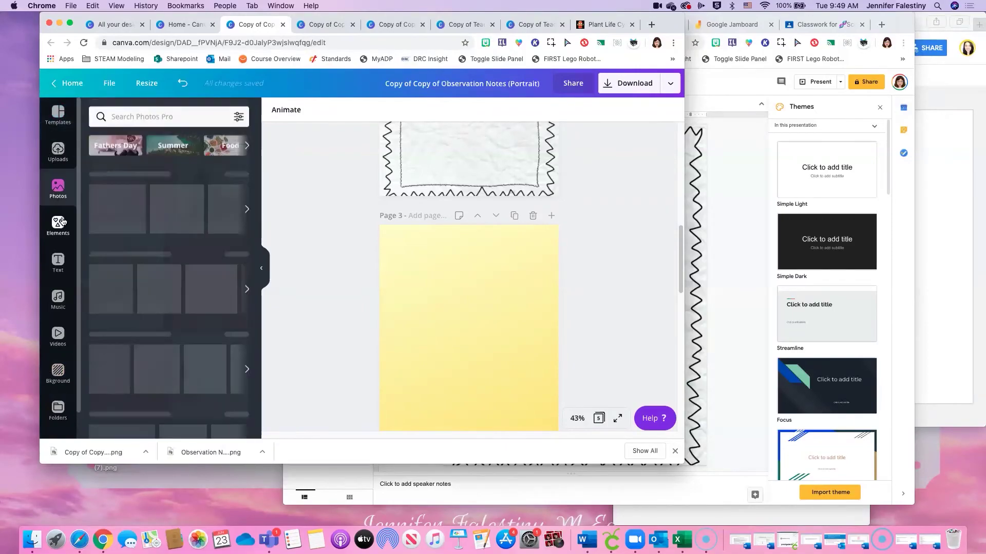
click(58, 224)
drag(106, 178, 452, 281)
drag(495, 341, 549, 394)
scroll(519, 267, down, 5)
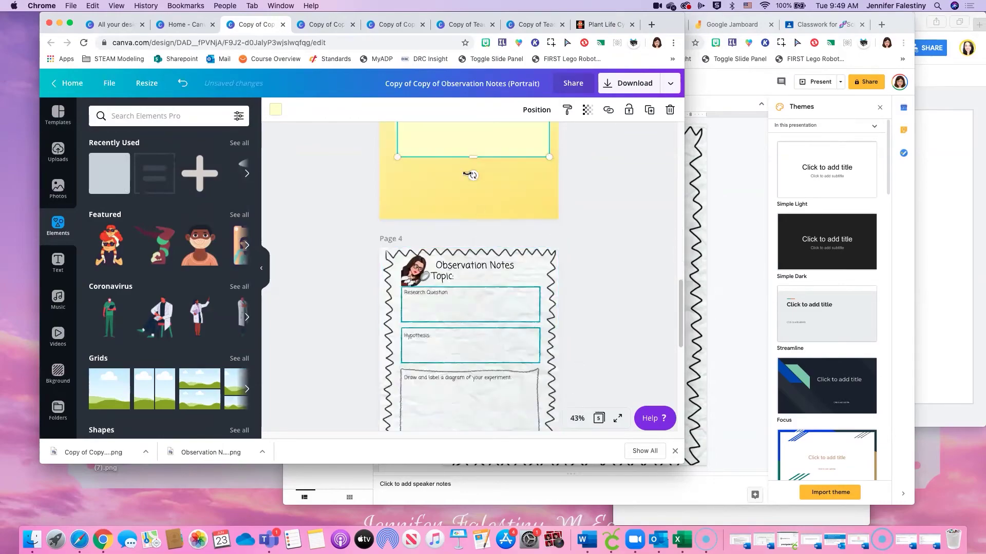
drag(472, 152, 471, 210)
scroll(406, 147, up, 1)
scroll(406, 147, up, 1)
drag(398, 203, 390, 204)
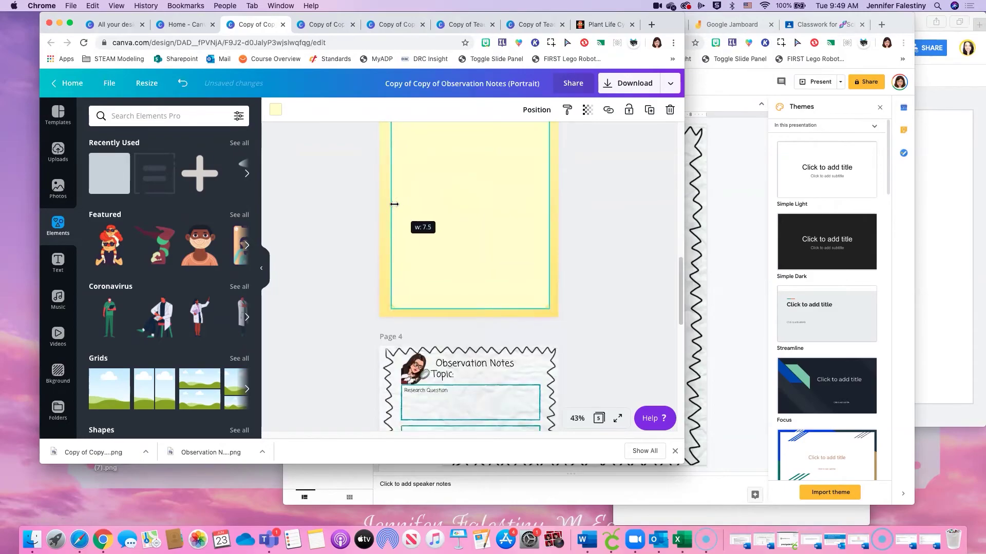
- Enlarge the browser window to full screen, recolour page 3's rectangle white and extend its top edge slightly upward
click(68, 23)
scroll(891, 299, up, 8)
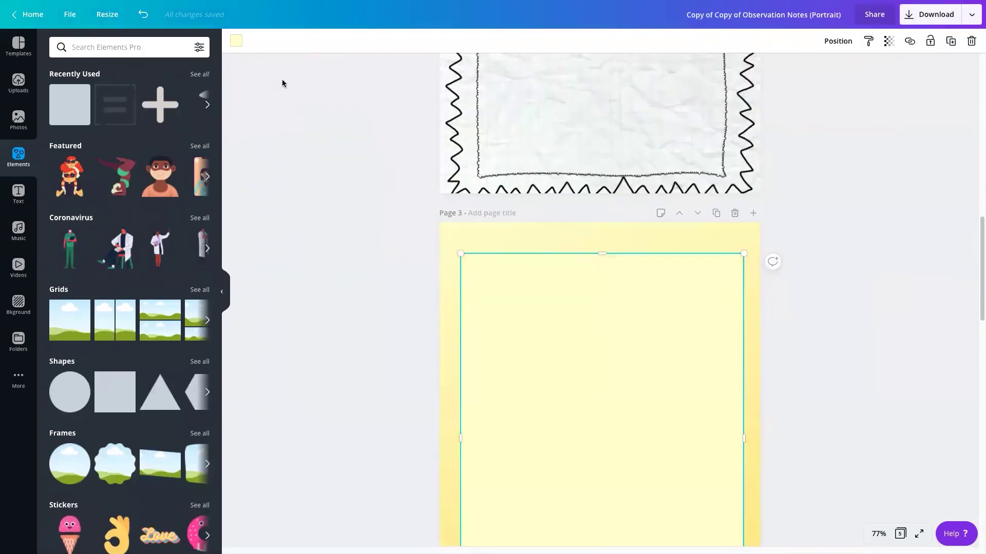
click(236, 41)
click(170, 144)
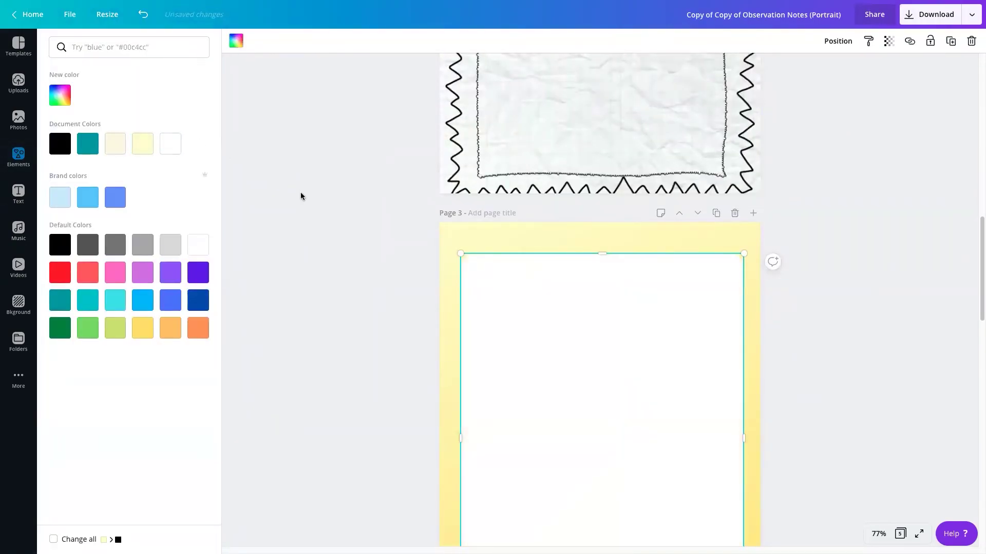
scroll(823, 382, down, 1)
drag(603, 233, 603, 226)
- Copy all of page 2's elements and paste them over the white rectangle on page 3, viewing the design at 50%
click(878, 534)
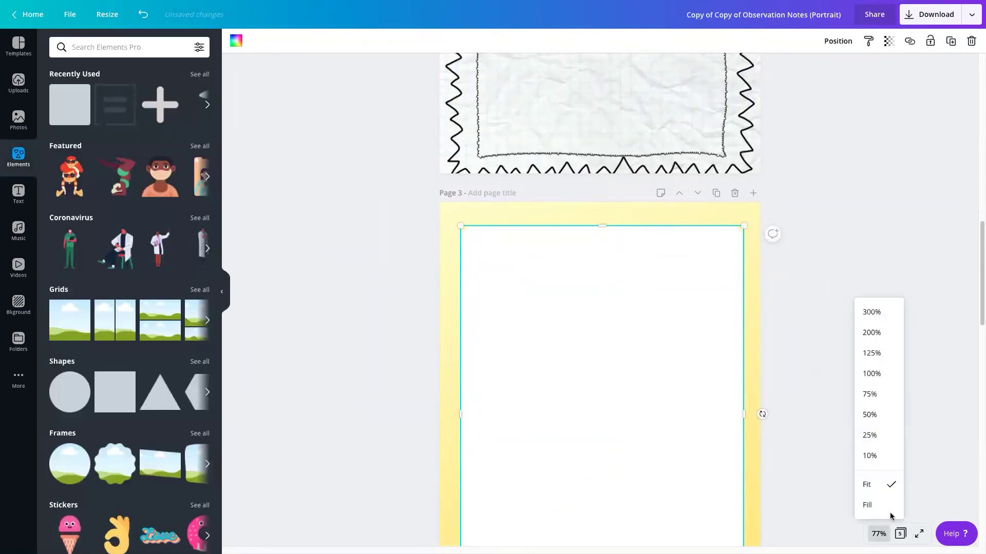
click(869, 414)
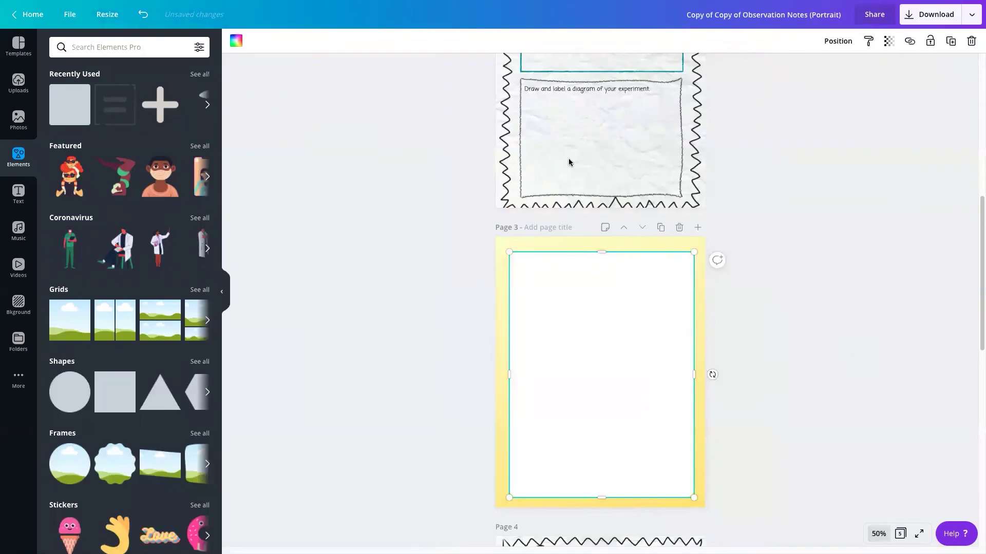
scroll(591, 158, up, 3)
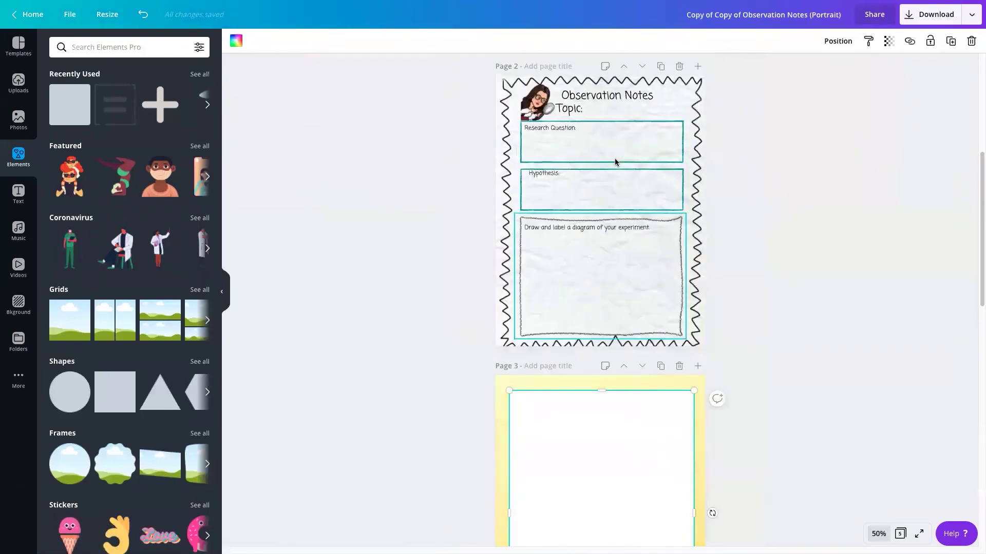
click(497, 104)
key(ctrl+a)
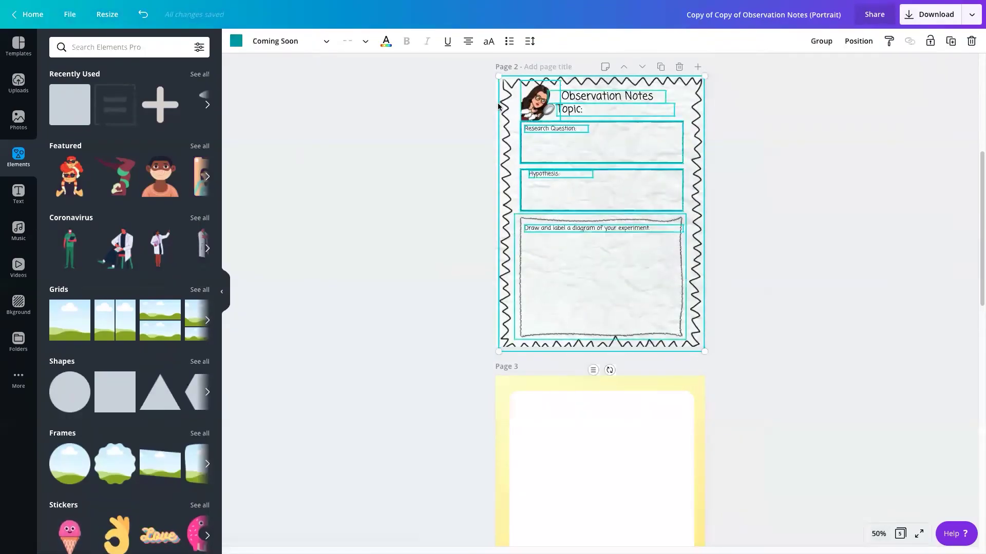
click(661, 417)
scroll(681, 404, down, 3)
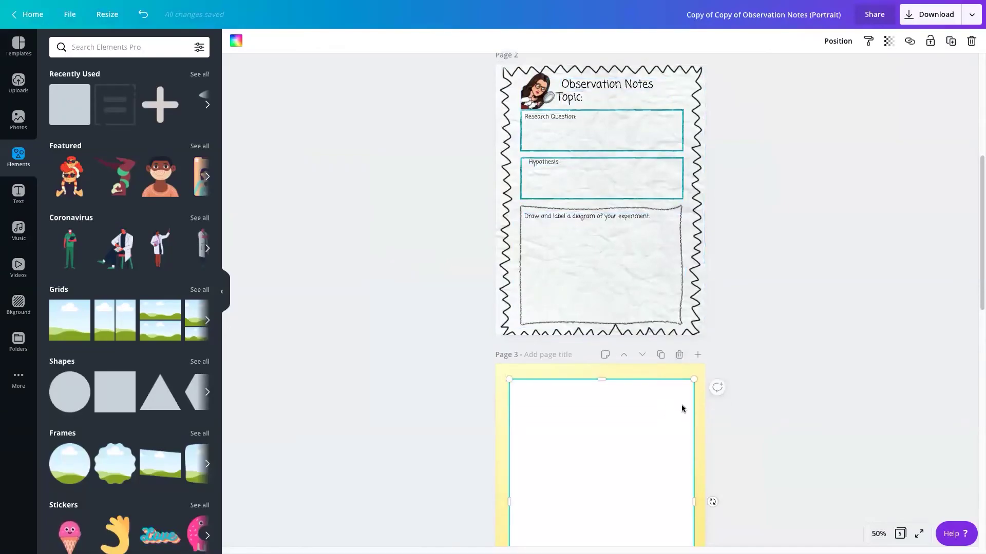
key(ctrl+v)
click(769, 375)
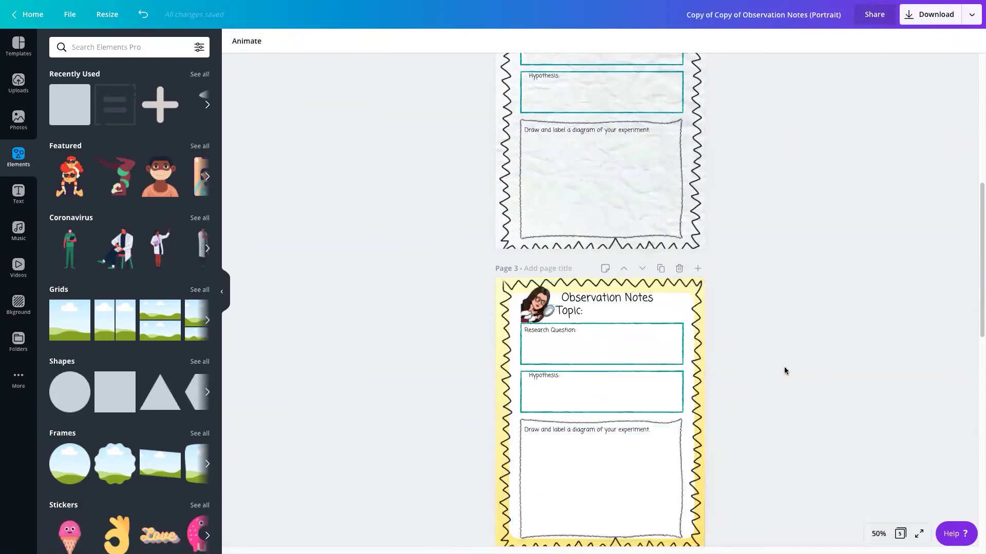
- Check the copied Research Question, Hypothesis, diagram instruction and Topic text boxes on page 3
scroll(744, 391, down, 2)
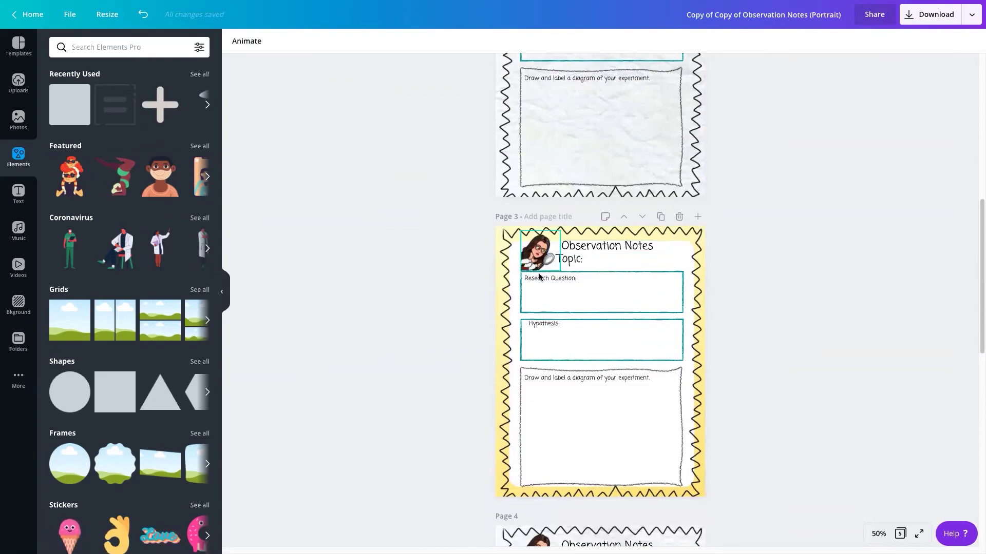
click(538, 277)
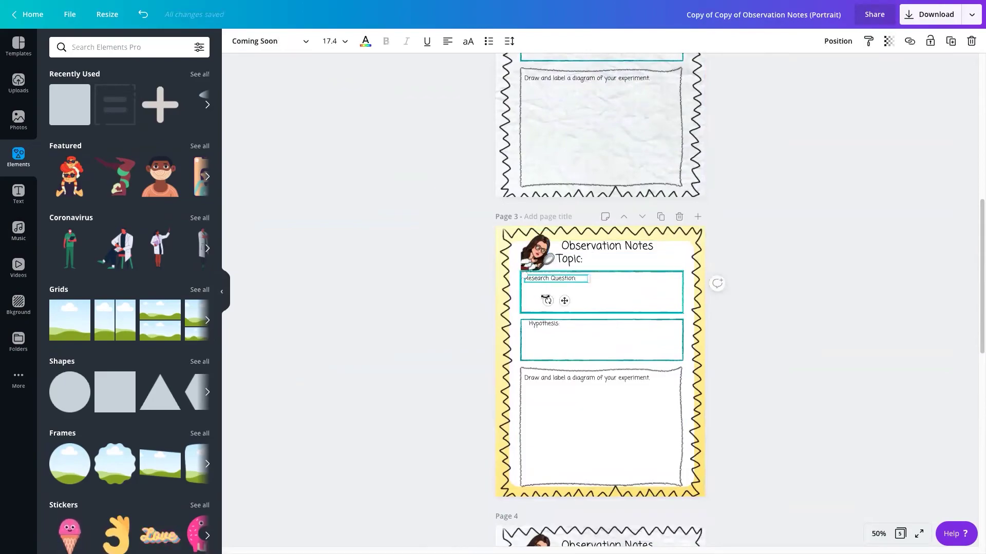
click(543, 323)
click(544, 379)
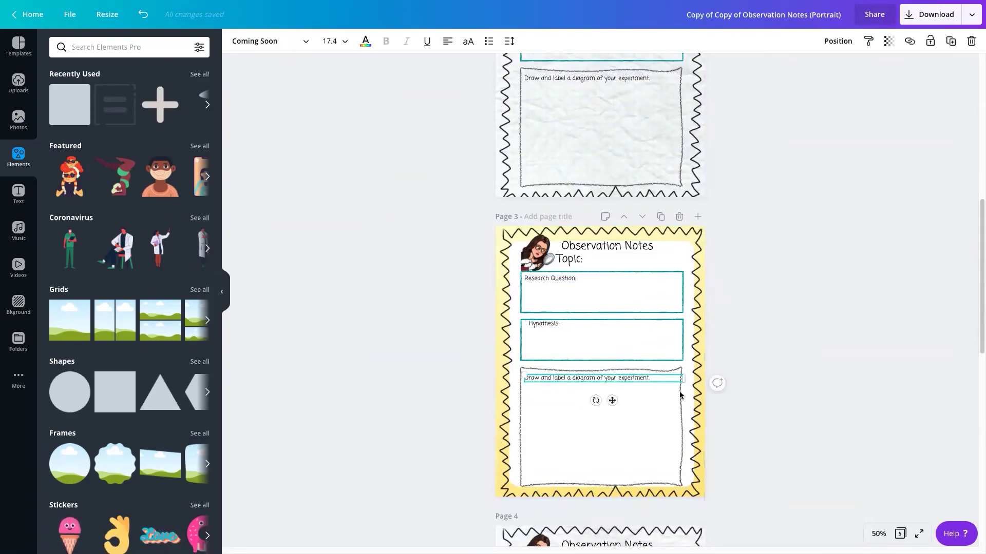
click(588, 261)
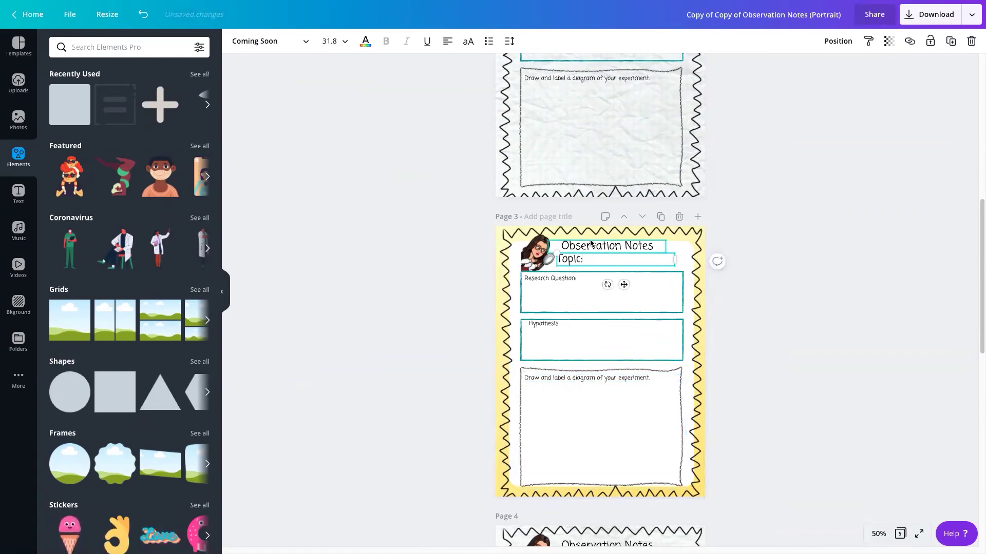
click(785, 297)
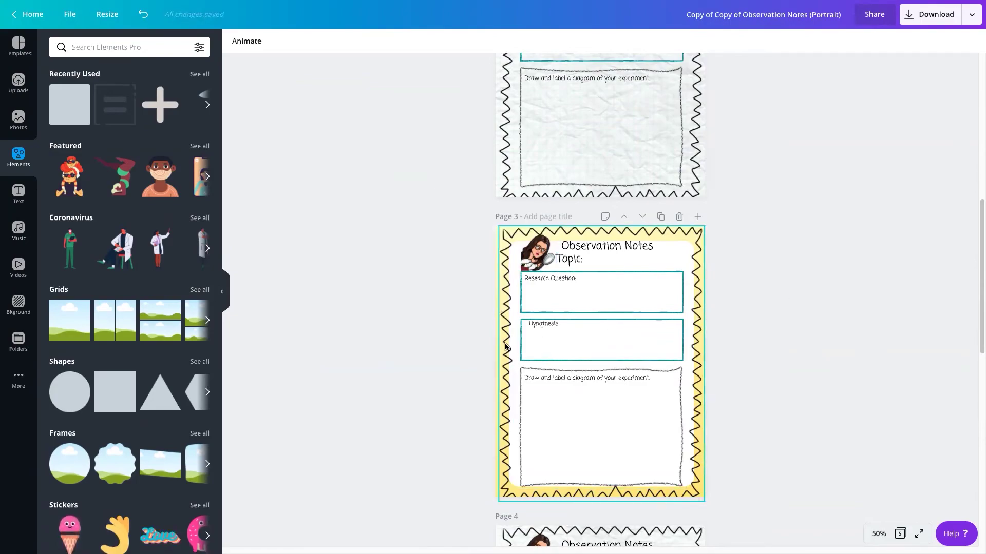
- Duplicate the yellow-bordered page 3 three times
click(657, 217)
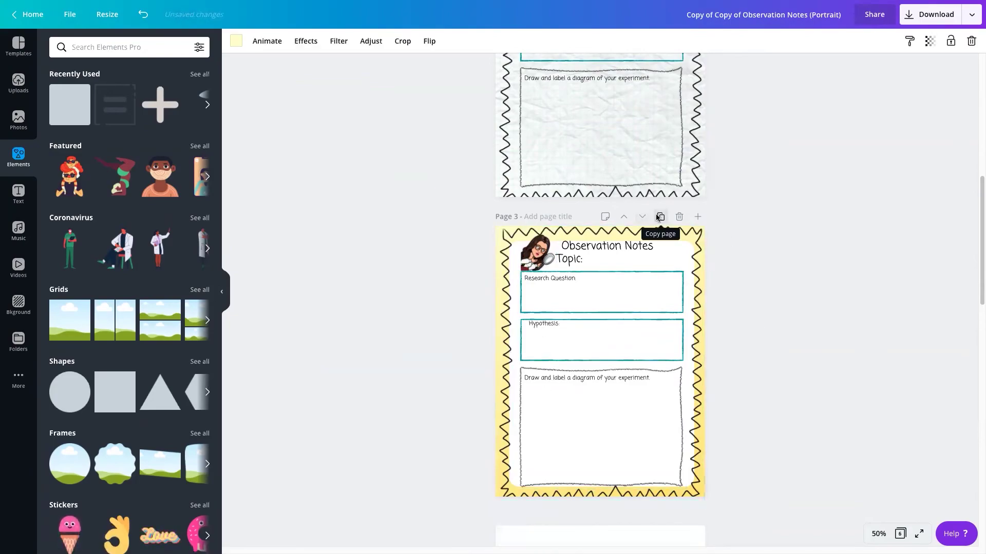
click(658, 217)
click(658, 217)
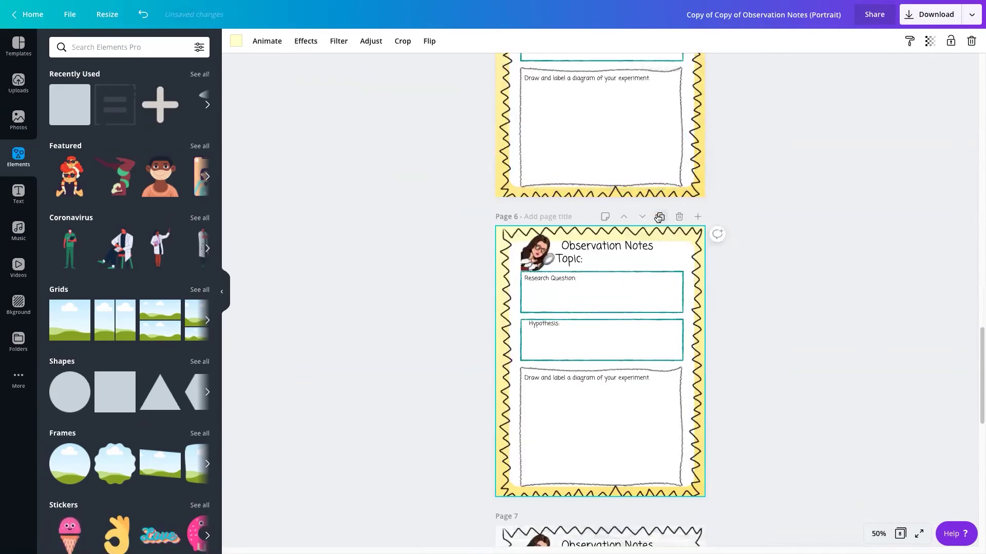
- Apply the orange gradient background to page 4 and the purple-and-teal gradient background to page 5
scroll(658, 219, up, 3)
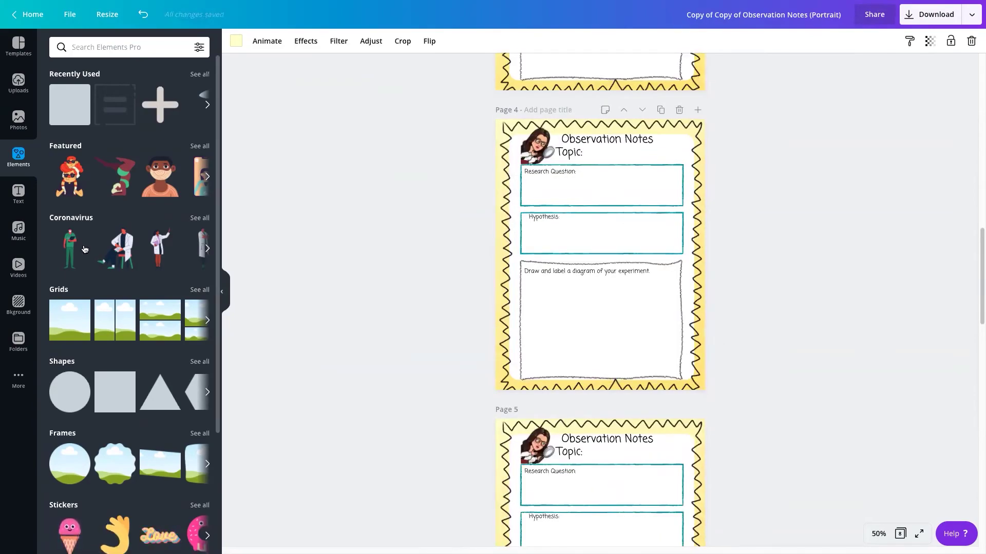
click(15, 305)
drag(171, 282, 500, 337)
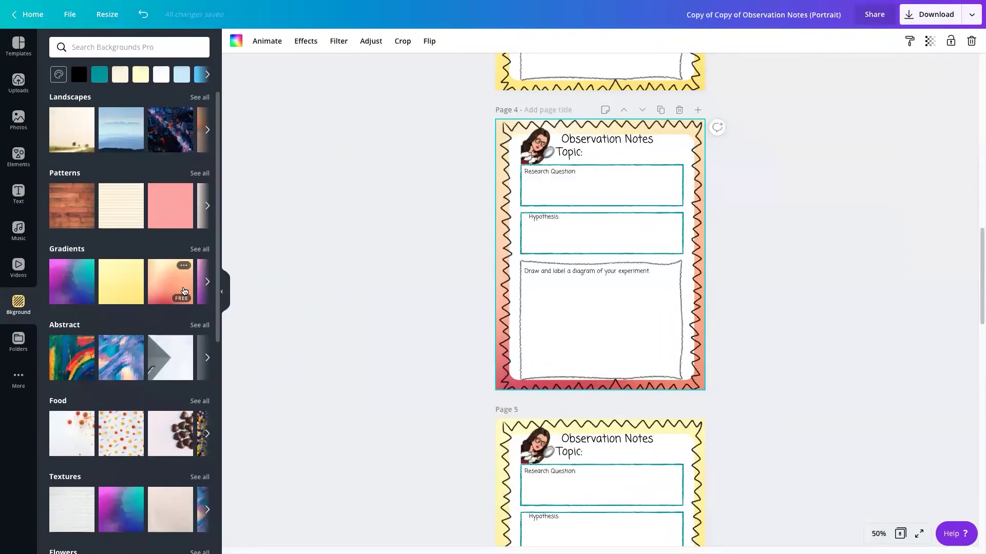
drag(72, 282, 565, 483)
scroll(773, 407, down, 4)
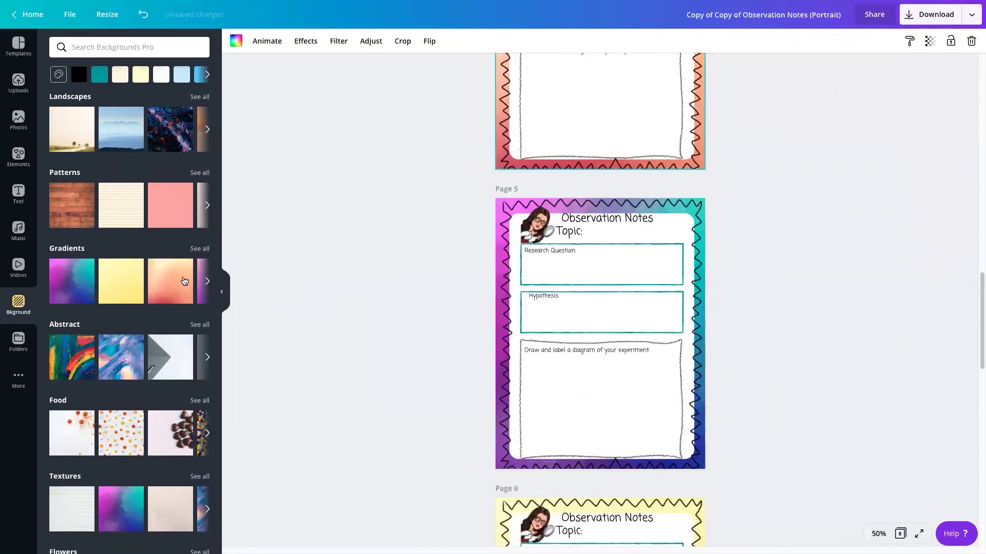
- Browse further gradient backgrounds and search the backgrounds for "christmas"
scroll(184, 281, down, 1)
click(207, 280)
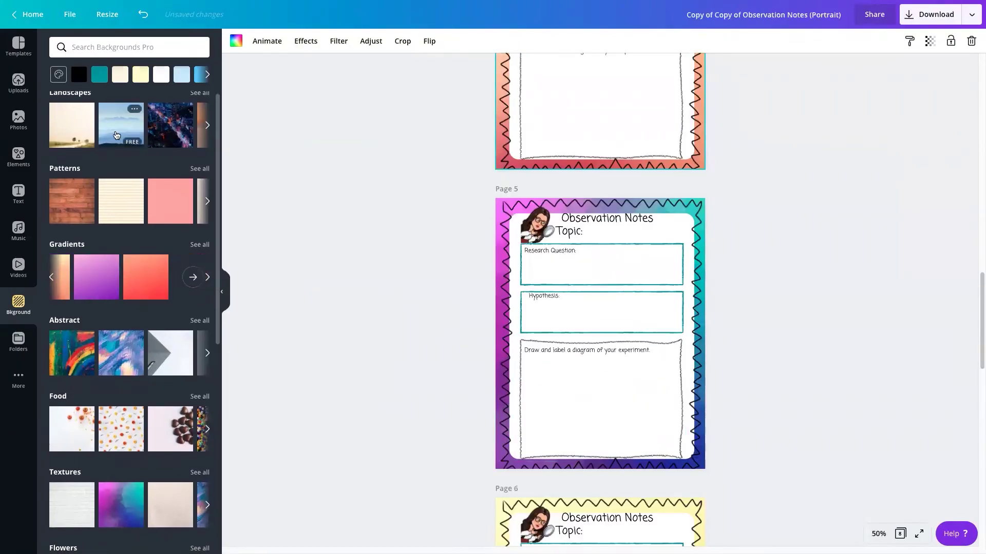
scroll(102, 97, up, 1)
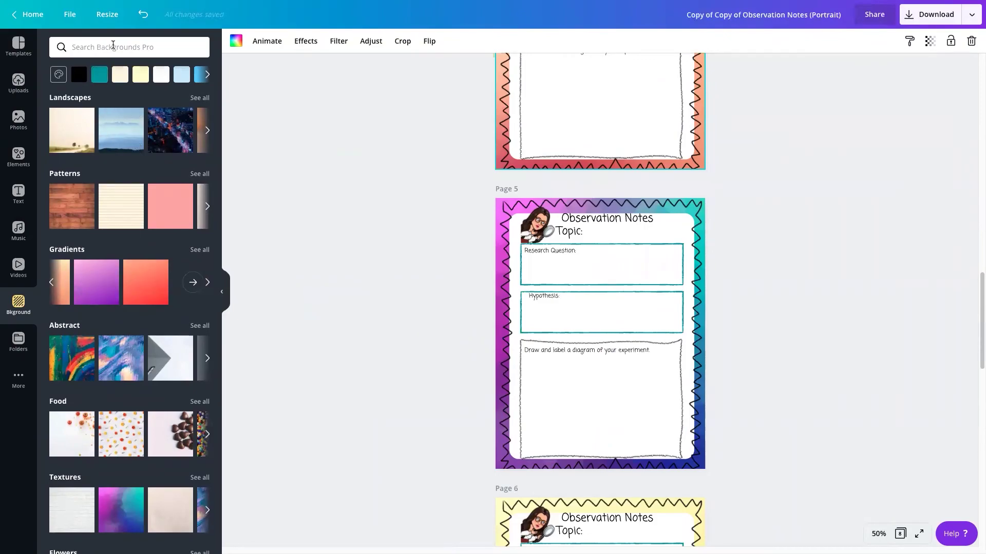
click(113, 45)
text(christmas)
key(Return)
- Search the photos for "christmas" and set the dark wood photo framed by gifts as page 5's background
click(18, 82)
click(19, 120)
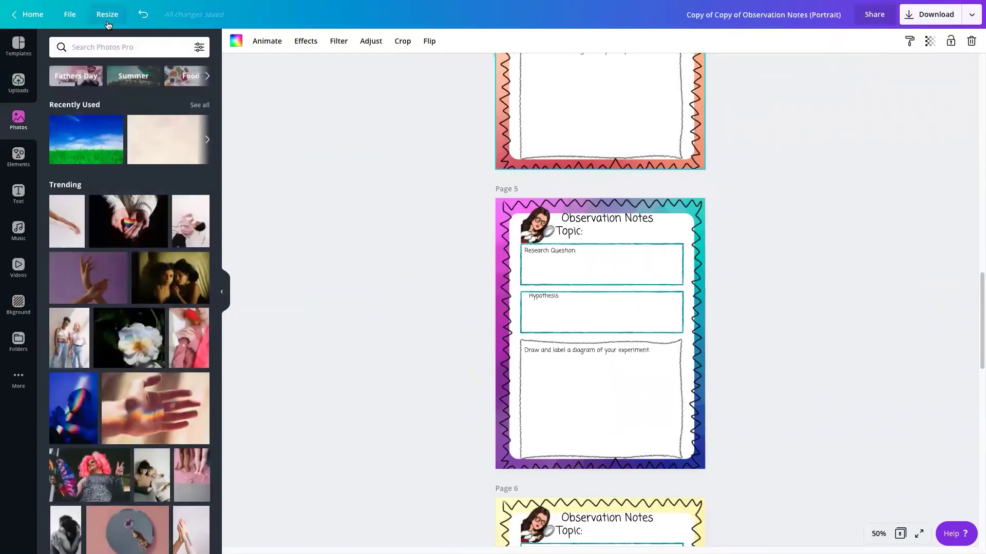
click(108, 45)
text(christmas)
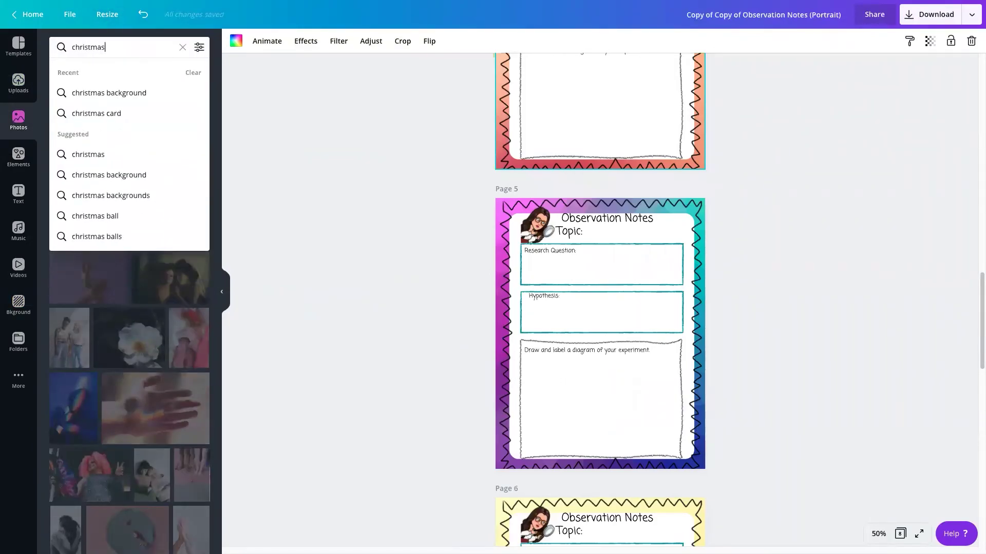
key(Return)
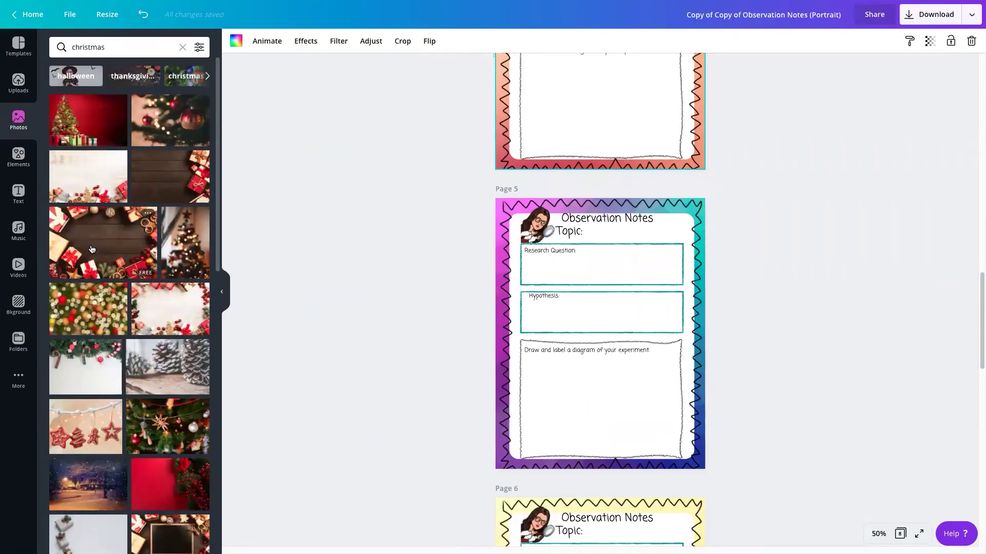
drag(90, 242, 496, 261)
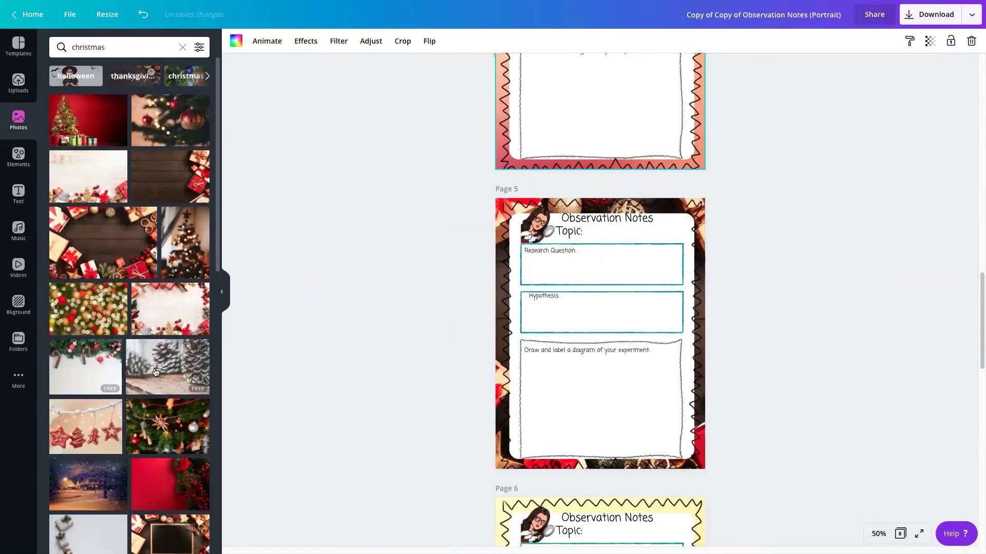
- Search the photos for "clovers" and set the photo filled with green clover leaves as page 5's background
scroll(79, 431, down, 5)
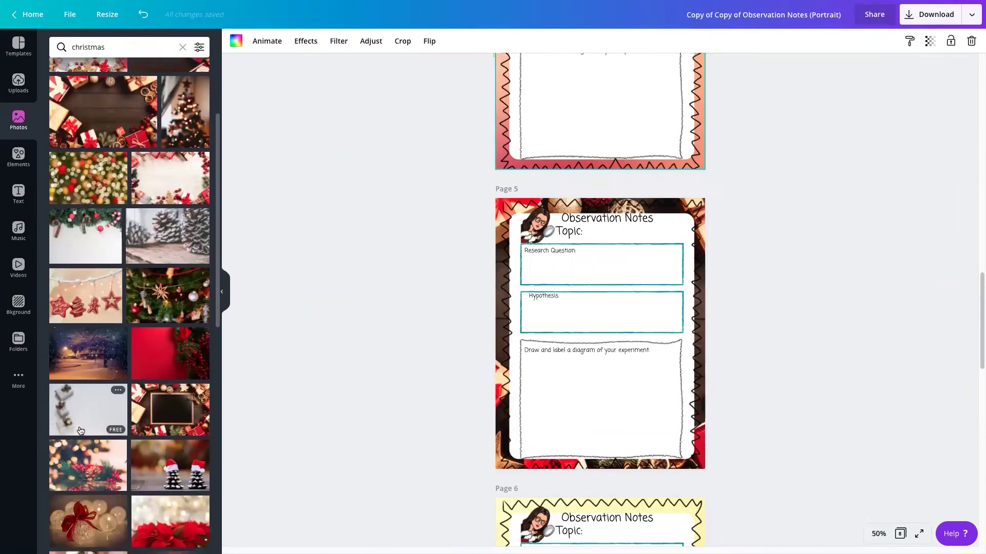
scroll(79, 413, down, 1)
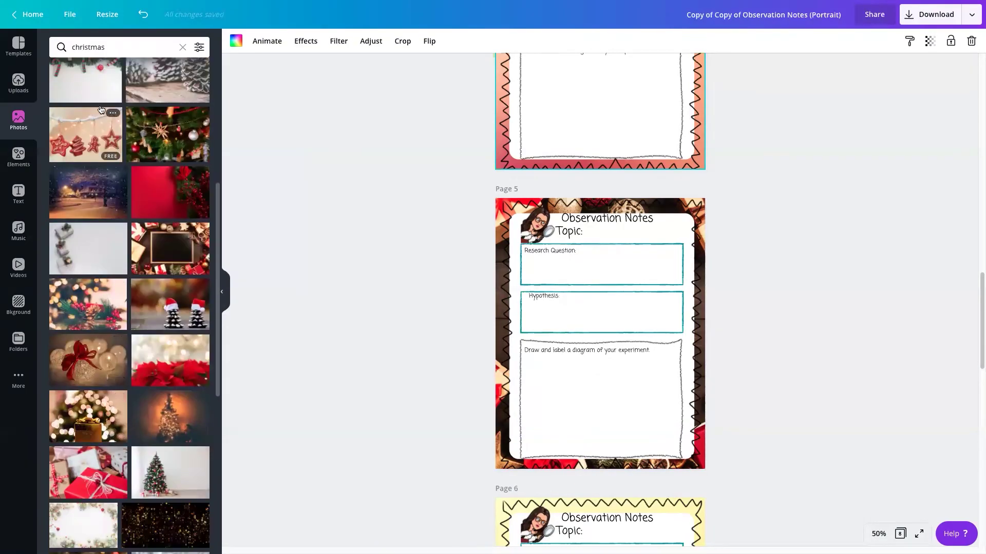
click(52, 38)
text(cl)
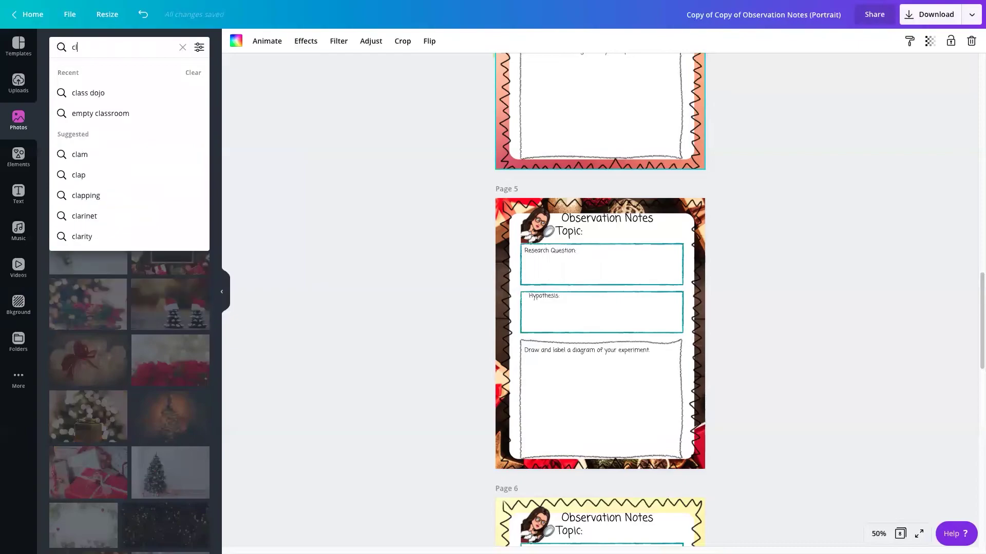
text(overs)
key(Return)
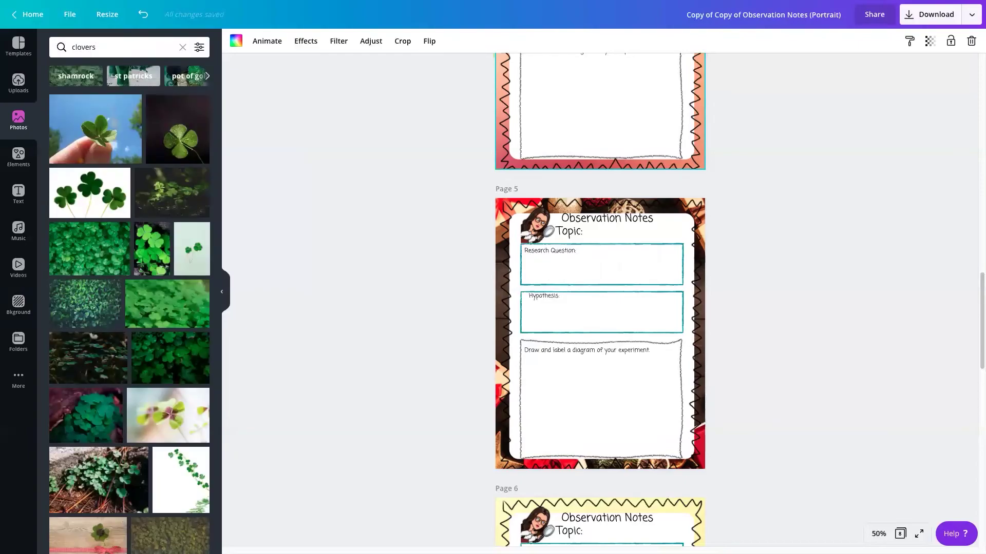
drag(90, 249, 496, 235)
- Compare the worksheet versions on pages 2 to 6, ending at the crumpled-paper version on page 2
scroll(735, 256, down, 3)
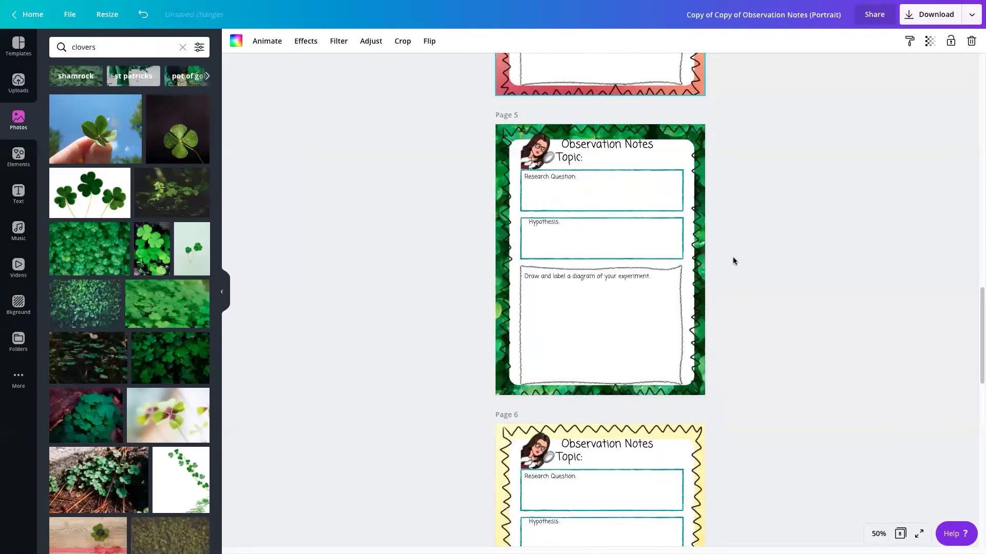
scroll(652, 241, up, 6)
scroll(649, 238, up, 5)
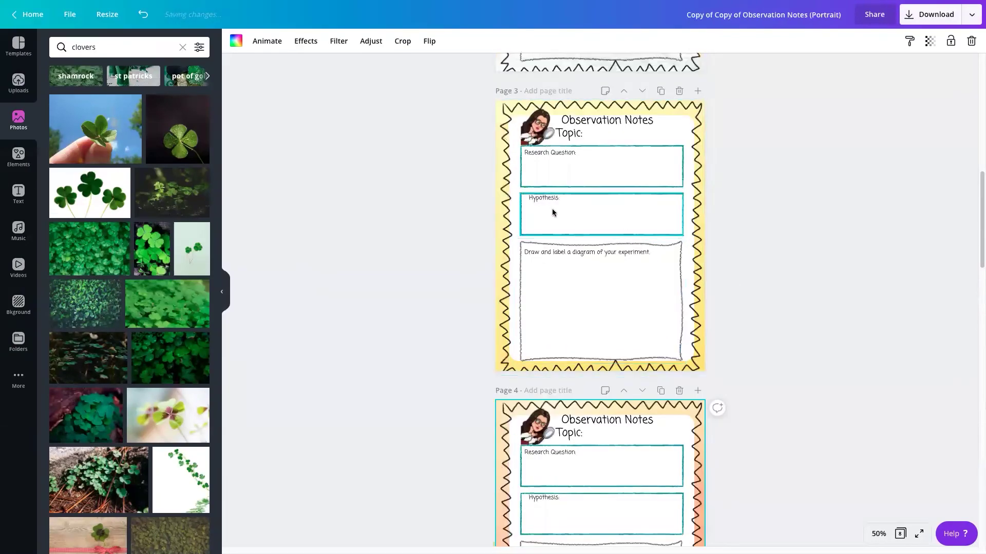
scroll(551, 208, up, 8)
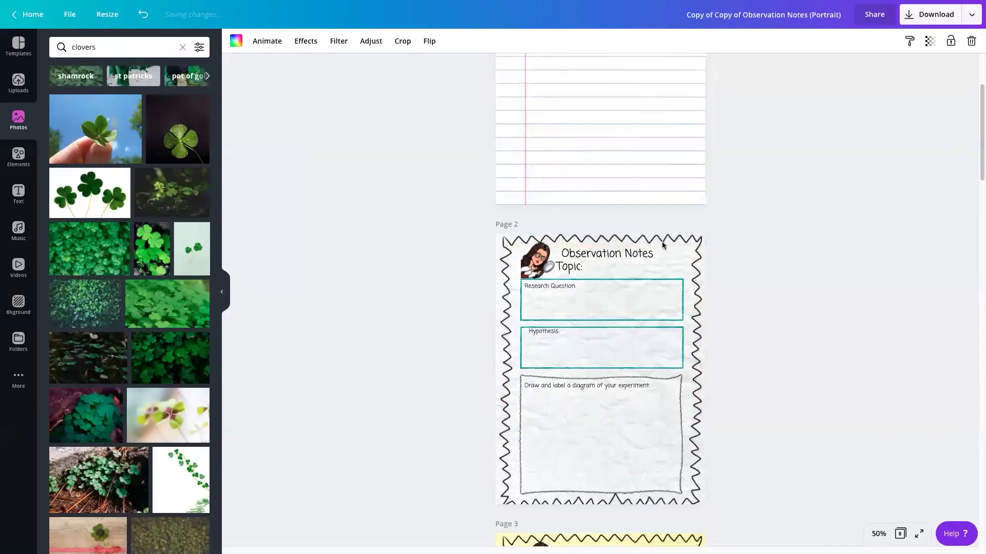
scroll(677, 236, down, 2)
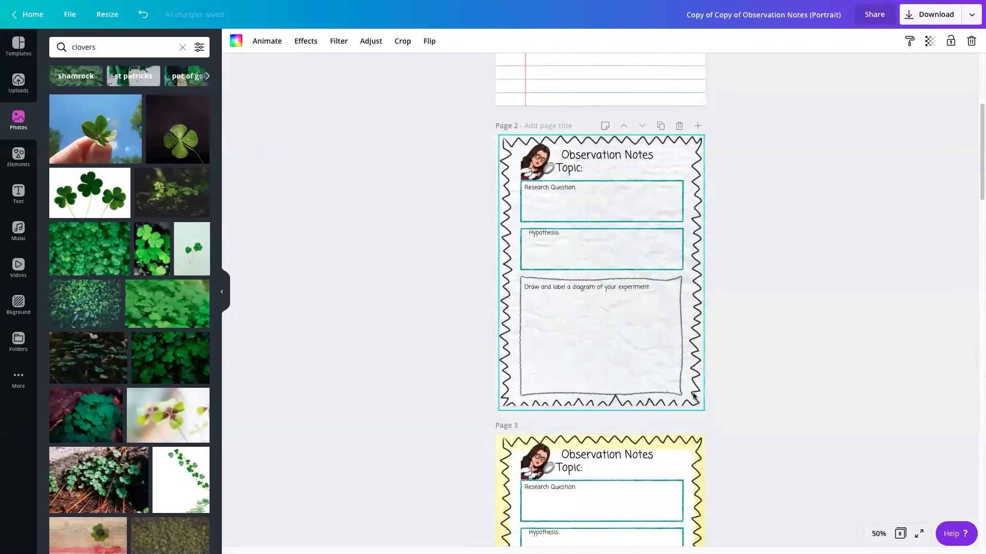
scroll(651, 363, down, 1)
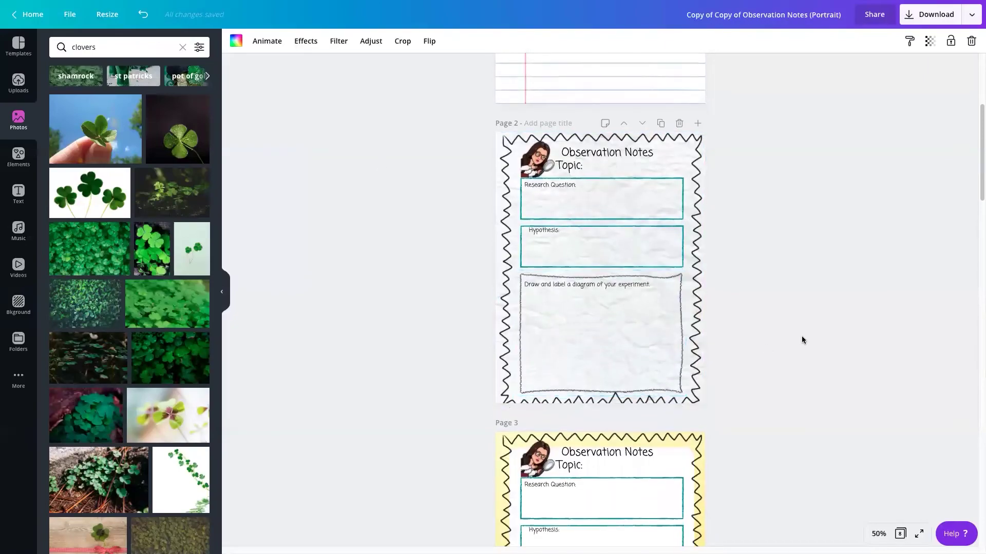
scroll(802, 340, up, 1)
scroll(802, 339, up, 3)
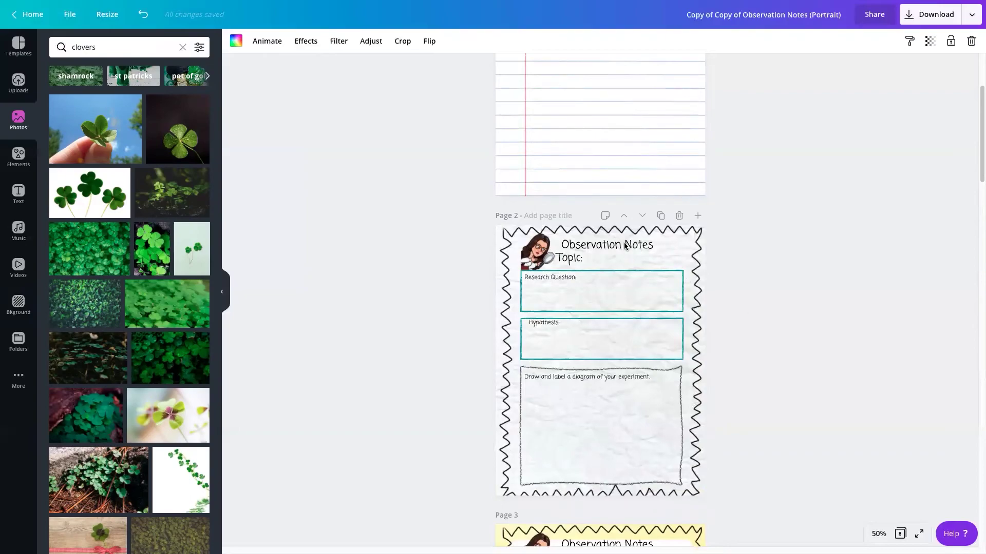
- Examine page 2's individual elements: the cartoon avatar, the Research Question box, the Hypothesis text and the zigzag border
click(616, 258)
click(531, 257)
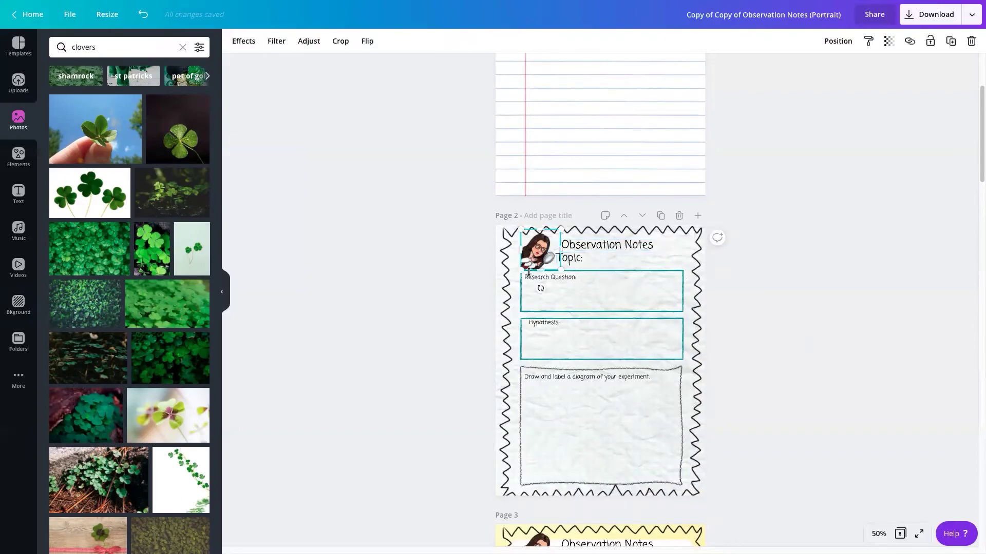
click(536, 290)
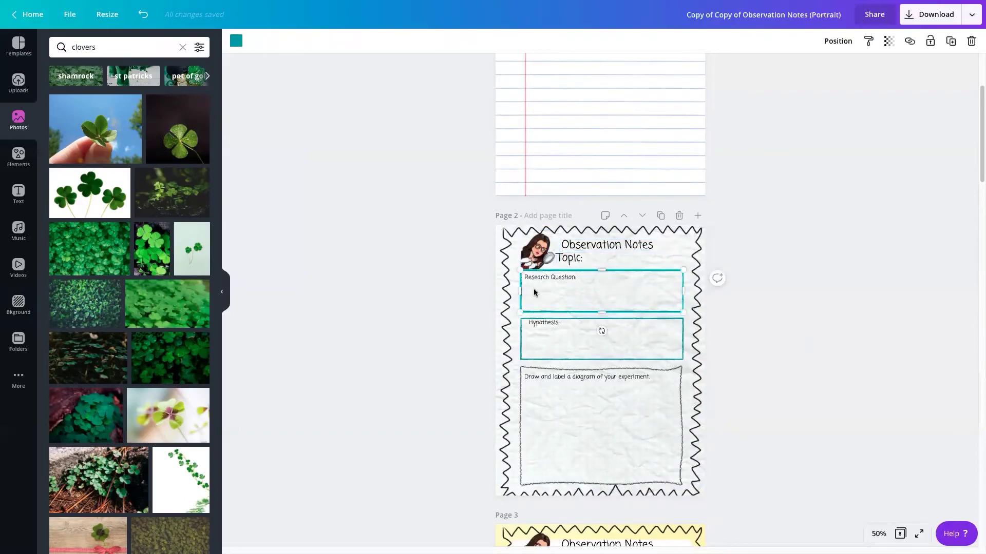
click(545, 323)
click(10, 153)
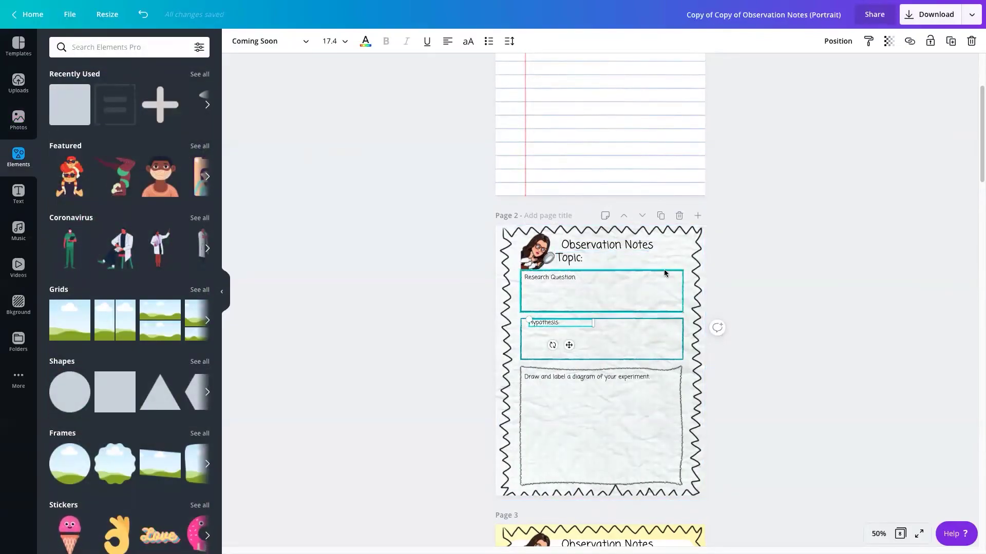
click(598, 330)
click(536, 254)
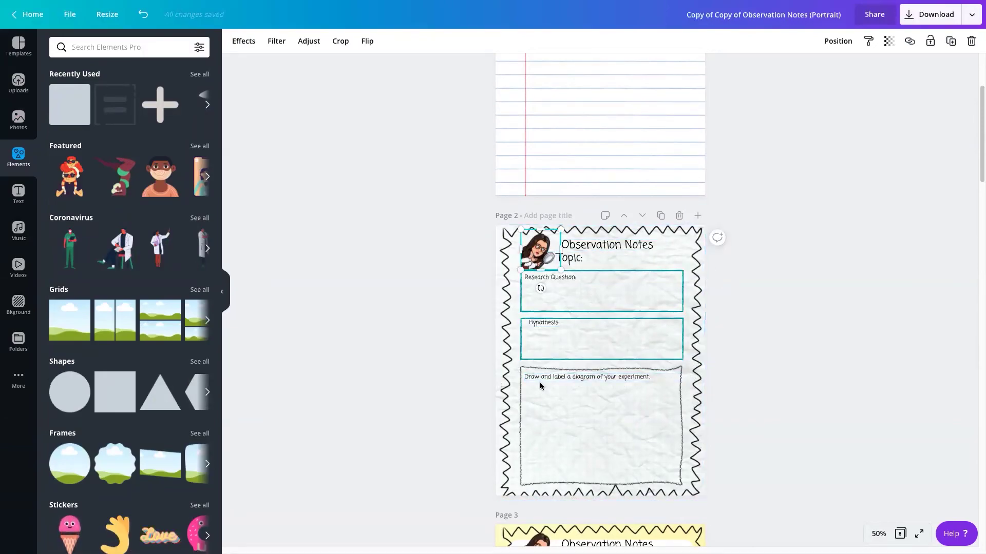
click(696, 323)
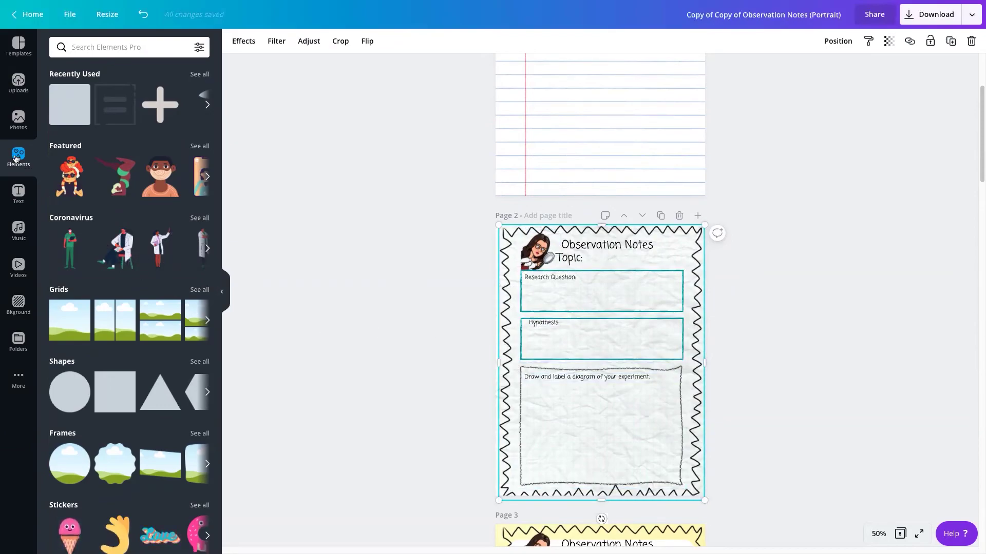
scroll(650, 363, up, 1)
scroll(650, 363, up, 2)
scroll(654, 370, down, 2)
scroll(654, 368, down, 1)
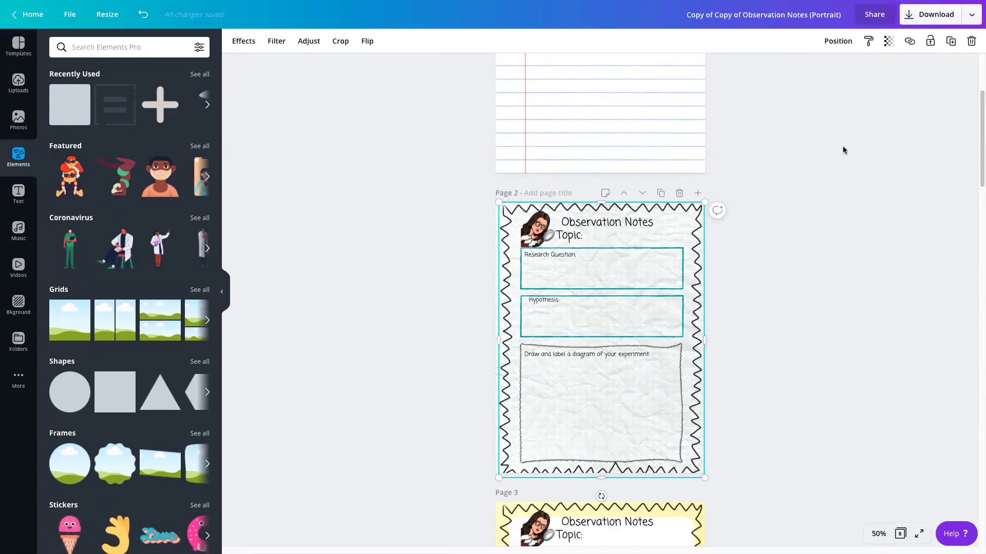
scroll(674, 303, down, 4)
scroll(673, 300, up, 3)
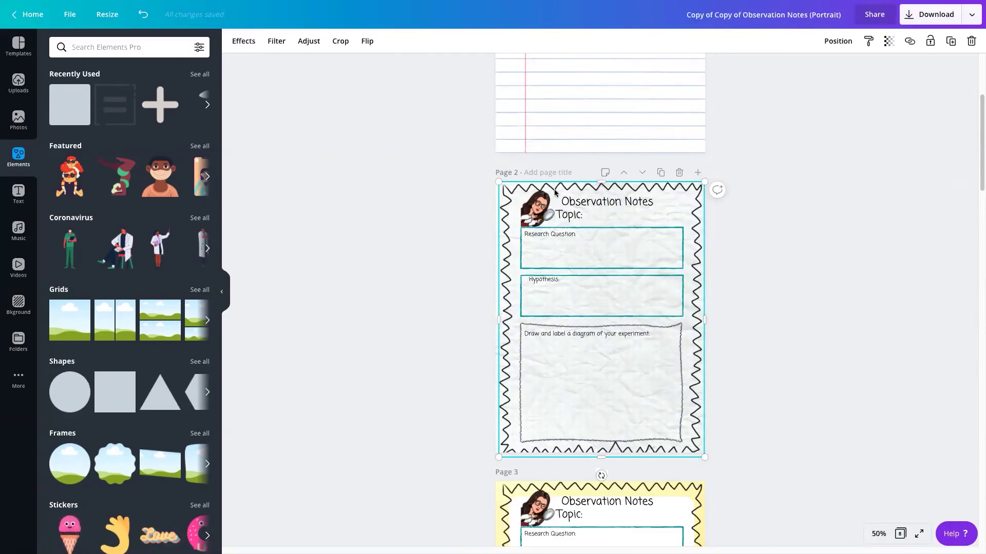
click(971, 19)
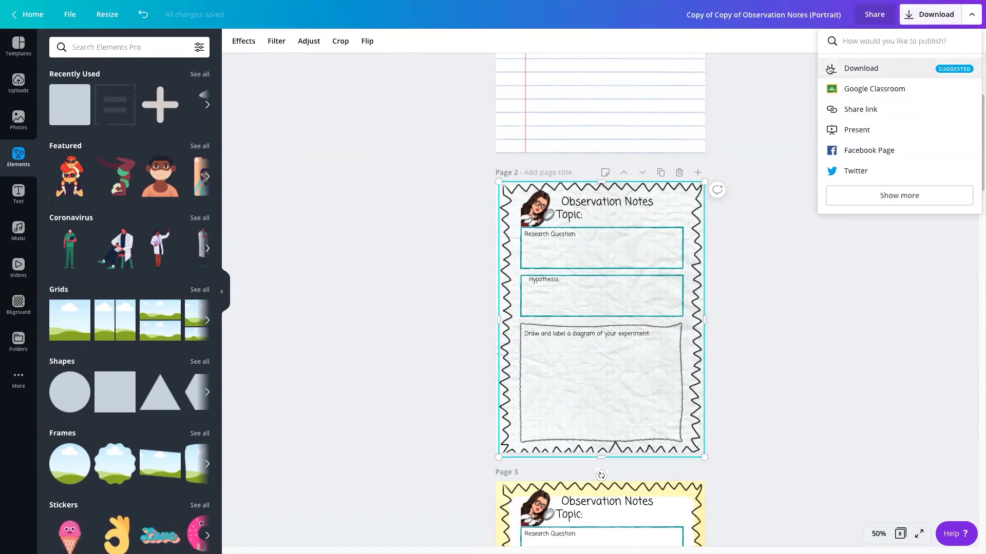
mouse_move(2, 5)
key(Escape)
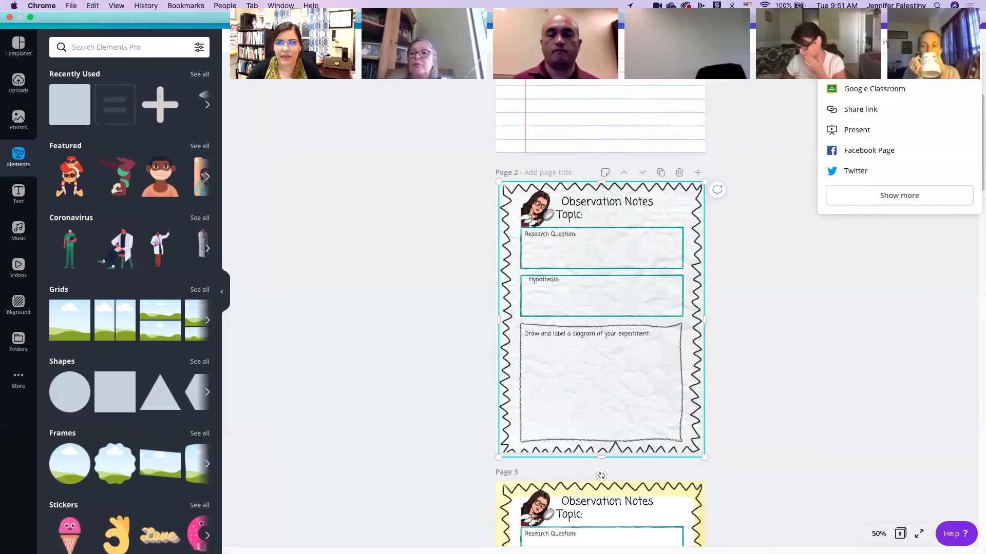
key(Escape)
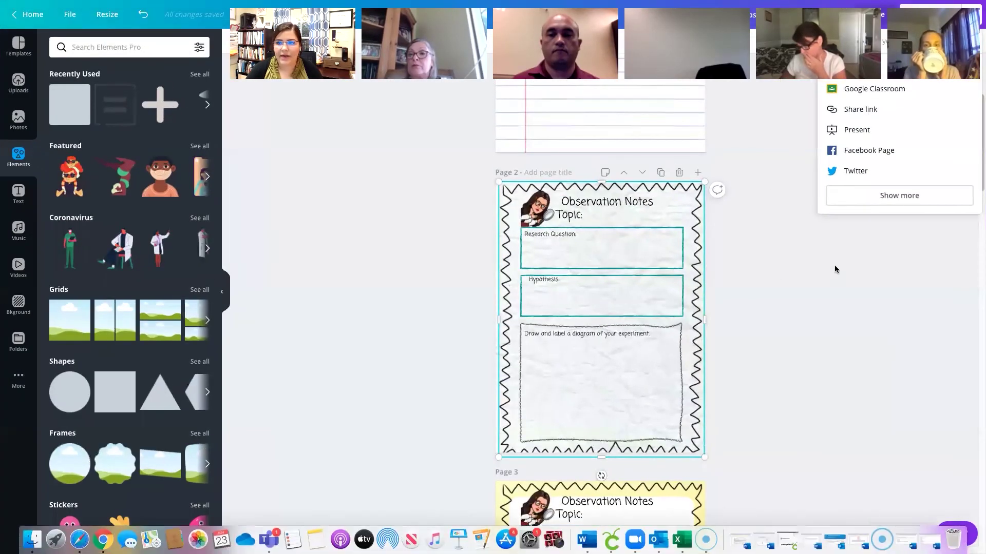
click(902, 260)
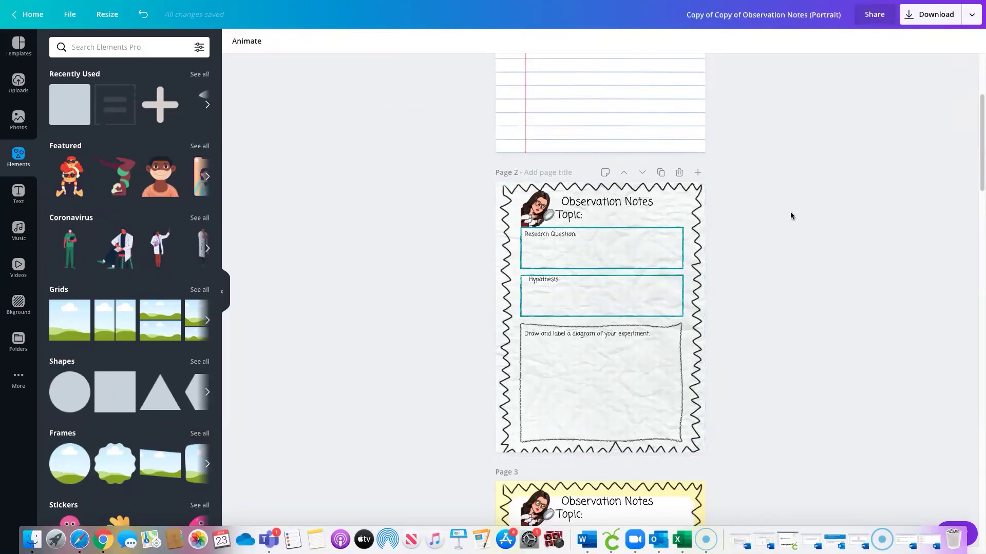
click(662, 249)
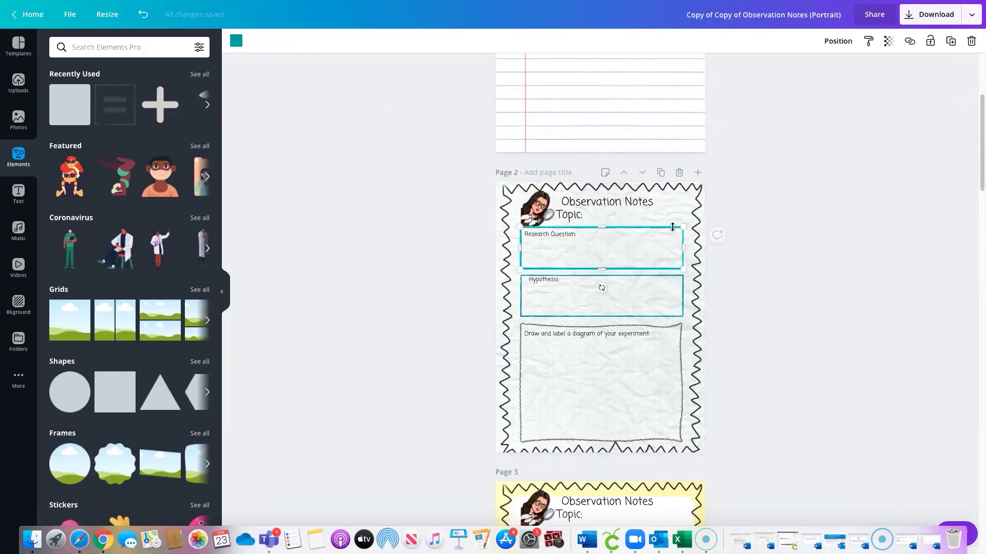
click(970, 15)
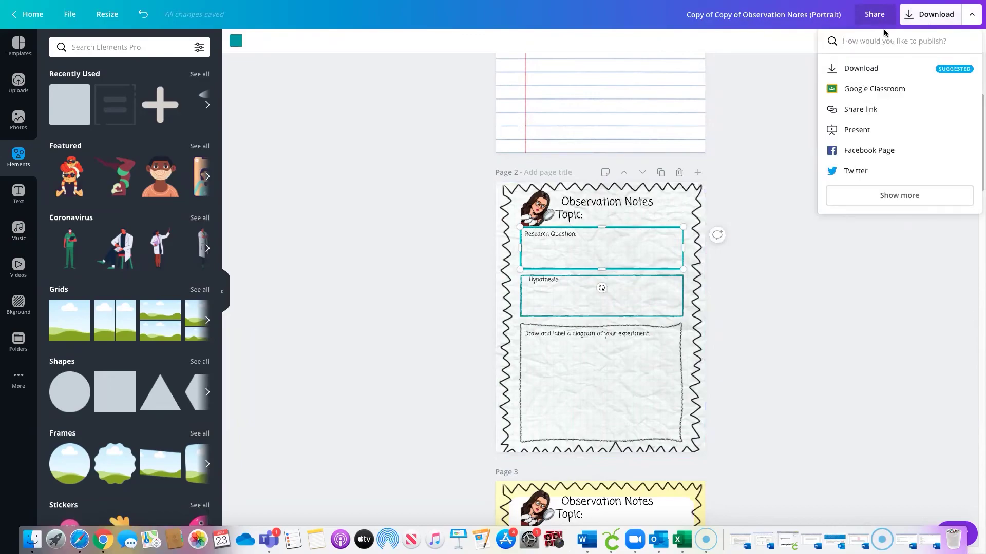
click(849, 69)
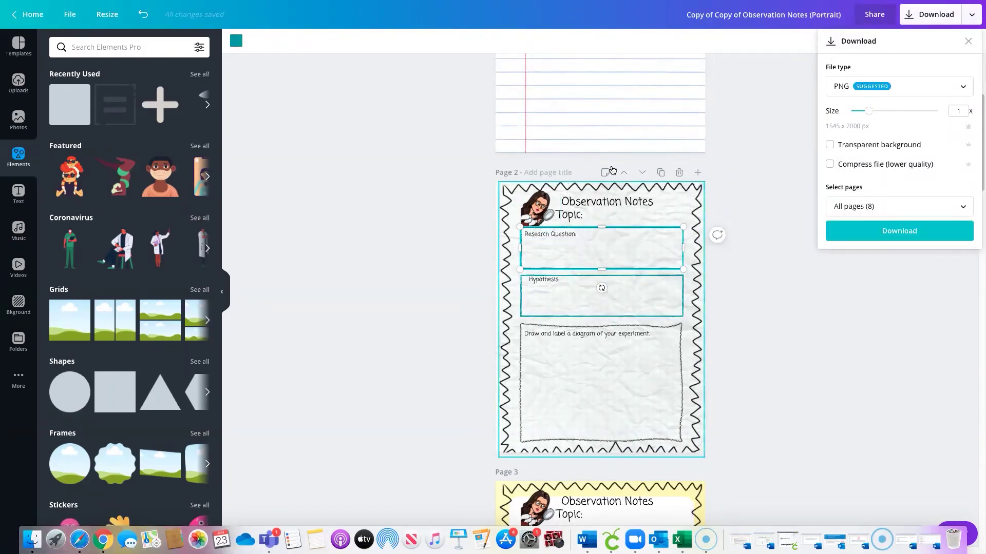
click(683, 199)
- Set the download file type to PNG and try picking page 2 alone for the export
click(971, 14)
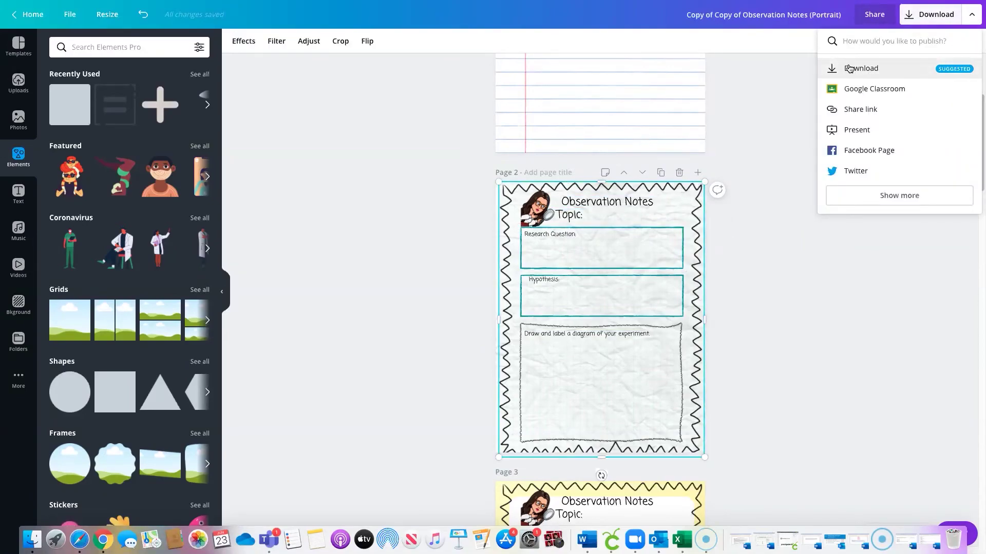
click(833, 68)
click(883, 86)
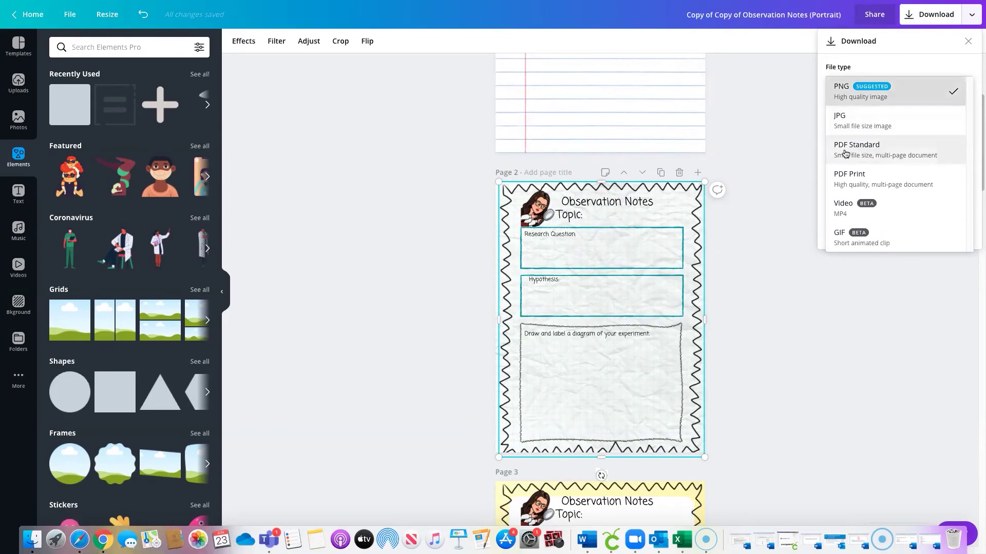
click(850, 95)
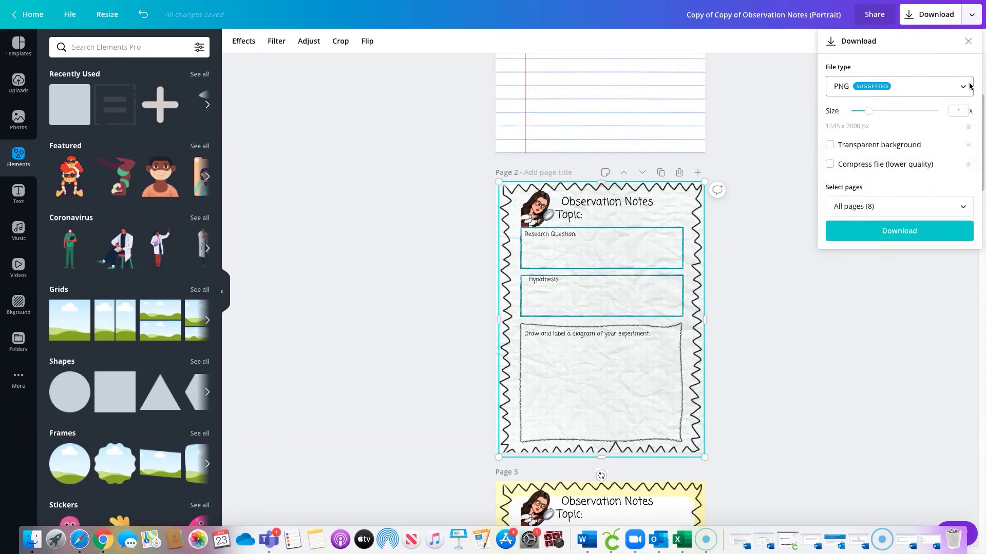
click(888, 205)
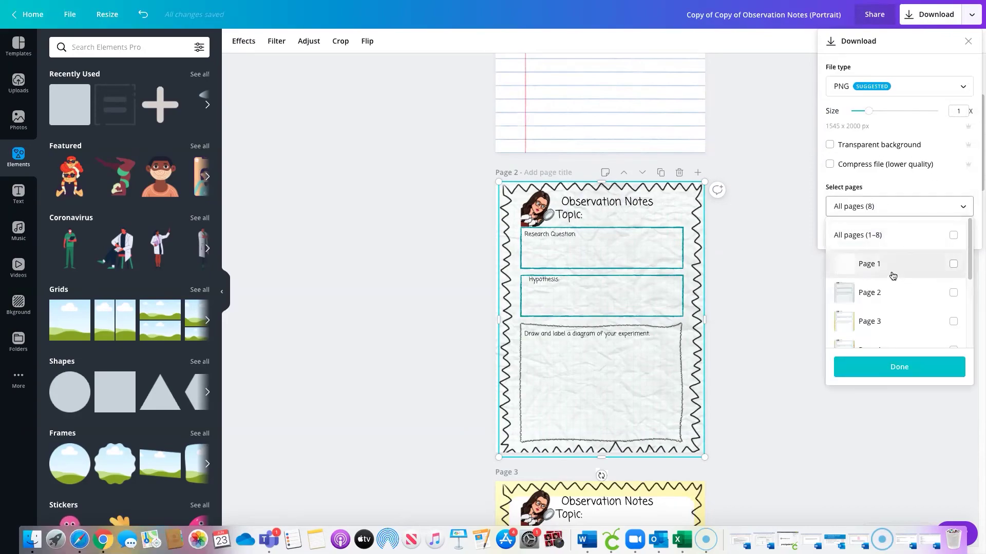
scroll(878, 284, down, 1)
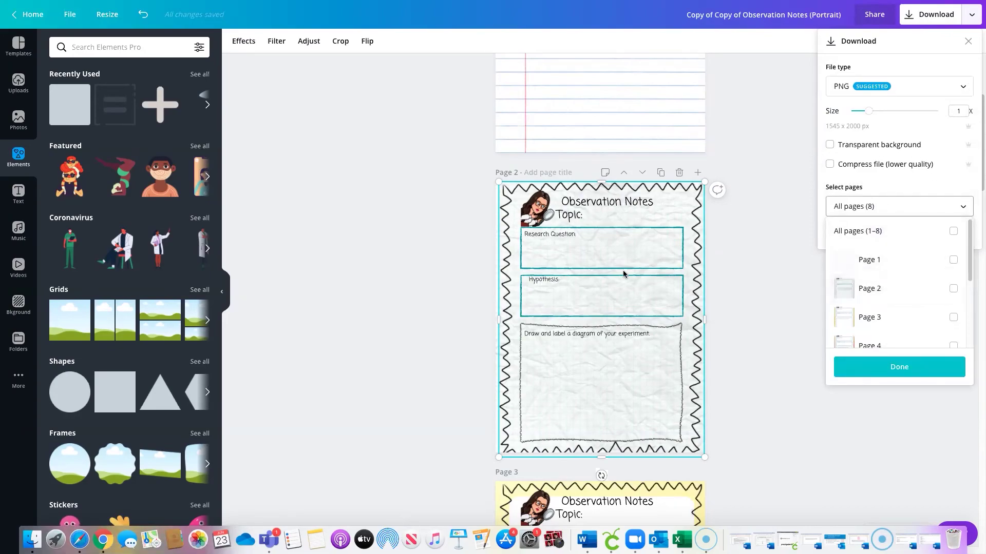
click(953, 288)
click(954, 288)
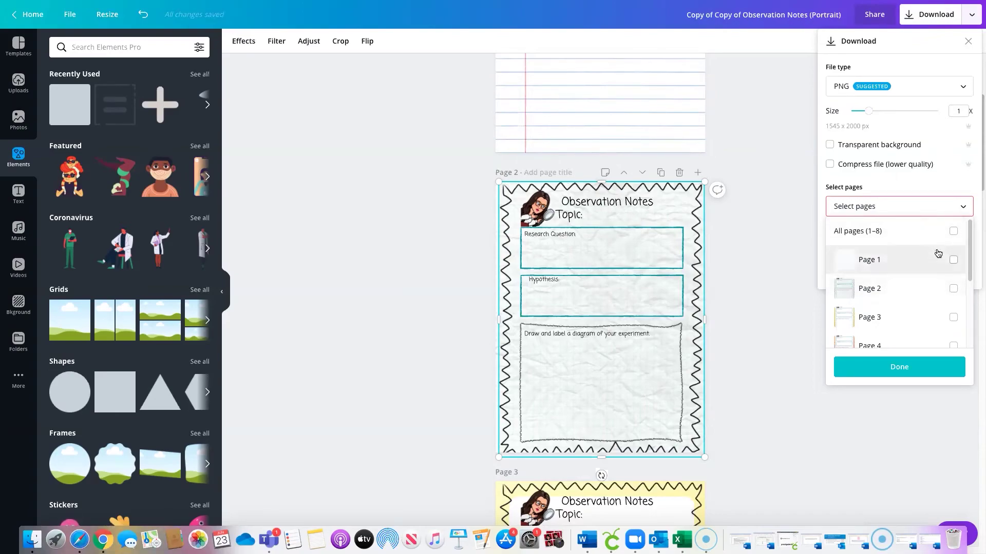
- Select all pages except 1, 7 and 8 and try to download them as PNG
click(954, 231)
click(954, 260)
scroll(924, 267, down, 4)
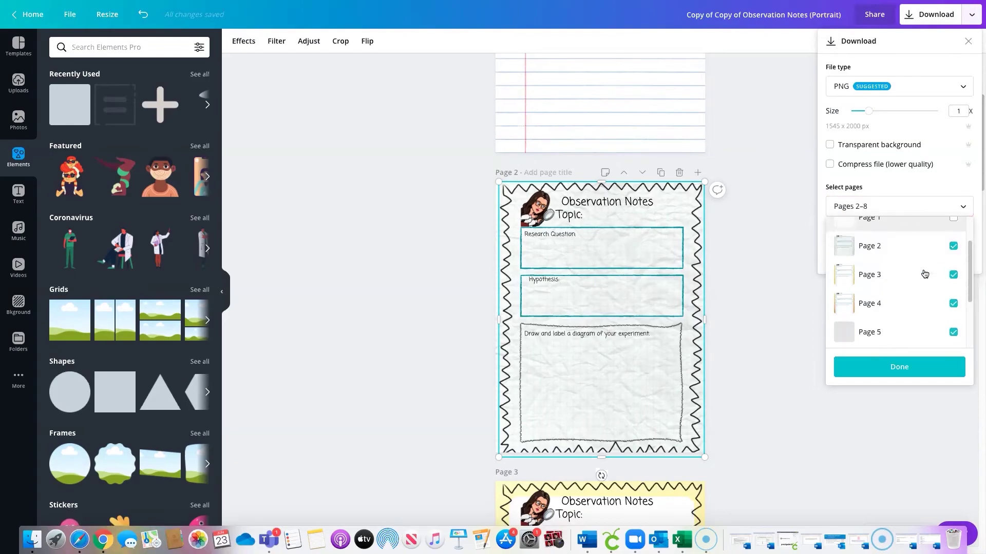
click(953, 330)
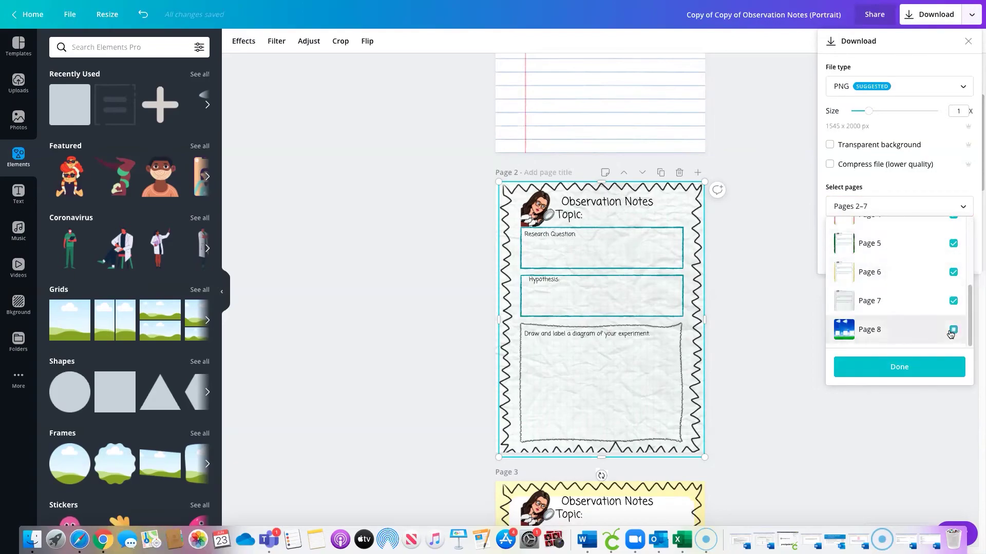
click(953, 301)
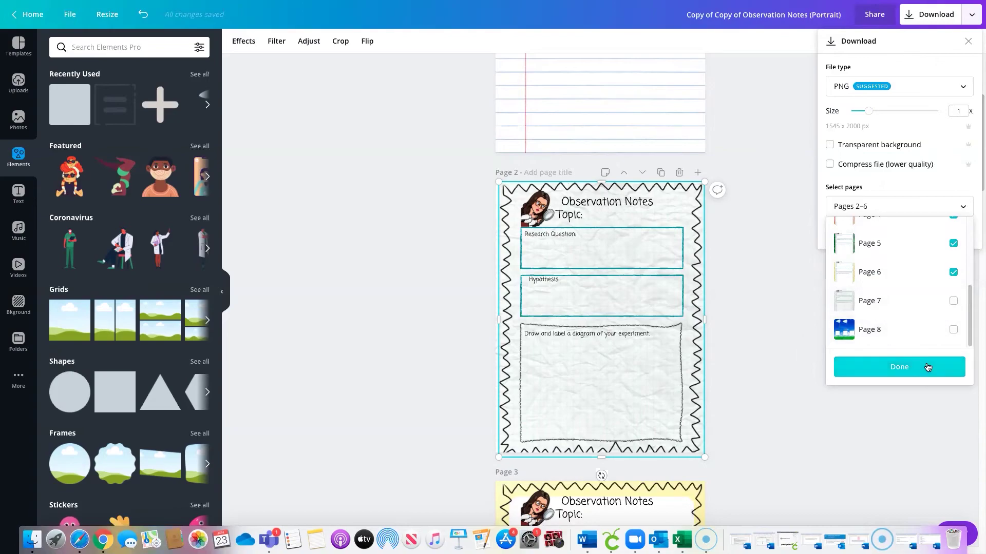
click(924, 372)
click(917, 235)
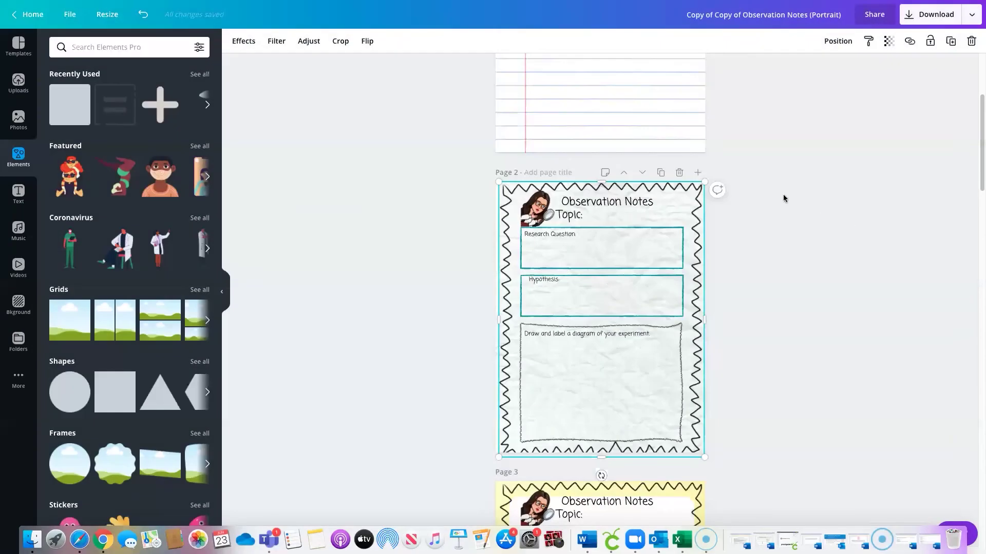
- Download only pages 2 to 6 of the Observation Notes design as PNG images
click(971, 14)
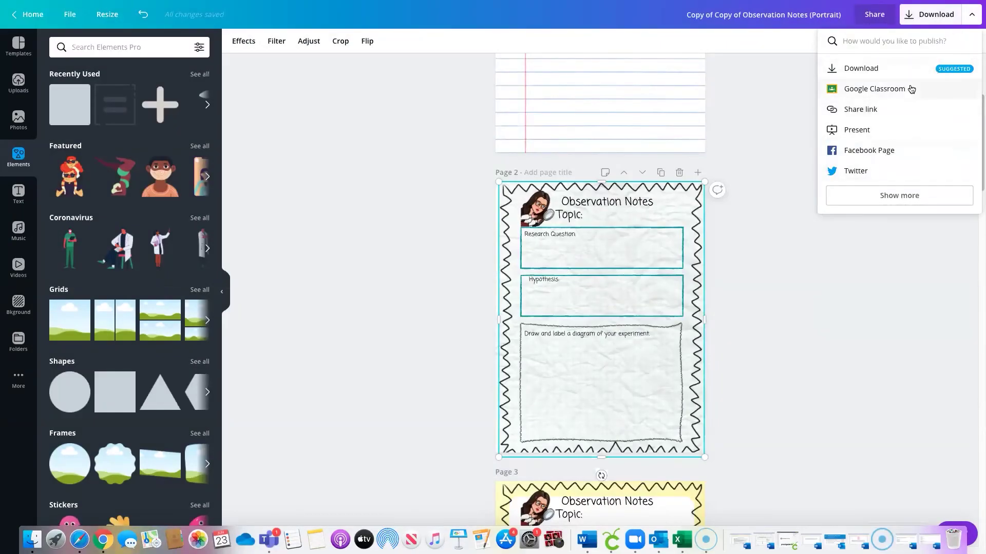
click(856, 70)
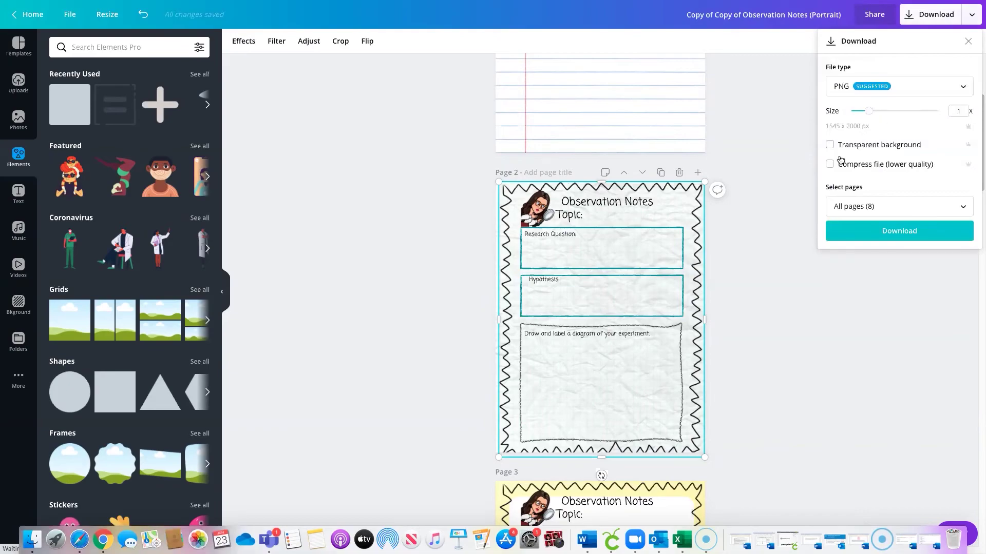
click(862, 209)
click(947, 238)
click(947, 263)
scroll(945, 272, down, 5)
click(953, 330)
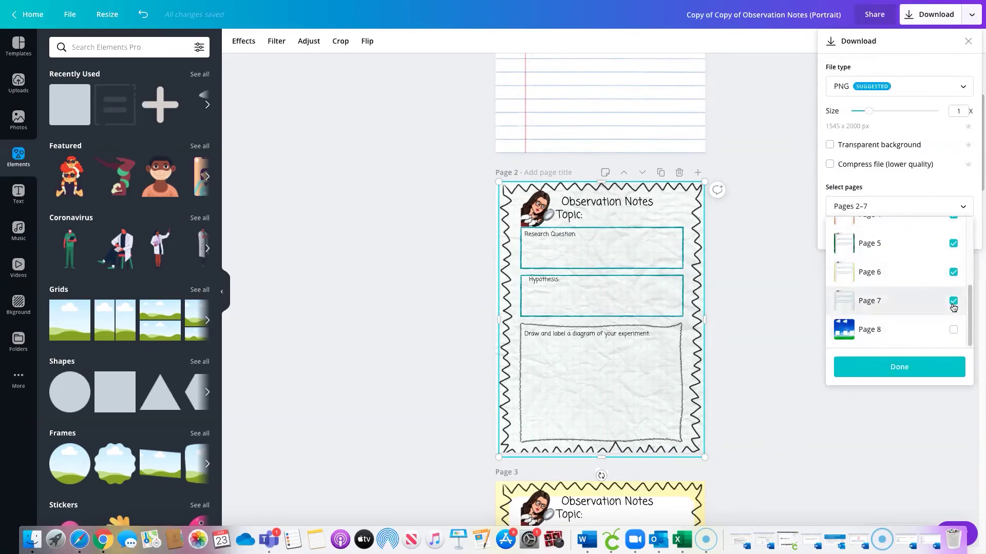
click(953, 301)
click(933, 369)
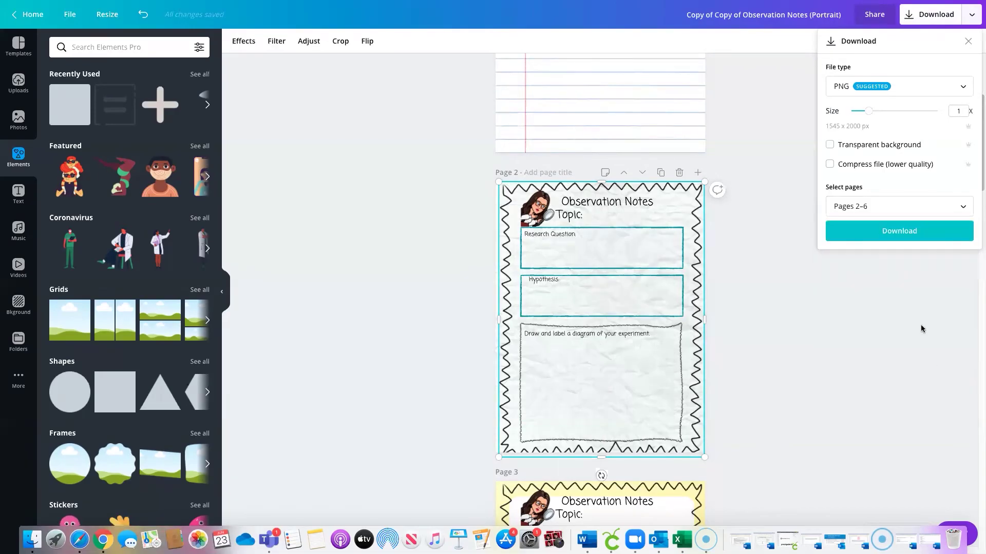
click(911, 233)
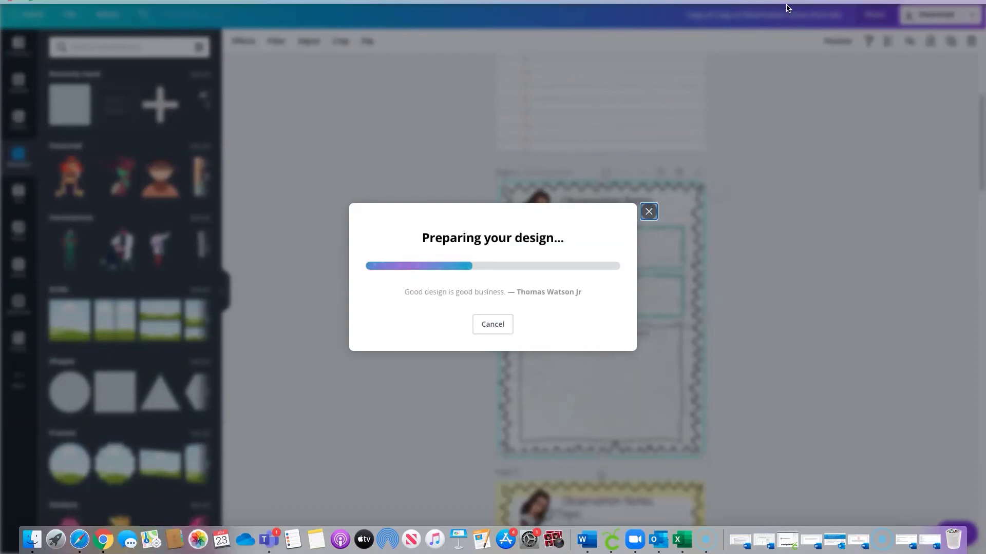
- Exit full screen, unpack the downloaded zip and open its Observation Notes (Portrait) folder in Finder, moving the window aside
mouse_move(789, 3)
mouse_move(1, 1)
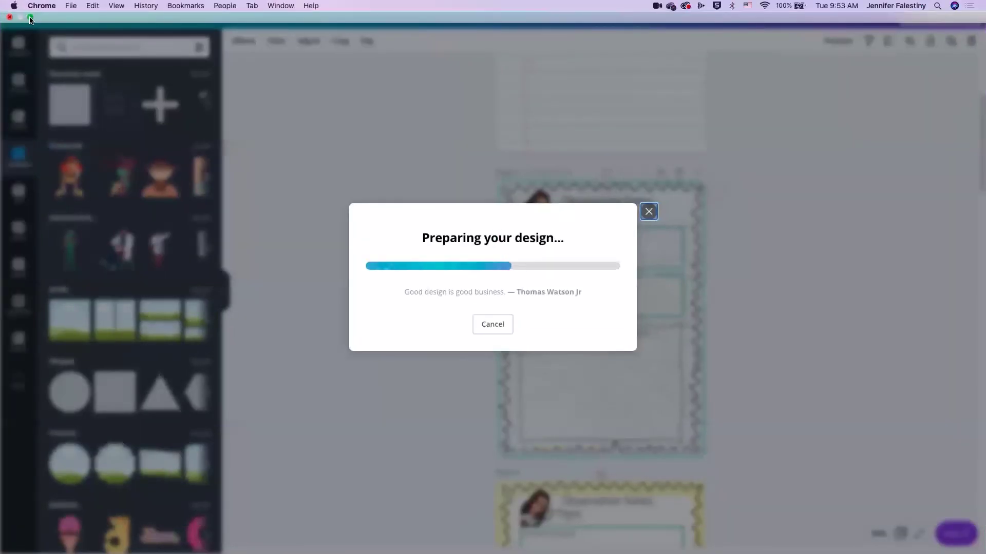
click(30, 20)
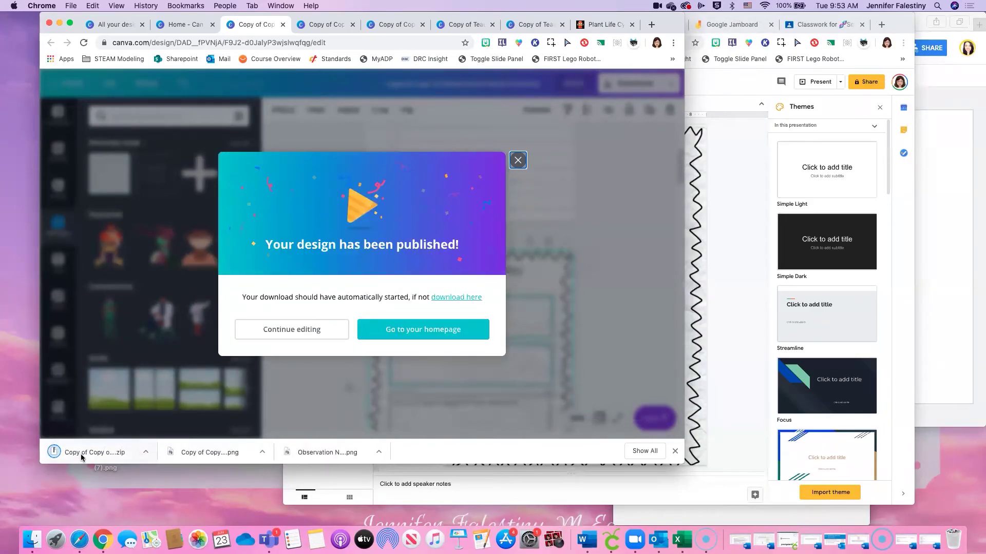
click(93, 453)
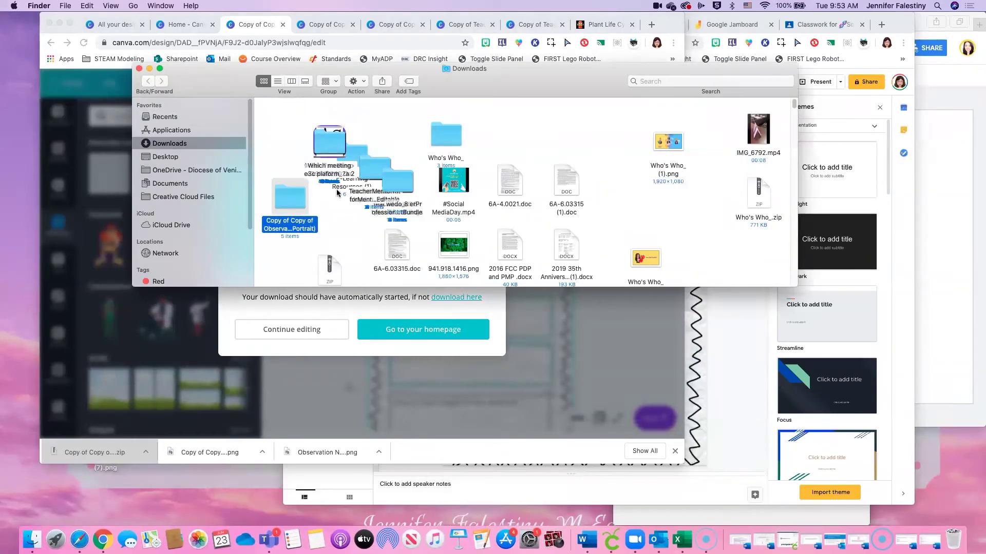
double_click(285, 200)
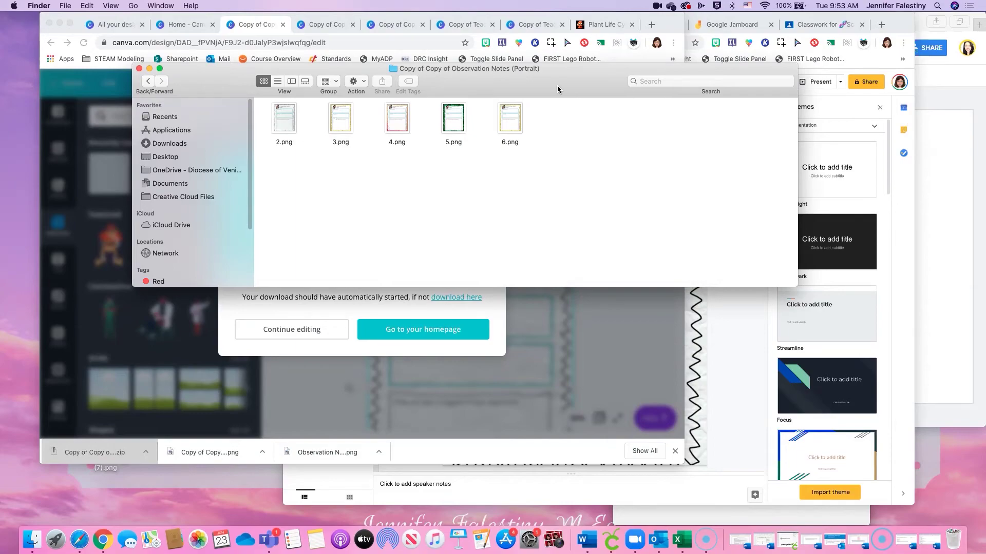
drag(562, 86, 541, 87)
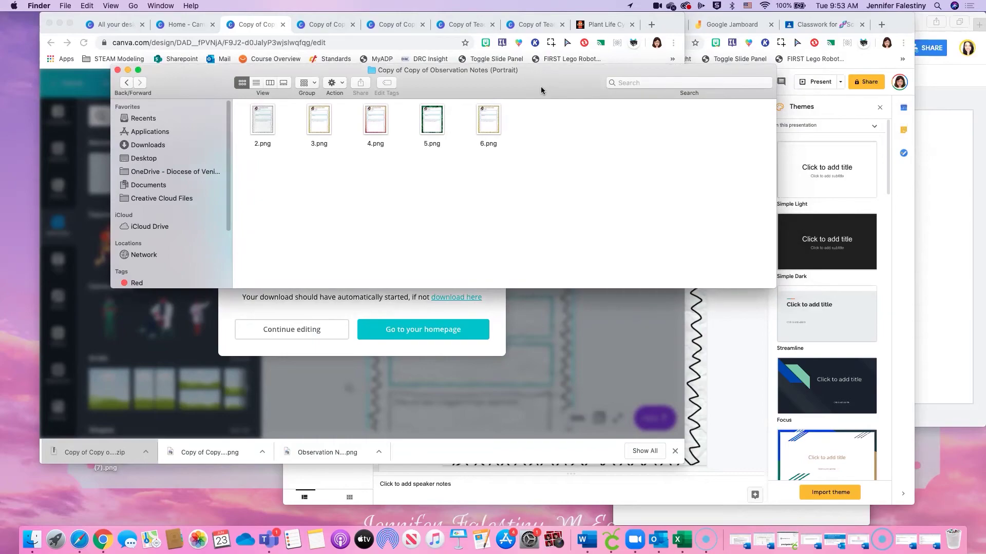
drag(540, 86, 493, 71)
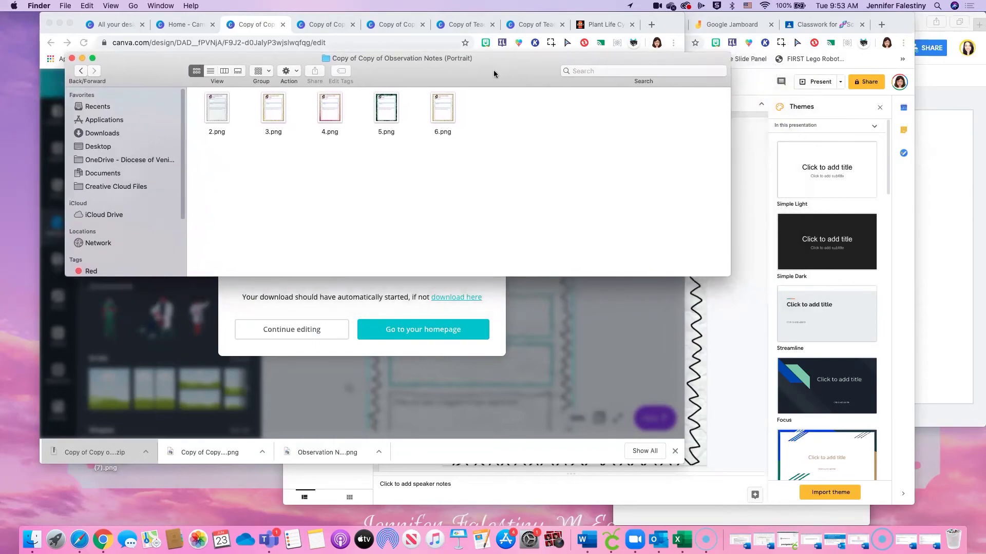
- Switch to the Google Slides window with the worksheet, then shorten and reposition it over the desktop
click(753, 83)
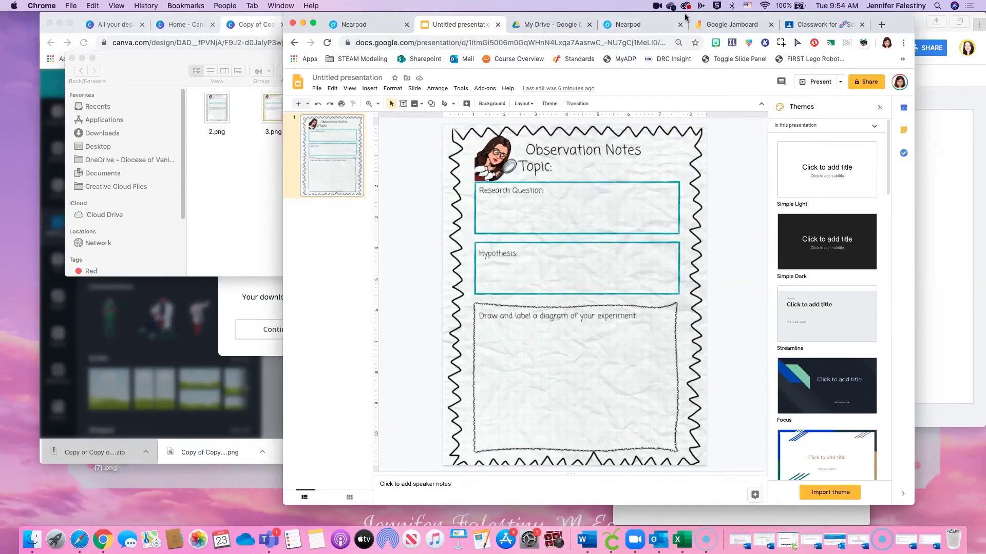
drag(685, 18, 687, 17)
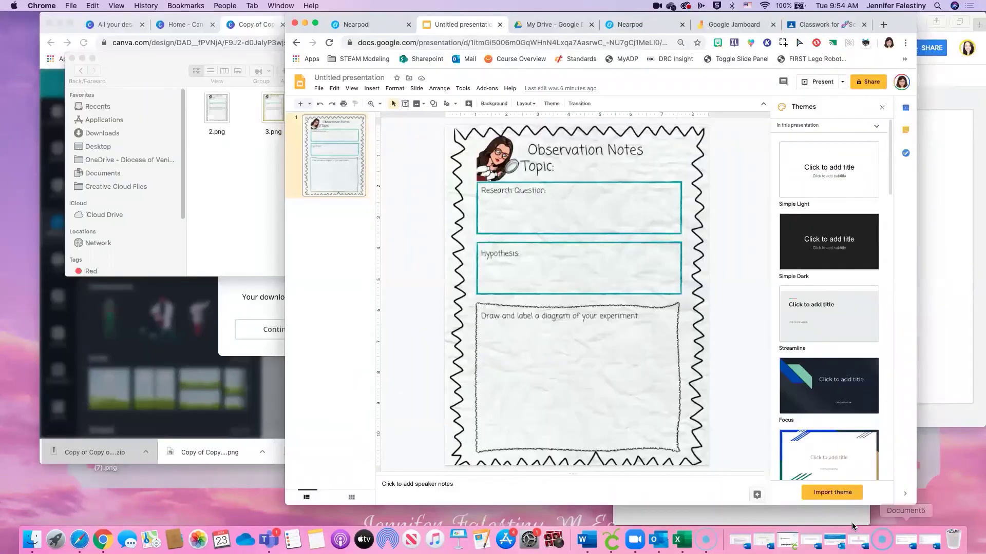
drag(725, 505, 729, 458)
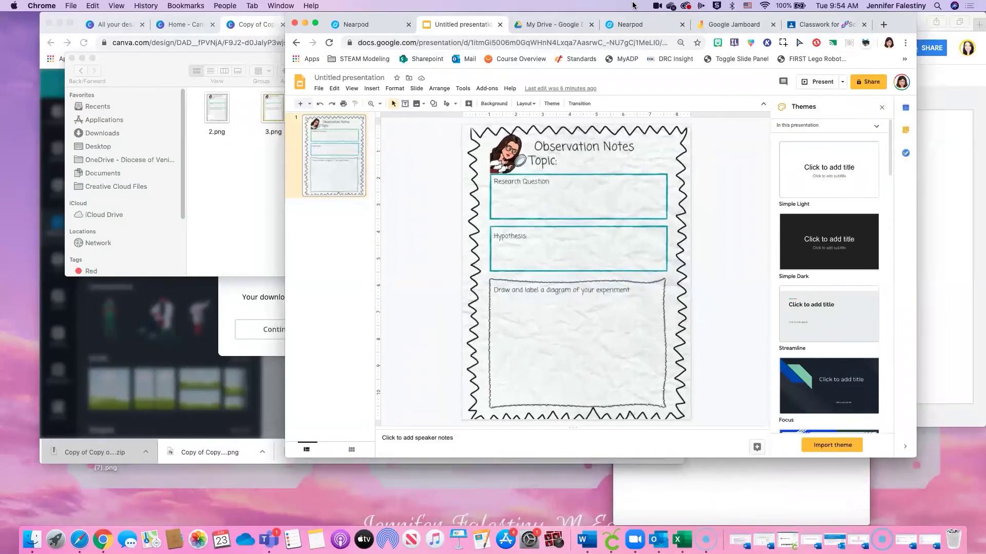
drag(905, 23, 805, 68)
drag(805, 70, 800, 70)
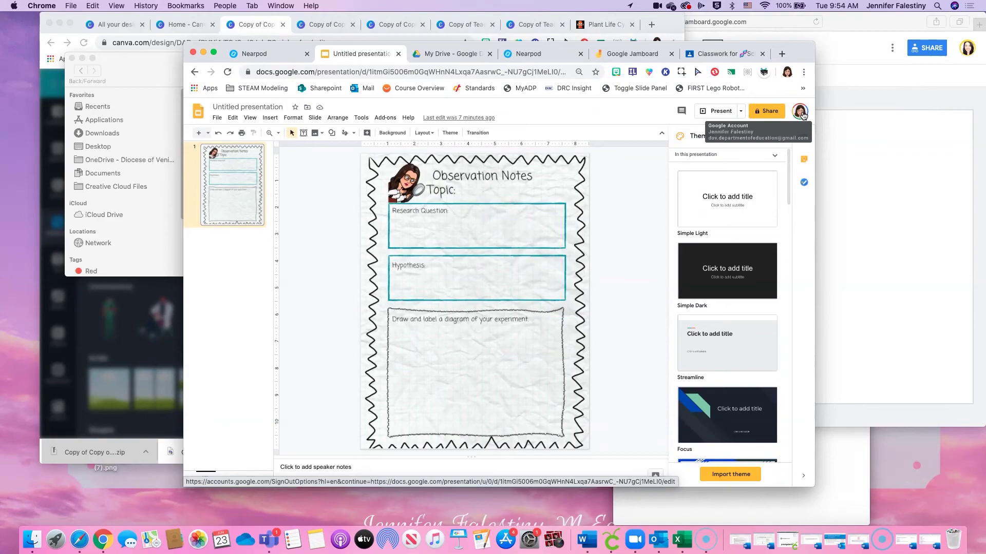
- Add a new slide after the worksheet slide and try to delete its title placeholder
click(197, 134)
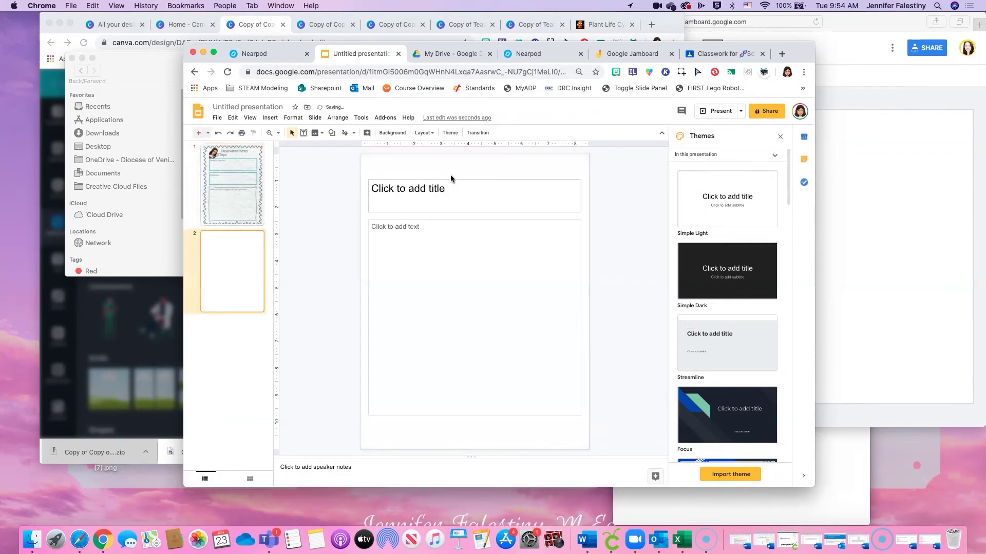
click(452, 187)
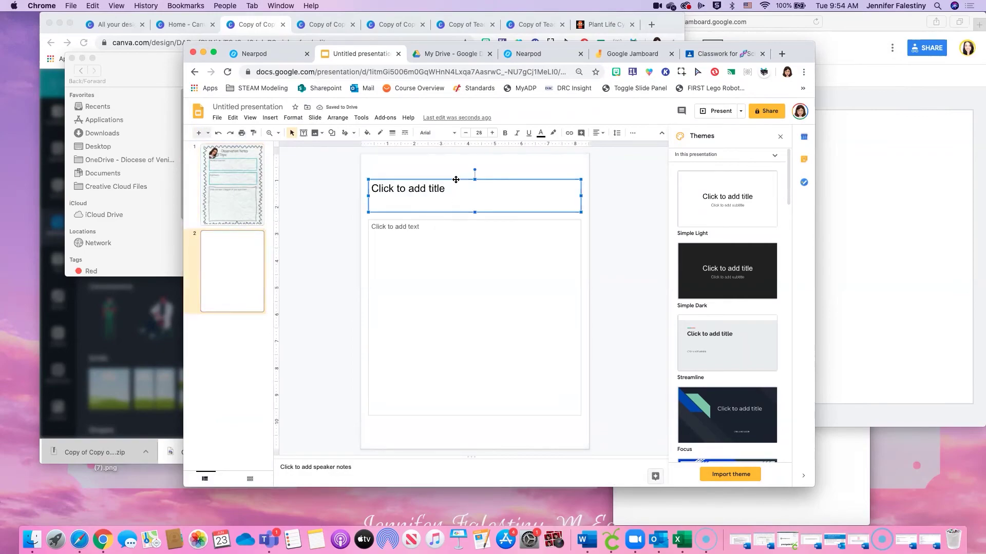
key(BackSpace)
- Return to the Google Slides home page and create a blank presentation titled "Example Science Notebook Entry"
key(super+bracketleft)
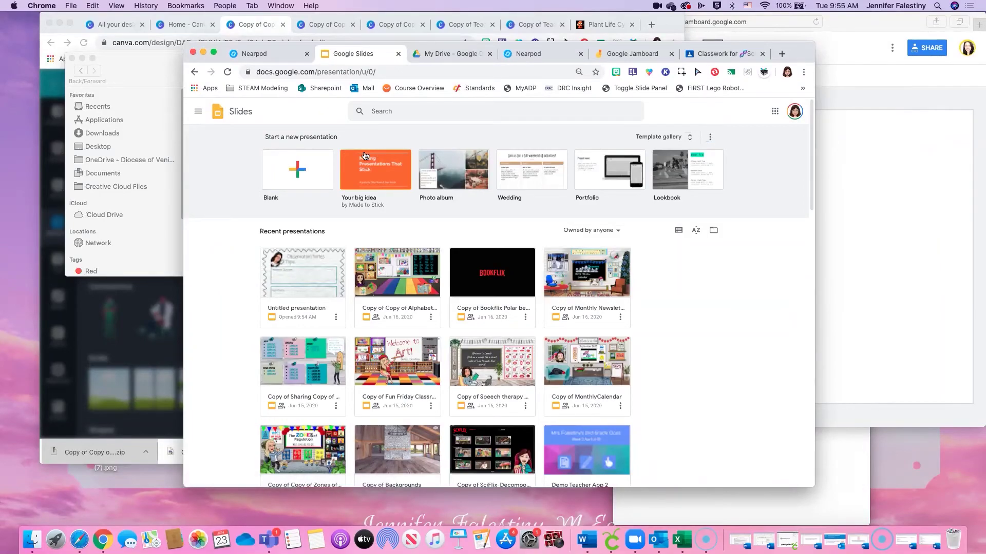
click(294, 167)
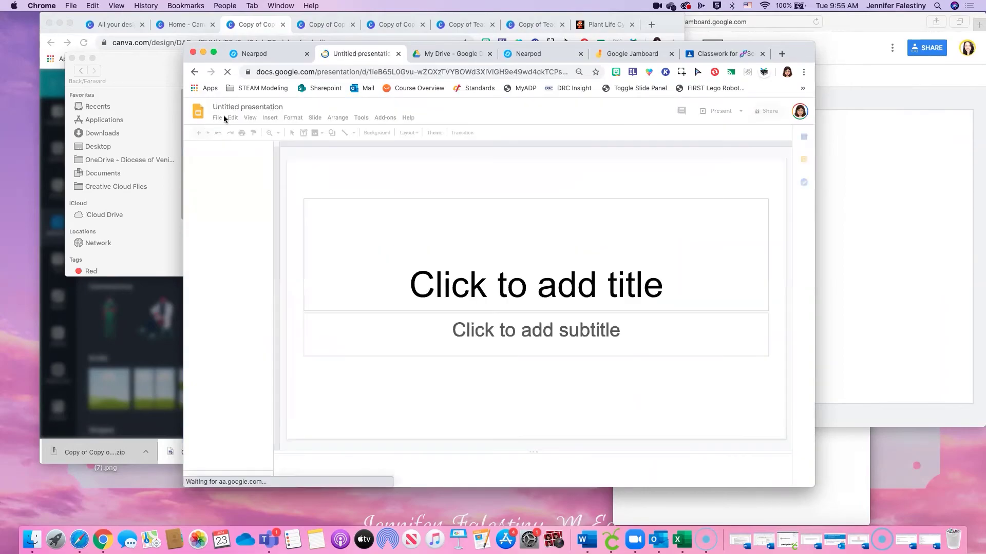
click(256, 107)
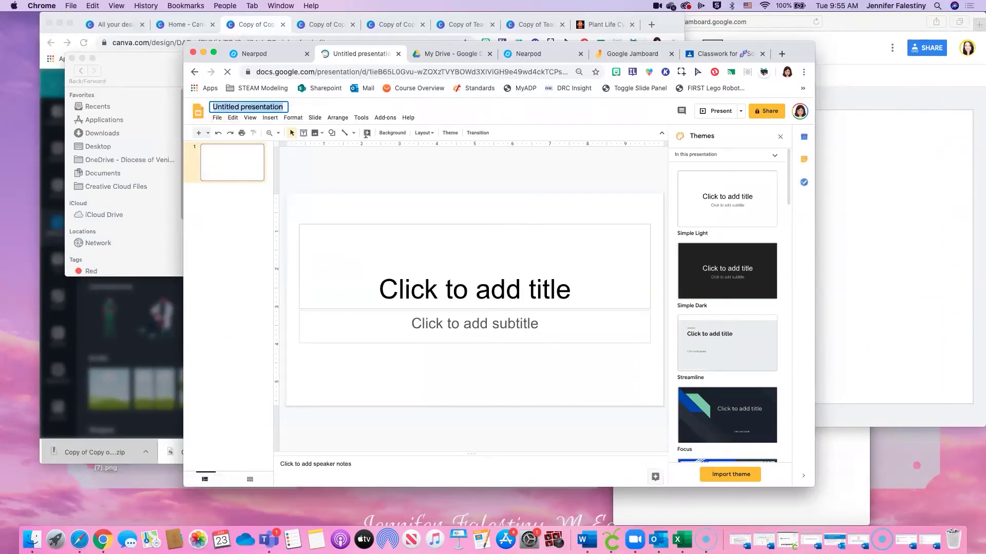
text(Exa)
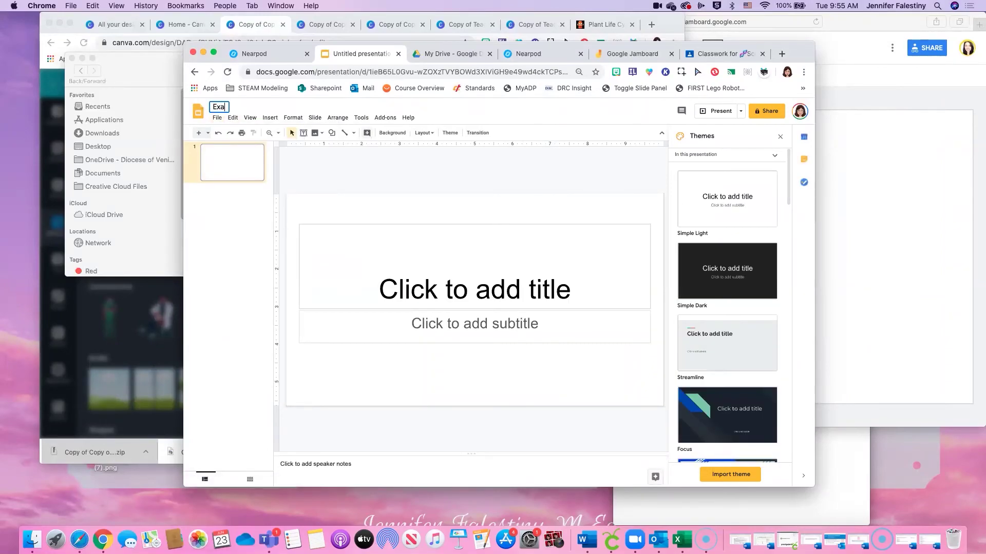
text(mple Science Notebook Entry)
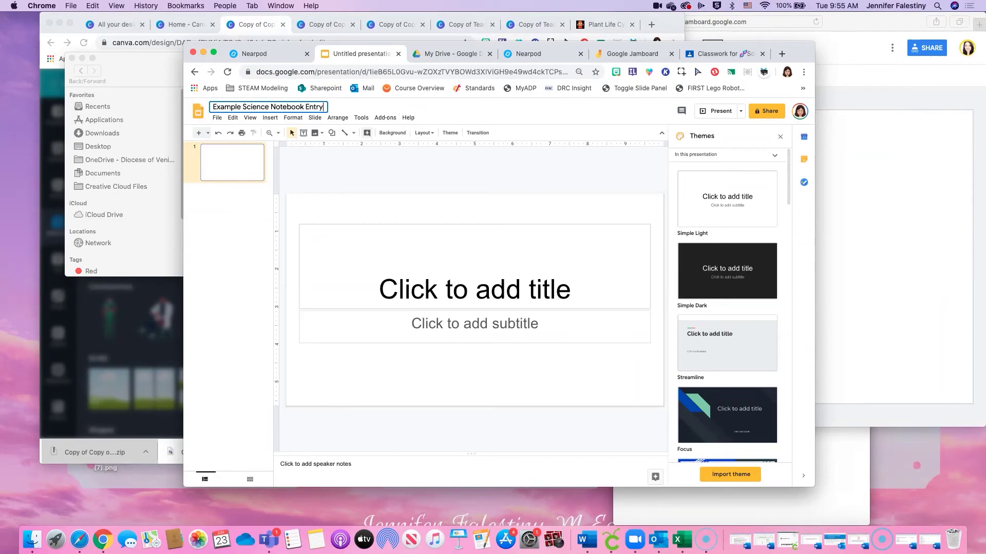
click(246, 191)
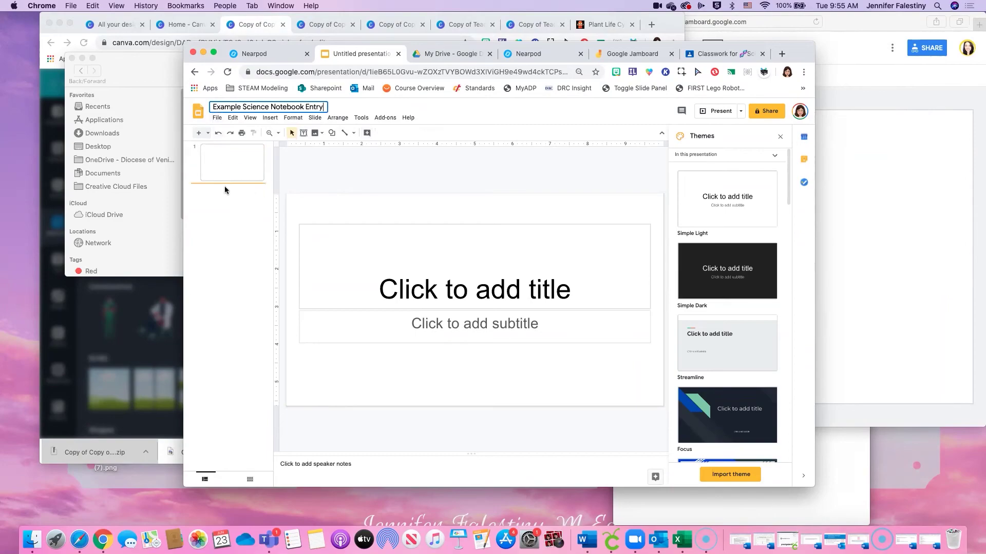
- Set the presentation's page size to a custom 8.5 x 11 inches
click(217, 118)
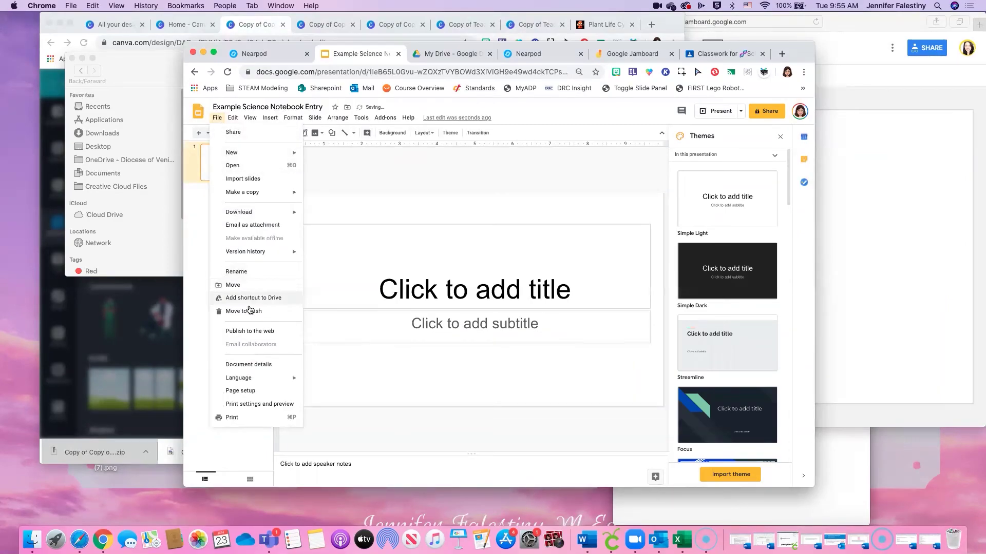
click(241, 392)
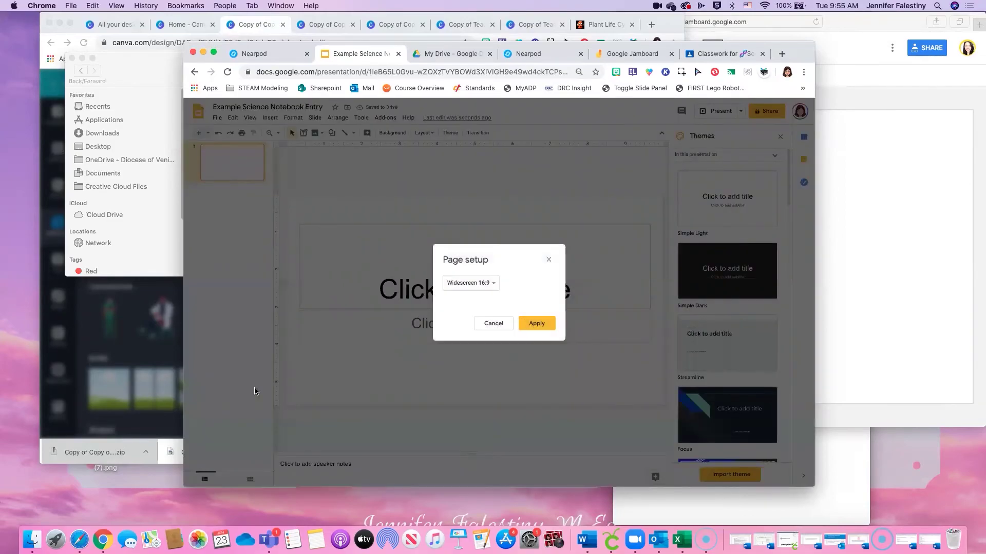
click(490, 285)
click(477, 309)
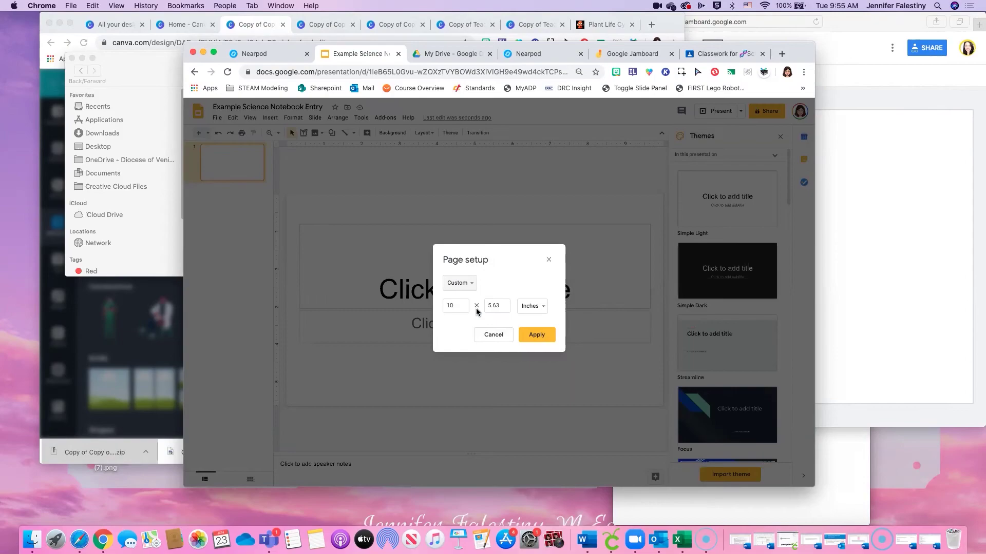
double_click(452, 307)
double_click(500, 305)
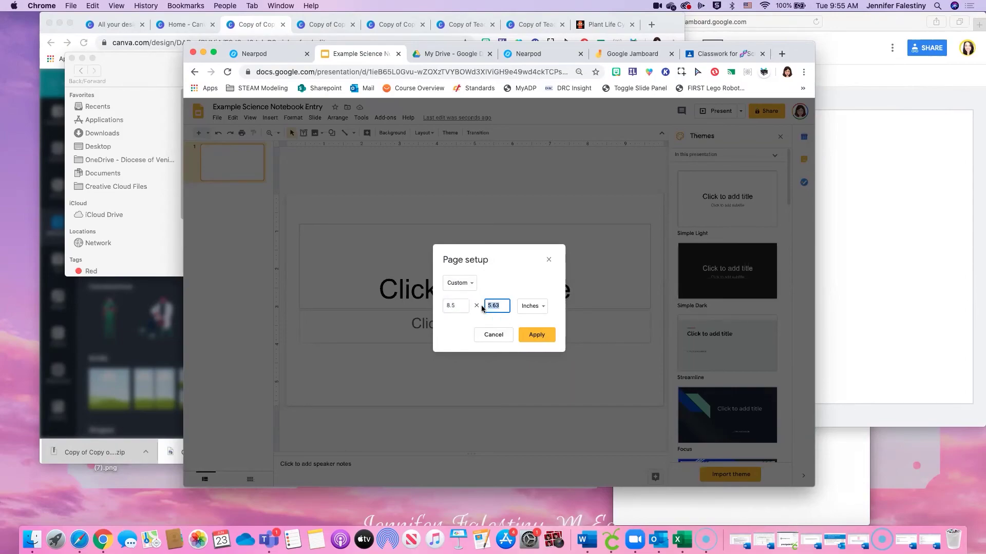
text(11)
click(536, 334)
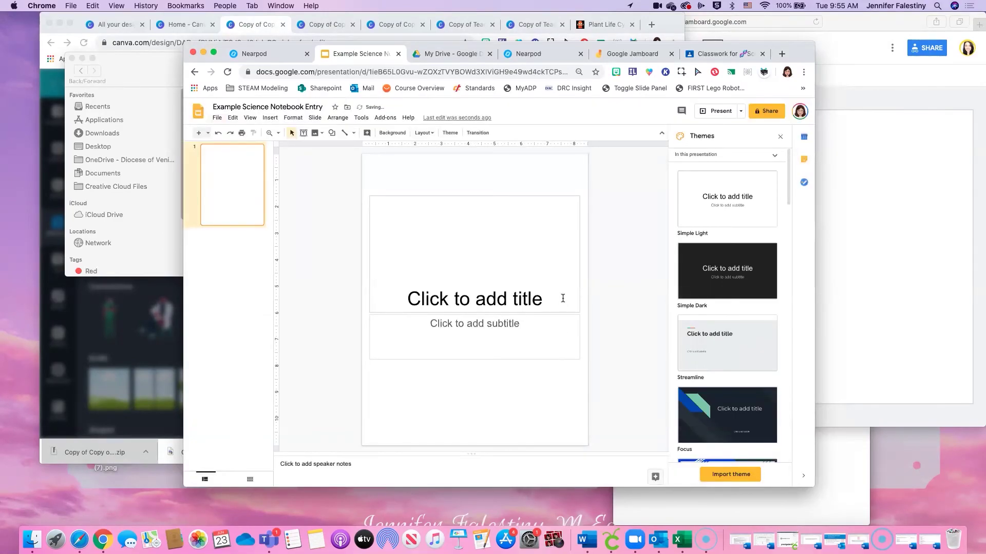
- Delete the title and subtitle placeholders from the first slide
click(556, 197)
click(555, 195)
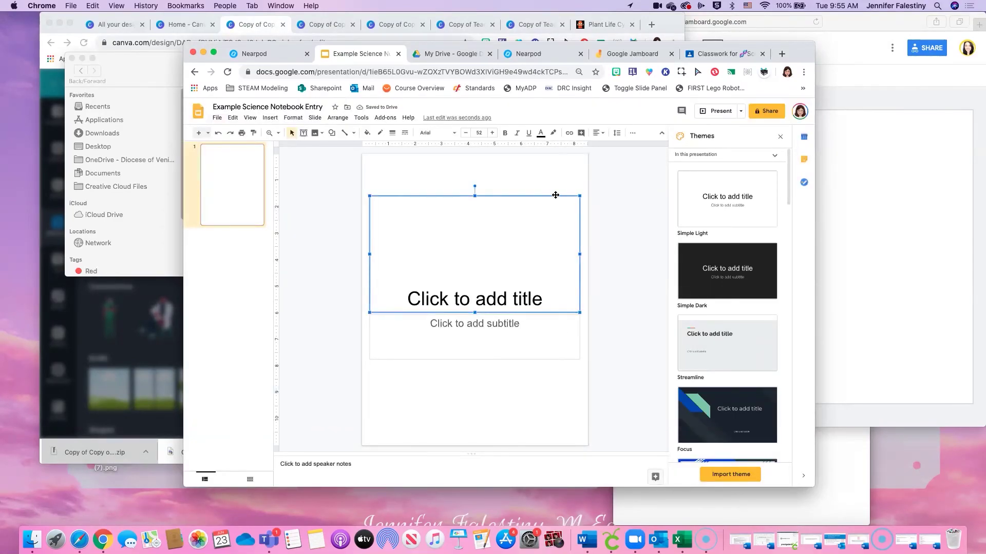
key(BackSpace)
click(561, 314)
key(BackSpace)
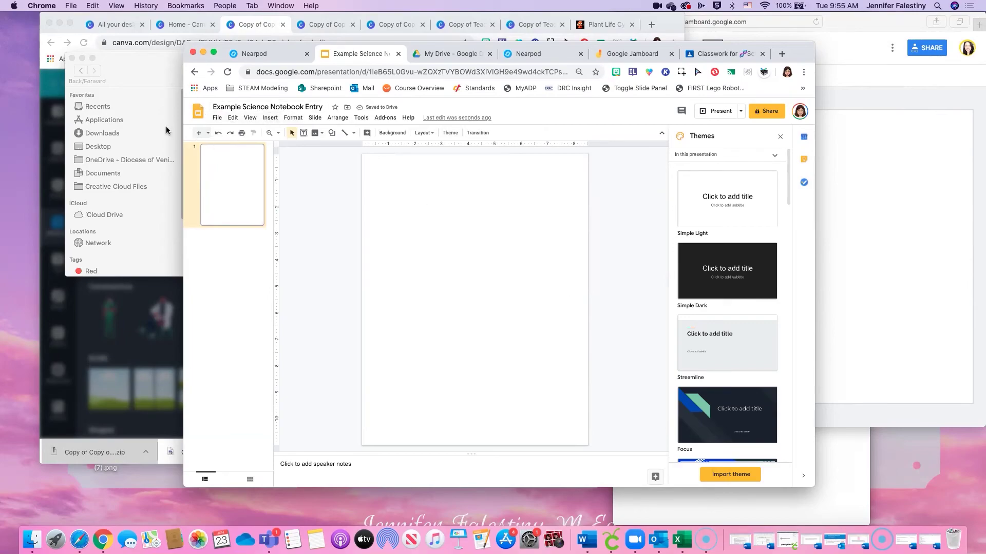
click(158, 65)
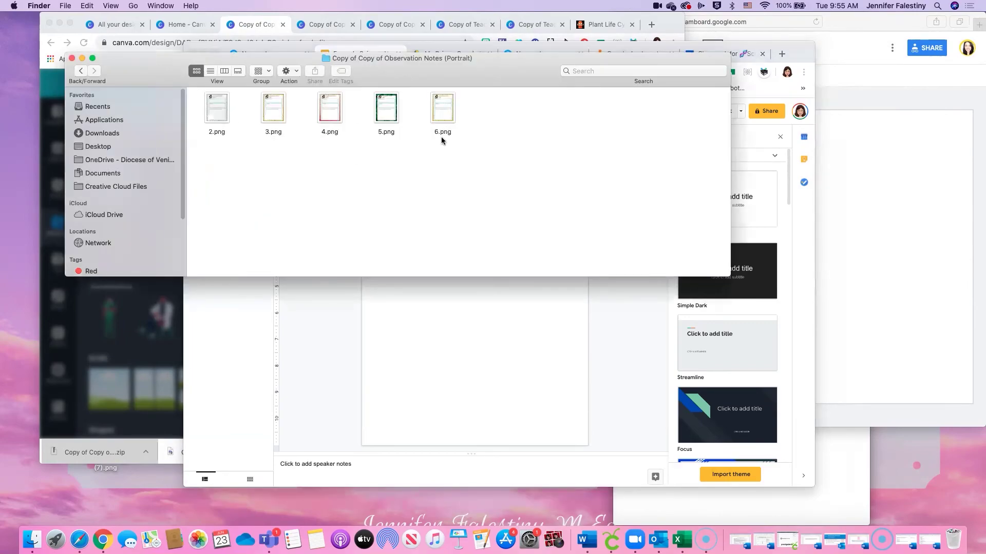
click(485, 324)
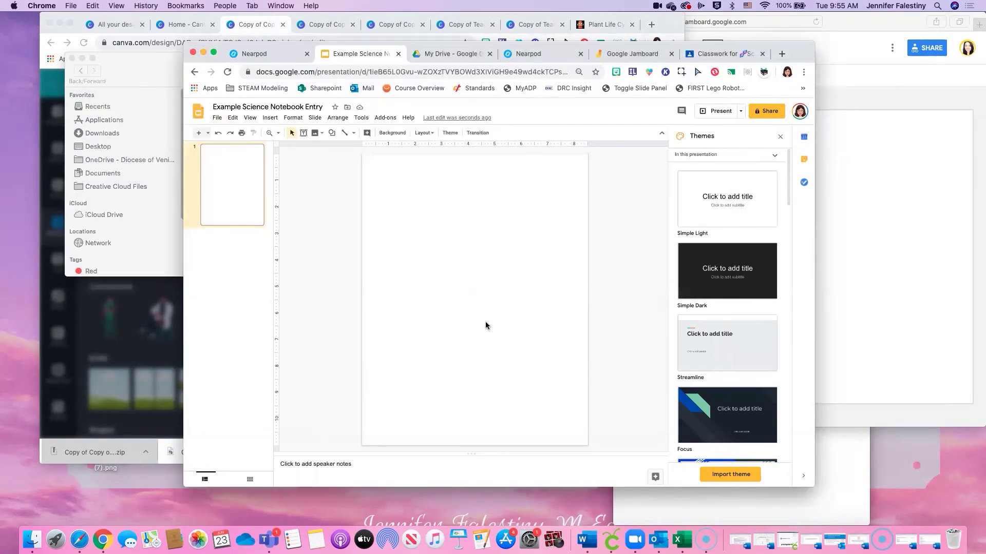
click(266, 119)
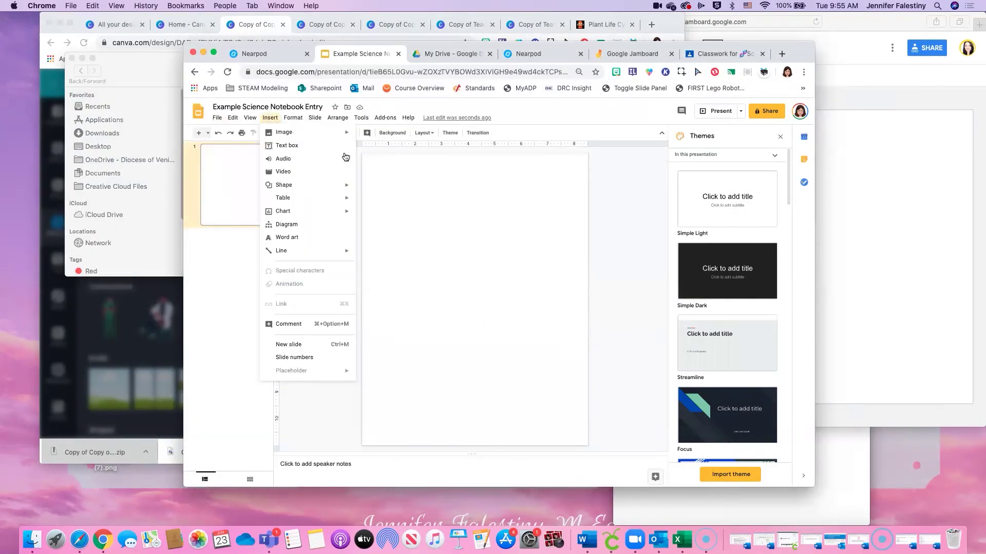
click(452, 217)
- Set 4.png from the downloaded Observation Notes (Portrait) folder as the slide's background image and add a second slide after it
click(393, 133)
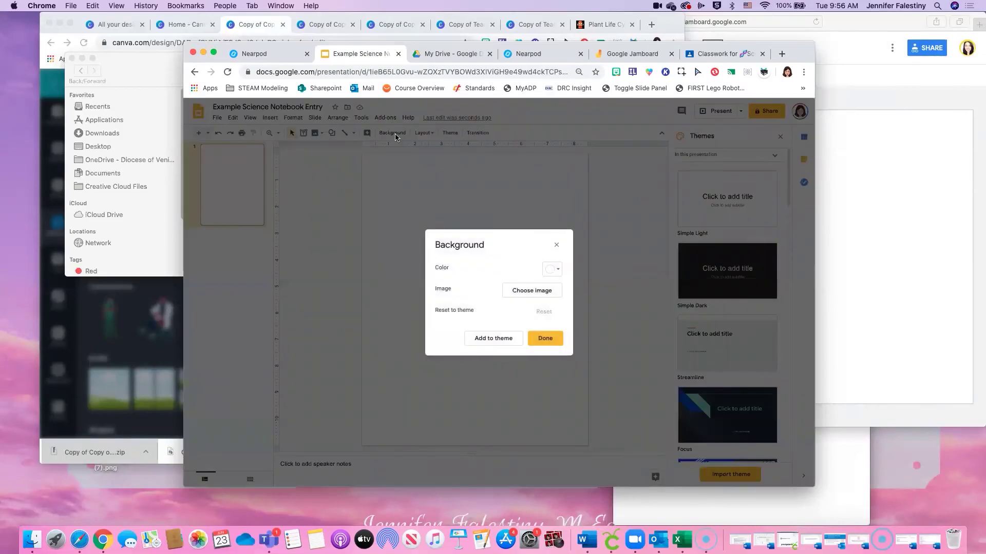
click(534, 291)
click(507, 348)
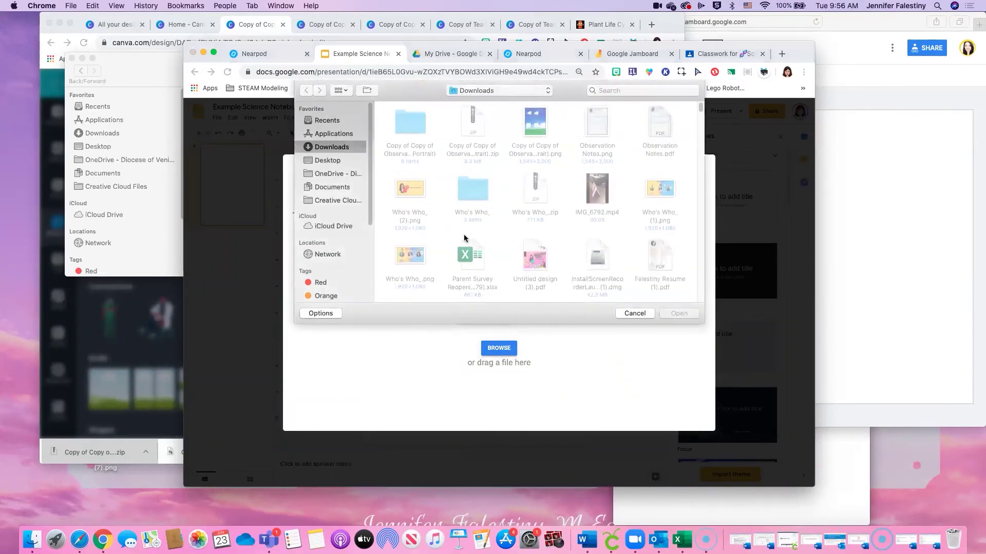
double_click(409, 123)
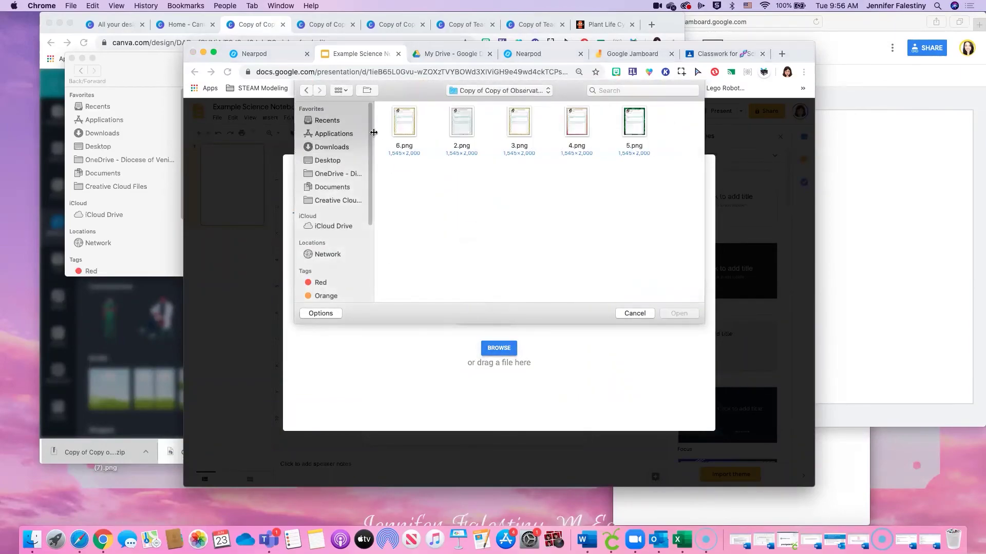
double_click(576, 124)
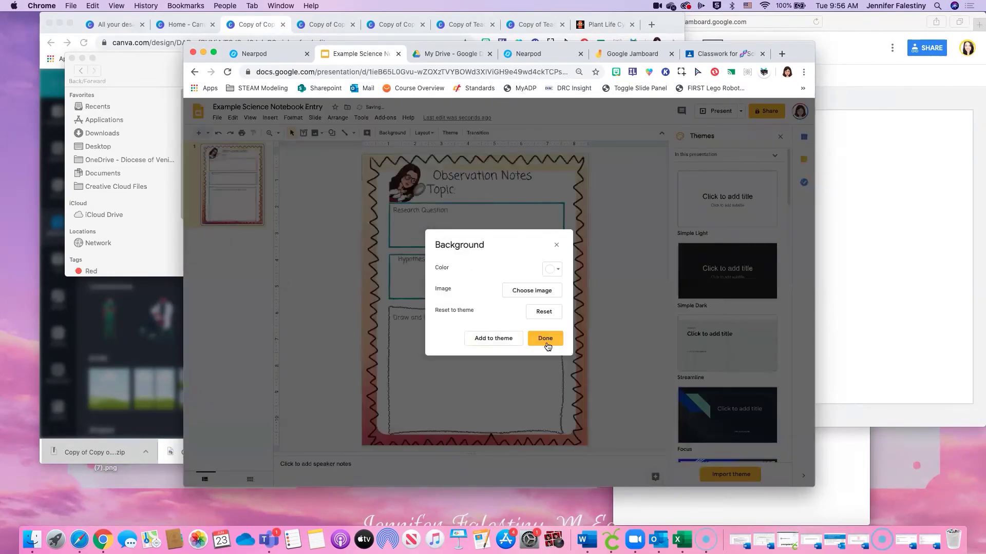
click(547, 343)
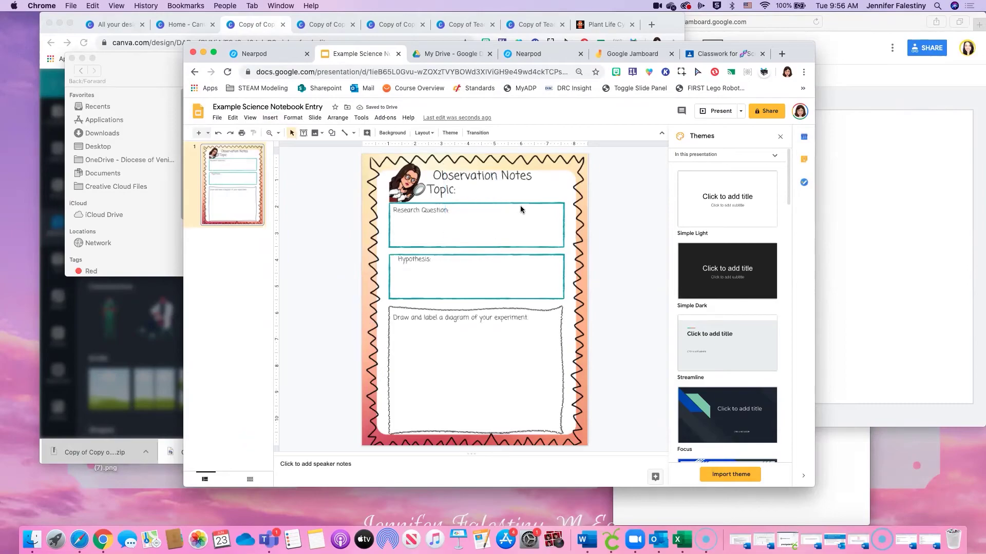
click(199, 132)
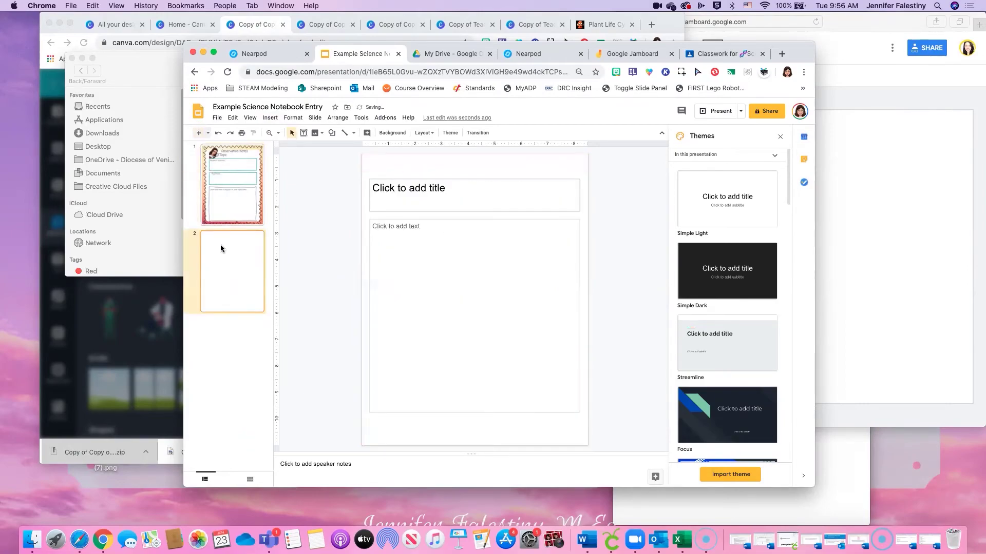
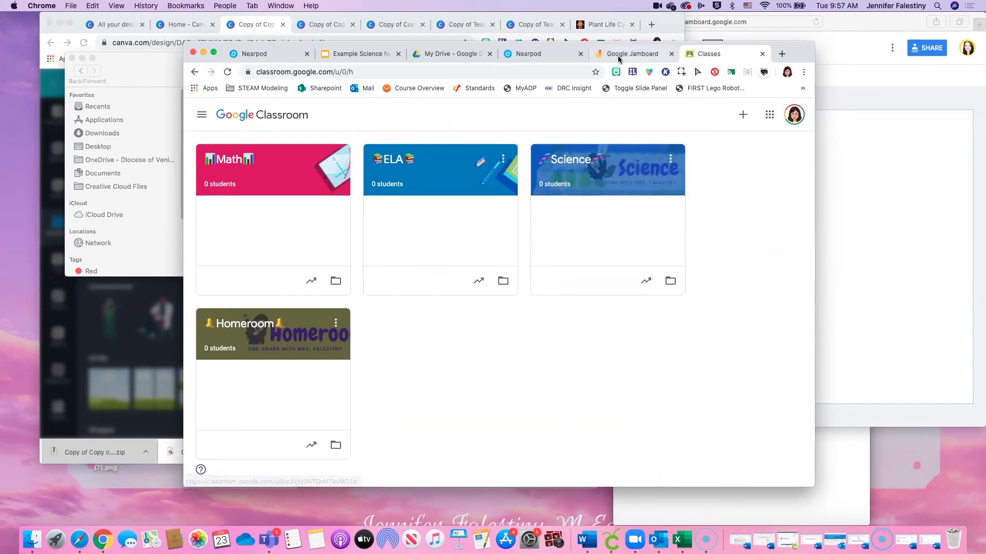
- View the recent emojis in the emoji extension, close it, and open the classwork page of the Science class in Google Classroom
click(649, 73)
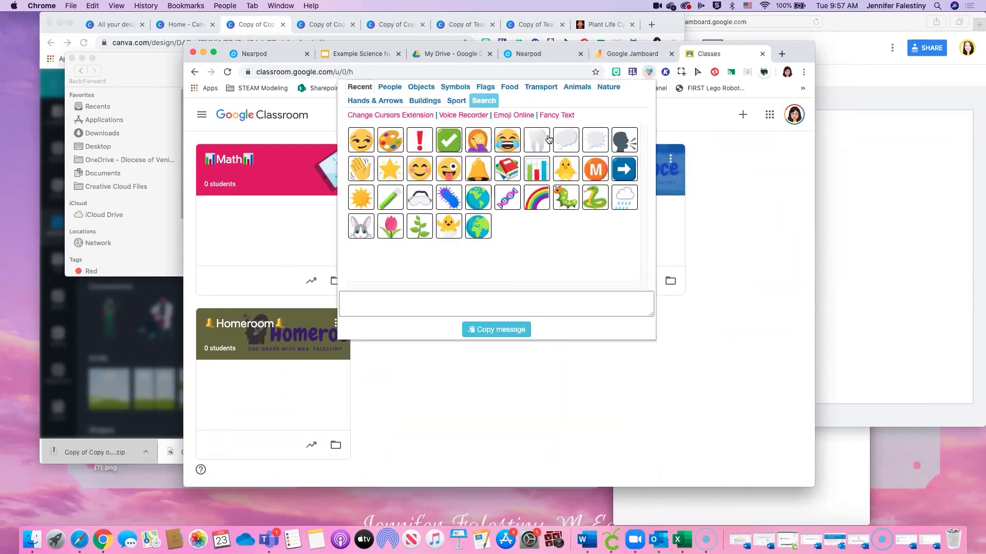
click(687, 161)
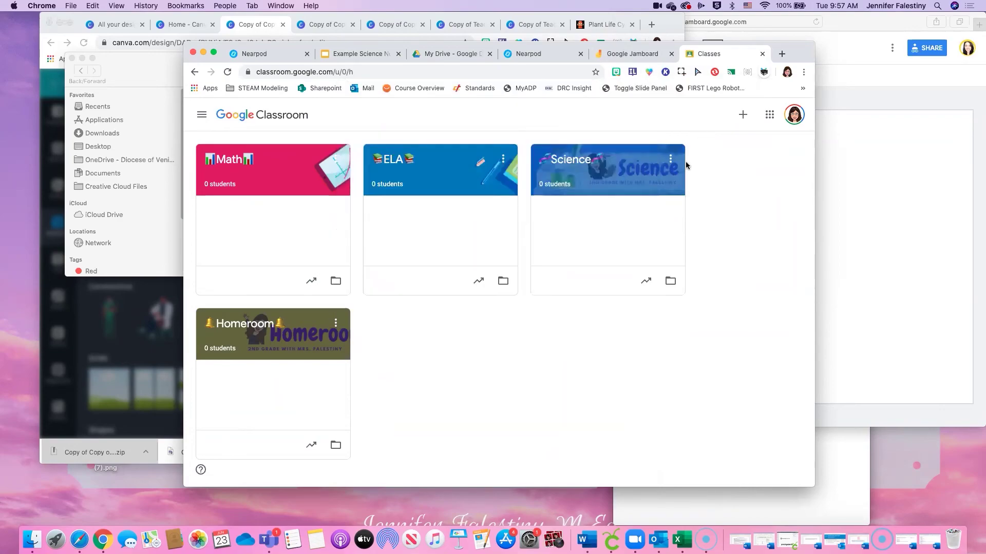
click(578, 163)
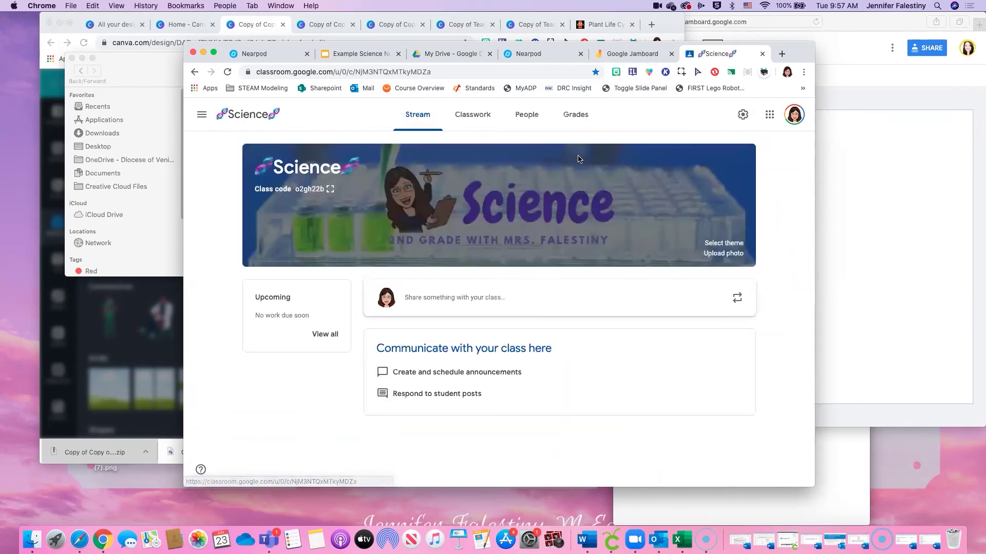
click(466, 117)
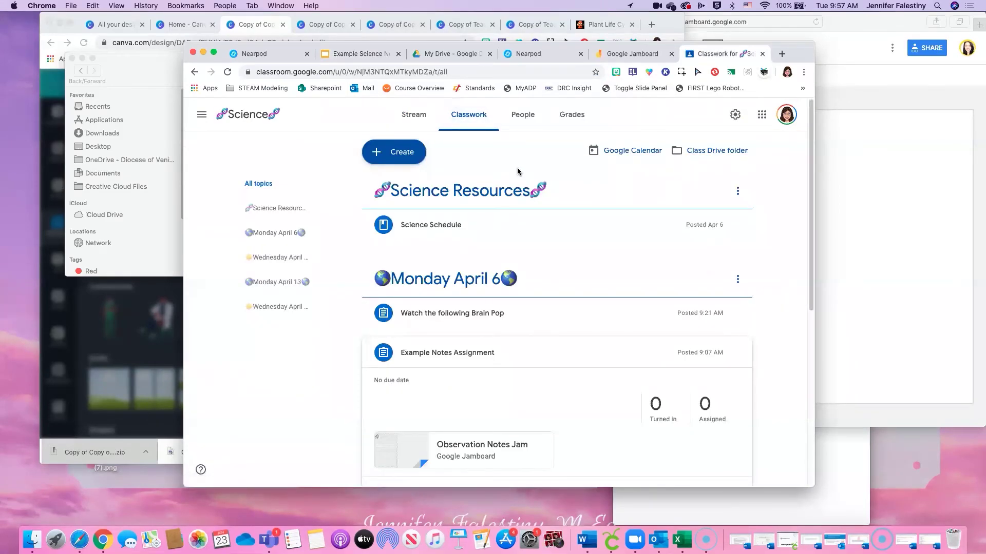
- Examine the dated topics and posted assignments on the Science classwork page
scroll(762, 390, down, 5)
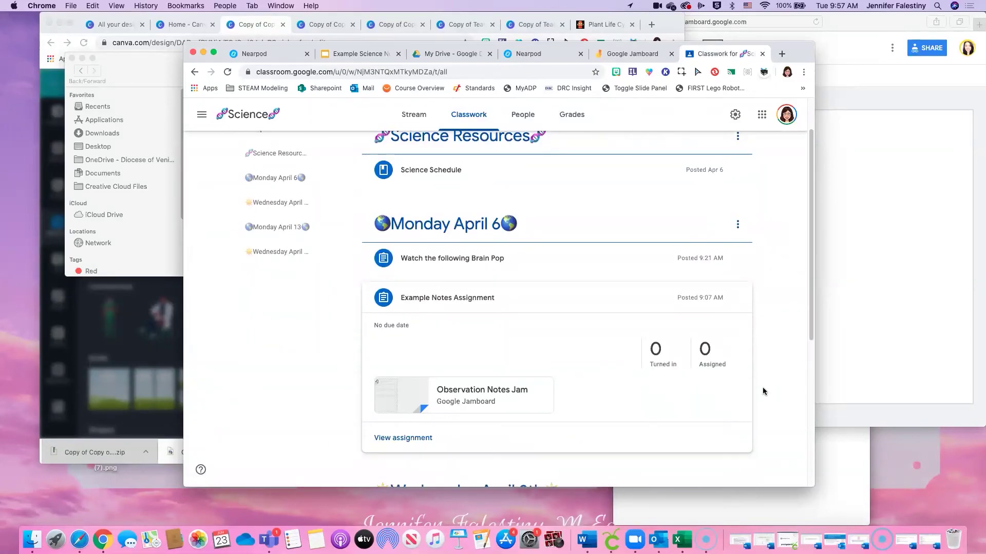
scroll(744, 380, up, 5)
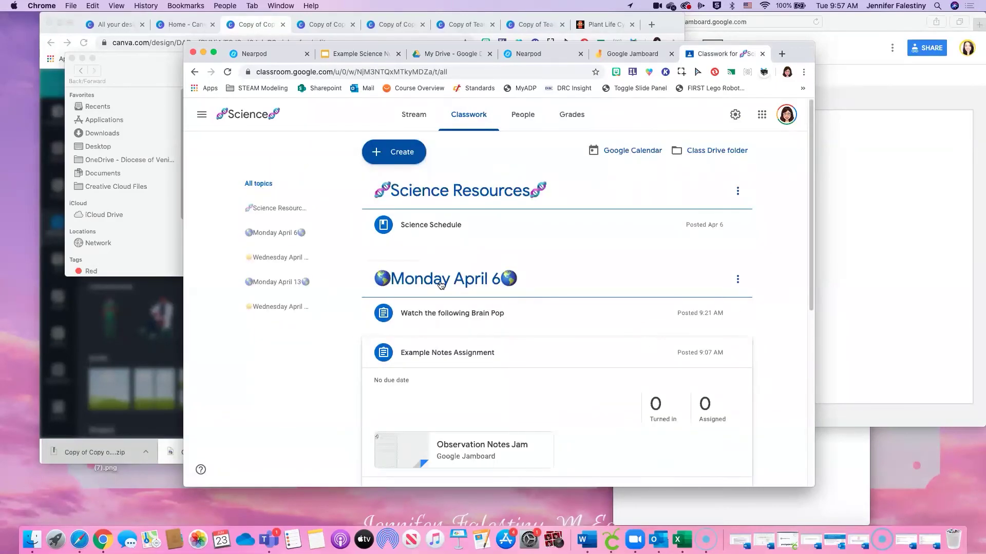
scroll(441, 441, down, 6)
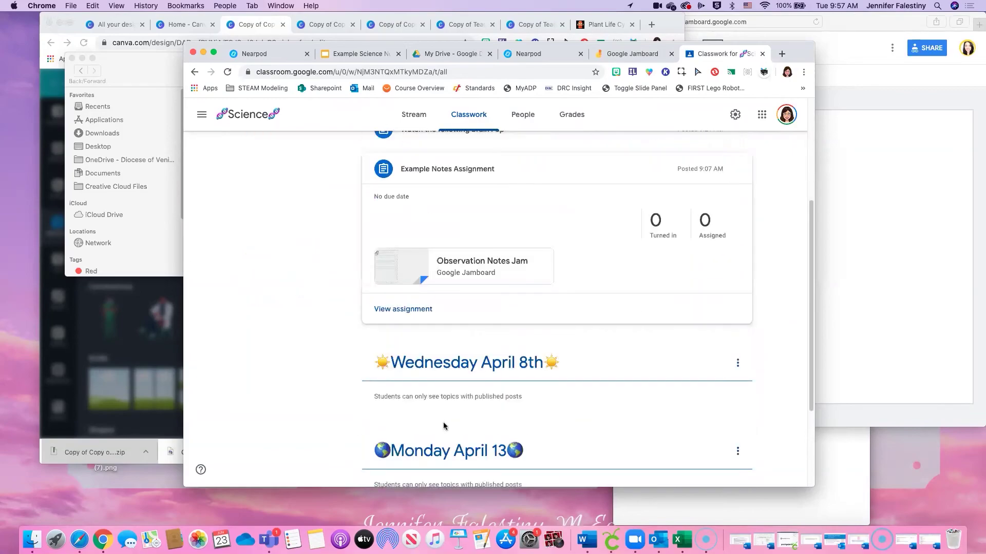
scroll(390, 317, up, 5)
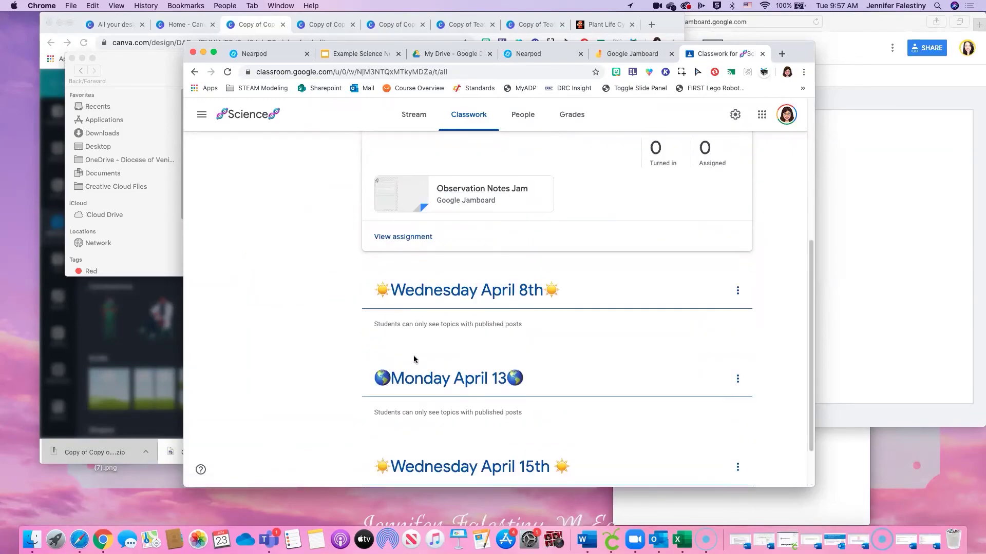
scroll(746, 362, up, 2)
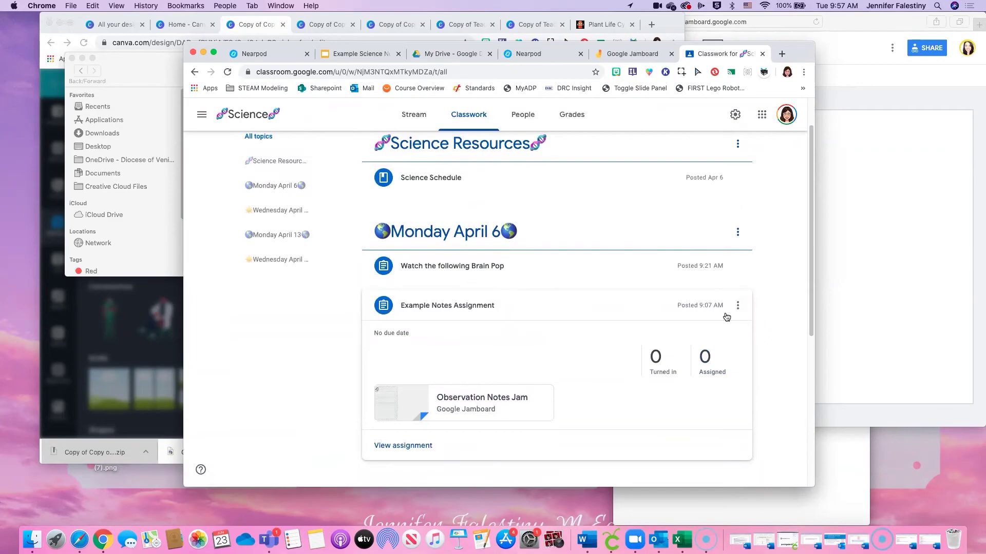
scroll(723, 328, down, 2)
scroll(717, 358, down, 2)
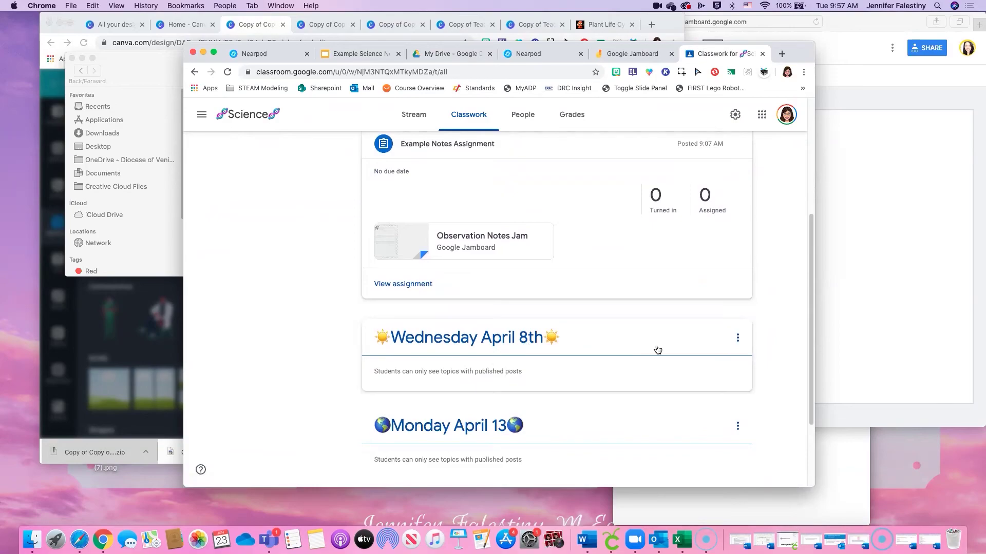
scroll(542, 289, up, 1)
scroll(543, 289, up, 3)
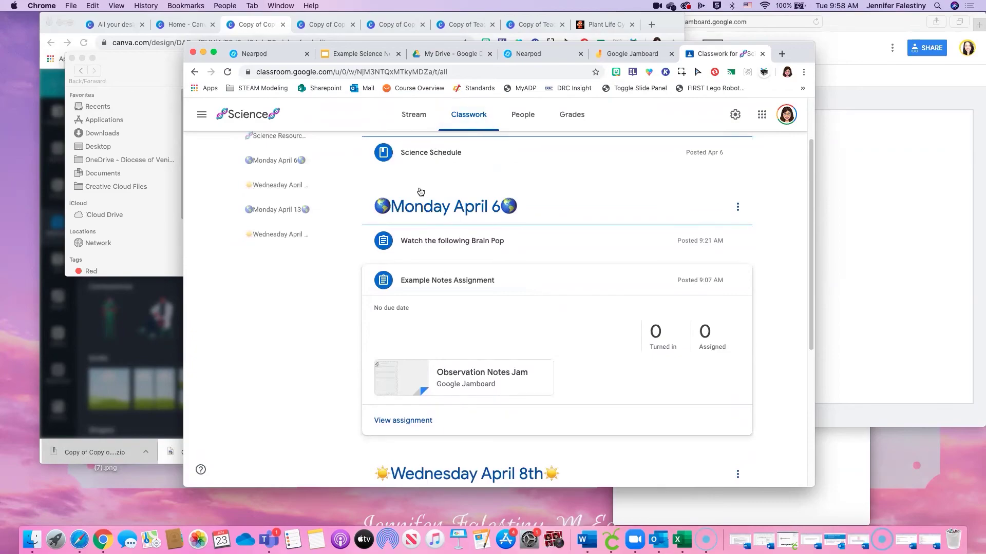
- Create a new Science assignment titled "Science Notebook Entry #2"
scroll(433, 189, up, 2)
click(400, 153)
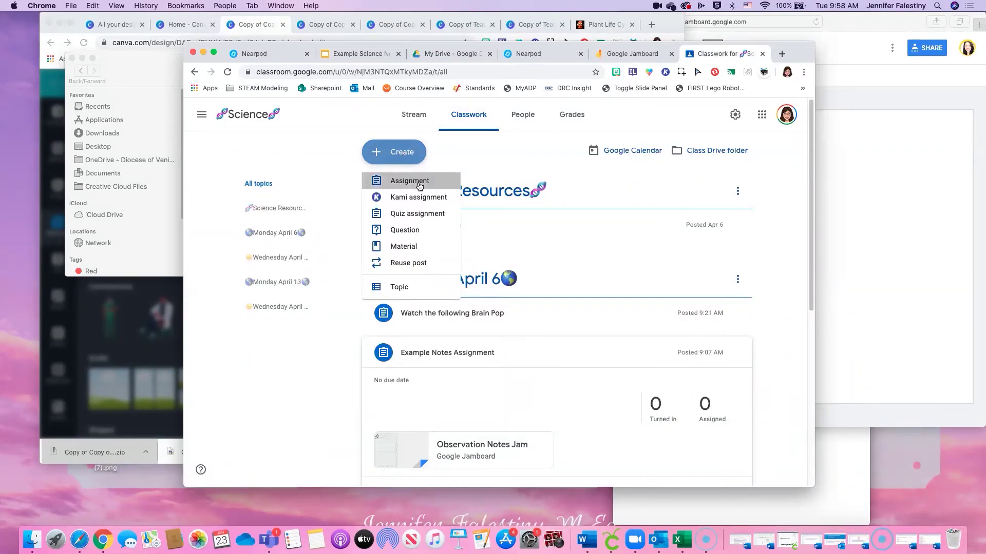
drag(419, 180, 402, 183)
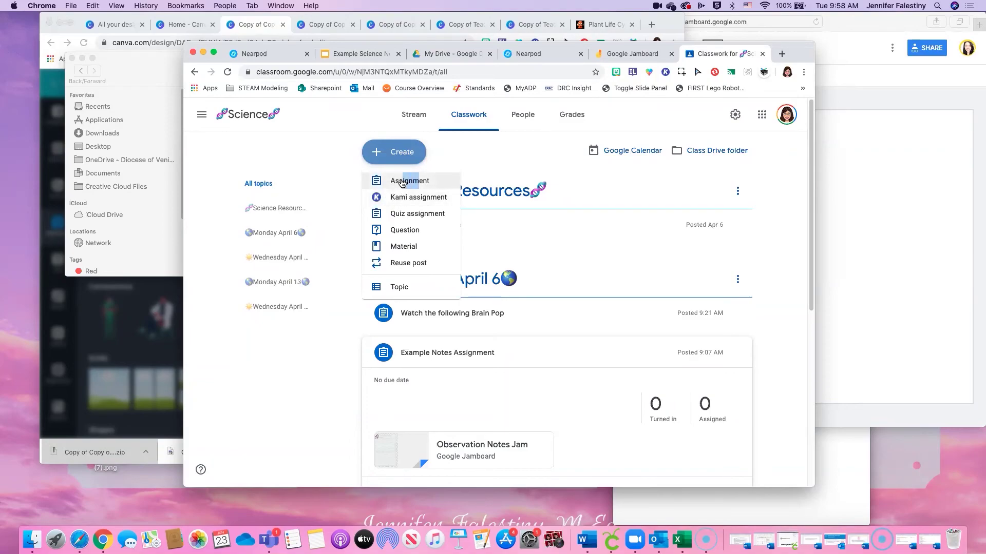
click(402, 183)
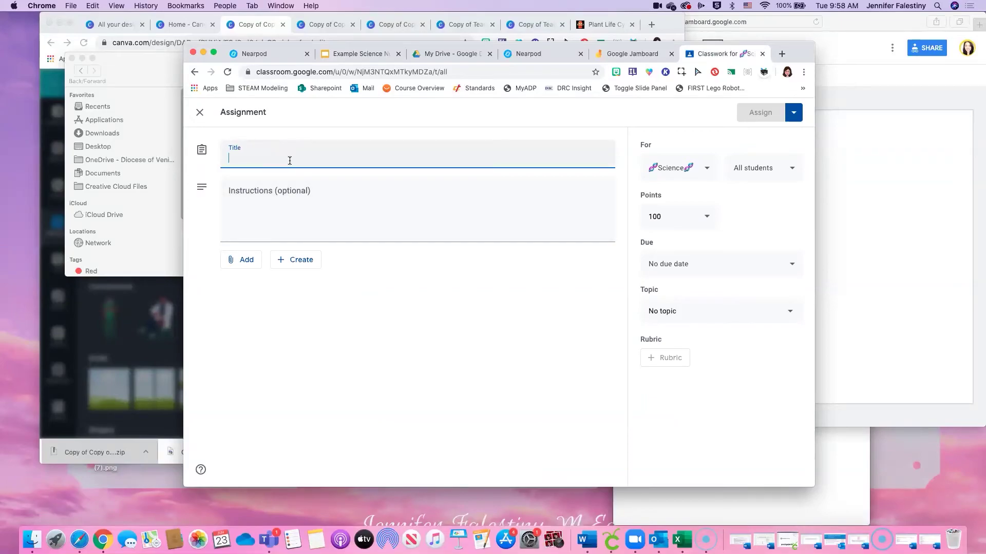
text(Notebook Entry #2)
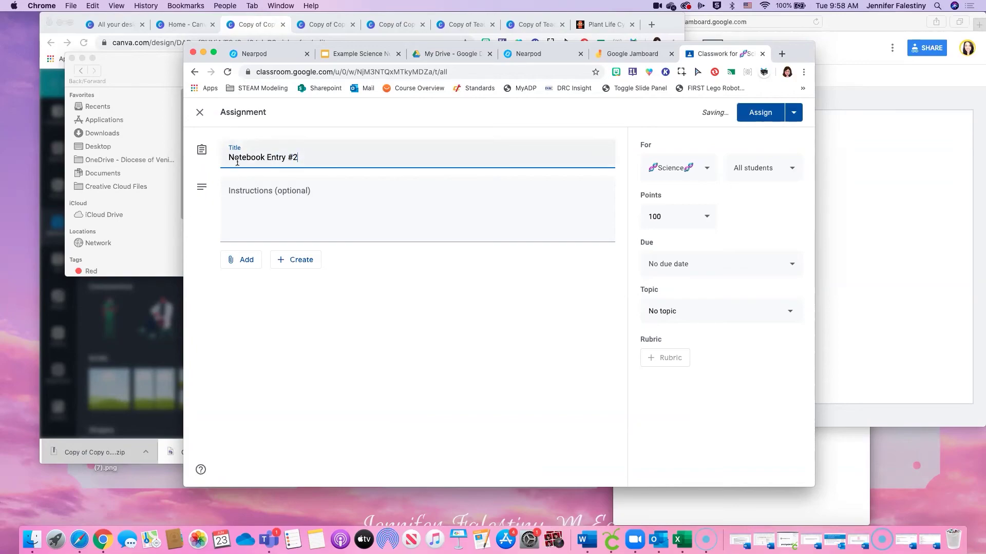
click(229, 157)
text(Science)
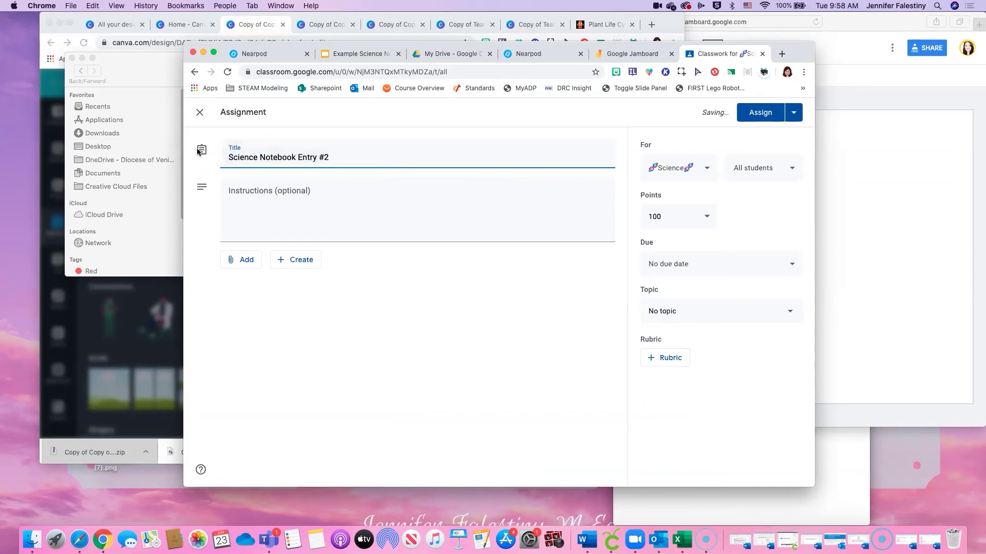
- Add the instructions "Click on the document and complete the notebook entry." to the Science Notebook Entry #2 assignment
click(272, 190)
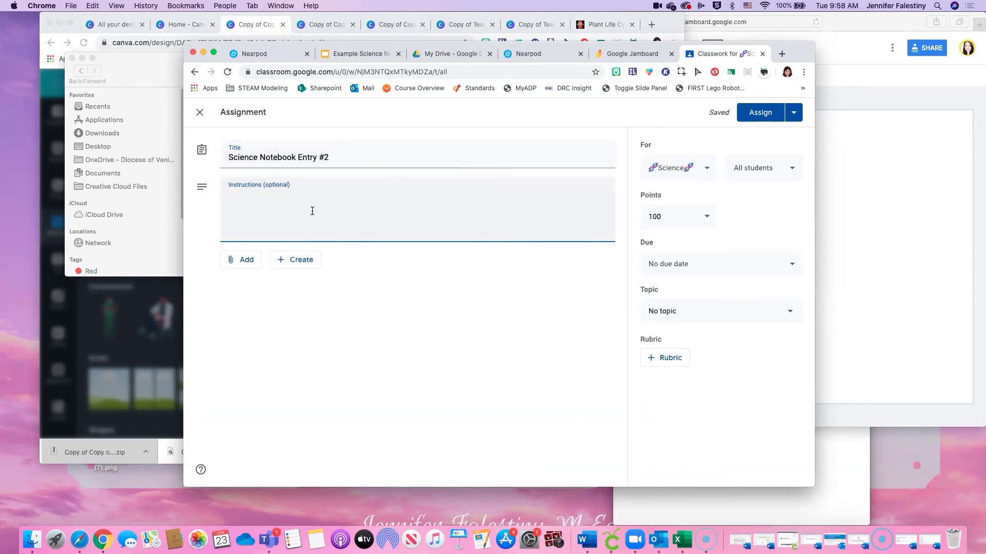
text(Click on the document and comple)
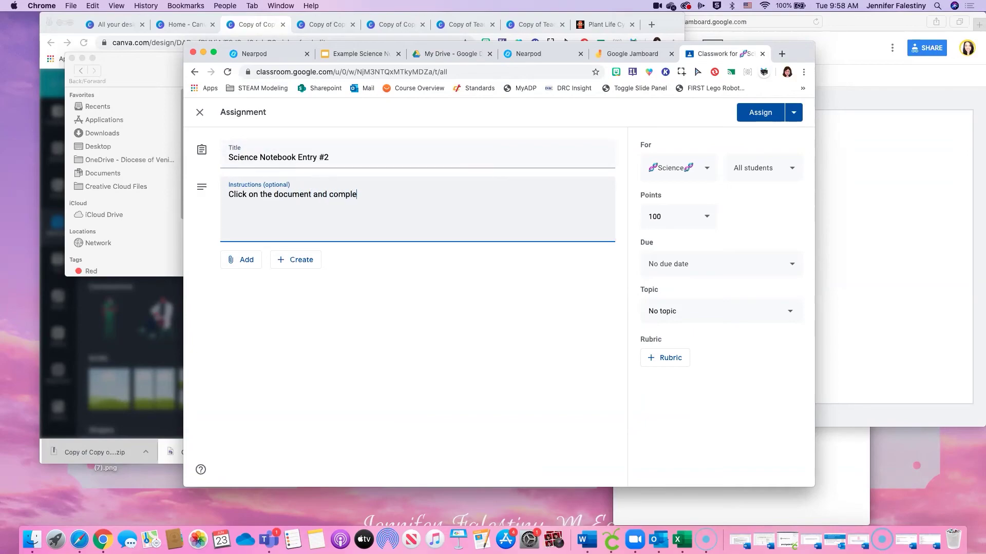
text(te the notebook entry.)
- Attach the Example Science Notebook Entry presentation from Google Drive to the assignment and view its student access options
click(240, 261)
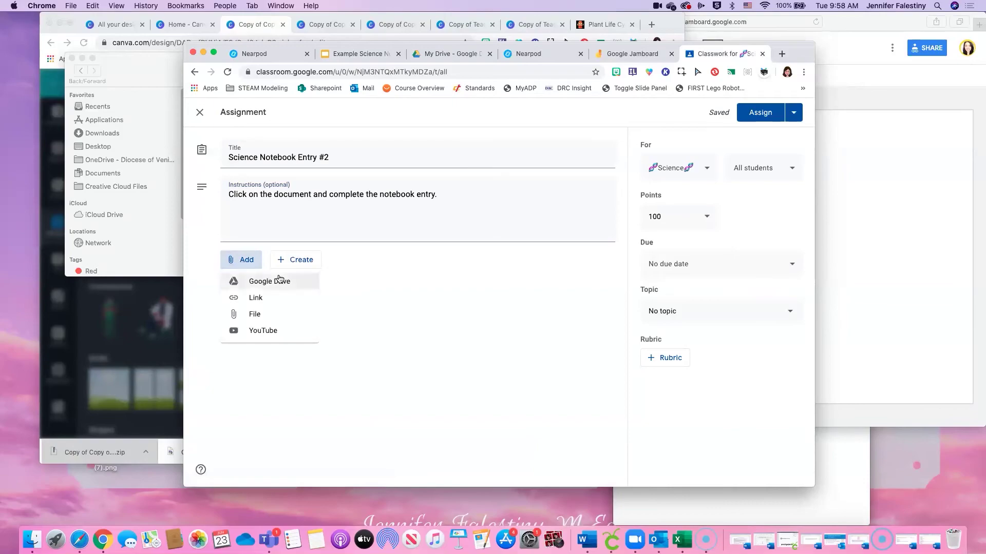
click(272, 283)
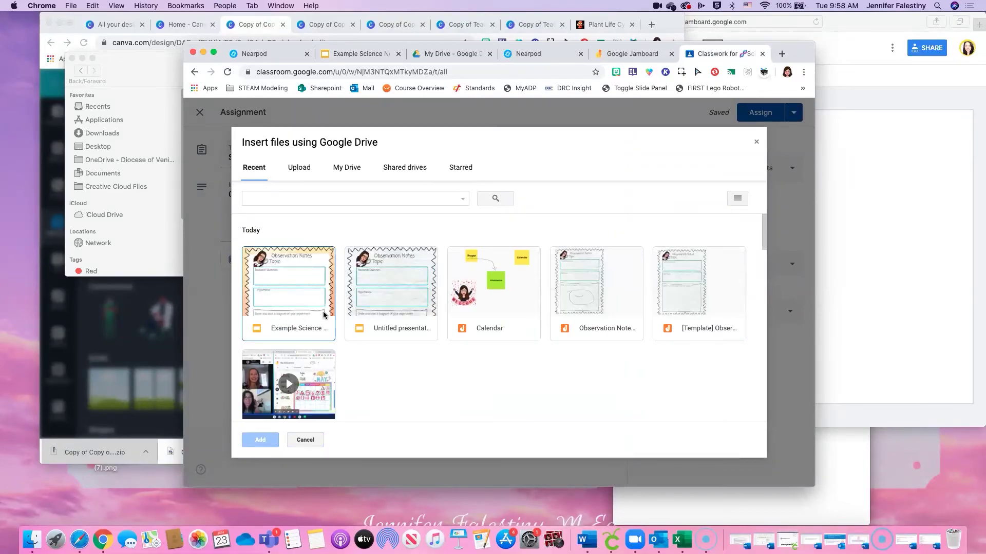
click(302, 297)
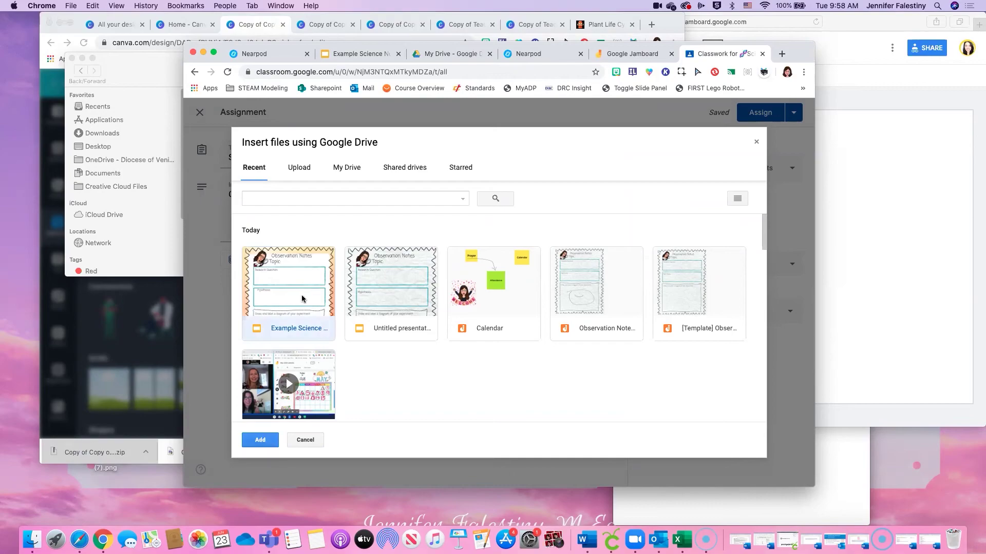
click(264, 439)
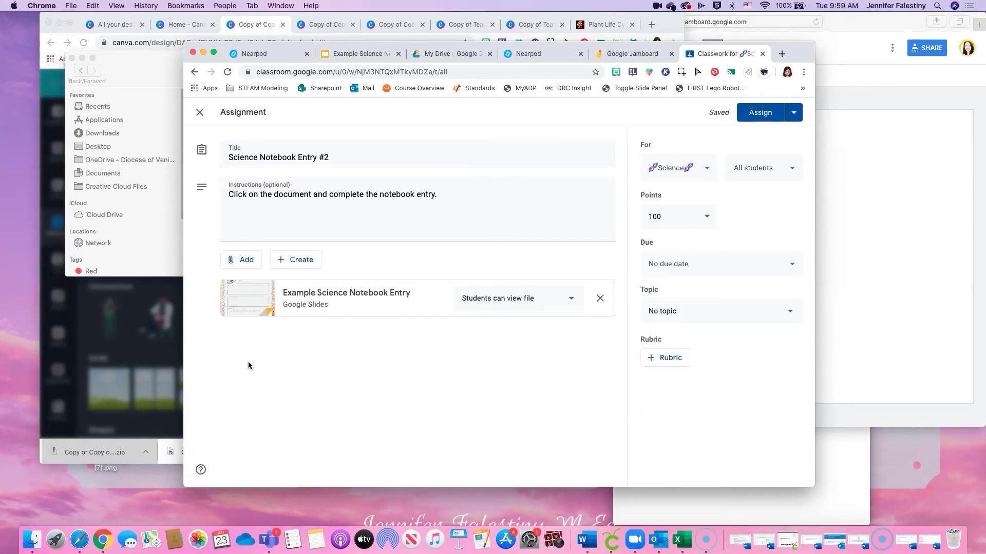
click(493, 303)
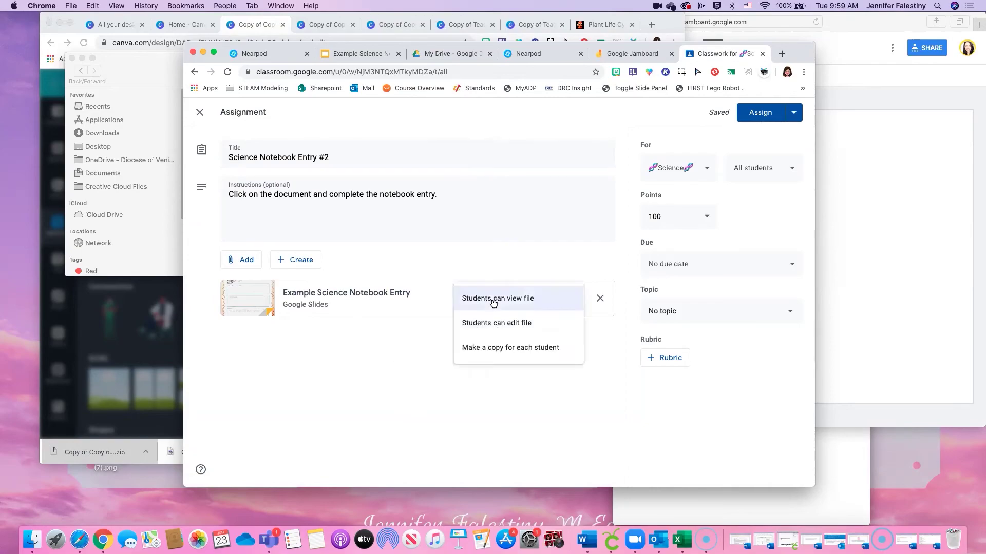
click(395, 347)
click(497, 304)
- In the Example Science Notebook Entry presentation, duplicate the Observation Notes slide several times and look through the copies
click(345, 53)
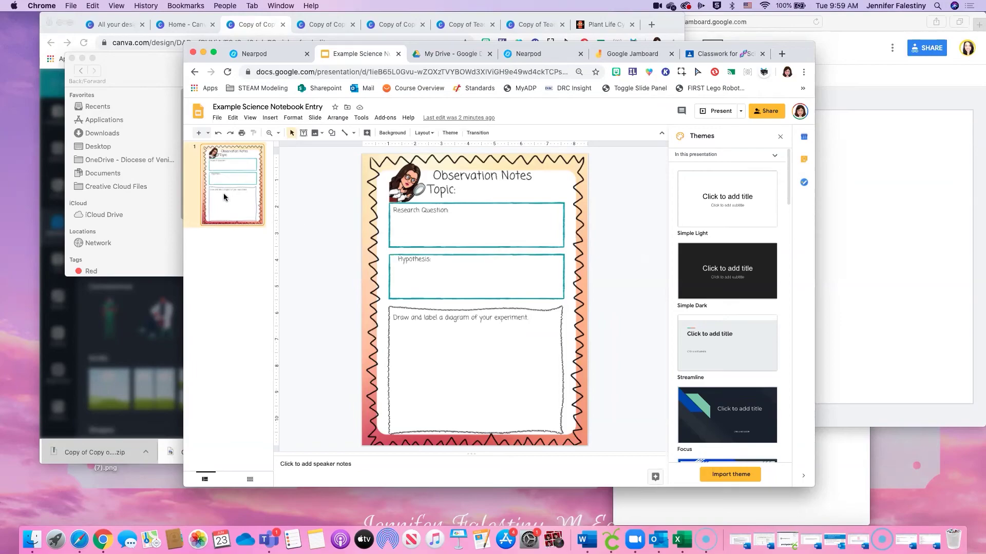
key(super+d)
key(super+d)
key(super+d)
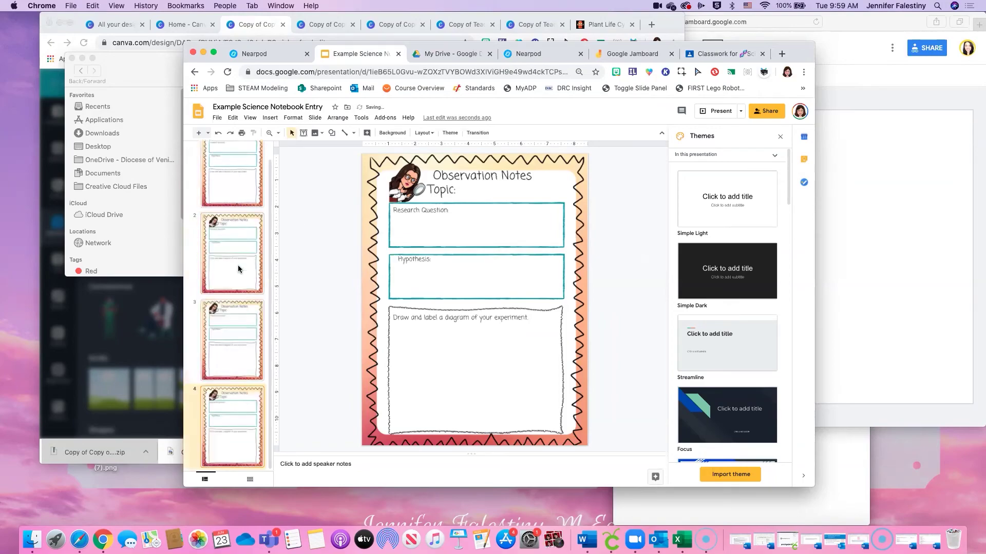
click(242, 265)
scroll(245, 205, up, 2)
click(239, 202)
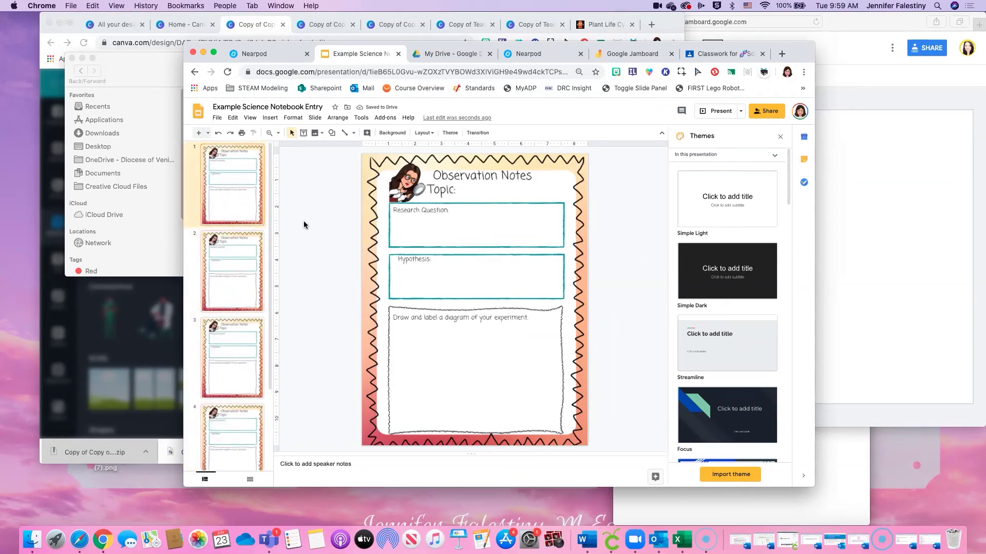
click(260, 263)
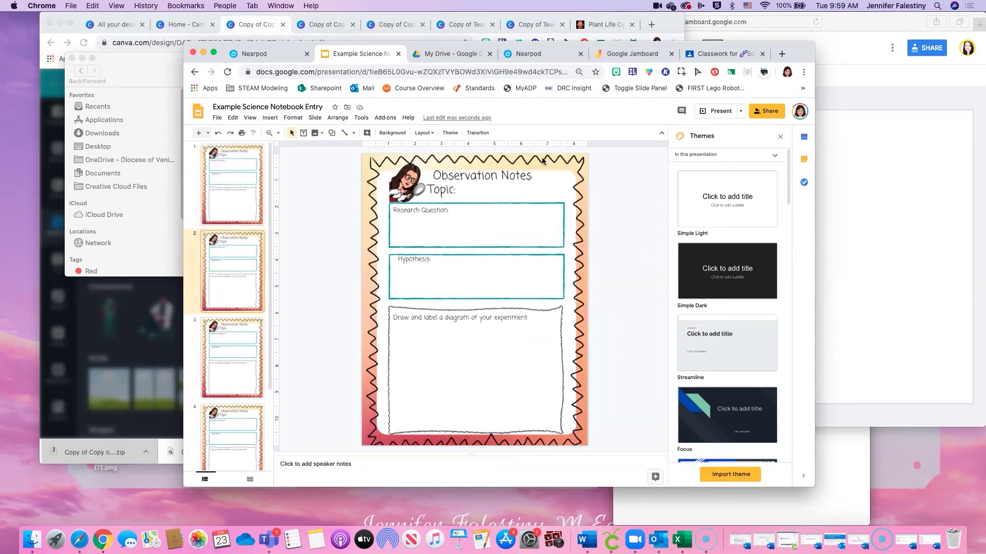
drag(226, 356, 232, 419)
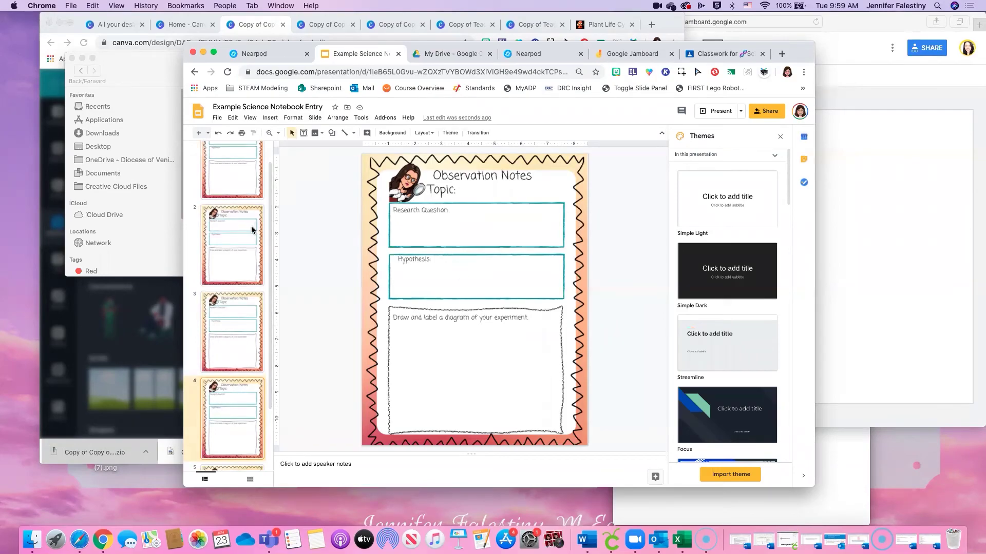
scroll(248, 273, up, 2)
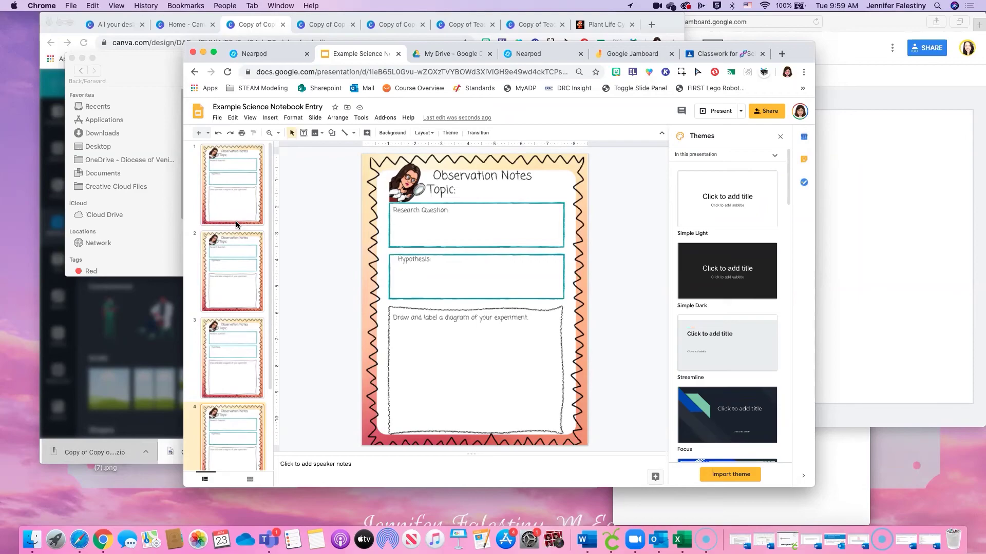
click(465, 58)
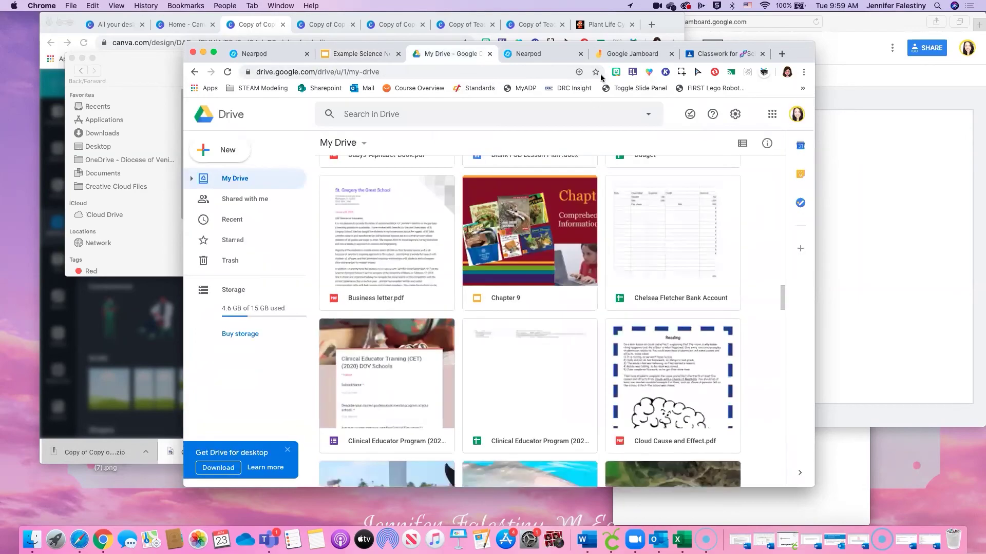
click(629, 54)
click(270, 58)
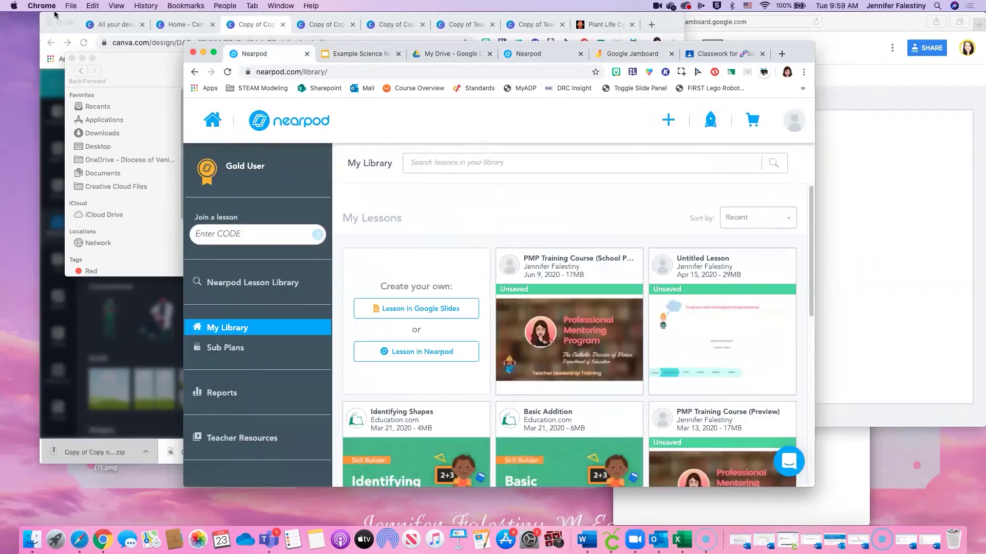
key(ctrl+Up)
click(209, 439)
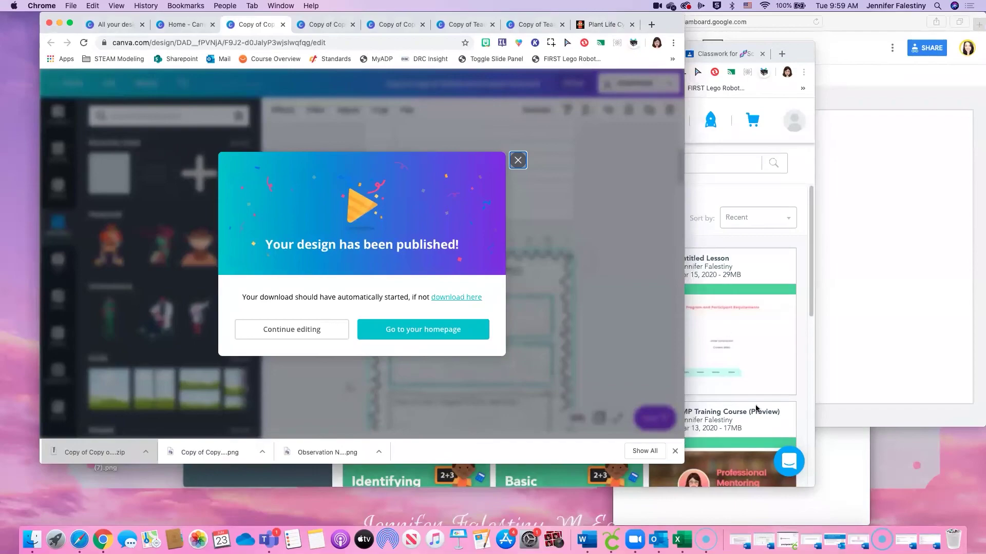
click(772, 198)
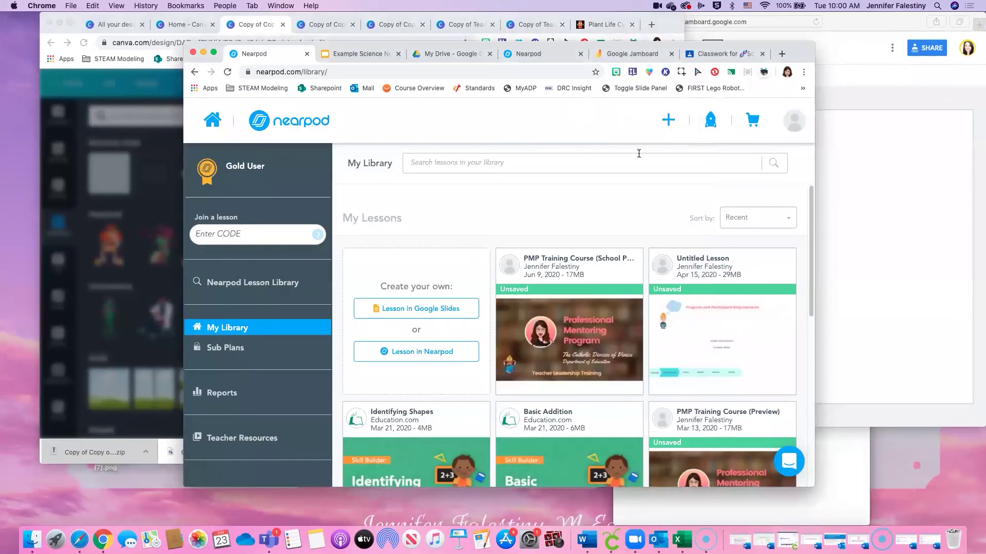
click(359, 53)
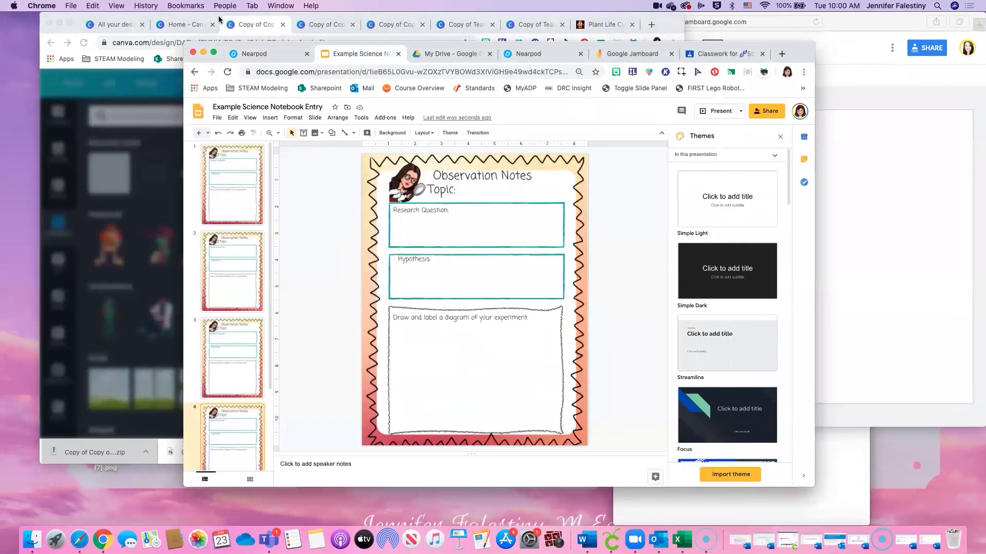
click(450, 55)
click(518, 54)
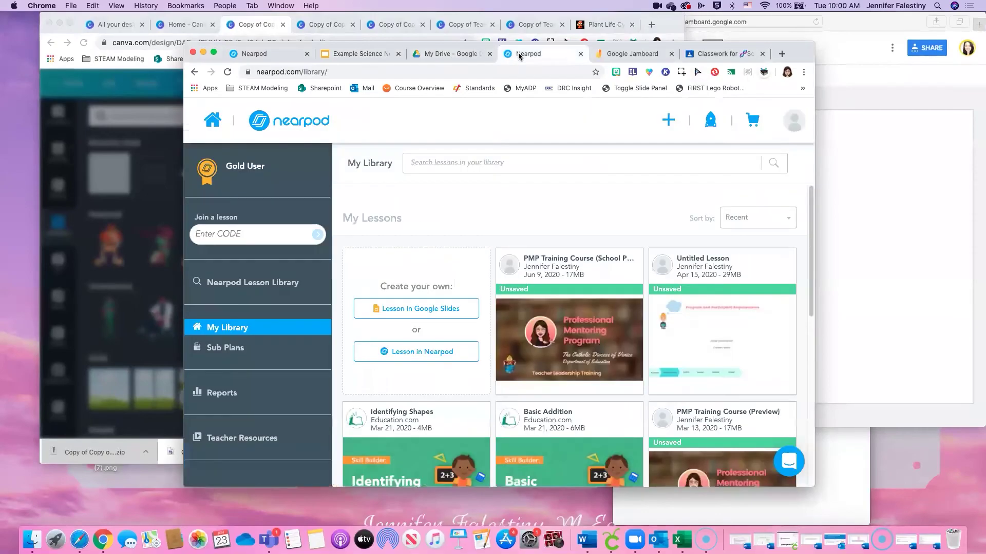
- Return to the Classroom assignment, set the attached presentation to "Make a copy for each student", and assign it
click(719, 53)
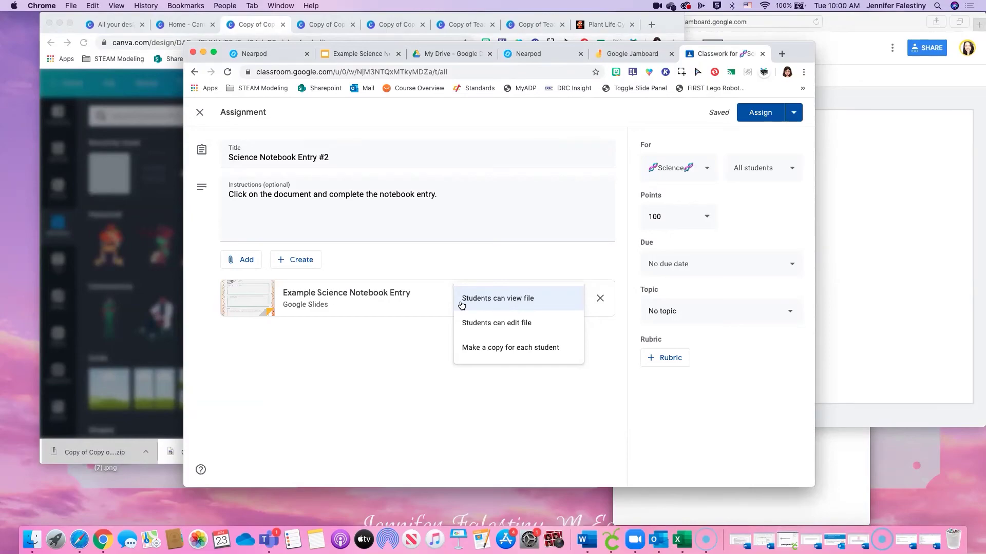
click(541, 330)
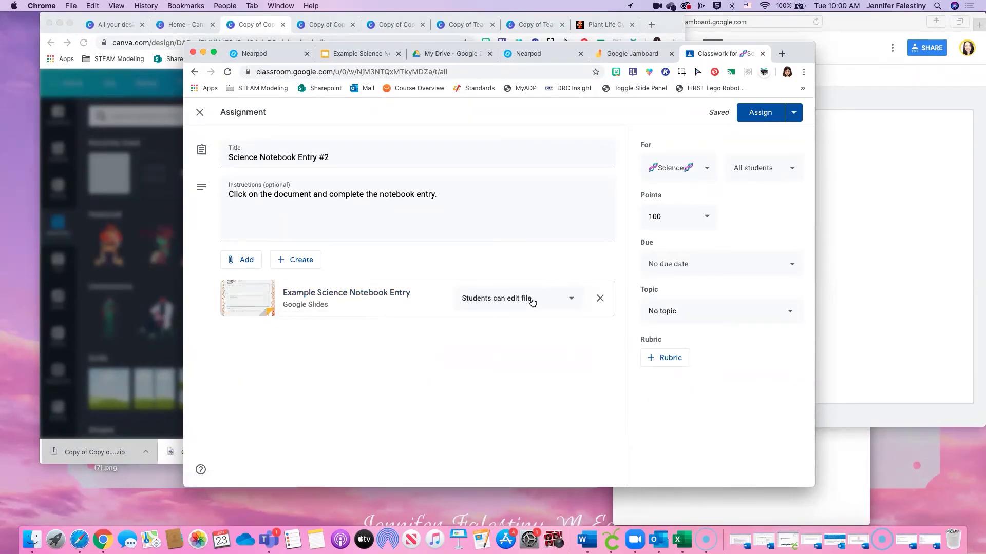
click(548, 299)
click(495, 323)
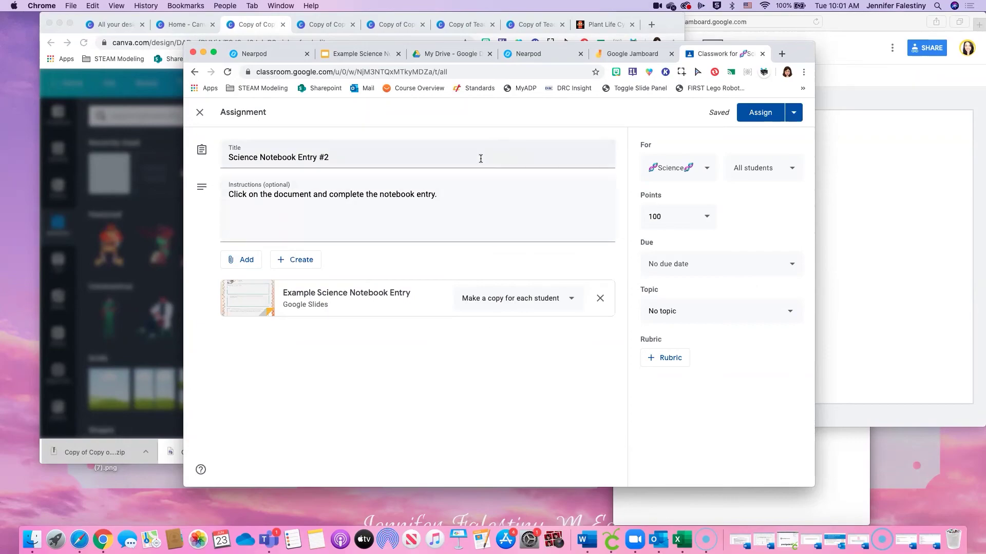
click(763, 112)
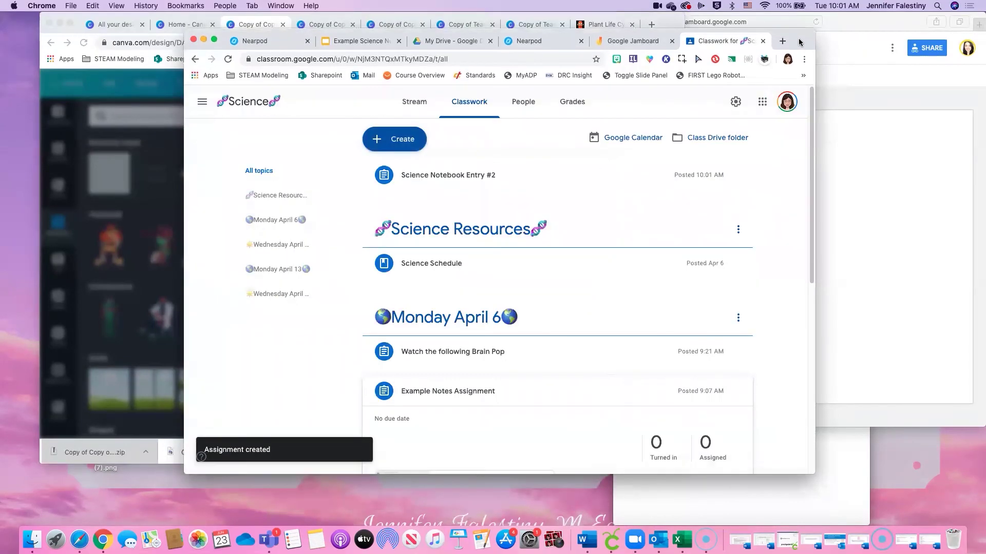
- Move the Science Notebook Entry #2 assignment under the Wednesday April 8th topic and expand its details
drag(414, 177, 451, 422)
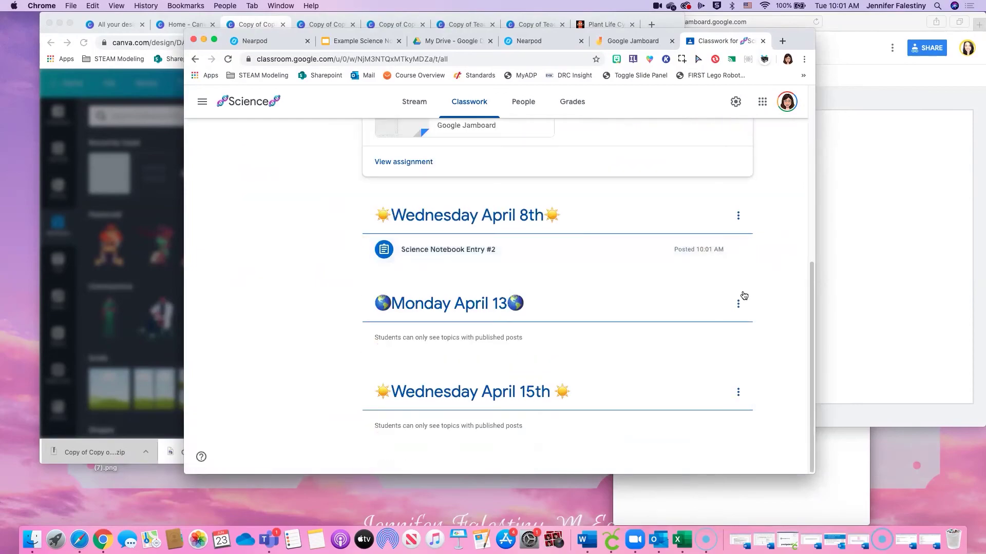
click(425, 251)
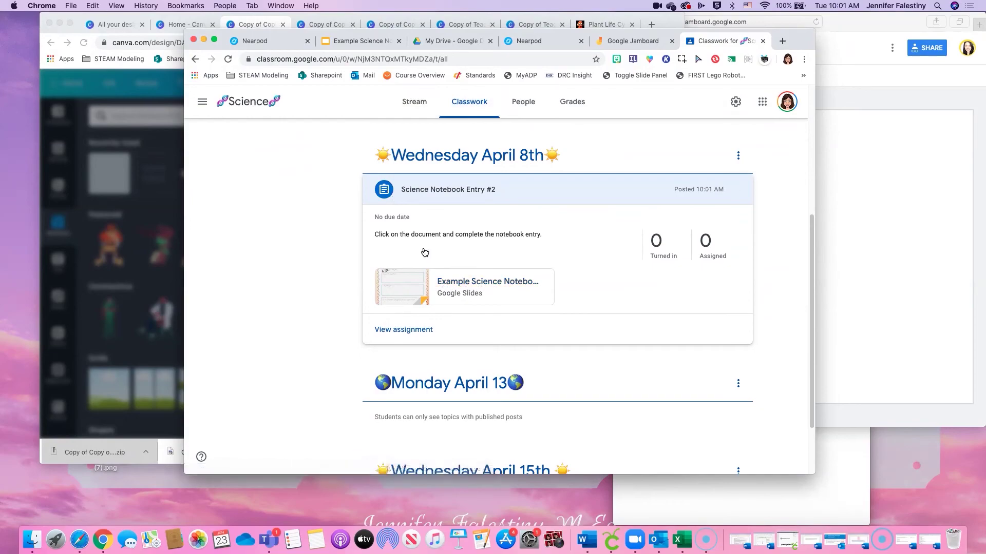
scroll(406, 241, up, 5)
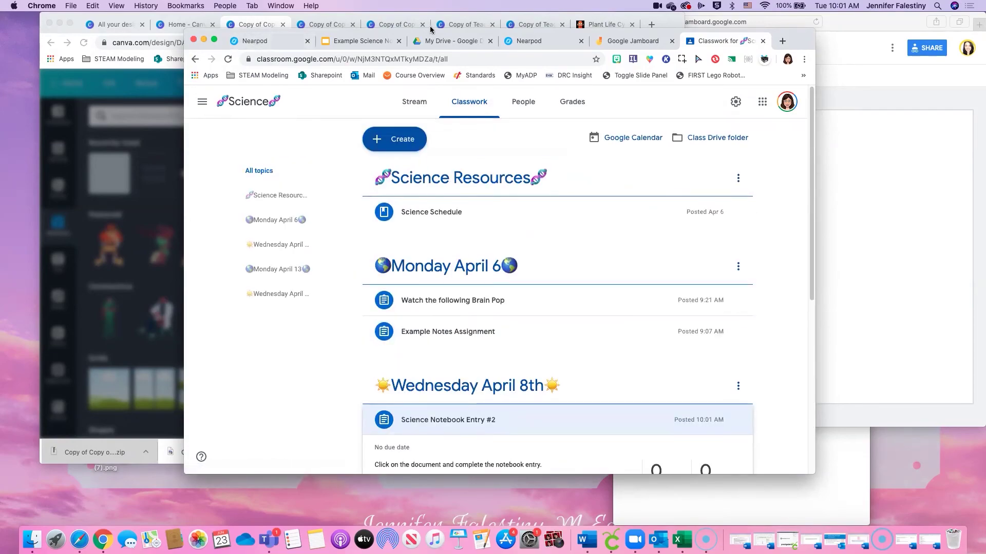
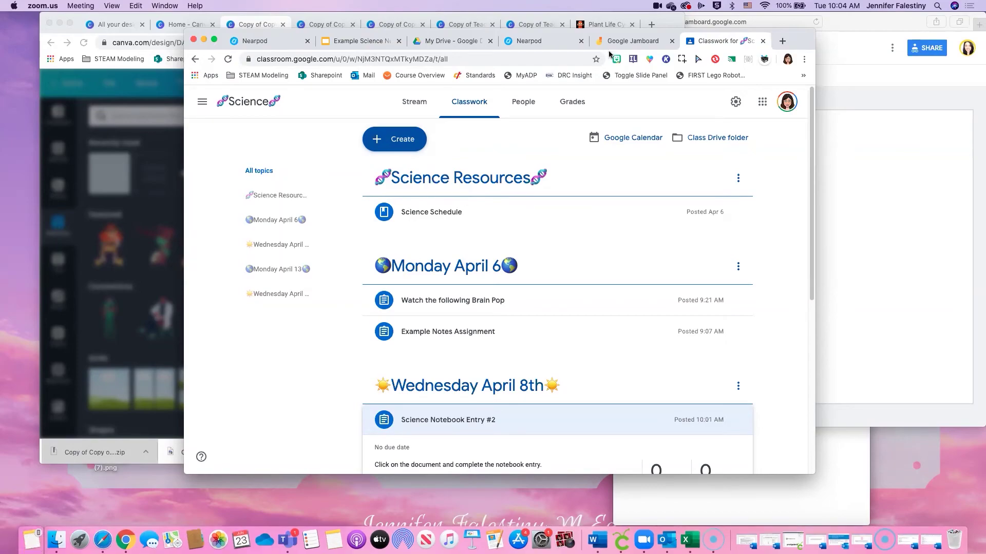
- On slide 4 of the Example Science Notebook Entry, fill the Research Question box with "ffgdfgdfg" and the Hypothesis box with "fgdfgdfg"
drag(798, 40, 791, 65)
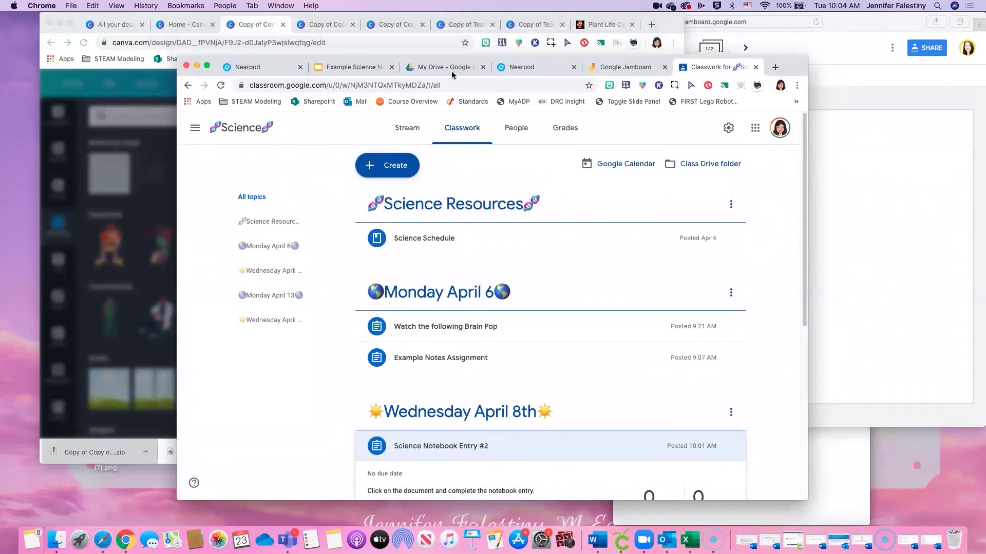
click(351, 67)
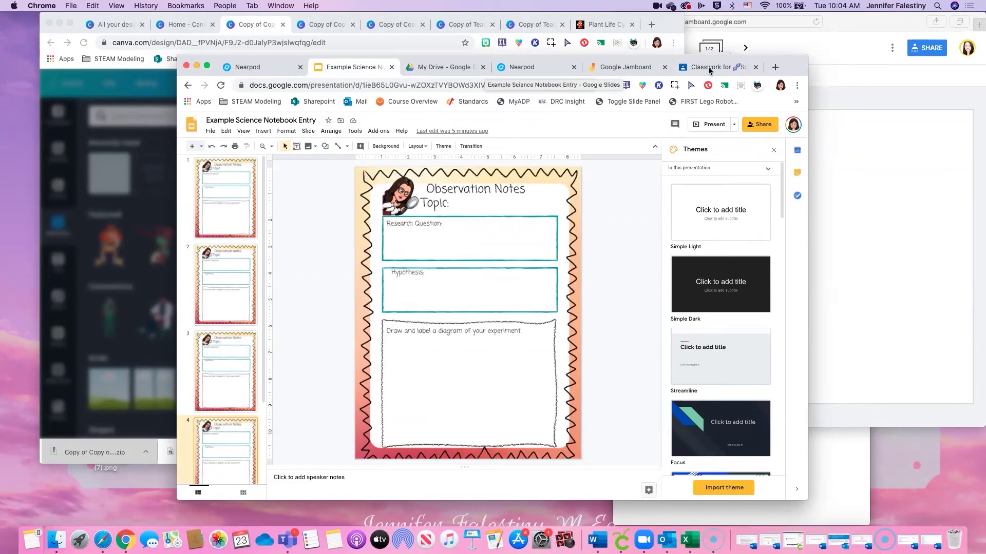
click(446, 239)
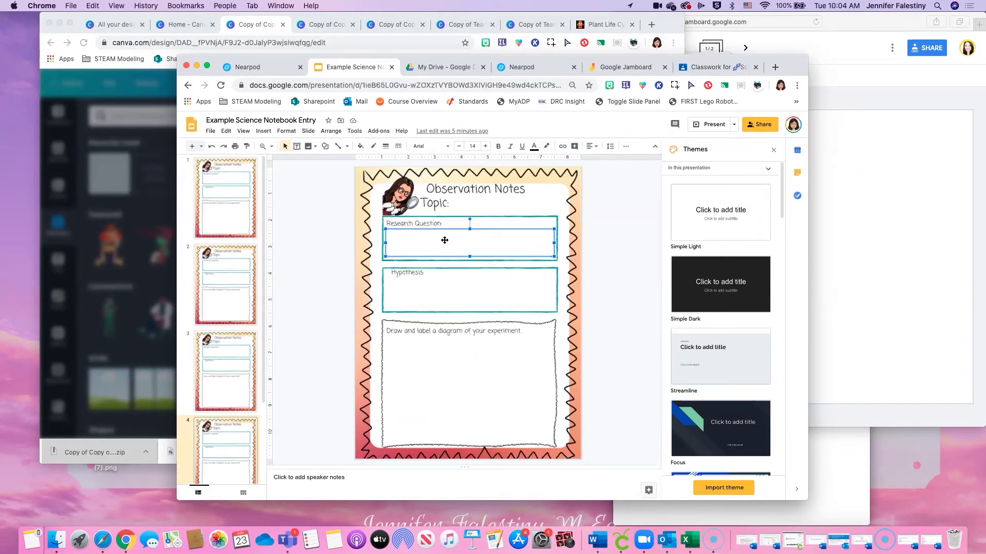
click(414, 241)
text(ffgdfgdfg)
click(420, 297)
text(fgd)
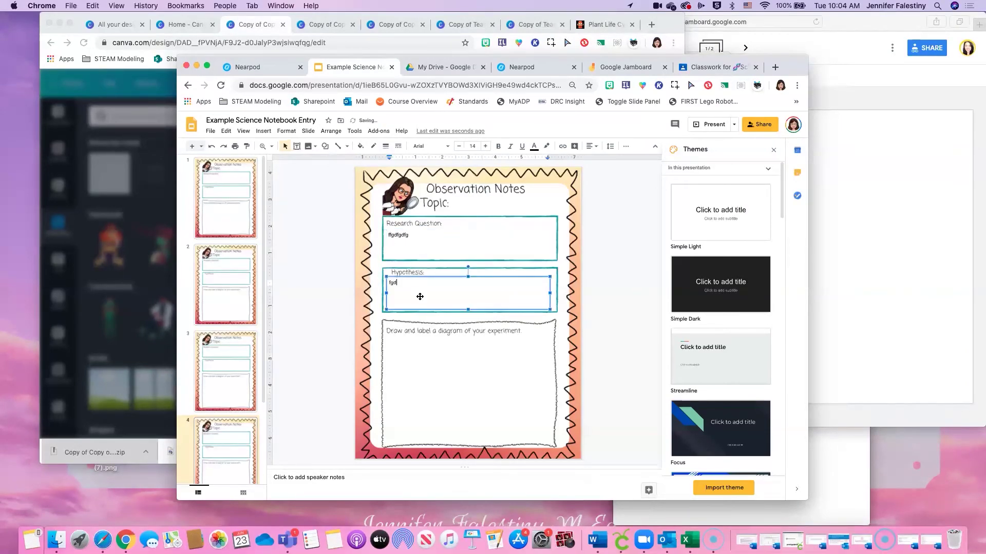
text(fgdfg)
click(455, 406)
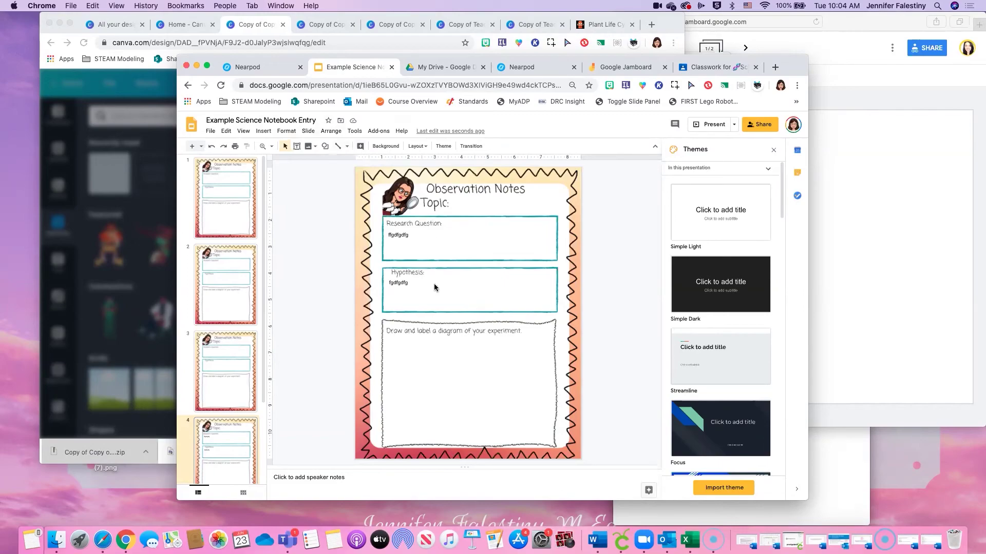
- Draw a small flat oval with the Scribble line tool inside the experiment diagram box on slide 4
click(347, 146)
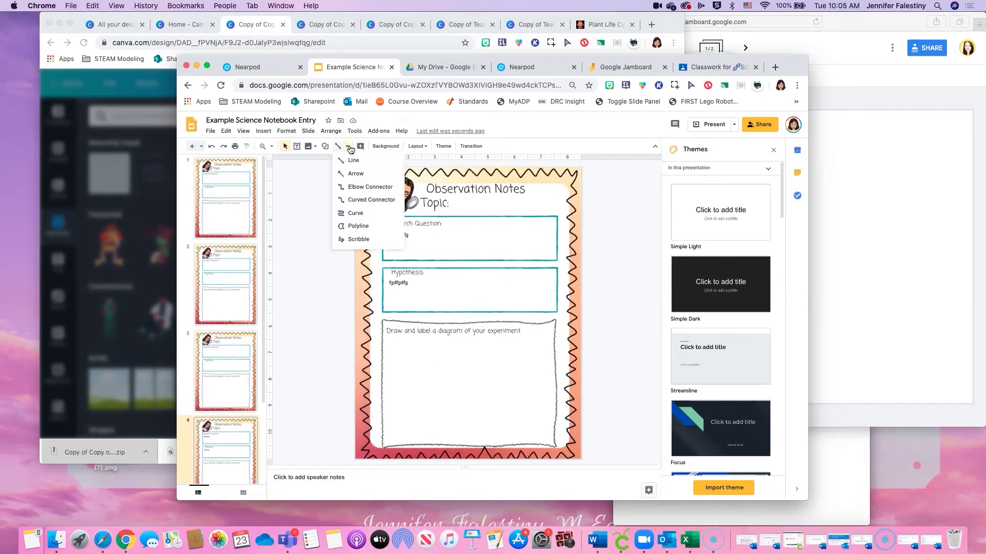
click(359, 240)
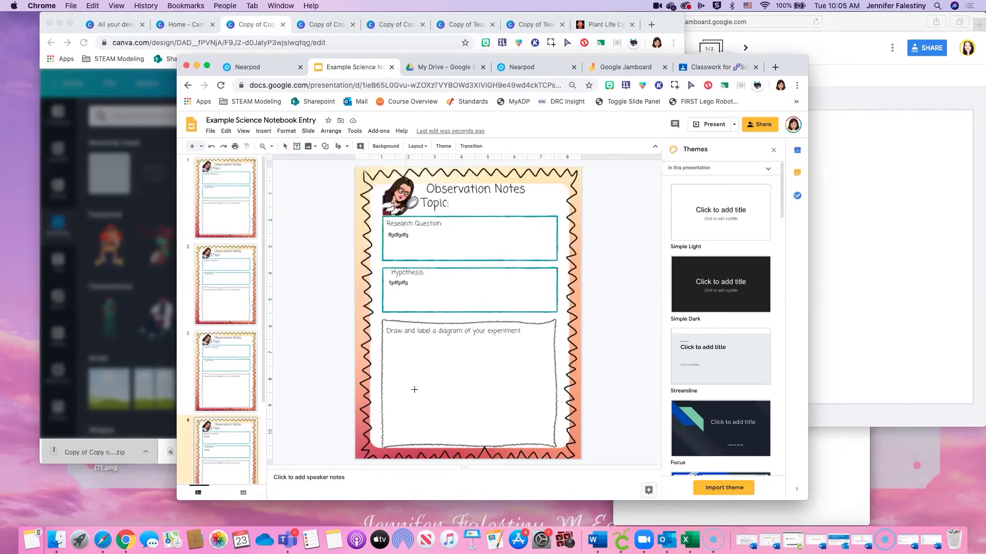
mouse_move(427, 397)
mouse_down()
mouse_move(406, 400)
mouse_move(434, 395)
mouse_move(419, 398)
mouse_up()
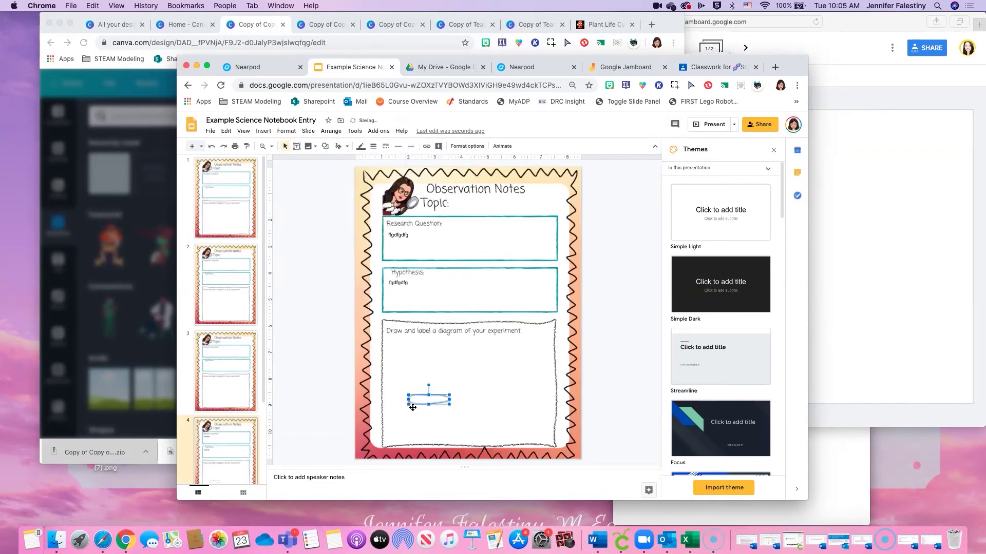
- Deselect the oval and try to draw another line inside the experiment diagram box on slide 4
click(498, 395)
click(338, 147)
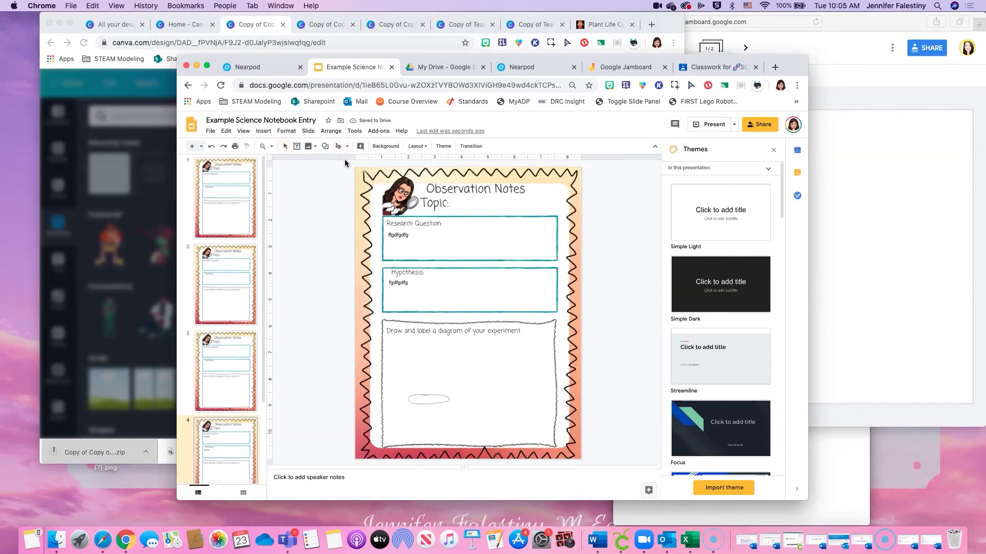
mouse_move(406, 404)
mouse_down()
mouse_move(414, 425)
mouse_move(442, 431)
mouse_move(449, 399)
mouse_move(429, 377)
mouse_up()
click(338, 146)
click(424, 390)
- Switch to Google Jamboard and create a new blank jam
click(273, 71)
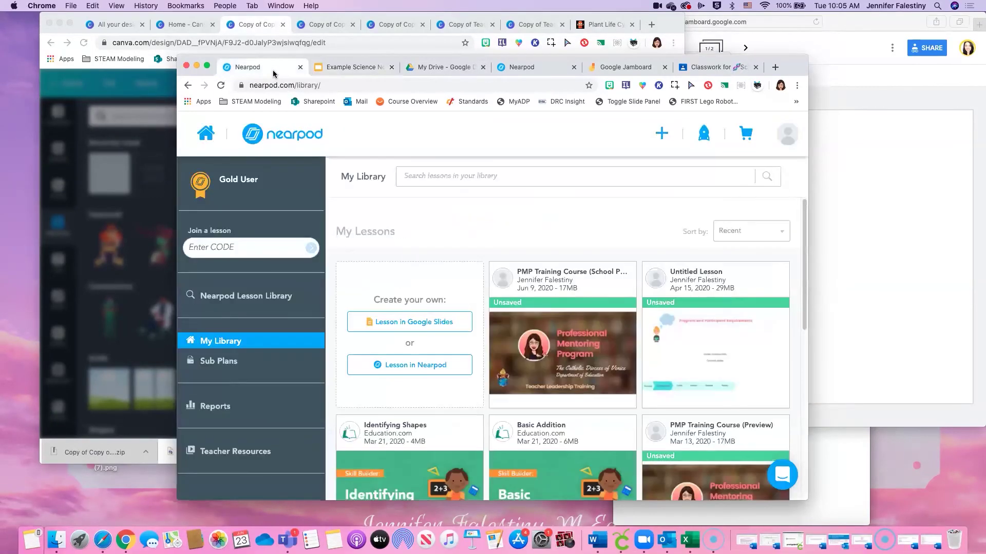
click(597, 68)
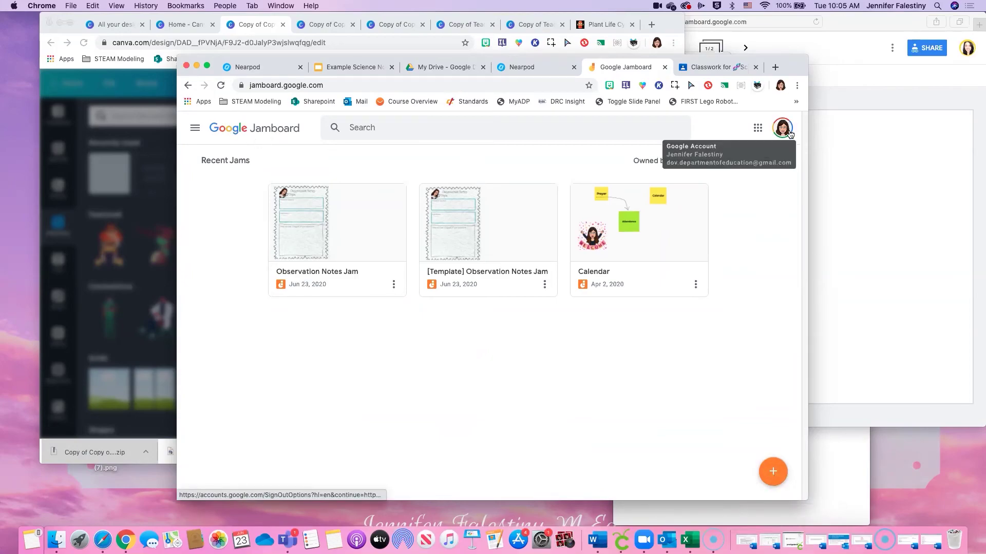
click(782, 473)
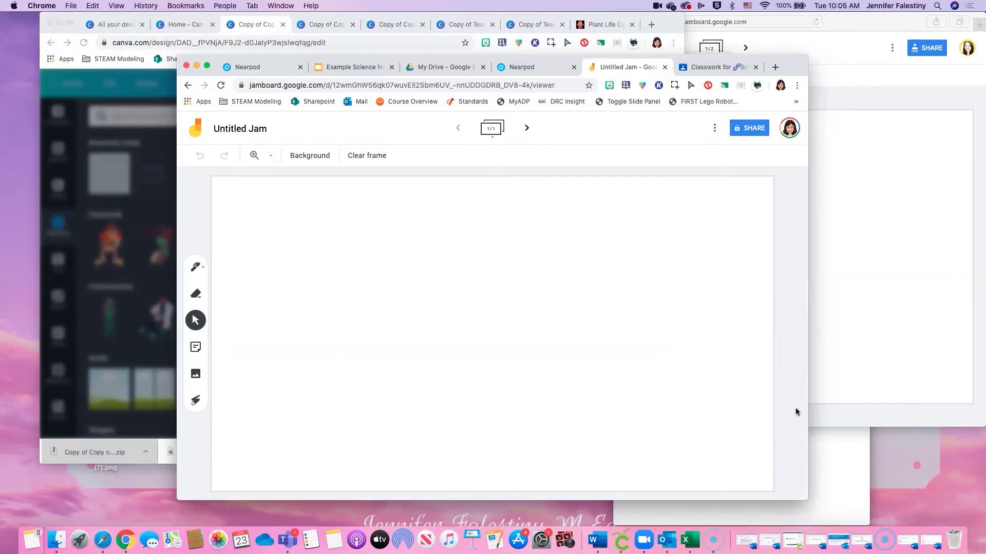
drag(791, 66, 789, 46)
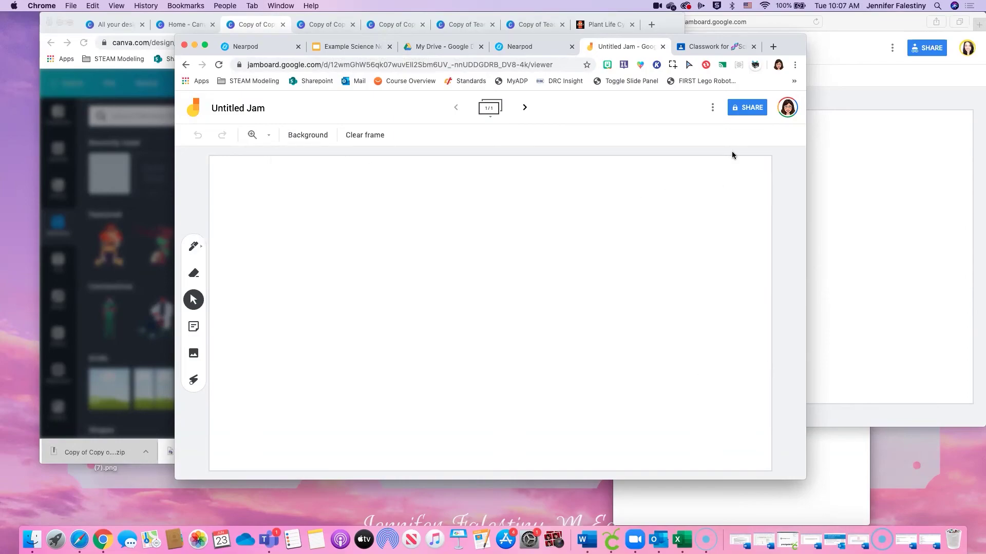
click(714, 108)
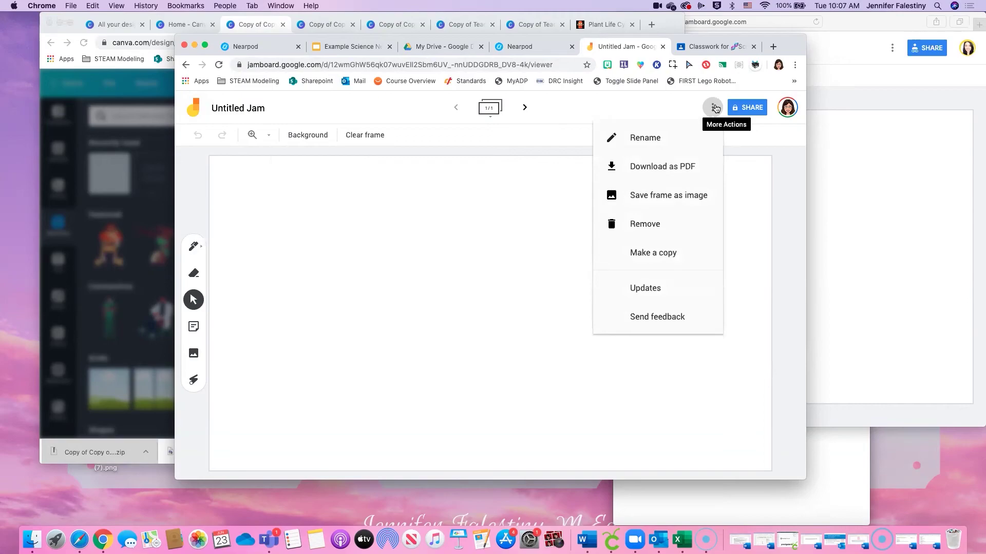
click(419, 120)
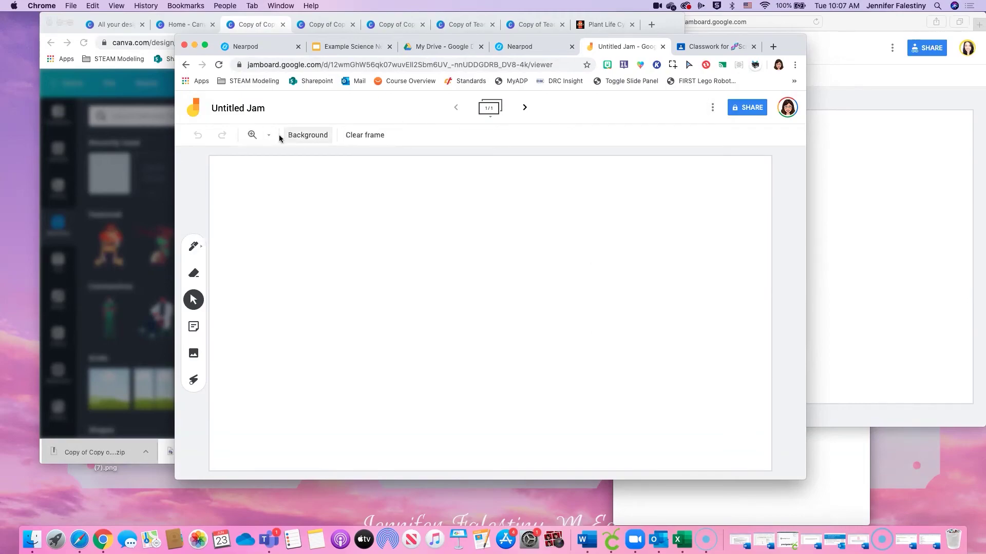
click(268, 136)
click(433, 130)
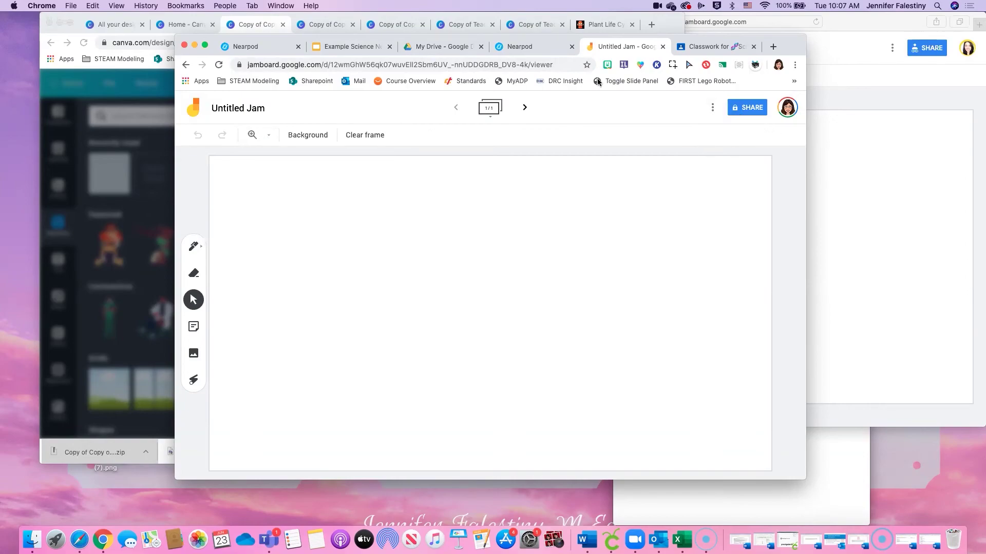
- Switch to Canva, open the "Copy of Copy of Observation Notes (Portrait)" design and look through its pages
click(176, 24)
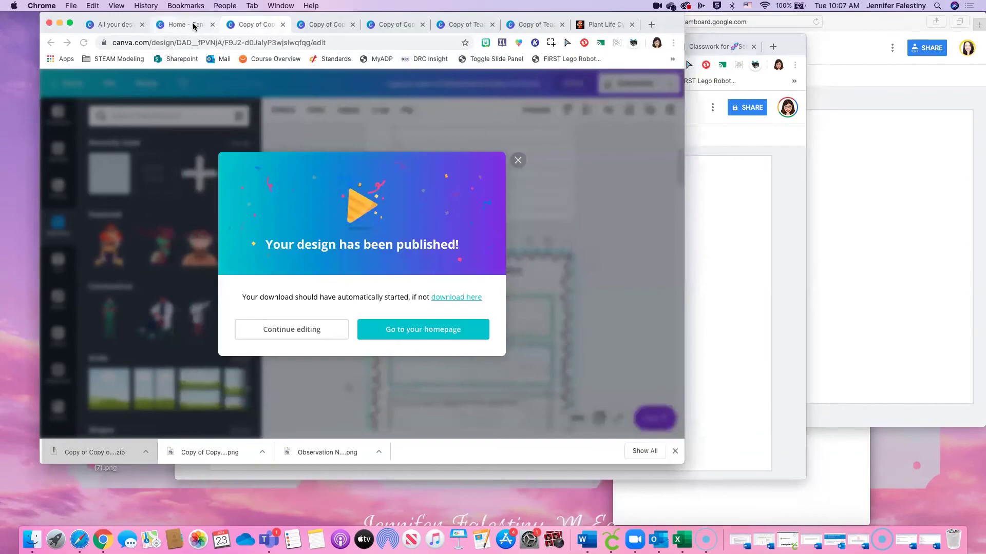
click(252, 218)
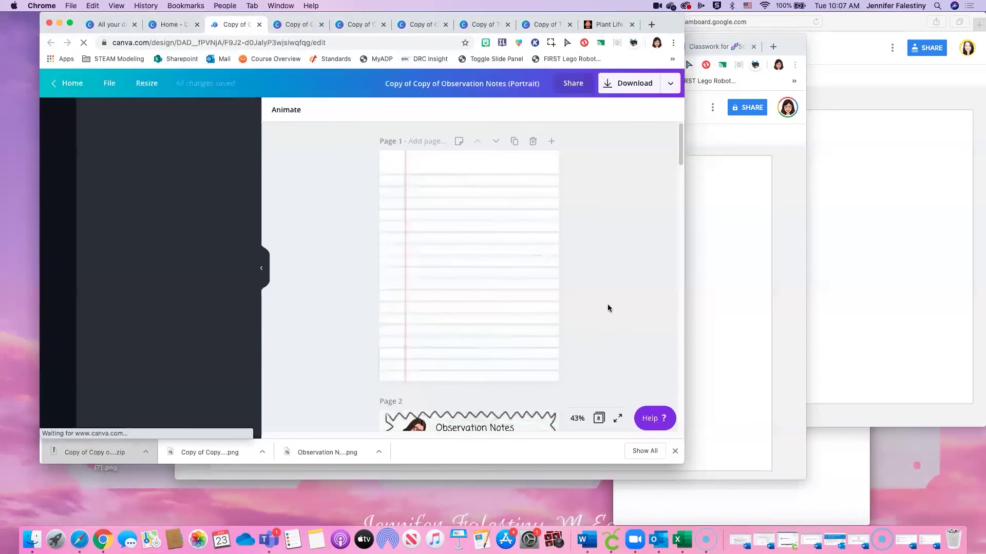
scroll(553, 299, down, 15)
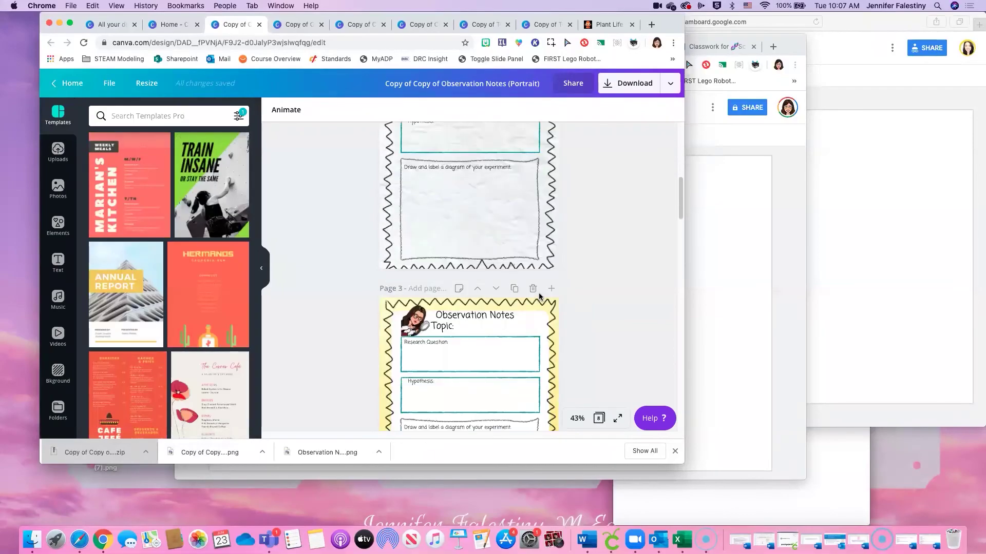
scroll(539, 296, up, 20)
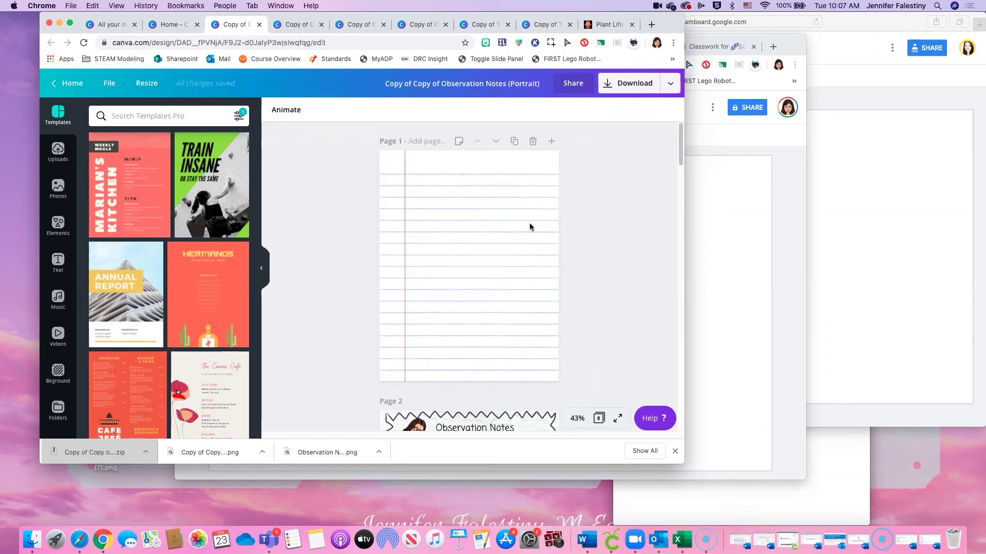
- Select and copy all the elements on page 2 of the Observation Notes design
scroll(531, 230, down, 5)
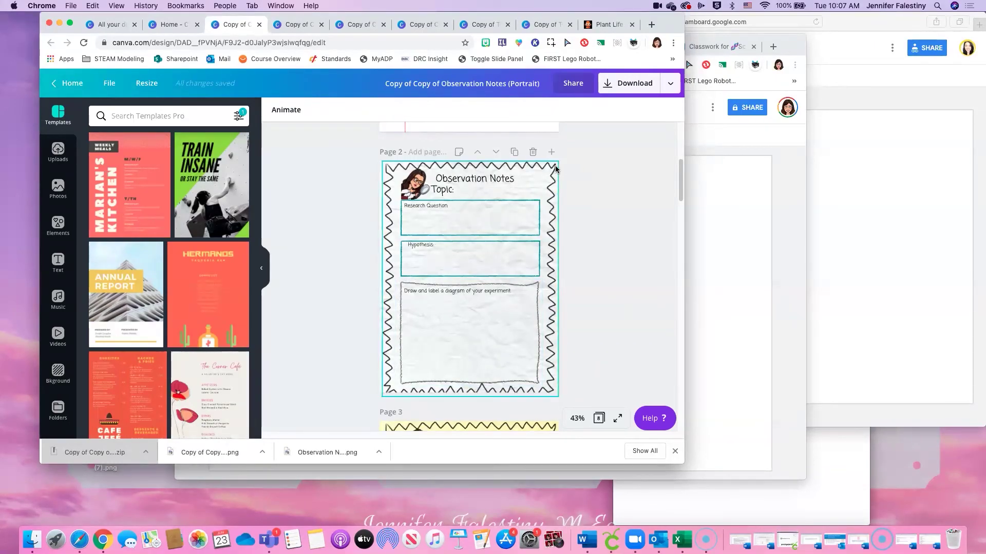
click(537, 181)
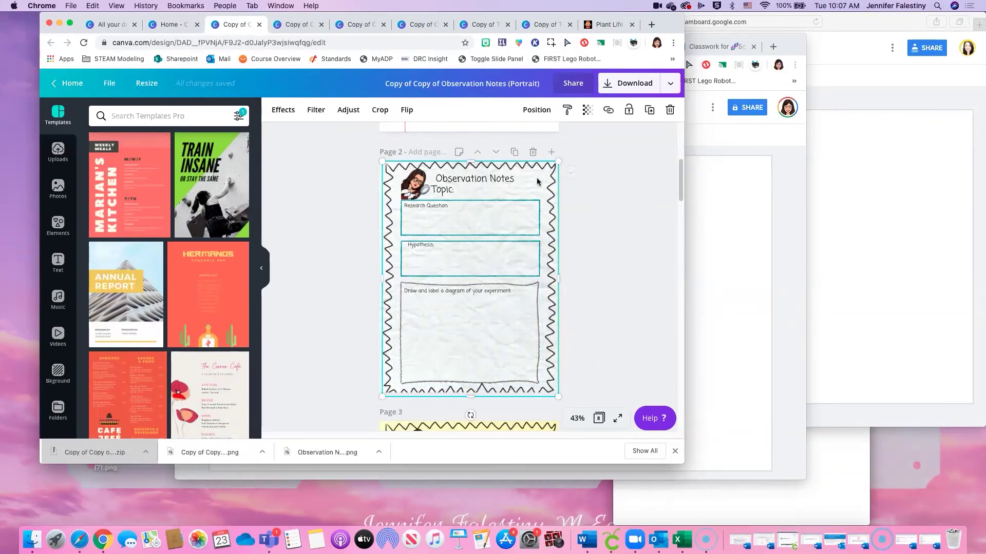
click(595, 252)
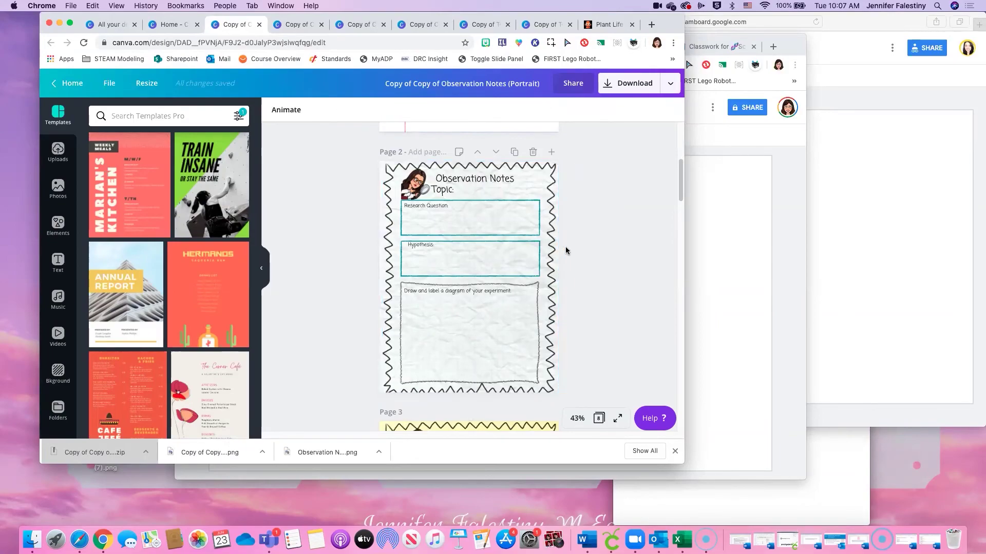
key(super+a)
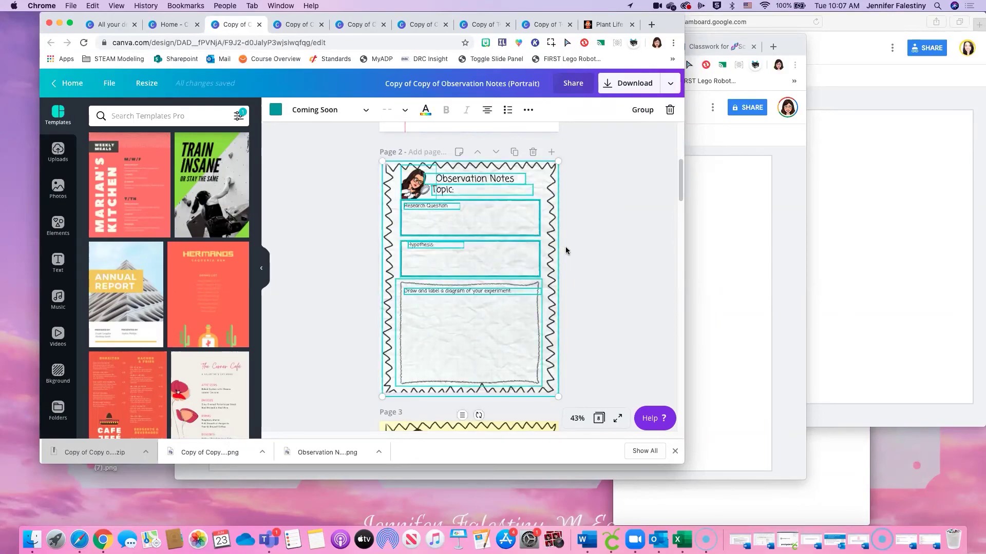
- Create a new 1920 × 1080 px Presentation design and paste the copied Observation Notes elements onto its blank page
click(78, 90)
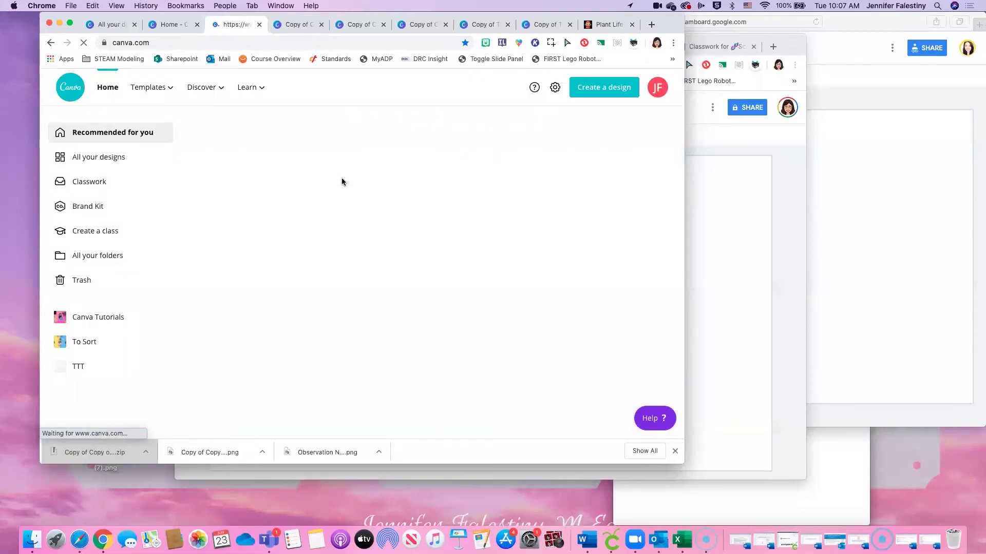
click(595, 91)
click(524, 196)
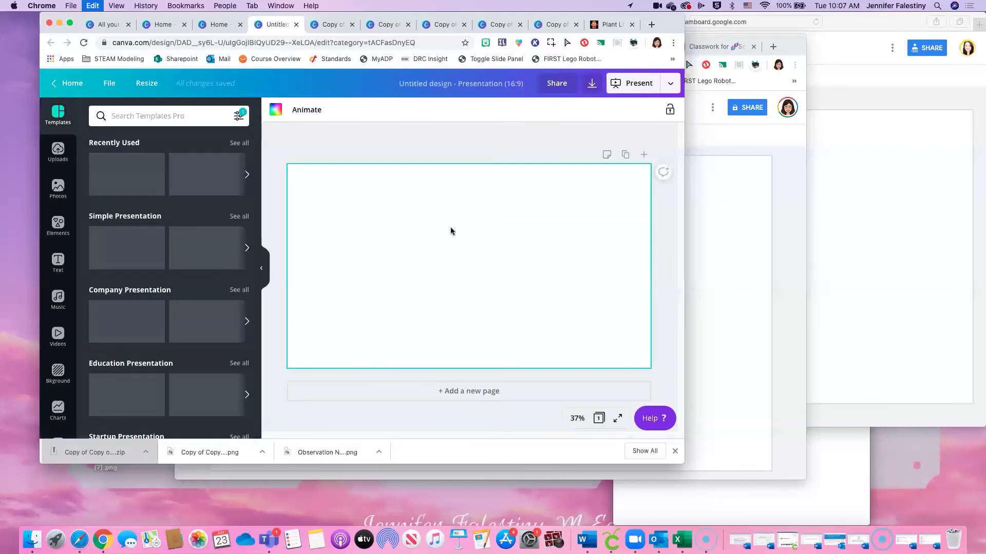
key(super+v)
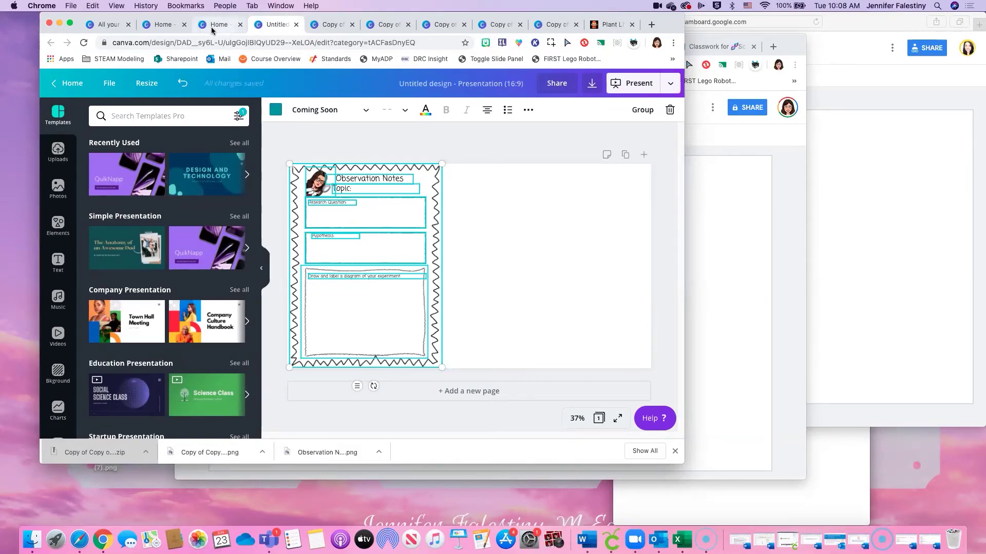
click(585, 241)
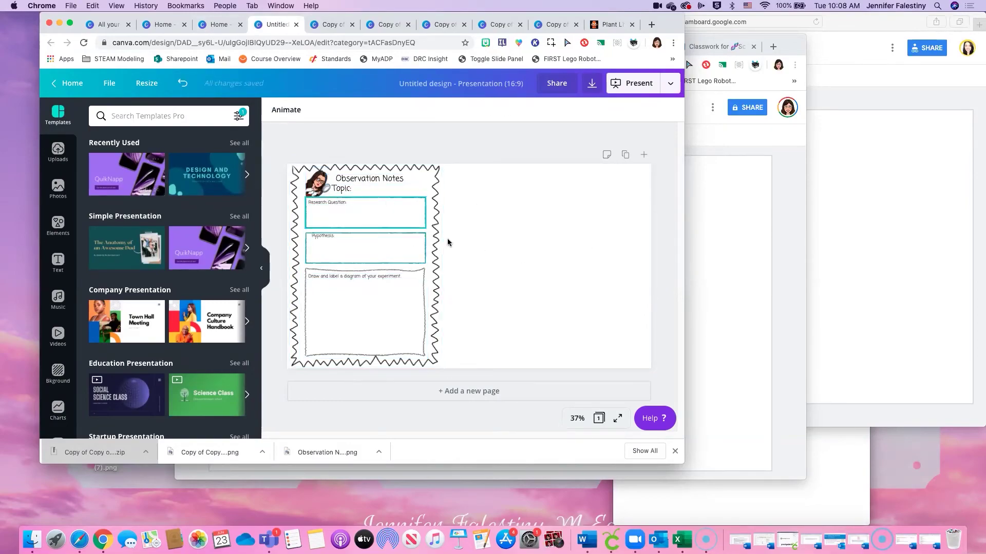
- Return to the already open Observation Notes (Portrait) design, dismiss its published message and bring page 2 into view with nothing selected
click(211, 25)
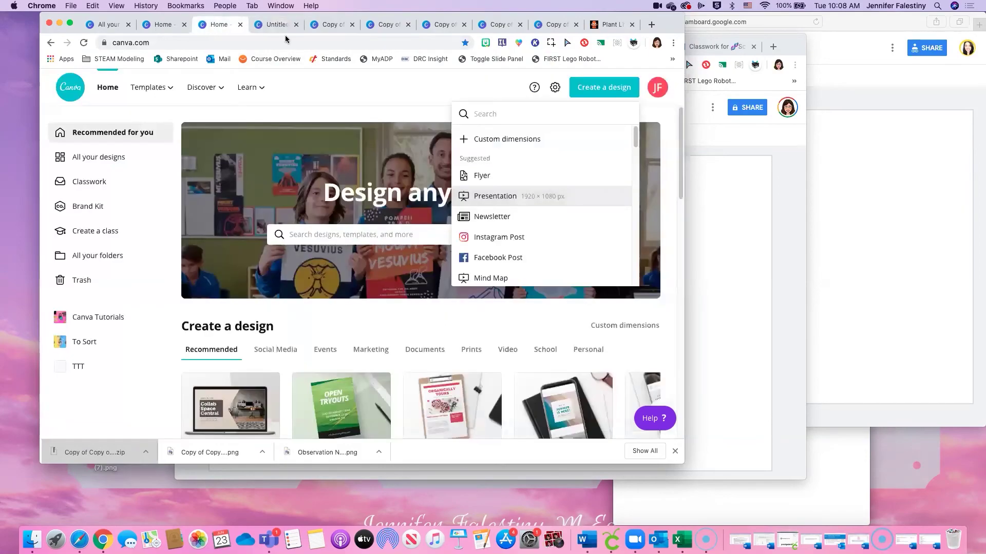
click(333, 25)
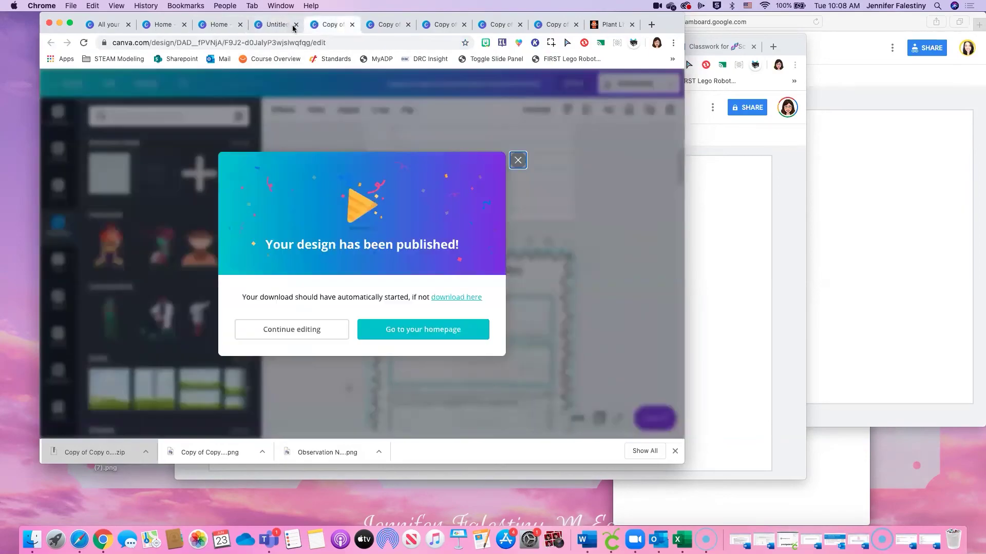
click(518, 160)
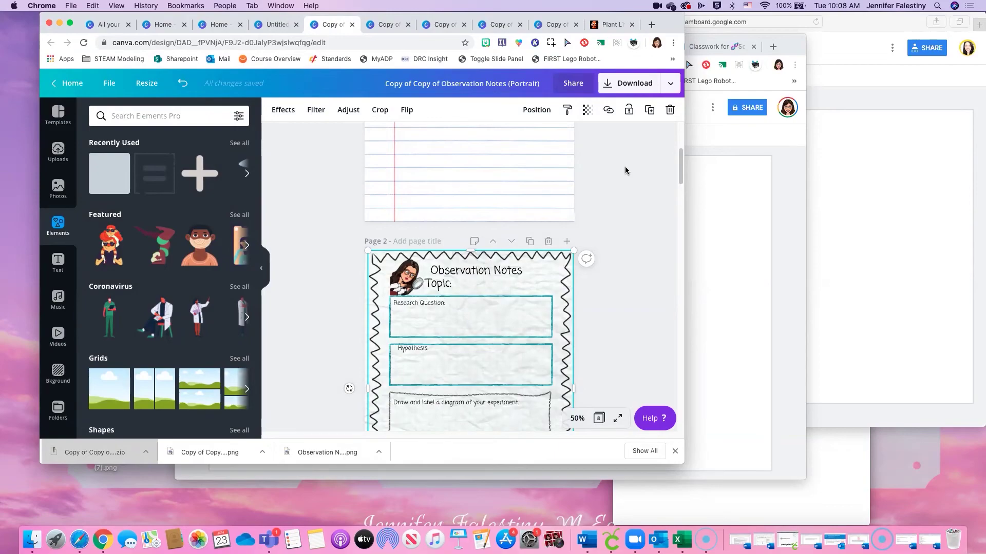
scroll(627, 156, down, 3)
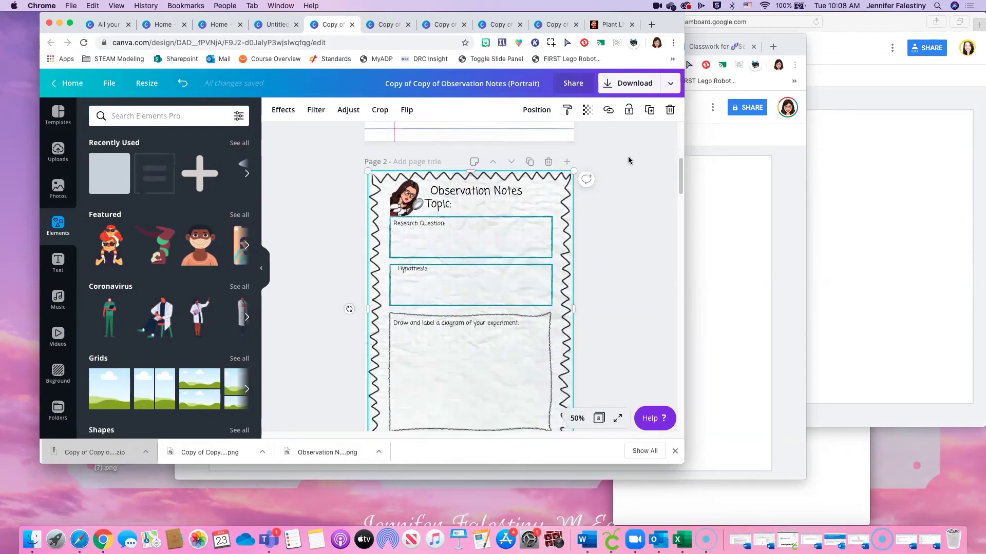
click(628, 160)
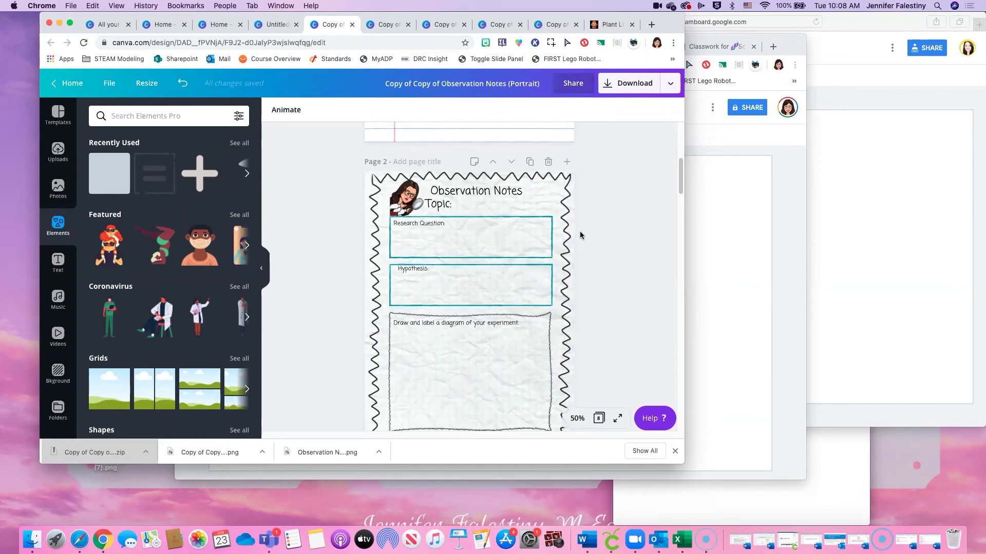
scroll(573, 238, down, 1)
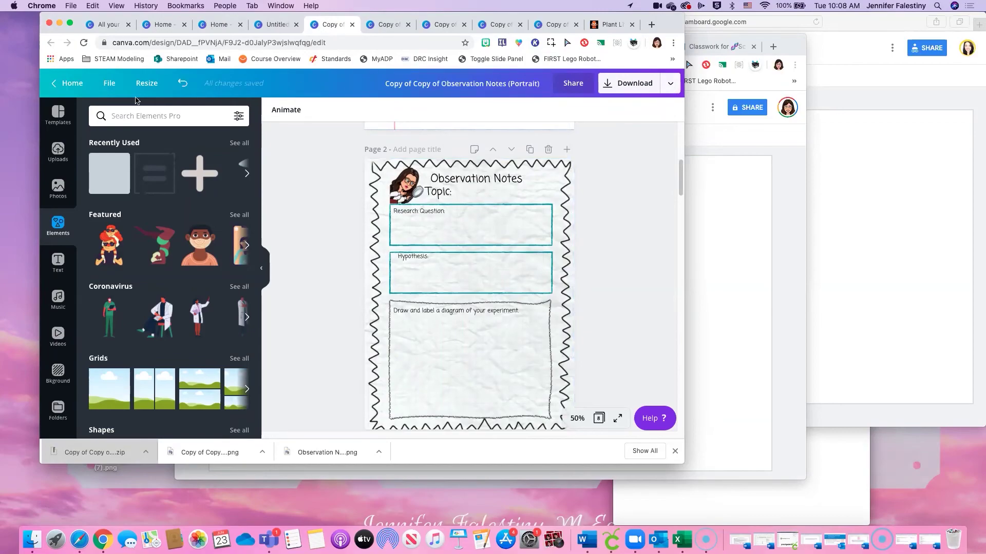
- Resize the Observation Notes design itself to the Presentation format, 1920 × 1080 px, without making a copy
click(148, 84)
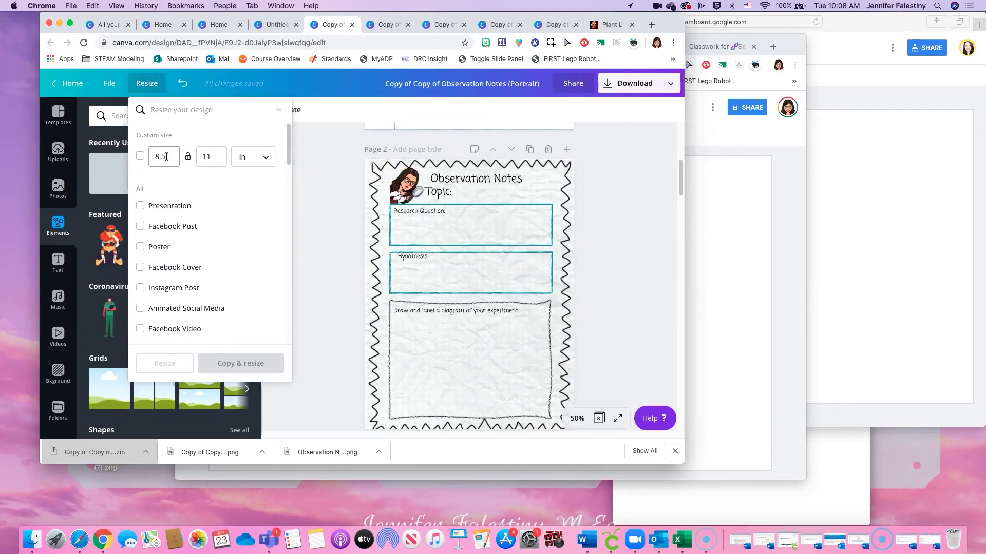
click(143, 207)
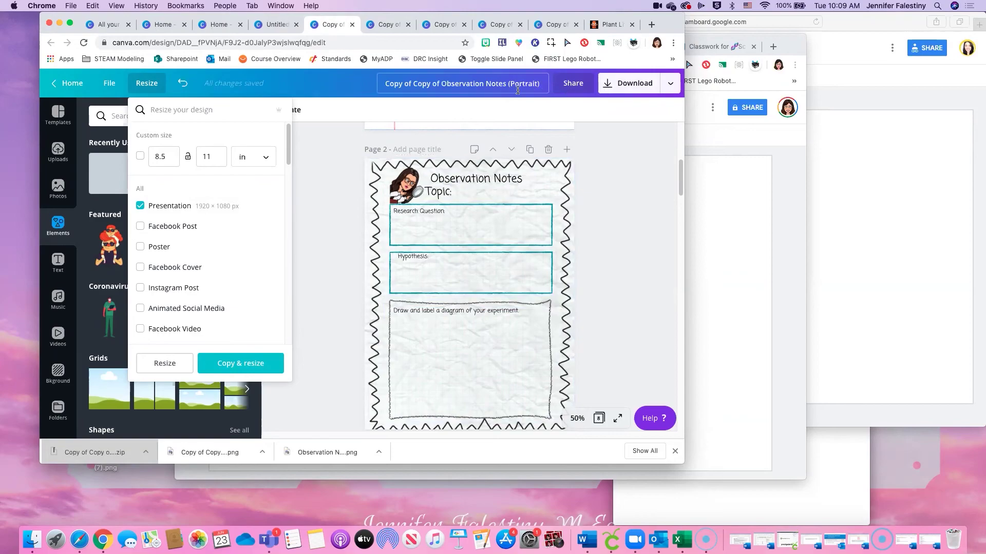
click(175, 363)
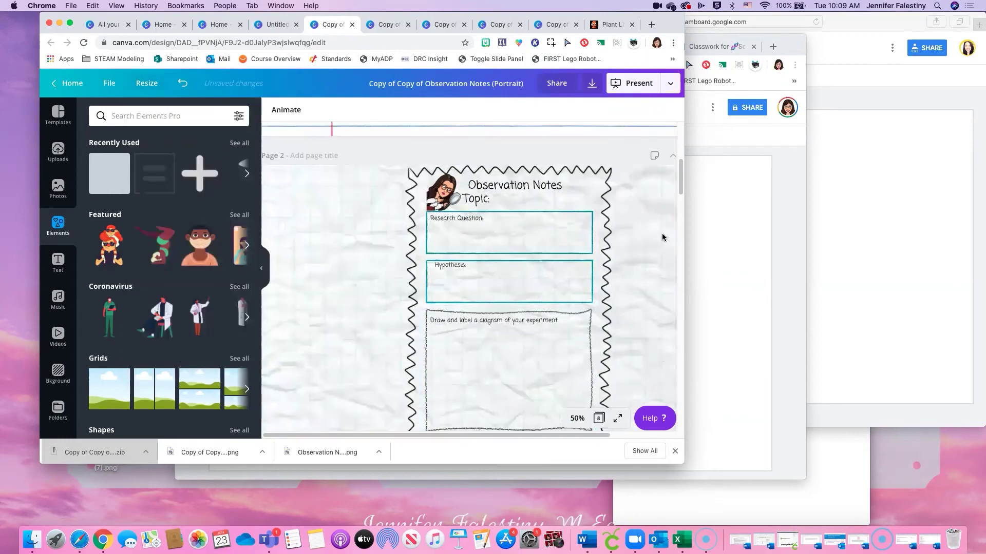
- Expand the browser window to full screen and set the canvas zoom to 50% so page 2 is shown whole
click(577, 418)
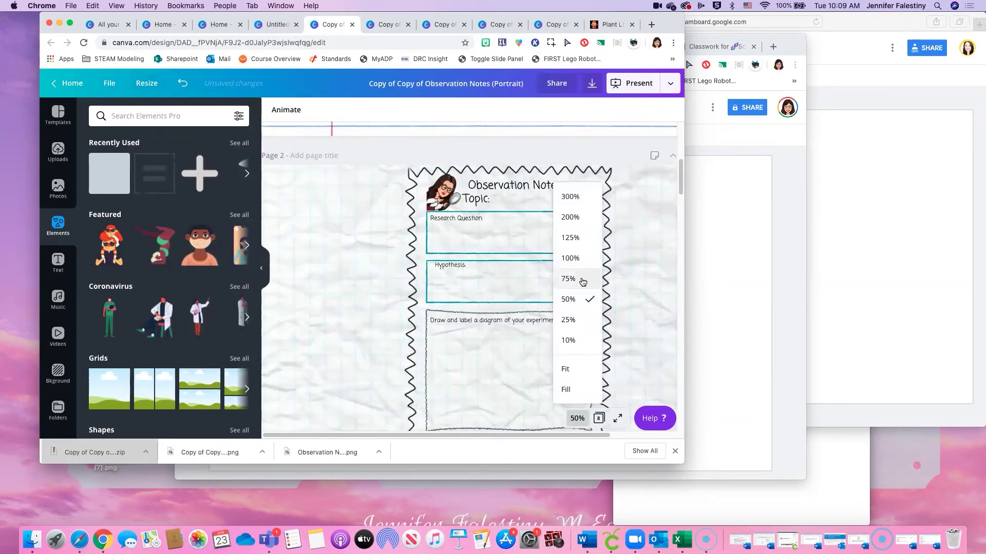
click(585, 279)
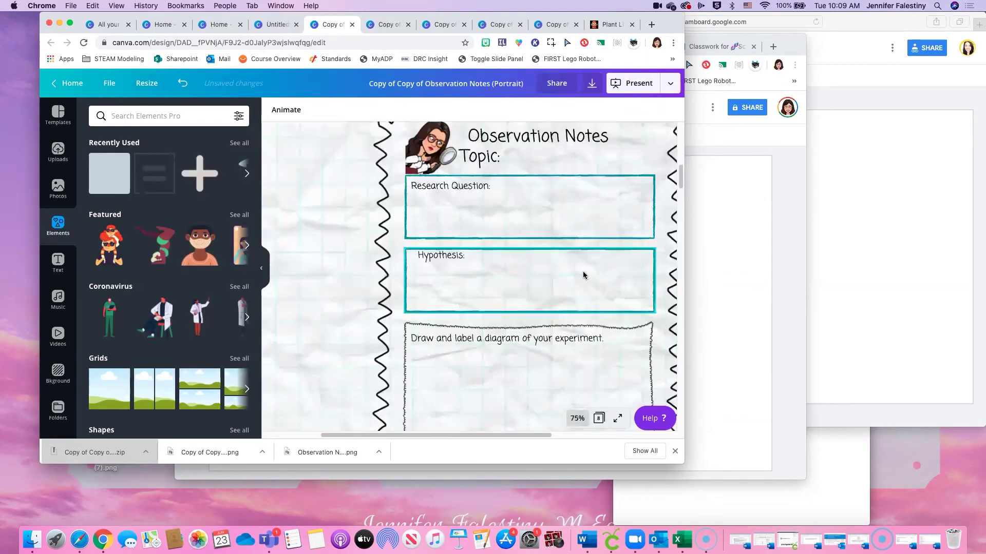
click(577, 418)
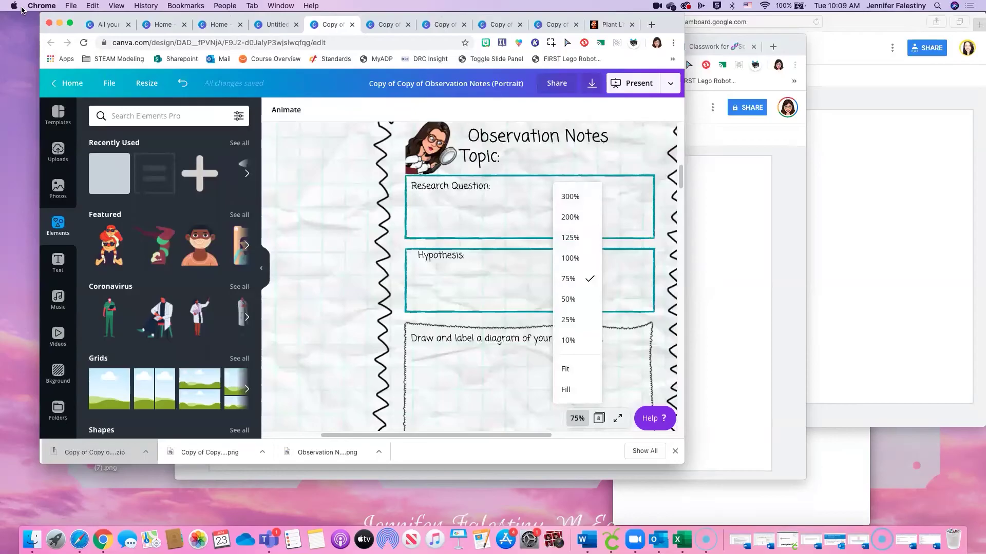
click(70, 25)
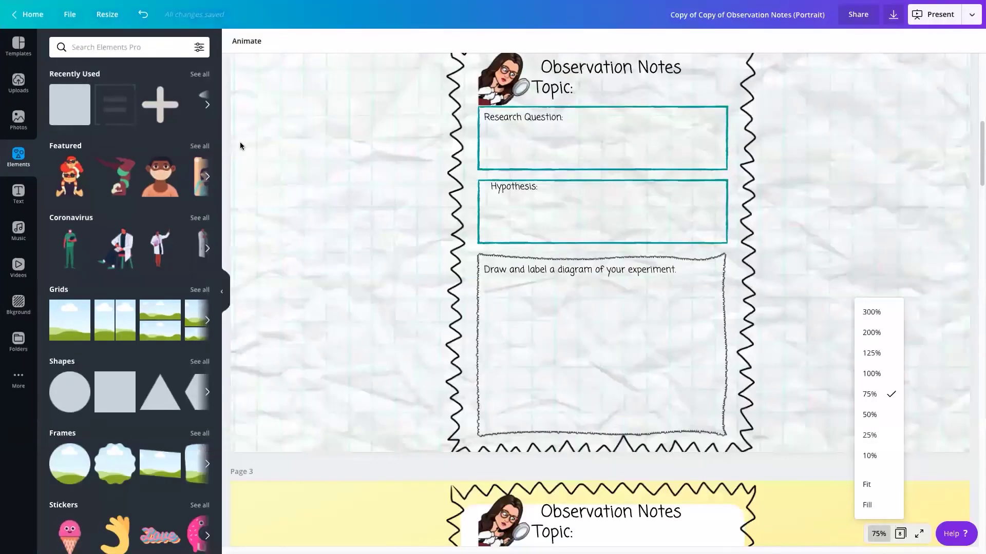
click(883, 374)
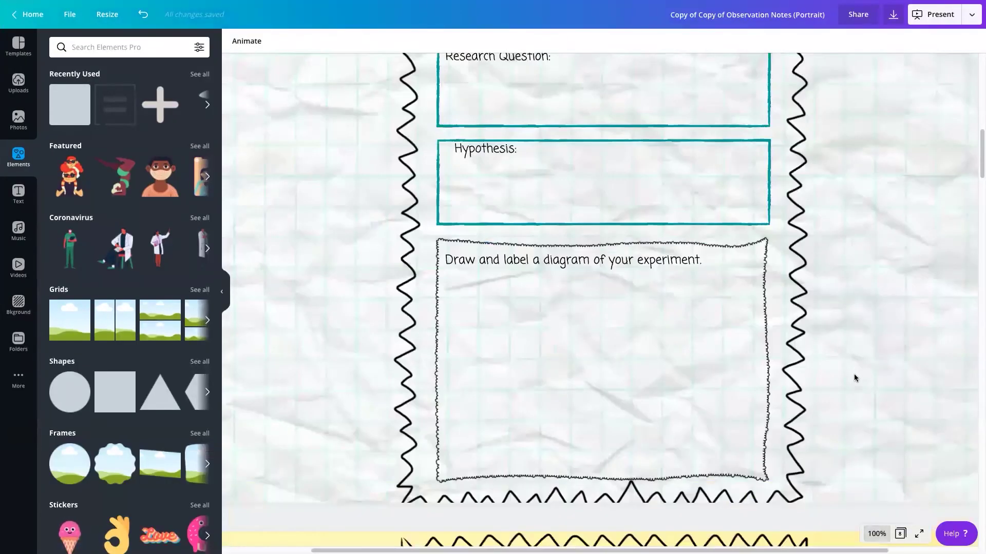
scroll(794, 347, down, 1)
click(876, 534)
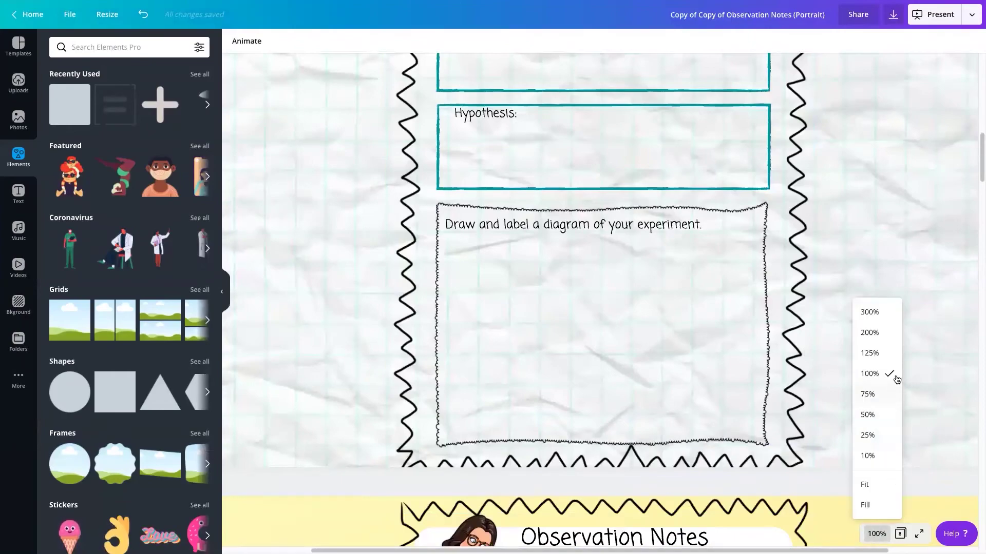
click(874, 396)
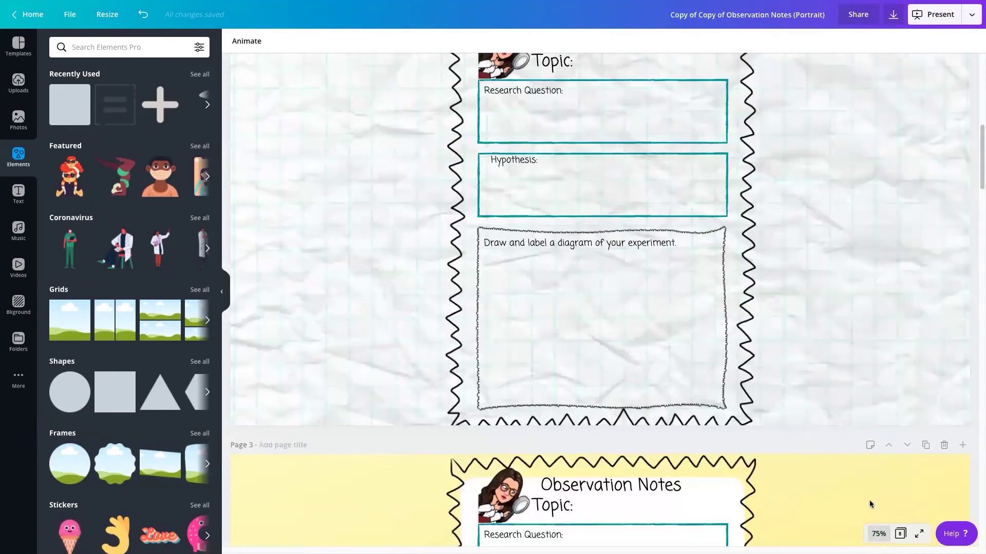
click(878, 534)
click(883, 414)
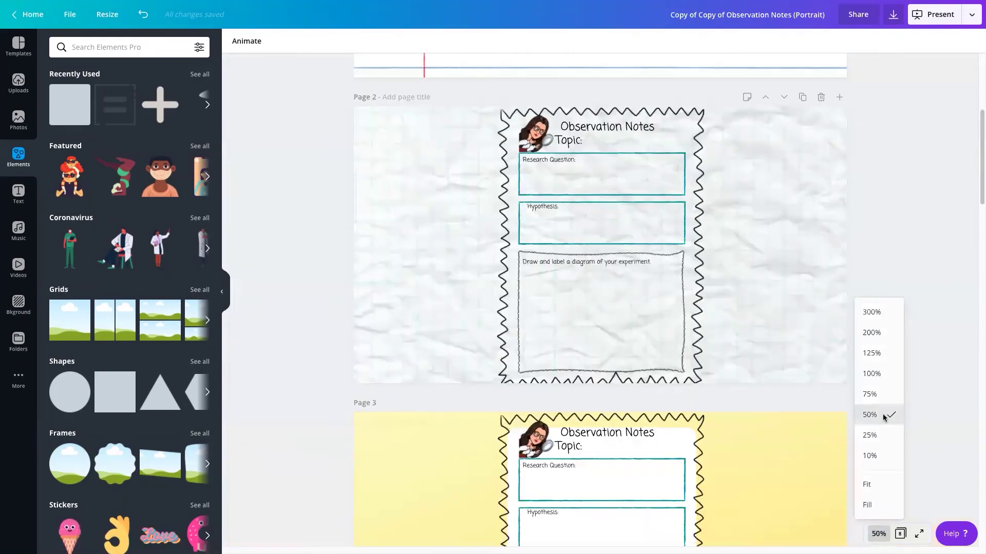
- Rotate page 2's zigzag border 90° to landscape and enlarge it to span the full page width
click(503, 169)
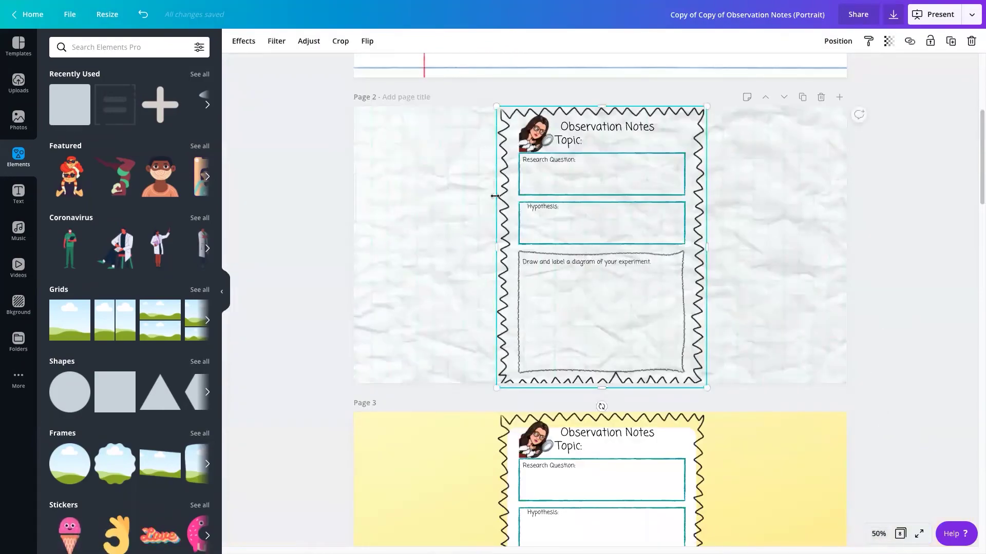
drag(602, 407, 760, 248)
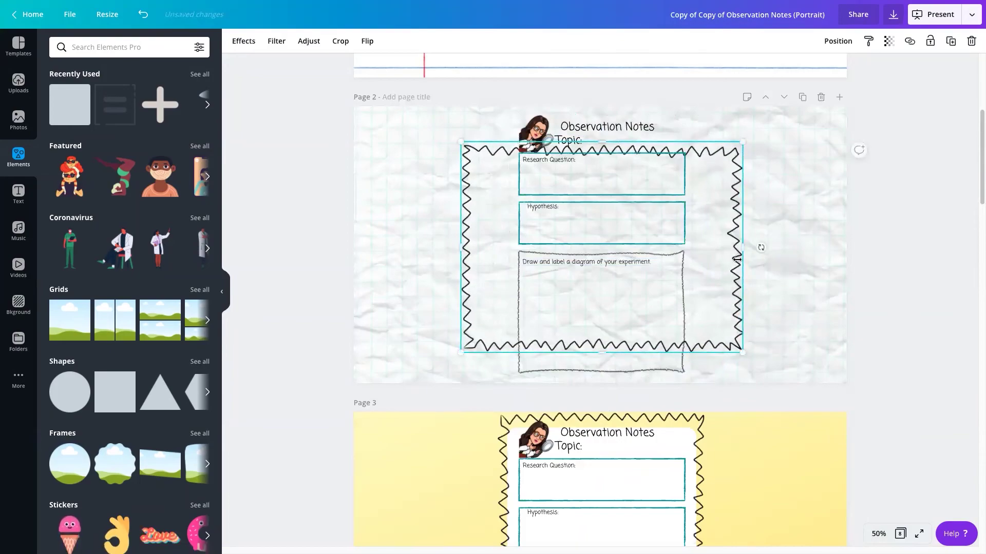
drag(637, 244, 535, 213)
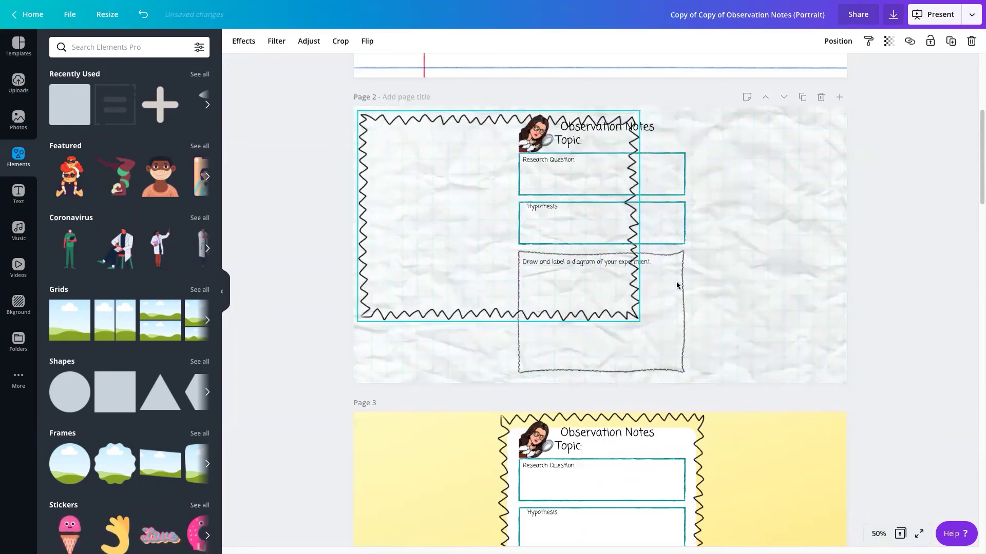
mouse_move(640, 322)
mouse_down()
mouse_move(743, 350)
mouse_move(746, 336)
mouse_up()
mouse_move(731, 250)
mouse_down()
mouse_move(854, 245)
mouse_move(842, 246)
mouse_up()
drag(831, 281, 832, 281)
mouse_move(828, 119)
mouse_down()
mouse_move(860, 103)
mouse_move(852, 107)
mouse_up()
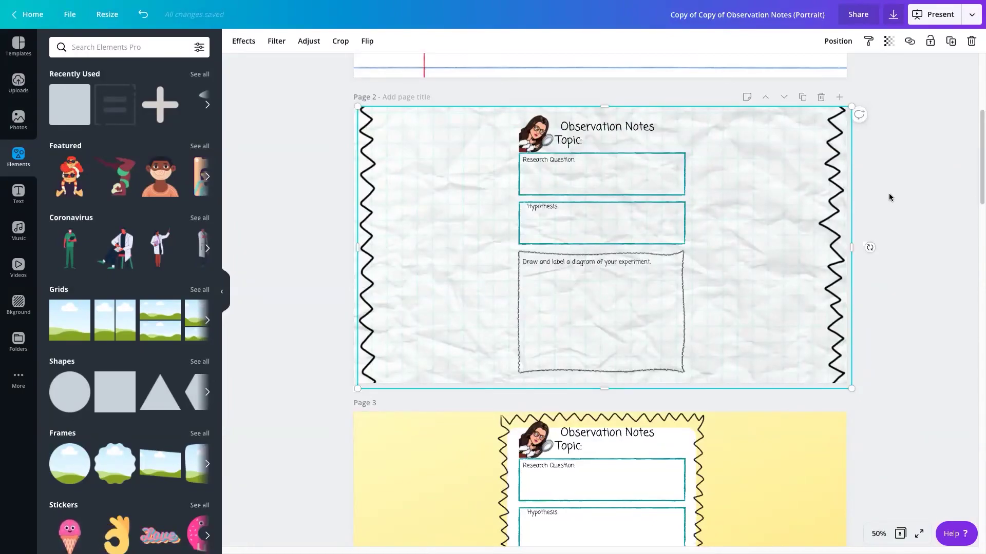
click(907, 206)
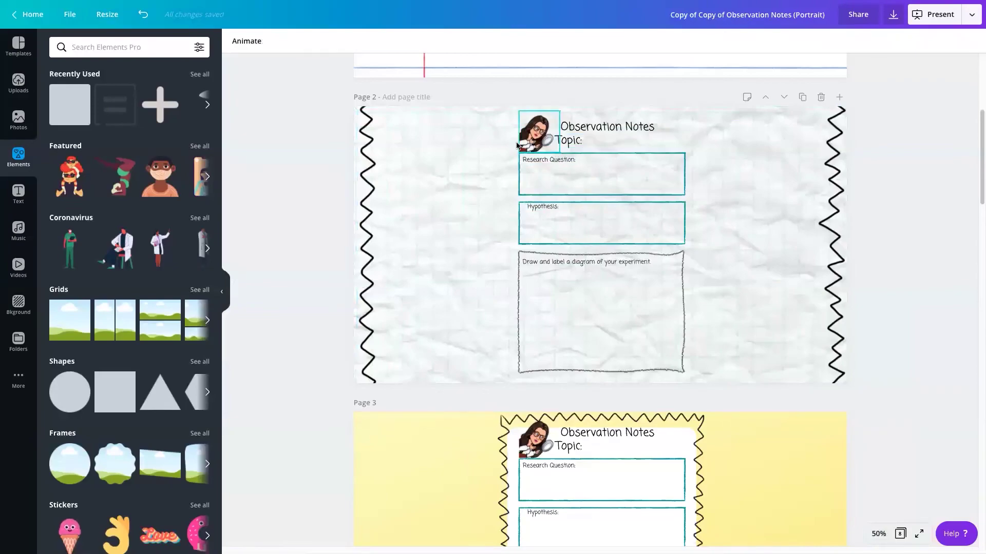
- Shift the zigzag border slightly to centre it across page 2 and open its layer order and alignment options
drag(504, 170, 502, 169)
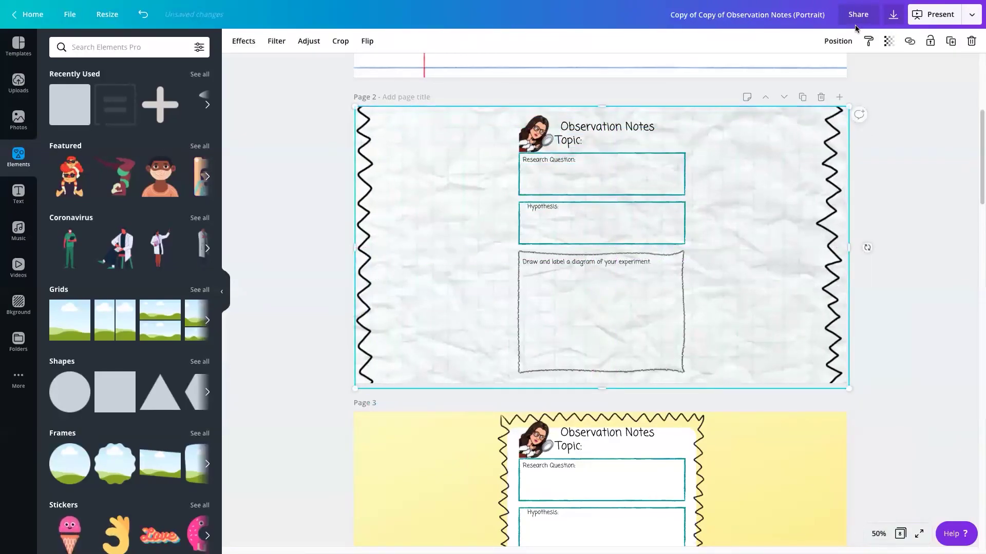
click(838, 41)
click(925, 242)
click(842, 192)
click(838, 41)
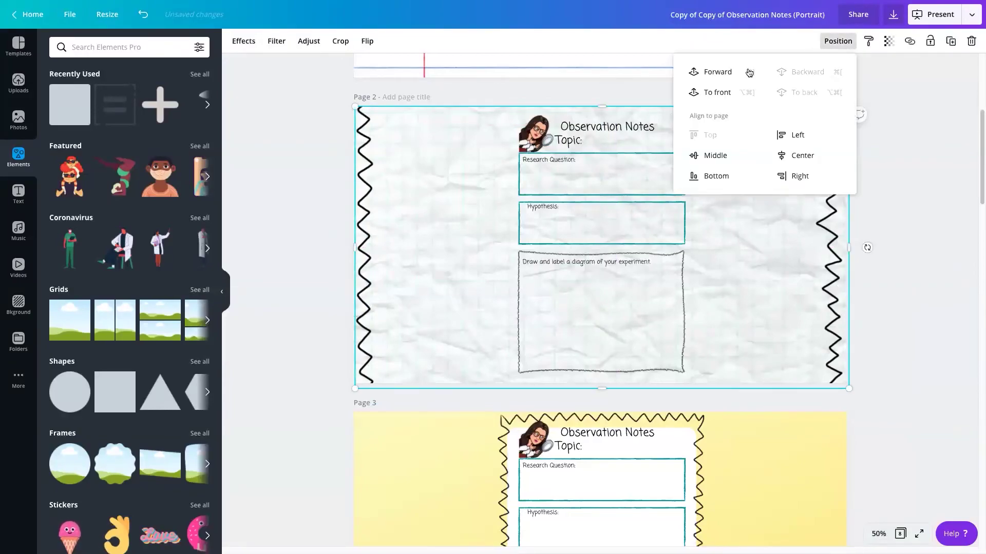
click(695, 90)
- Enlarge page 2's two teal answer boxes together to about 1073 × 593 and move them near the border's left side
click(557, 220)
shift+click(573, 188)
shift+click(566, 297)
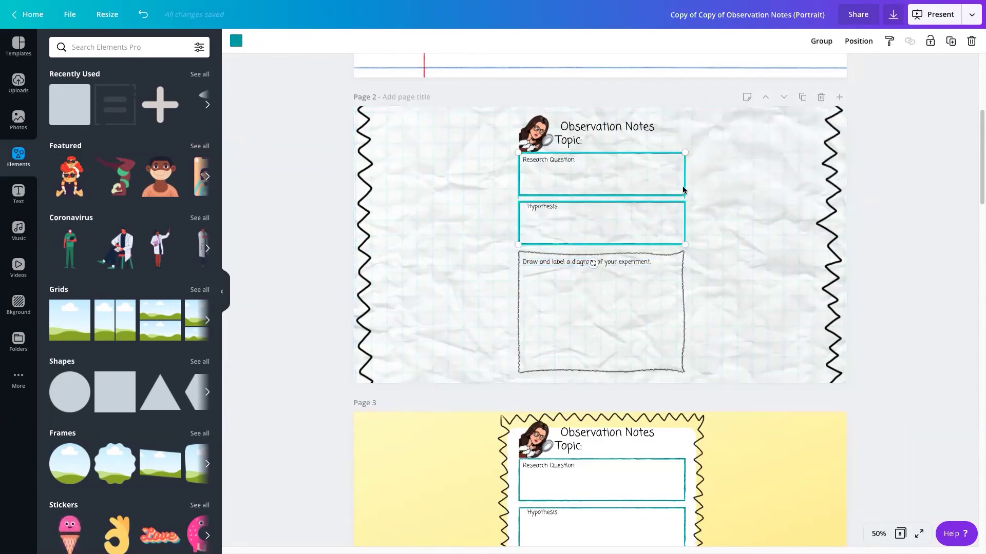
drag(686, 244, 793, 304)
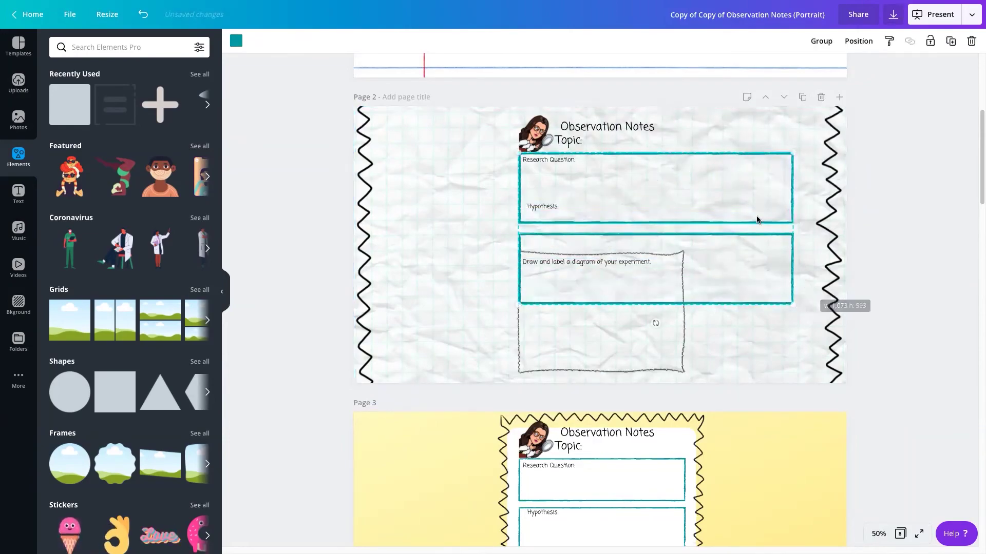
drag(746, 213, 625, 211)
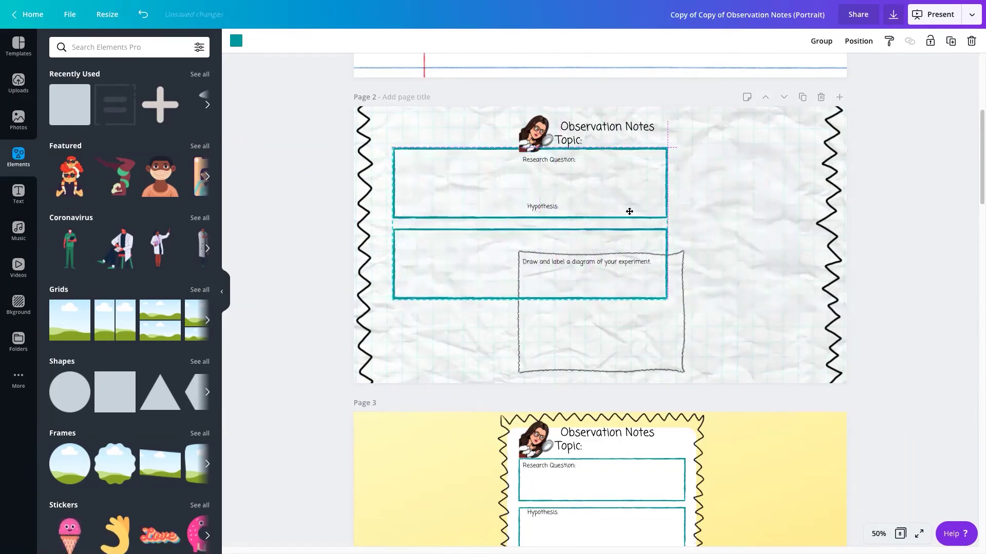
- Widen each teal answer box on page 2 individually so both reach close to the zigzag border's right side
click(673, 191)
click(654, 190)
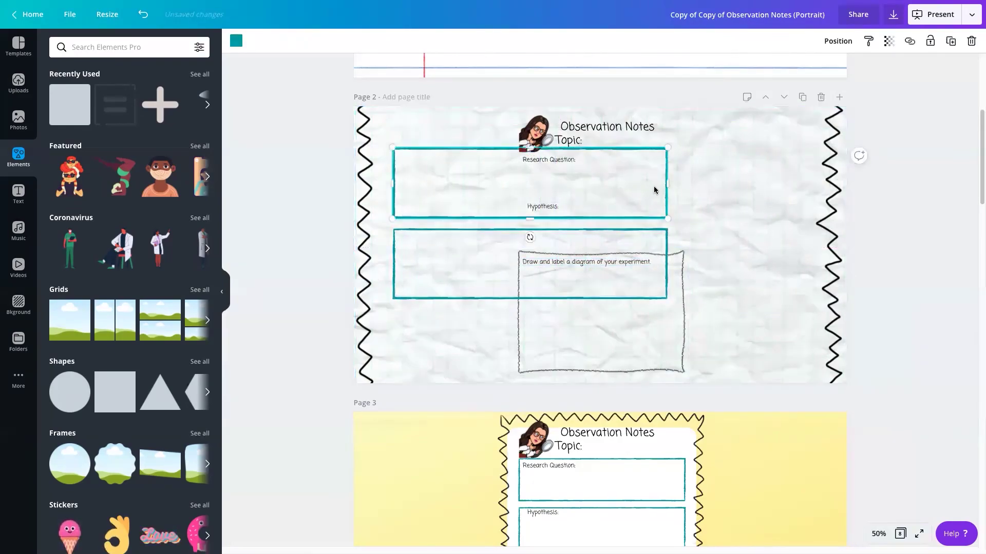
drag(746, 178, 807, 180)
click(640, 254)
drag(667, 264, 807, 253)
- Select the hand-drawn frame around the experiment diagram area on page 2
click(633, 332)
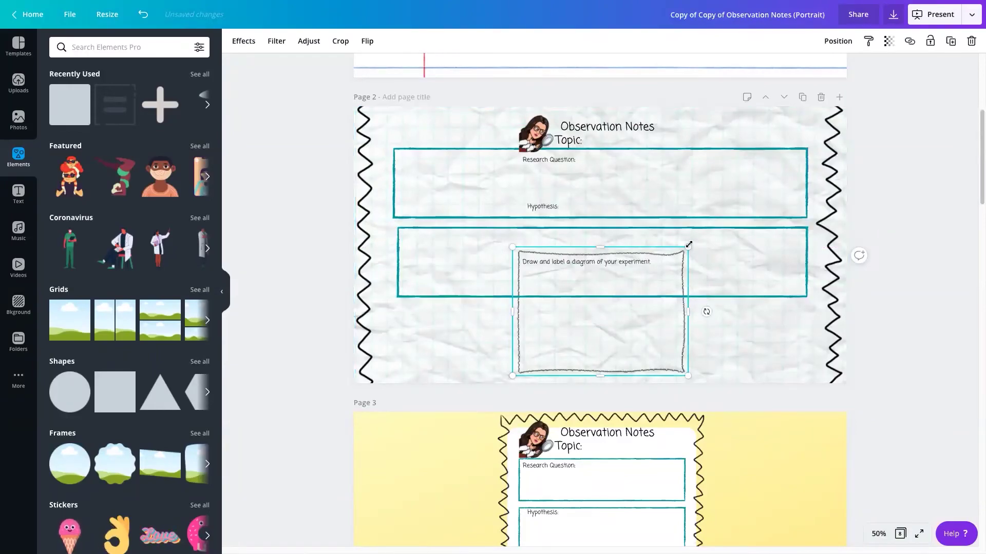
- Delete the hand-sketched black frame around the diagram prompt on page 2
drag(688, 247, 771, 185)
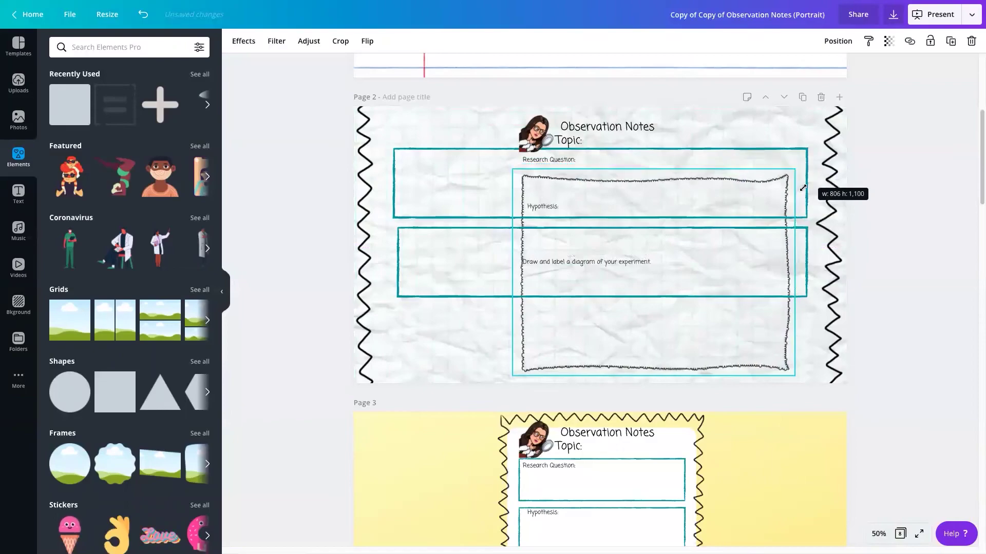
drag(795, 276, 767, 288)
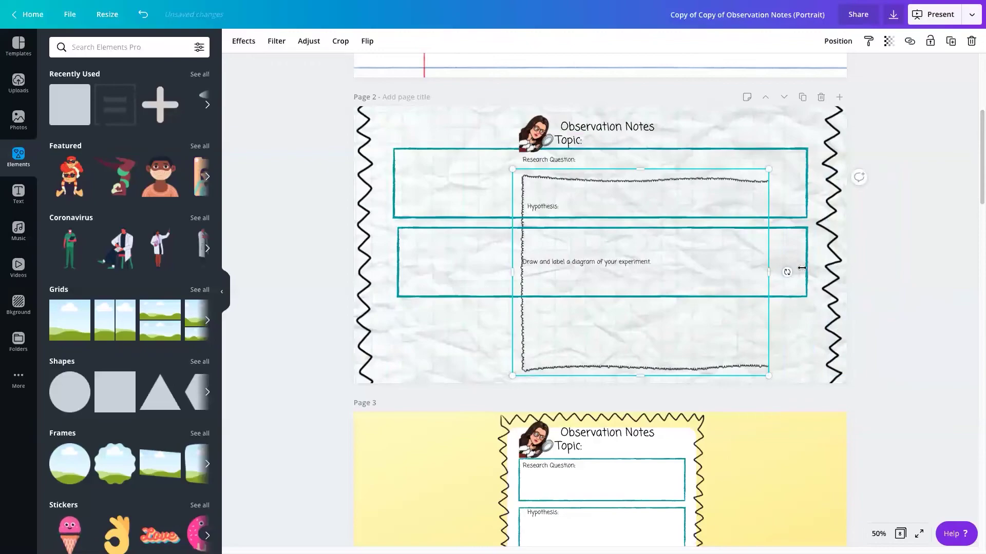
key(Delete)
- Duplicate page 2's lower teal box, place the copy beneath it, and align the three boxes in an evenly spaced stack
click(778, 269)
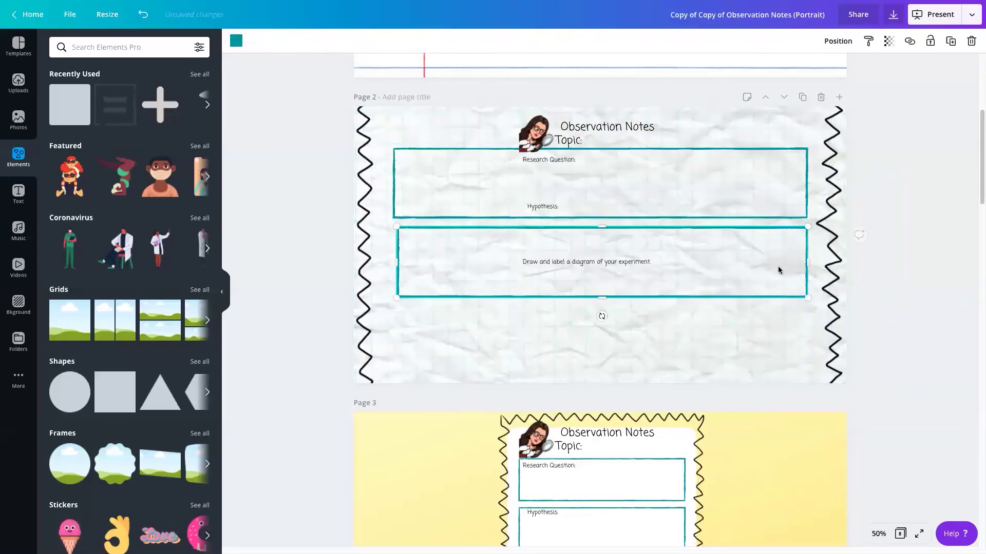
key(ctrl+d)
drag(777, 267, 766, 332)
drag(761, 275, 761, 266)
drag(738, 206, 743, 207)
- Move the Research Question and Hypothesis labels into the left corners of the first and second boxes, and the diagram prompt to the page's upper right
drag(556, 159, 442, 155)
click(540, 205)
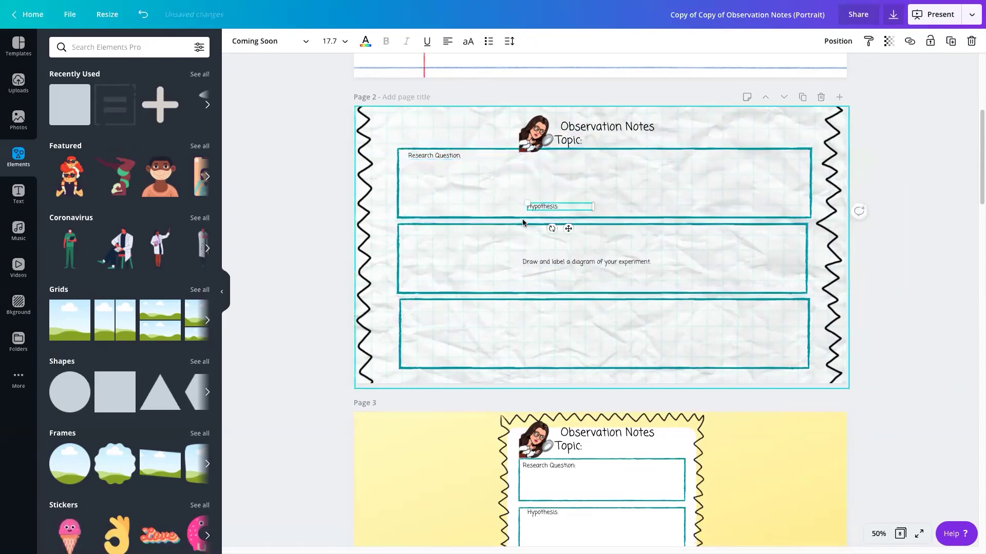
mouse_move(557, 206)
mouse_down()
mouse_move(455, 240)
mouse_move(439, 235)
mouse_up()
mouse_move(550, 261)
mouse_down()
mouse_move(479, 306)
mouse_move(650, 243)
mouse_move(662, 185)
mouse_move(691, 187)
mouse_move(690, 169)
mouse_up()
- Narrow the Research Question and Hypothesis boxes so they span only the left half of page 2
click(807, 185)
drag(807, 185, 623, 222)
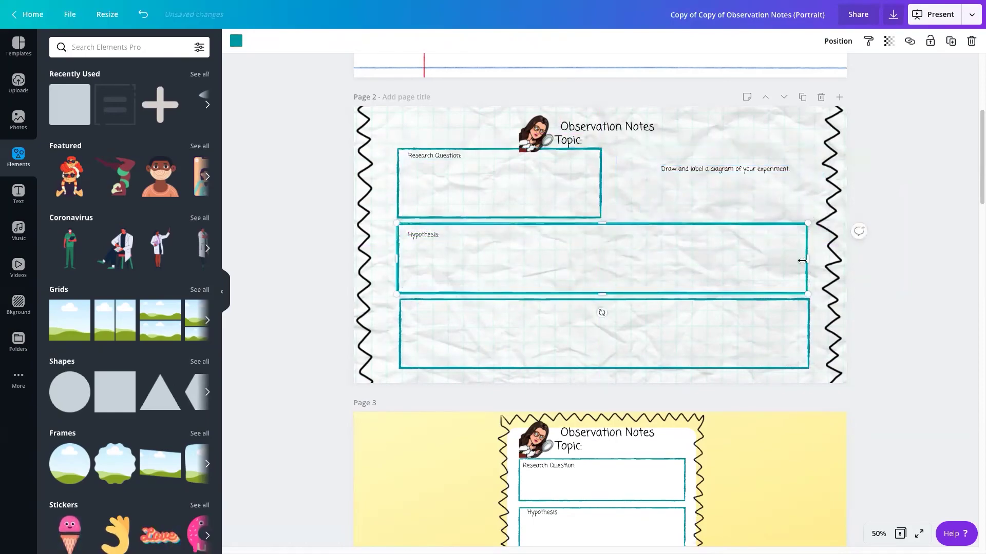
drag(802, 261, 602, 260)
- Move the third teal box to page 2's right half, resize it into a tall box with height 777, and place the diagram prompt above it
drag(619, 306, 760, 207)
drag(930, 221, 748, 246)
drag(849, 239, 761, 220)
drag(558, 219, 616, 219)
drag(715, 255, 699, 364)
drag(724, 168, 719, 149)
drag(713, 183, 716, 164)
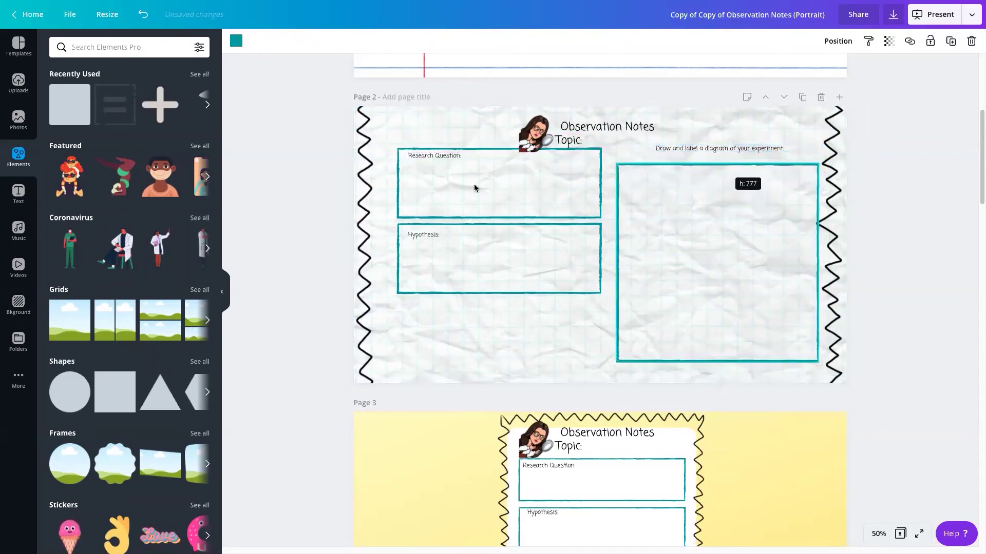
- Move the Research Question and Hypothesis boxes together with their labels lower on page 2
drag(391, 164, 390, 160)
click(434, 156)
shift+click(414, 181)
shift+click(414, 235)
shift+click(421, 231)
drag(442, 282, 441, 320)
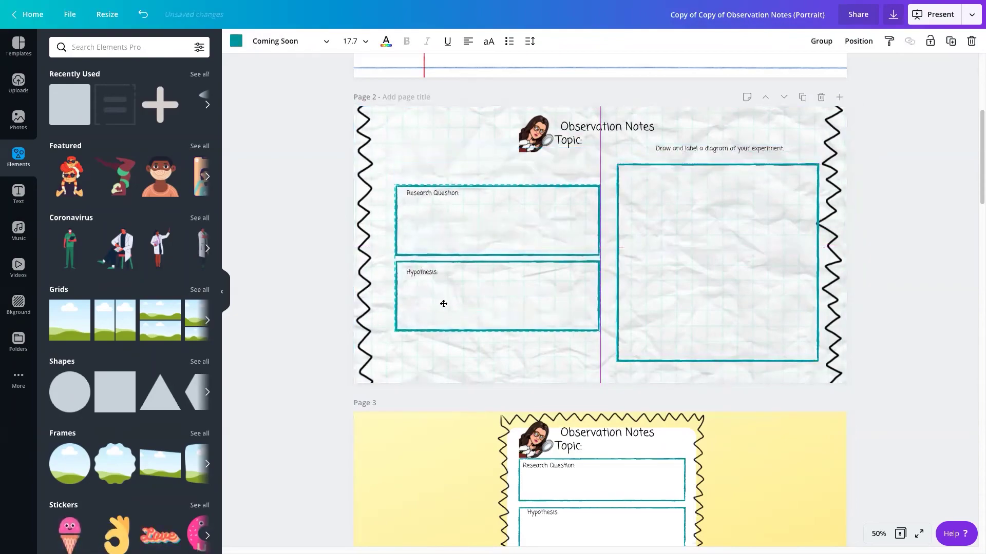
click(958, 234)
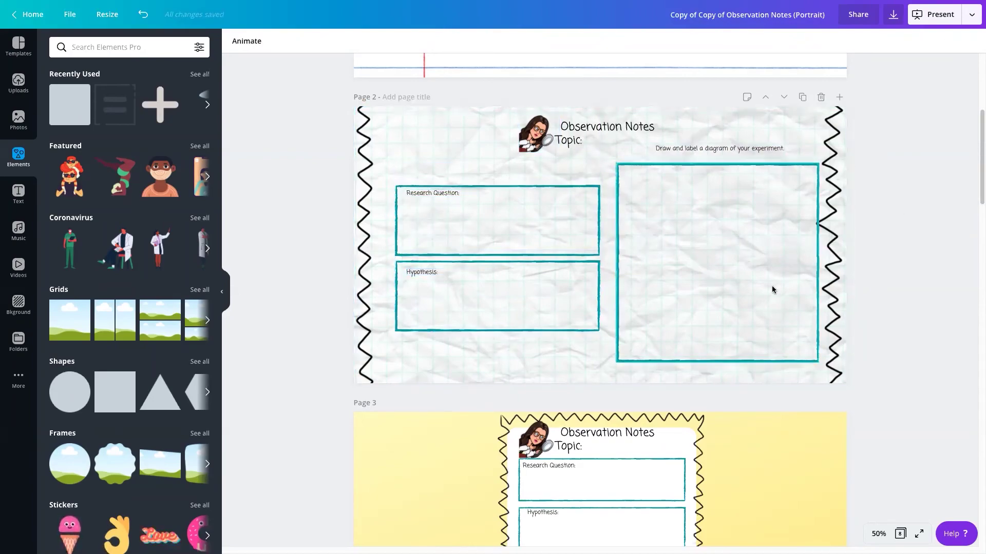
- Duplicate the finished page 2 layout twice
click(884, 22)
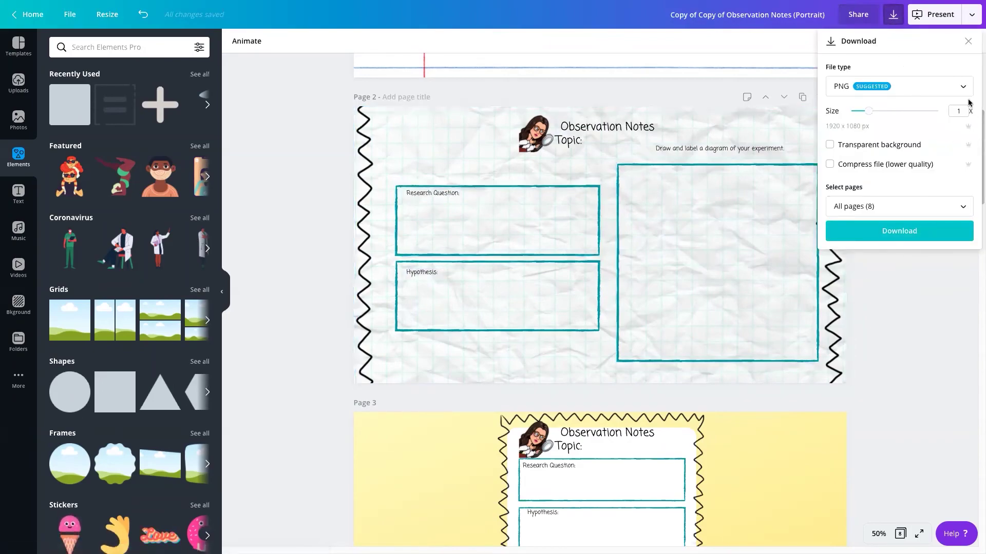
click(902, 371)
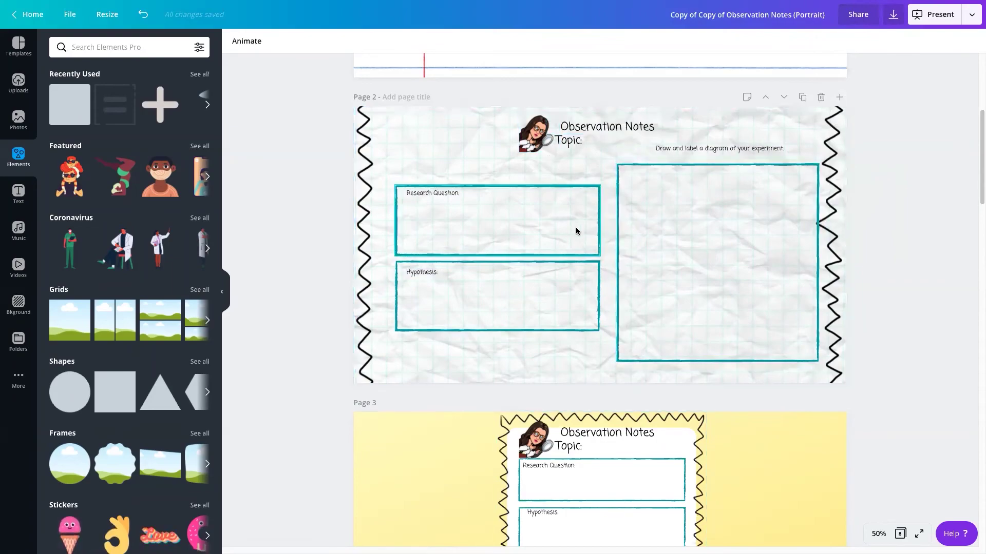
click(802, 97)
click(803, 97)
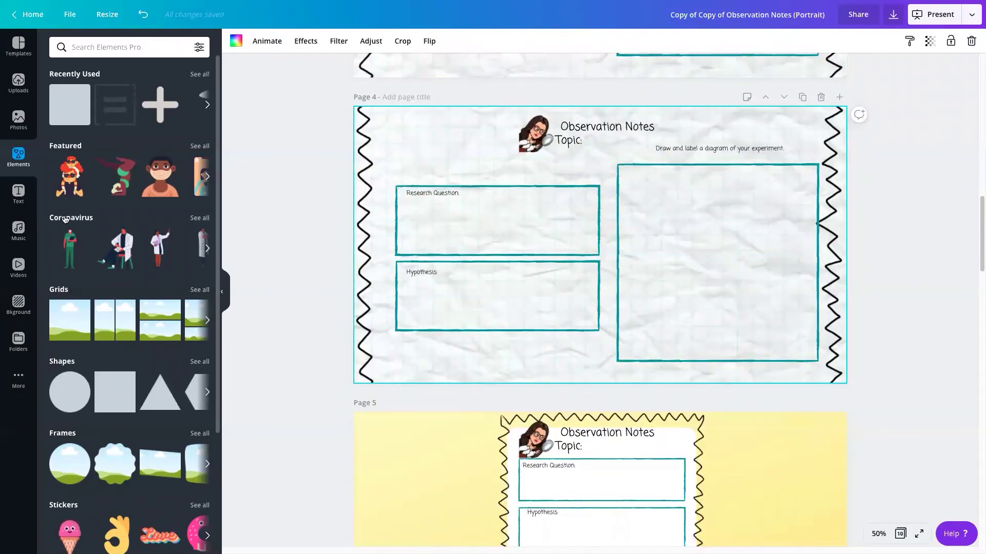
- Clear the christmas background search and apply the yellow gradient background to page 4
click(19, 306)
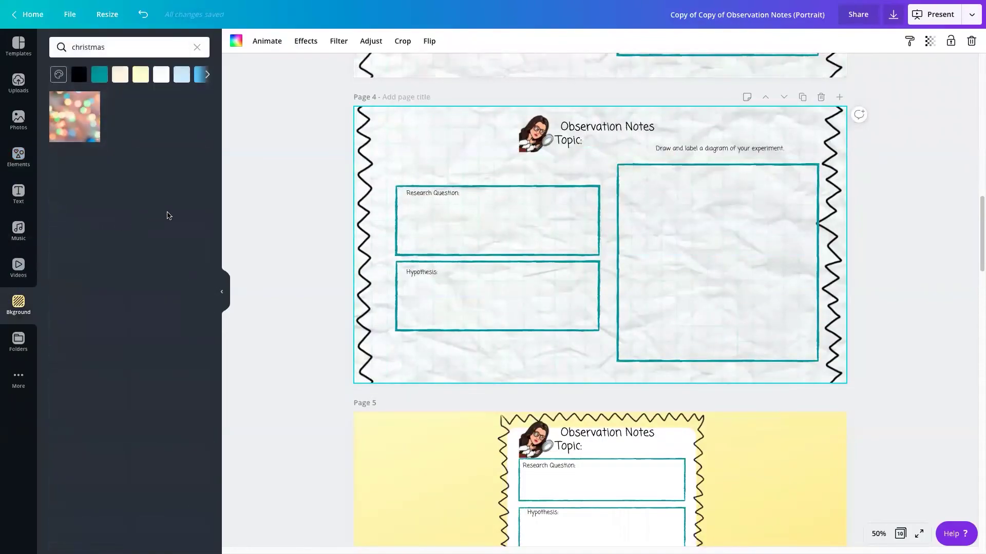
click(197, 50)
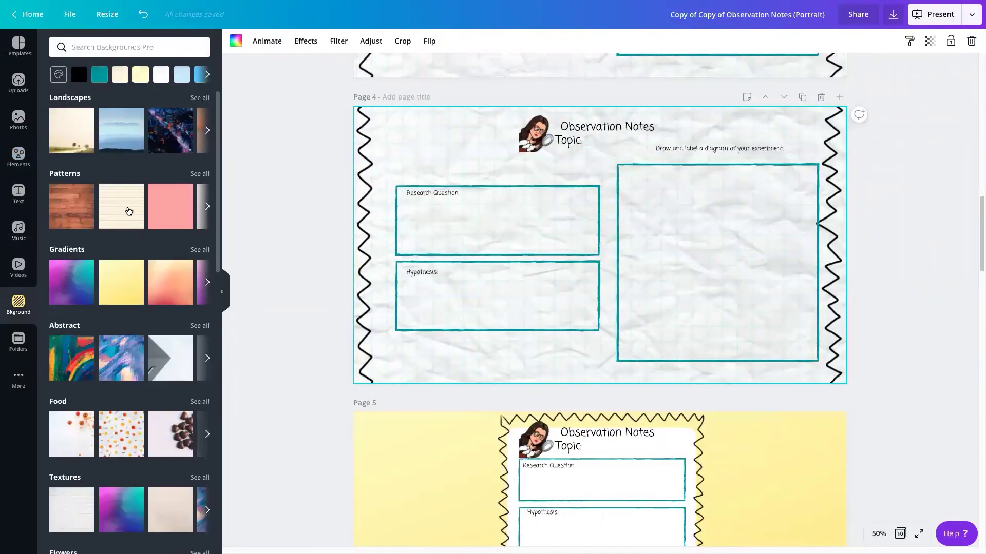
drag(128, 264, 363, 136)
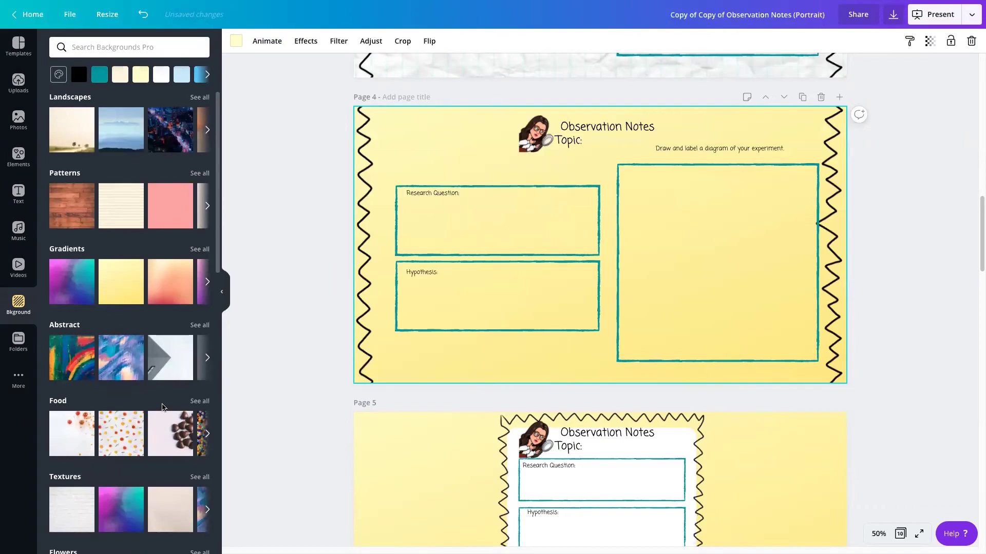
- Shift the zigzag border on page 5 to the left of the white notes panel
scroll(461, 208, up, 3)
scroll(464, 209, down, 5)
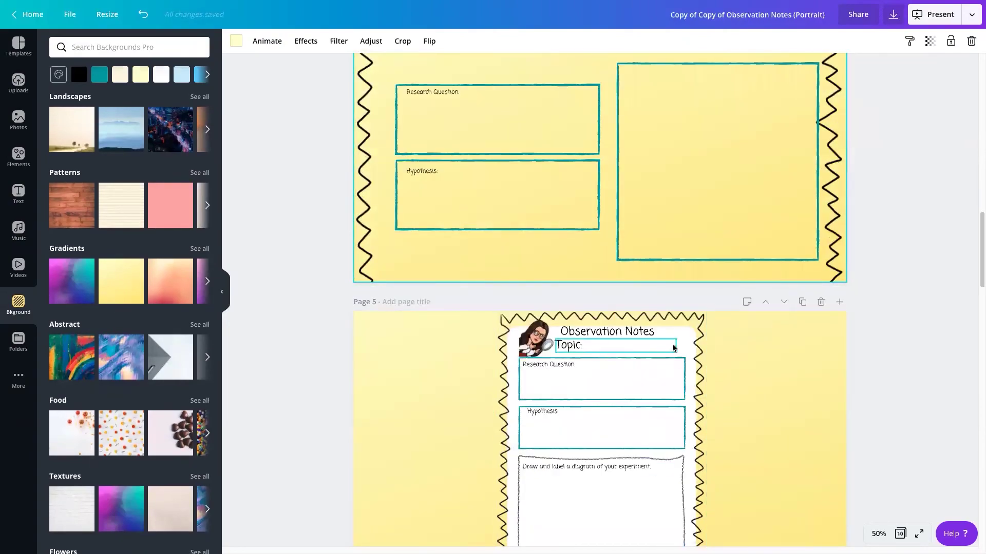
click(673, 348)
click(651, 349)
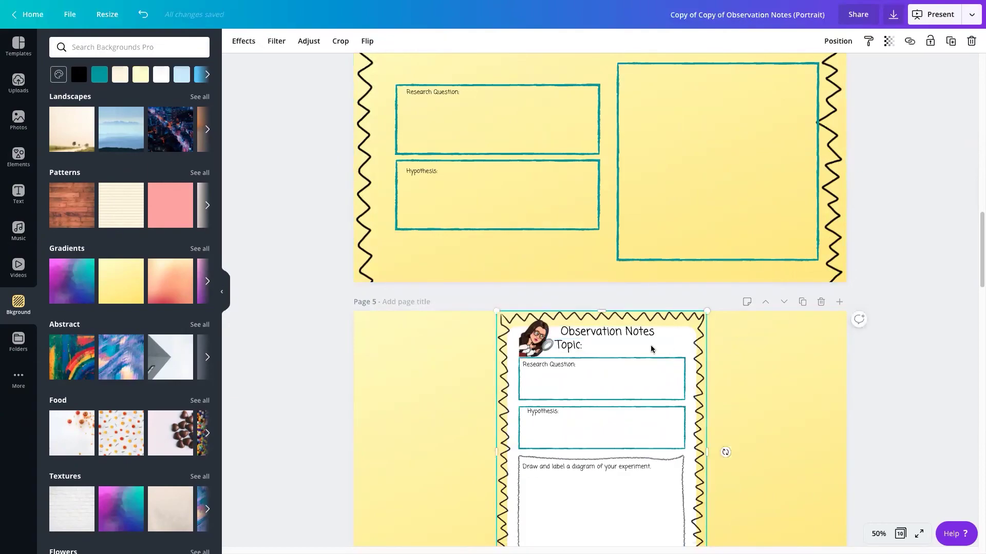
drag(651, 349, 604, 349)
click(681, 341)
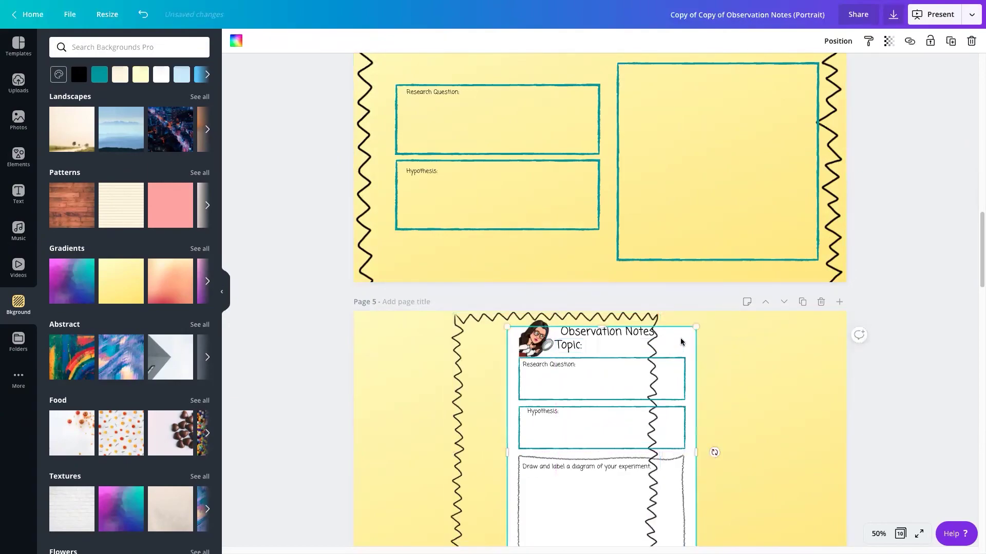
click(746, 359)
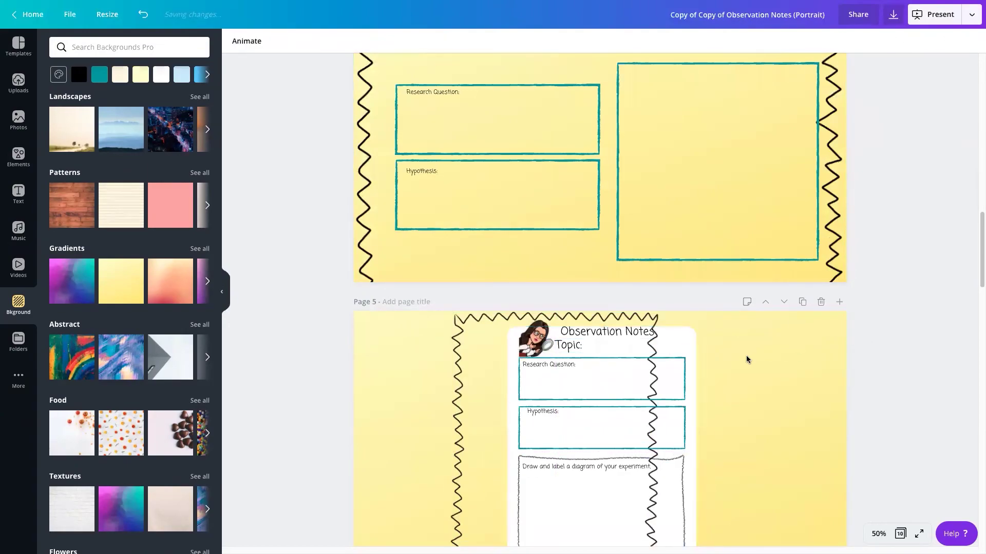
- Apply the orange and pink gradient background to page 5
click(691, 345)
scroll(500, 255, up, 2)
scroll(500, 255, up, 3)
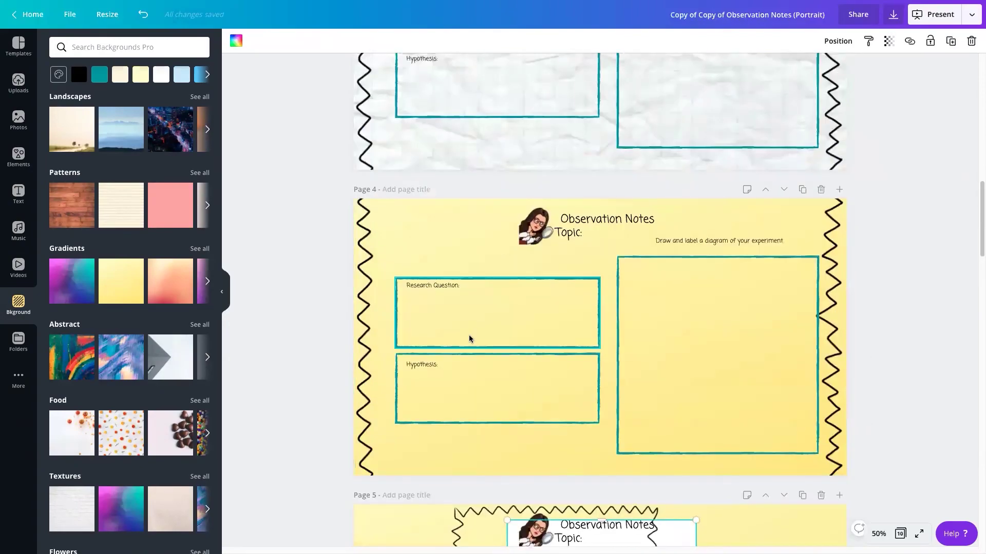
scroll(468, 337, down, 3)
drag(178, 281, 387, 399)
scroll(514, 411, down, 3)
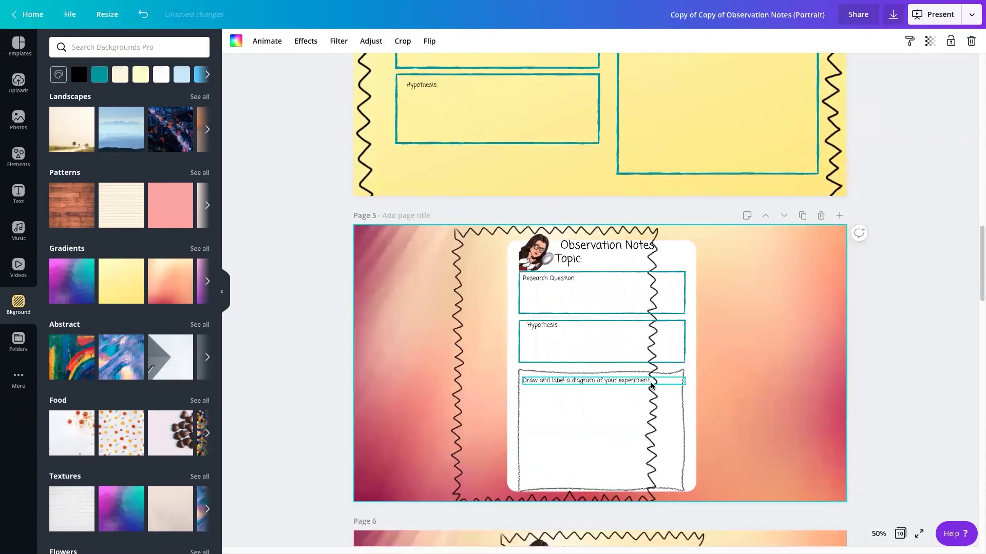
- Apply the orange and pink gradient background to page 3
scroll(651, 388, up, 20)
scroll(518, 307, down, 5)
drag(177, 281, 377, 460)
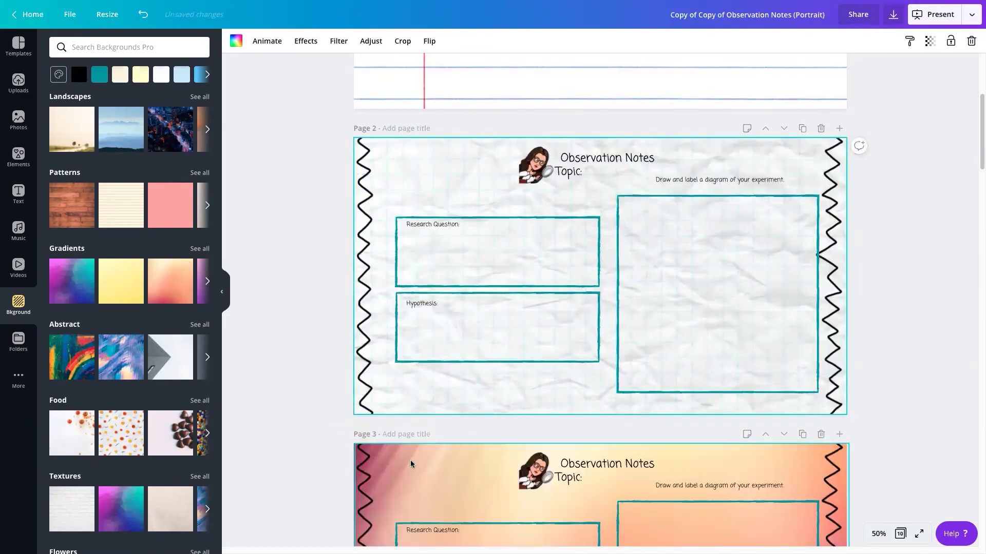
scroll(732, 176, down, 6)
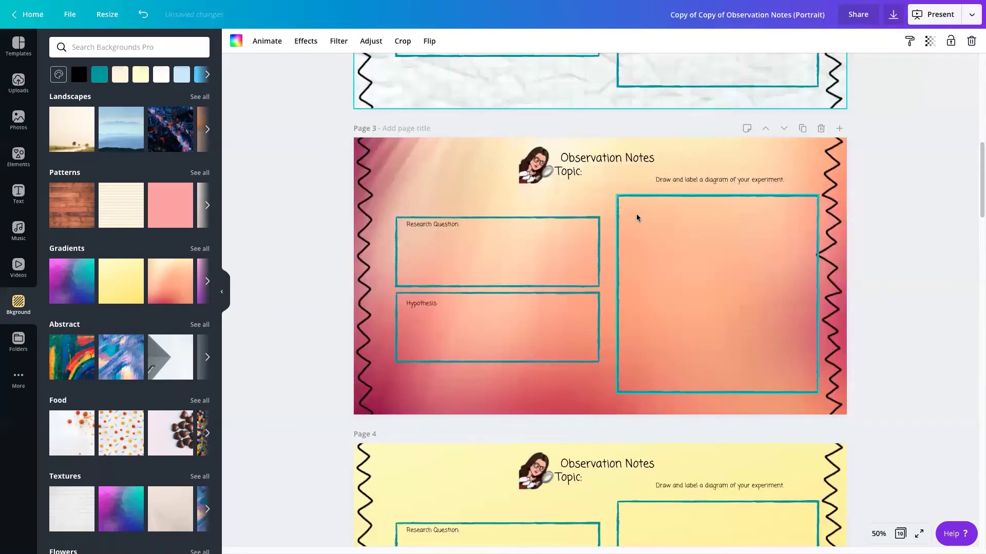
scroll(633, 216, up, 2)
scroll(634, 215, up, 2)
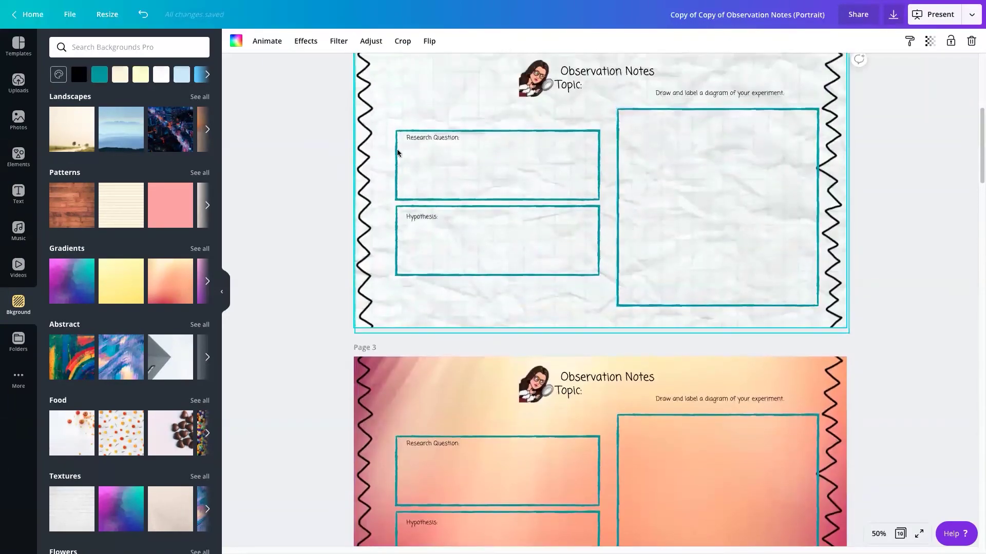
- Download only page 2 of the design as a PNG
click(971, 15)
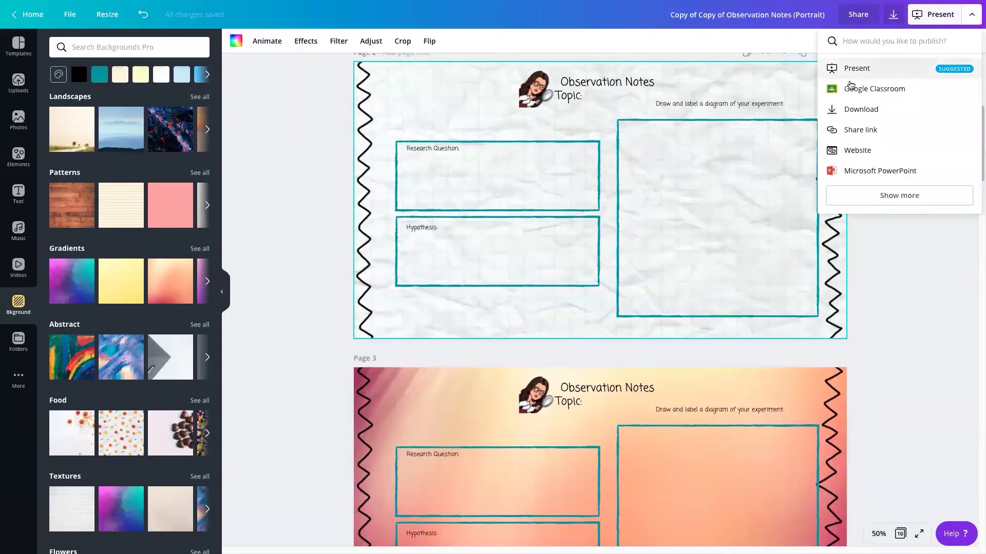
click(850, 110)
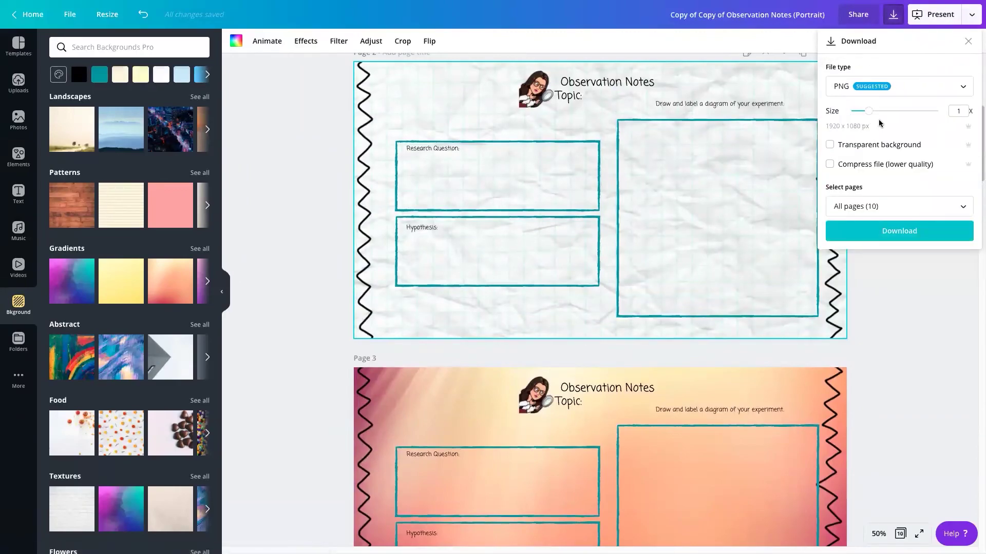
click(857, 83)
click(847, 90)
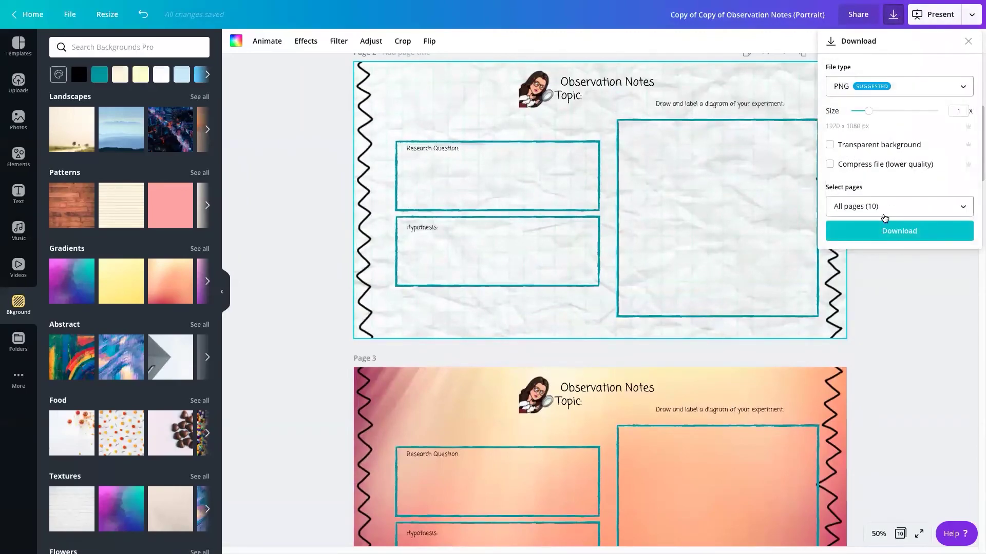
click(853, 206)
scroll(916, 306, down, 1)
click(888, 287)
click(907, 371)
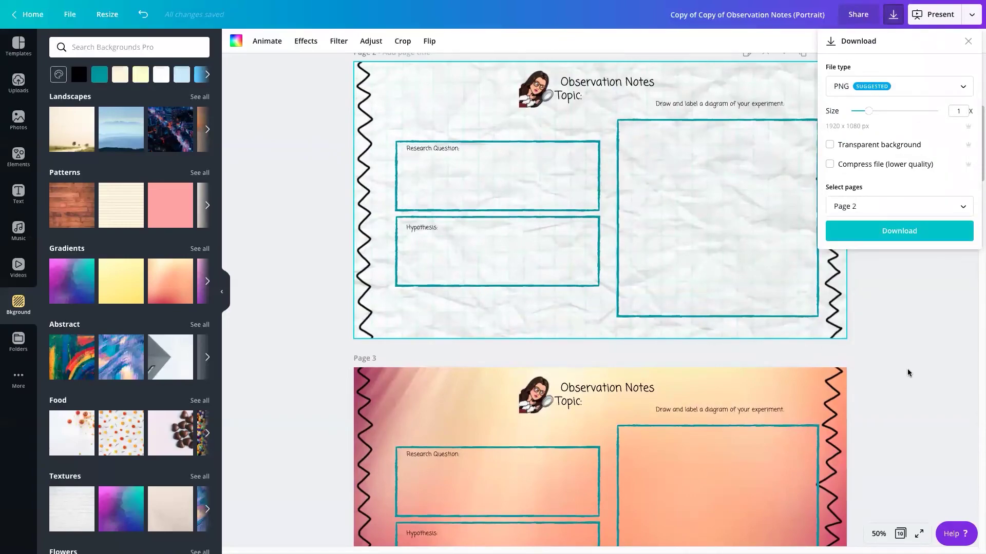
click(924, 229)
- Leave full-screen view, switch to the Jamboard window, and reposition it beside the Canva window
mouse_move(2, 5)
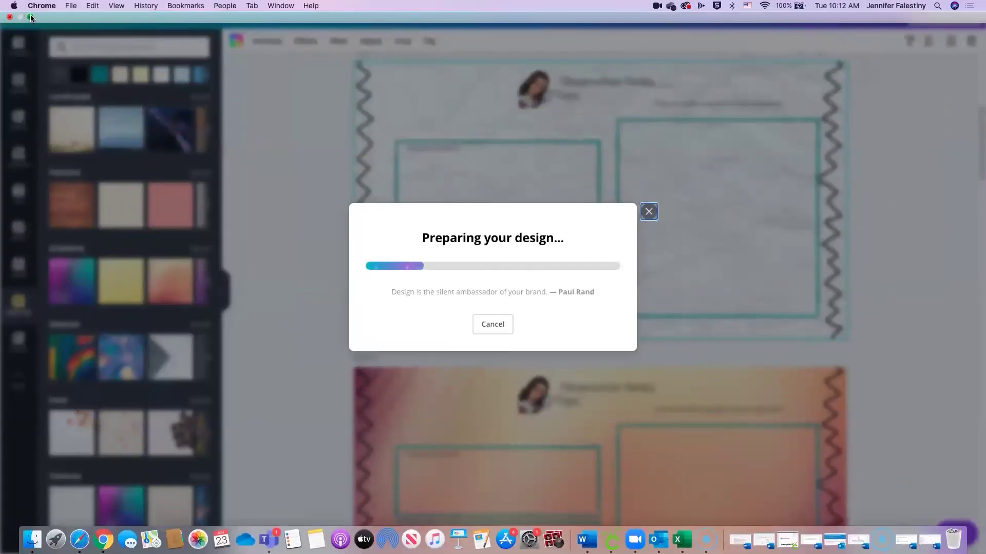
click(30, 18)
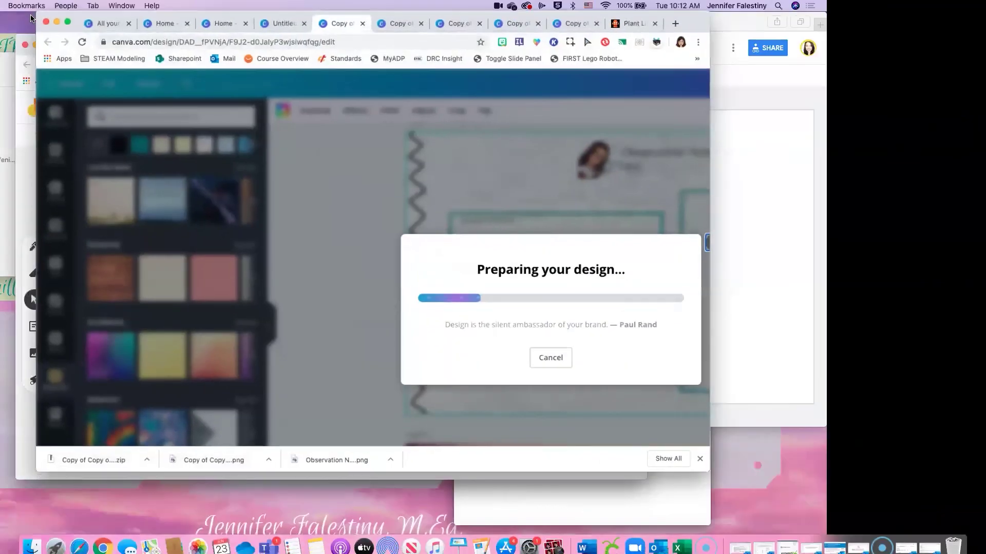
click(772, 207)
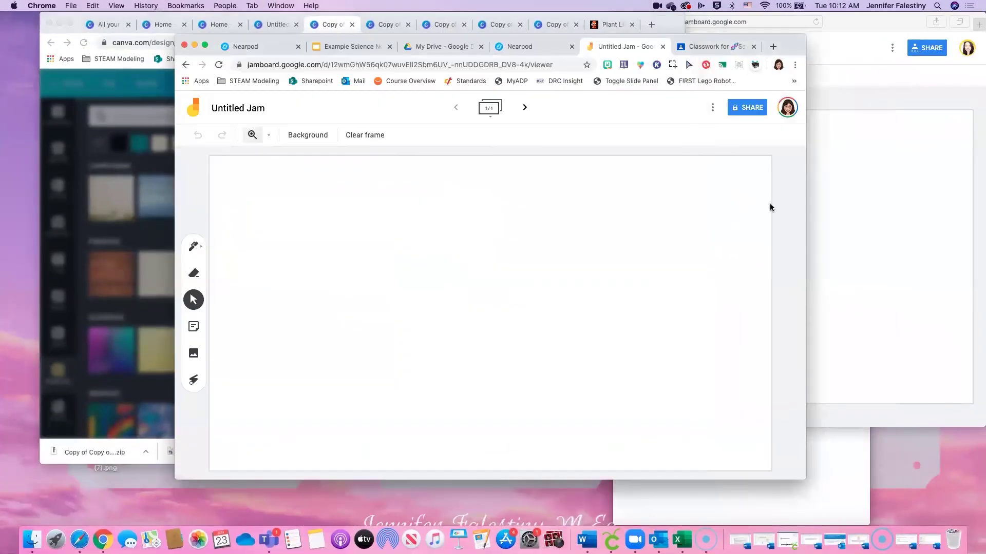
drag(796, 41, 916, 24)
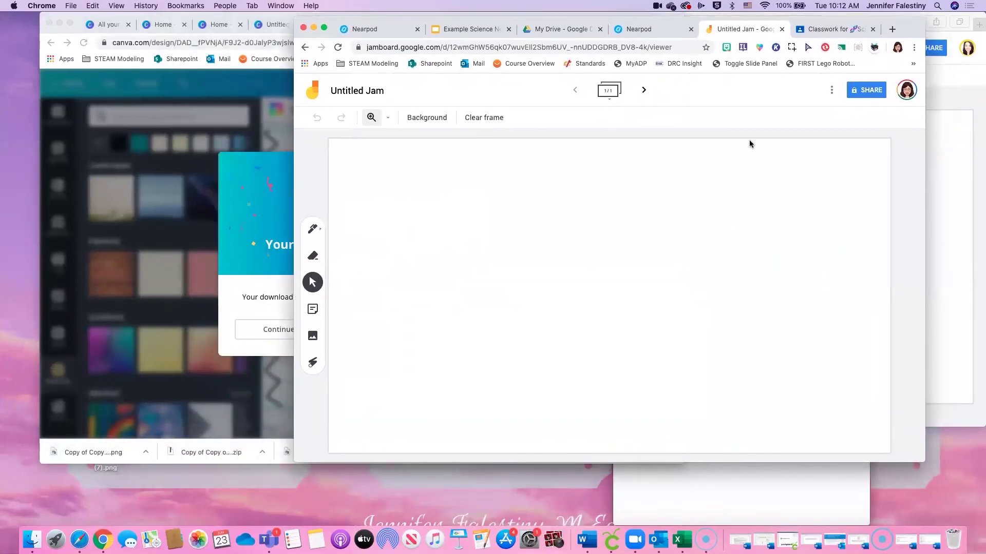
- Rename the untitled jam as "Demo Science Notebook Entry #2"
click(375, 91)
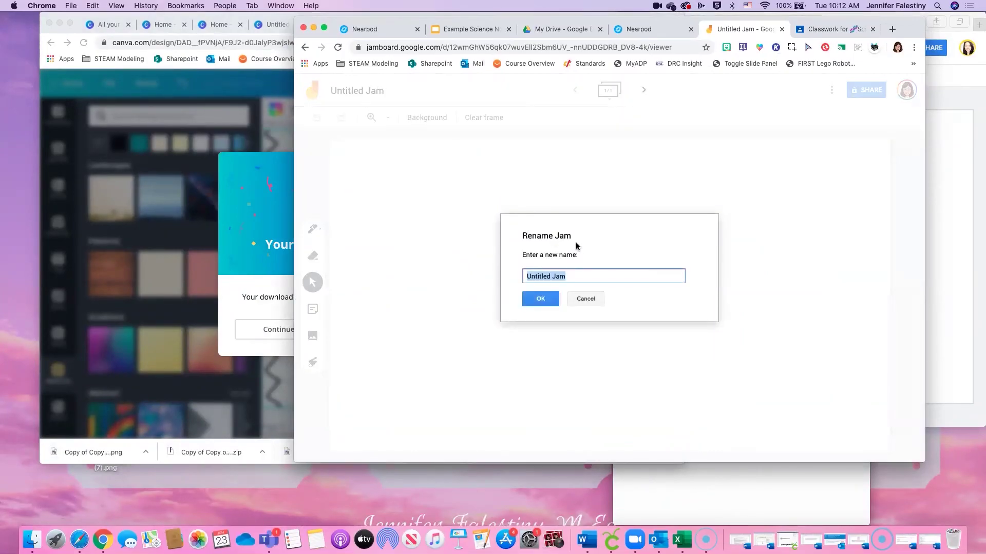
text(Demo Science Notebook Entry #2)
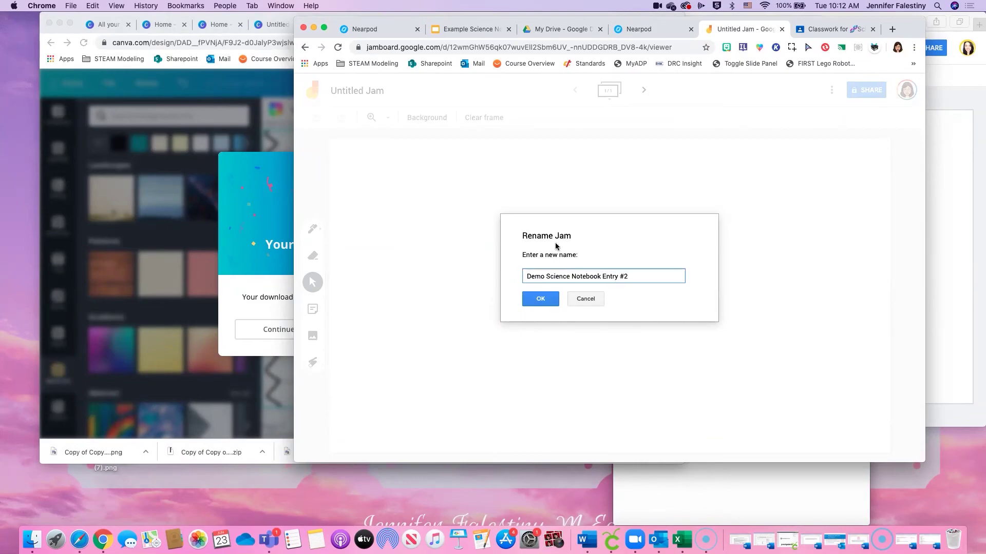
click(548, 302)
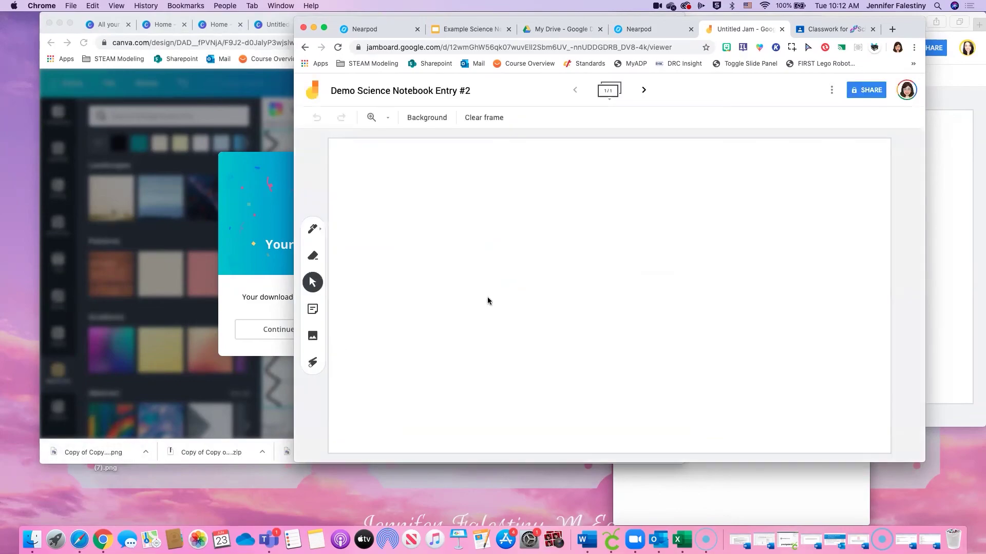
- Insert the downloaded Observation Notes PNG from the Downloads folder into the jam's frame
click(316, 334)
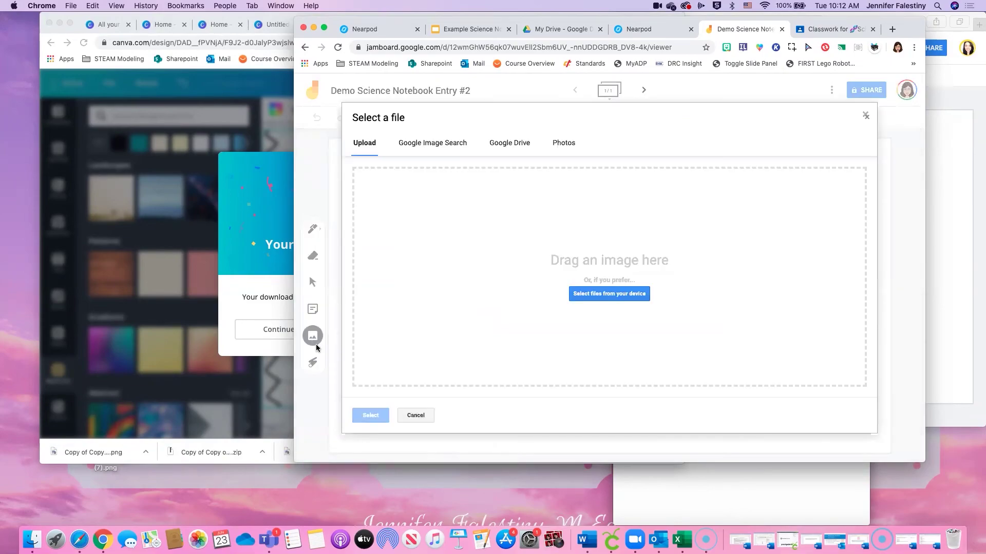
click(625, 295)
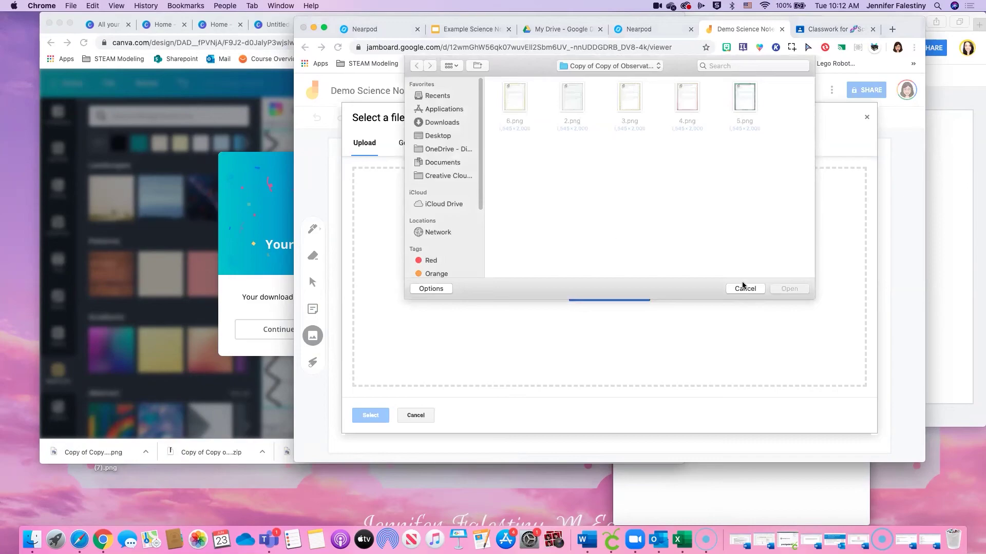
click(744, 288)
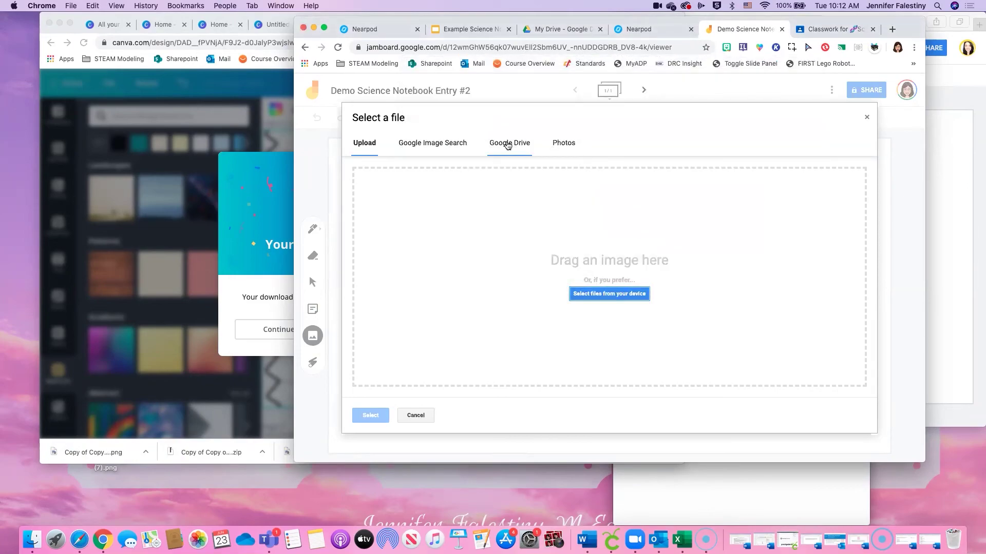
click(627, 293)
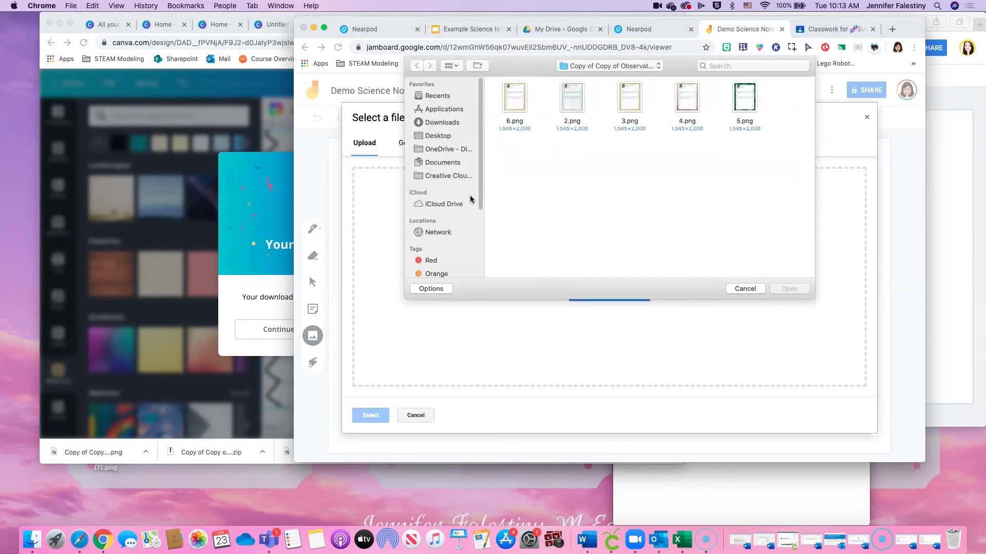
click(447, 125)
double_click(527, 98)
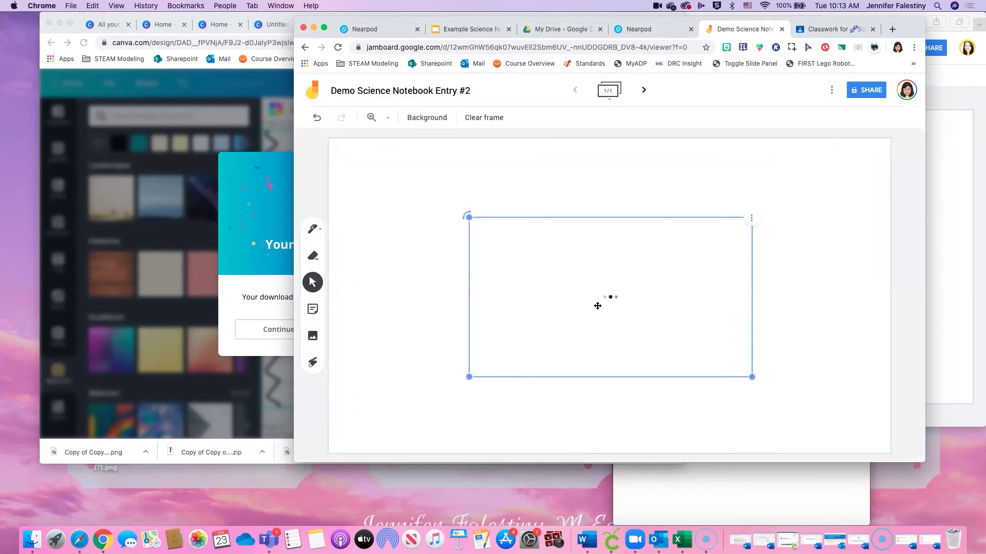
- Move the inserted Observation Notes image to the frame's upper-left corner and enlarge it until it nearly fills the frame
drag(658, 309, 527, 235)
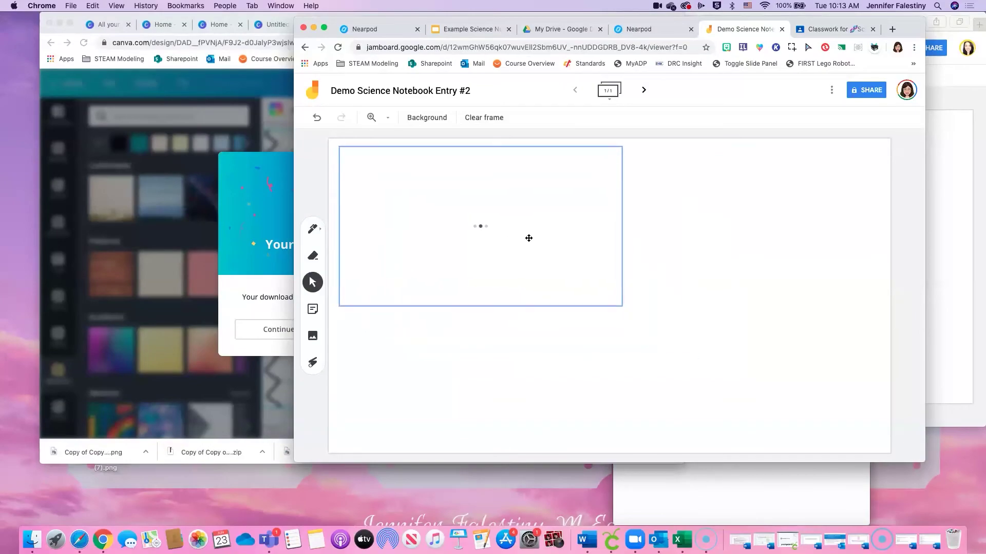
drag(621, 306, 903, 410)
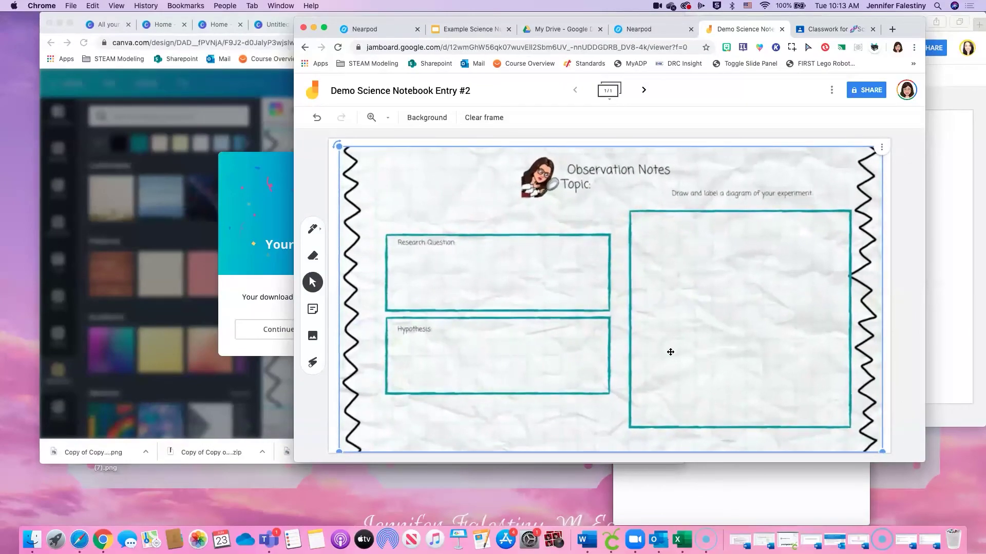
click(906, 376)
click(734, 314)
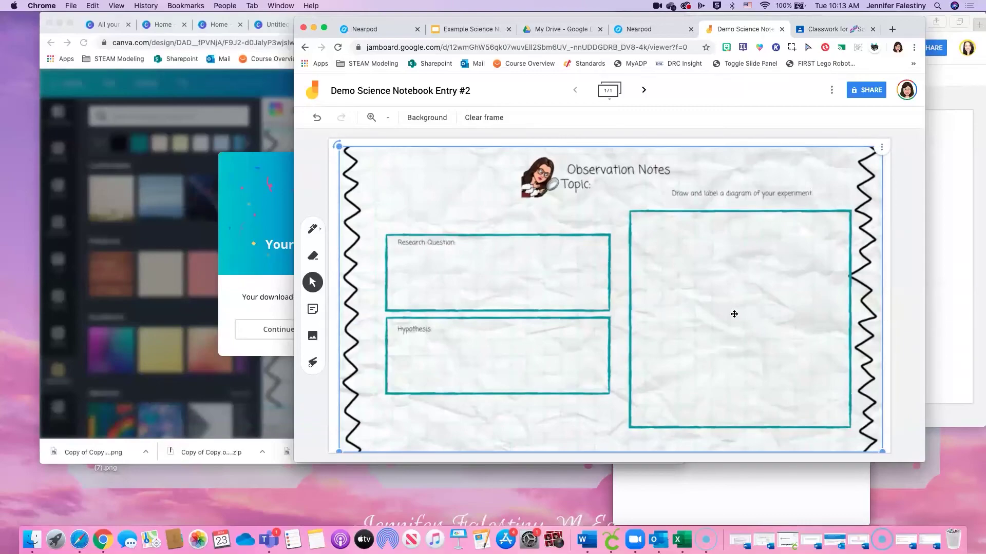
click(881, 148)
click(750, 140)
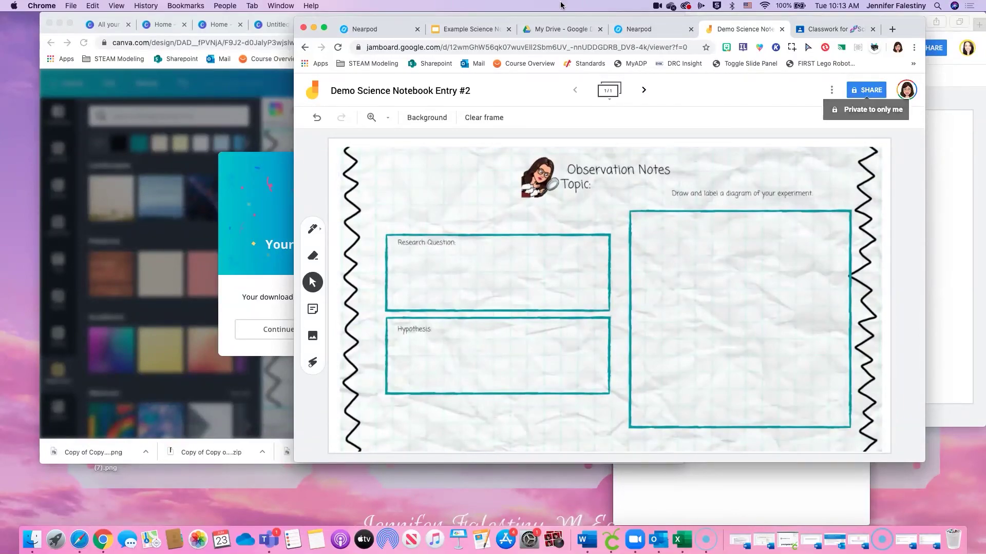
- Create a Science class assignment in Google Classroom and attach the "Demo Science Notebook Entry #2" jam from Google Drive, with a copy for each student
click(817, 31)
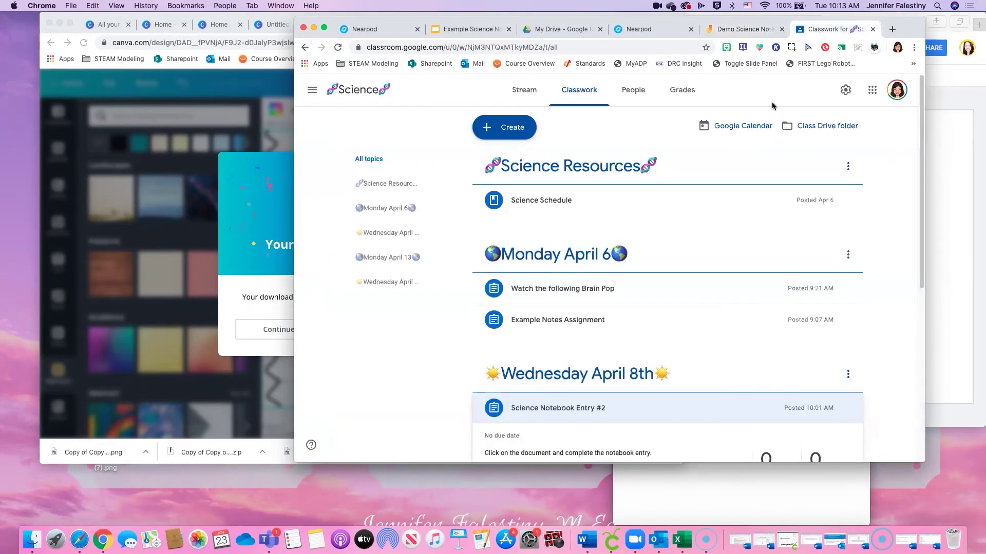
click(515, 128)
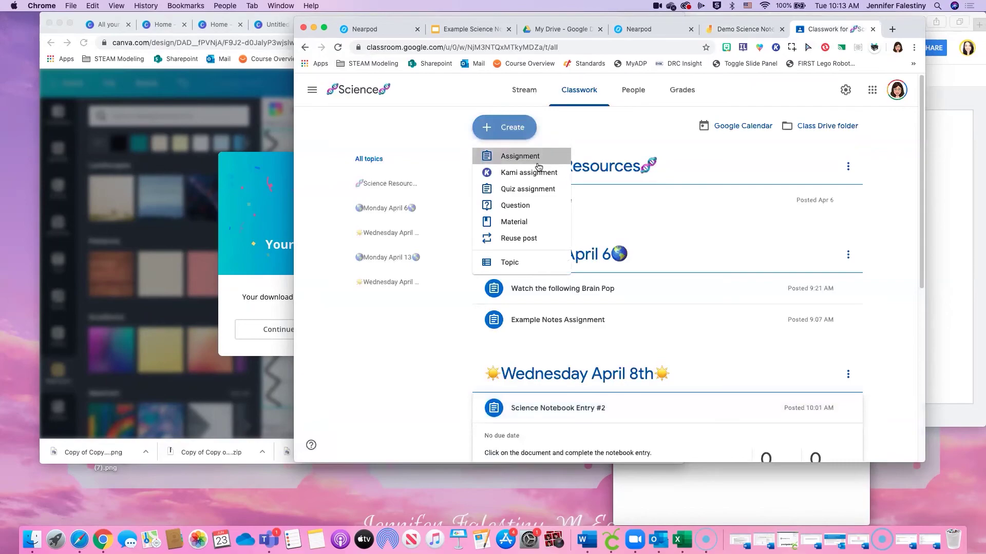
click(511, 158)
click(356, 236)
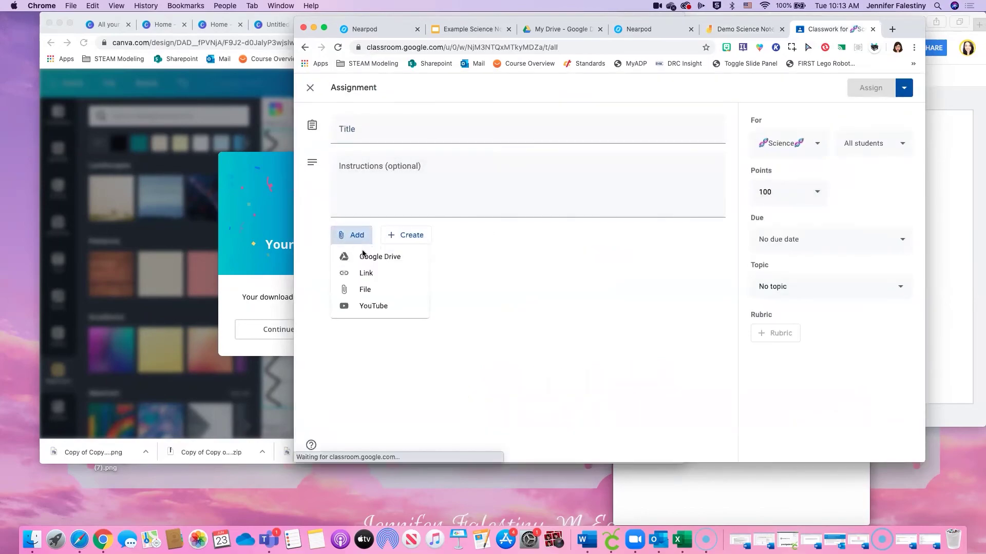
click(355, 255)
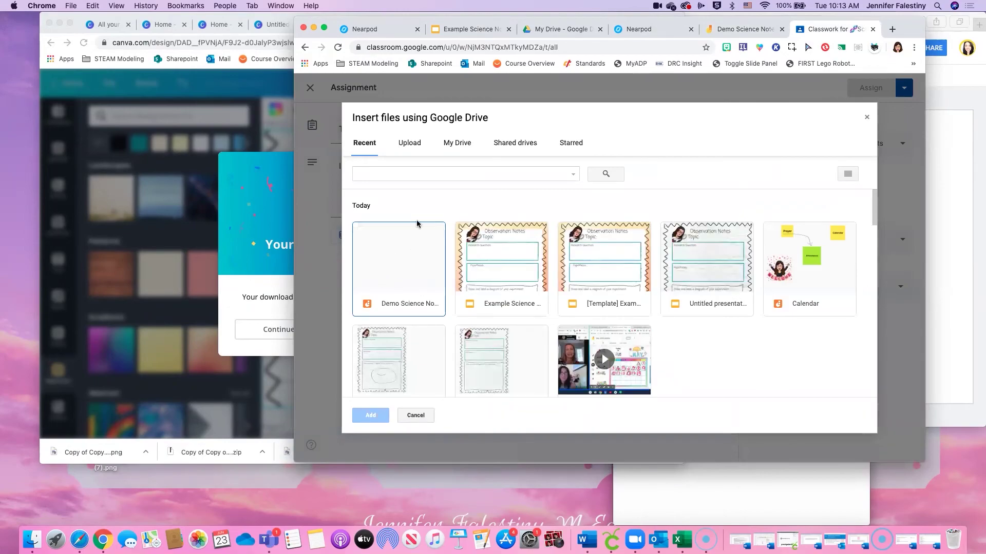
click(417, 269)
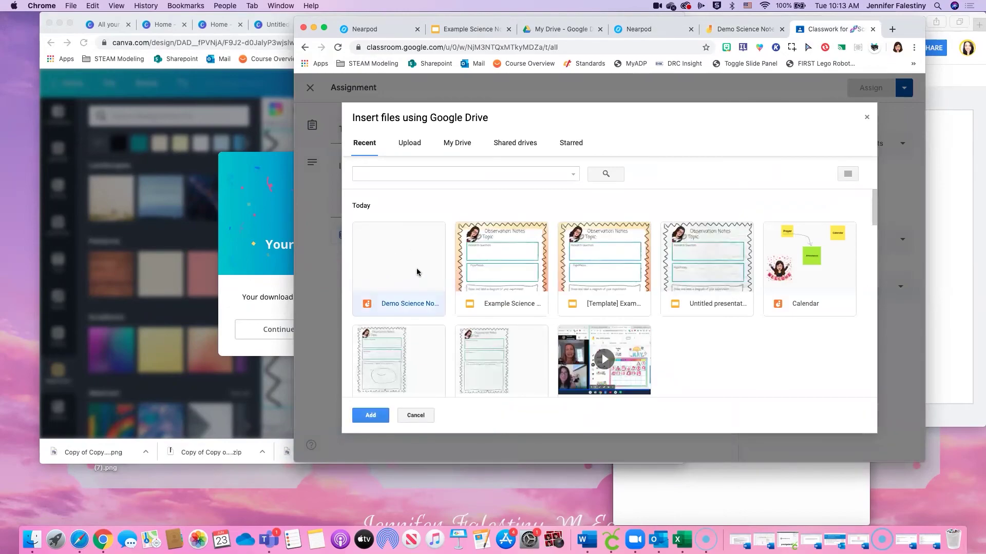
click(370, 416)
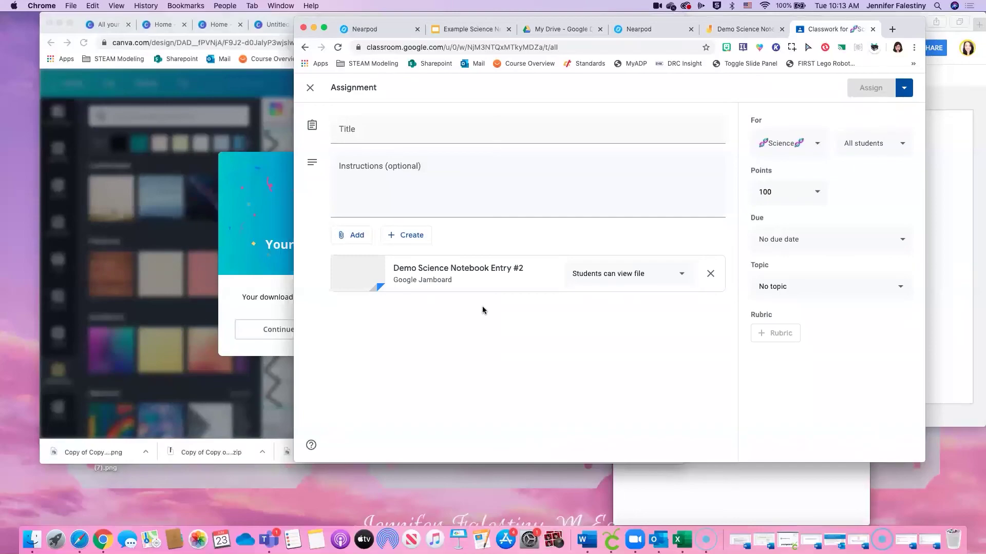
click(621, 274)
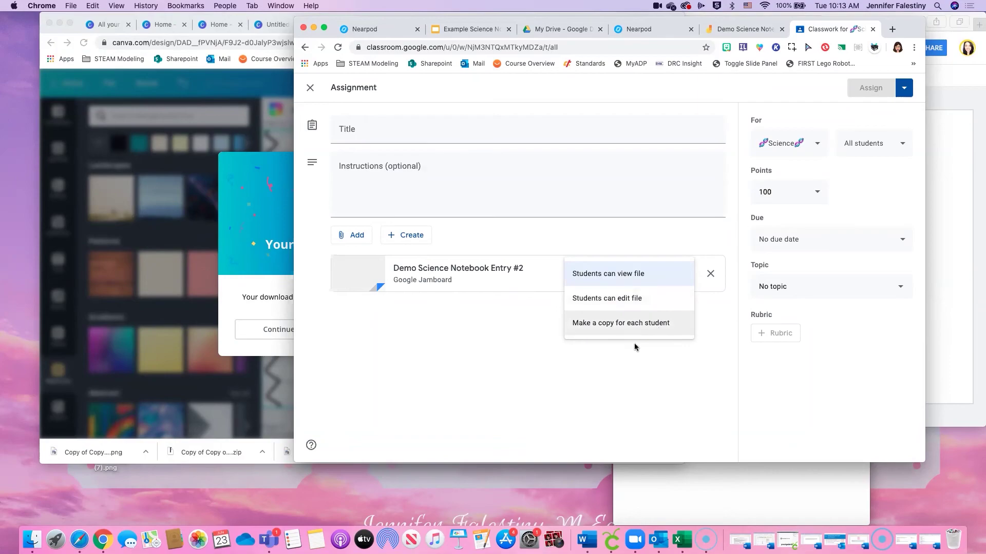
click(616, 331)
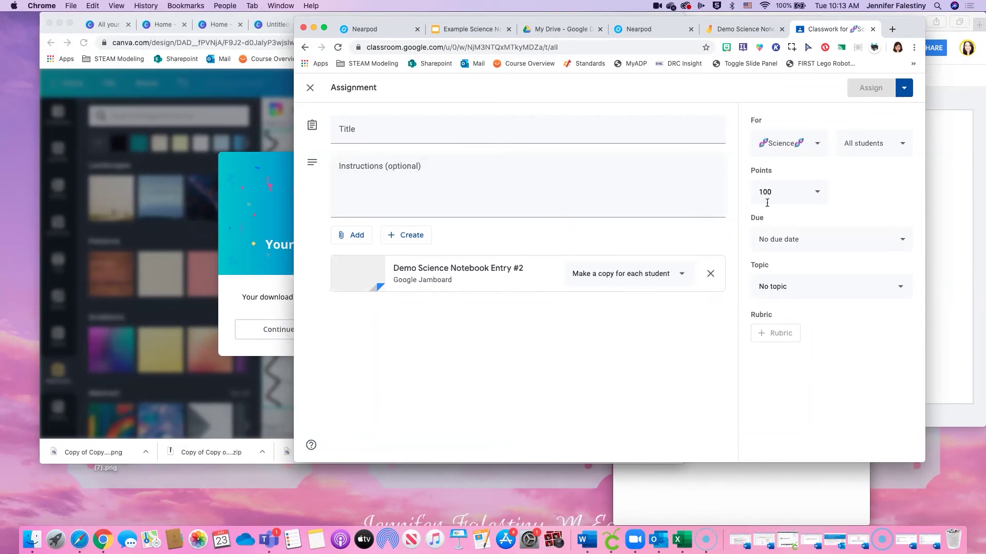
- Title the assignment "Demo" and assign it to all students
click(395, 129)
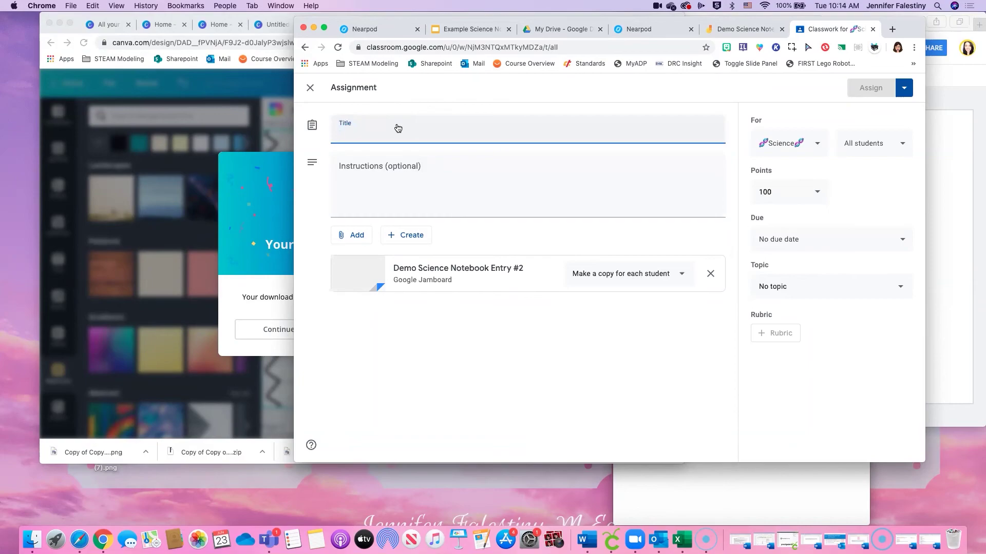
text(Demo)
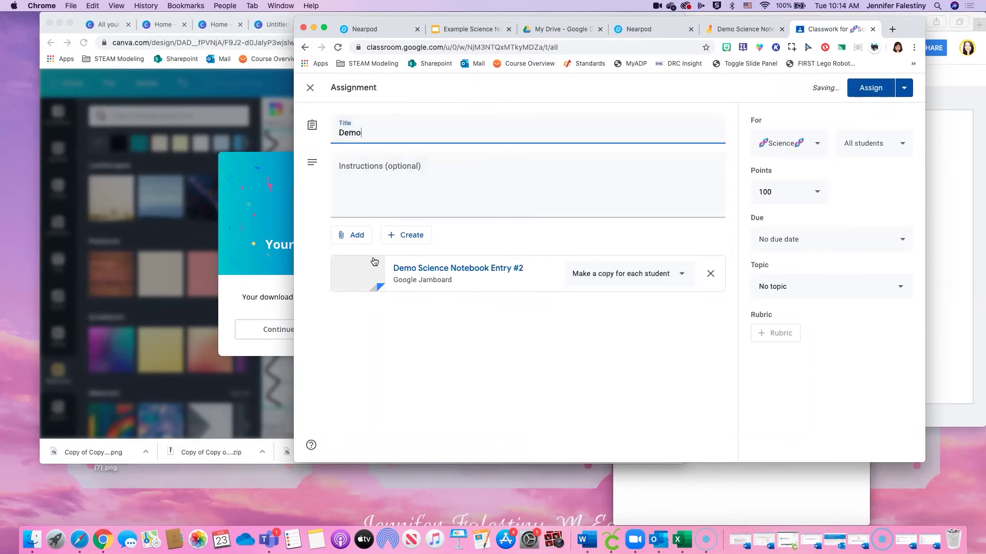
click(872, 89)
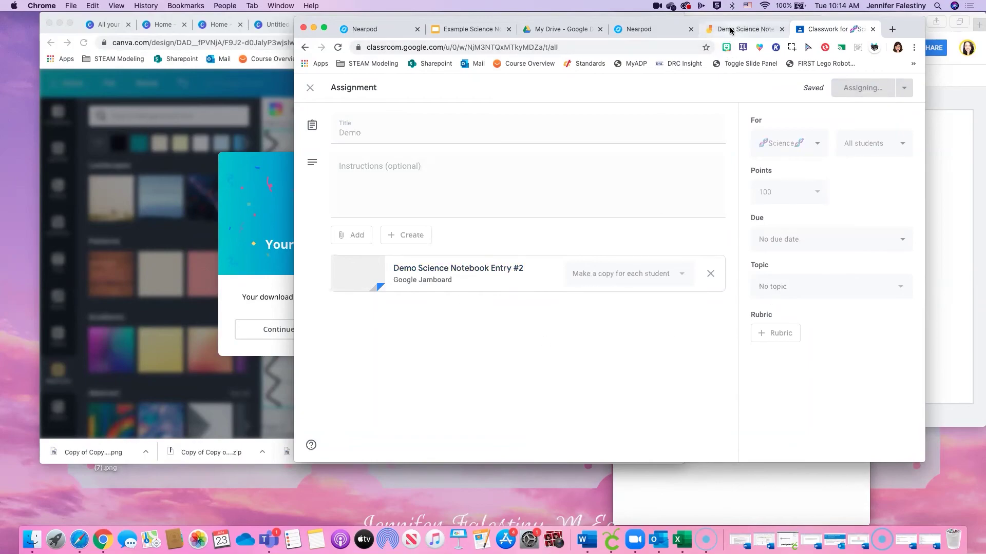
click(762, 31)
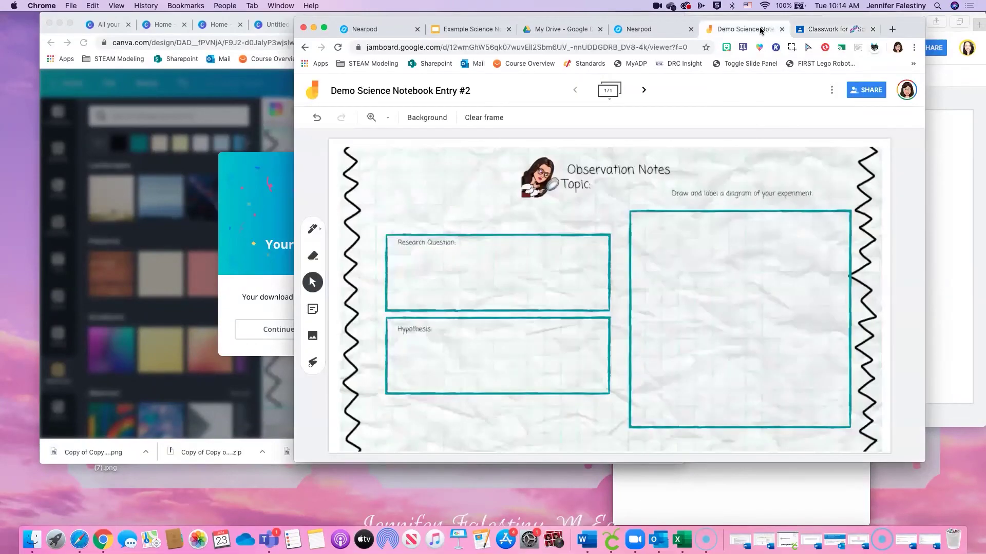
click(822, 31)
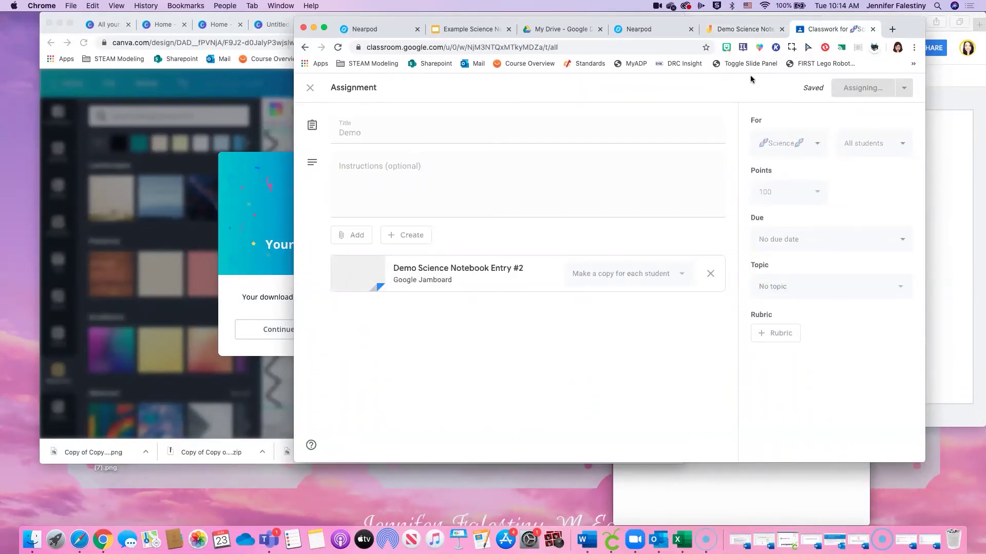
- In the Jamboard entry, add a yellow sticky note reading "jclvkjxldkjvsld" and place it in the Research Question box
click(745, 29)
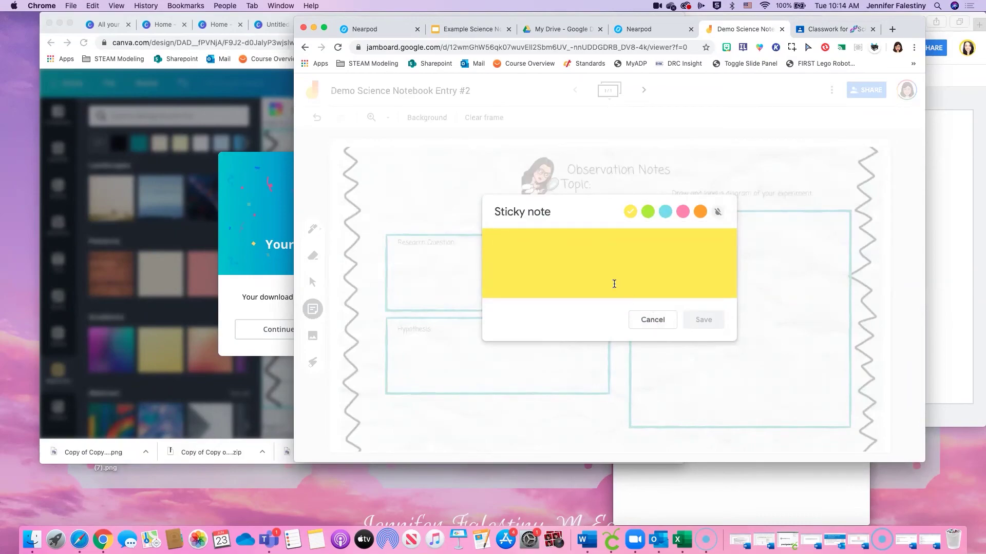
text(jclvkjxldkjvsld)
click(703, 319)
click(451, 261)
drag(450, 180, 506, 280)
click(505, 251)
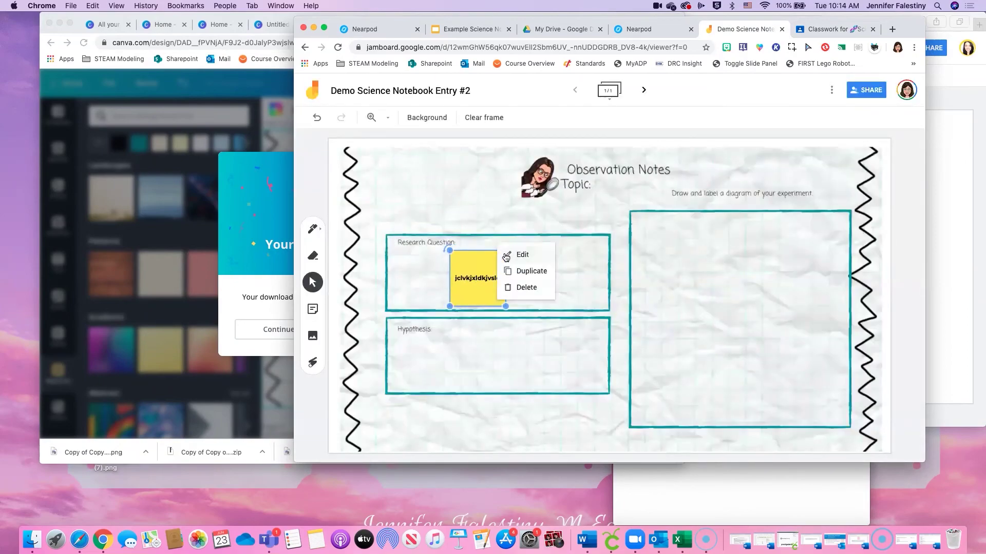
click(458, 267)
key(Delete)
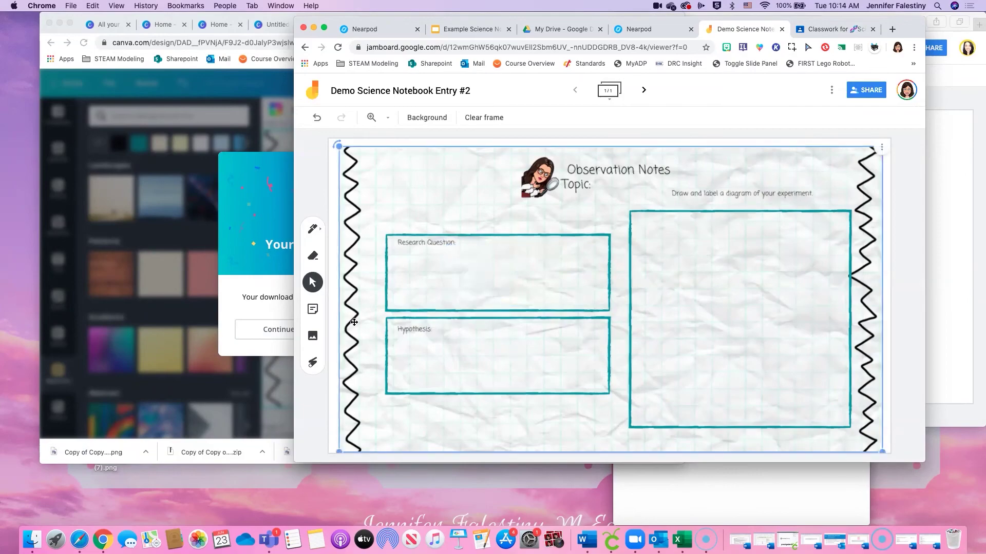
key(super+z)
- Draw a potted plant with leaves in the diagram box with the pen, and add two arrows pointing at it
click(312, 229)
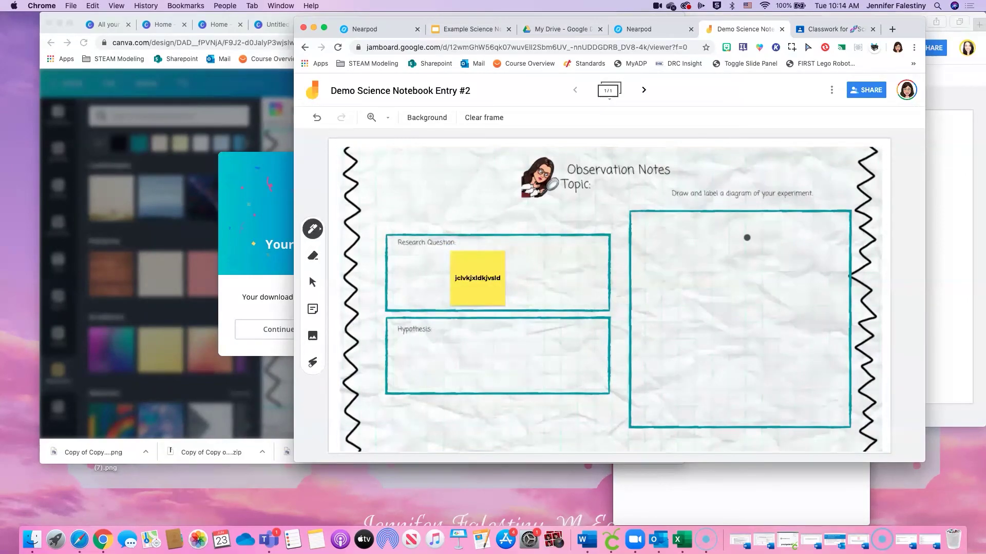
mouse_move(750, 311)
mouse_down()
mouse_move(714, 331)
mouse_move(752, 310)
mouse_up()
mouse_move(689, 323)
mouse_down()
mouse_move(788, 385)
mouse_move(798, 341)
mouse_move(775, 323)
mouse_move(736, 248)
mouse_up()
mouse_move(735, 300)
mouse_down()
mouse_move(756, 280)
mouse_move(732, 313)
mouse_move(730, 296)
mouse_up()
drag(798, 243, 751, 269)
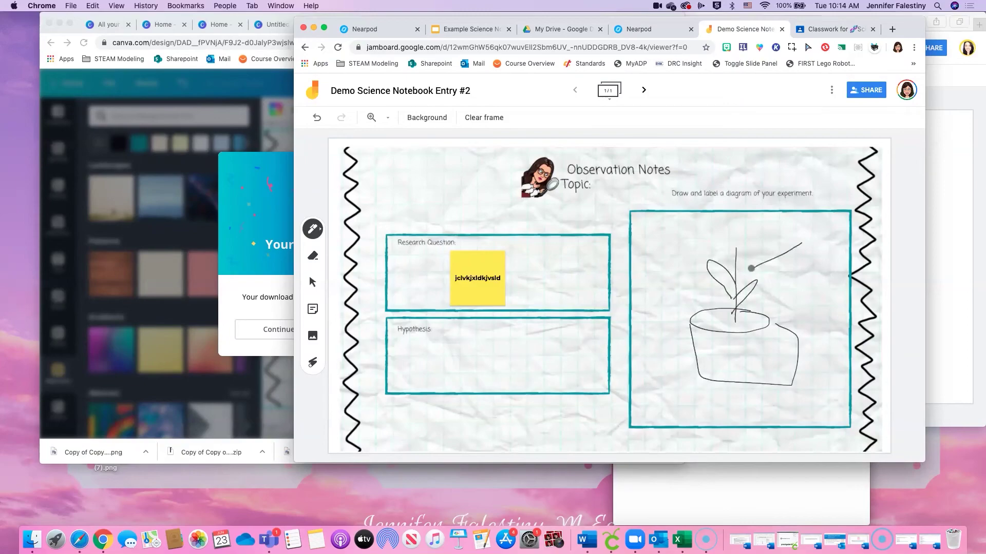
mouse_move(812, 286)
mouse_down()
mouse_move(768, 309)
mouse_move(780, 306)
mouse_up()
- Add a pink sticky note reading "stem" and place it, reduced in size, at the tail of the diagram's upper arrow
click(313, 308)
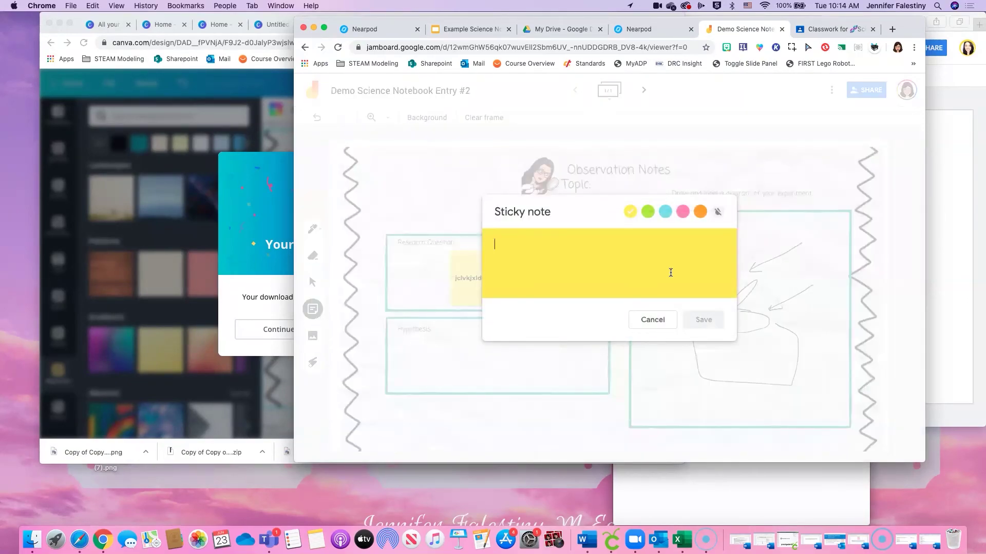
text(stem)
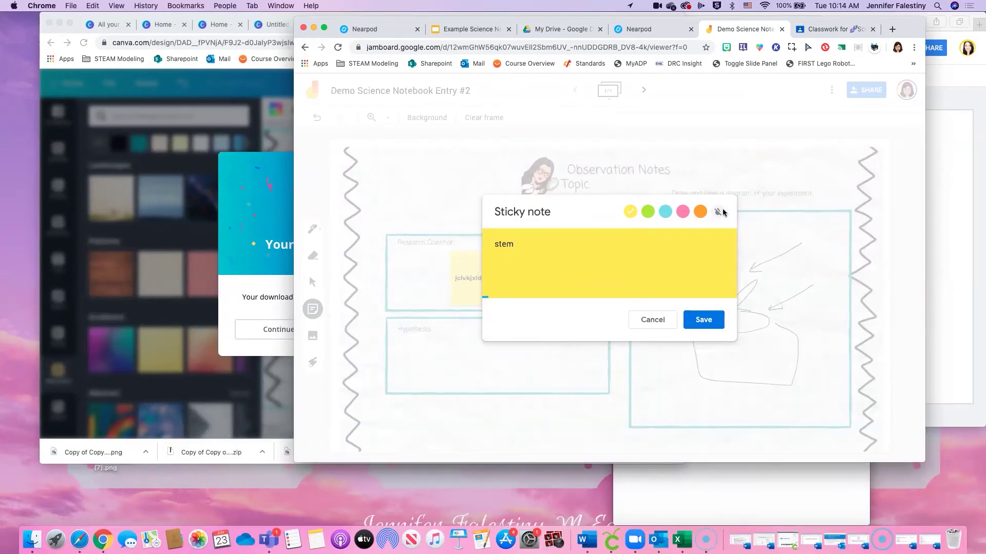
click(682, 212)
click(704, 320)
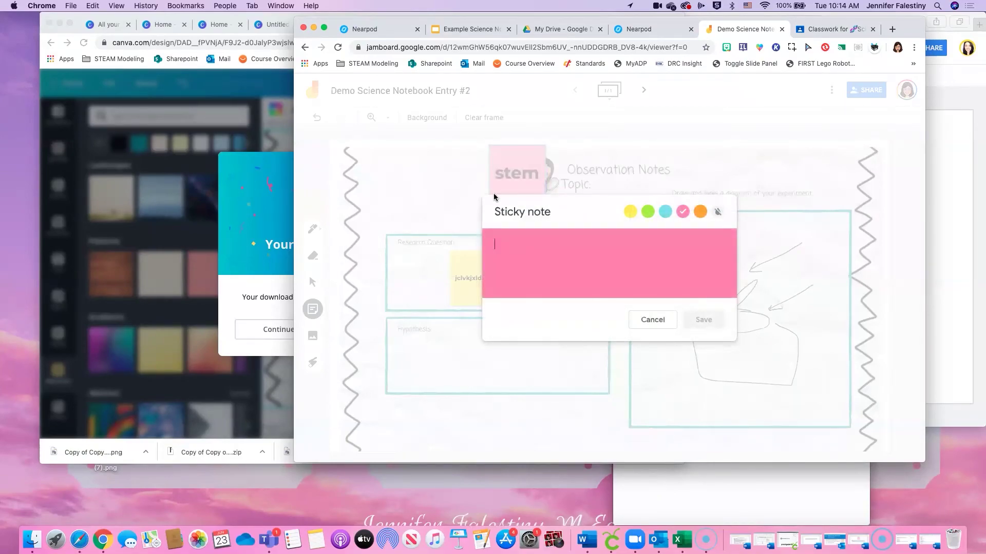
click(455, 165)
drag(517, 172, 835, 260)
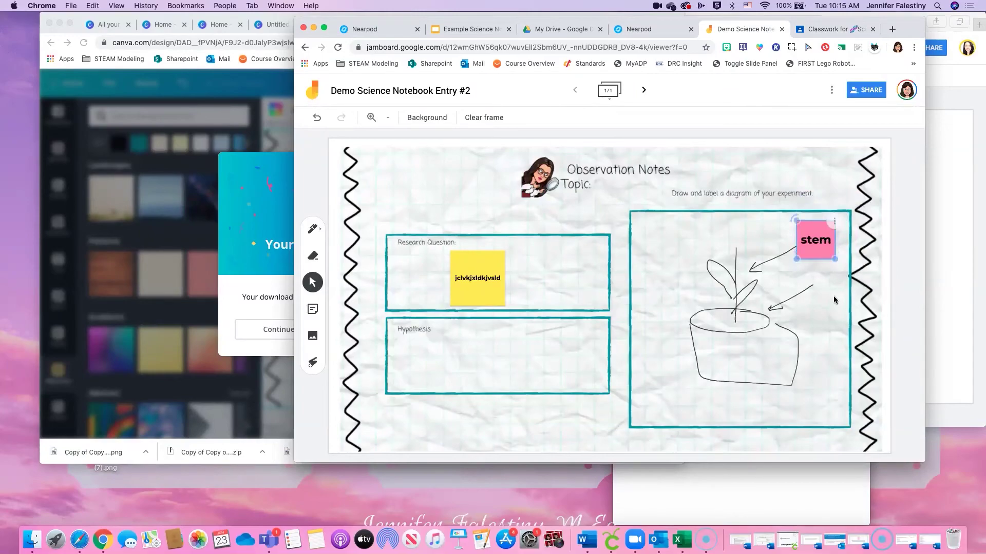
- Examine the object options of the template image and the frame's background choices
click(808, 296)
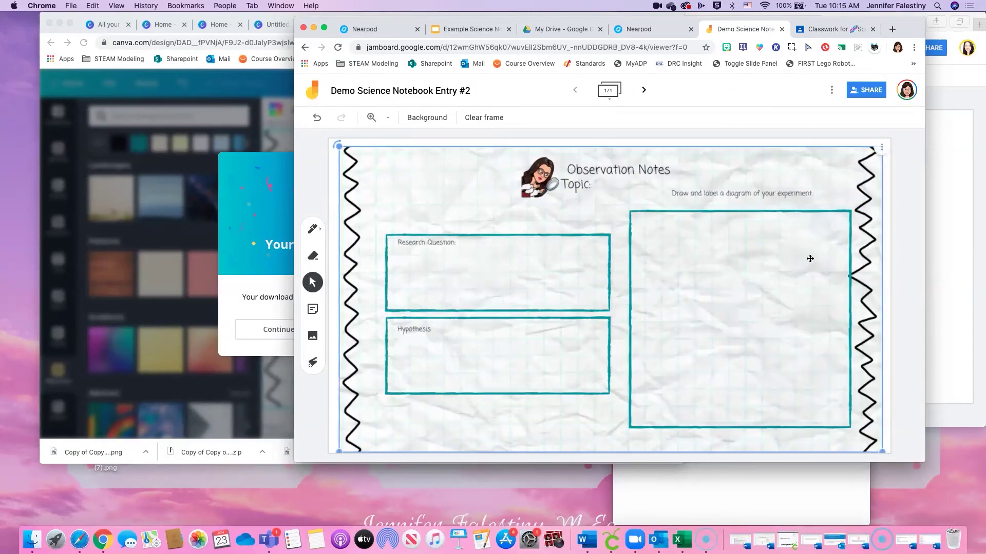
click(881, 148)
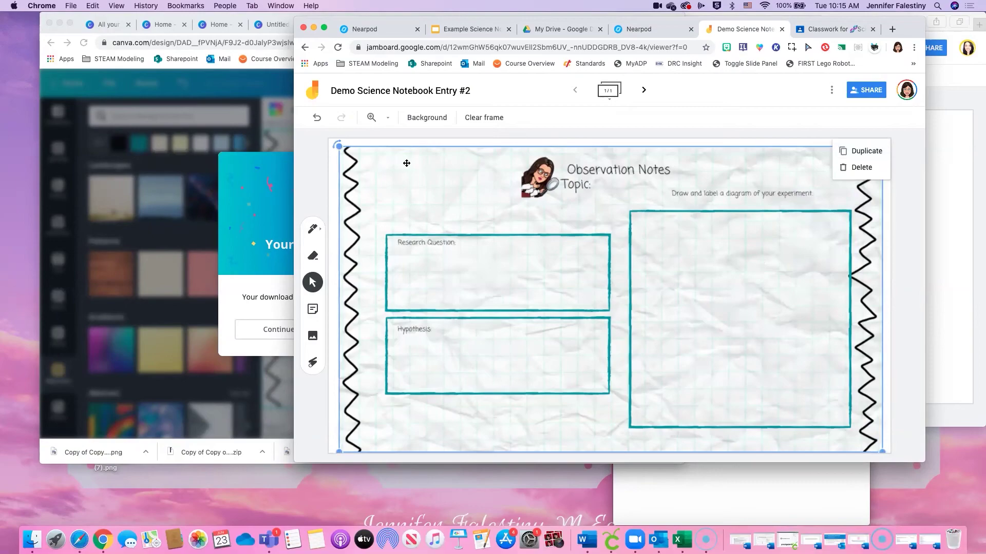
right_click(370, 209)
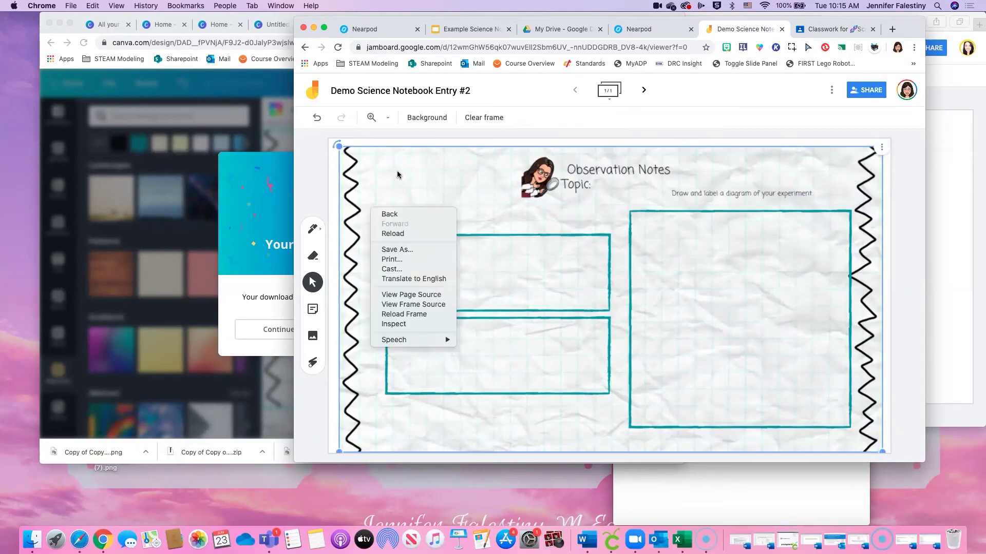
click(420, 122)
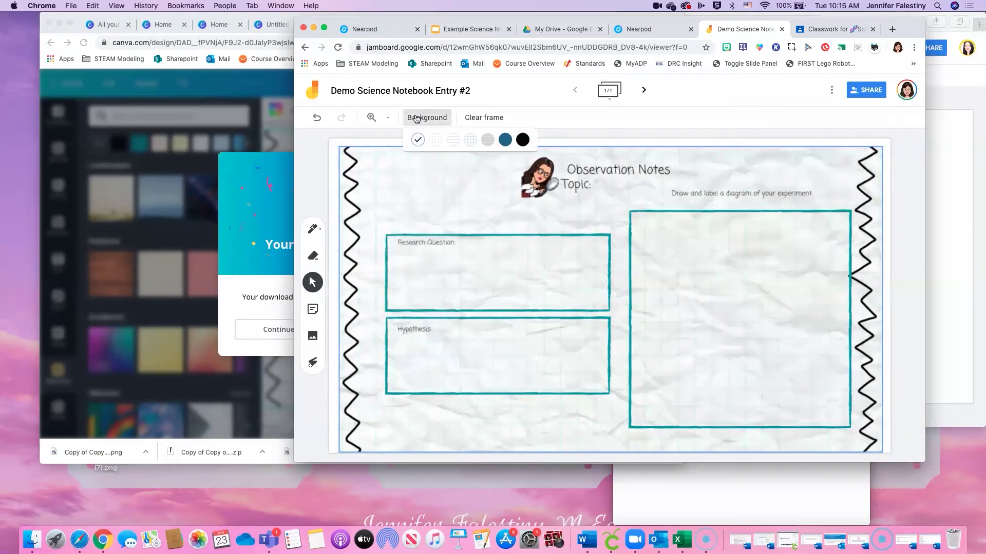
click(881, 149)
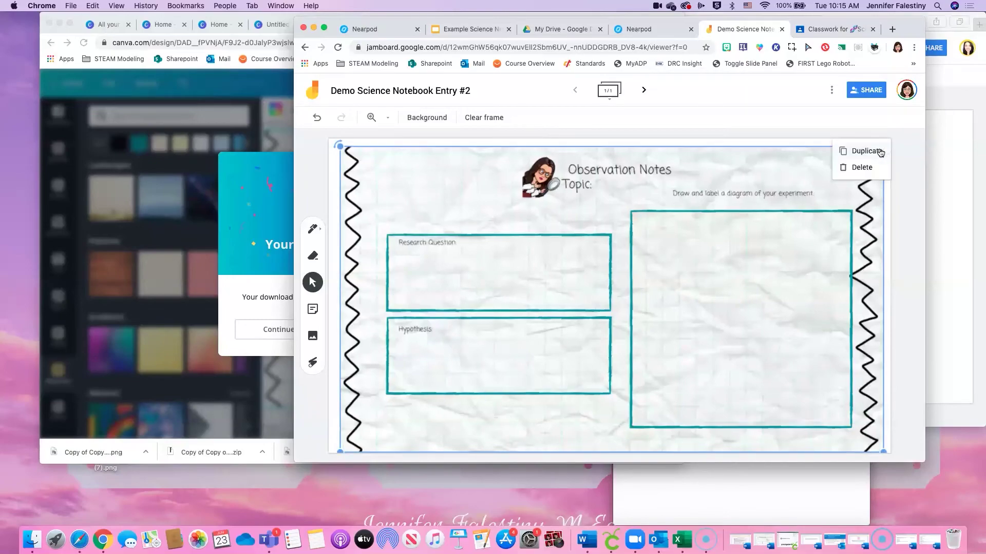
- Shift the template image slightly up and to the left, deselect it, and nudge the pink "stem" note
mouse_move(797, 266)
mouse_down()
mouse_move(811, 422)
mouse_move(765, 207)
mouse_move(808, 136)
mouse_move(780, 138)
mouse_move(718, 241)
mouse_up()
click(375, 448)
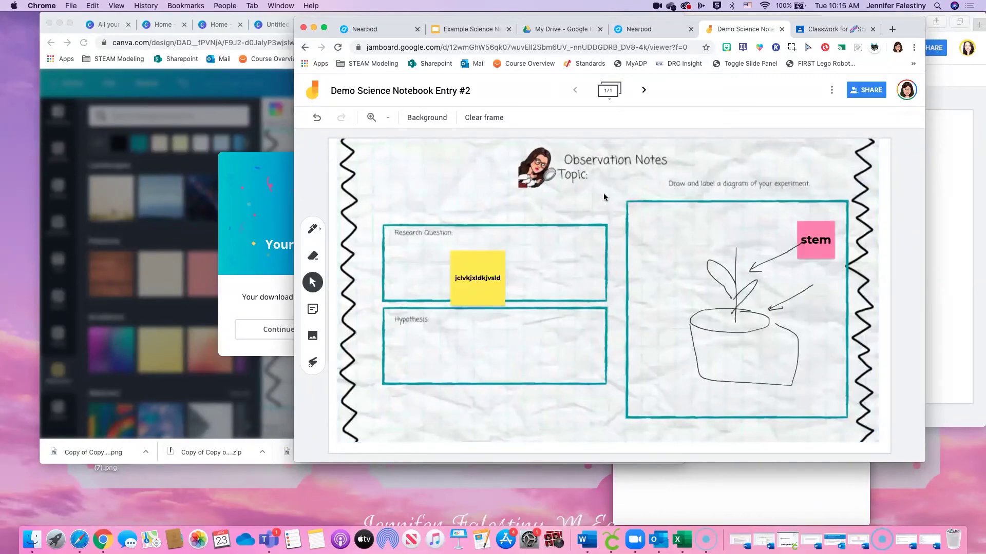
click(529, 197)
click(374, 448)
drag(809, 242, 805, 245)
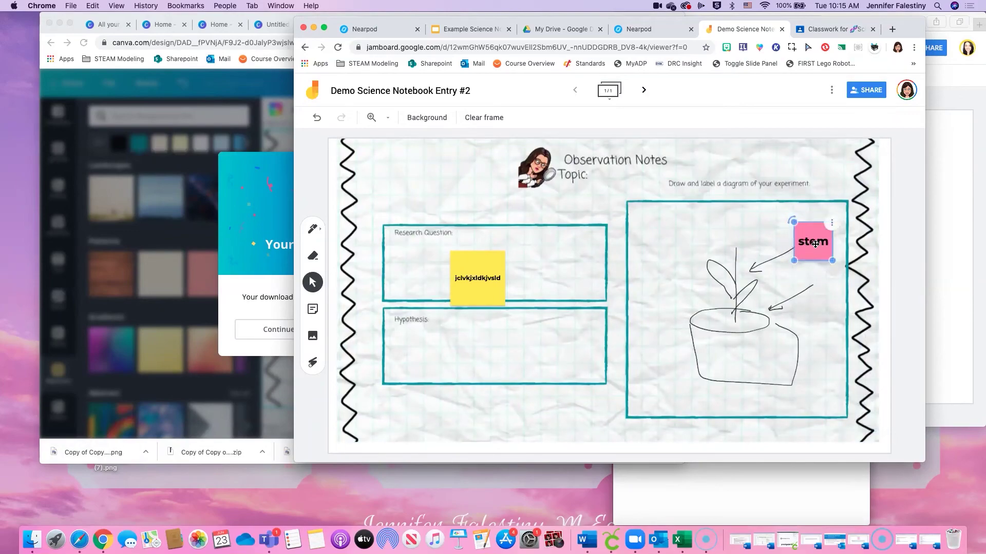
click(835, 255)
- Add a blank second frame to the Jamboard, and go to page 10 of the "Copy of Copy of Observation Notes (Portrait)" design in Canva
click(645, 91)
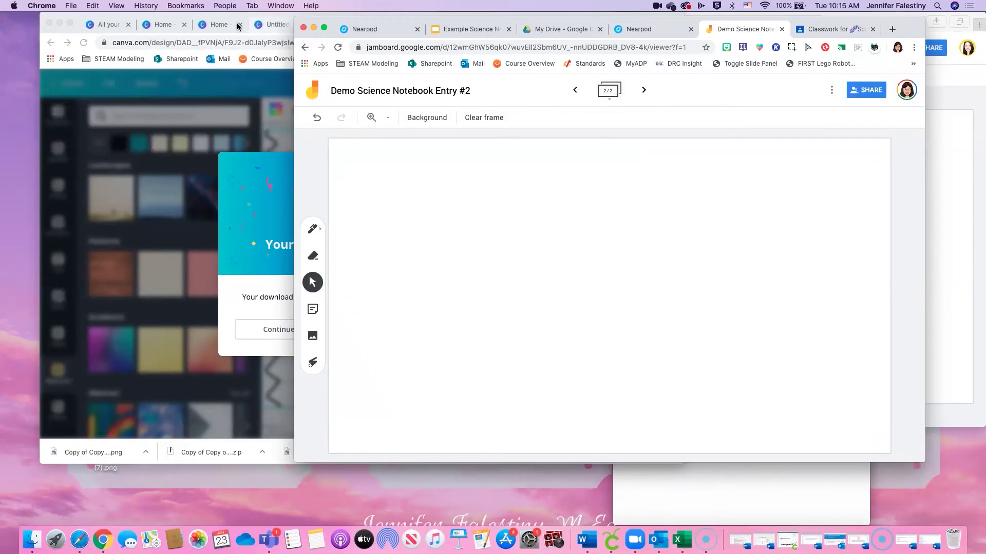
click(218, 24)
click(275, 24)
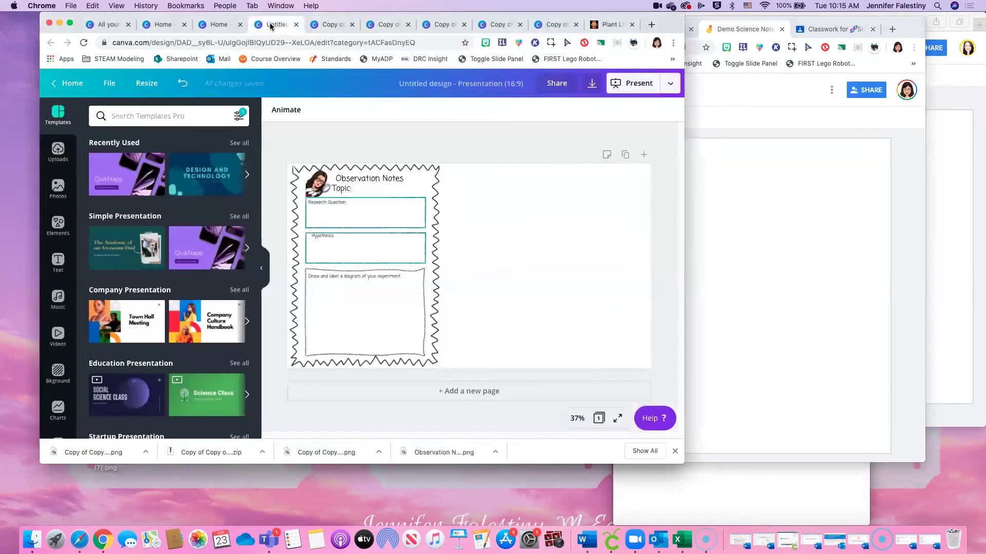
click(163, 25)
click(234, 215)
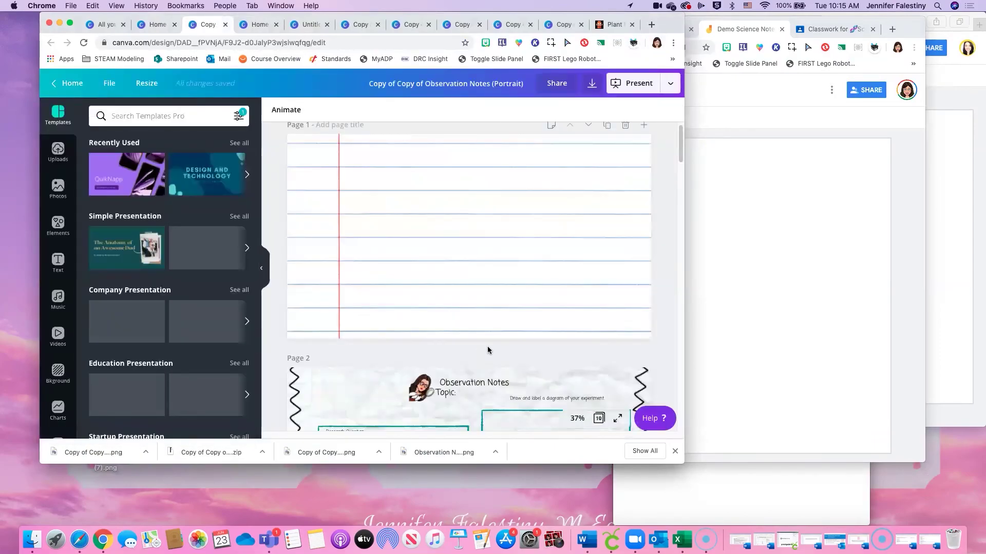
scroll(485, 347, down, 20)
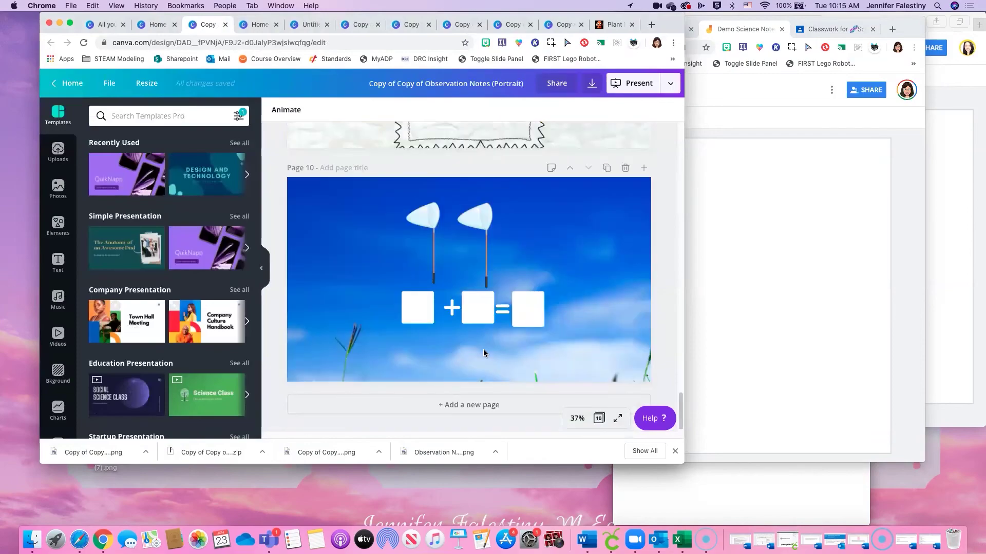
- Enlarge the three white squares on page 10 and spread them across the page with the plus and equals signs between them
drag(417, 307, 402, 349)
drag(368, 321, 347, 329)
drag(452, 307, 407, 325)
drag(477, 308, 489, 351)
click(536, 308)
drag(537, 308, 613, 343)
drag(502, 309, 523, 323)
- Enlarge both butterfly nets and place one above the first square and the other above the second
click(431, 239)
drag(443, 237, 311, 217)
drag(389, 308, 426, 341)
drag(371, 227, 349, 227)
click(501, 222)
drag(546, 303, 569, 326)
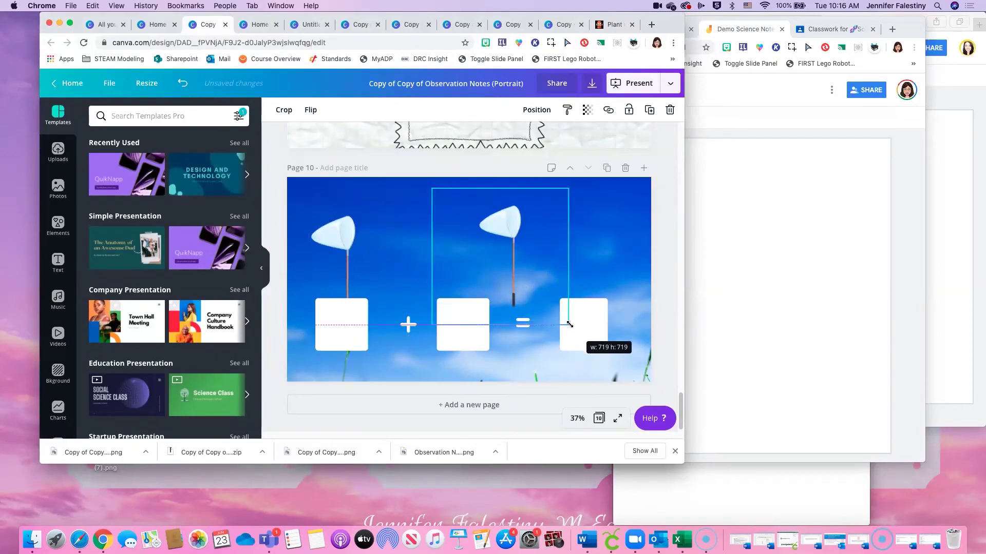
drag(523, 246, 474, 255)
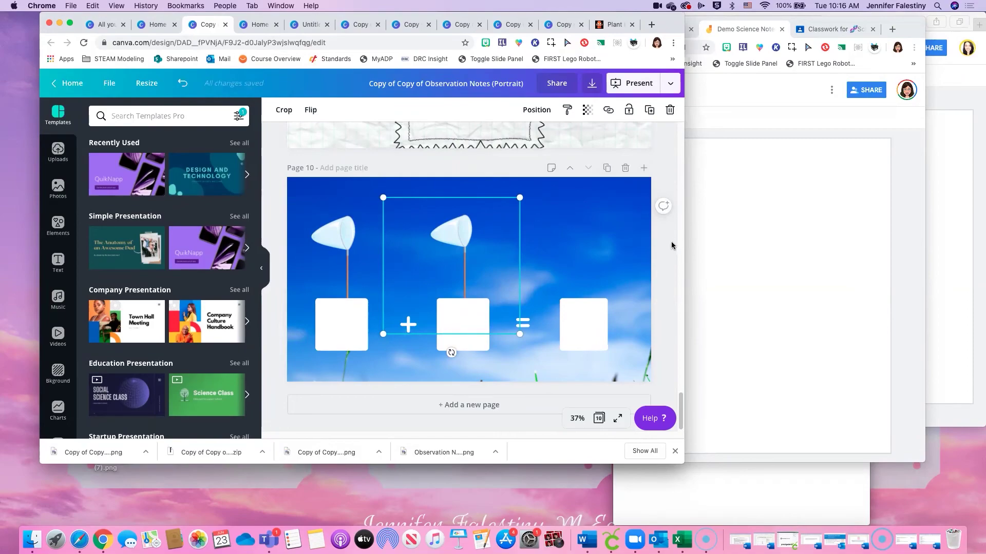
- Enlarge the answer square slightly and move it into line with the other two squares
click(598, 314)
drag(609, 353, 612, 356)
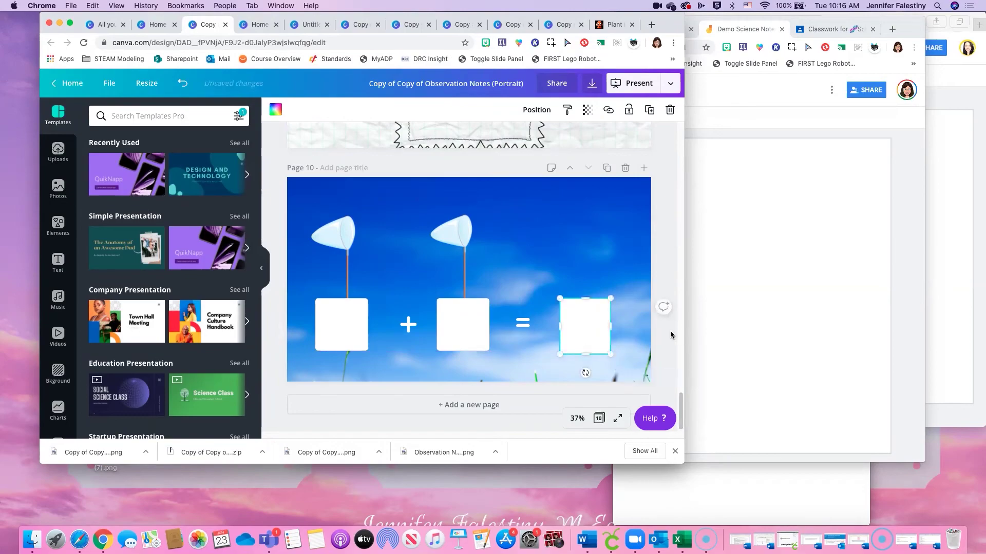
drag(581, 320, 582, 318)
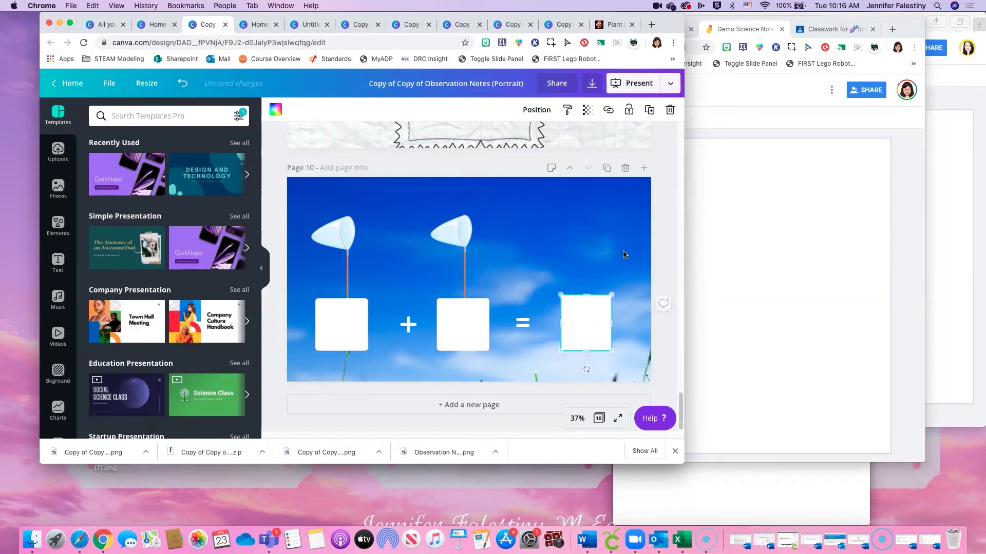
- Download only page 10 of the design as a PNG image
click(670, 85)
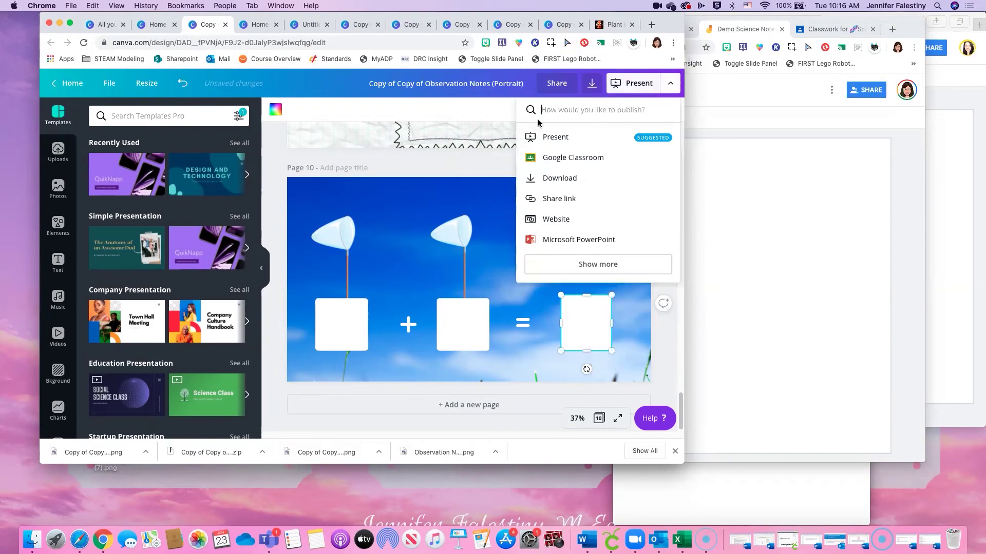
click(565, 178)
click(590, 198)
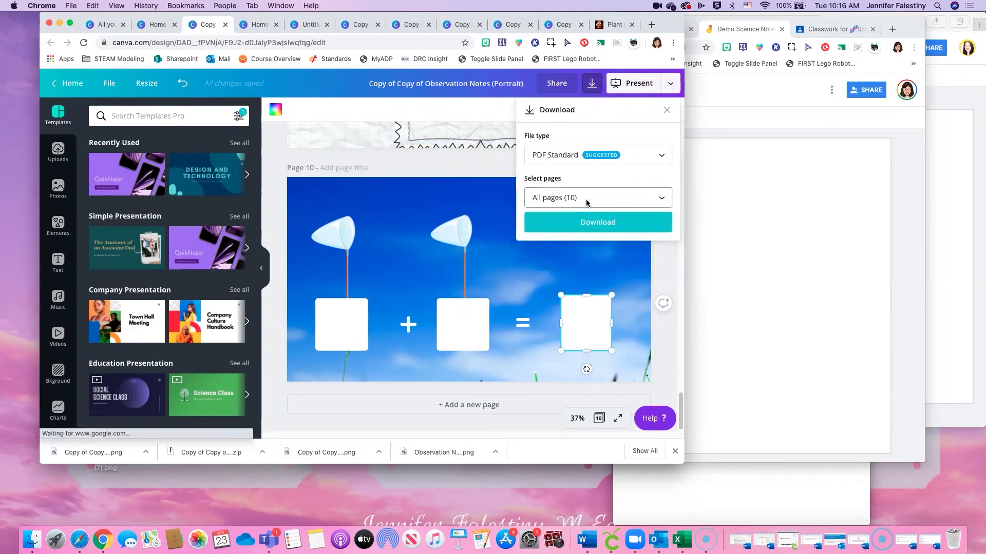
scroll(621, 308, down, 3)
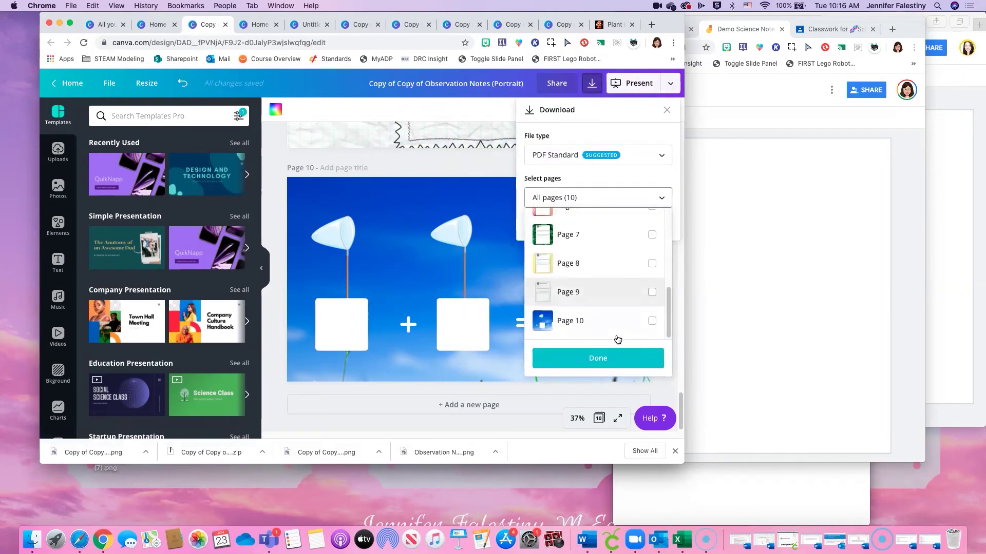
click(621, 313)
click(644, 161)
click(602, 163)
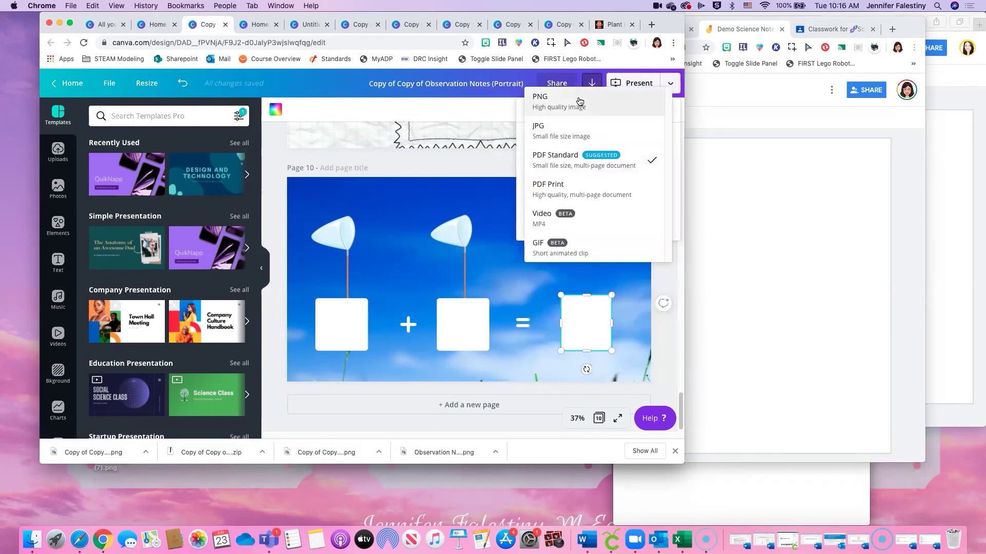
click(579, 101)
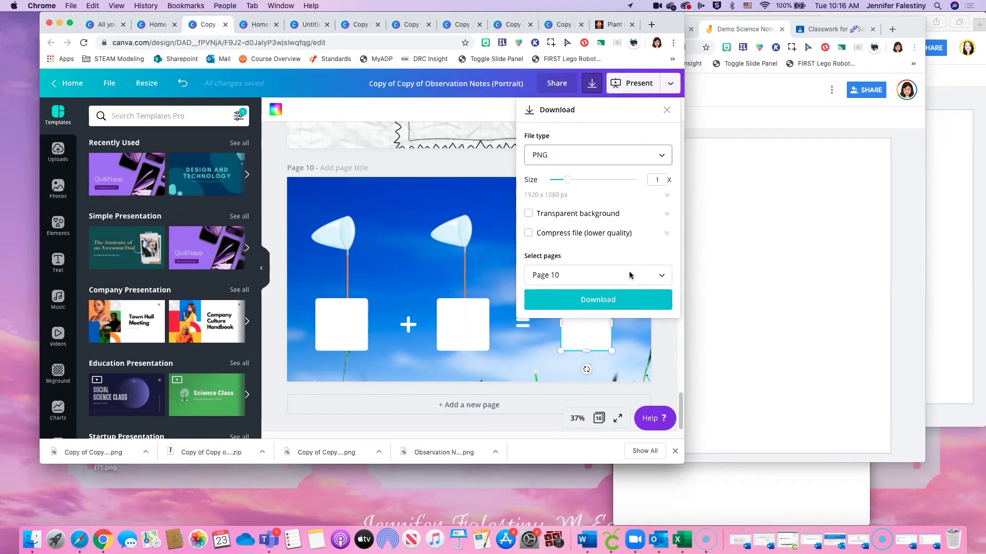
click(616, 284)
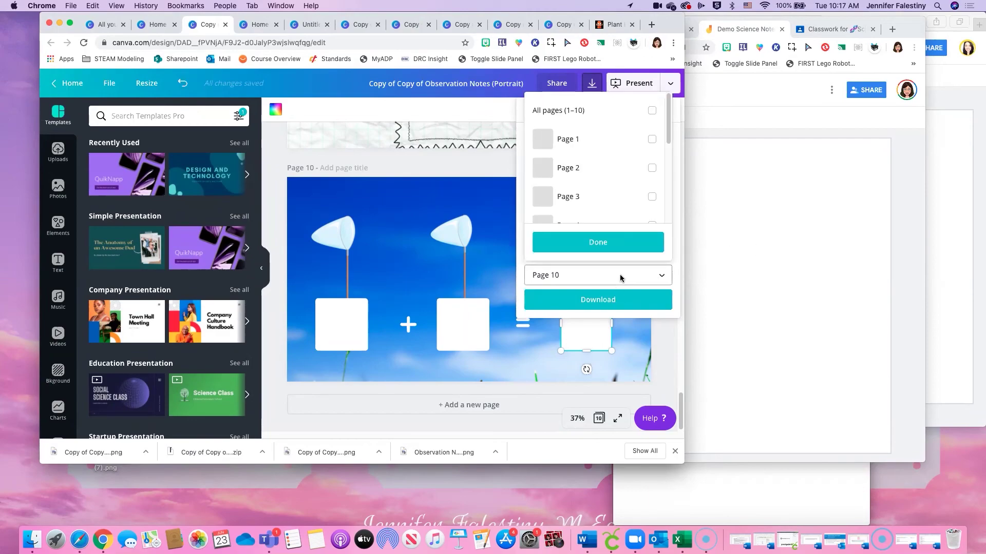
scroll(631, 187, down, 5)
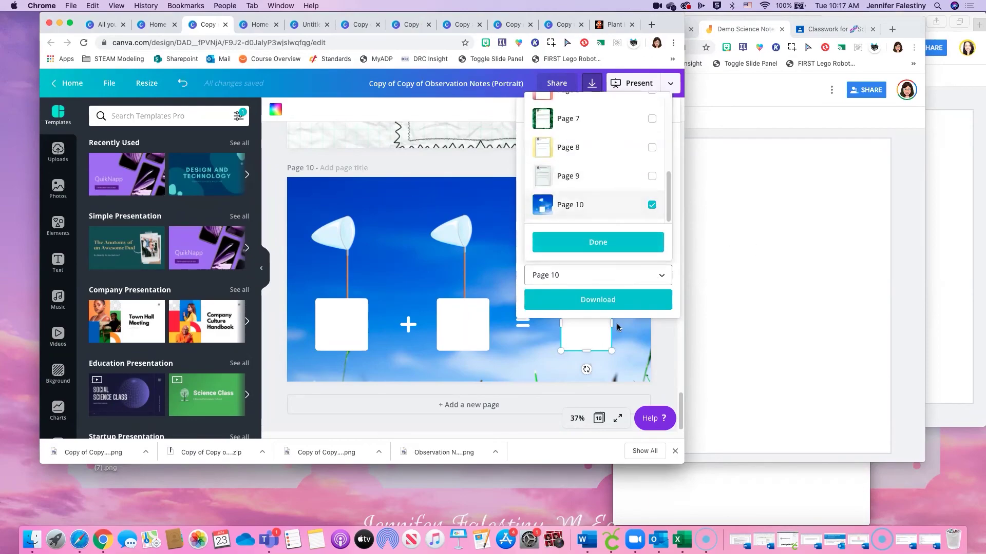
click(609, 243)
click(611, 300)
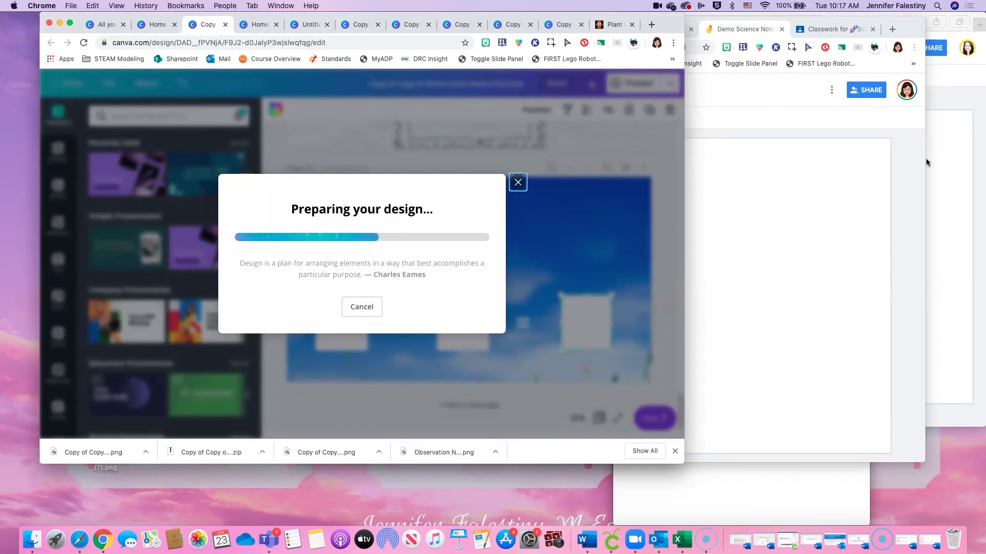
- Switch to Jamboard and upload the newly downloaded page 10 PNG from the Downloads folder onto the blank second frame
click(865, 206)
click(103, 452)
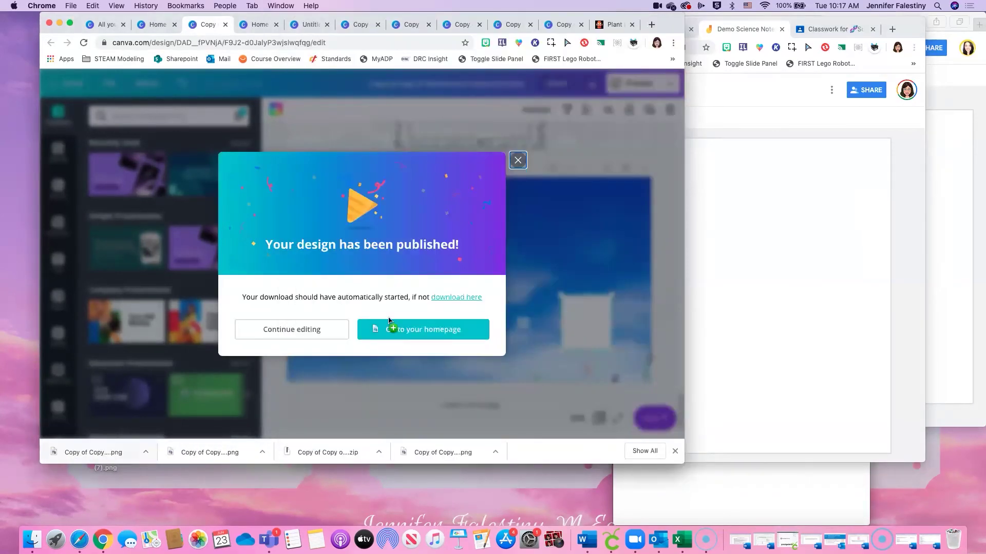
click(813, 331)
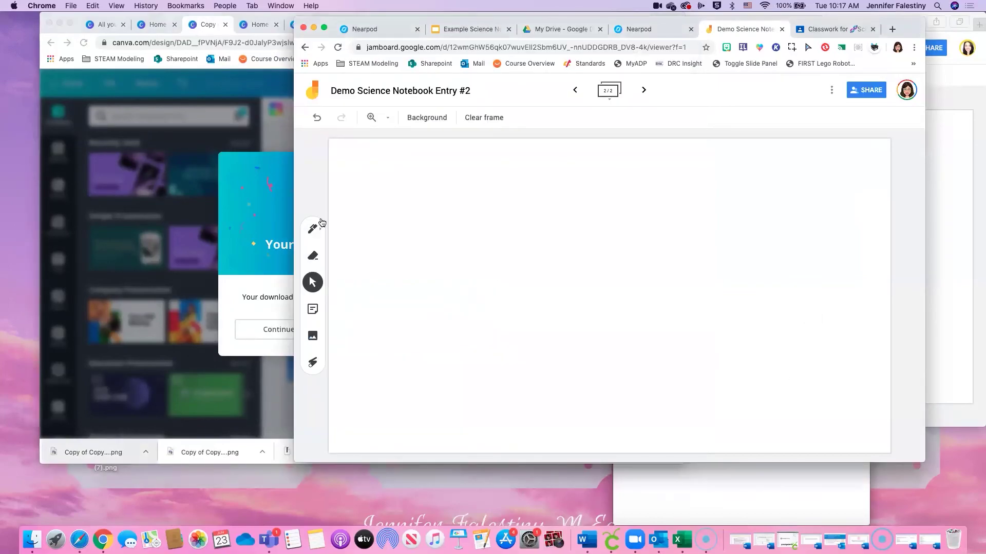
click(313, 337)
click(609, 294)
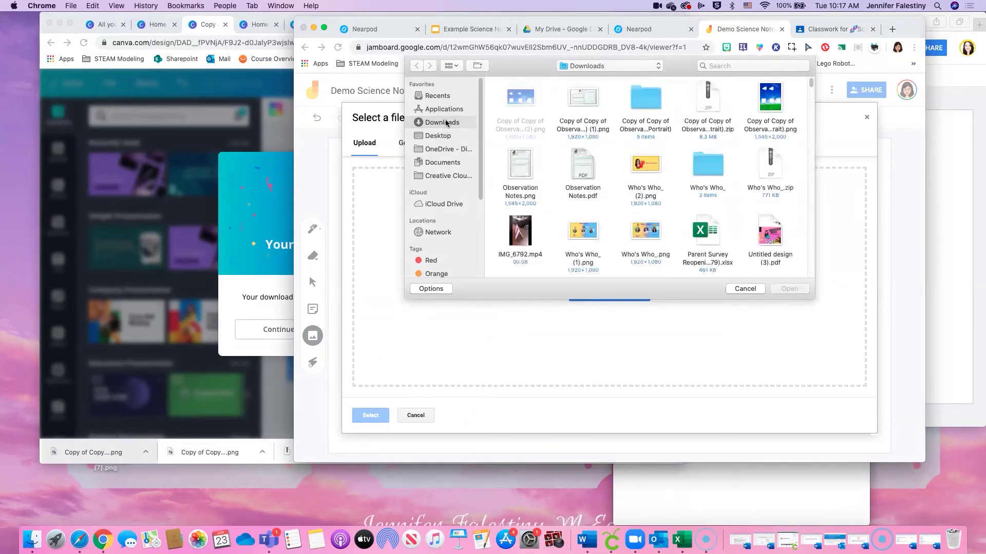
double_click(523, 98)
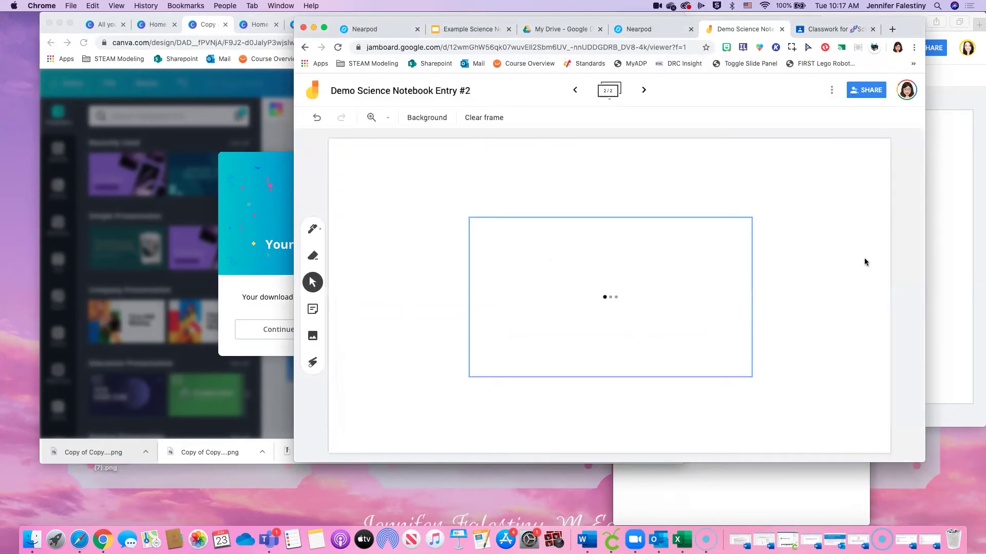
- Move the butterfly net equation image toward the frame's upper-left corner and enlarge it
drag(691, 291, 586, 243)
drag(646, 329, 719, 401)
click(816, 349)
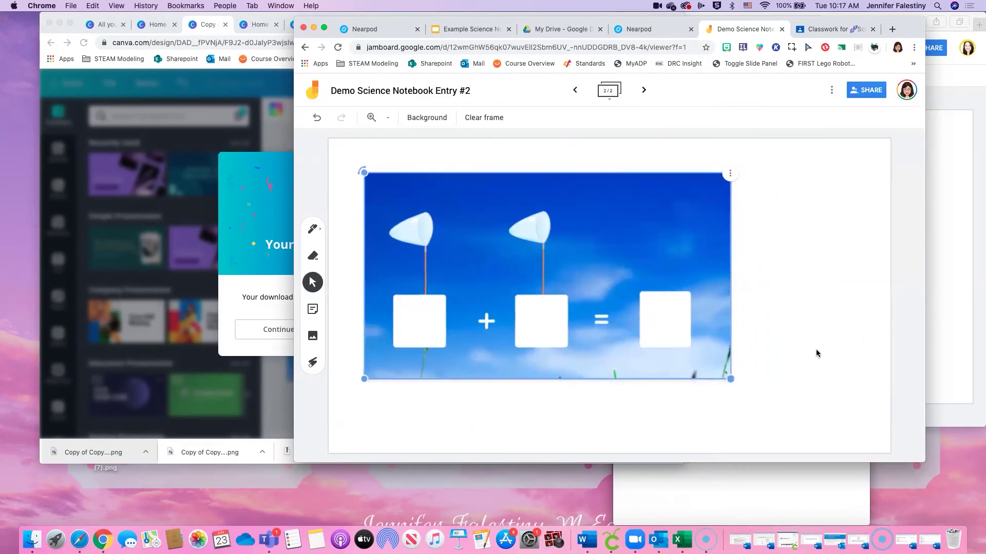
- Insert the first orange monarch picture from a Google image search for "butterfly" and move it over the equation's answer box
click(317, 337)
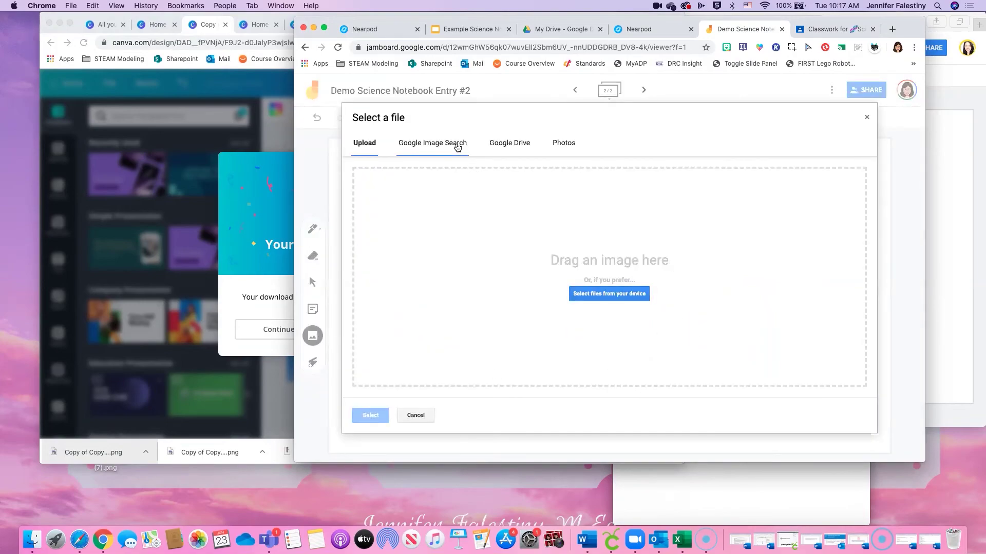
click(457, 144)
text(b)
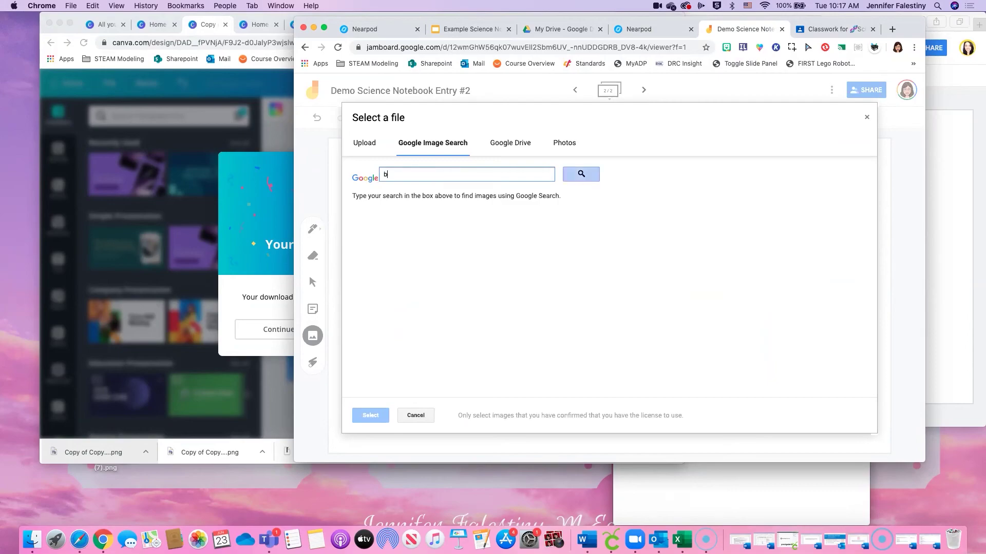
text(utterfly)
key(Return)
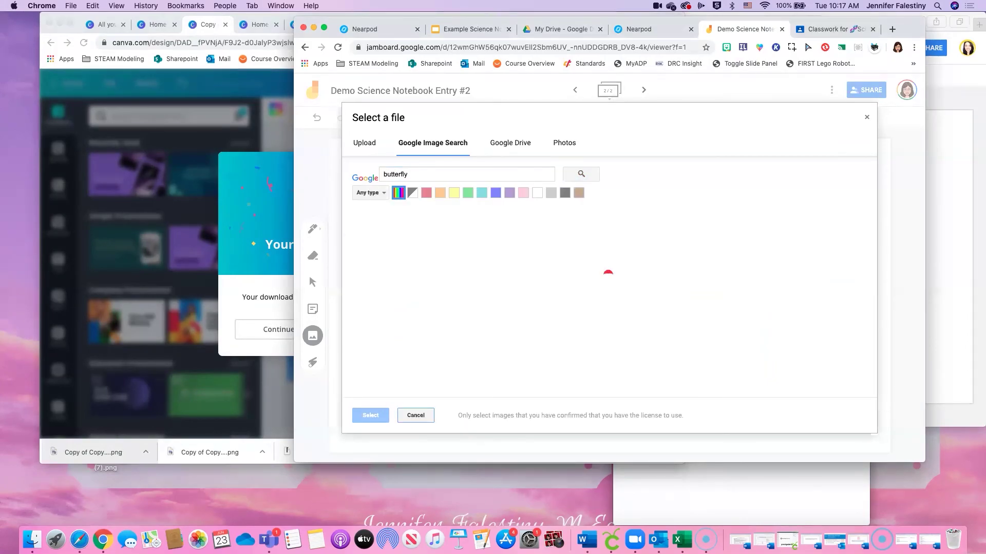
click(416, 255)
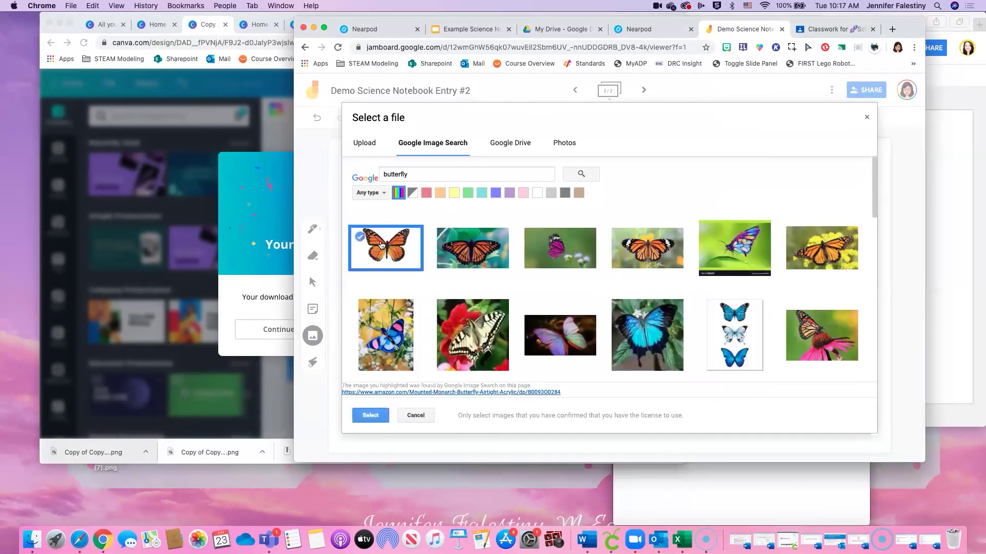
click(370, 415)
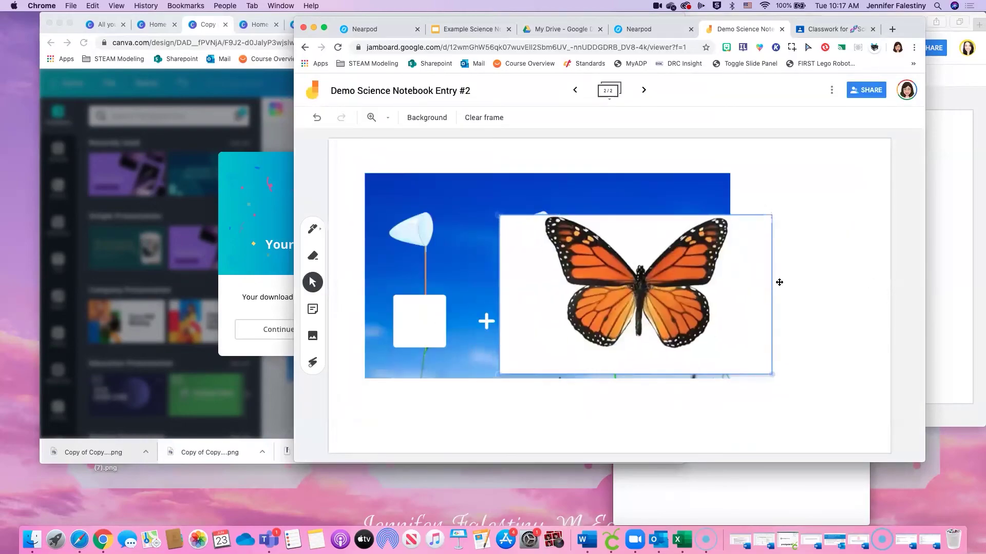
drag(779, 282, 857, 287)
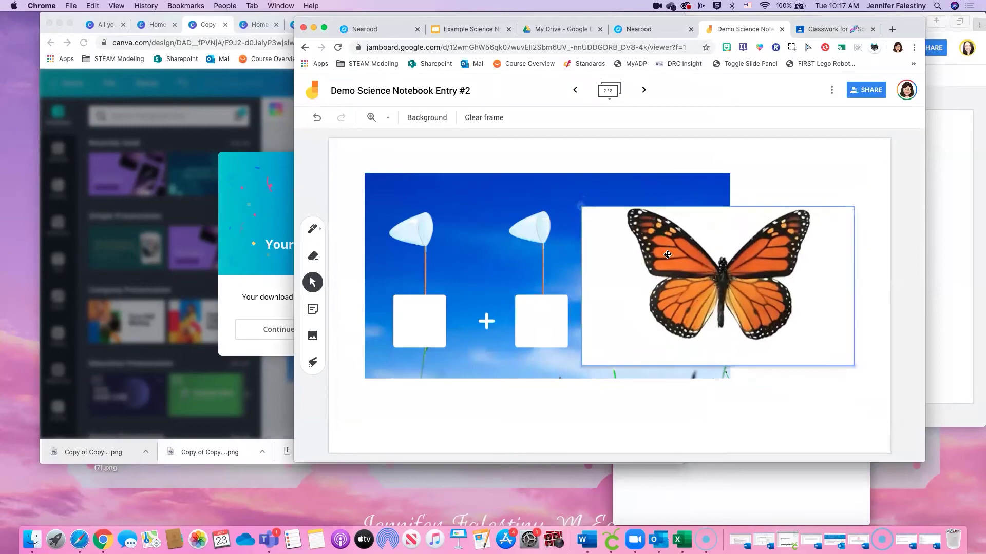
drag(670, 249, 659, 278)
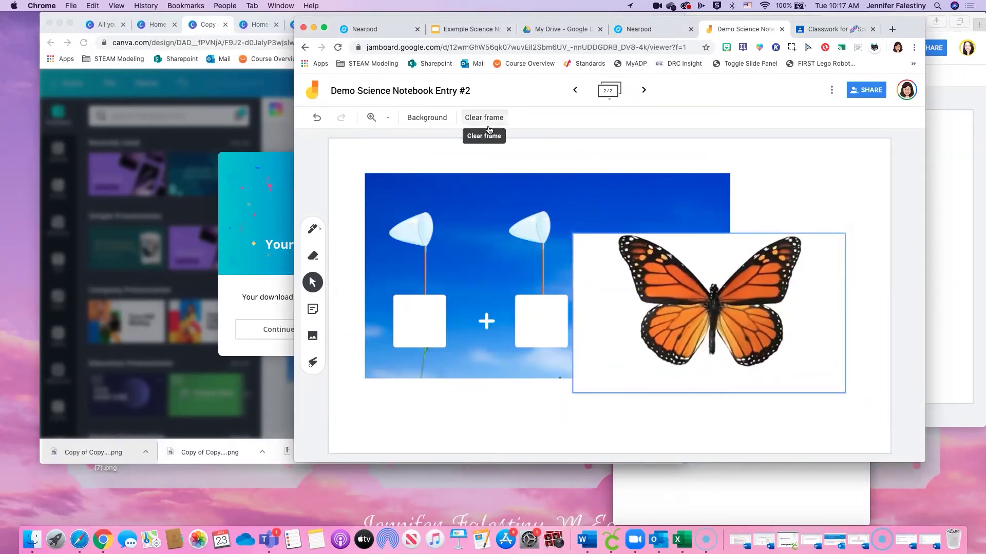
- Delete the orange monarch picture from the butterfly net equation frame in Jamboard
right_click(766, 343)
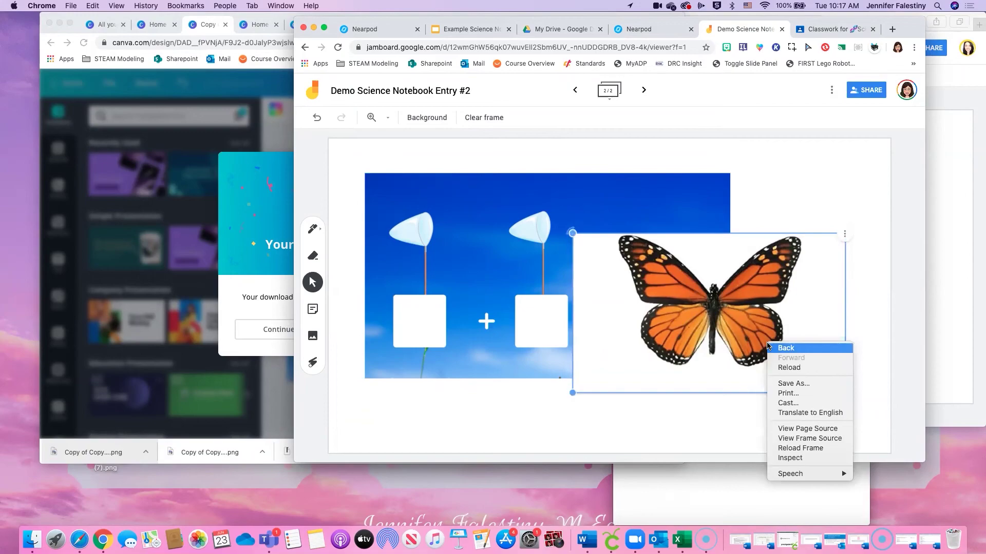
click(800, 197)
drag(753, 303, 701, 257)
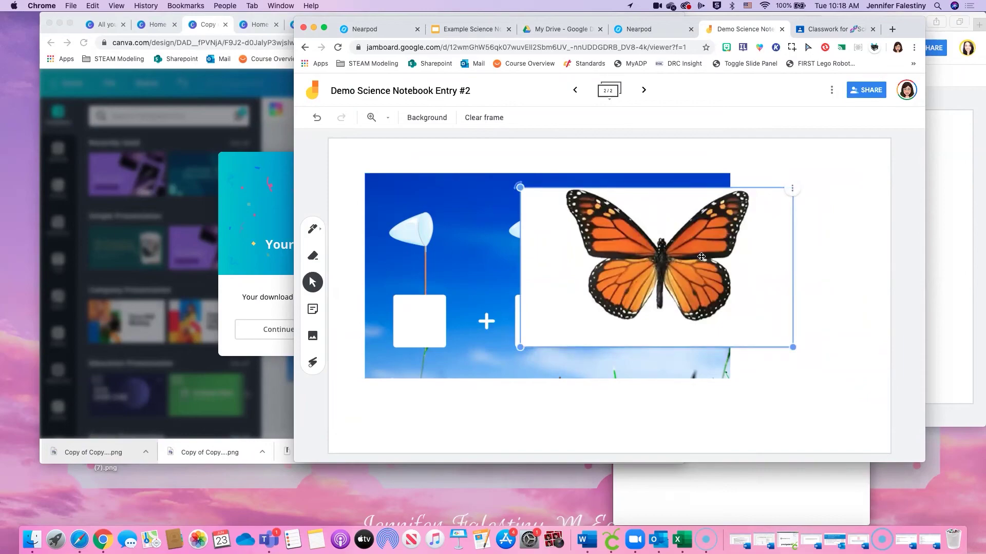
key(Delete)
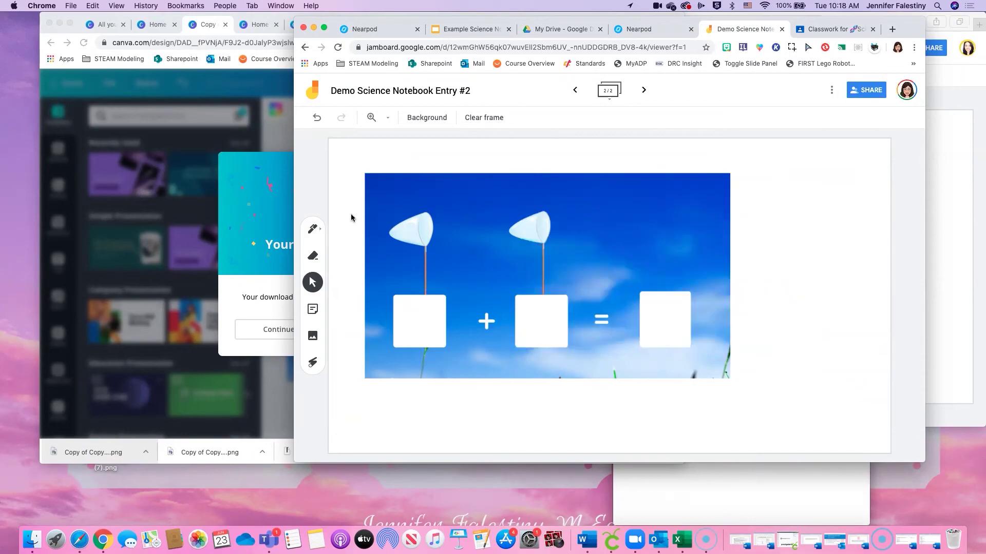
- Switch to the Canva design, dismiss the publish confirmation, duplicate page 10 and add a blank page 12
click(277, 132)
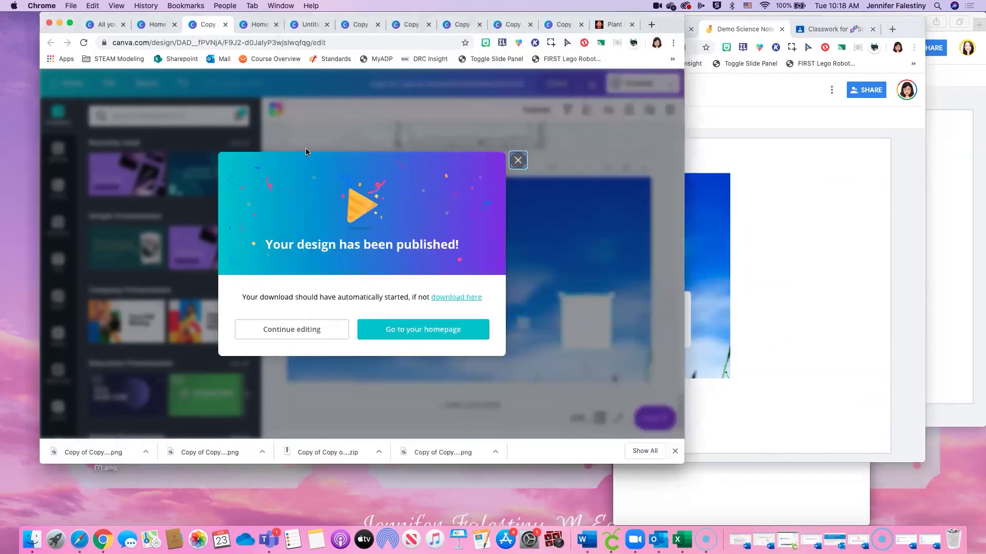
click(518, 161)
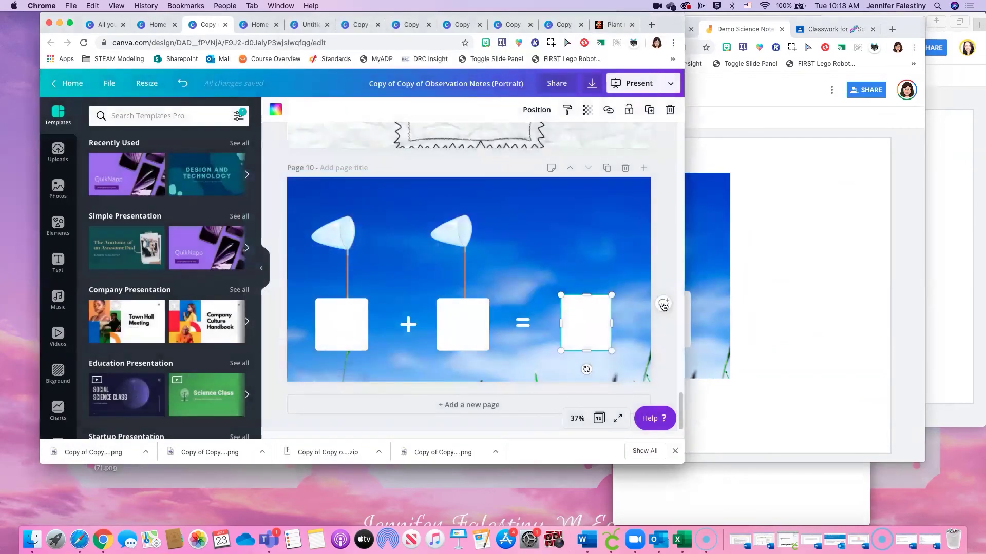
click(607, 169)
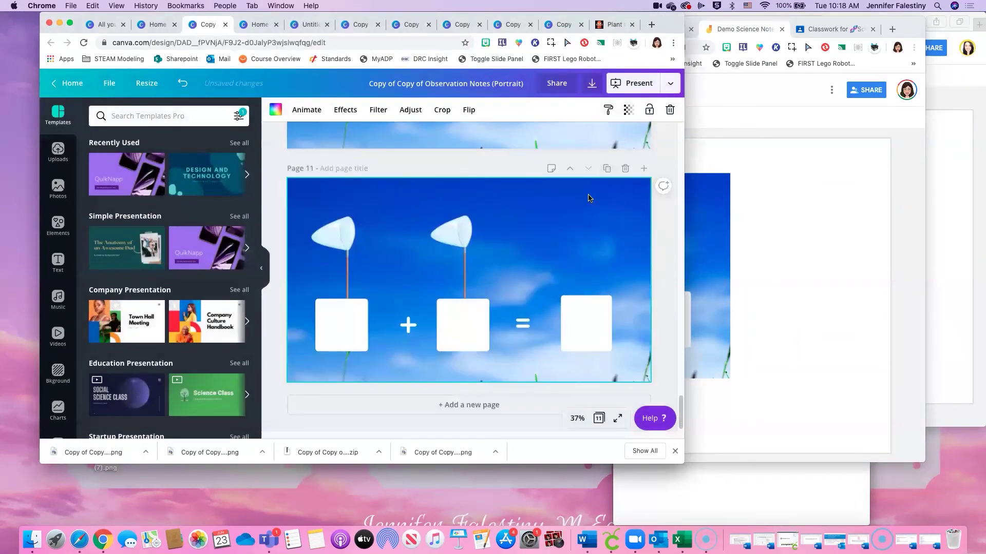
click(643, 169)
- Search the Canva graphic elements for "butterfly"
click(154, 111)
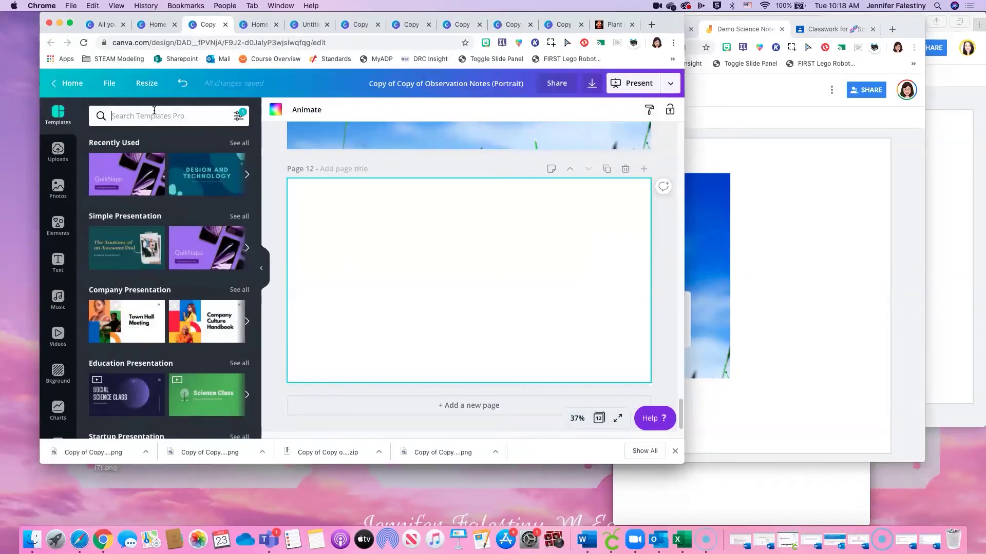
text(butterfly)
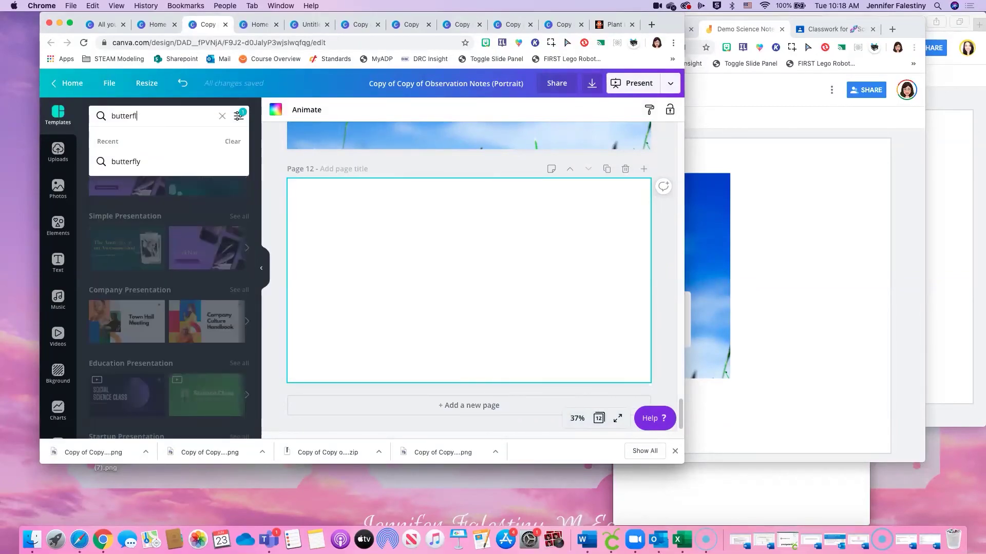
key(Return)
click(58, 187)
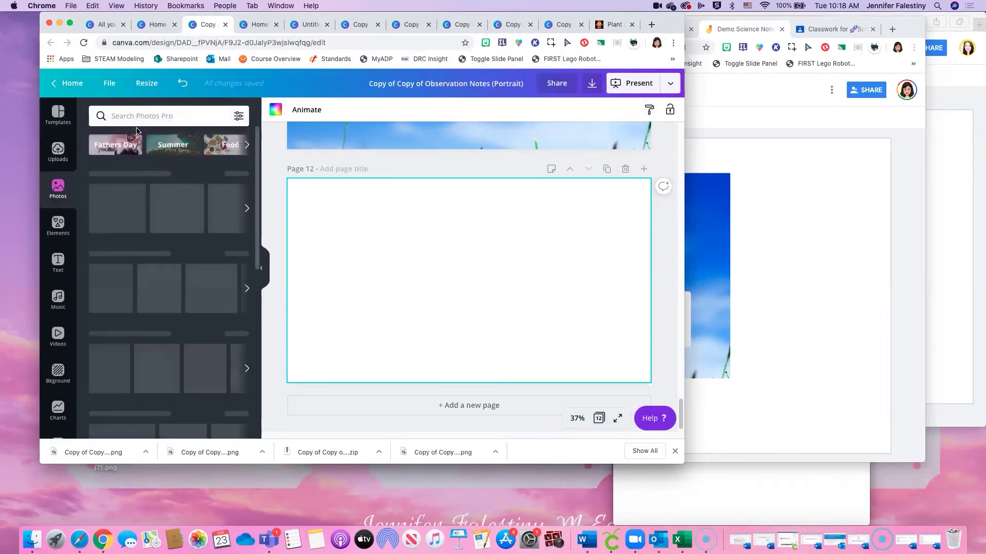
click(64, 232)
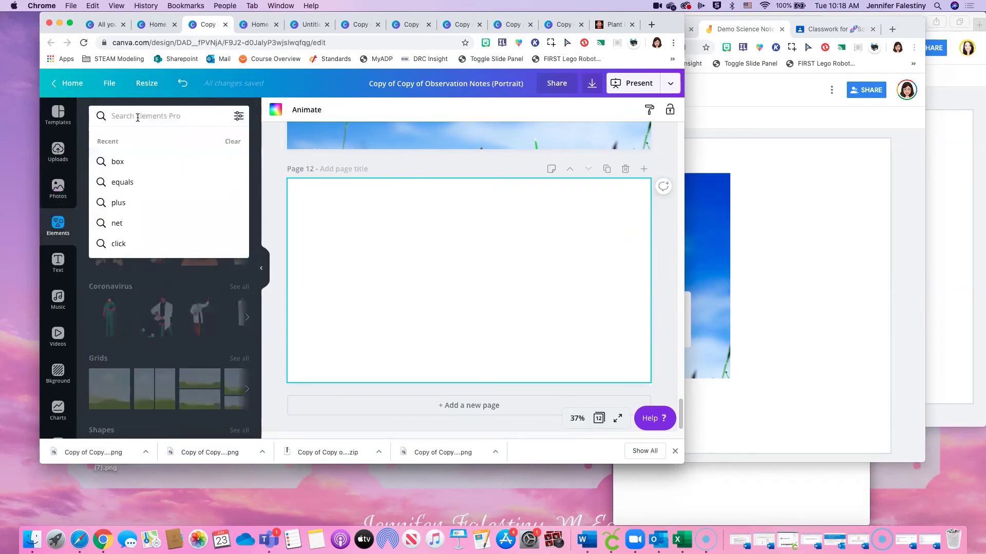
text(butterfly)
key(Return)
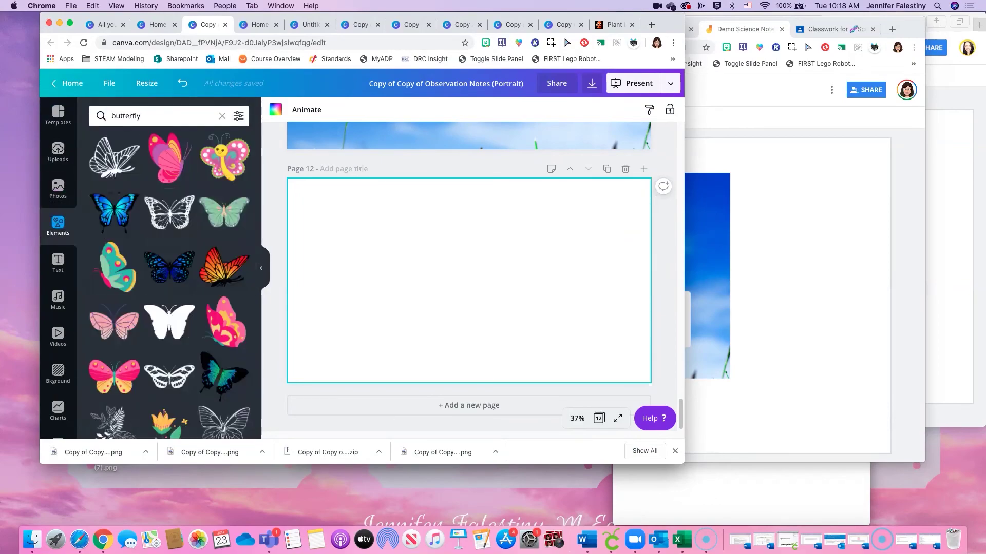
- Place the pink and yellow butterfly on page 12 instead of the blue one, enlarge it to nearly full page height and centre it
click(121, 217)
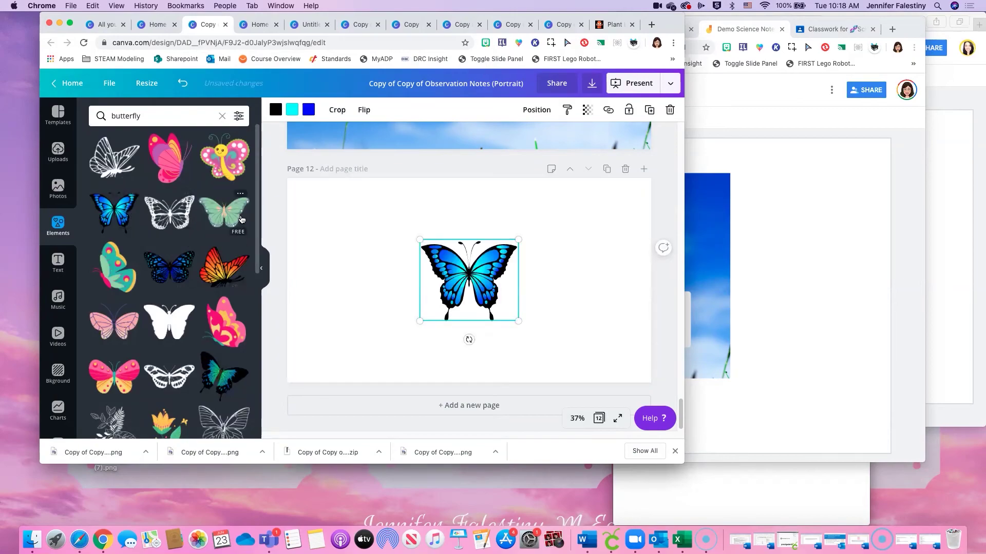
key(Delete)
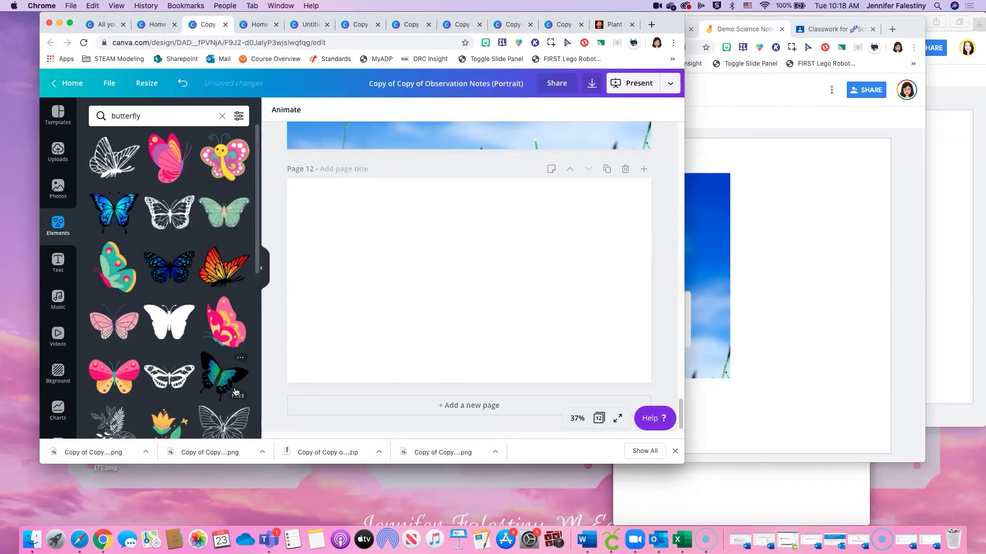
click(114, 376)
drag(573, 345, 650, 376)
drag(570, 312, 547, 311)
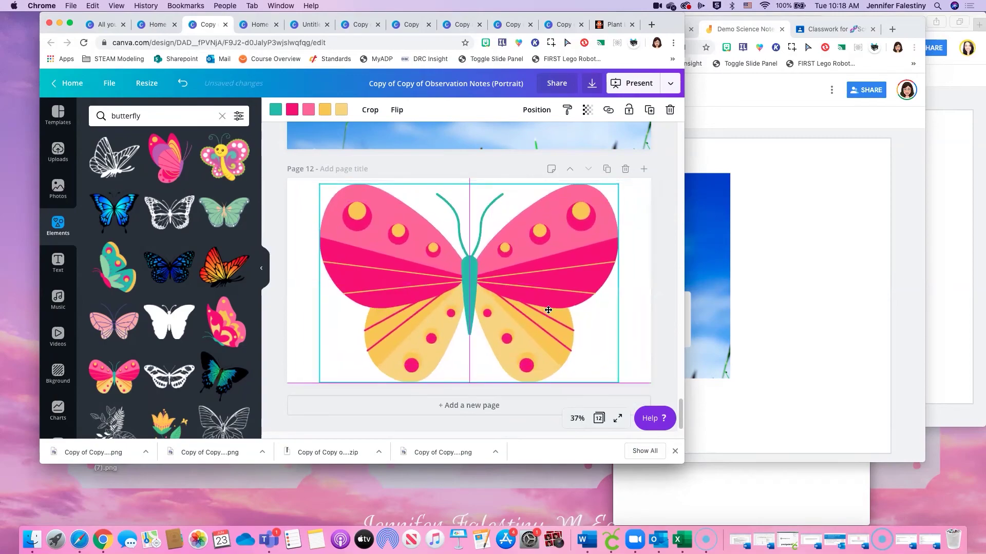
- Download only page 12 as a PNG with a transparent background
click(668, 87)
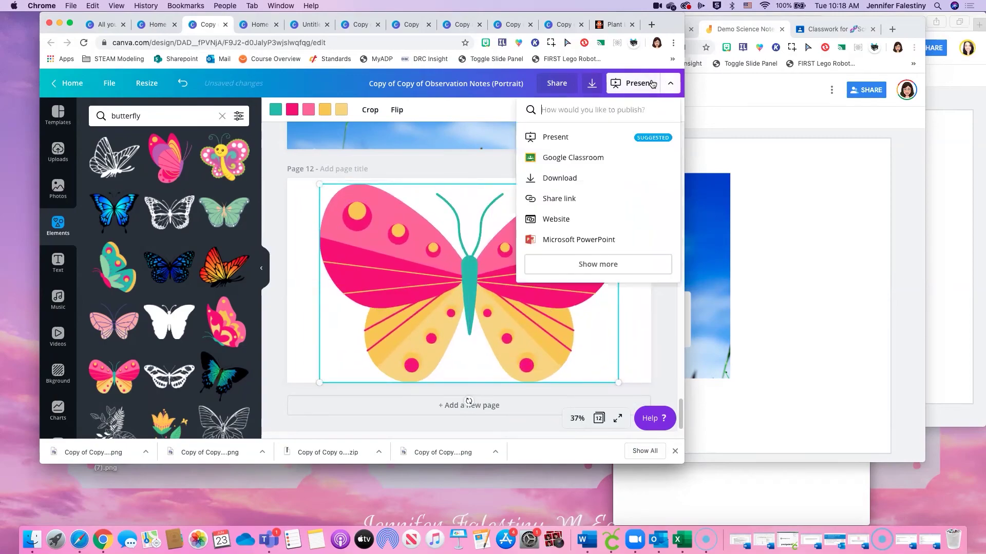
click(567, 181)
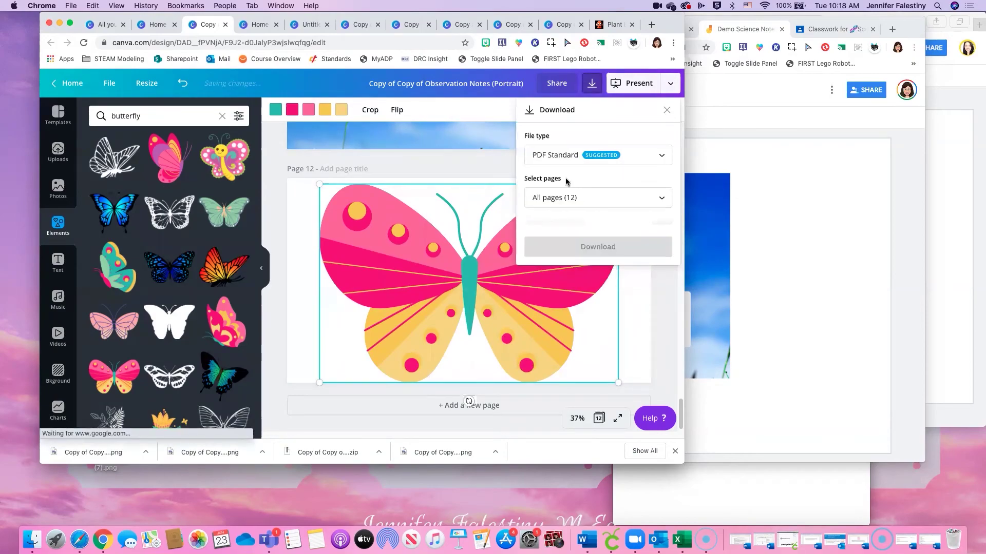
click(635, 156)
click(622, 107)
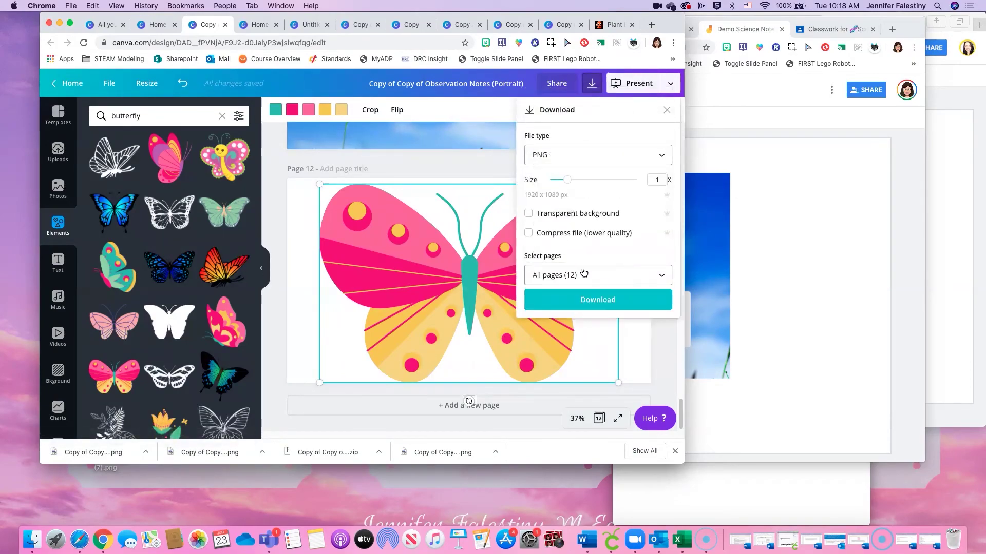
click(530, 215)
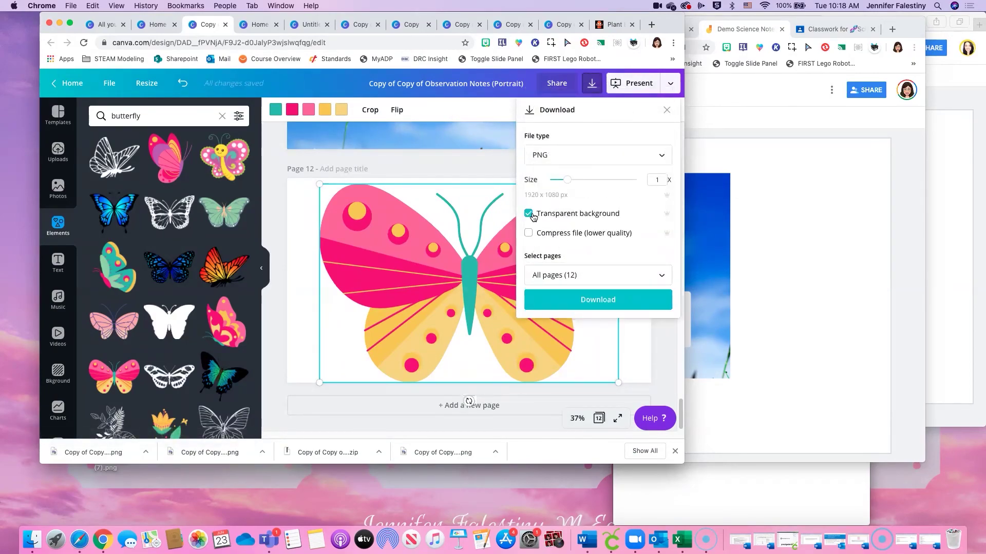
click(621, 283)
scroll(600, 170, down, 5)
click(651, 204)
click(598, 242)
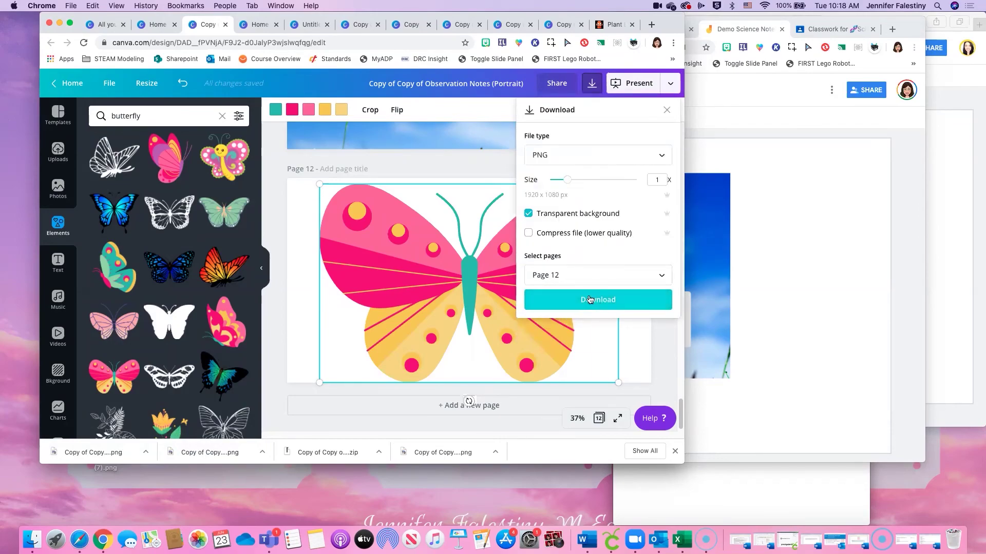
click(612, 301)
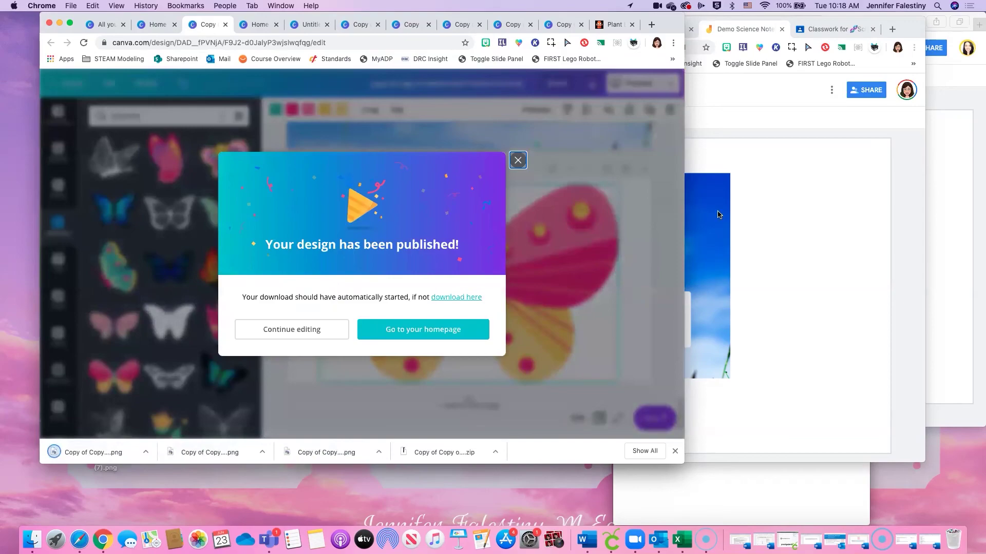
- Shrink the pink and yellow butterfly and move it to the upper right area of page 12
click(546, 227)
drag(615, 185, 546, 258)
drag(503, 285, 563, 248)
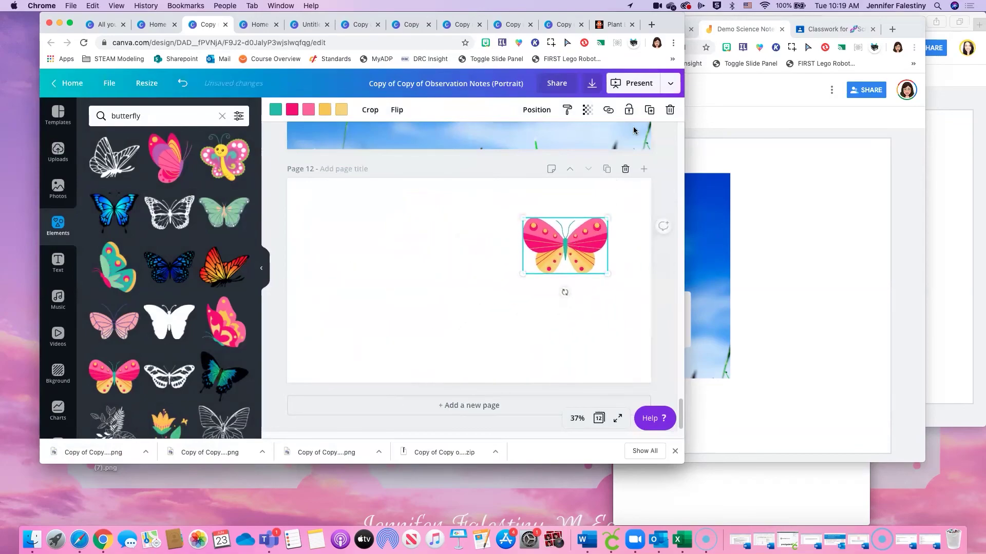
- Search Bitmoji for "running" and try to place the running character on page 12
click(659, 44)
click(658, 44)
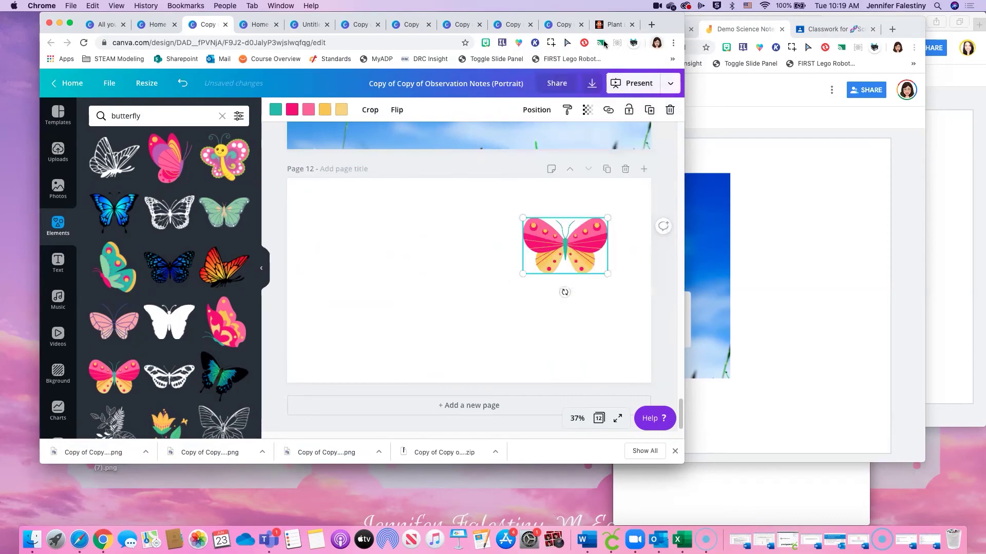
click(486, 43)
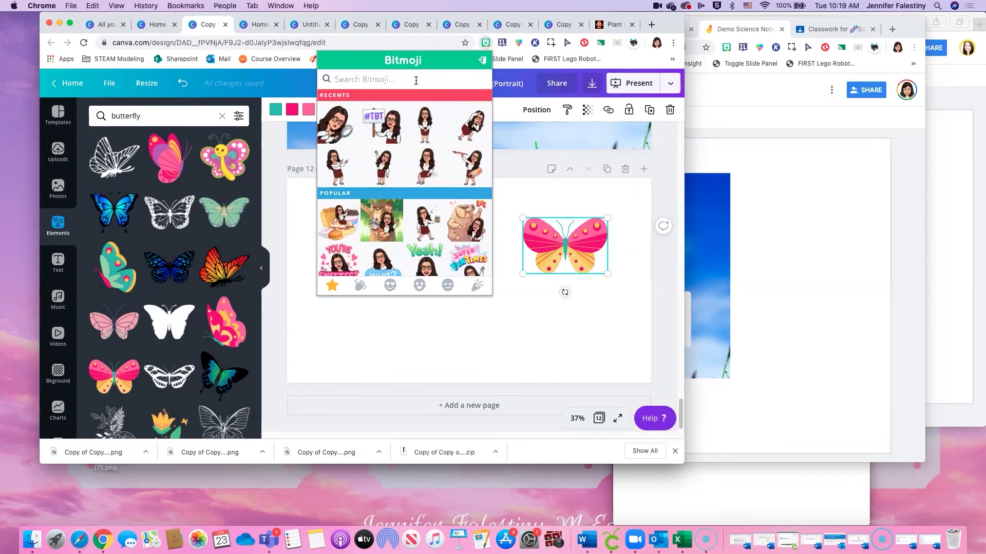
text(running)
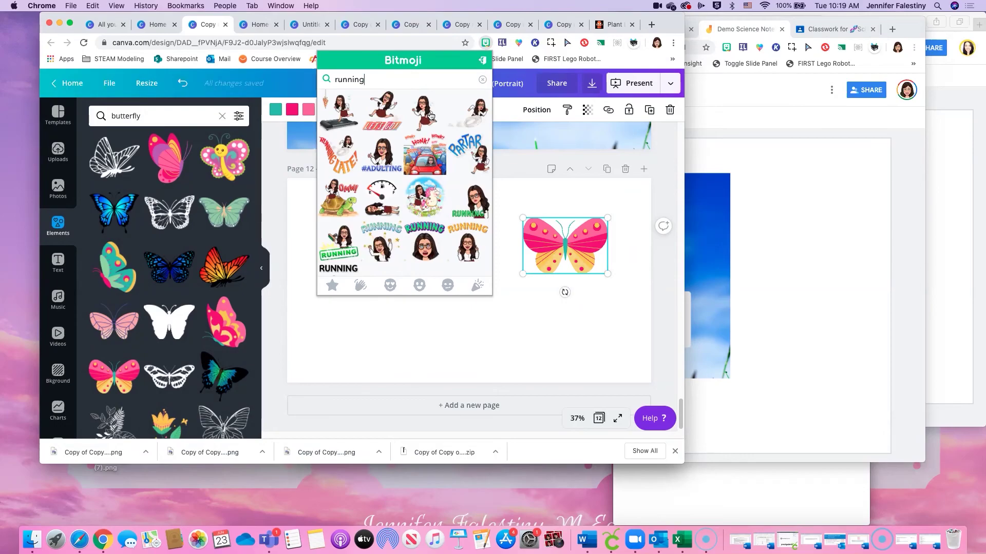
drag(431, 115, 470, 328)
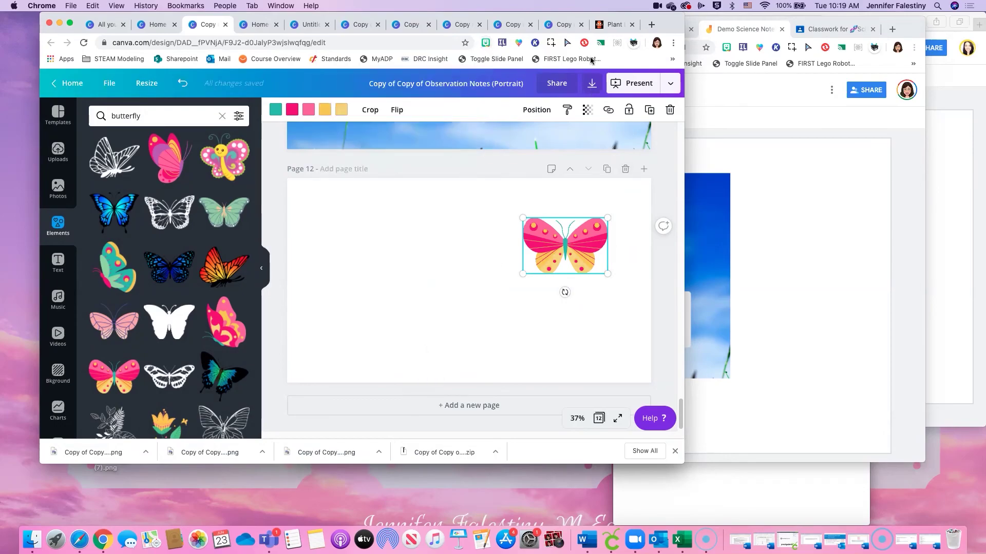
- Copy the recent running Bitmoji, paste it onto page 12 and enlarge it to about 791 by 791
click(485, 43)
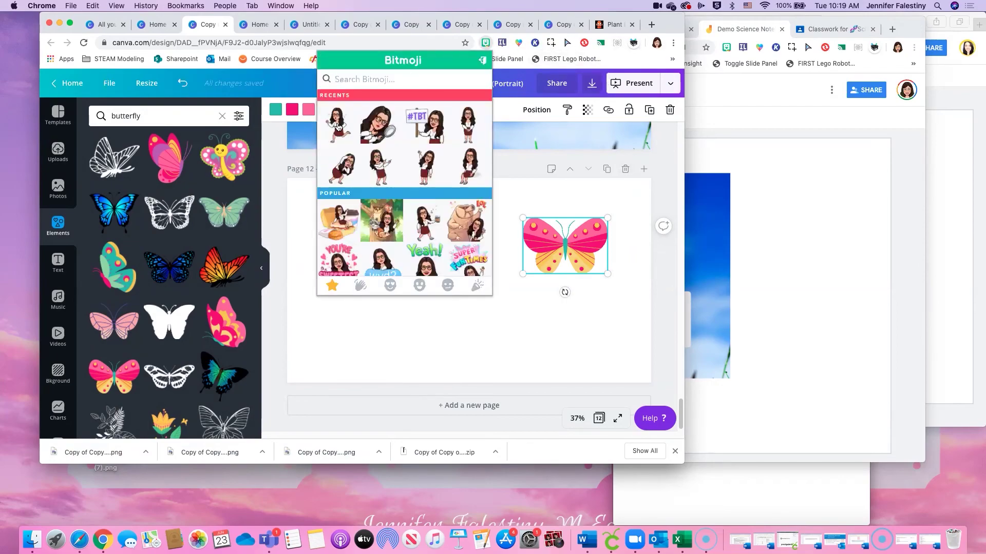
right_click(337, 127)
click(398, 320)
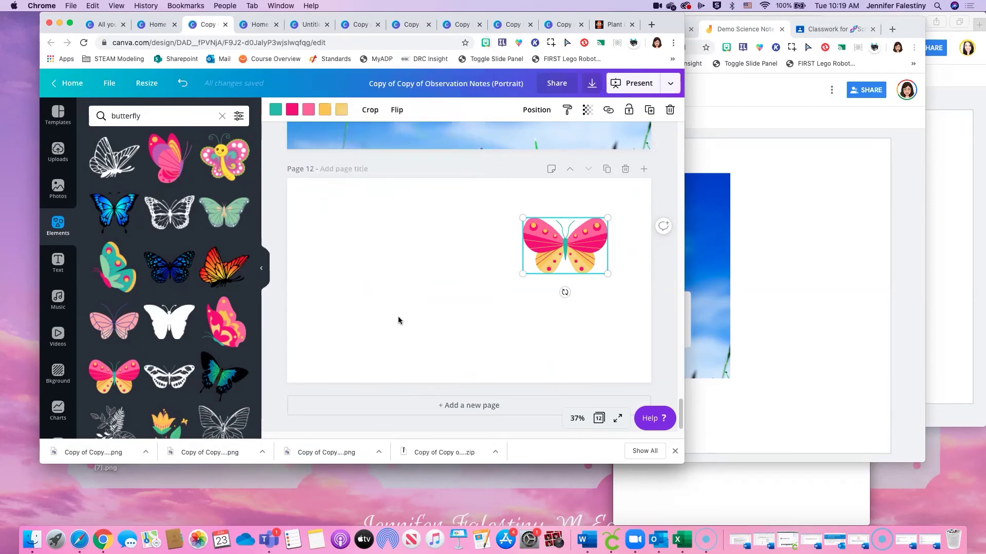
key(super+v)
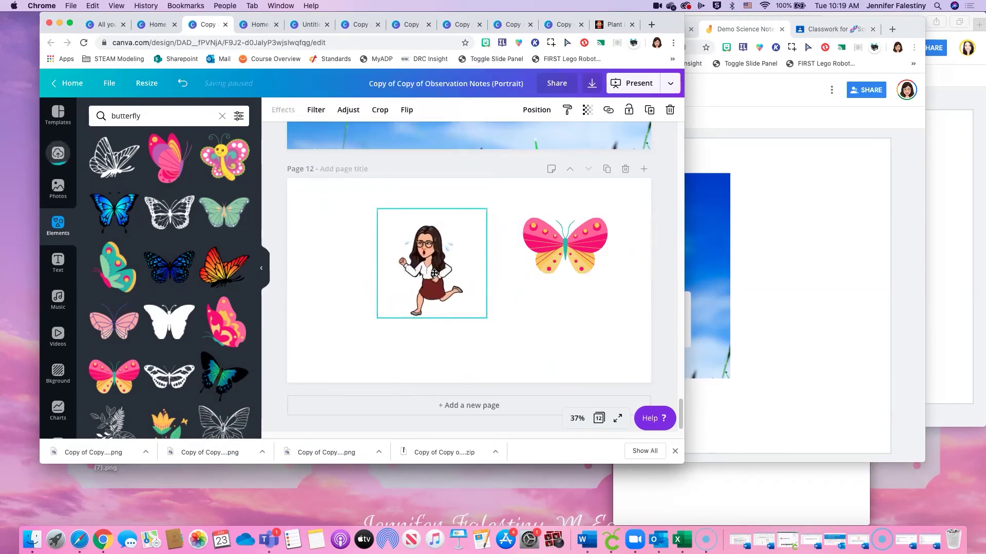
drag(484, 332, 513, 359)
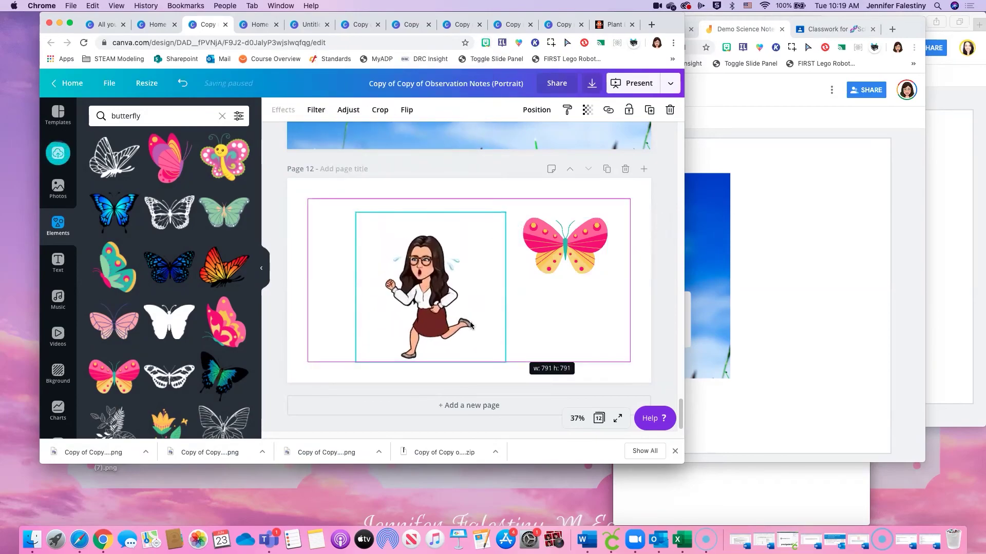
click(556, 308)
- Search the elements for "net" and place the pale blue butterfly net with its handle at the Bitmoji's raised hand
click(101, 117)
text(net)
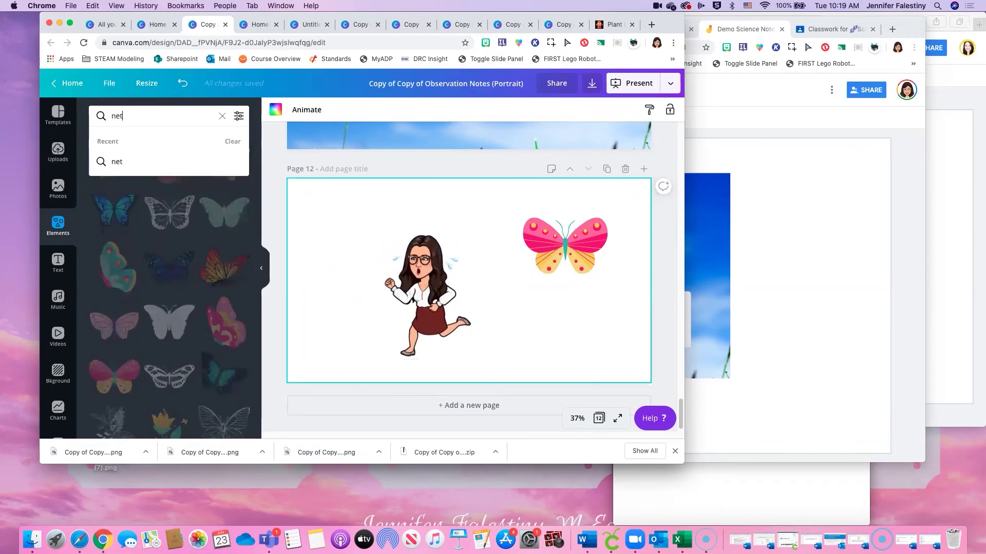
key(Return)
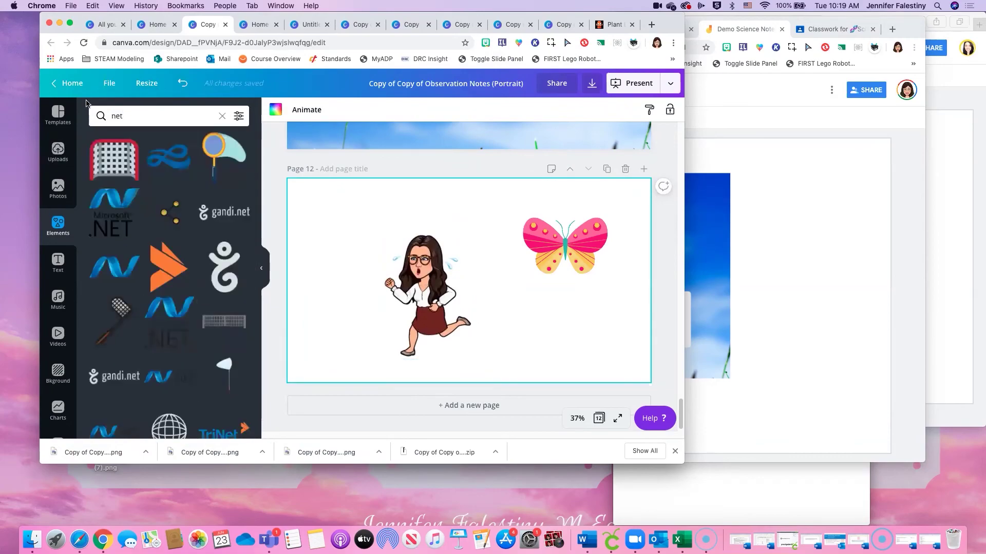
click(224, 369)
drag(463, 233, 391, 201)
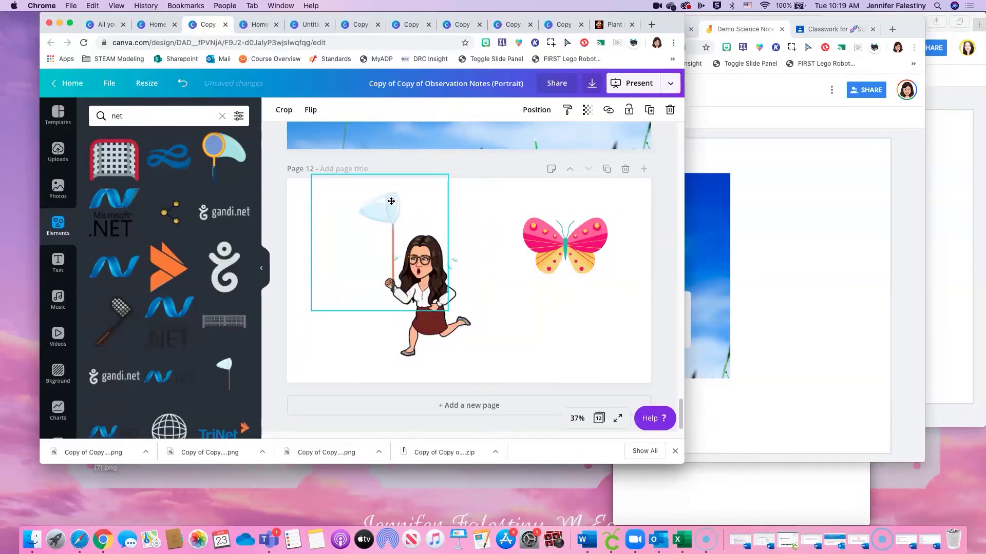
- Flip the butterfly net horizontally, tilt it over the Bitmoji's head and realign its handle with the raised hand
click(310, 110)
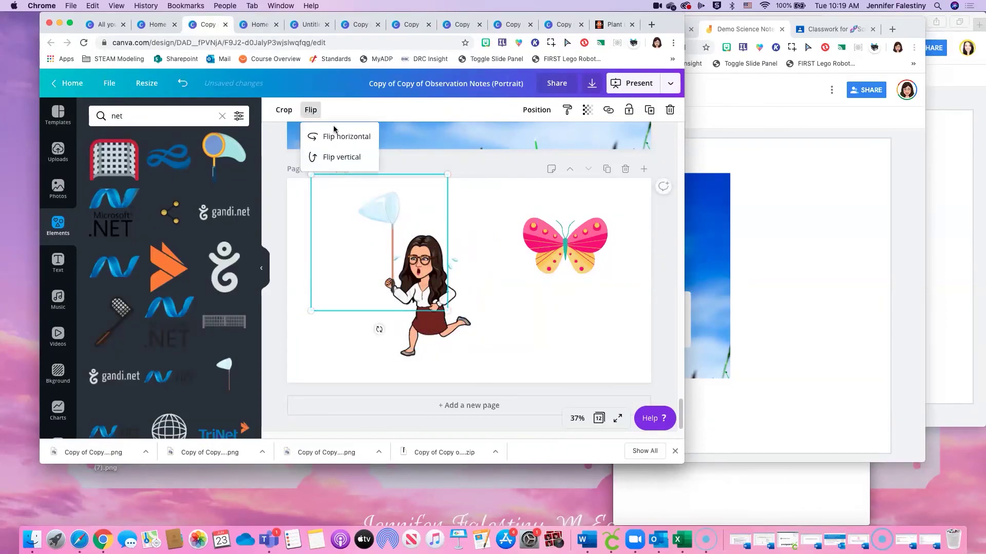
click(343, 137)
drag(359, 238, 385, 236)
drag(405, 328, 381, 326)
drag(408, 210, 415, 216)
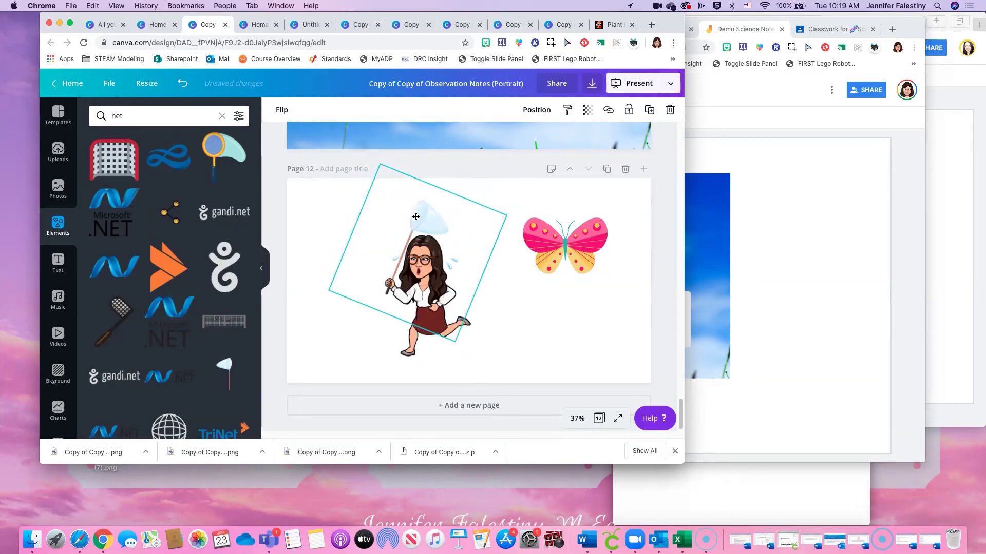
- Shrink the pink butterfly, place it over the Bitmoji's net and bring it forward in front of the net
drag(570, 248, 354, 226)
drag(392, 253, 426, 220)
click(535, 110)
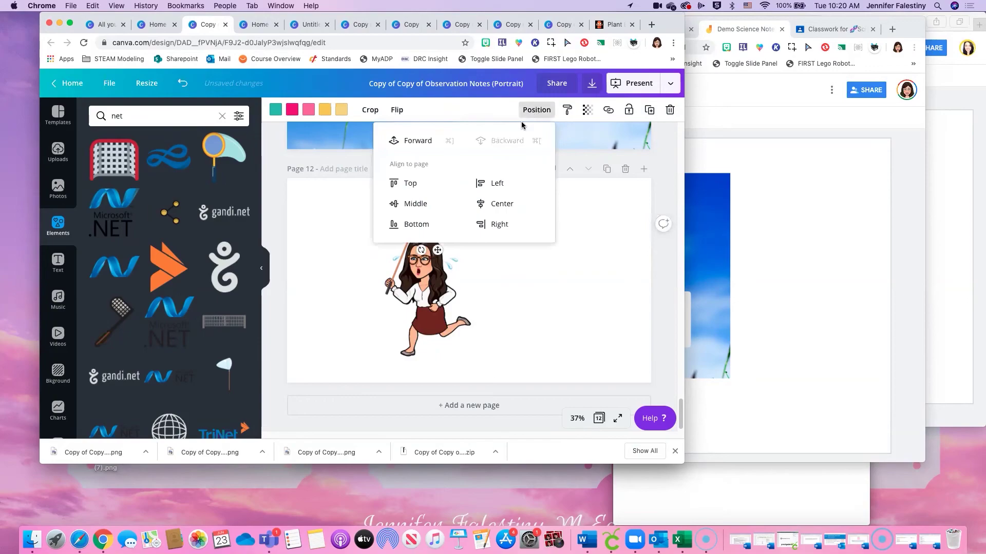
click(405, 139)
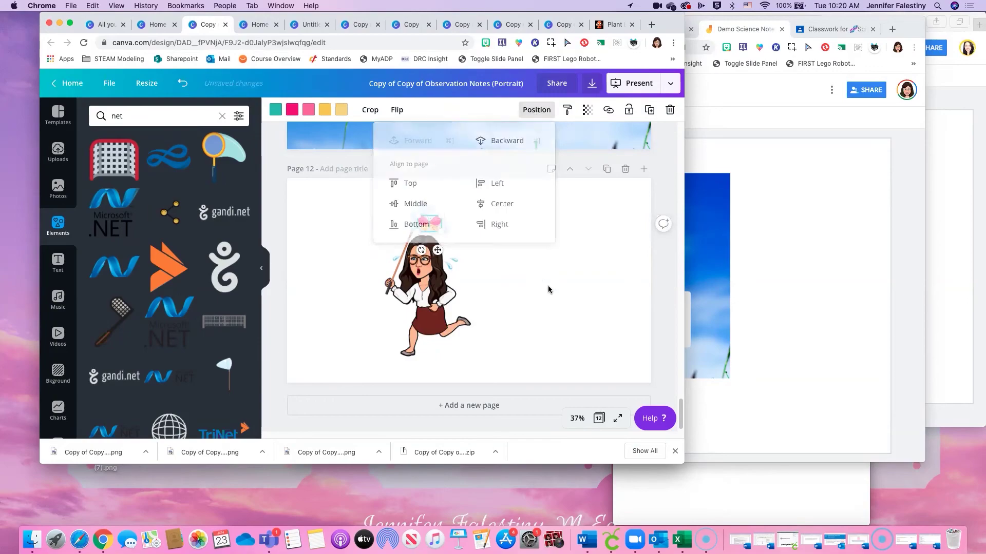
click(547, 286)
- Set the transparency of the butterfly in the net to 34
click(432, 223)
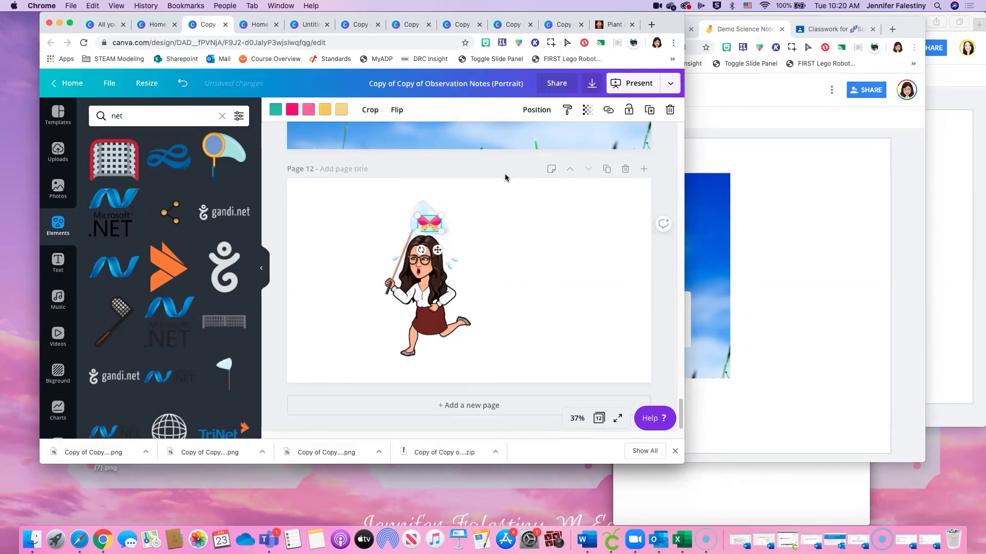
click(587, 109)
drag(555, 138, 515, 140)
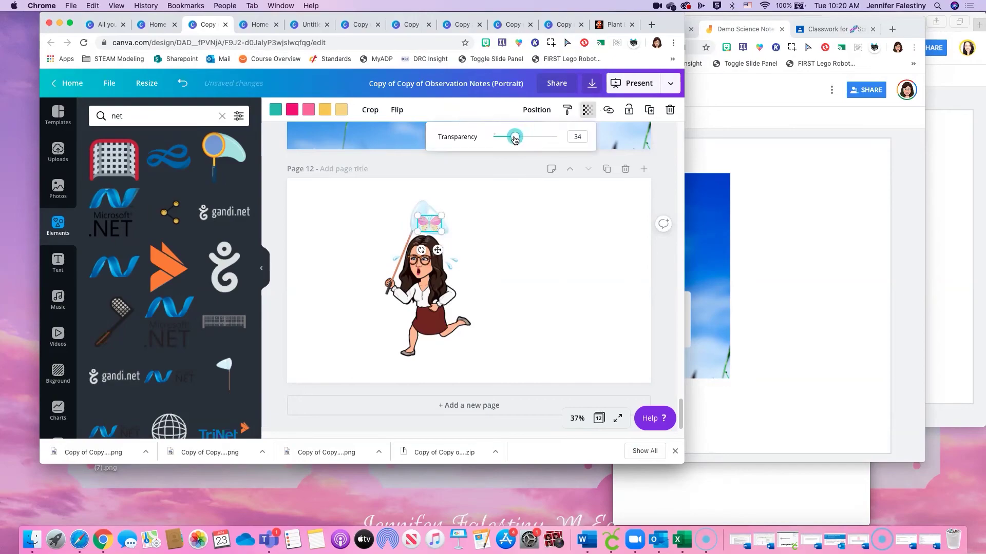
click(571, 271)
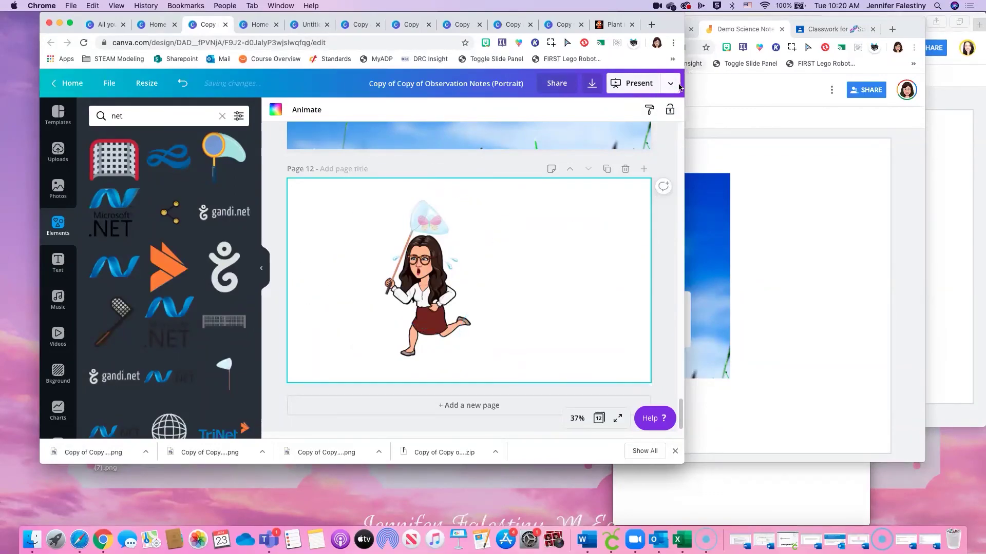
- Download only page 12 as a PNG with a transparent background
click(670, 88)
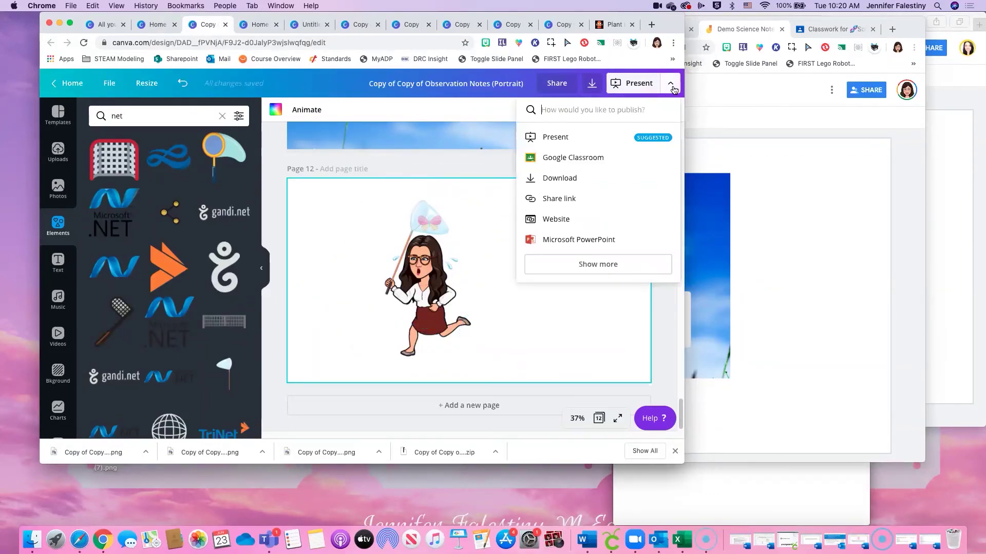
click(577, 178)
click(626, 167)
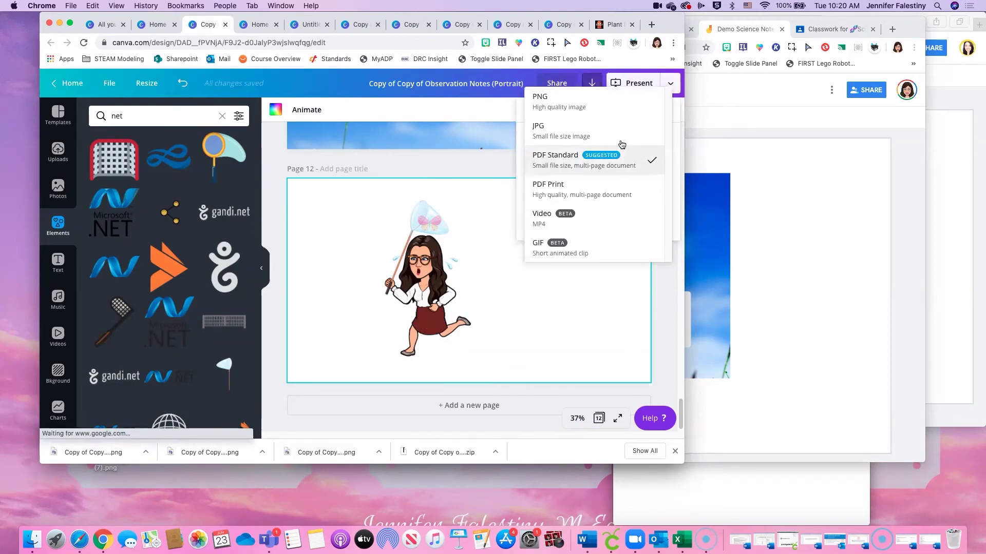
click(606, 106)
click(548, 218)
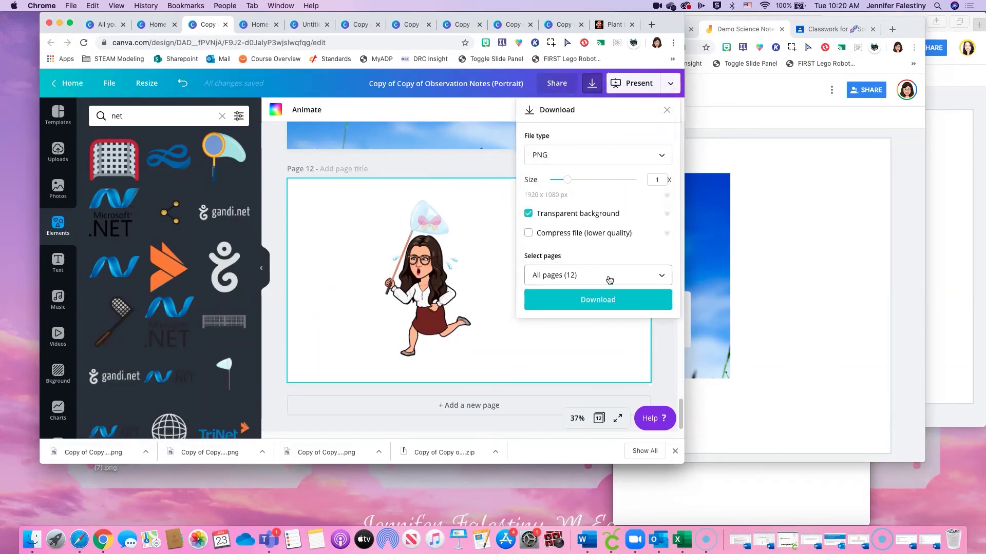
click(600, 276)
scroll(593, 195, down, 5)
click(590, 208)
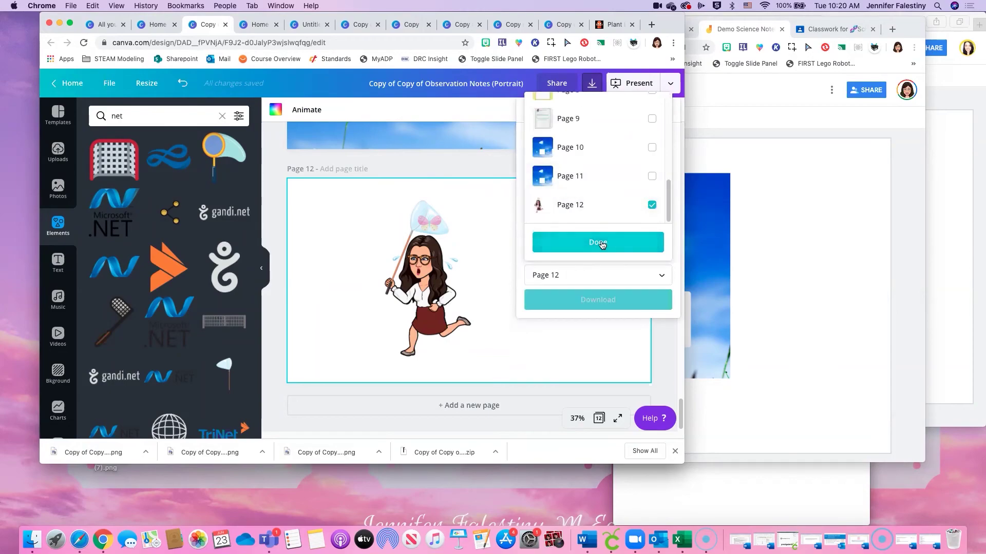
click(595, 242)
click(611, 302)
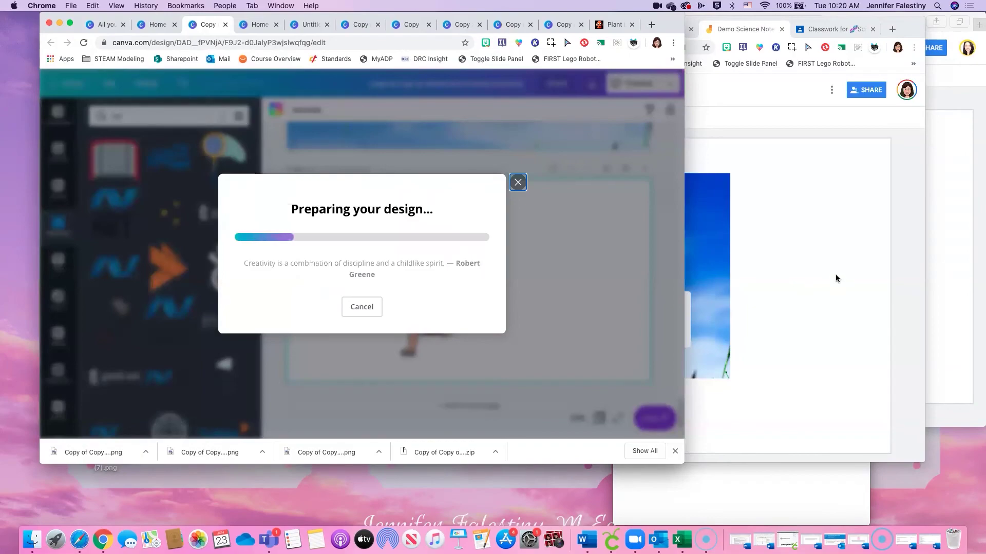
- Switch to the Jamboard window and shift the butterfly net addition image slightly up and to the left on the frame
click(803, 247)
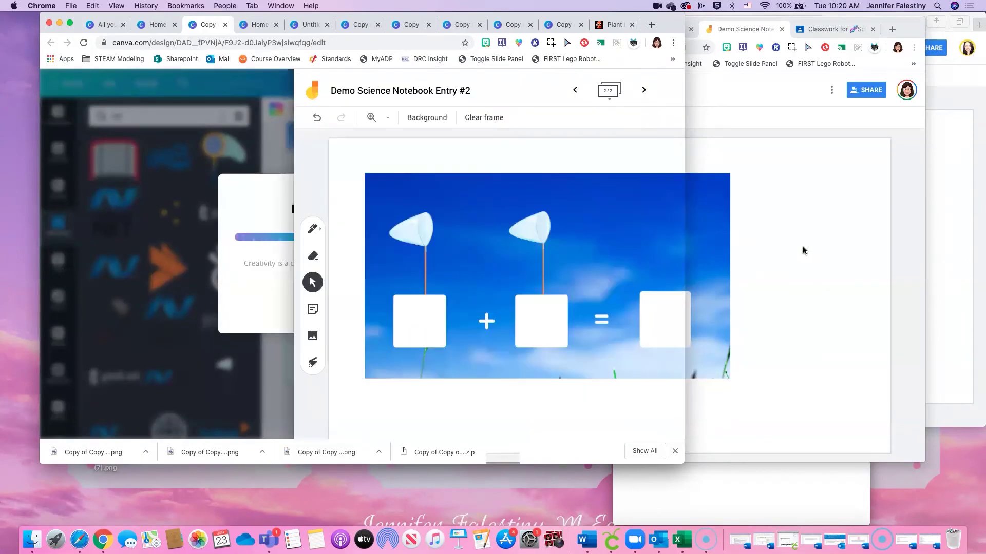
mouse_move(633, 210)
mouse_down()
mouse_move(657, 216)
mouse_move(628, 203)
mouse_up()
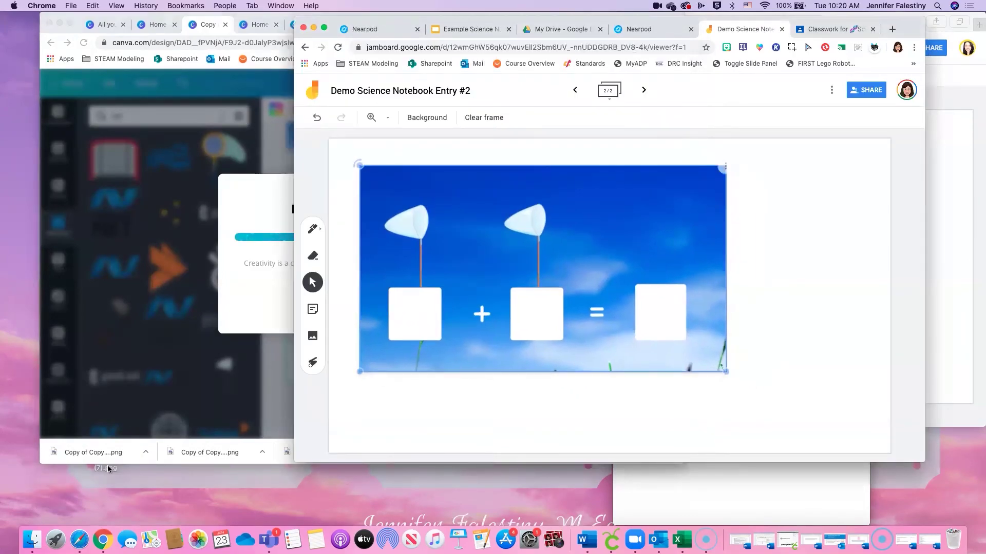
click(351, 266)
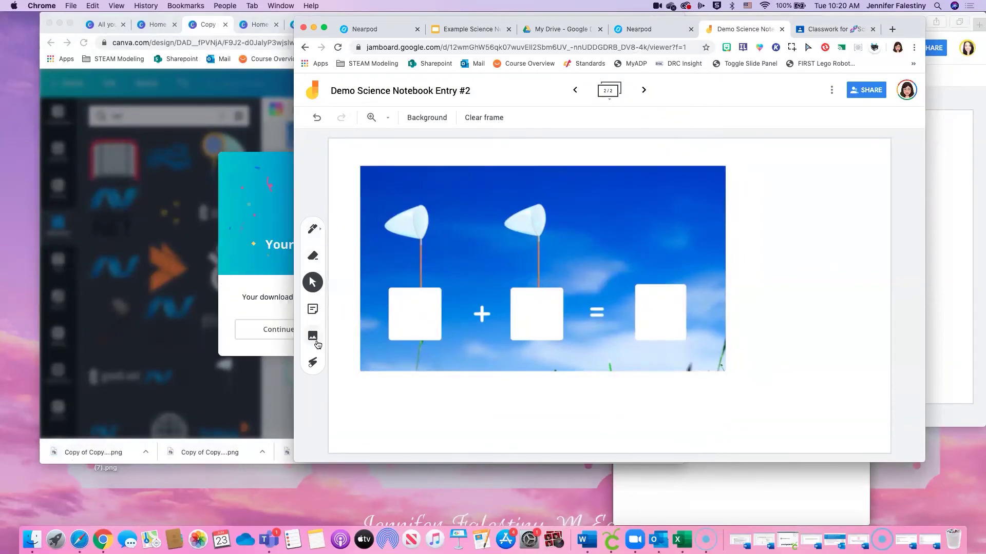
- Upload the pink butterfly PNG from the Downloads folder and insert it on the Jamboard frame
click(312, 336)
click(364, 143)
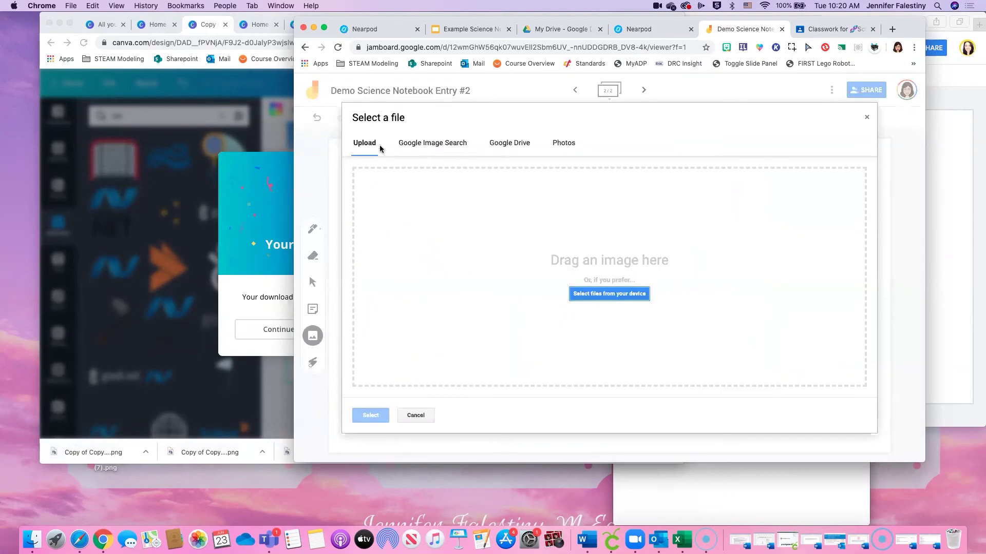
click(599, 294)
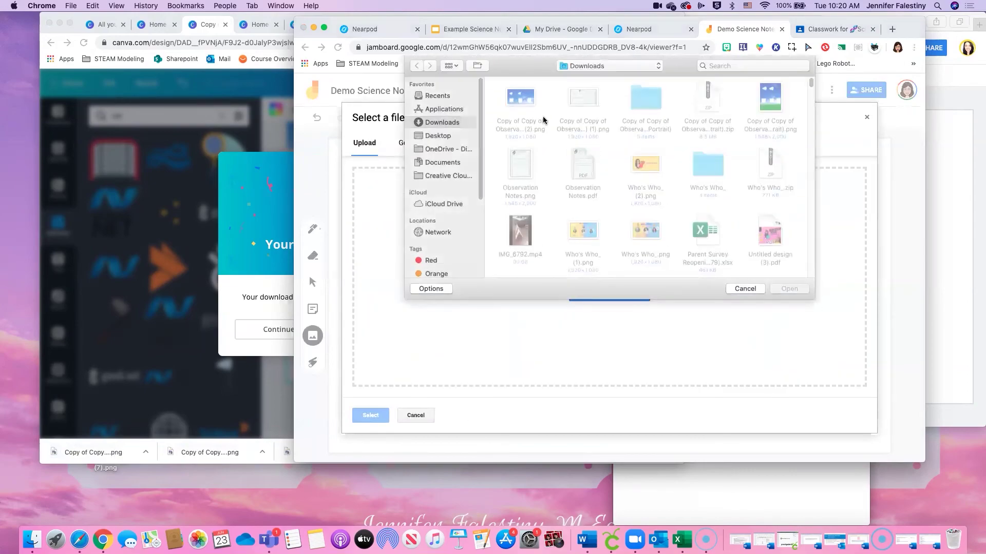
click(451, 110)
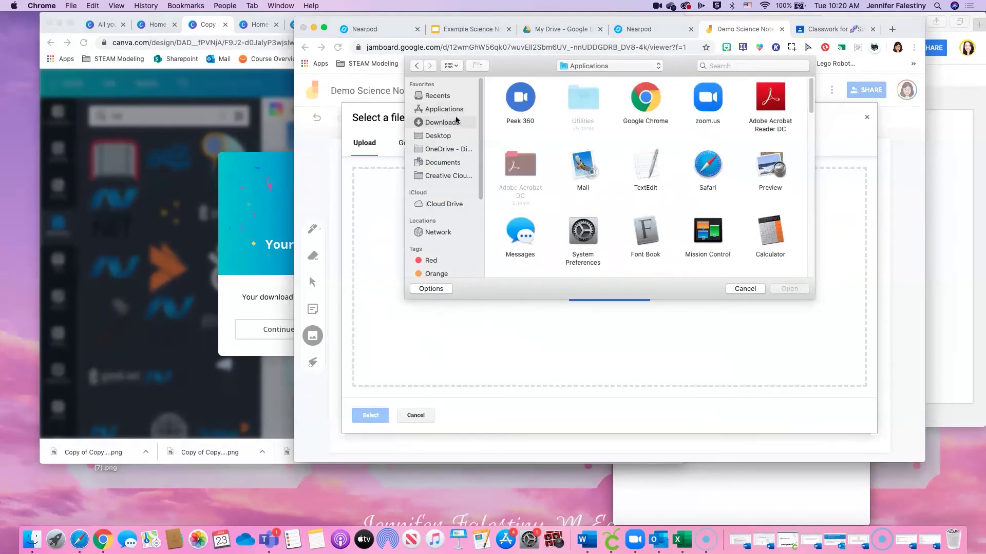
click(455, 122)
click(577, 102)
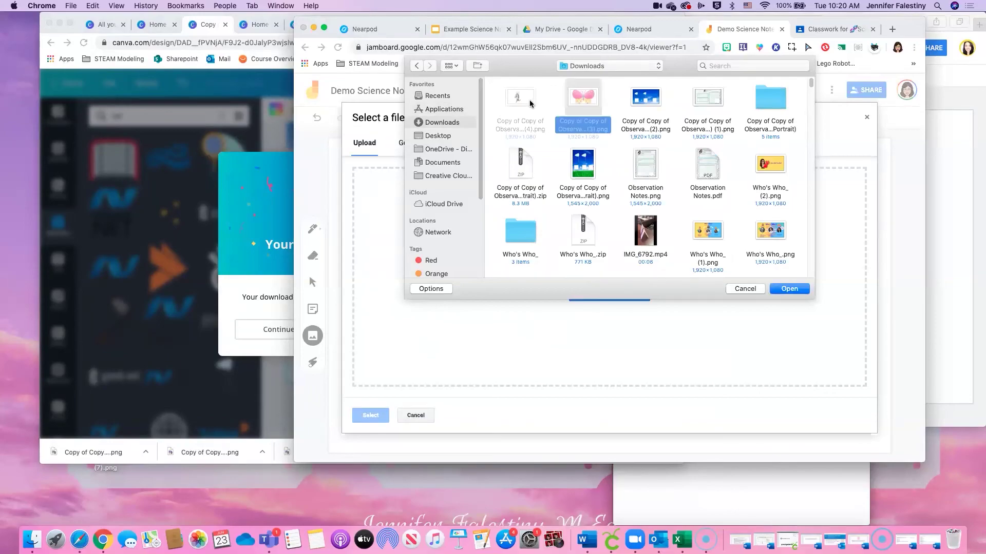
click(513, 97)
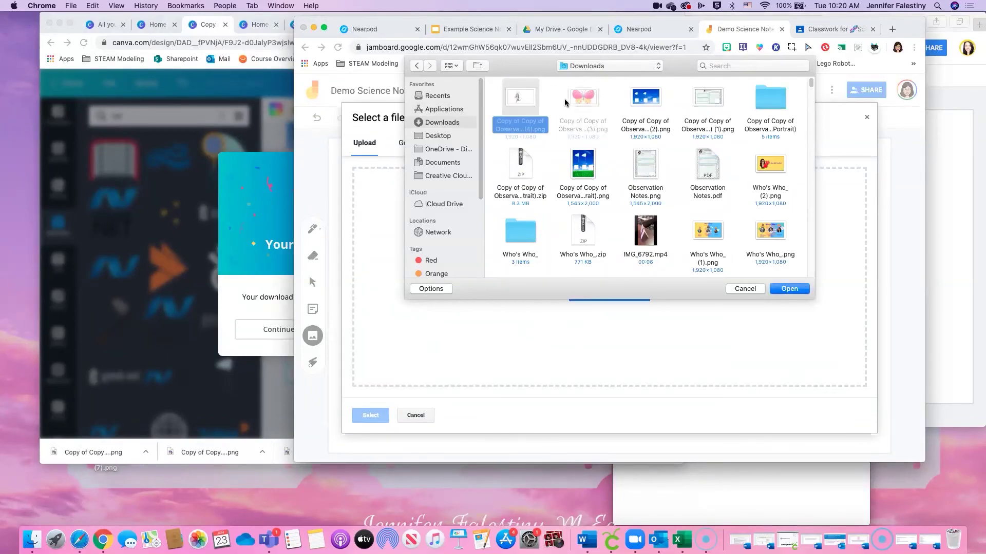
click(587, 100)
click(796, 289)
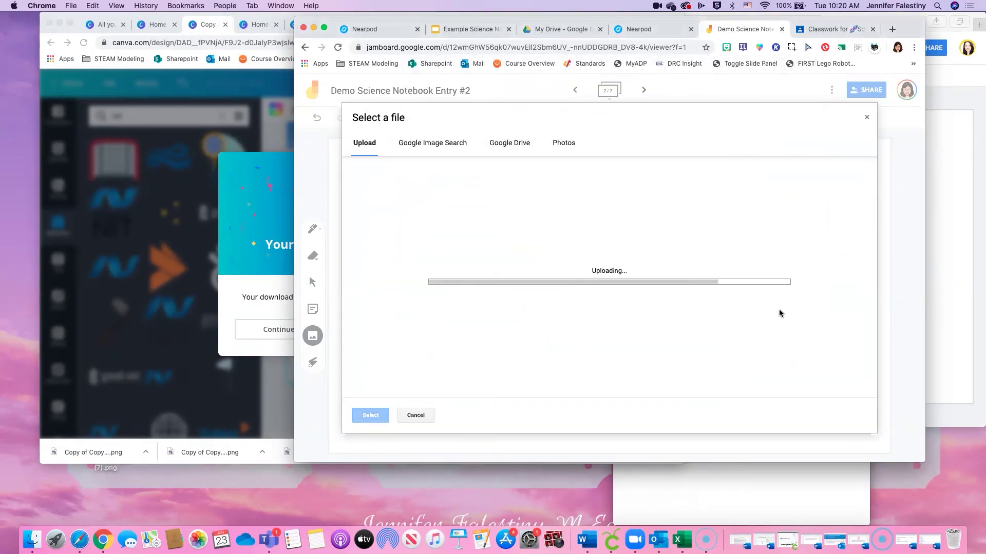
click(771, 284)
click(689, 237)
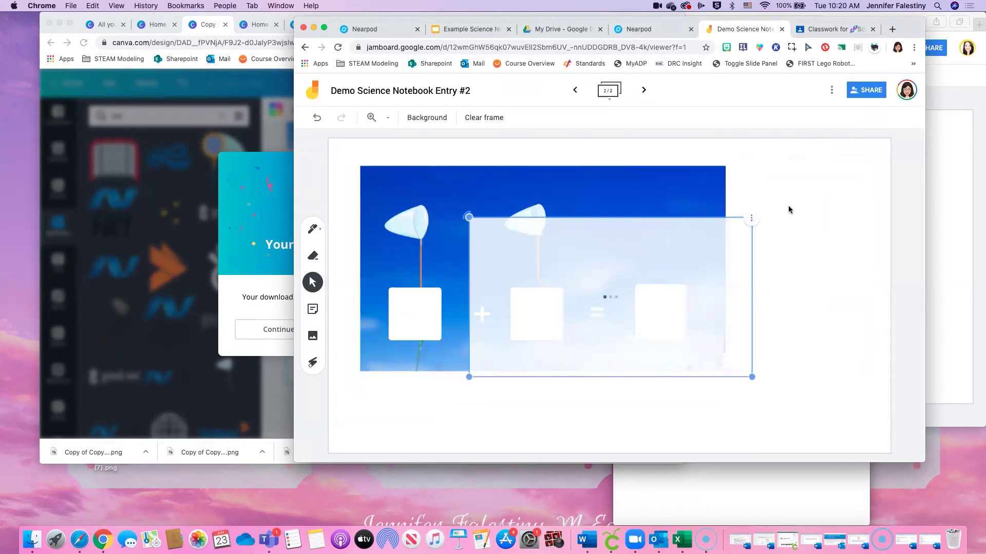
- Shrink the butterfly to a small size, then duplicate it and spread nine butterflies across the upper right of the sky
drag(750, 376, 620, 187)
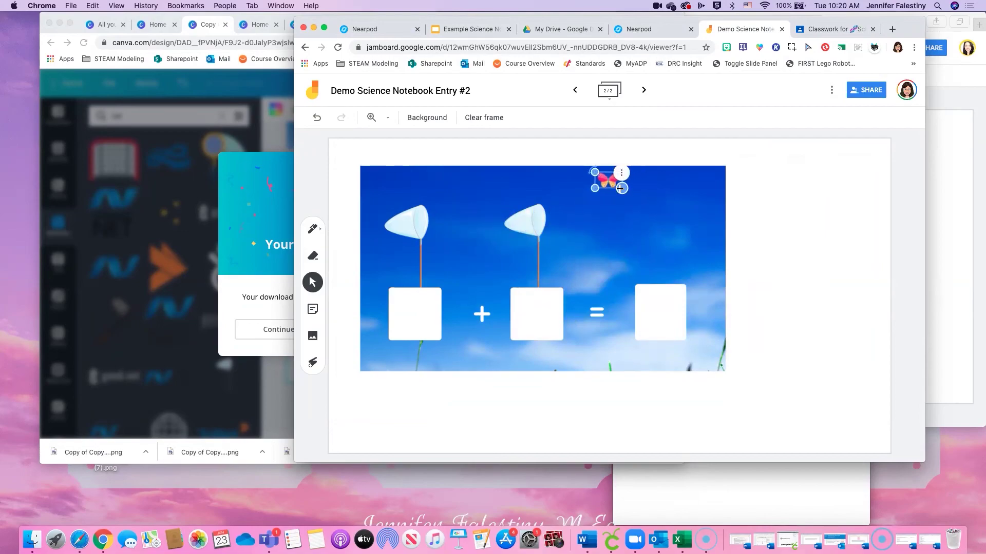
click(798, 219)
click(610, 182)
key(super+d)
key(super+d)
key(super+d)
key(super+d)
key(super+d)
key(super+d)
key(super+d)
key(super+d)
key(super+d)
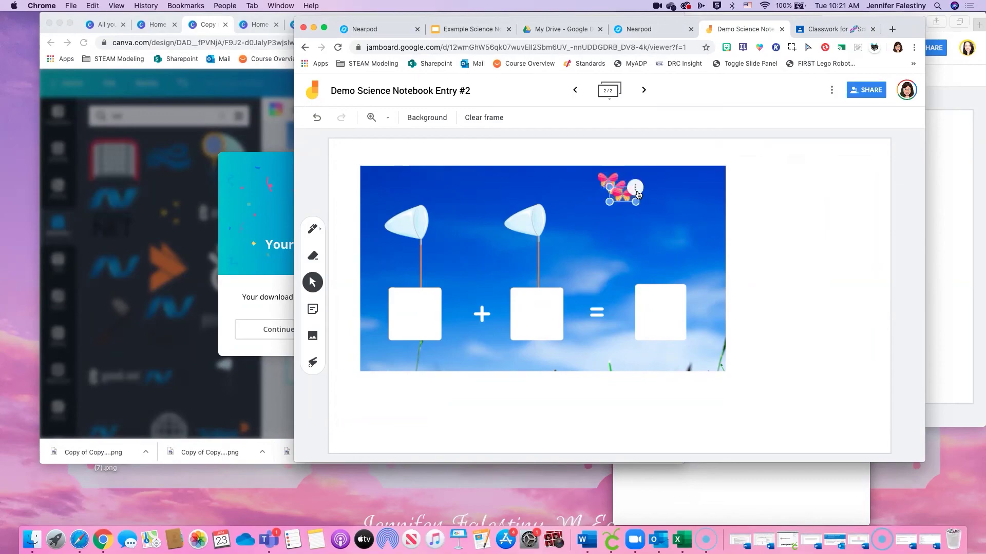
drag(673, 224, 590, 182)
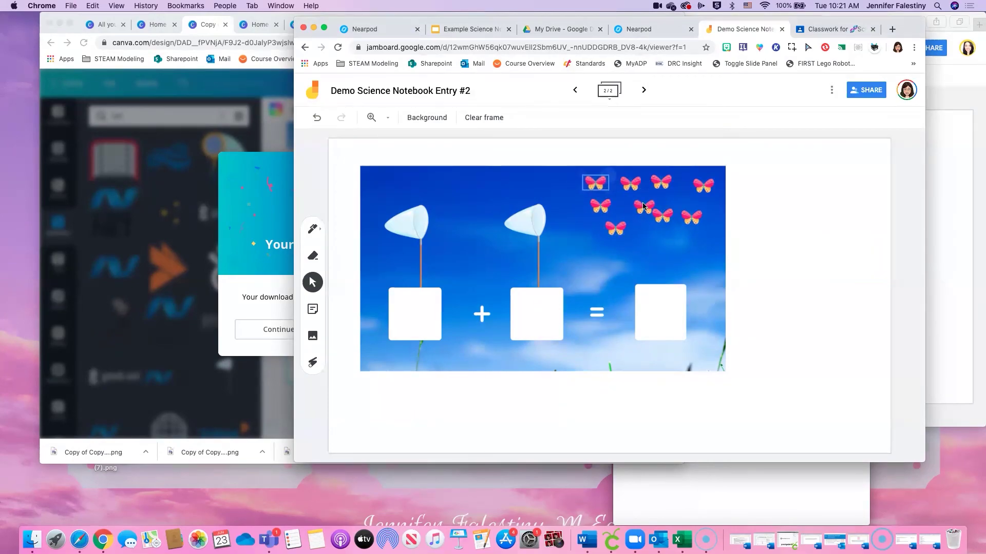
- Add three more butterfly copies in a row beneath the existing group
key(super+d)
key(super+v)
key(super+v)
mouse_move(673, 260)
mouse_down()
mouse_move(703, 239)
mouse_move(645, 243)
mouse_move(673, 241)
mouse_up()
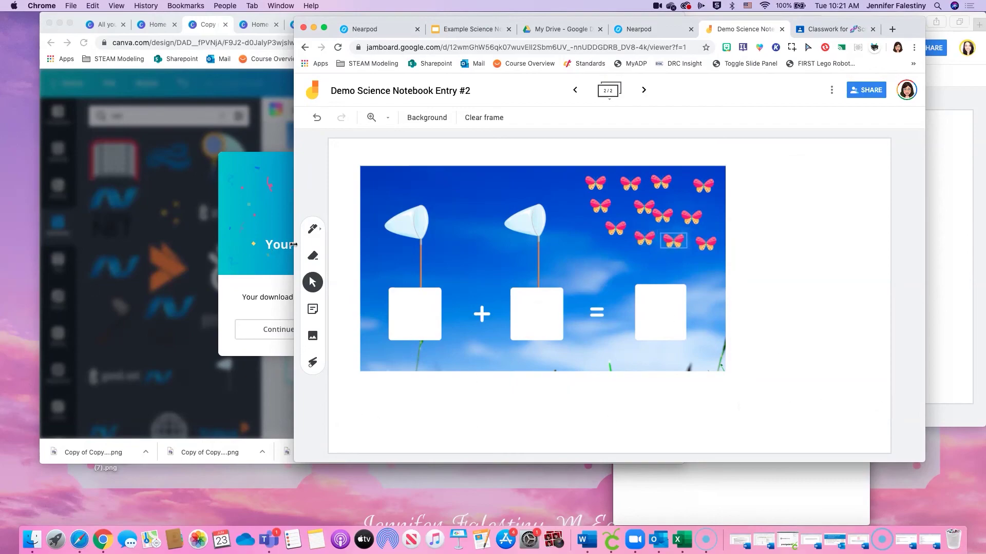
- Handwrite 2 in the first addend box and 1 in the second with the pen
click(307, 234)
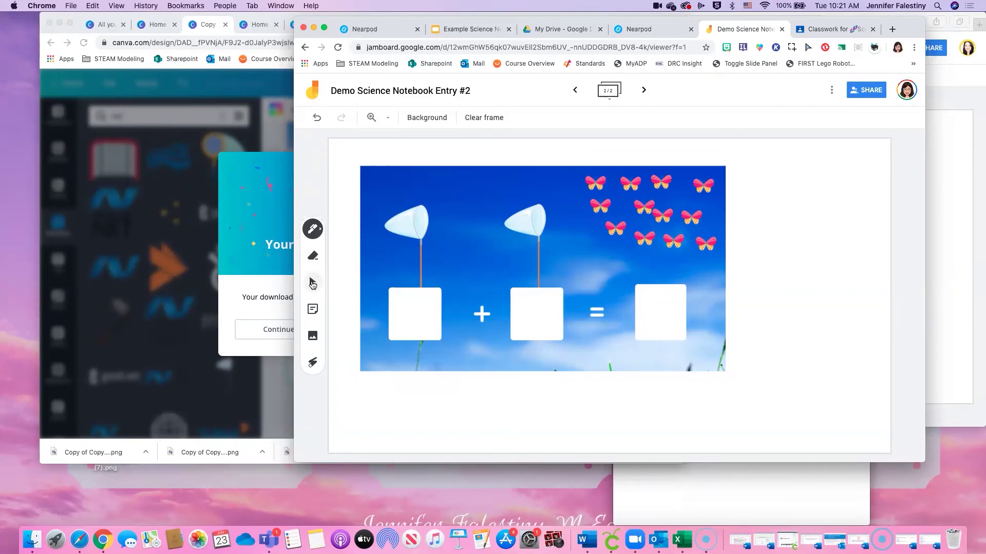
click(312, 283)
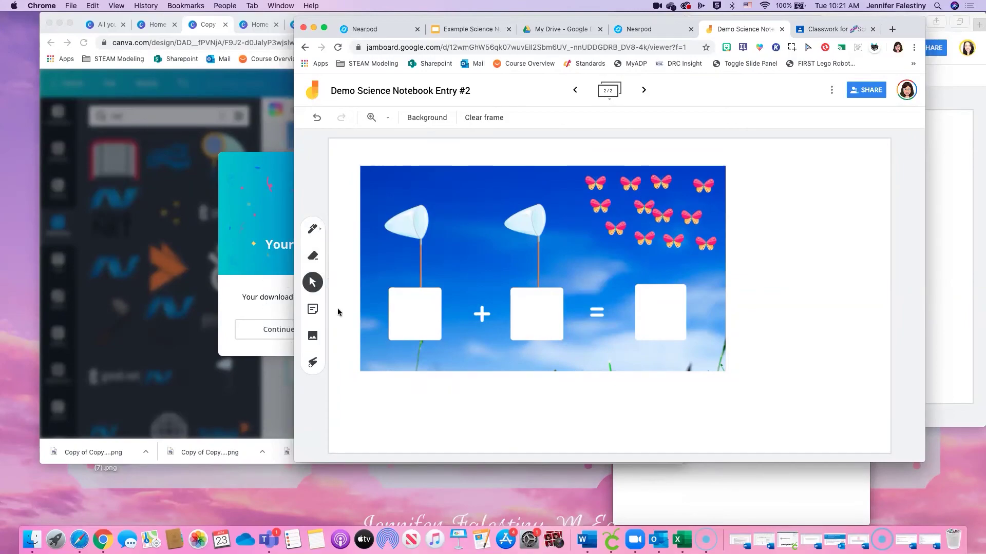
click(312, 229)
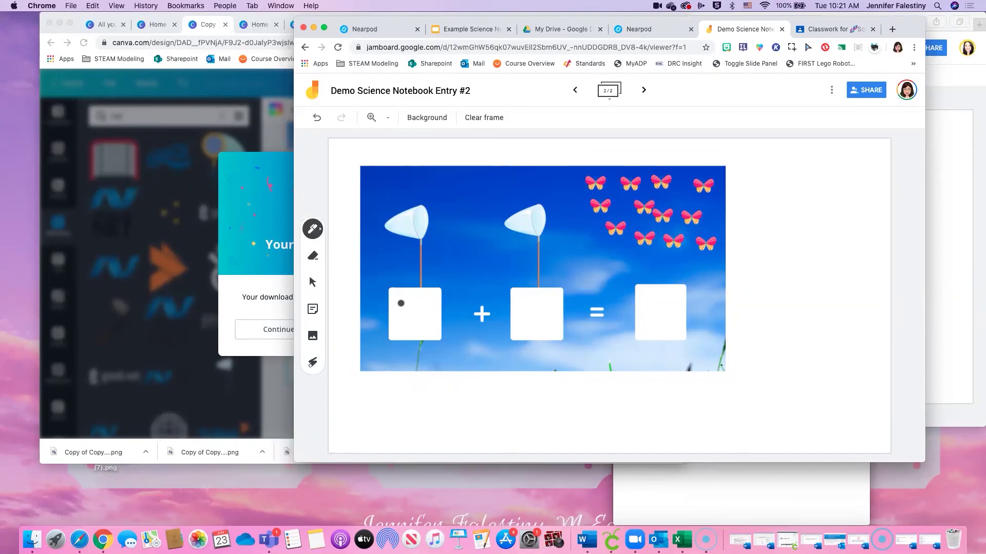
mouse_move(404, 302)
mouse_down()
mouse_move(417, 310)
mouse_move(399, 322)
mouse_move(422, 319)
mouse_up()
drag(531, 301, 531, 322)
- Move two butterflies into the first net and one into the second, then handwrite 3 in the answer box
click(312, 282)
drag(594, 183, 401, 219)
drag(599, 207, 415, 234)
drag(614, 237, 527, 225)
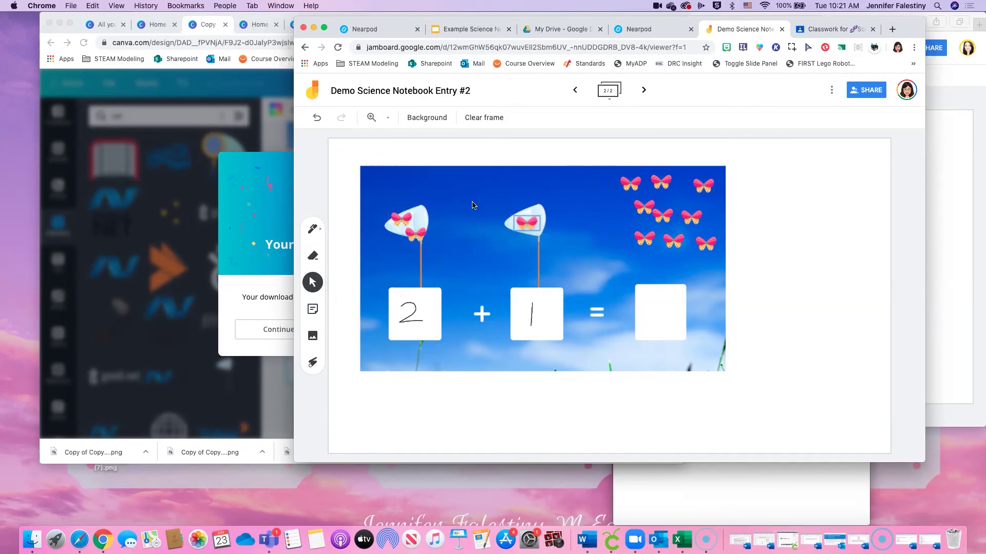
click(313, 229)
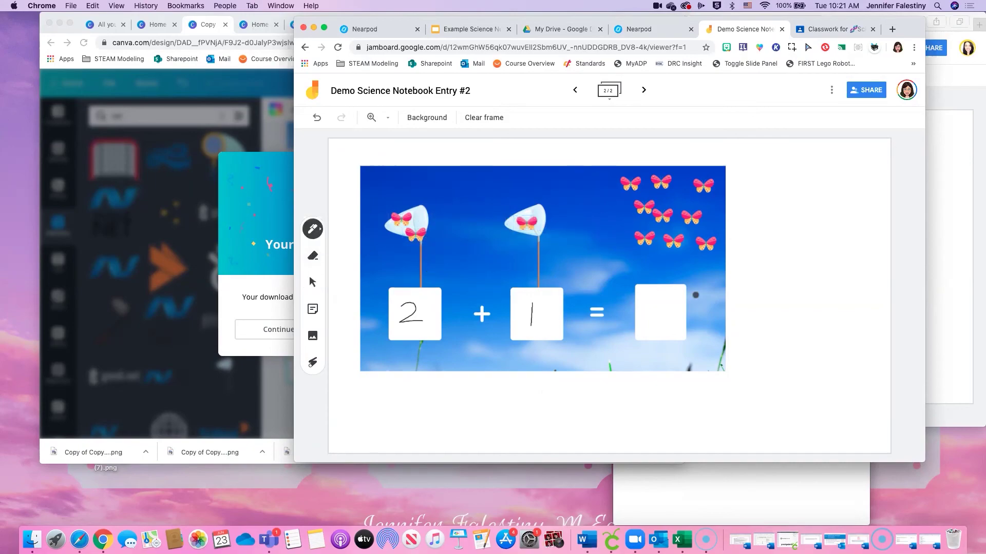
mouse_move(649, 302)
mouse_down()
mouse_move(662, 297)
mouse_move(651, 309)
mouse_move(667, 319)
mouse_move(643, 318)
mouse_up()
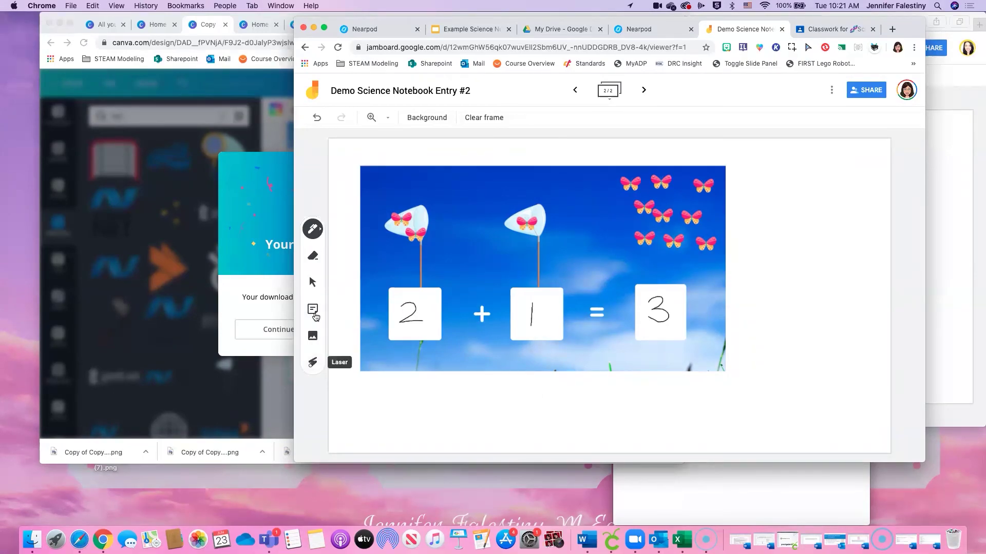
- Point out the first addend box and the two nets with the laser
click(312, 363)
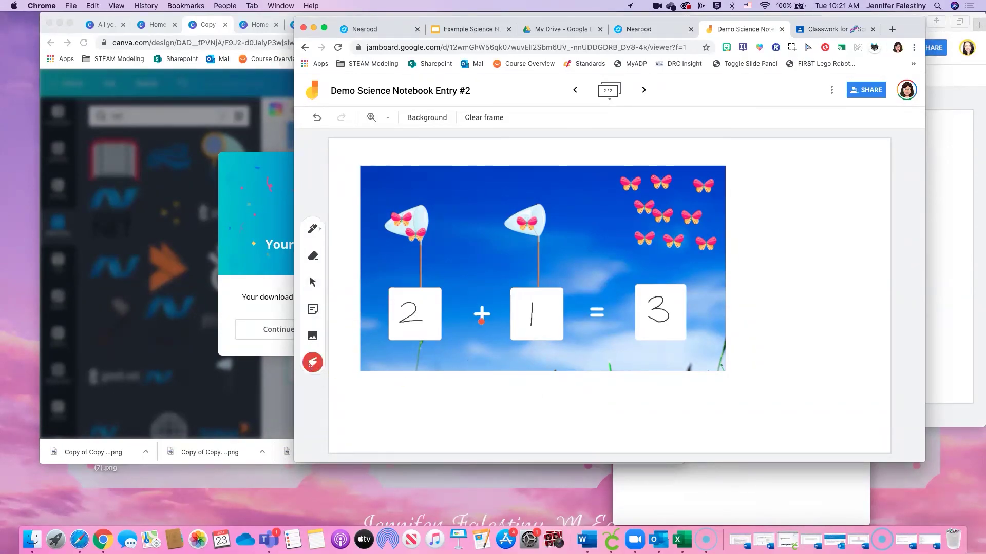
mouse_move(444, 289)
mouse_down()
mouse_move(460, 231)
mouse_move(424, 302)
mouse_up()
mouse_move(432, 205)
mouse_down()
mouse_move(374, 236)
mouse_move(433, 254)
mouse_move(443, 226)
mouse_move(424, 204)
mouse_move(380, 219)
mouse_move(395, 255)
mouse_move(443, 260)
mouse_up()
mouse_move(557, 212)
mouse_down()
mouse_move(506, 209)
mouse_move(500, 237)
mouse_move(551, 220)
mouse_move(511, 208)
mouse_up()
- Add two yellow sticky notes to the frame, one reading 1 and the other reading 2
click(310, 308)
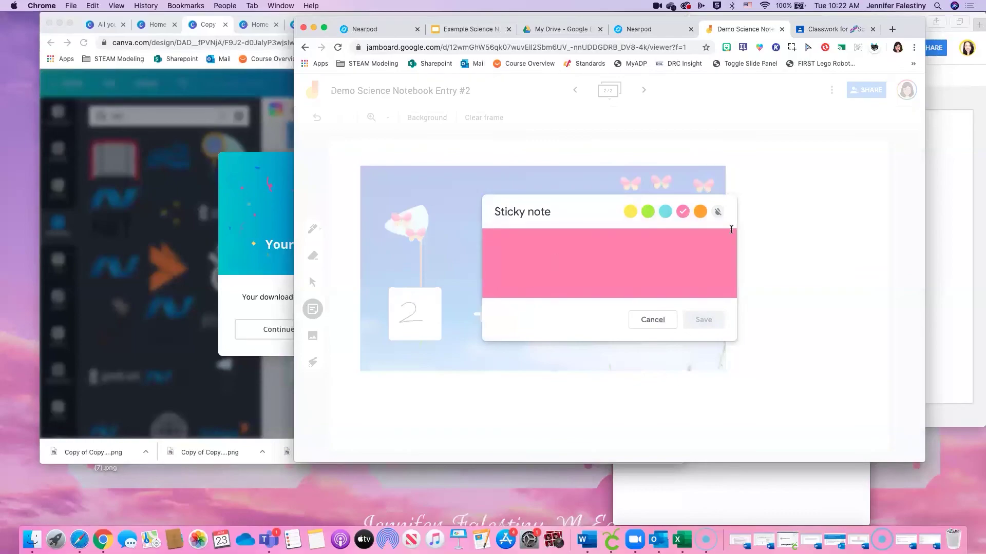
click(630, 212)
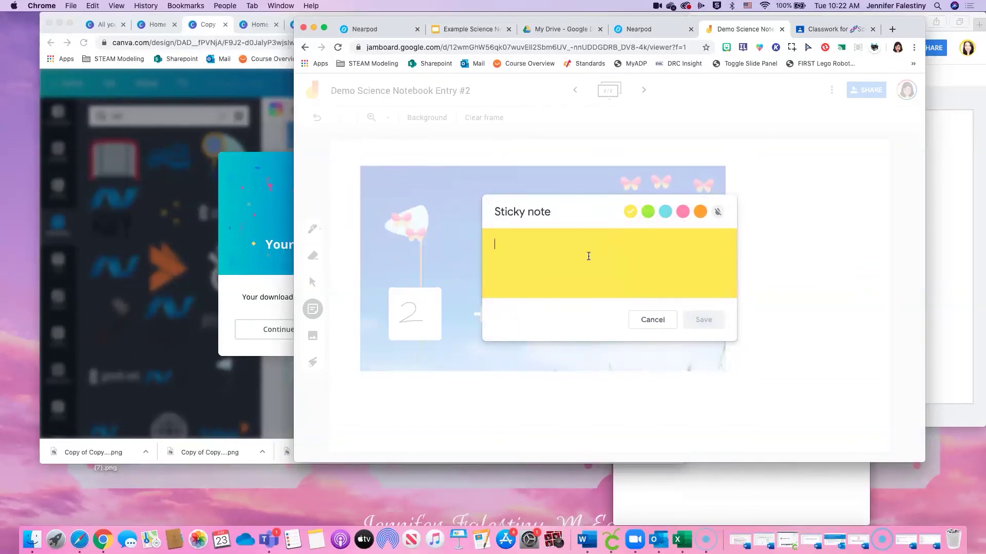
text(1)
click(722, 322)
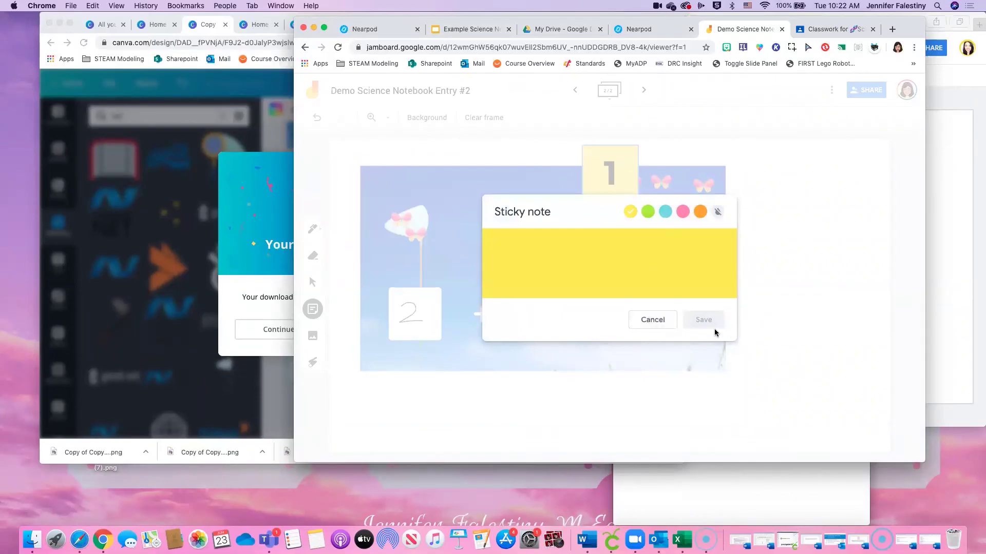
text(2)
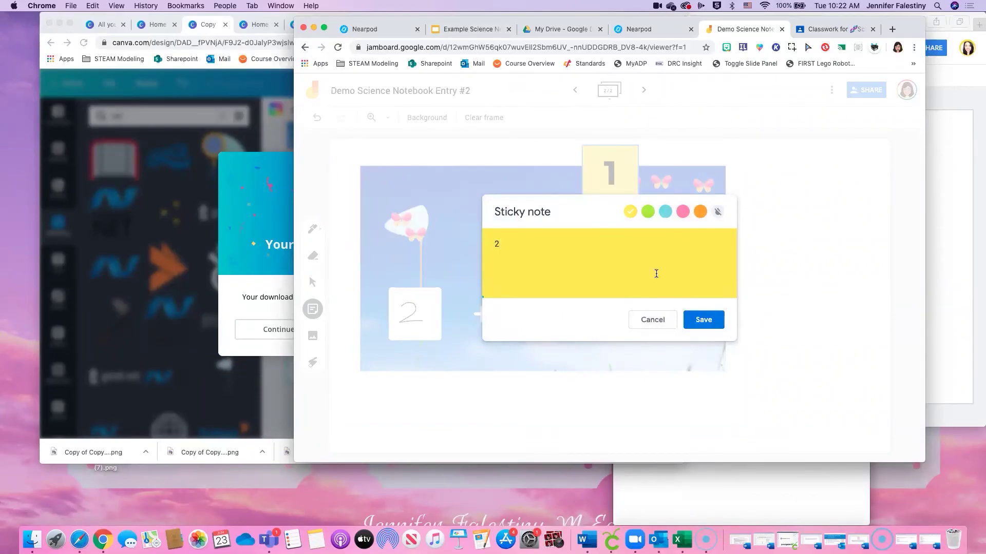
click(702, 320)
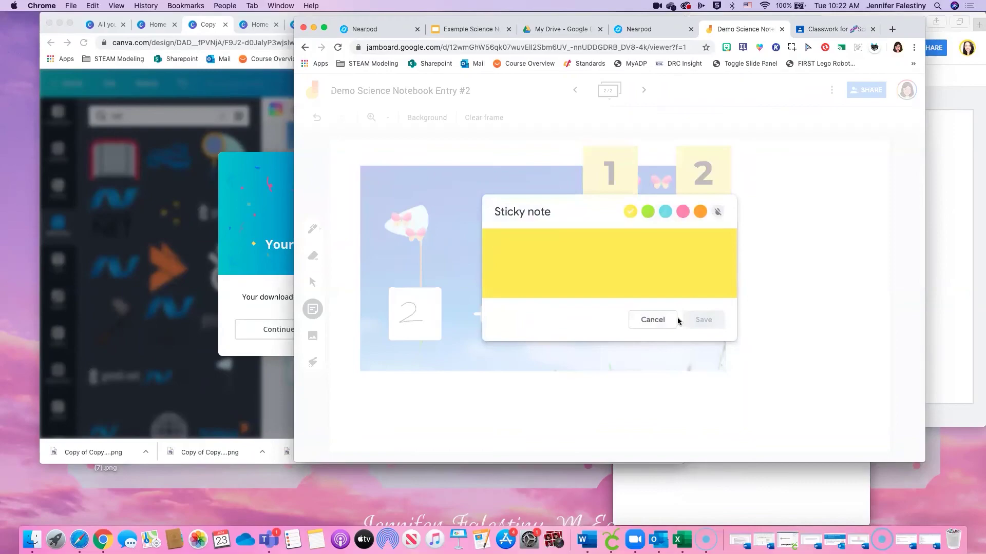
click(648, 319)
- Shrink the 1 sticky note and place it below the picture, beneath the first addend box
drag(624, 178, 401, 398)
click(439, 400)
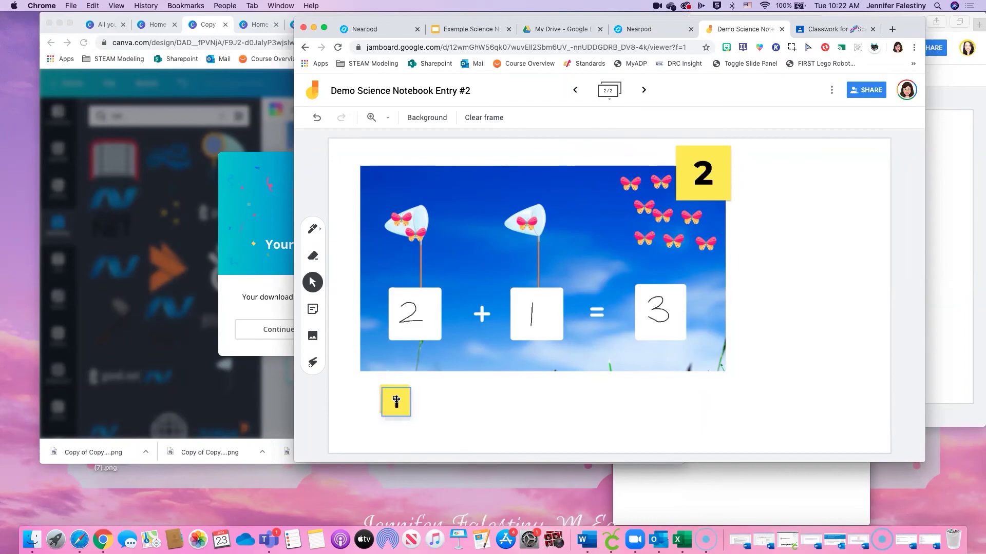
click(482, 411)
click(419, 308)
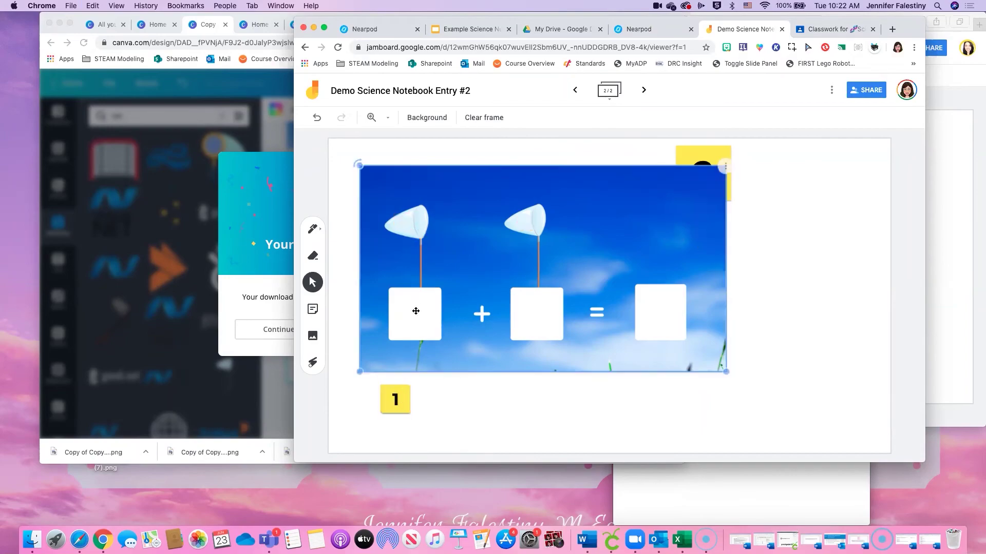
click(772, 362)
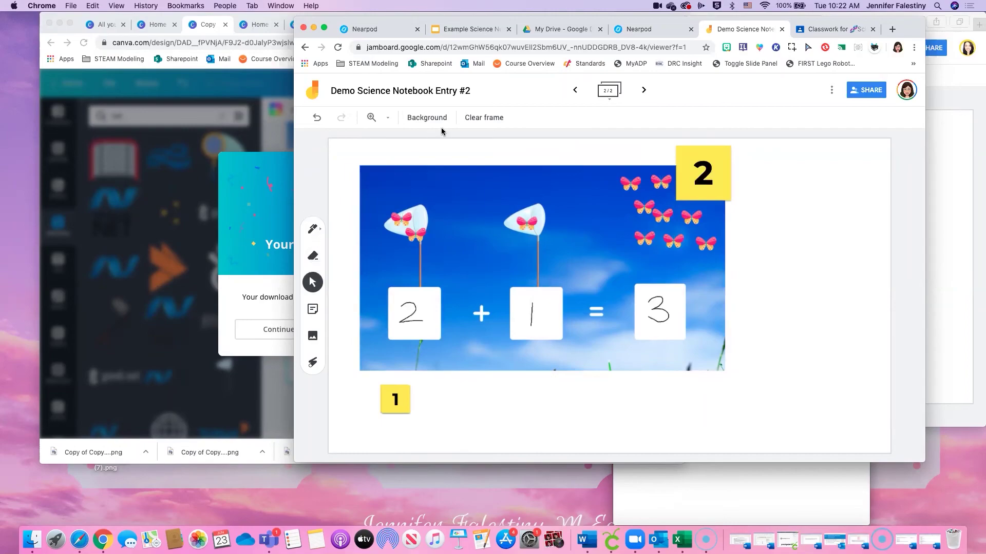
- Clear the whole frame and undo the clearing
click(481, 119)
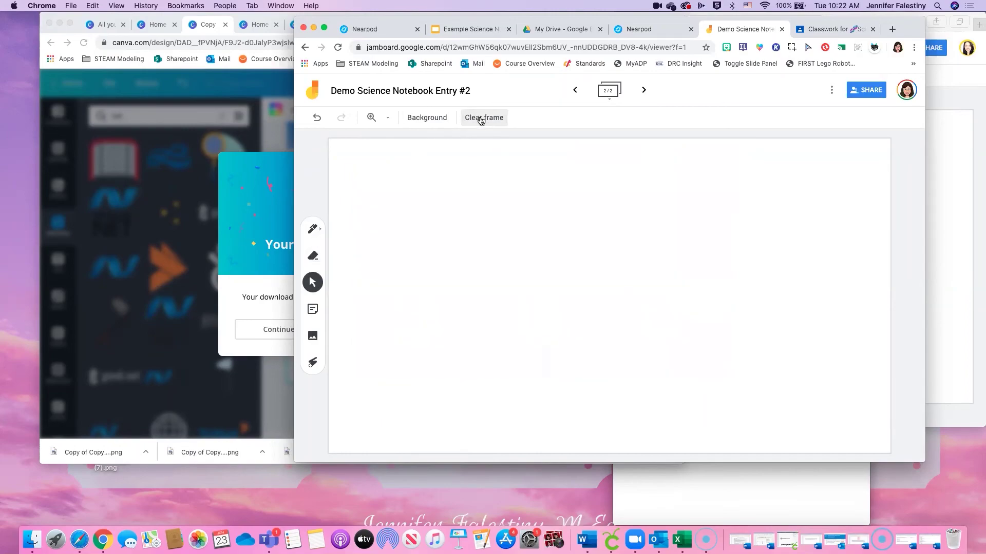
click(317, 117)
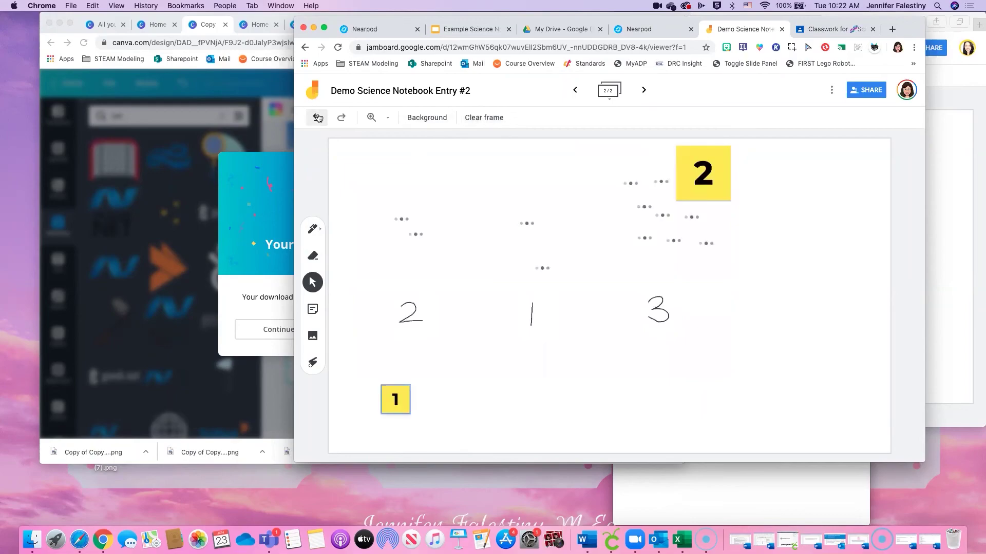
- Erase the handwritten numbers from both addend boxes and the answer box
click(318, 255)
mouse_move(424, 307)
mouse_down()
mouse_move(397, 324)
mouse_move(430, 323)
mouse_up()
drag(519, 318, 532, 316)
mouse_move(637, 294)
mouse_down()
mouse_move(665, 314)
mouse_move(658, 305)
mouse_up()
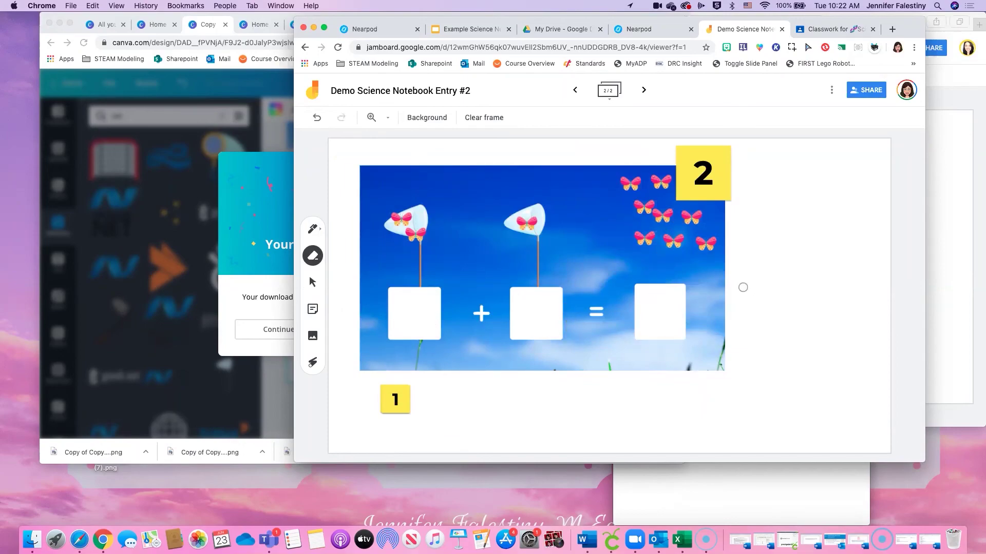
- Move the three butterflies out of the nets and back to the butterfly group
click(312, 281)
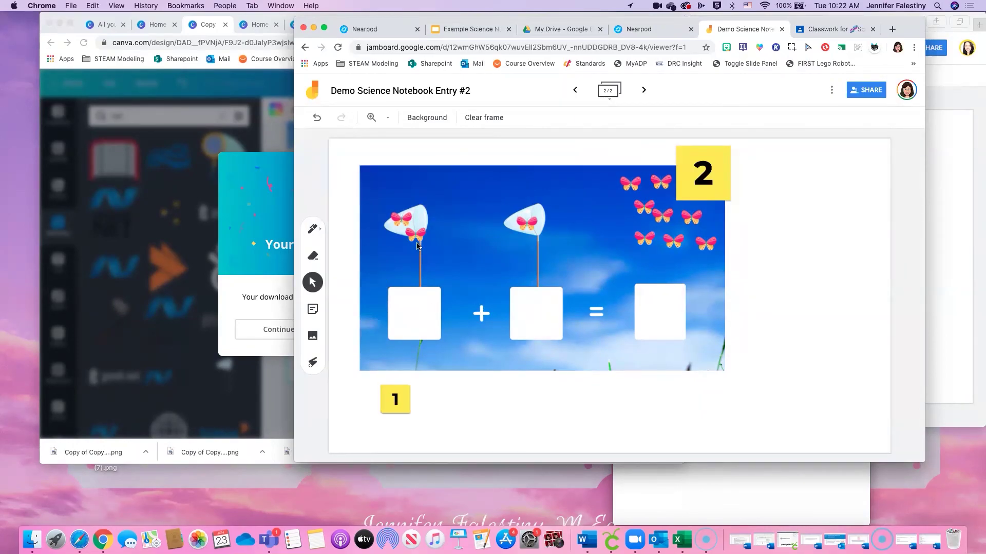
drag(410, 228, 594, 212)
drag(530, 221, 610, 232)
drag(415, 232, 613, 208)
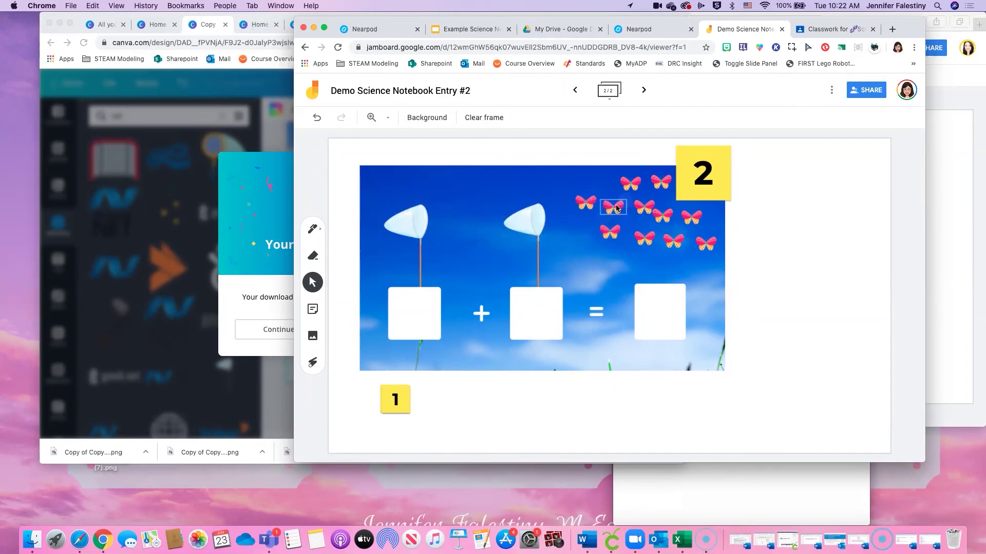
- Delete the large 2 sticky note and place a copy of the small 1 note beside it, changing the copy's text to 2
click(719, 179)
key(Delete)
click(394, 398)
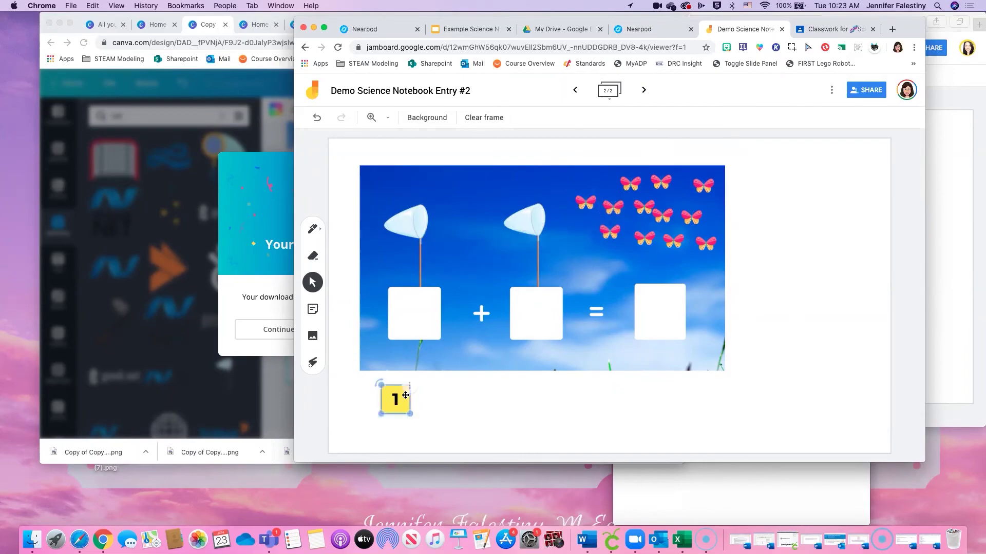
drag(394, 398, 438, 405)
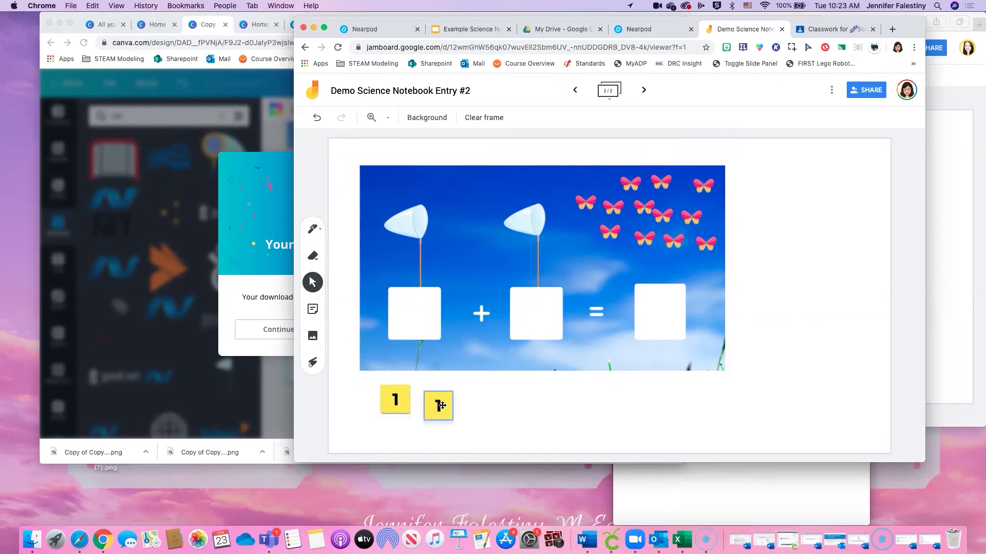
double_click(439, 402)
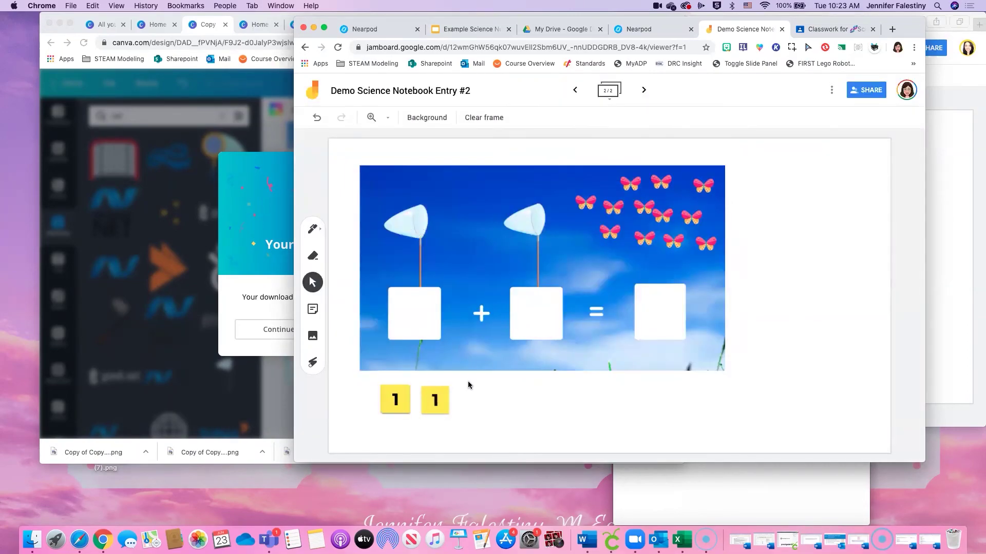
double_click(439, 399)
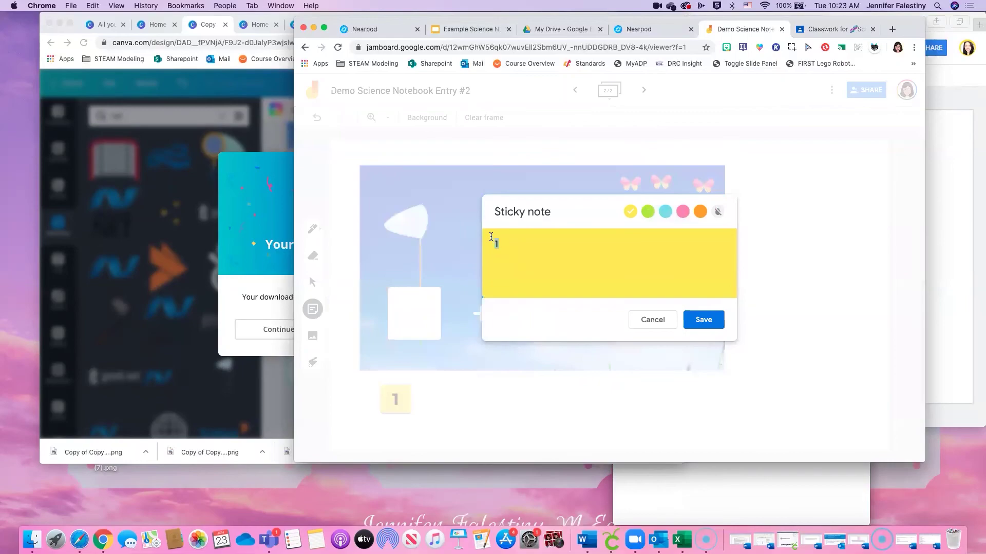
click(721, 317)
- Duplicate the small 2 sticky note and stack the copy directly over the original
click(436, 399)
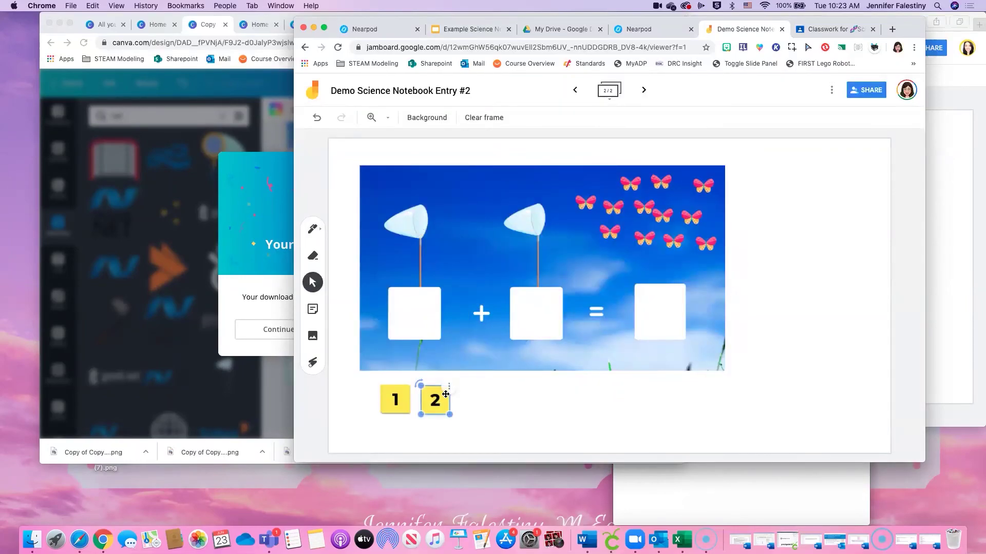
key(super+d)
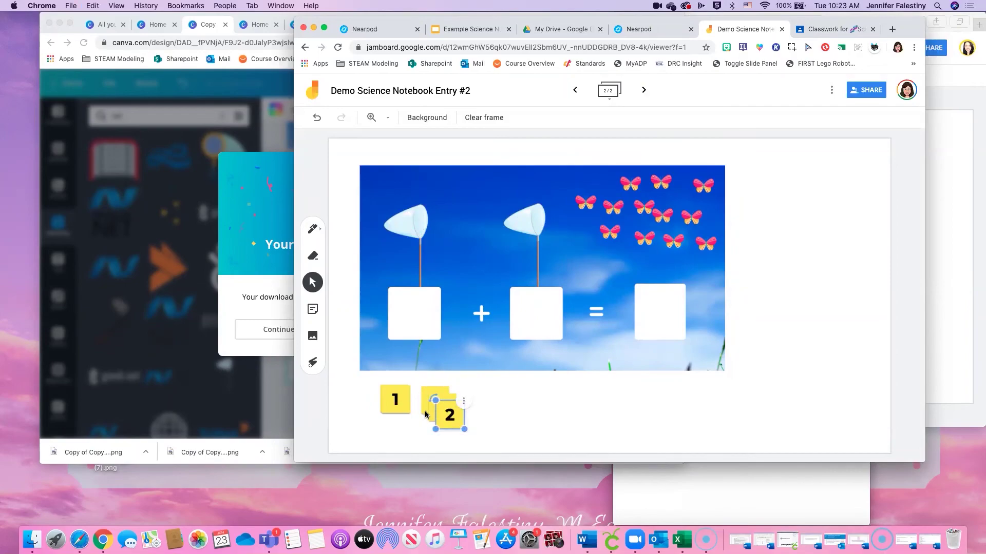
click(493, 410)
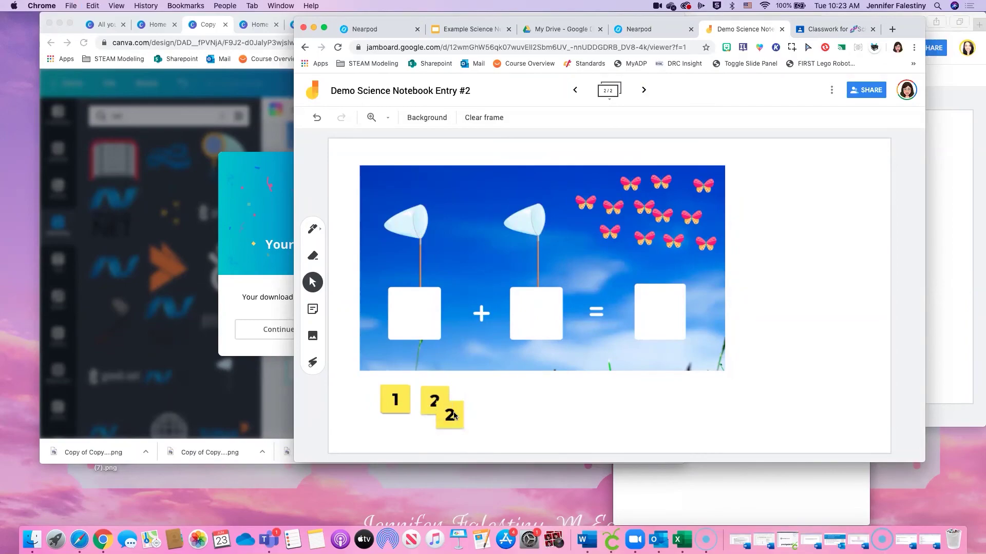
drag(453, 415, 440, 399)
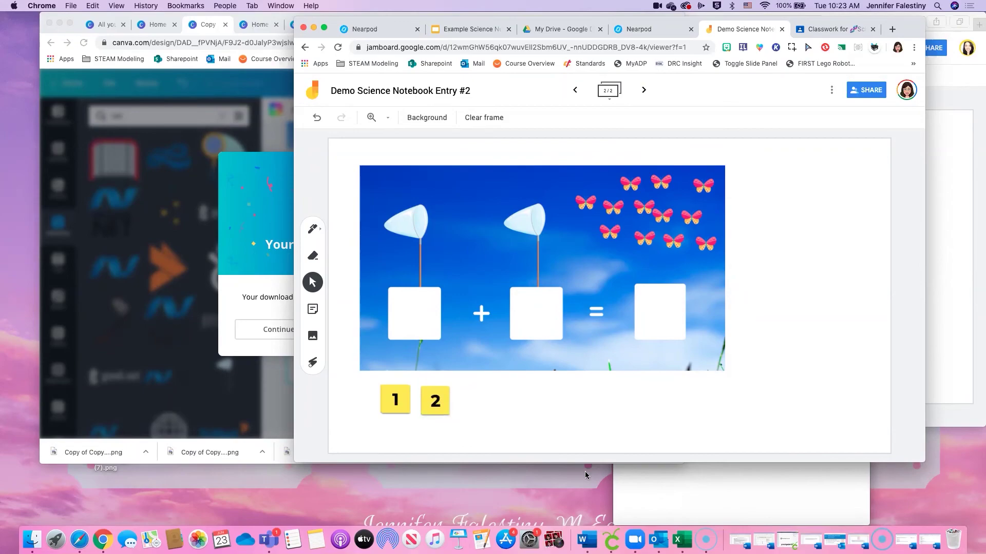
click(397, 389)
drag(397, 392, 397, 392)
click(537, 410)
click(457, 275)
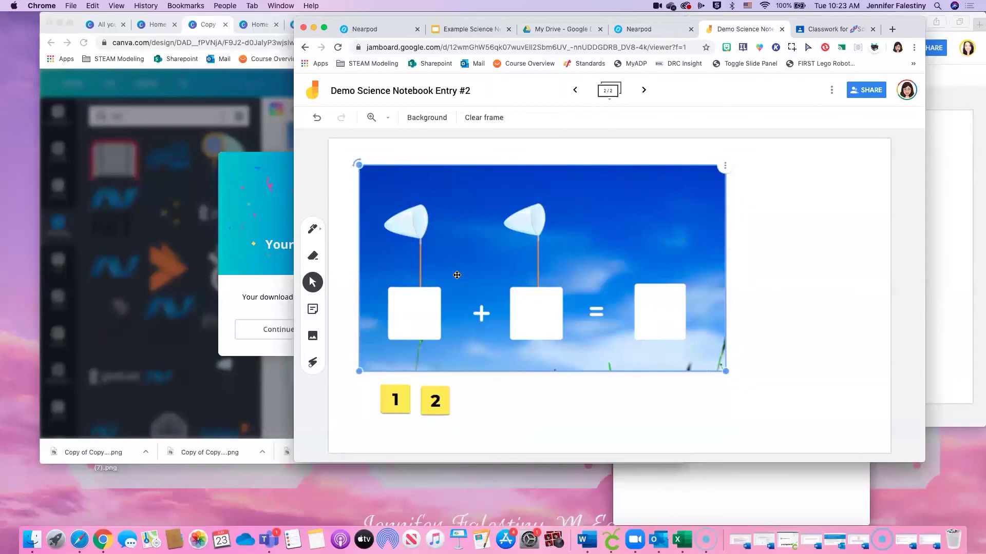
click(799, 343)
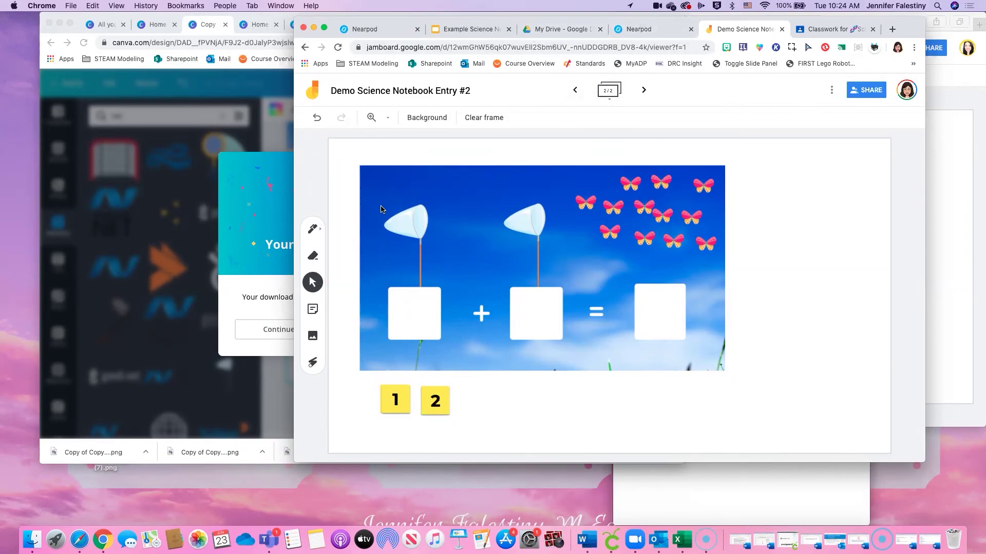
- Switch to Google Slides and create a new blank presentation
click(487, 32)
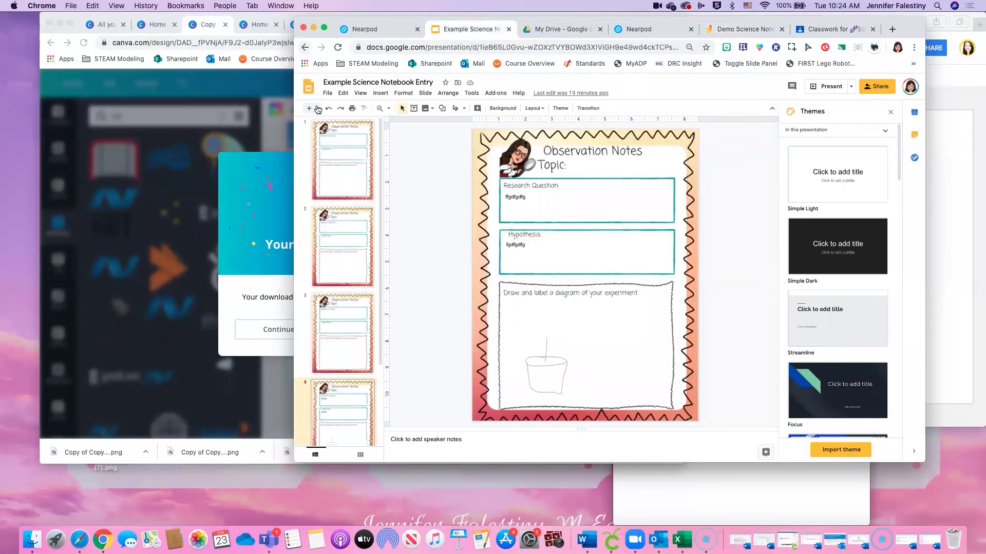
click(309, 87)
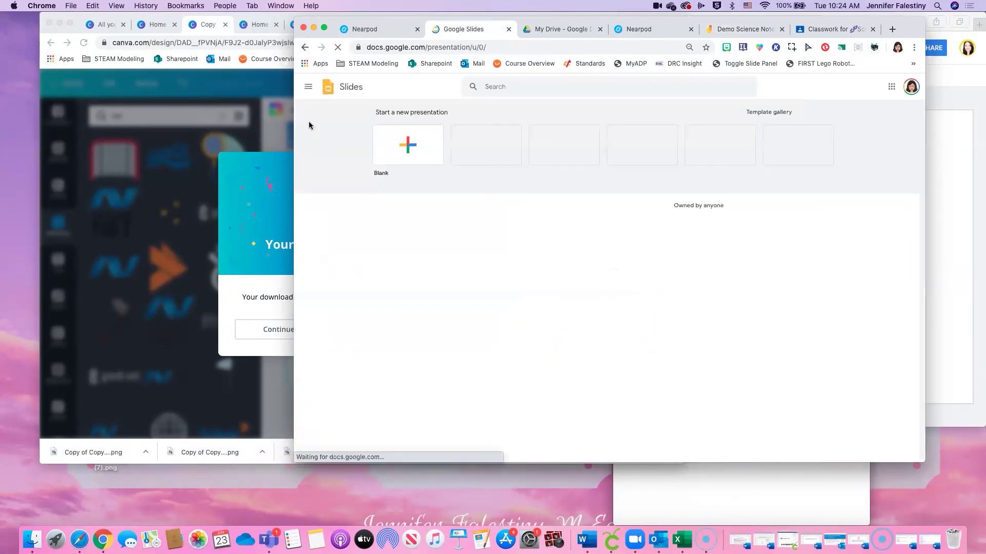
click(419, 145)
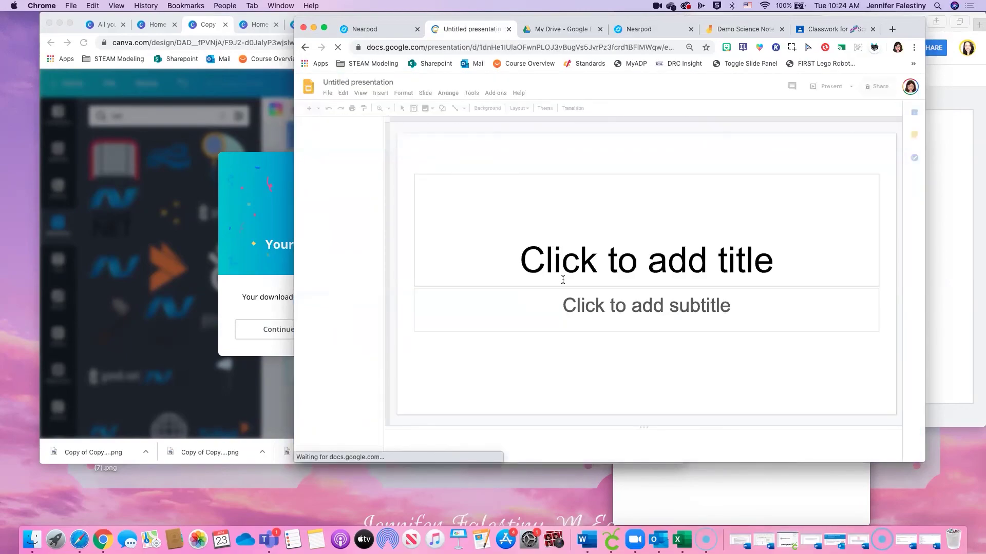
- Delete the title and subtitle placeholders from the first slide
click(579, 238)
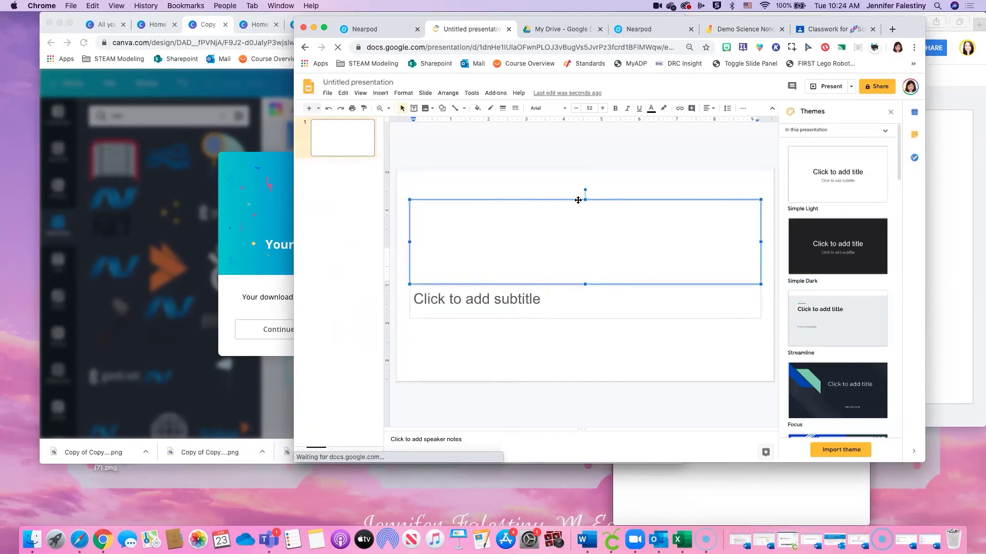
click(563, 289)
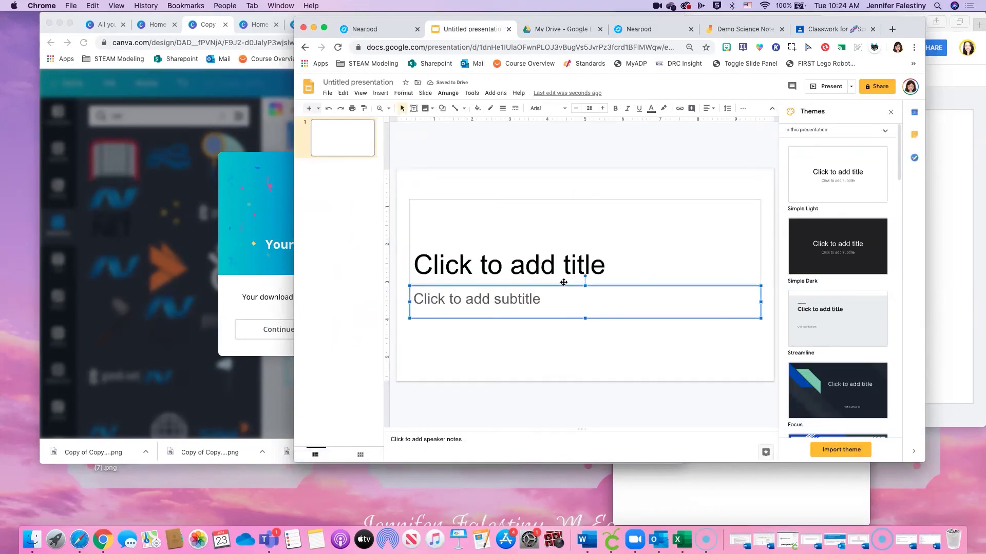
key(Delete)
click(560, 285)
key(Escape)
key(Delete)
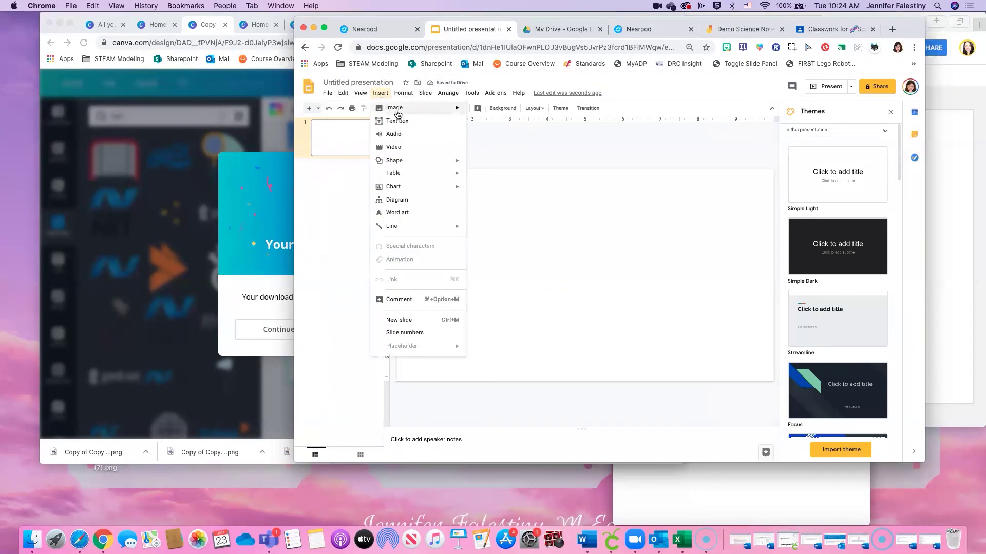
- Open the image chooser for the slide's background
click(612, 136)
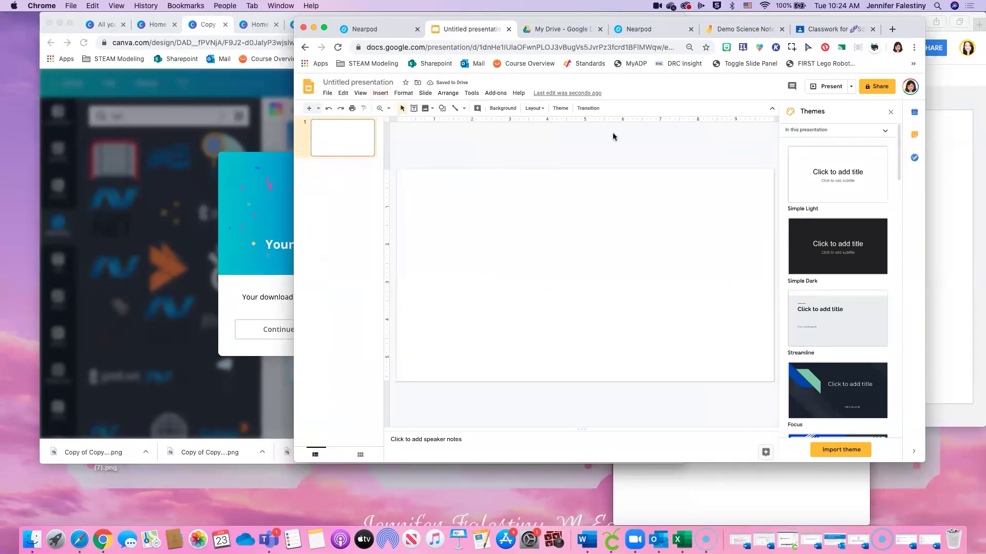
click(503, 108)
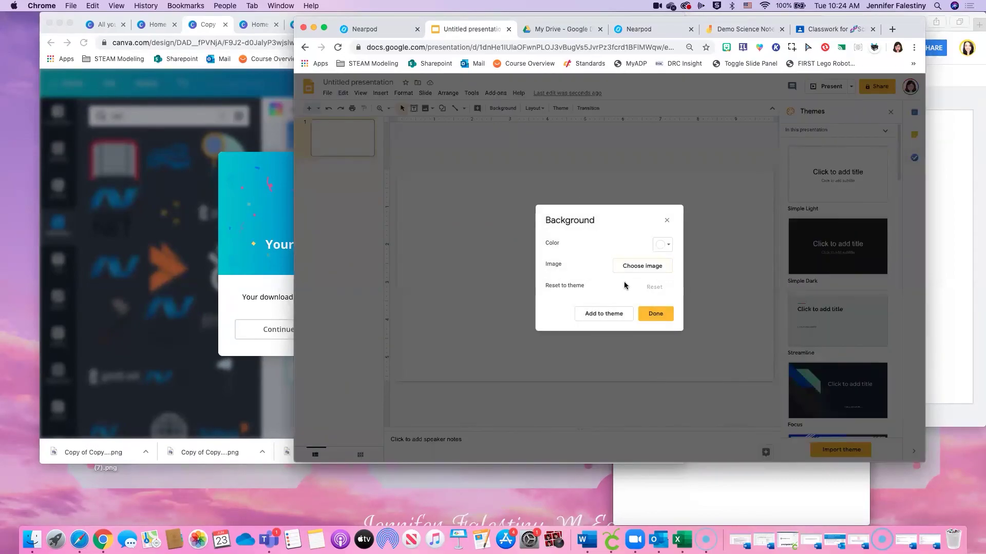
click(638, 265)
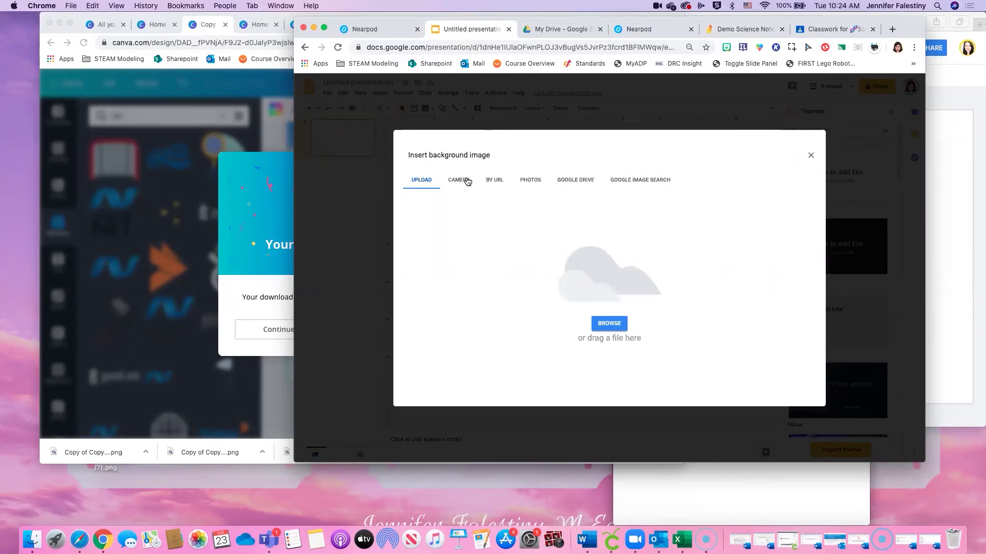
- Switch back to the Jamboard and view its frame background choices, leaving the background as it is
click(744, 30)
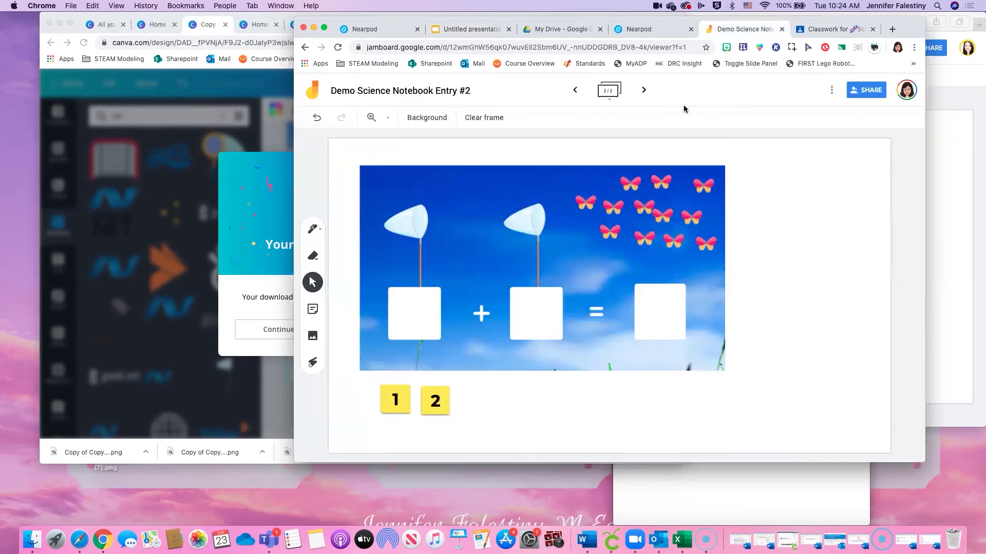
click(434, 119)
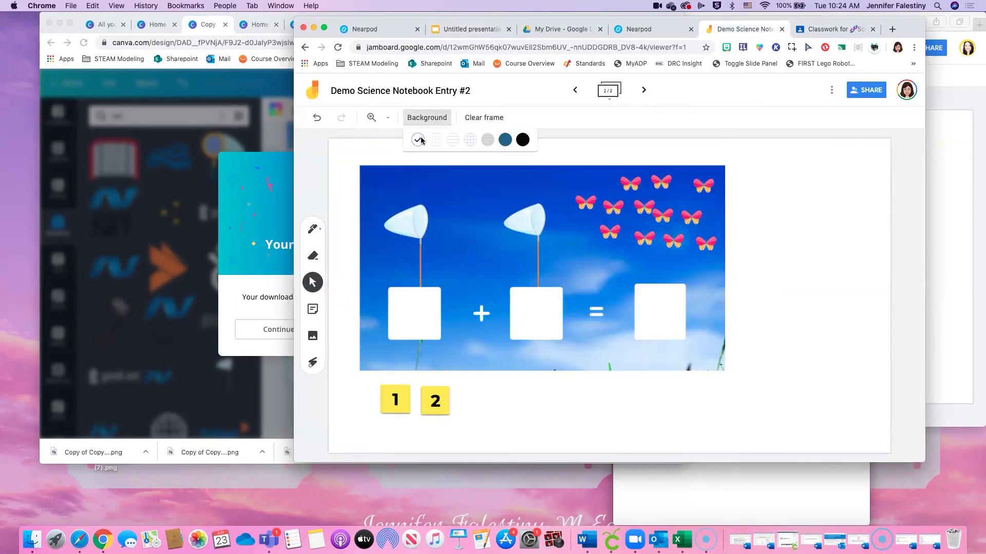
click(344, 149)
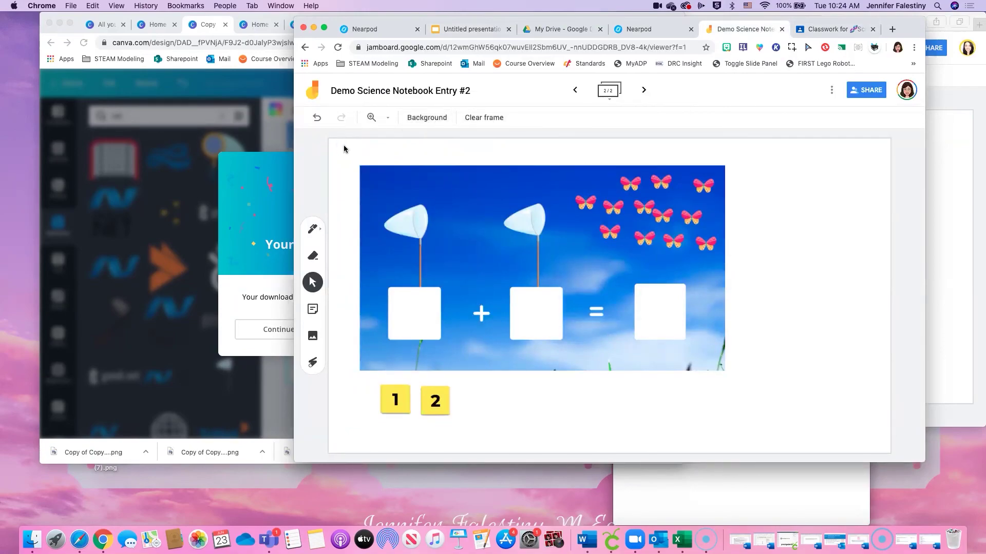
- Check which options the net activity image offers on the Jamboard frame, leaving the image as it is
click(391, 172)
right_click(395, 172)
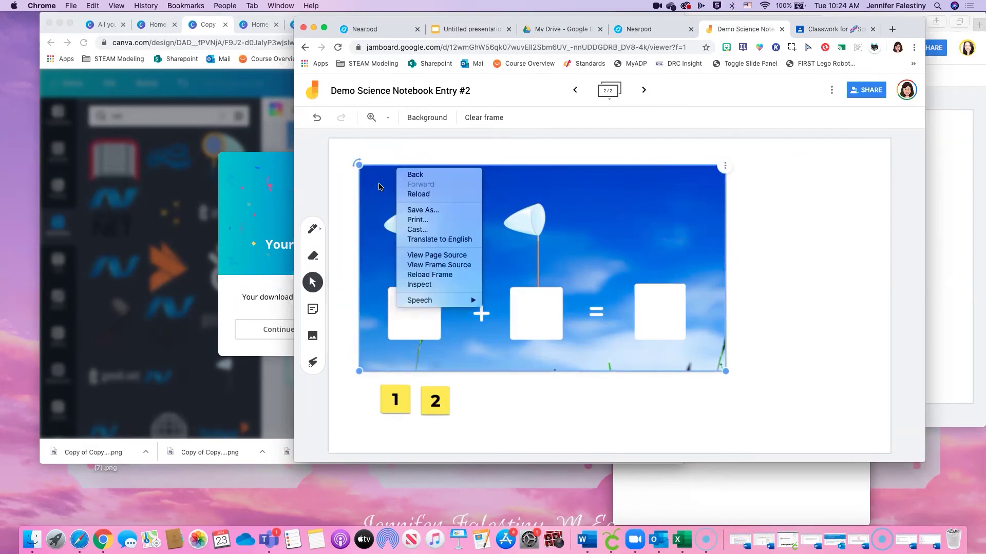
click(379, 186)
click(725, 166)
click(646, 178)
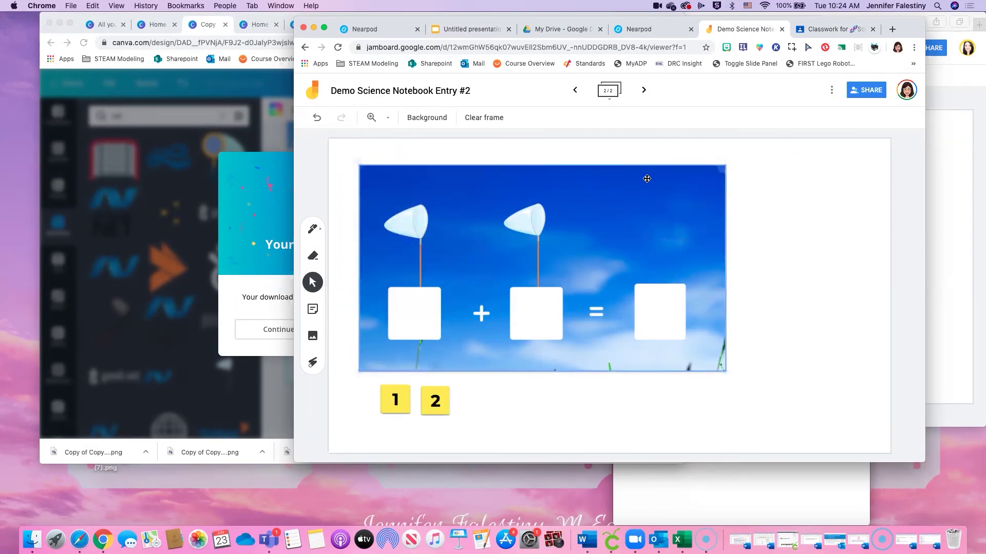
click(548, 185)
click(725, 167)
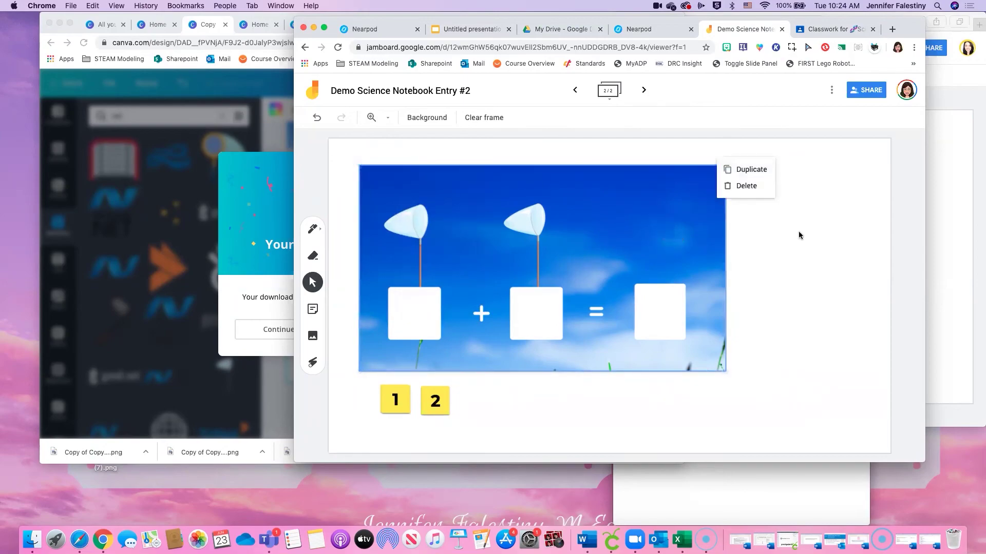
click(799, 235)
- Switch back to Google Slides and upload the butterfly net addition image from Downloads as the slide background
click(637, 26)
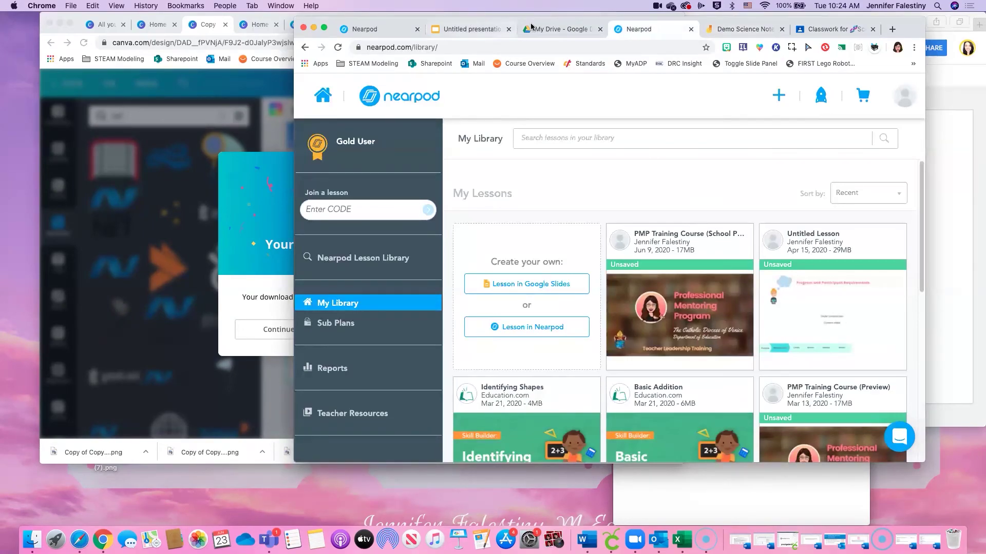
click(467, 29)
click(615, 320)
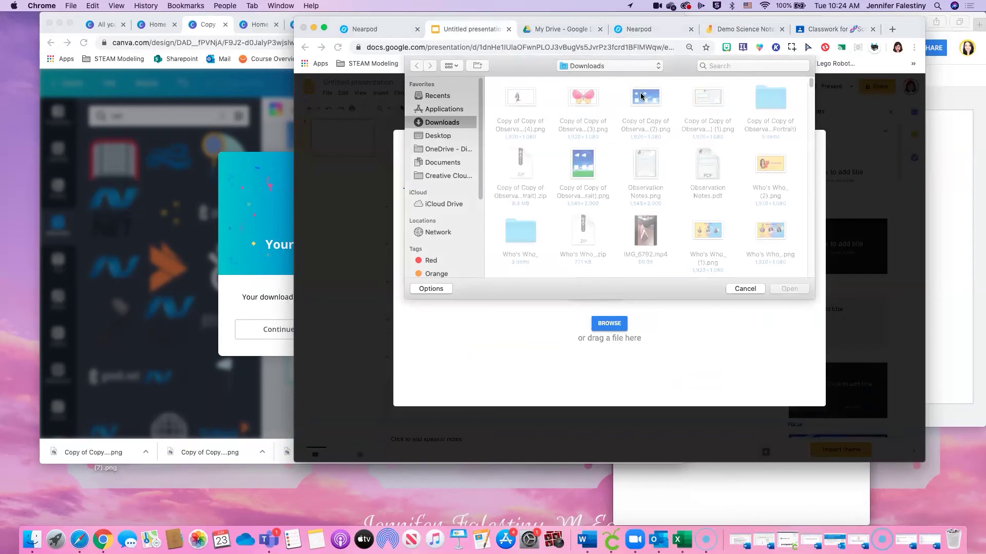
double_click(641, 96)
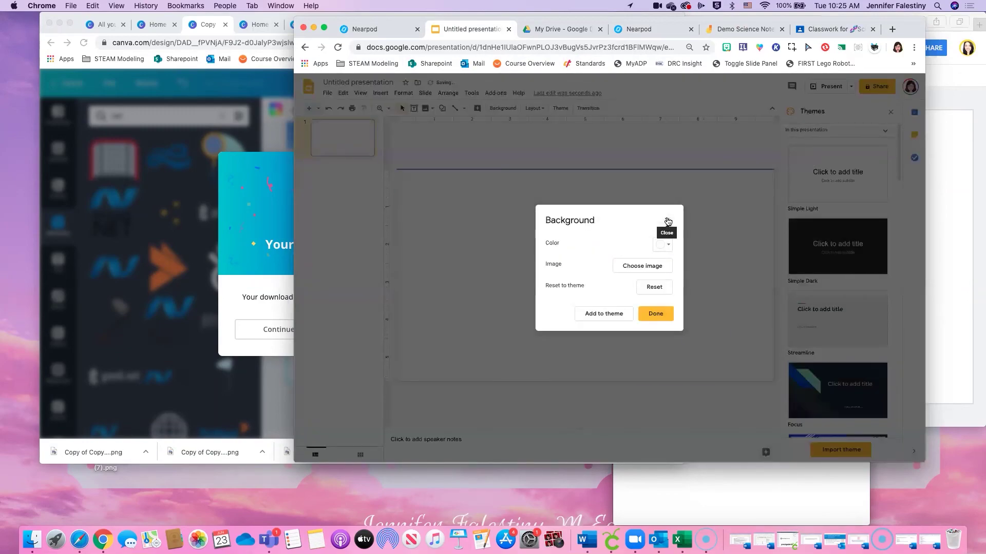
click(667, 220)
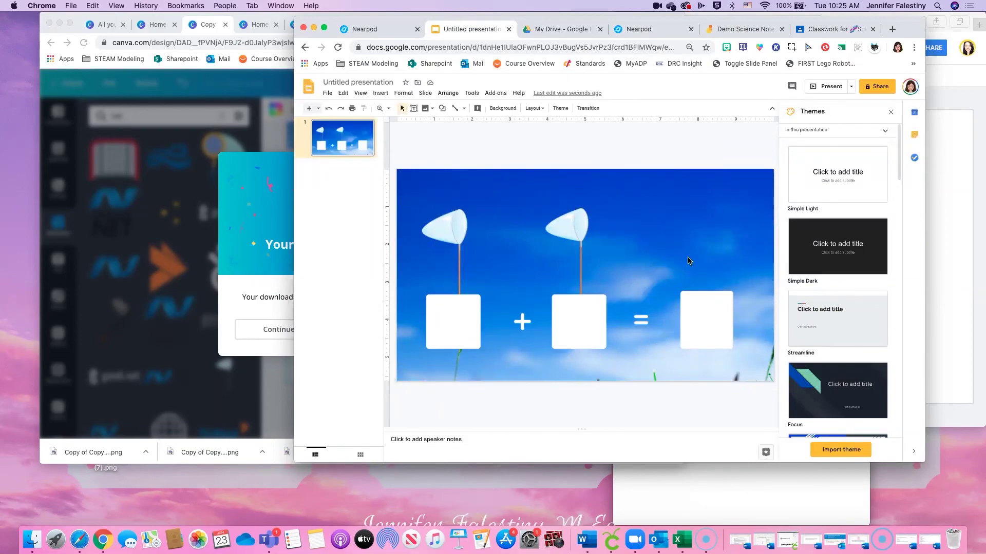
- Insert the butterfly and running character images from the Downloads folder onto the slide
click(380, 93)
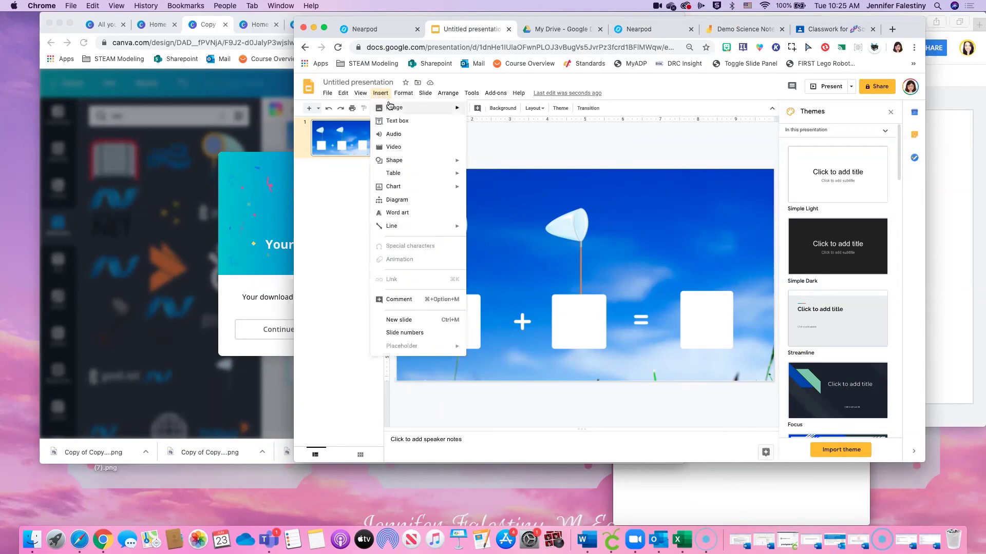
mouse_move(446, 107)
click(511, 111)
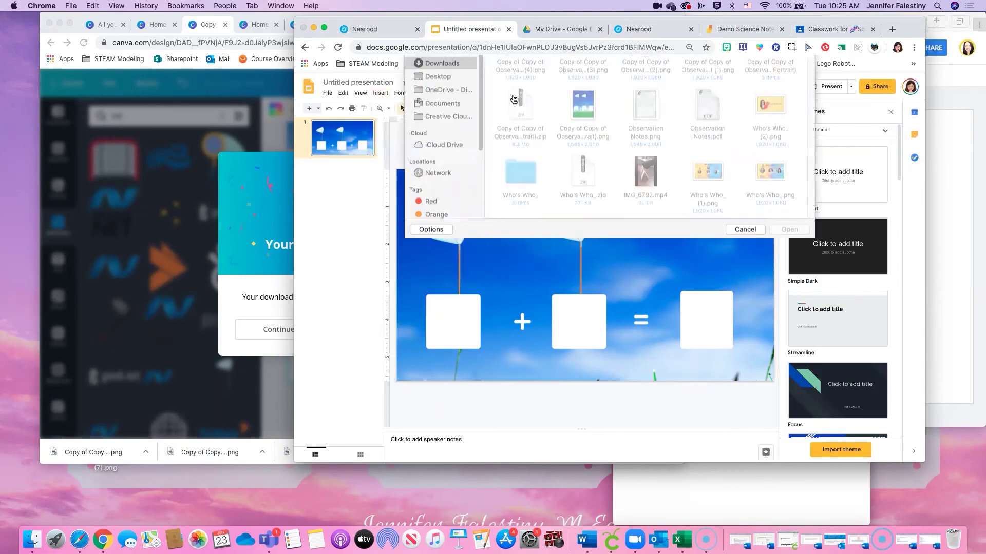
click(580, 98)
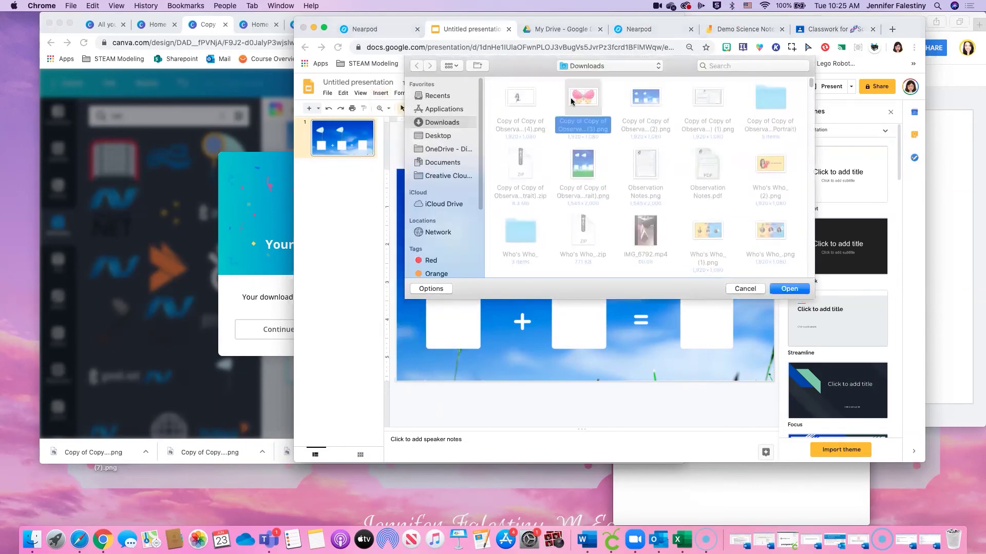
super+click(514, 99)
click(793, 289)
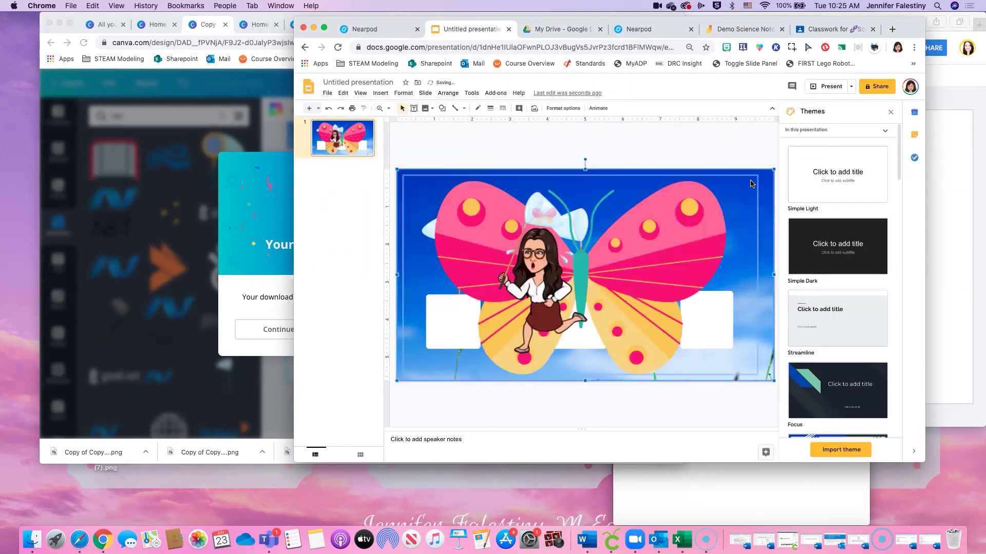
- Scale down both inserted images, reduce the butterfly to a small size and move the running character upward
drag(751, 183, 654, 238)
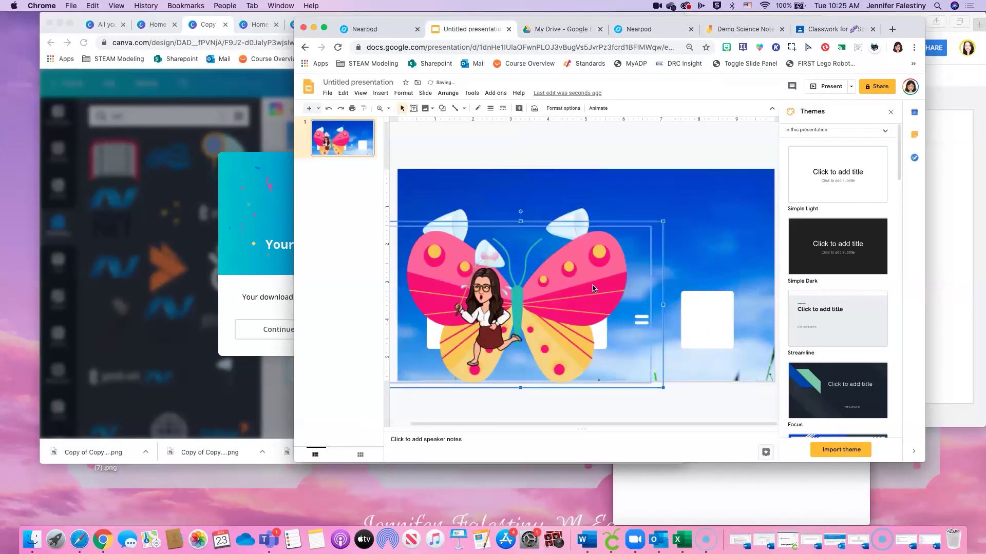
click(593, 288)
drag(552, 283, 777, 182)
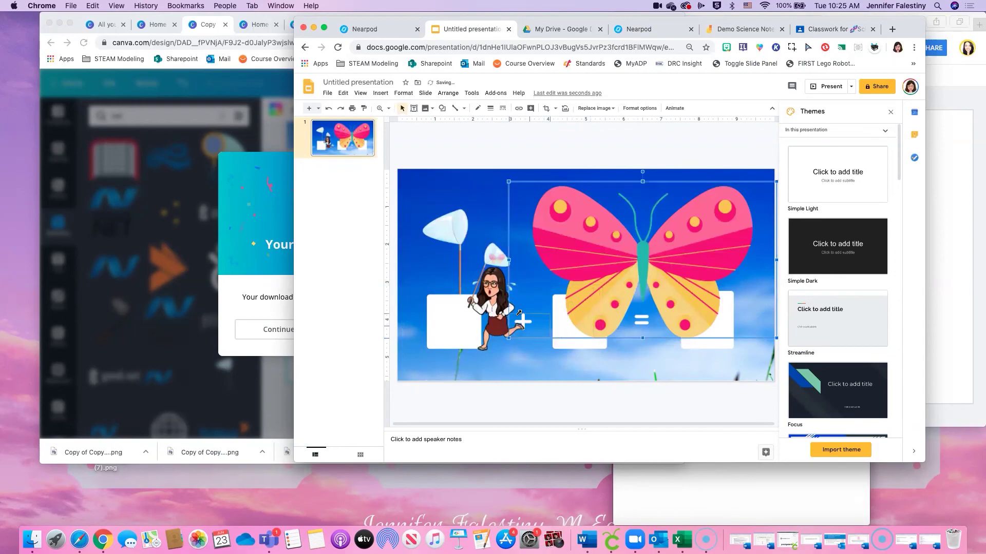
key(super+z)
key(super+z)
click(476, 361)
drag(477, 365, 570, 257)
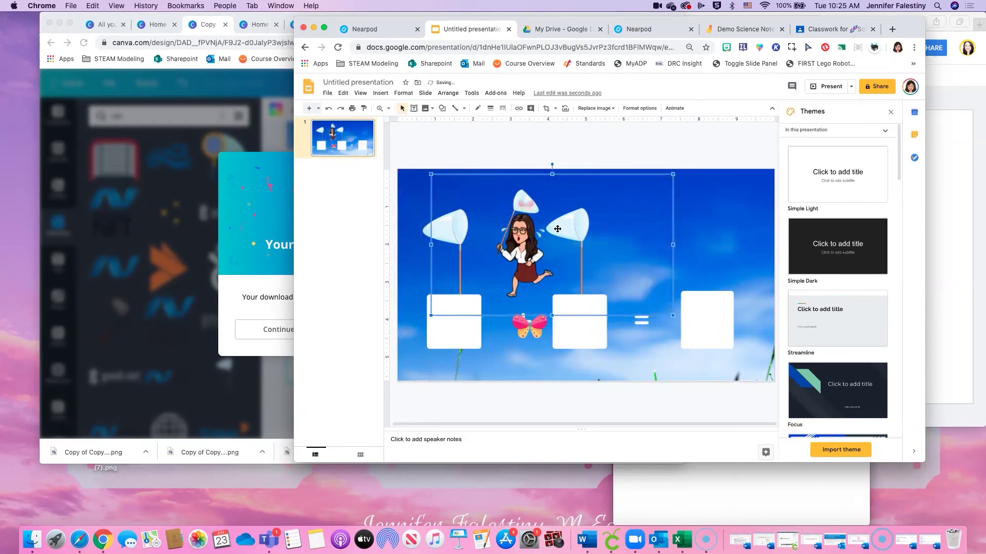
- Switch to the Canva design and examine the blank space around the character on page 12
click(260, 100)
click(518, 160)
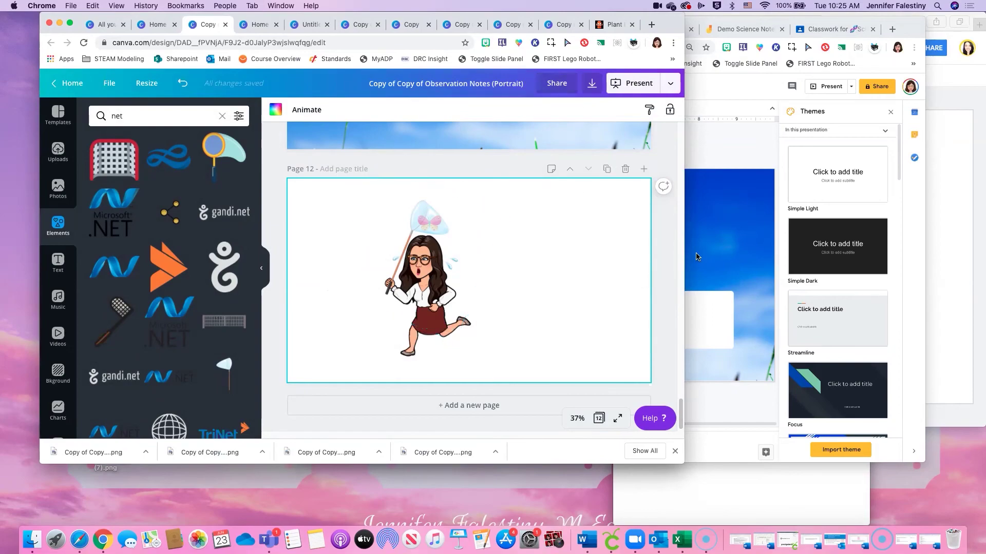
click(674, 259)
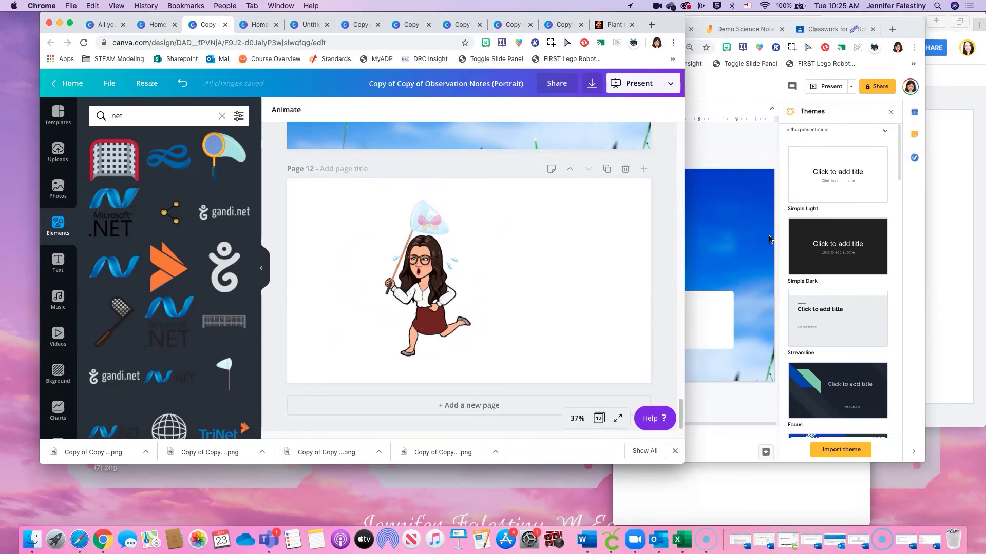
- Back in Google Slides, crop the character image close to the figure and place it in the slide's lower-right corner
click(732, 218)
click(649, 231)
drag(673, 244, 554, 249)
drag(431, 244, 494, 242)
drag(525, 315, 525, 297)
drag(526, 175, 521, 187)
key(Return)
drag(531, 243, 755, 327)
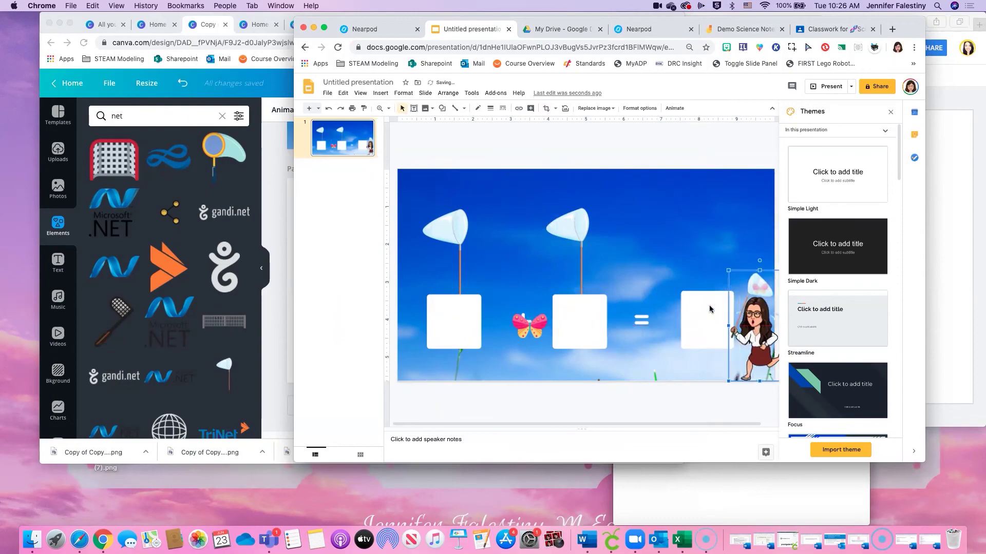
- Move the butterfly to the slide's upper-right sky area and shrink it further
drag(533, 331, 690, 207)
click(701, 217)
click(689, 206)
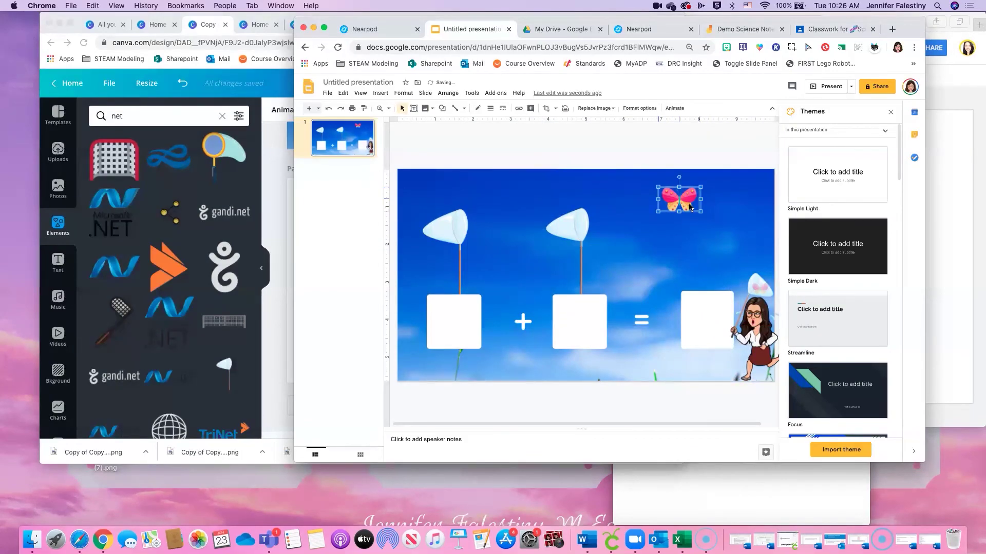
drag(700, 211, 678, 200)
- Paste a series of copies of the small butterfly
key(super+v)
key(super+v)
key(super+v)
key(super+v)
key(super+v)
key(super+v)
key(super+v)
key(super+v)
key(super+v)
key(super+v)
key(super+v)
key(super+v)
key(super+v)
key(super+v)
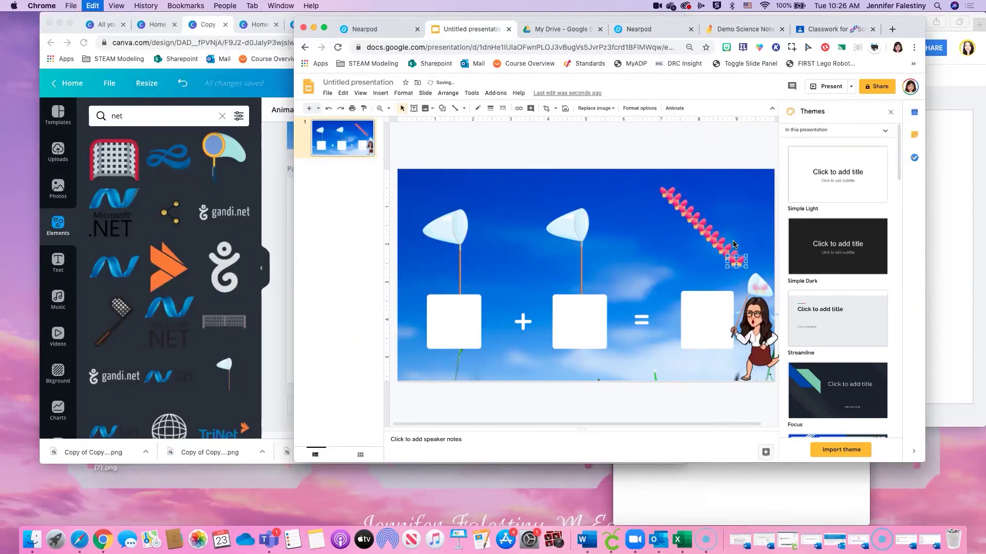
- Scatter the butterfly copies across the sky at the slide's upper right
drag(736, 261, 740, 208)
drag(698, 230, 722, 212)
drag(725, 251, 696, 255)
mouse_move(673, 198)
mouse_down()
mouse_move(658, 192)
mouse_move(690, 196)
mouse_up()
click(442, 334)
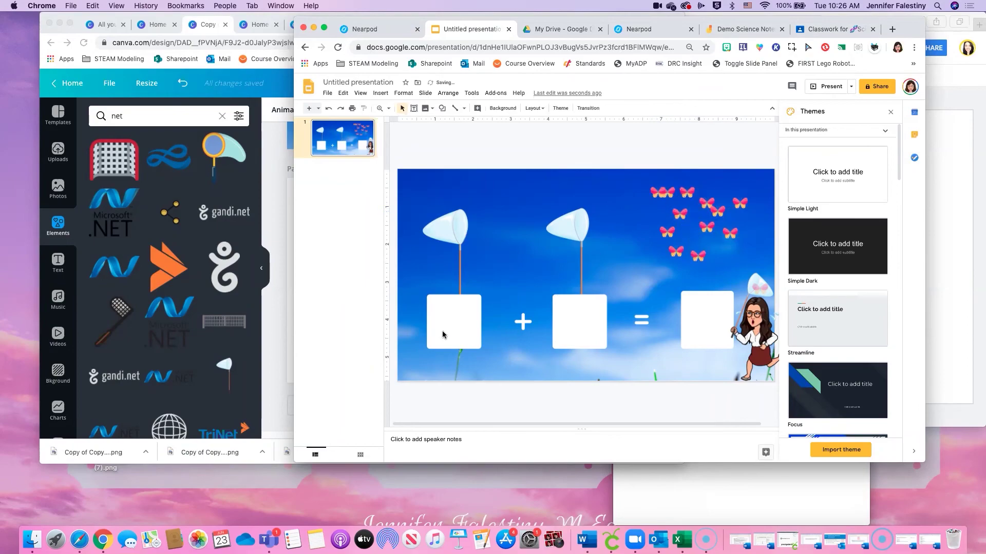
- Try handwriting a 2 in the first white box with the Scribble tool, and delete the drawing
click(463, 109)
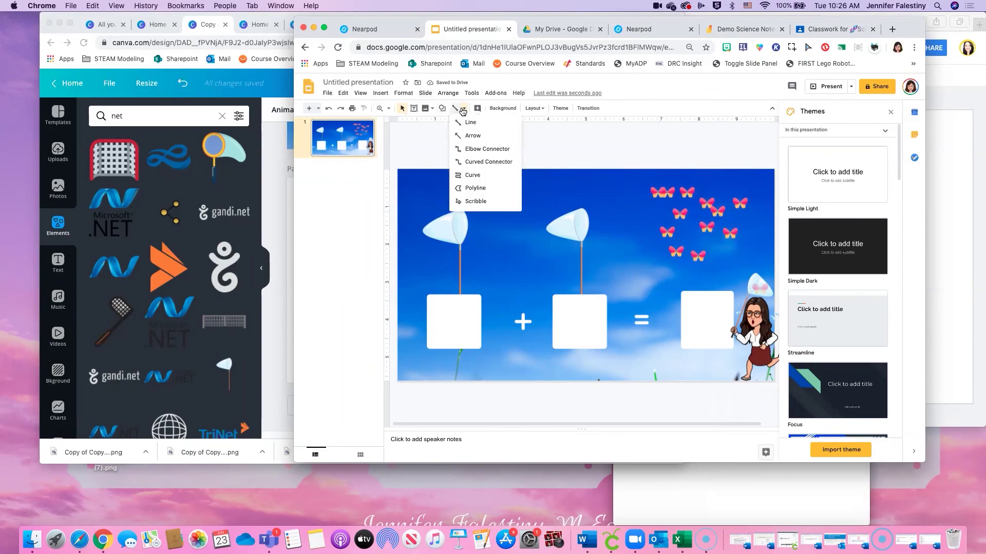
click(488, 201)
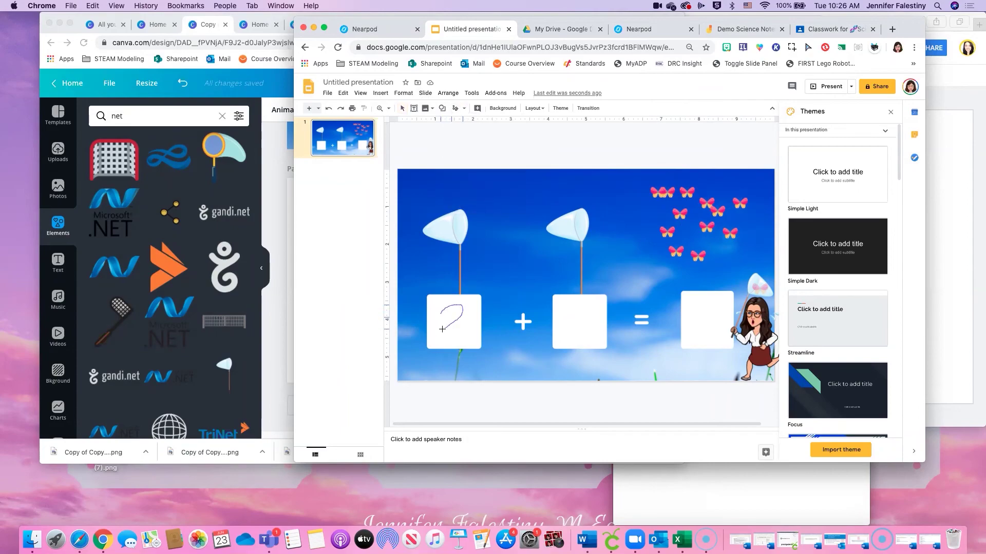
drag(469, 329, 470, 331)
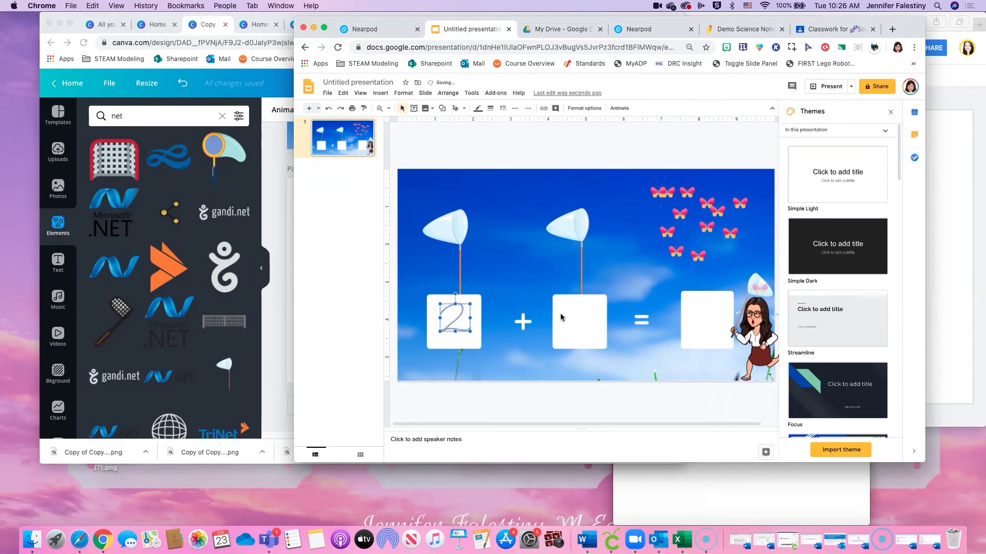
click(455, 108)
click(403, 108)
click(455, 317)
key(Delete)
- Add a text box inside the first white box with centered, bold text at size 41
click(415, 109)
drag(430, 302, 477, 344)
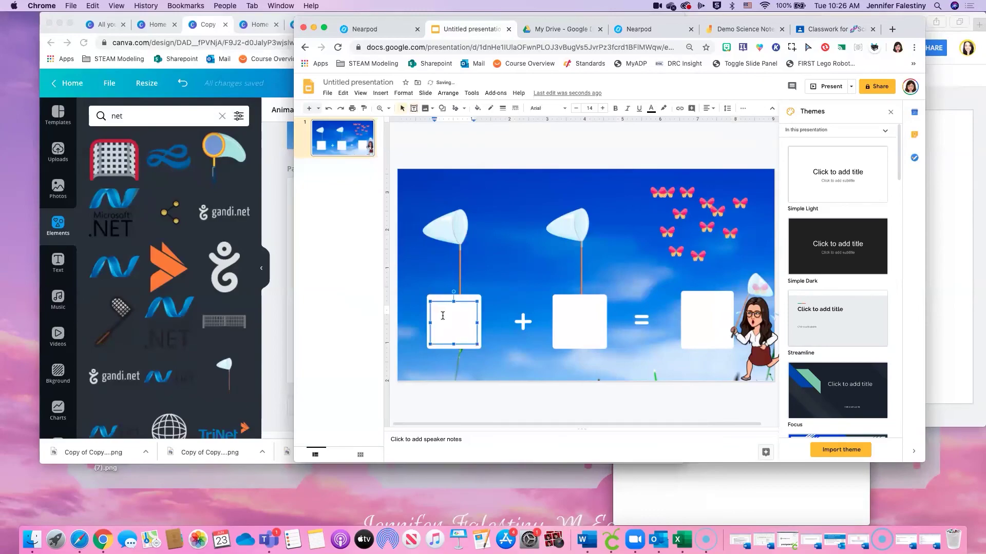
click(712, 110)
click(721, 126)
click(603, 109)
click(615, 109)
click(456, 326)
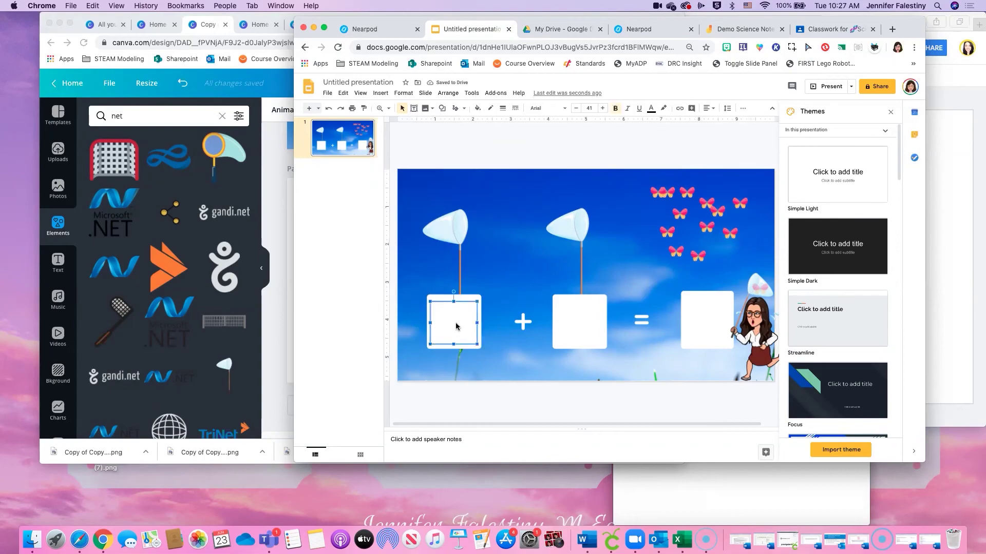
- Copy the empty text box onto the second addend box and the answer box
key(cmd+c)
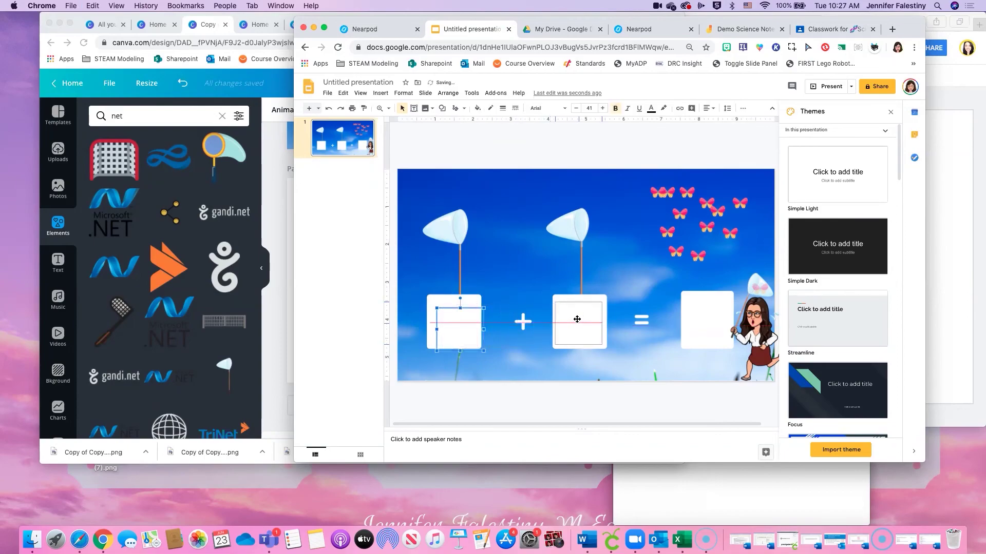
key(cmd+v)
drag(471, 333, 708, 320)
click(488, 322)
- Fill in the addition boxes with 2, 3 and 5
click(449, 320)
text(2)
click(600, 325)
text(3)
click(717, 315)
text(5)
- Move four butterflies from the flock onto the first net
drag(666, 232, 438, 232)
drag(676, 251, 457, 219)
drag(658, 194, 448, 237)
click(663, 192)
drag(662, 191, 430, 213)
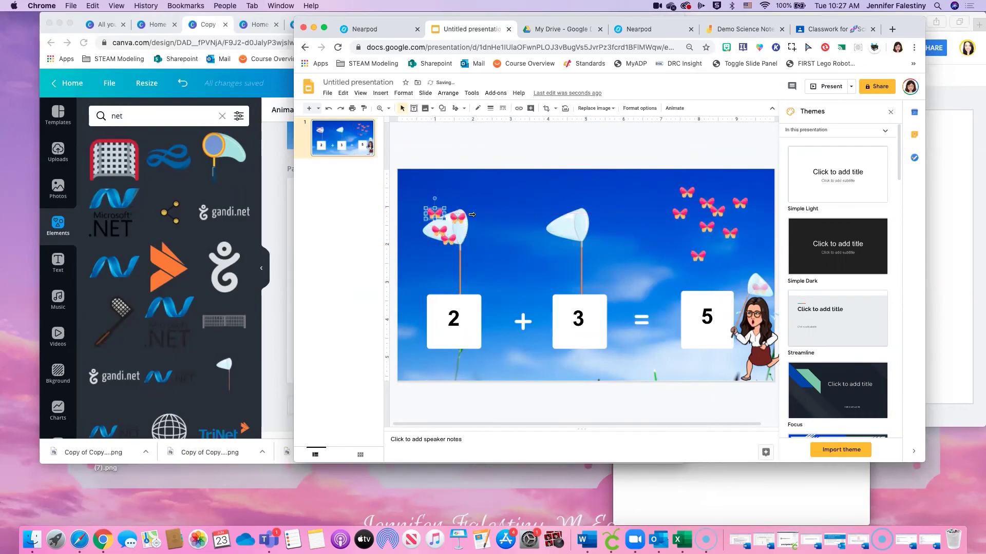
- Delete the text box holding the answer 5 and return the butterflies from the first net to the sky
click(461, 217)
click(532, 282)
click(707, 301)
key(Escape)
key(Delete)
drag(426, 209, 657, 199)
click(665, 269)
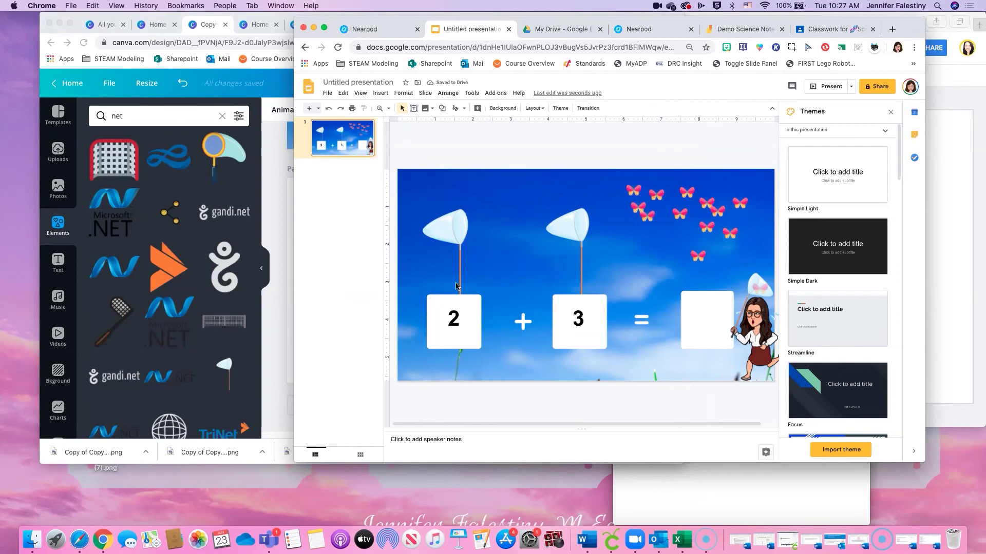
- Duplicate the activity slide and clear the numbers 2 and 3 from the duplicate's addend boxes
key(super+d)
click(454, 322)
double_click(449, 318)
click(569, 321)
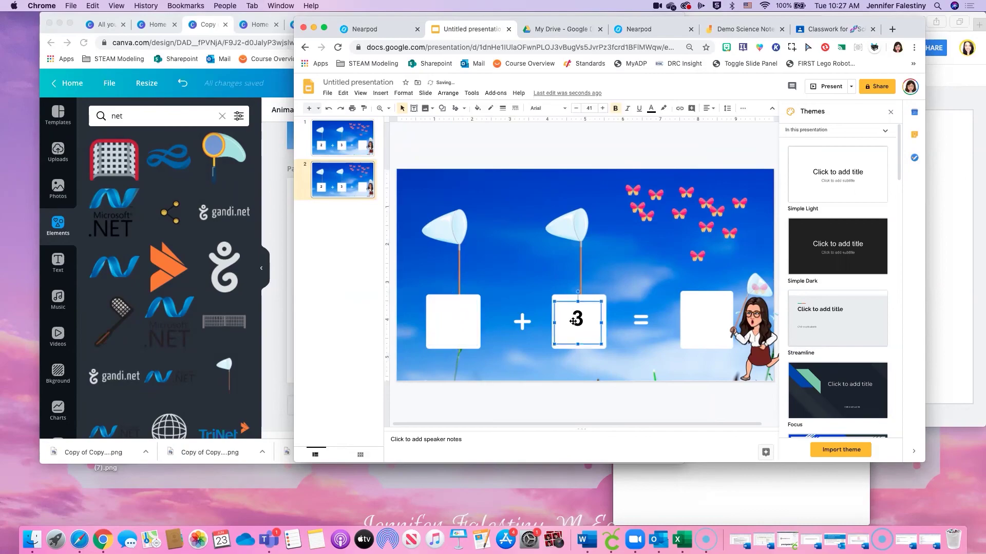
double_click(578, 319)
key(BackSpace)
- Place an empty text box from the second addend box onto the answer box of slide 2
click(707, 322)
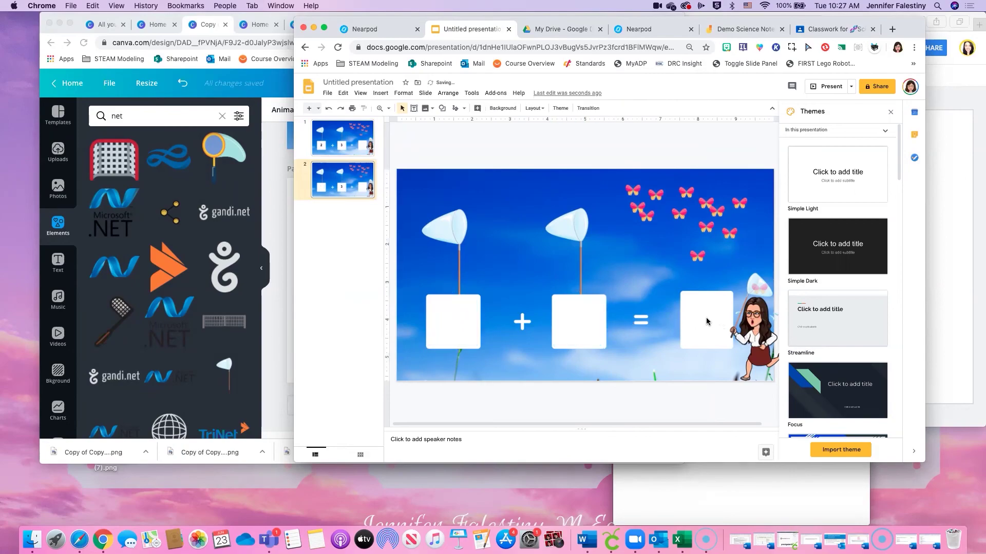
click(582, 325)
drag(582, 325, 702, 317)
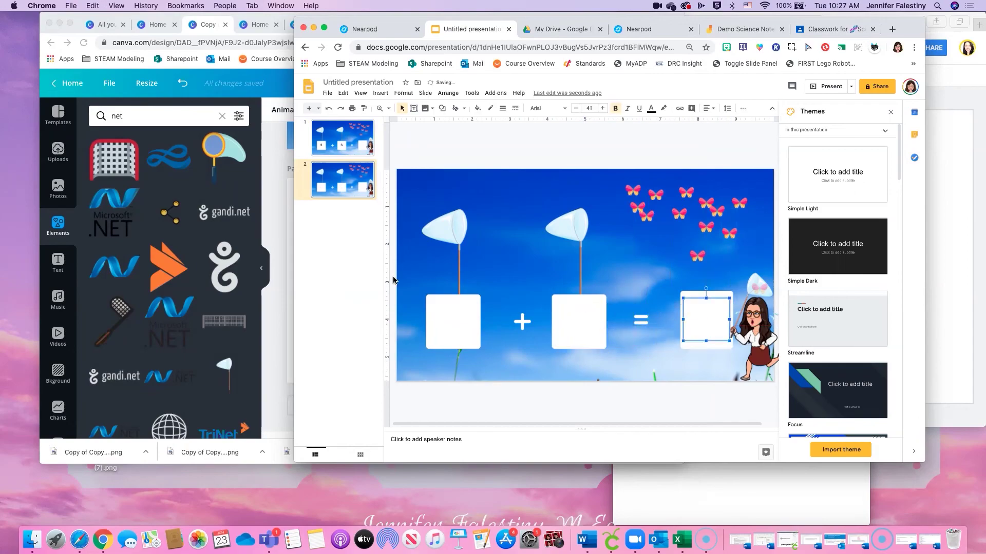
- Copy the blank activity slide 2 and paste it repeatedly to build a series of identical slides
click(348, 185)
key(super+c)
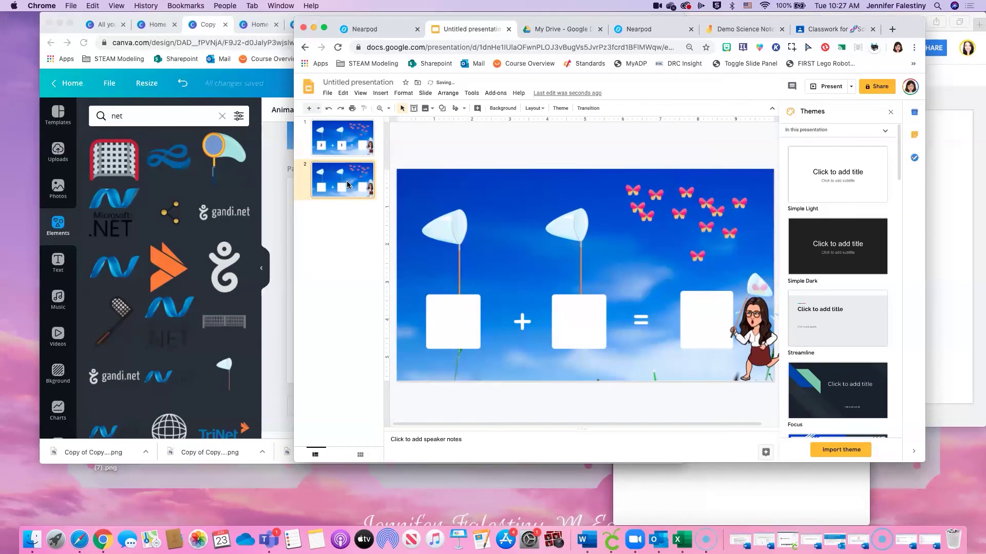
key(super+v)
key(super+v)
key(super+v)
key(super+v)
key(super+v)
key(super+v)
key(super+v)
key(super+v)
key(super+v)
key(super+v)
key(super+v)
key(super+v)
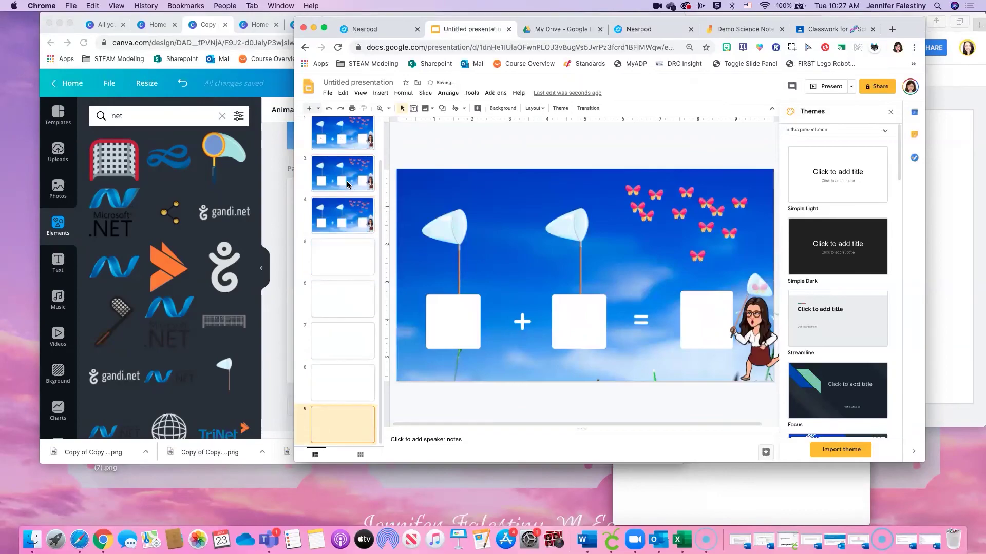
- Fill the addend boxes of slide 2 with 2 and 1
scroll(336, 216, up, 5)
click(345, 177)
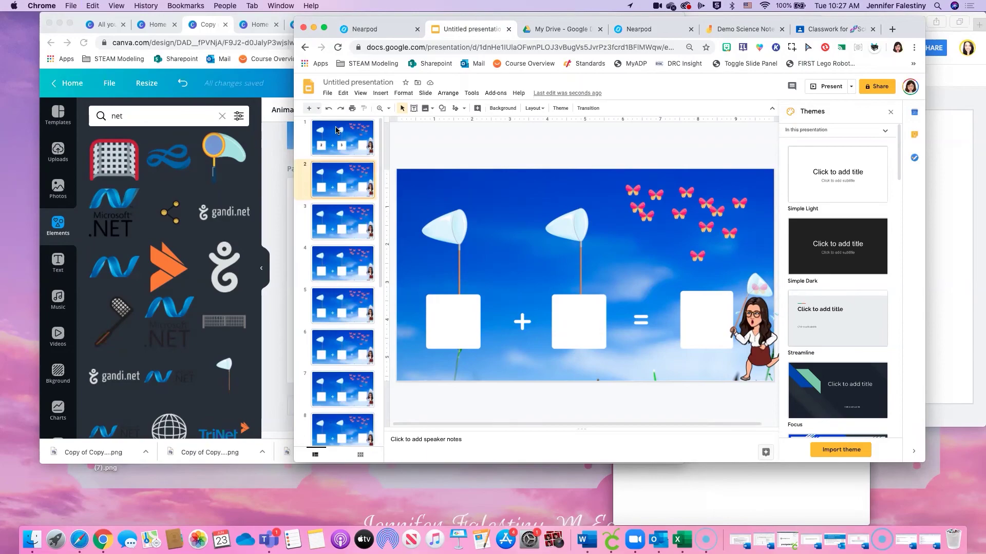
click(449, 320)
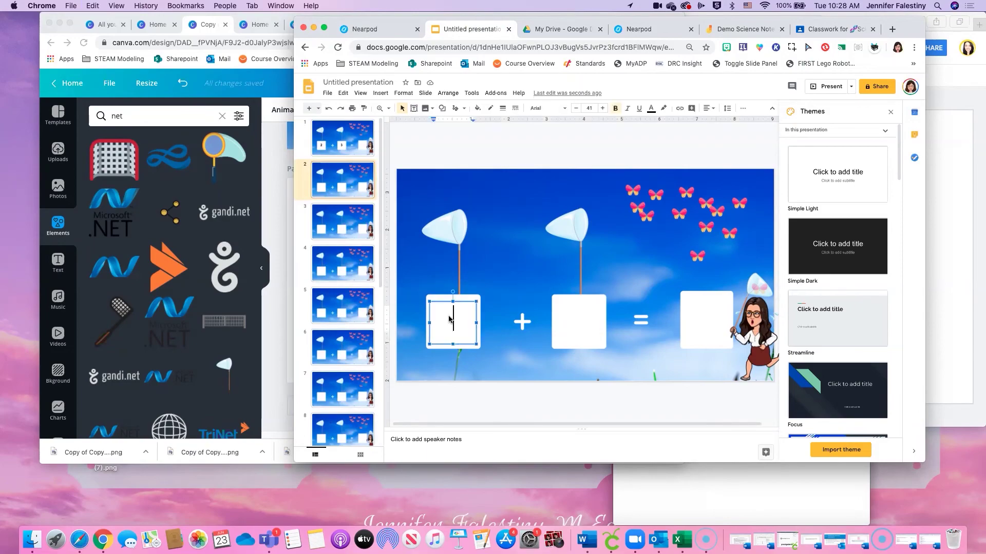
text(2)
click(578, 330)
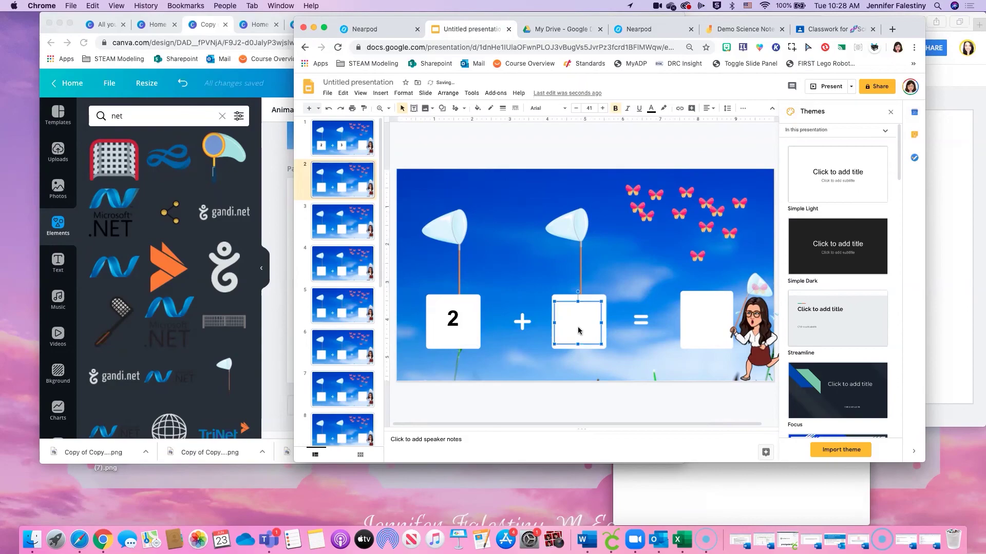
click(579, 330)
text(1)
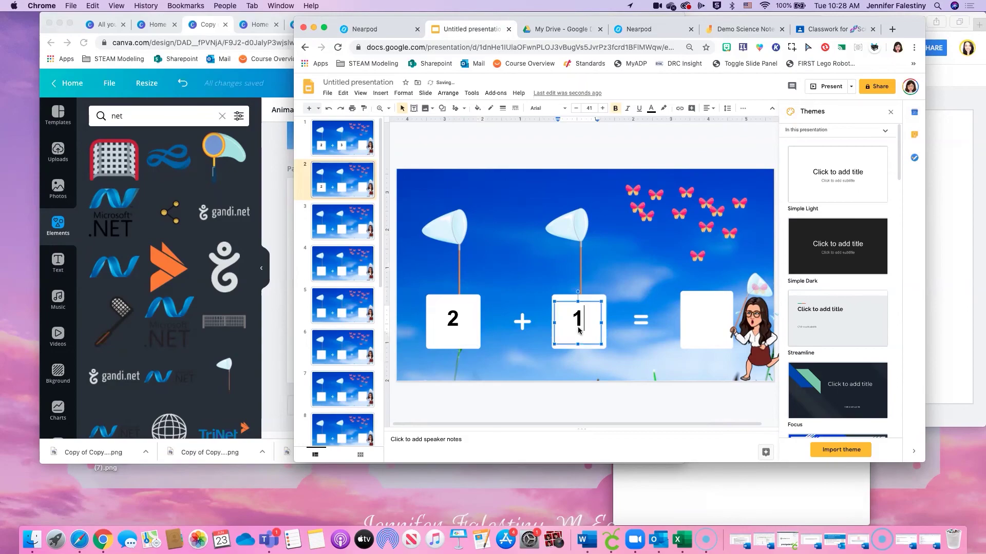
- Fill the addend boxes of slide 3 with 4 and 0
click(351, 226)
click(453, 324)
text(4)
click(571, 315)
text(0)
- Fill the addend boxes of slide 4 with 5 and 2
click(343, 266)
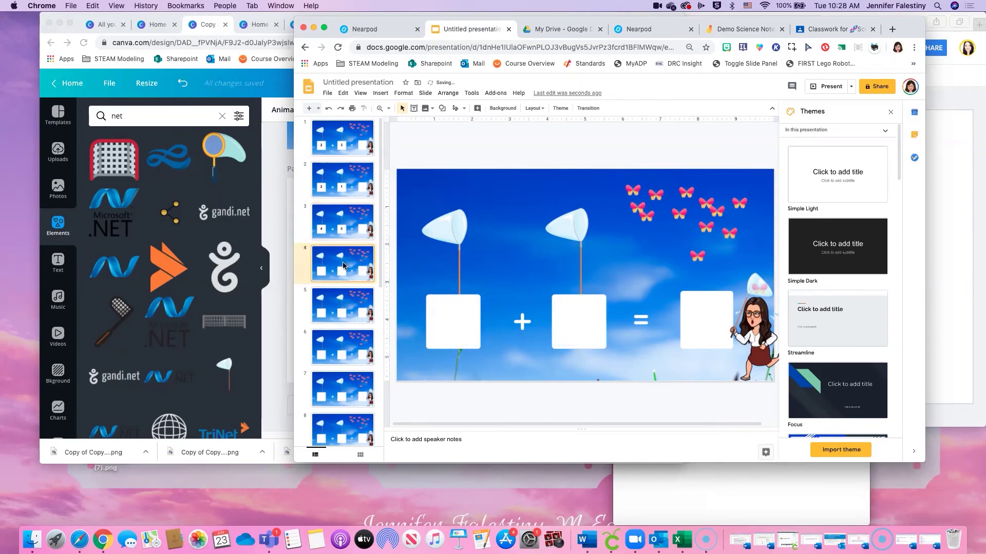
click(450, 321)
text(5)
click(595, 325)
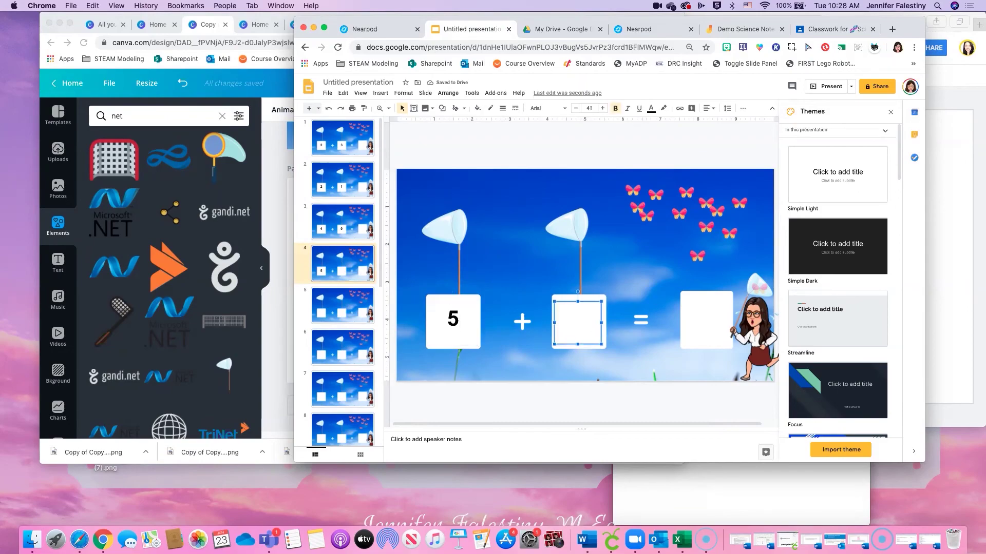
text(2)
- Switch to the Canva design and duplicate page 10, the sky page with two nets and number boxes
click(342, 312)
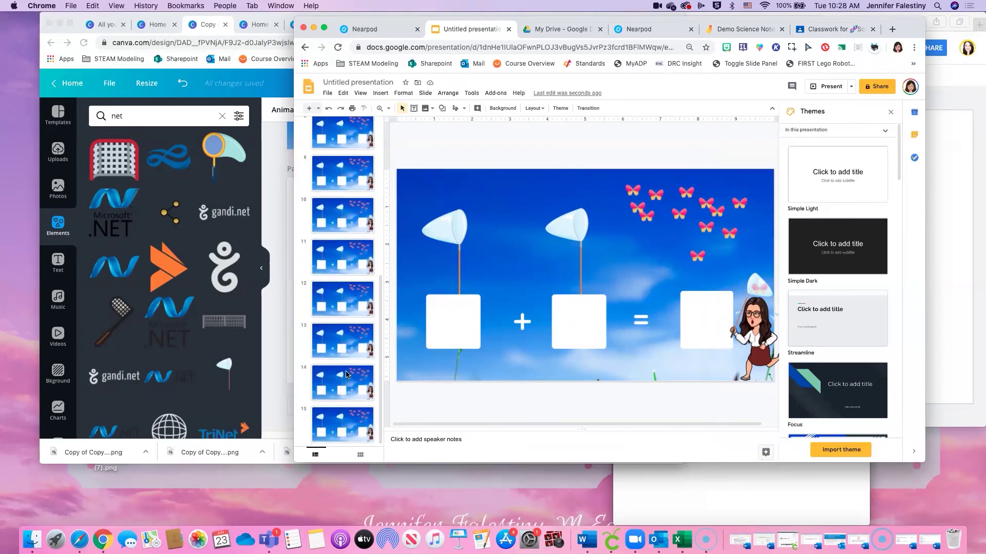
click(382, 28)
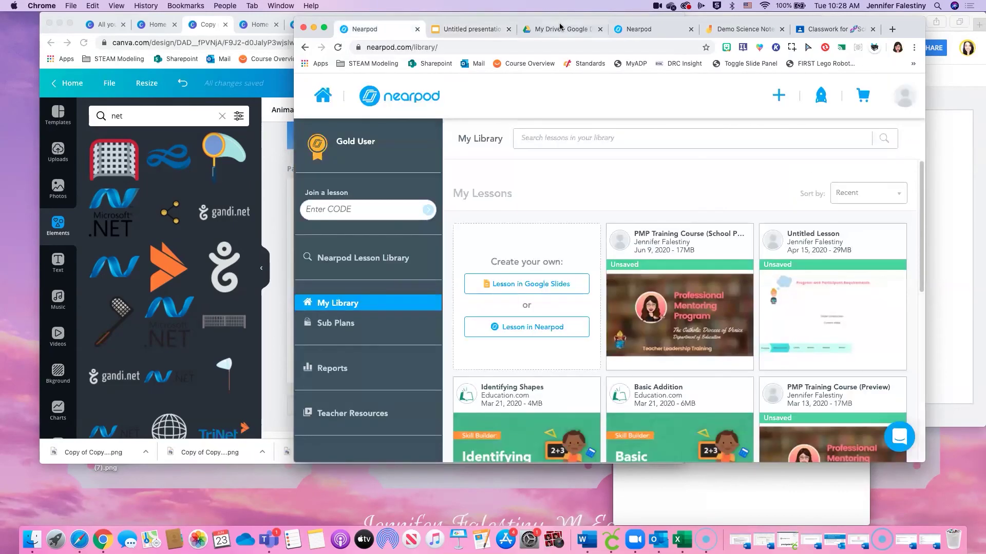
click(559, 29)
click(218, 25)
scroll(478, 244, down, 10)
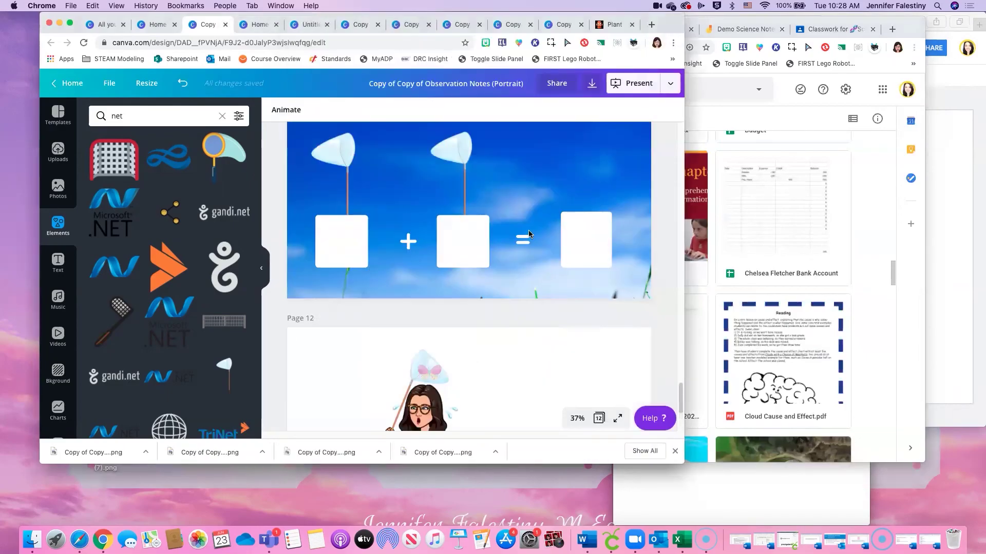
scroll(529, 233, up, 6)
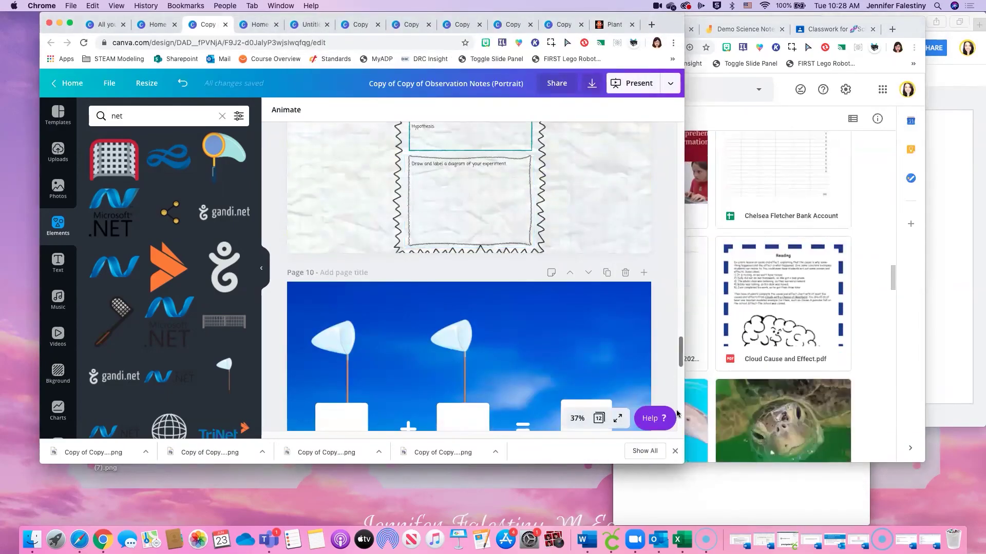
scroll(534, 349, down, 3)
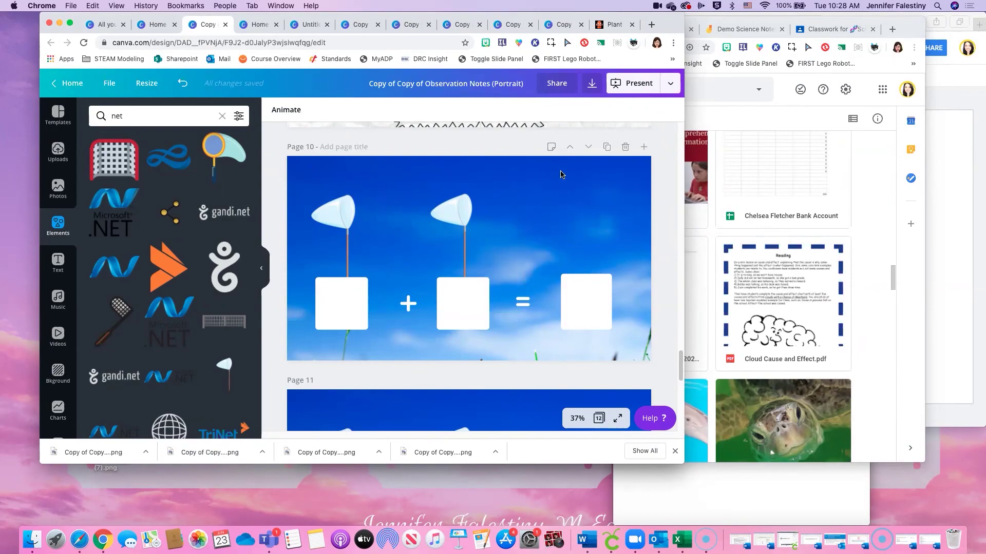
click(597, 176)
click(607, 147)
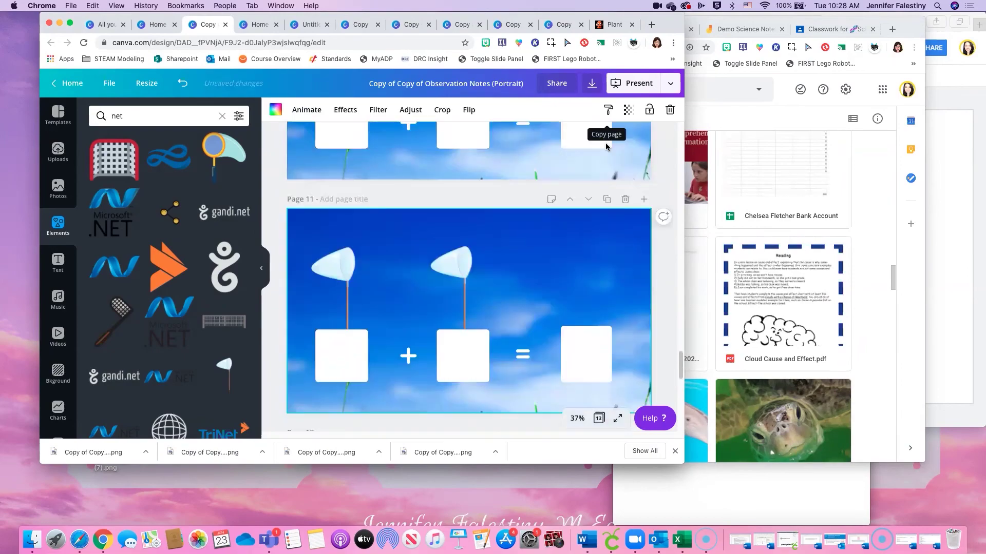
- Delete both butterfly nets from the duplicated page 11
click(343, 228)
key(Delete)
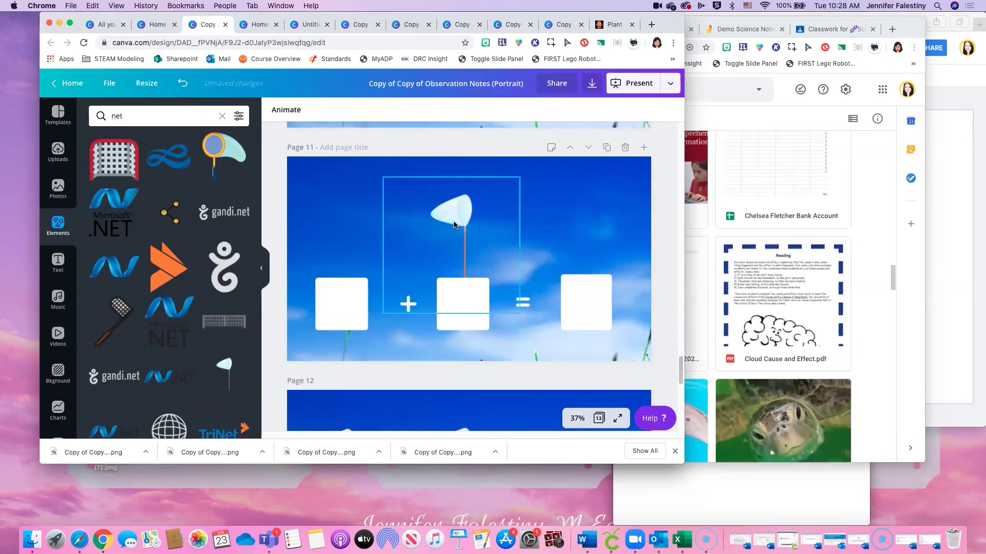
click(451, 210)
key(Delete)
- Search the photos for "ocean" and make the underwater sunbeam photo the background of page 11
click(58, 150)
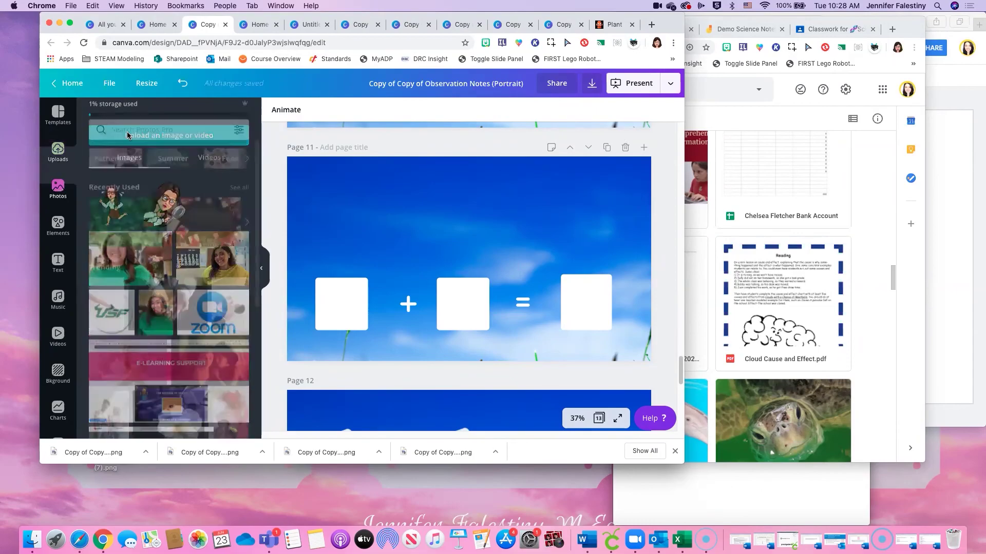
click(128, 131)
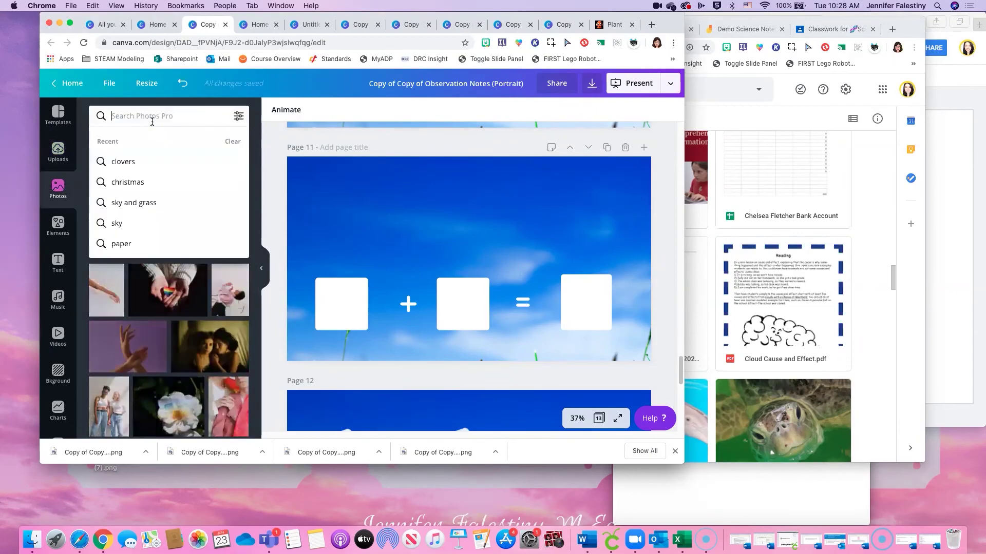
text(ocean)
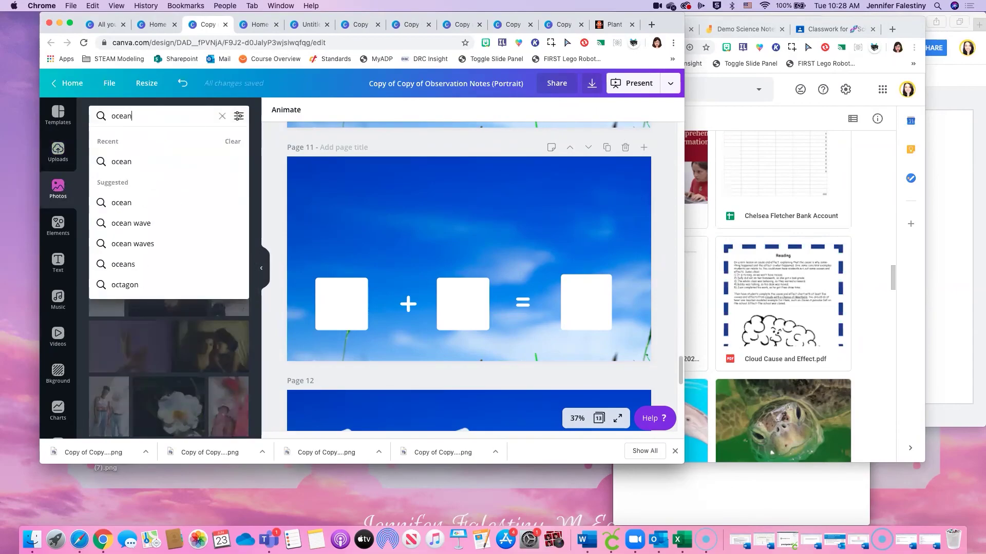
key(Return)
click(122, 247)
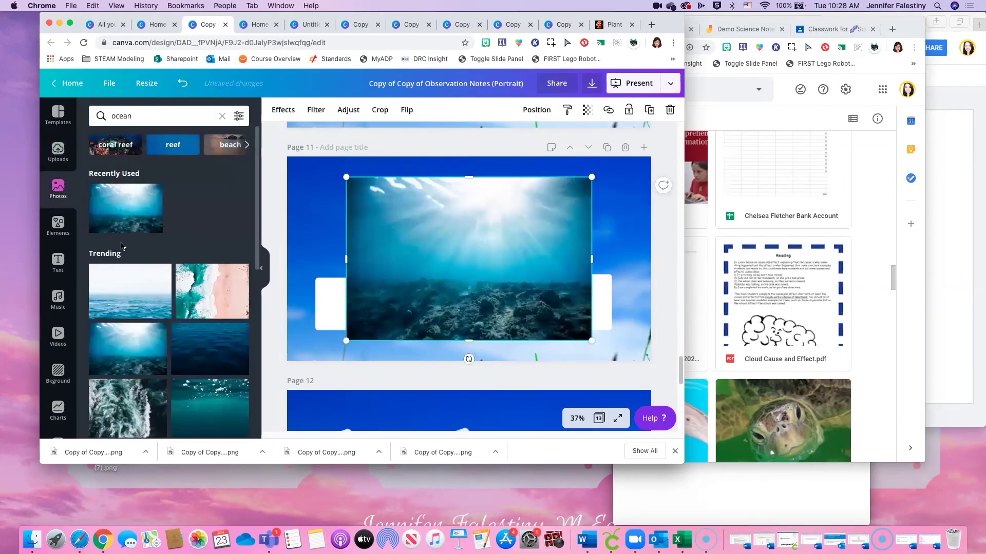
drag(395, 222, 325, 181)
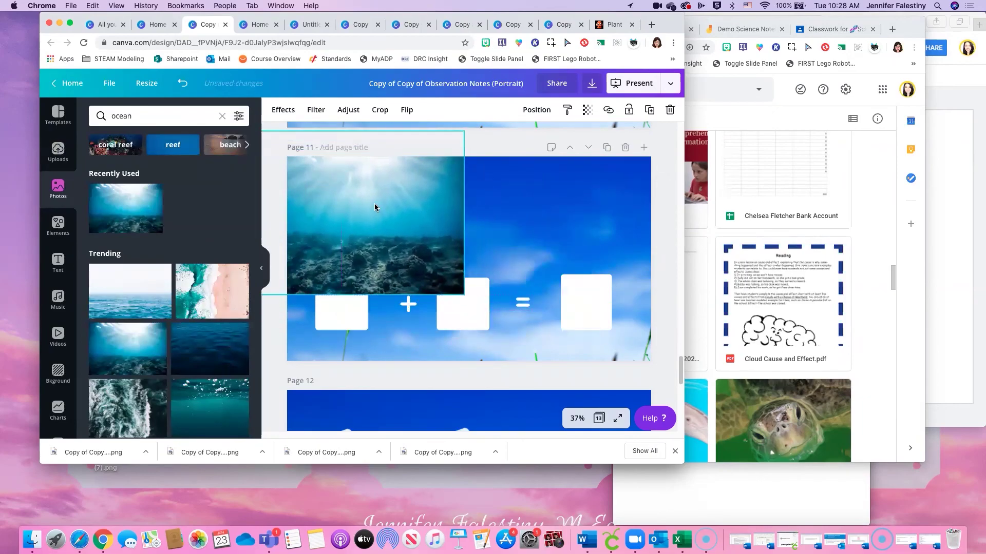
key(Delete)
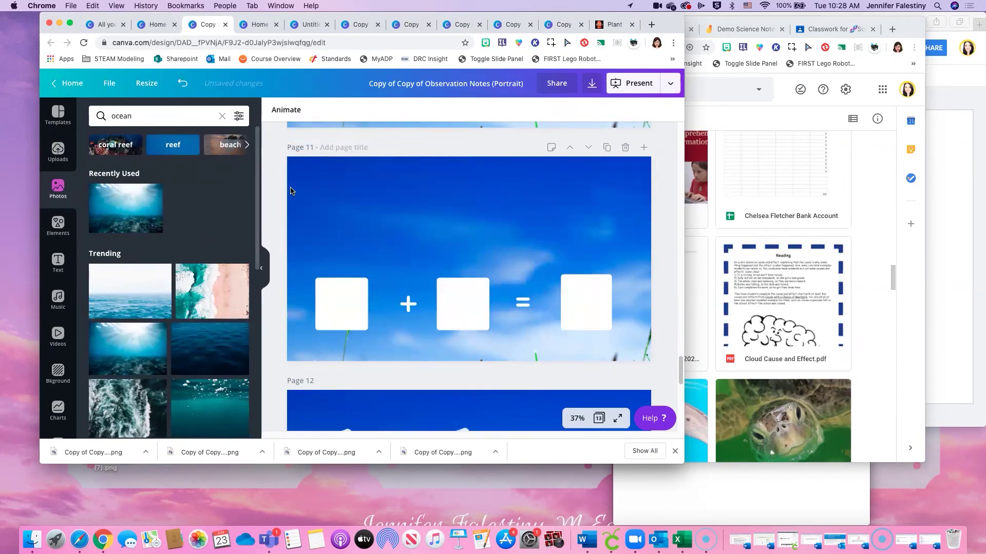
key(ctrl+z)
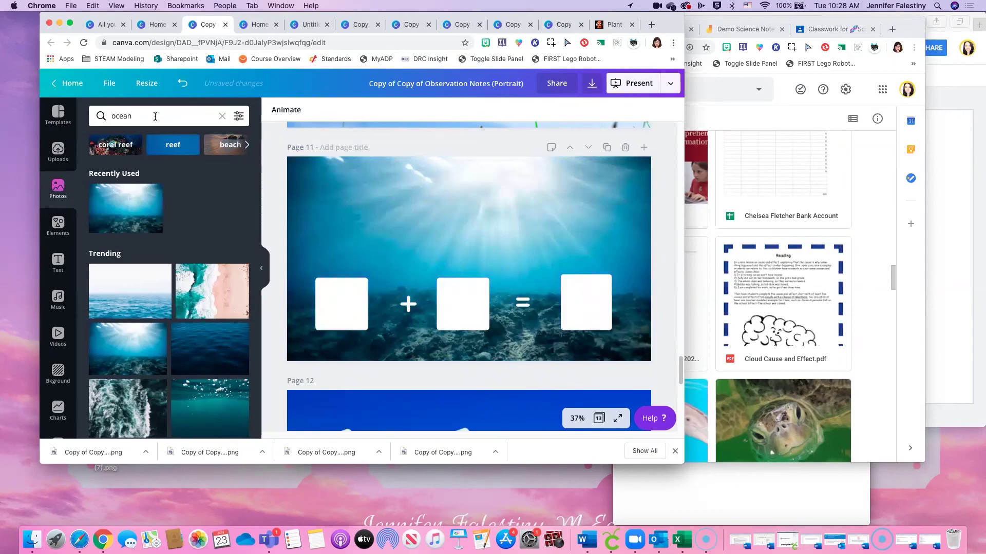
- Search the elements for "fish hook" and place a black hook near the page's upper edge above each addend box
click(155, 116)
text(fish hook)
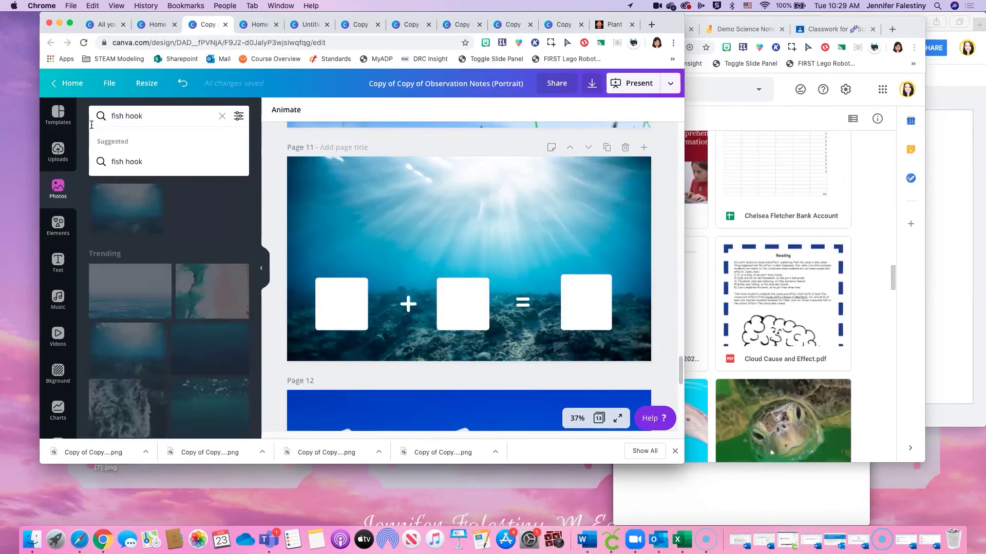
click(58, 225)
click(157, 117)
key(super+a)
text(fish hook)
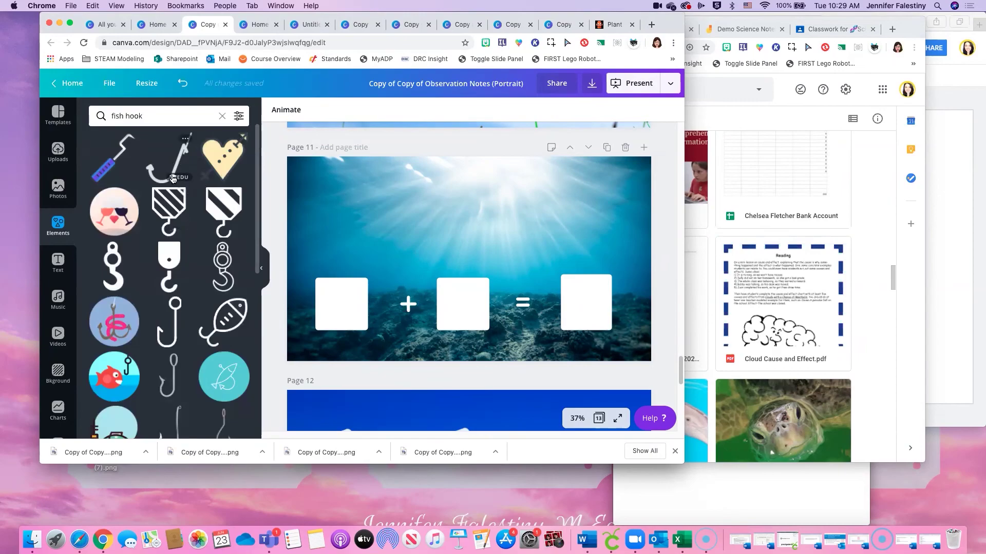
click(172, 323)
drag(476, 265, 348, 205)
drag(417, 225, 473, 225)
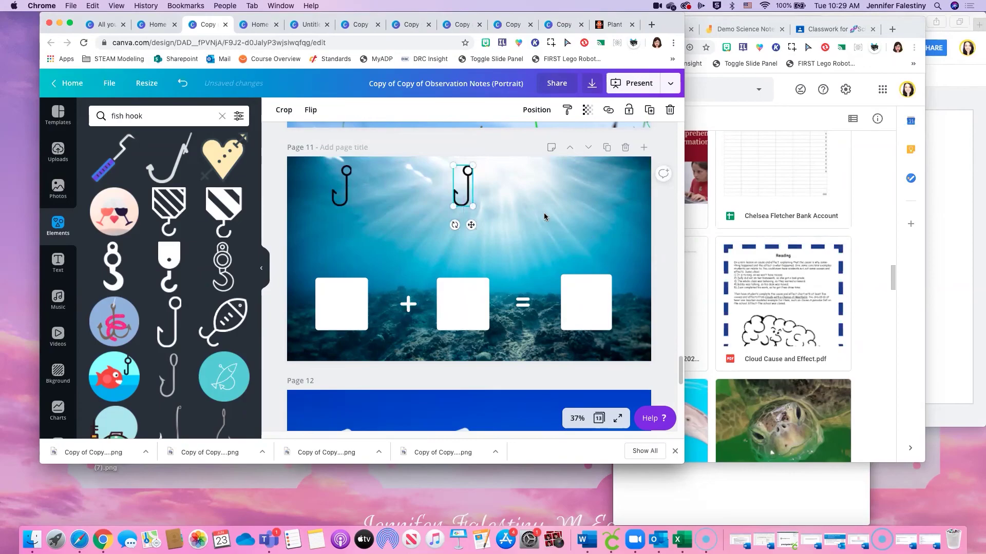
- Search the elements for a "cooler" graphic and for a "bowl" graphic
scroll(346, 311, up, 3)
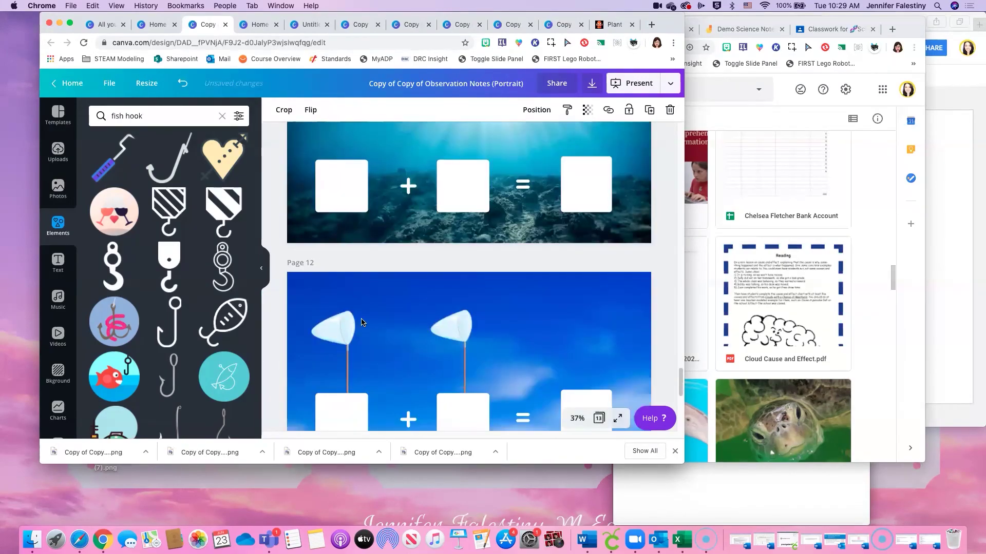
scroll(353, 317, down, 2)
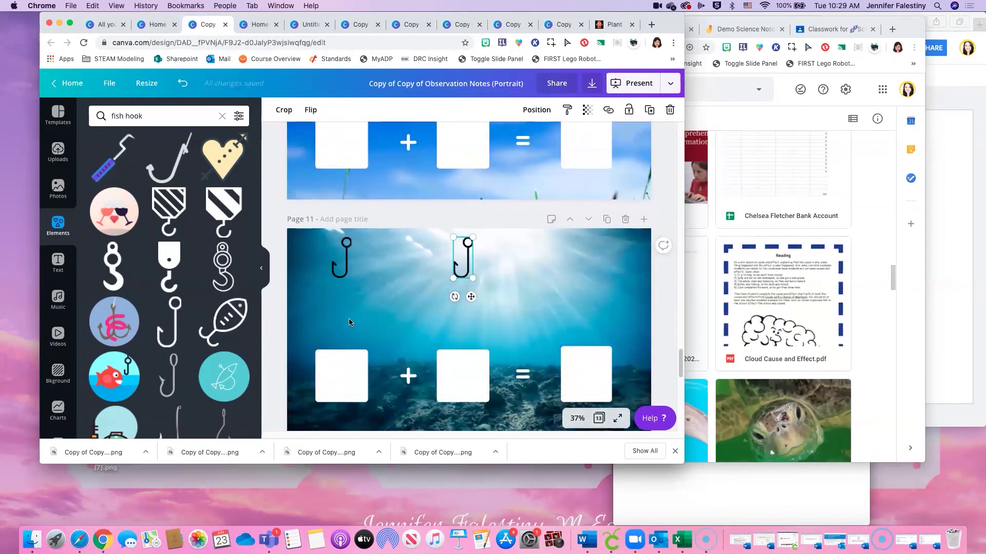
drag(154, 116, 86, 115)
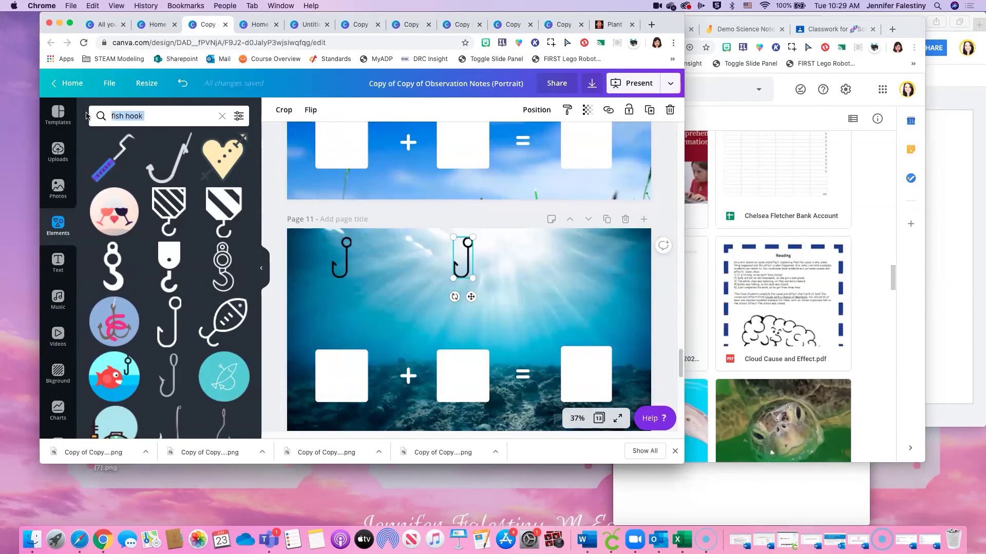
text(cooler)
key(Return)
scroll(205, 267, down, 10)
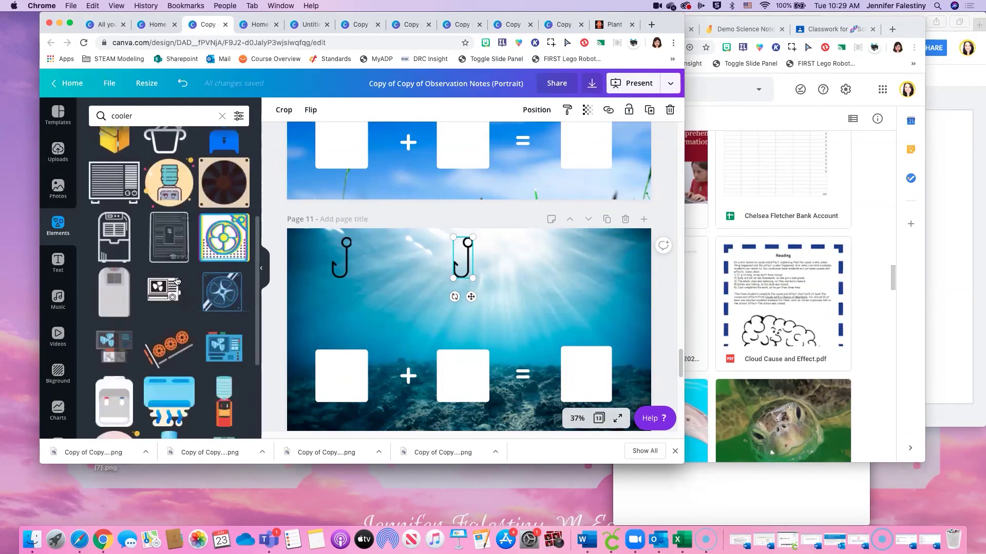
scroll(177, 279, down, 5)
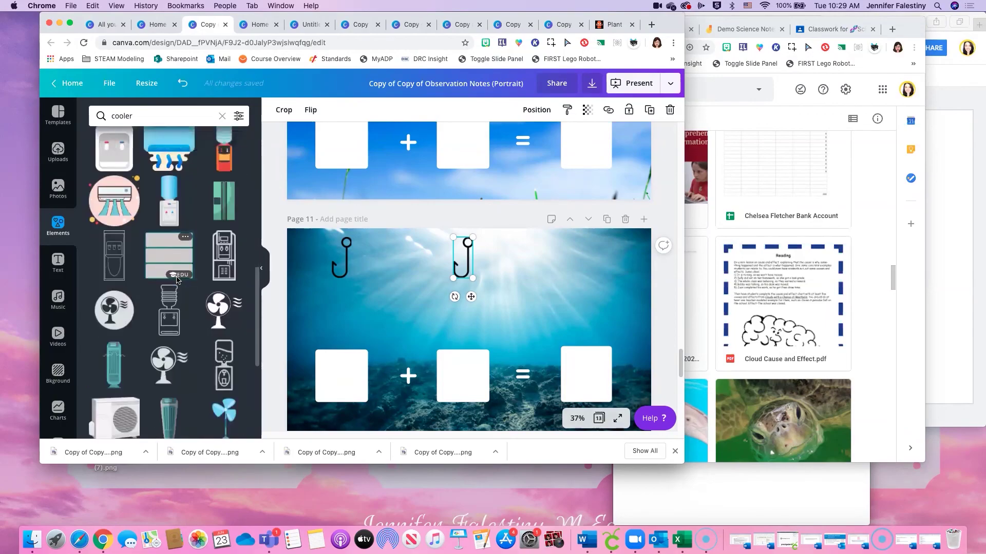
click(97, 111)
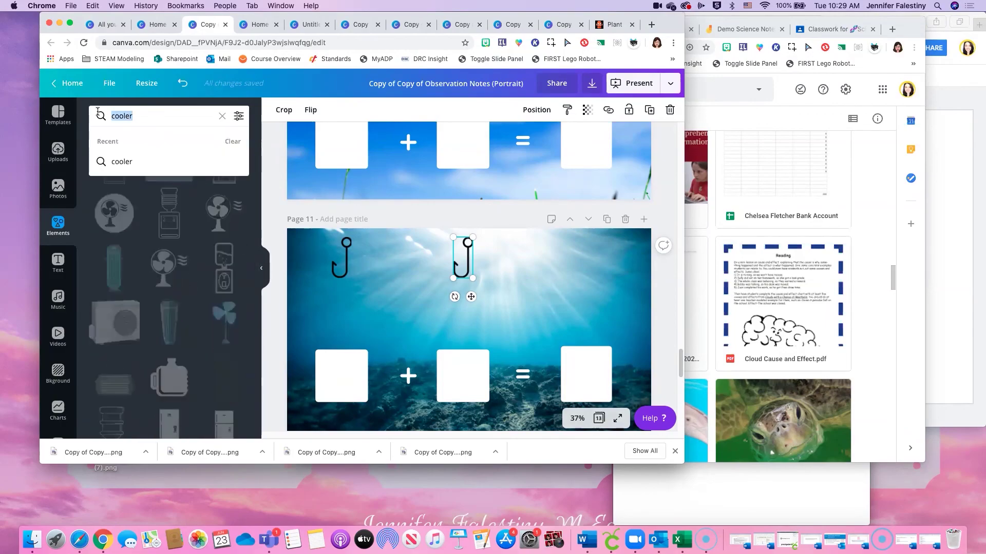
text(bowl)
key(Return)
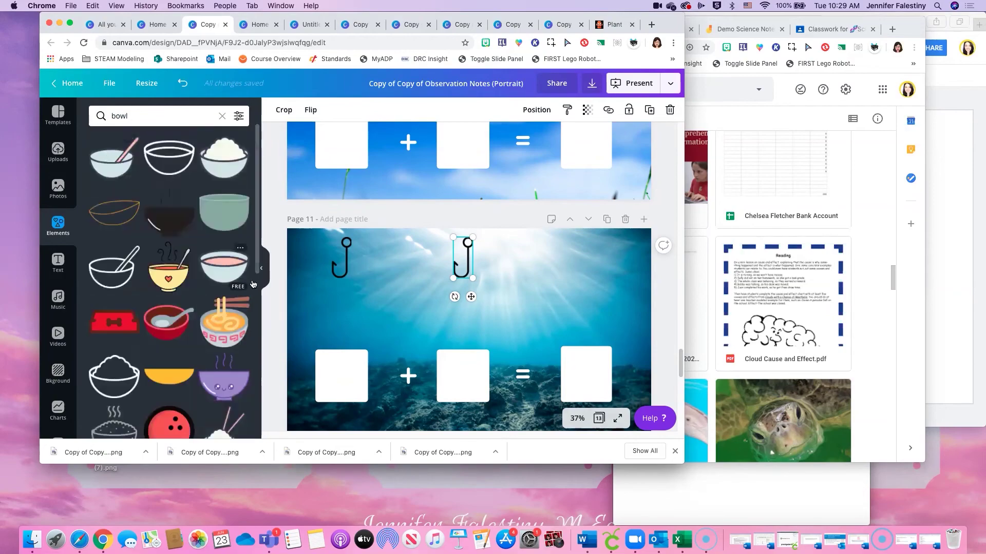
- Search the elements for "fish bowl" and place the round goldfish bowl graphic above the equals sign and answer box
click(110, 115)
text(fish)
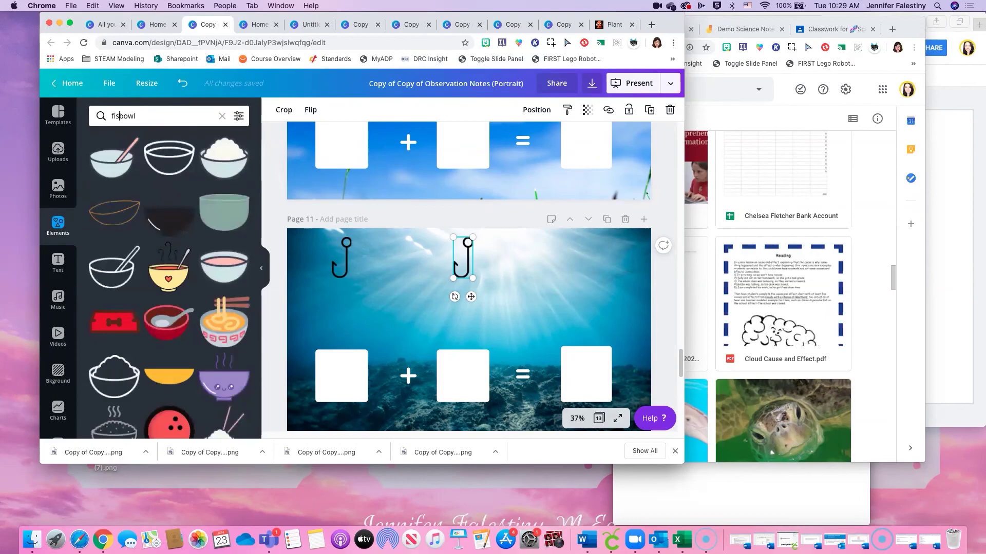
key(Return)
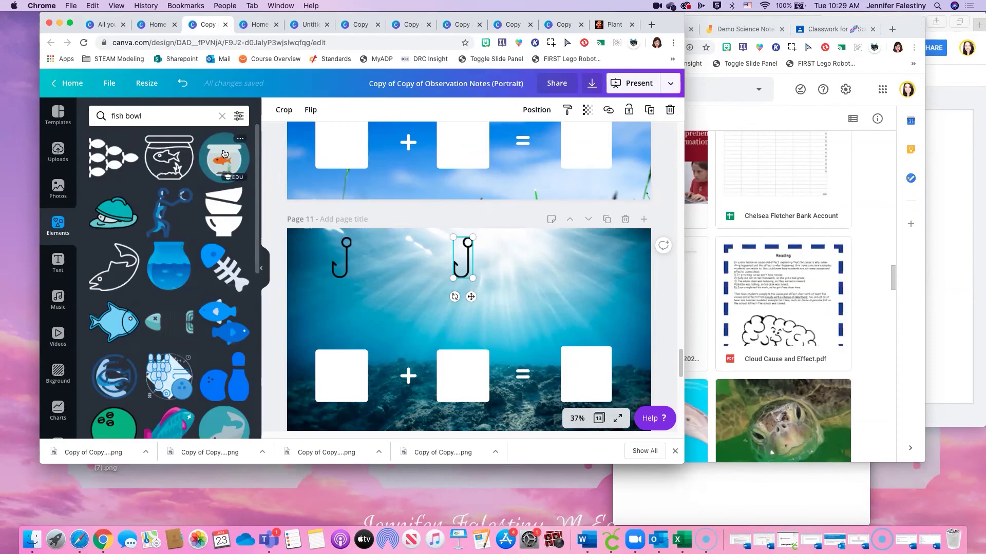
scroll(196, 291, down, 10)
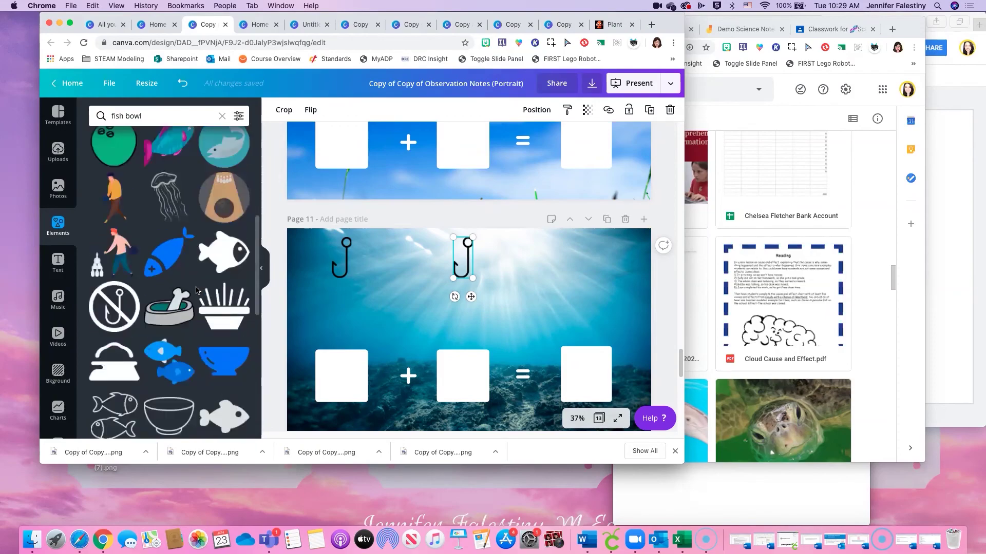
scroll(196, 291, up, 10)
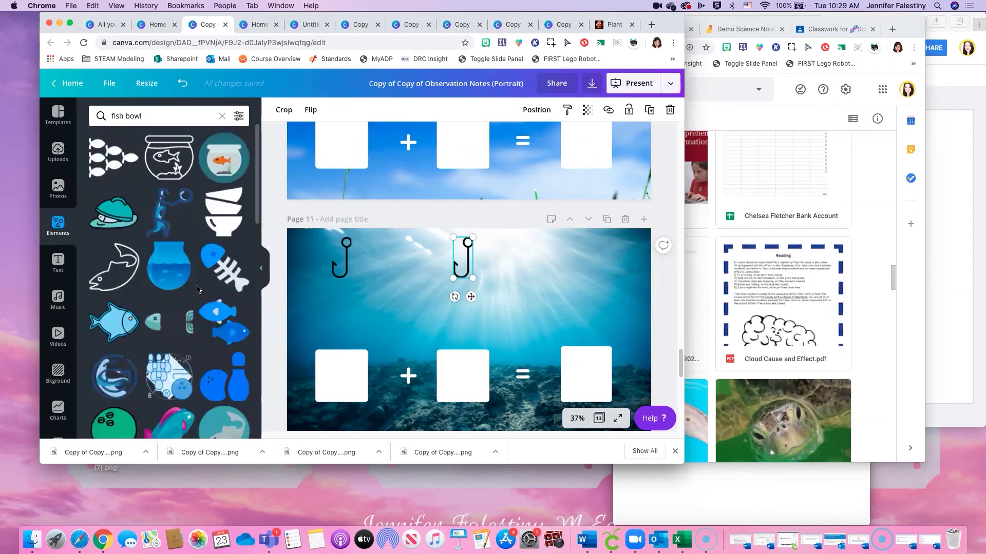
click(225, 158)
drag(509, 336, 626, 422)
drag(576, 340, 562, 295)
click(464, 290)
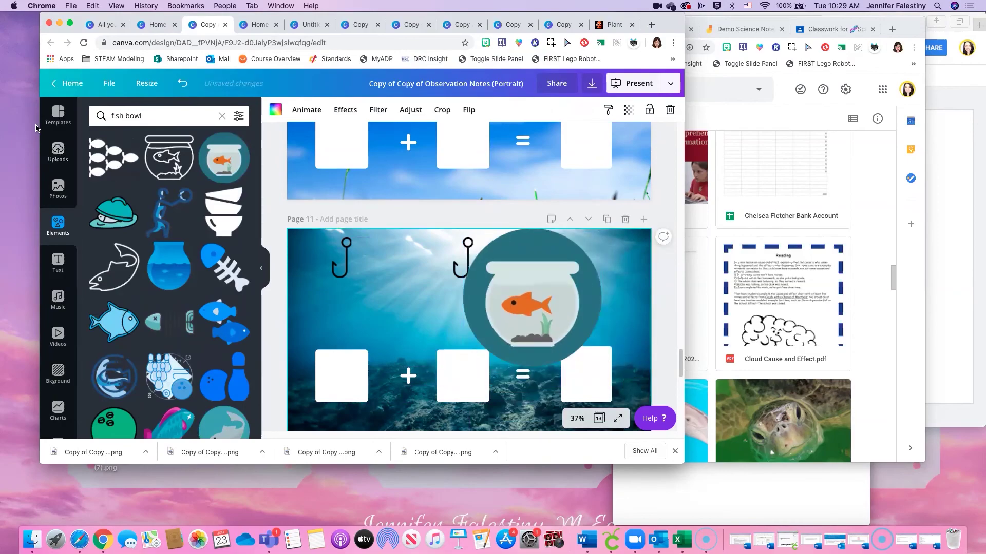
- Search the elements for "circle" and place a white circle over the goldfish, sized to cover the inside of the fish bowl
click(58, 152)
click(61, 197)
click(58, 224)
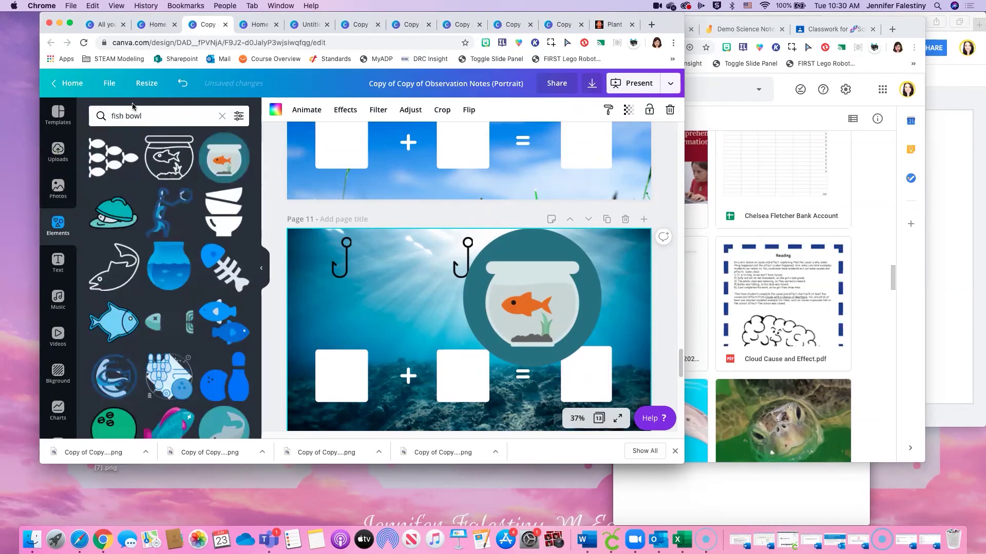
click(92, 116)
text(circle)
key(Return)
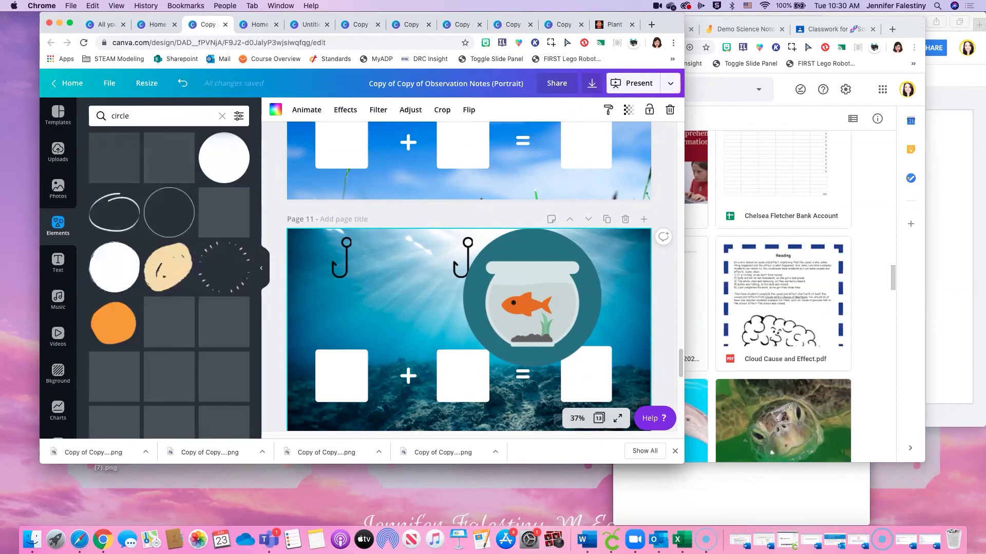
click(224, 157)
drag(477, 332, 537, 302)
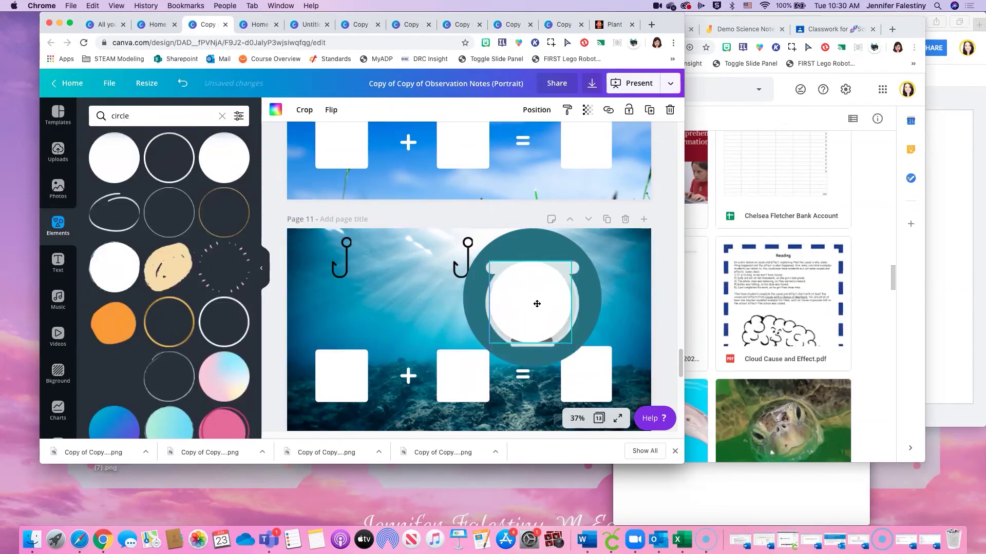
drag(568, 342, 575, 342)
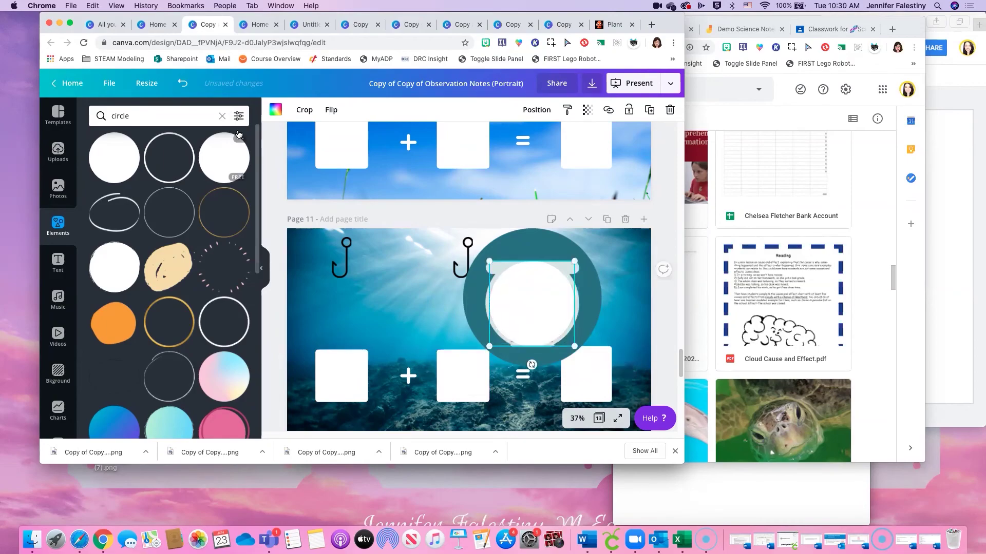
- Recolour the circle covering the goldfish to the custom light grey #e1e1e1 so it blends with the bowl
click(276, 109)
click(218, 341)
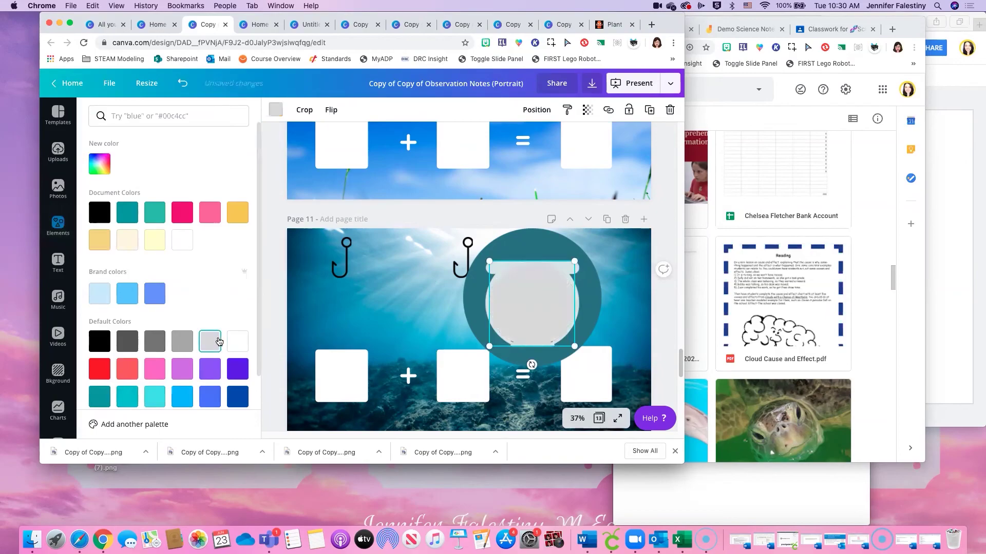
click(276, 110)
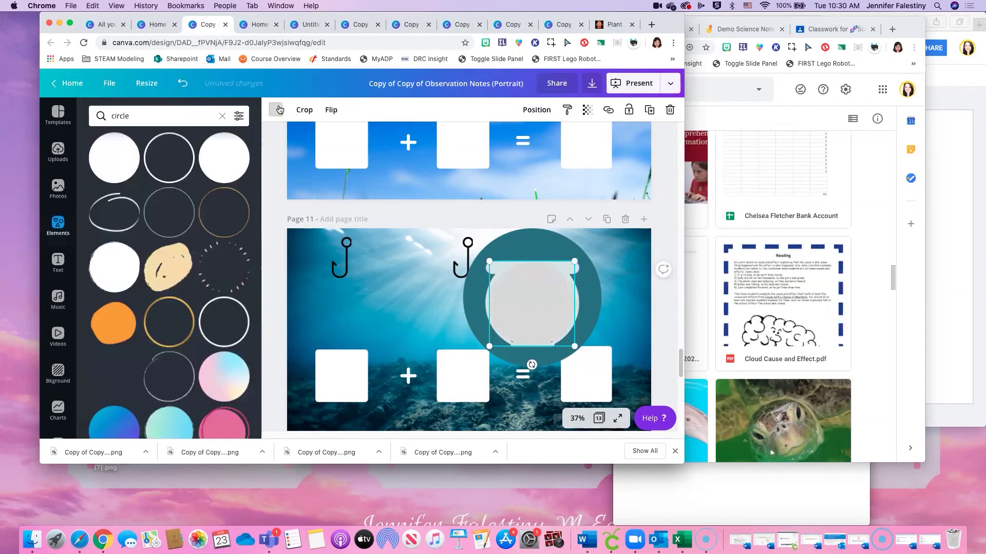
click(276, 110)
scroll(215, 301, down, 1)
scroll(198, 286, up, 1)
click(99, 164)
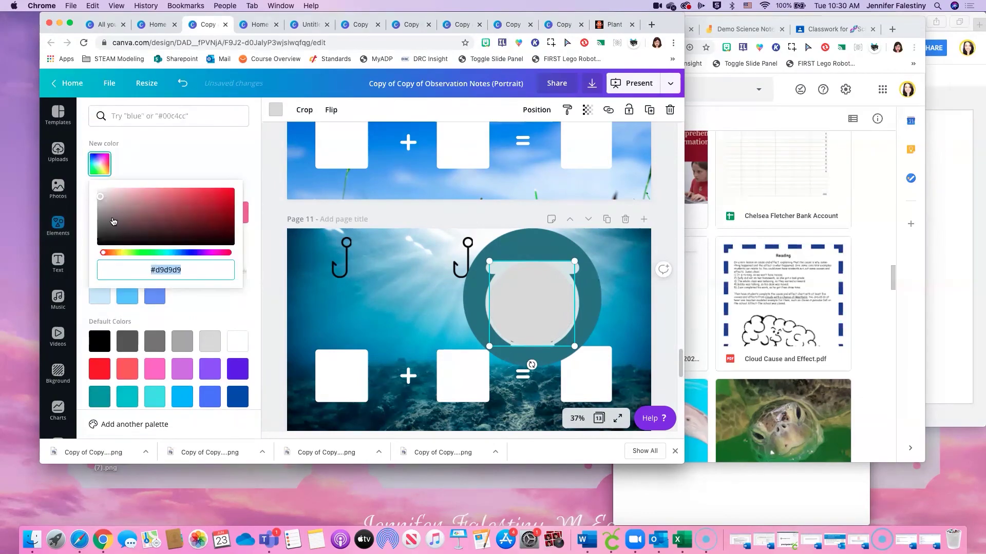
drag(105, 200, 100, 195)
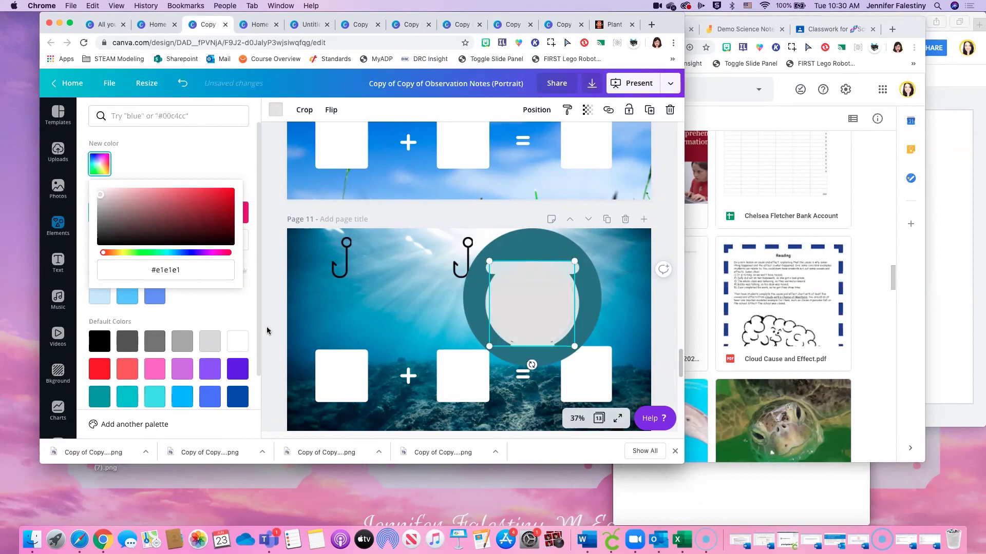
click(402, 310)
- Duplicate the grey circle, shrink the copy to a small dot, colour it white and place it inside the bowl's upper right
click(550, 303)
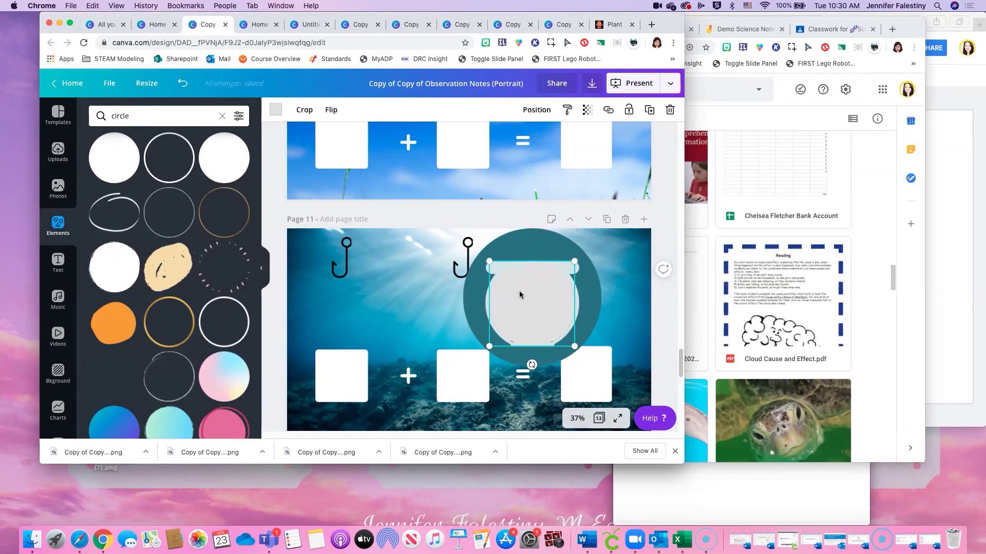
drag(535, 305, 539, 308)
drag(588, 358, 510, 282)
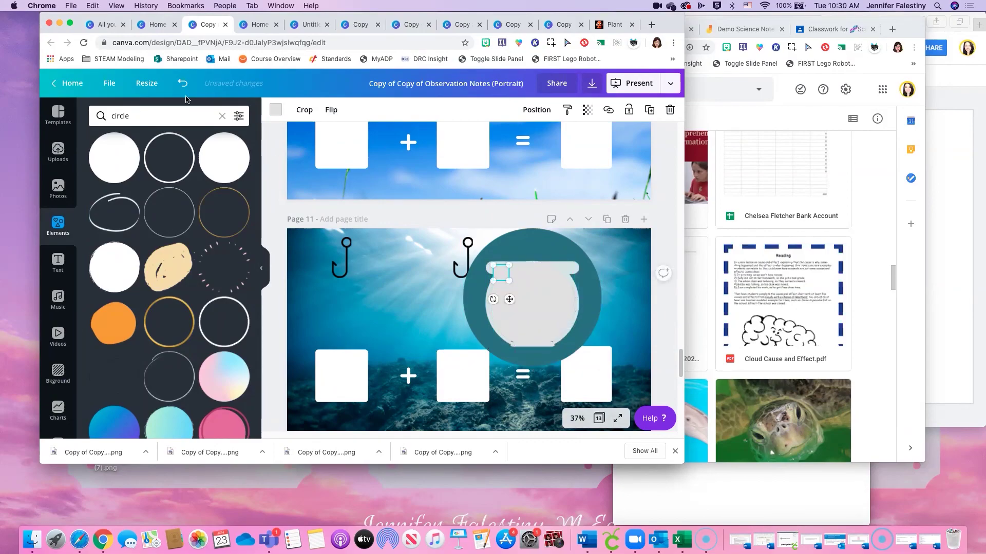
click(276, 109)
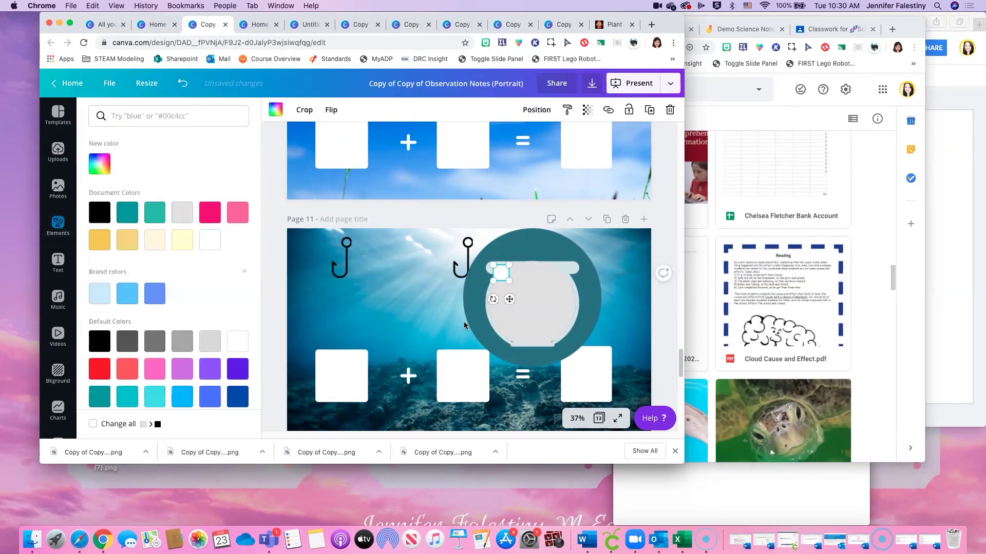
drag(499, 276, 566, 292)
click(557, 287)
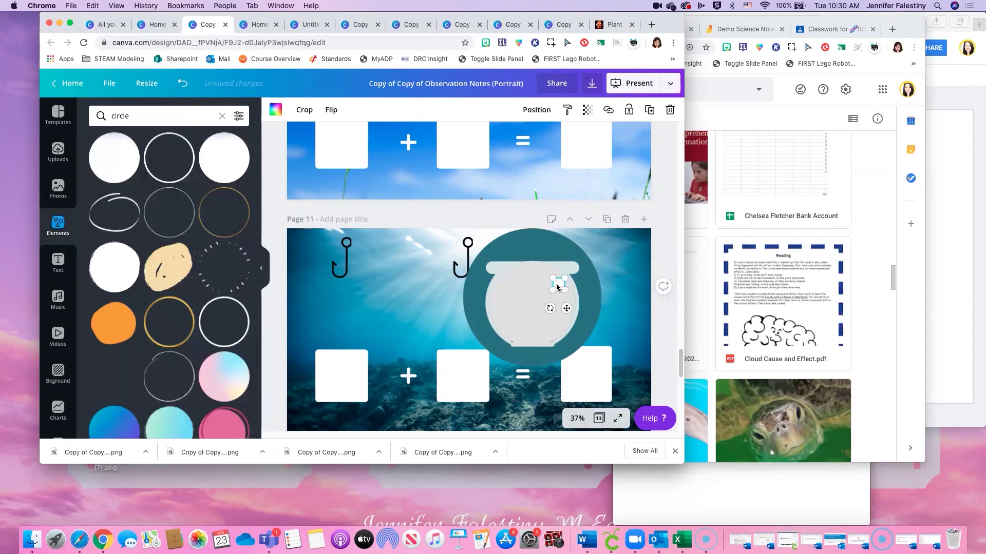
- Duplicate the small white dot and place a smaller copy just below and right of it as a second bowl highlight
key(super+c)
key(super+v)
drag(562, 291, 568, 298)
- Select the fish bowl graphic together with the grey circle and the white highlight dots
click(565, 311)
click(541, 246)
shift+click(564, 269)
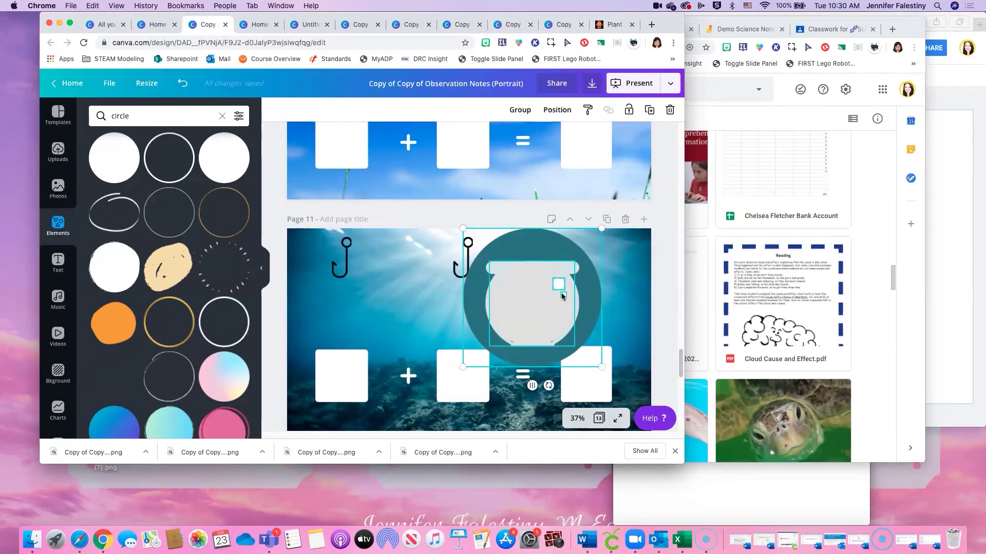
- Group the fishbowl with its circle on page 11, shrink the group, and place it above the answer box after the equals sign
click(520, 109)
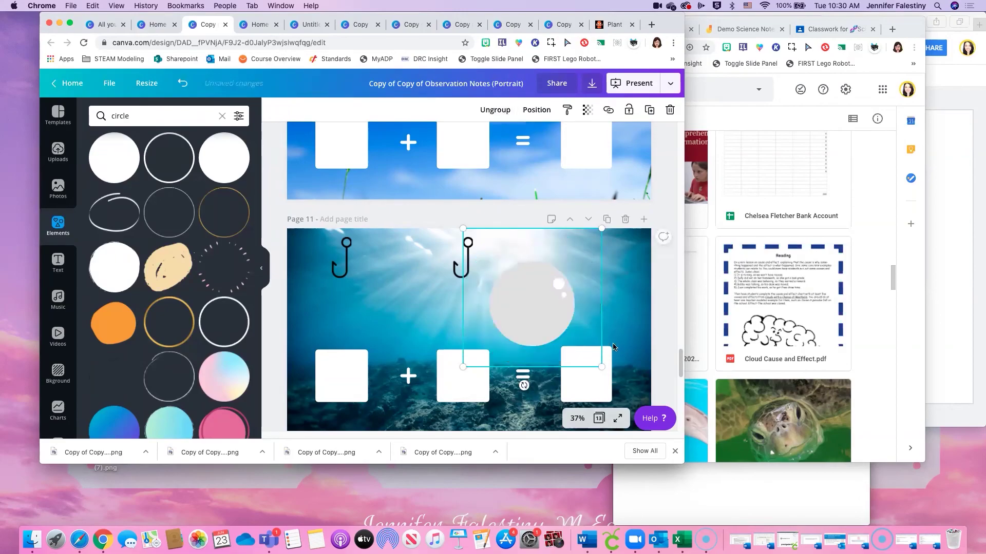
drag(603, 366, 569, 289)
drag(612, 297, 630, 331)
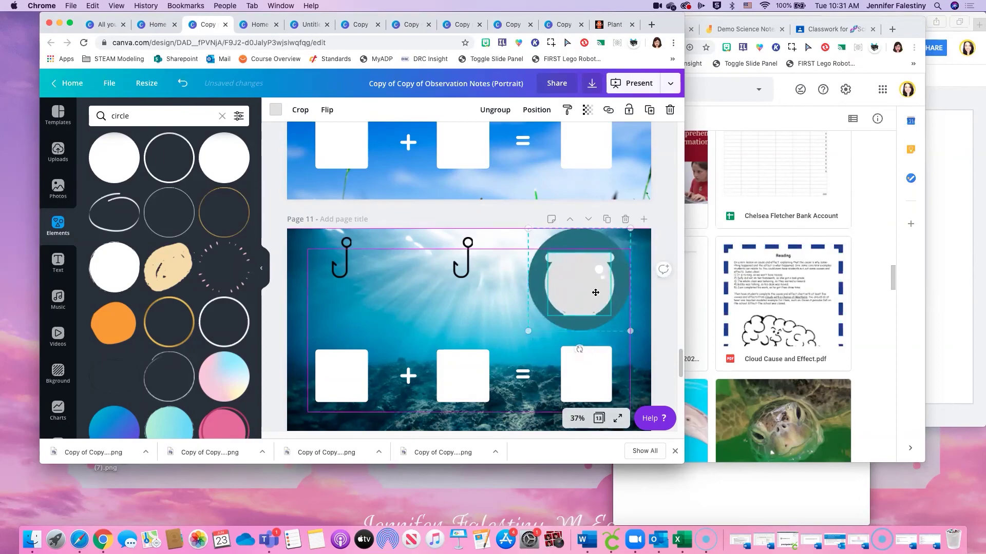
click(637, 246)
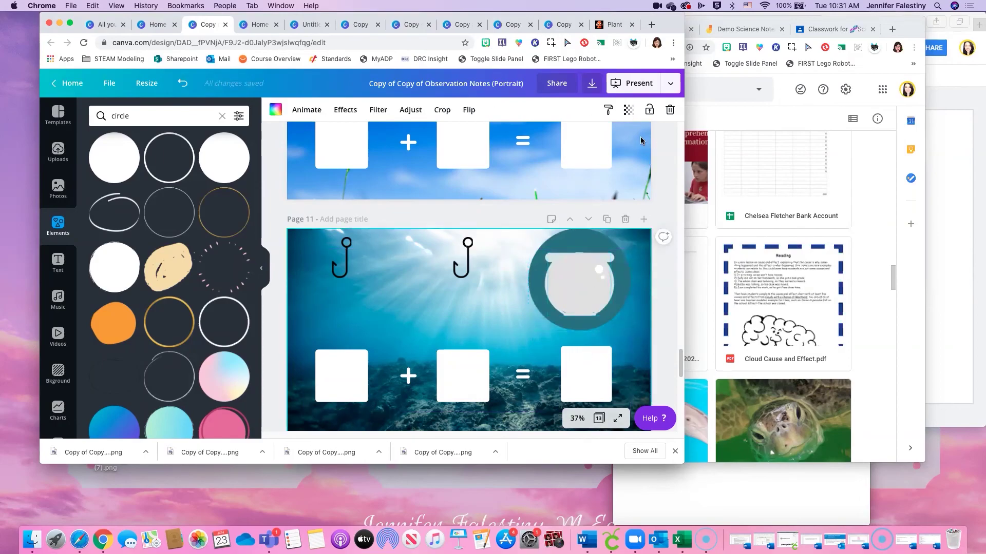
- Add a page after page 11, remove its ocean background, and search the elements for "fish"
click(643, 220)
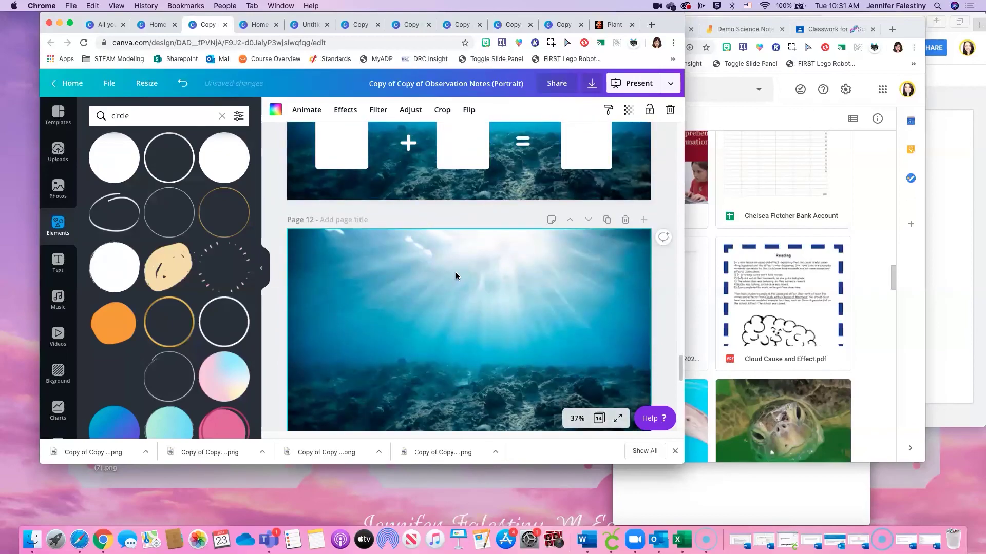
key(Delete)
click(130, 116)
drag(131, 116, 79, 116)
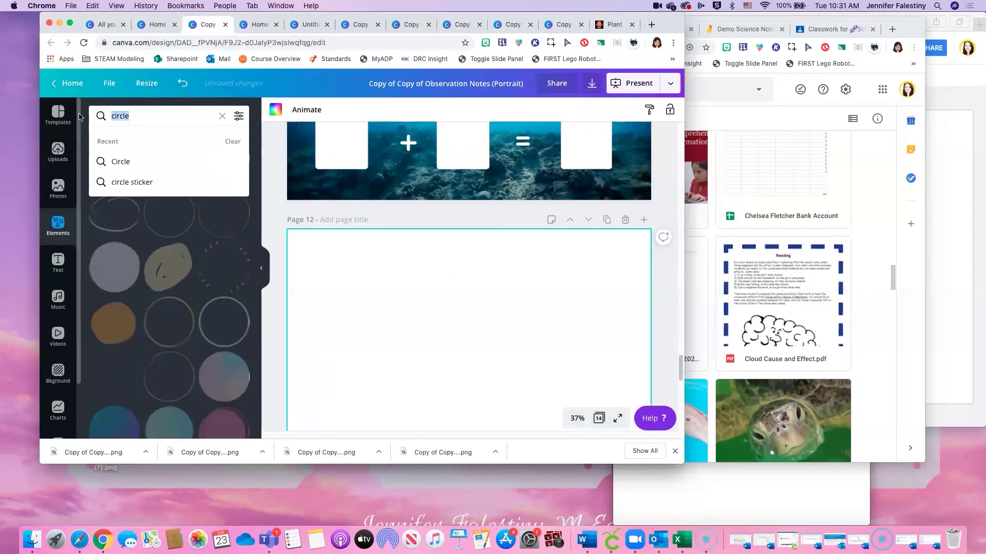
text(fish)
key(Return)
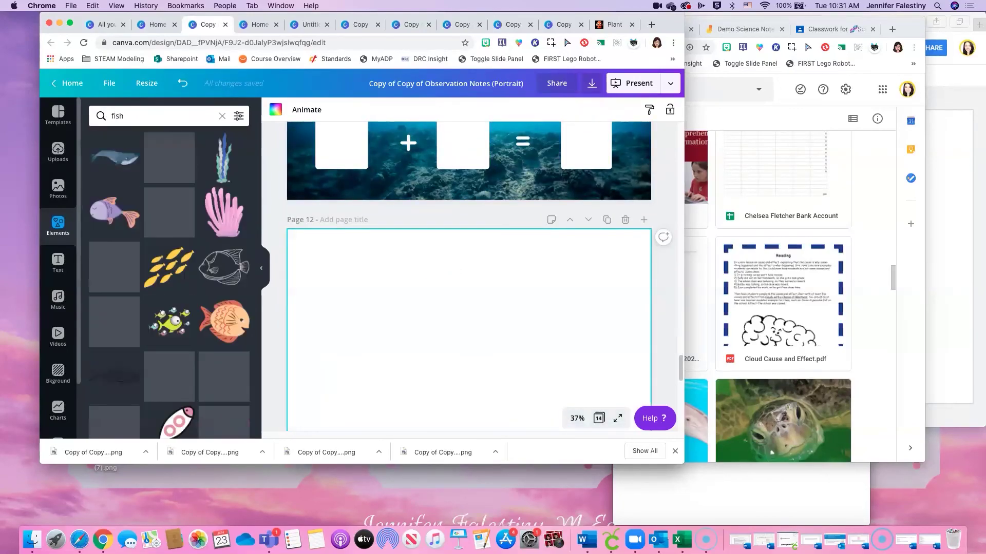
- Insert the purple fish with orange fins and enlarge it to nearly fill page 12
click(96, 211)
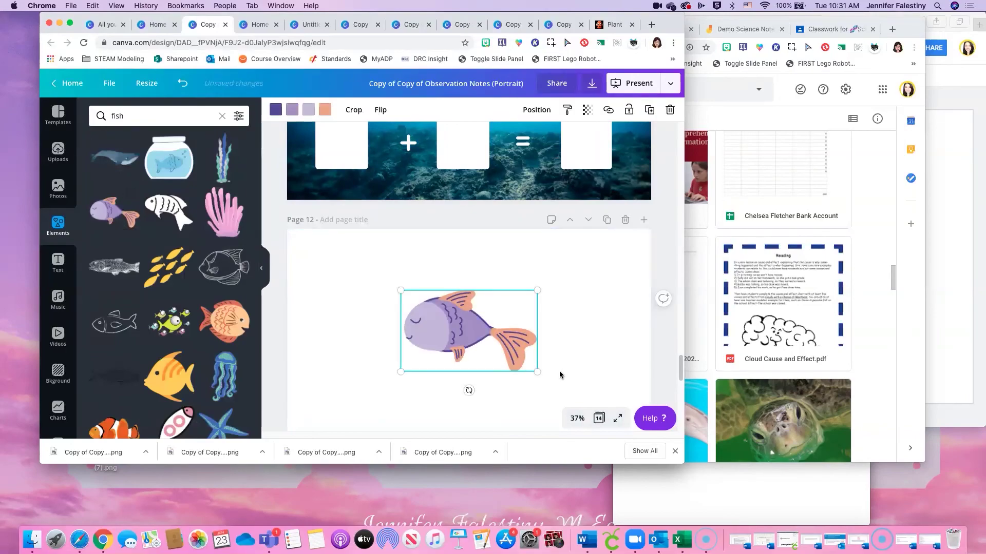
drag(536, 291, 632, 234)
drag(629, 355, 536, 363)
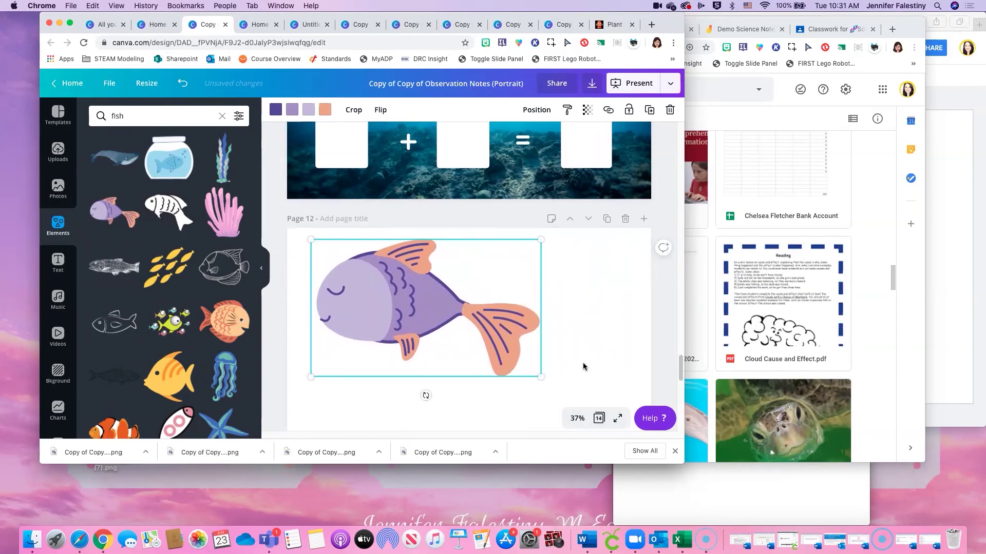
scroll(461, 313, down, 1)
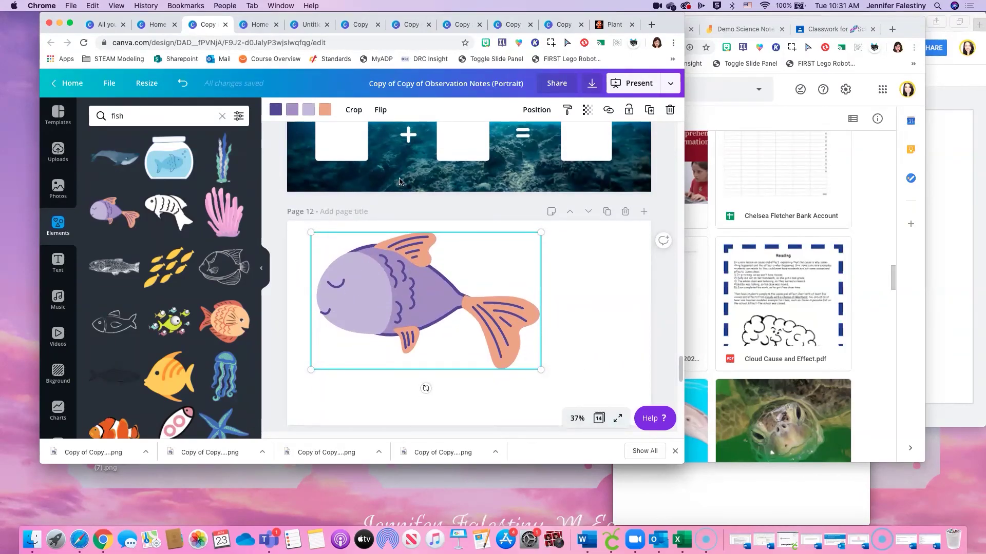
click(291, 113)
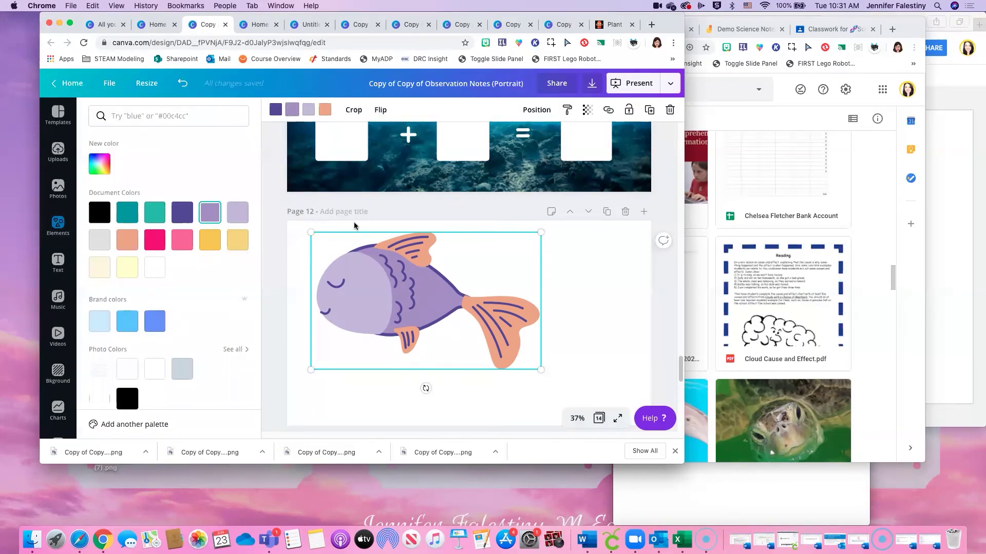
click(542, 368)
drag(542, 368, 621, 419)
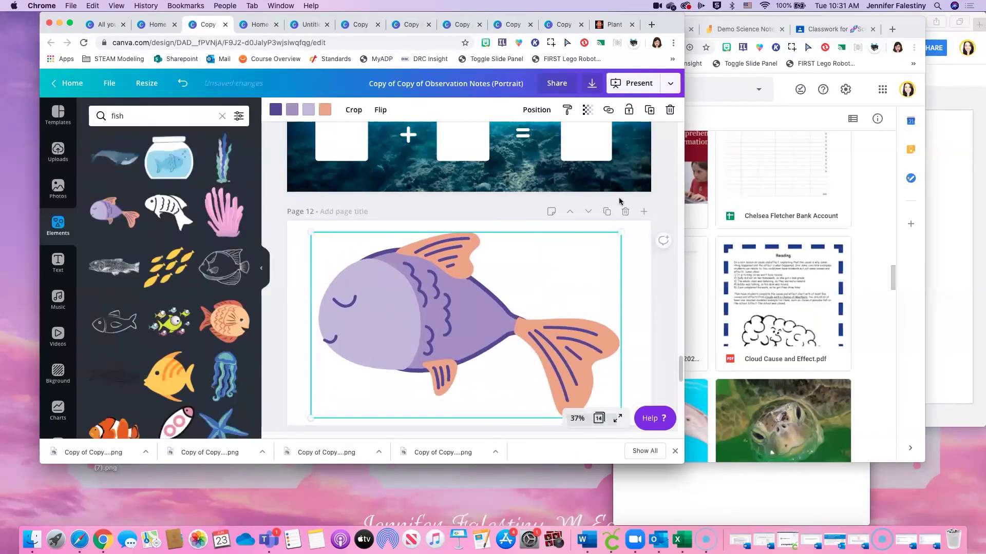
- Add a blank page after page 12, and duplicate the purple fish page
click(644, 212)
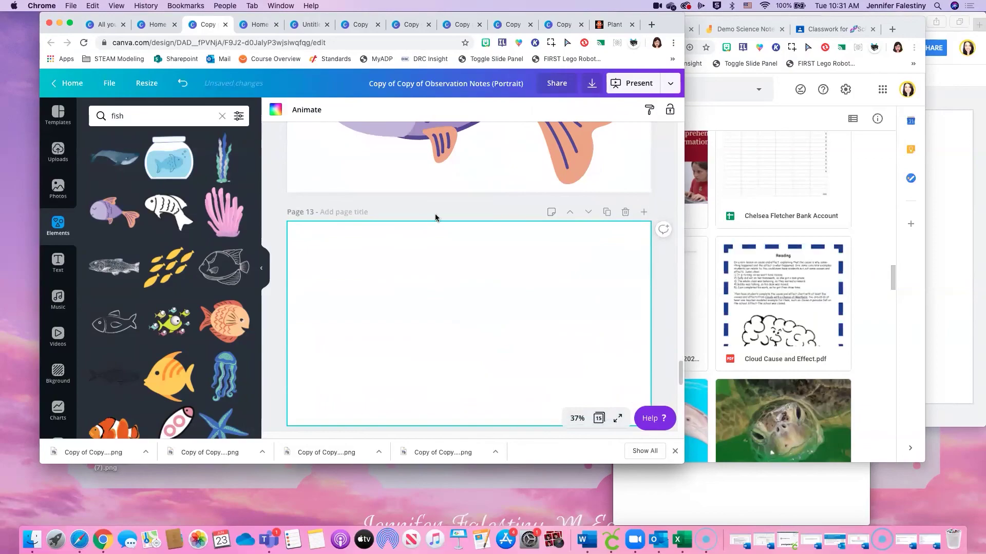
scroll(462, 221, up, 4)
click(606, 254)
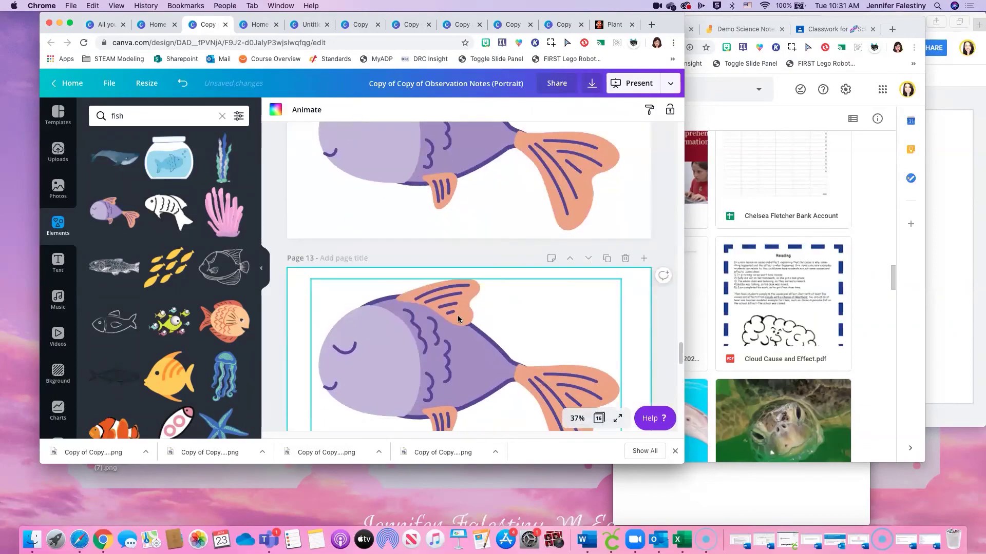
- Recolor the fish on page 13 with a pink body and a peach head from the document colors
click(396, 319)
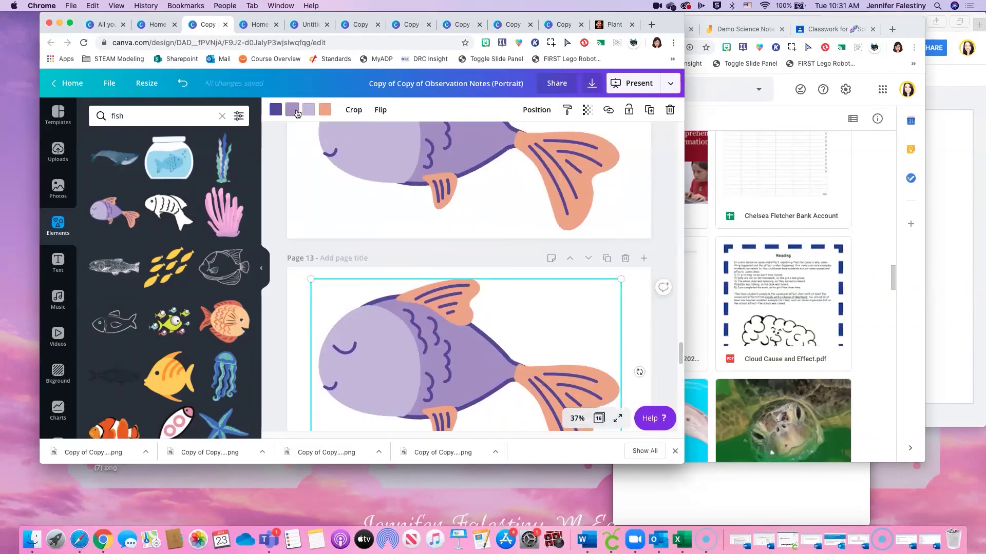
click(297, 113)
click(182, 240)
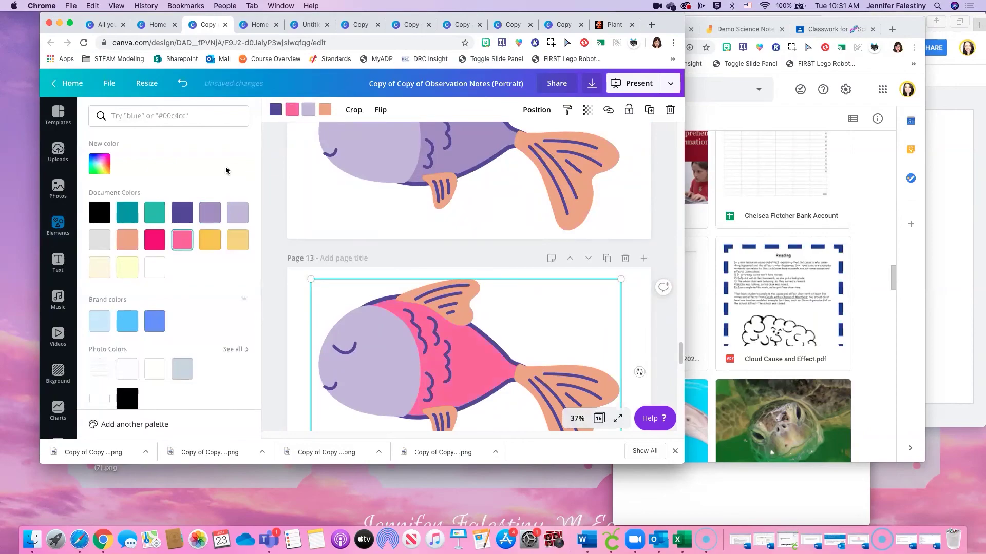
click(128, 240)
scroll(590, 267, up, 2)
scroll(616, 265, down, 2)
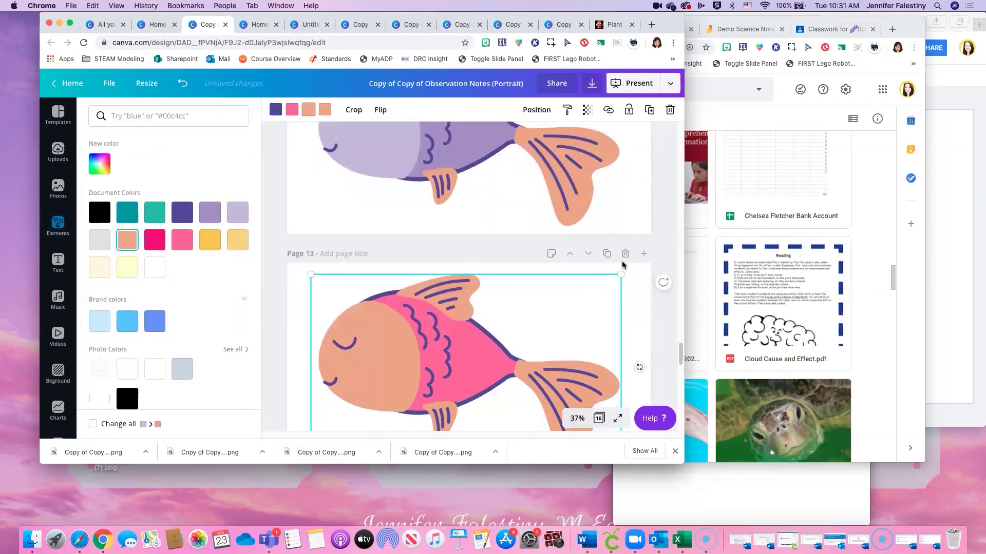
- Duplicate page 13 and recolor the copied fish with a green body and a darker teal head
click(607, 254)
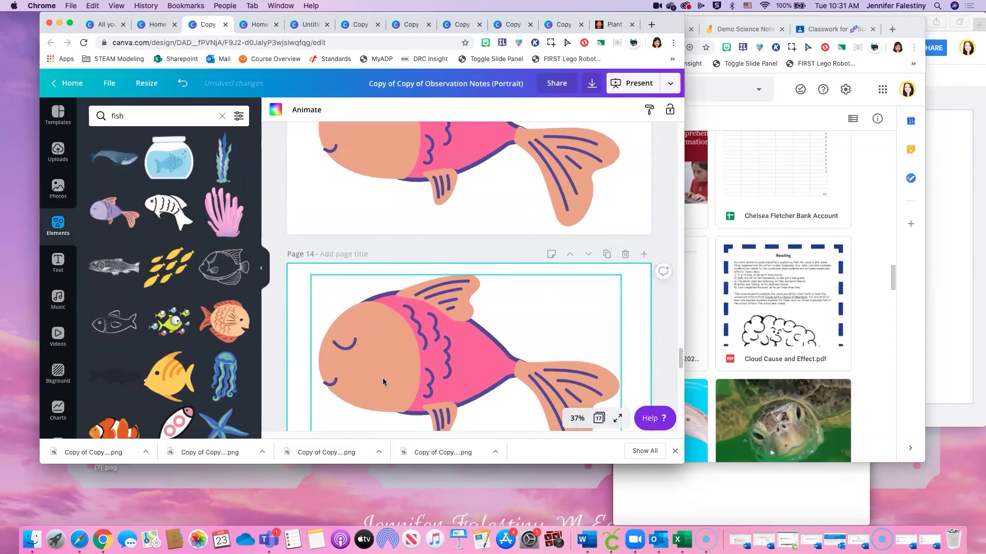
click(291, 111)
click(155, 212)
click(306, 110)
click(128, 212)
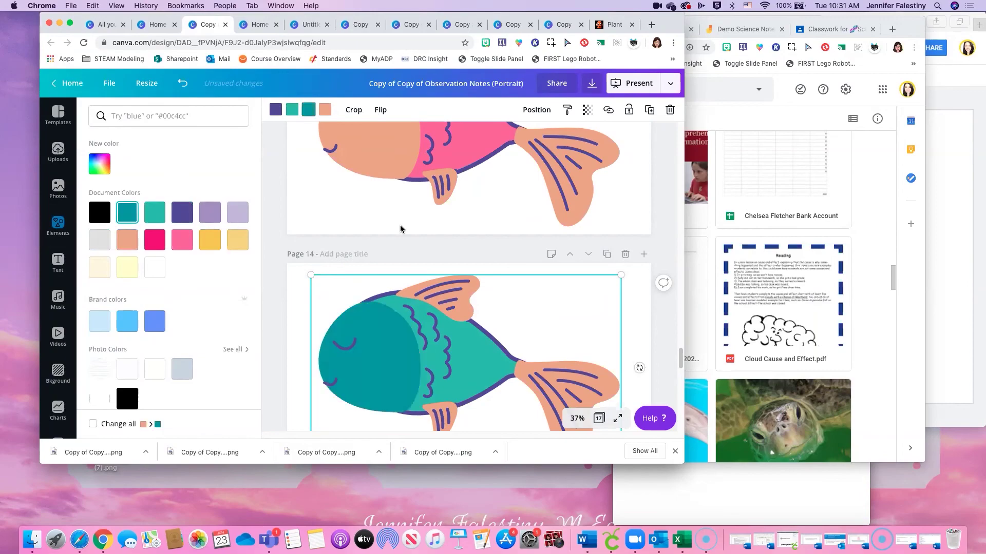
- Open the design's download settings and limit the pages to the three fish pages, 12–14
scroll(654, 307, up, 15)
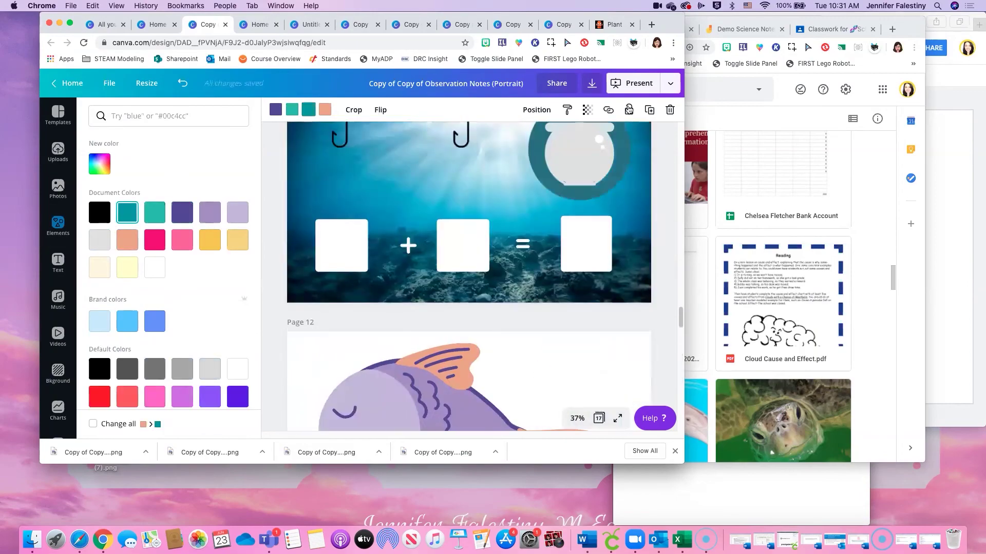
click(669, 84)
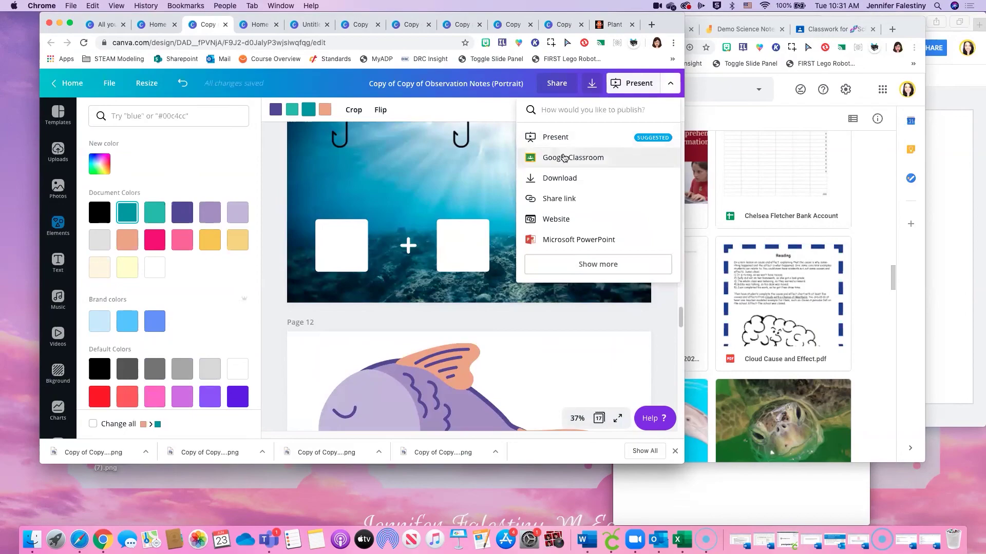
click(554, 179)
click(561, 198)
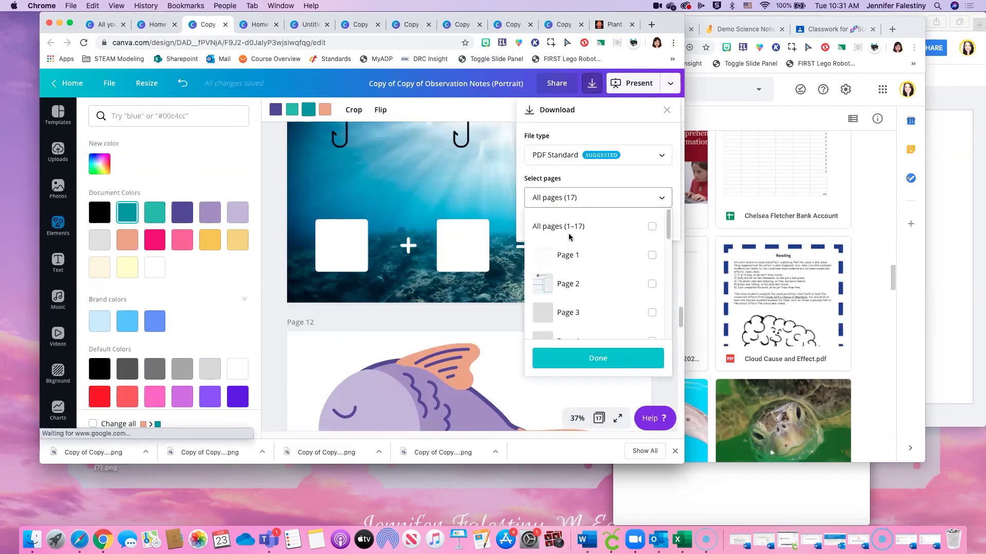
scroll(575, 308, down, 8)
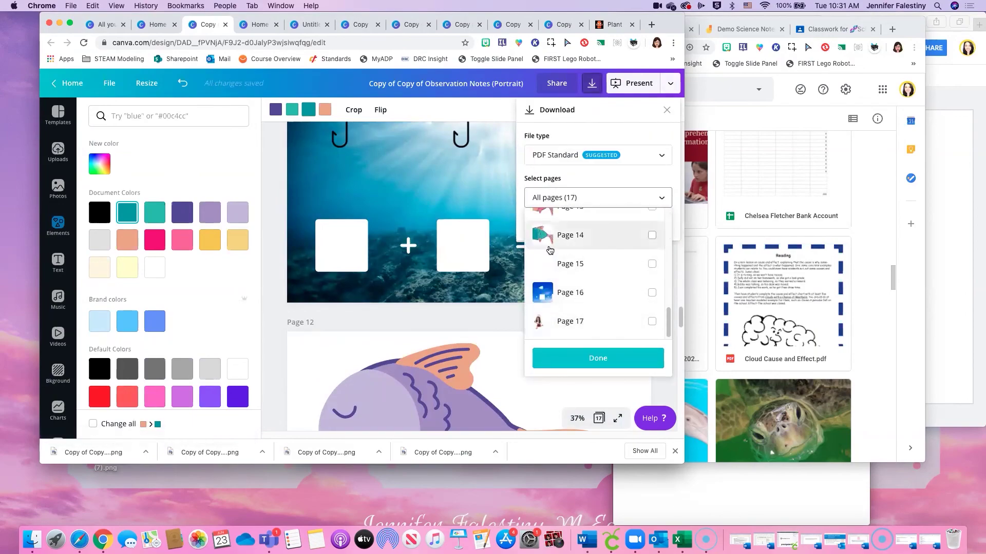
scroll(549, 250, up, 2)
click(651, 240)
click(652, 269)
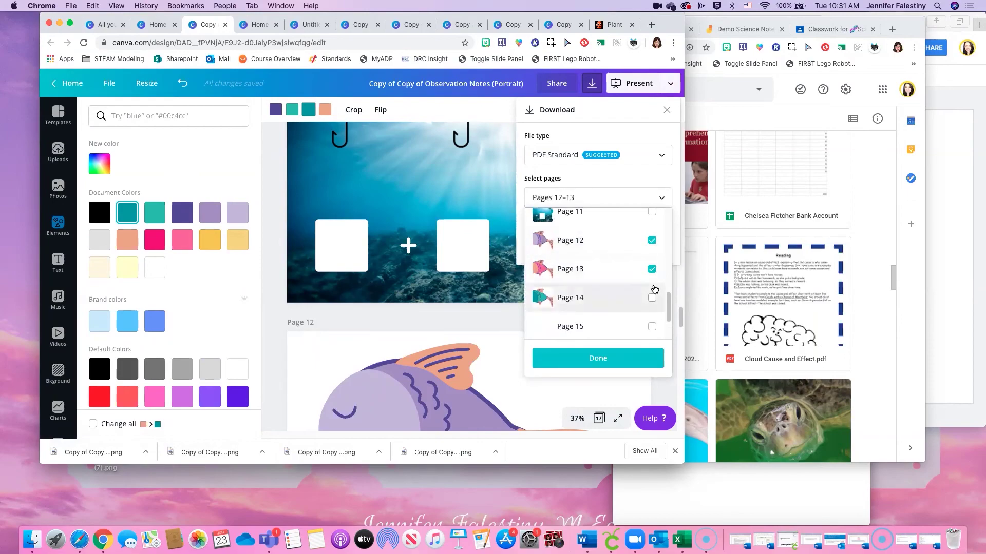
scroll(649, 303, down, 1)
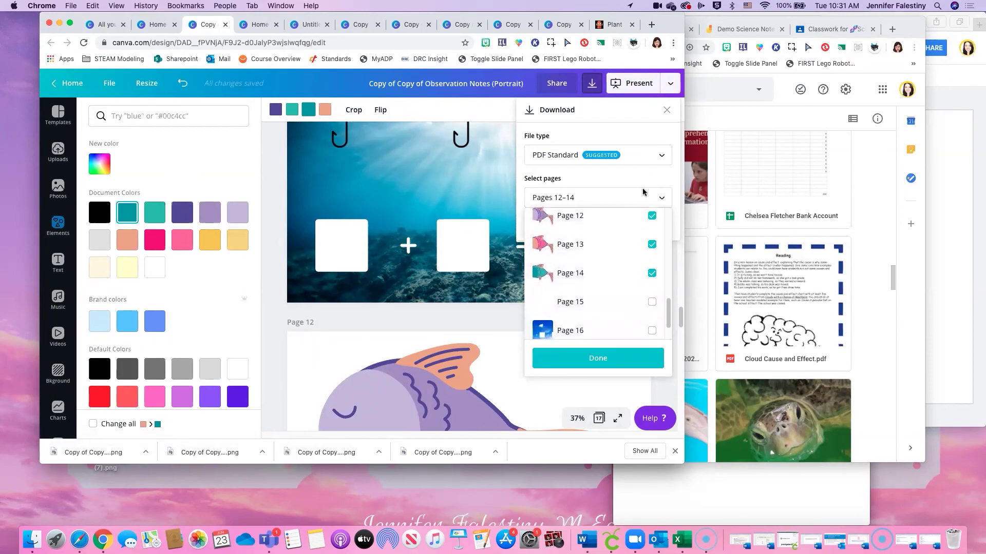
- Download the selected fish pages as PNG files with a transparent background, and dismiss the publishing message
click(641, 155)
click(590, 97)
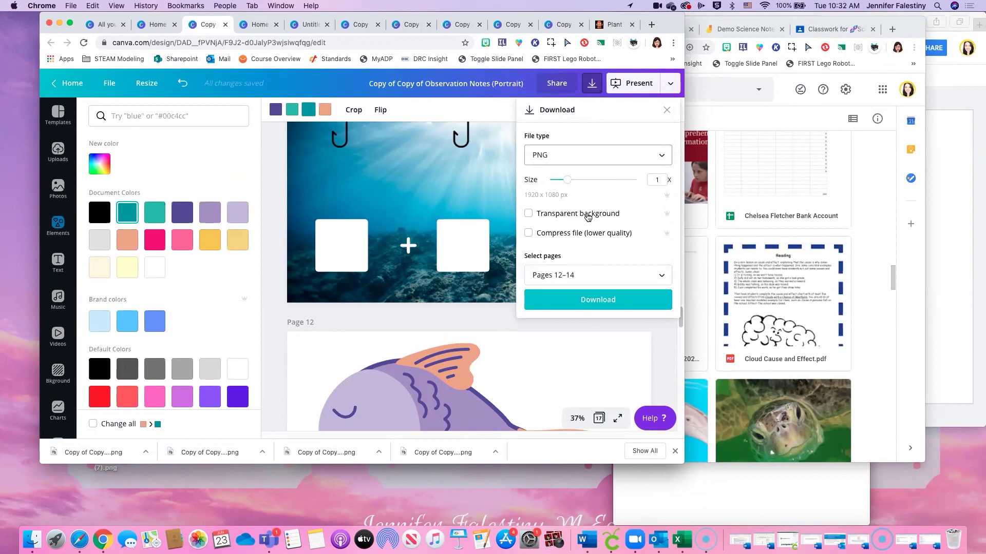
click(579, 216)
click(597, 300)
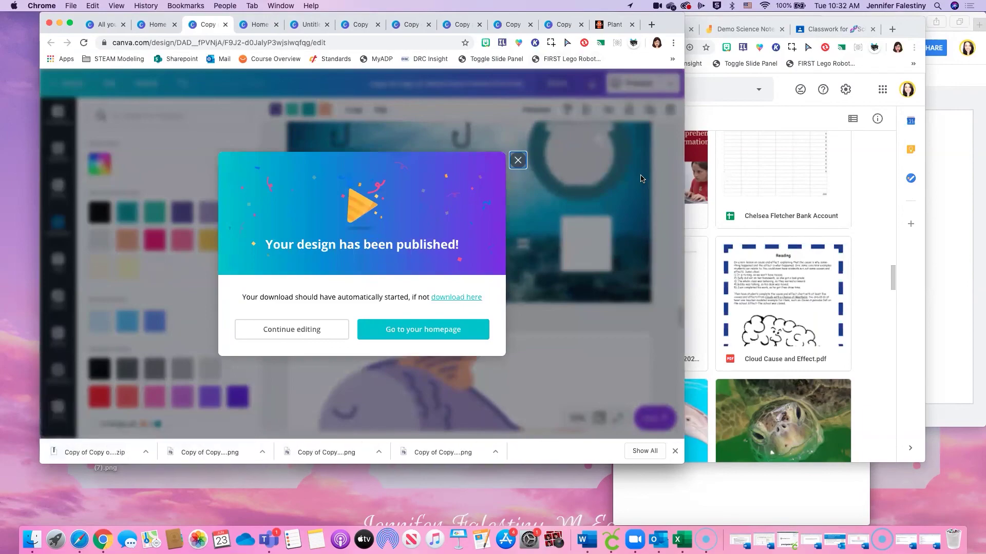
click(640, 178)
- Download only page 11, the ocean addition scene, as a PNG and close the publishing message
click(668, 83)
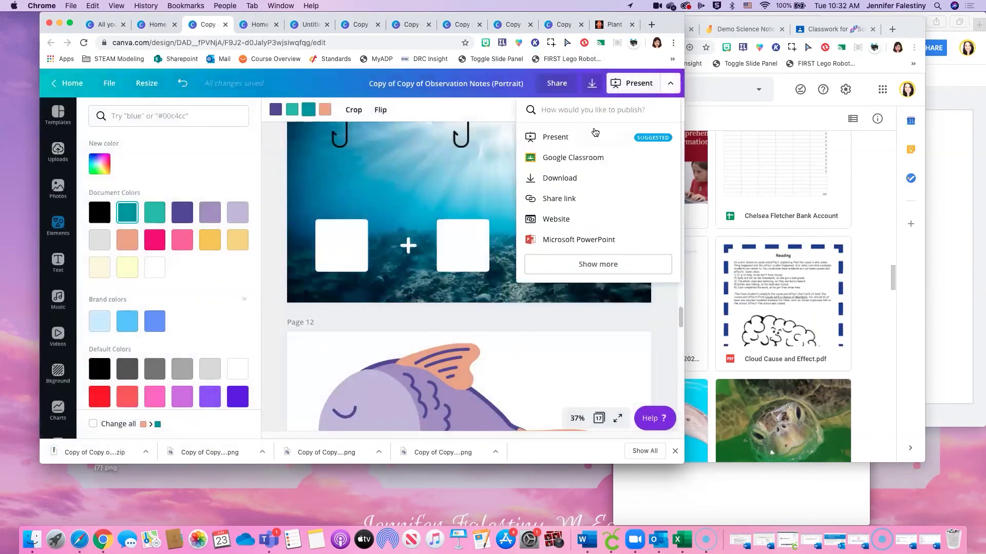
click(590, 178)
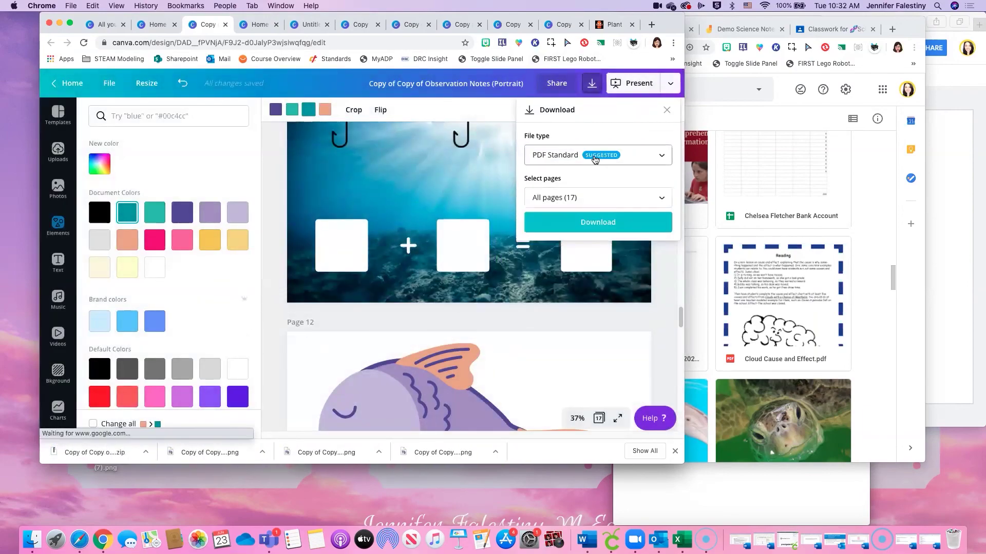
click(595, 159)
click(575, 96)
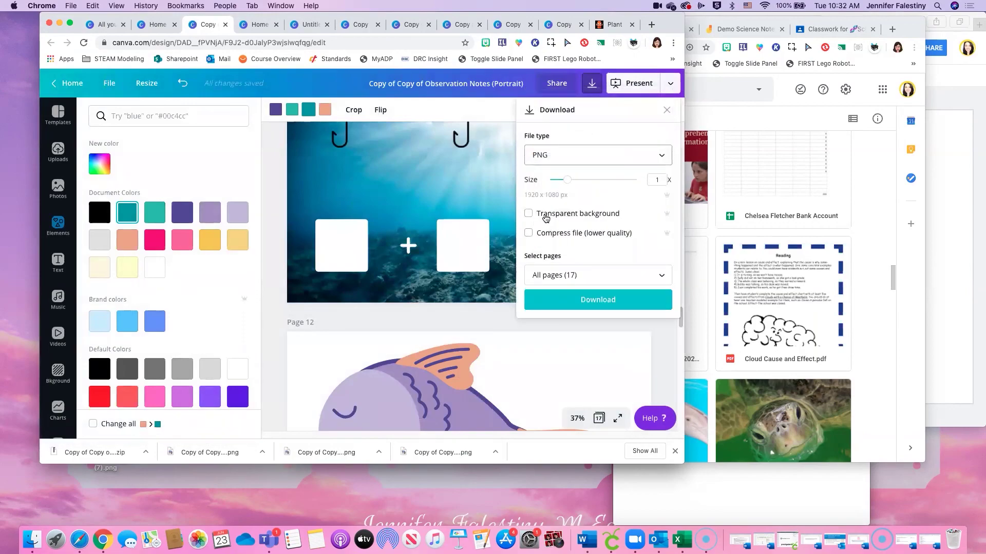
click(564, 276)
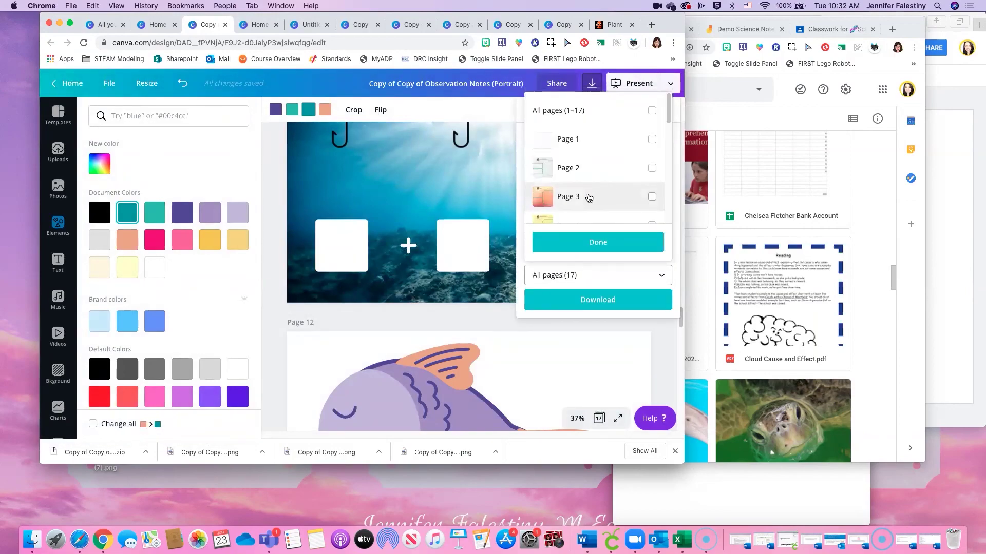
scroll(589, 198, down, 6)
click(614, 119)
click(621, 243)
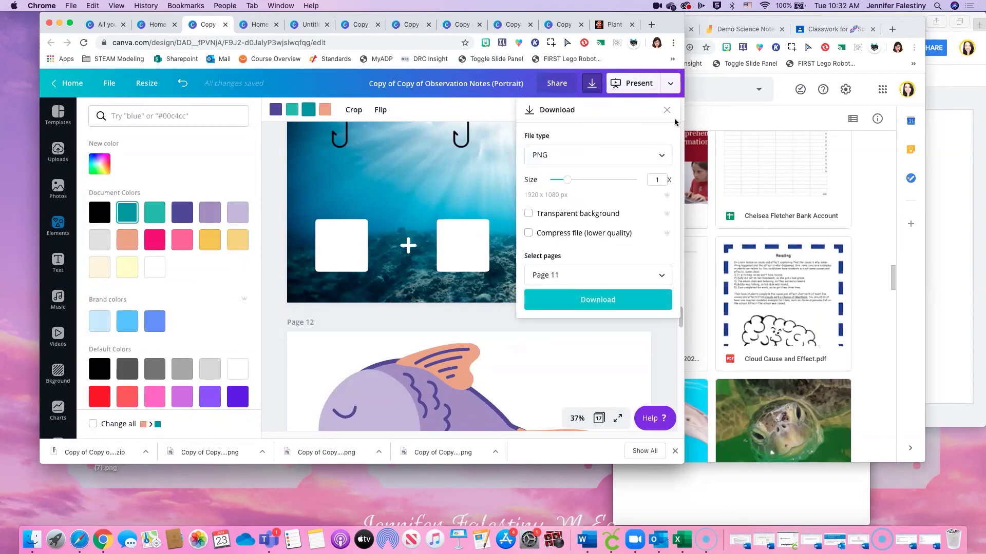
click(594, 303)
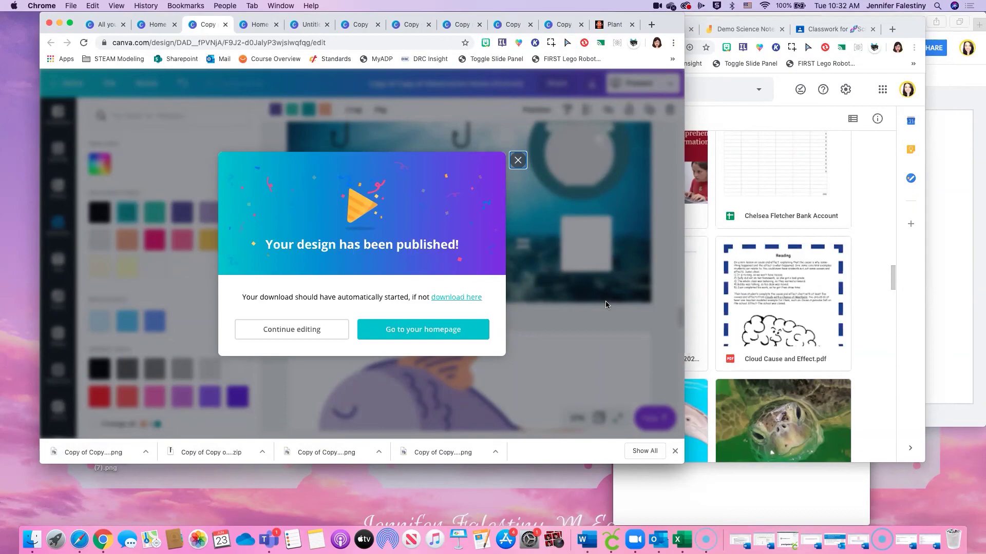
click(519, 160)
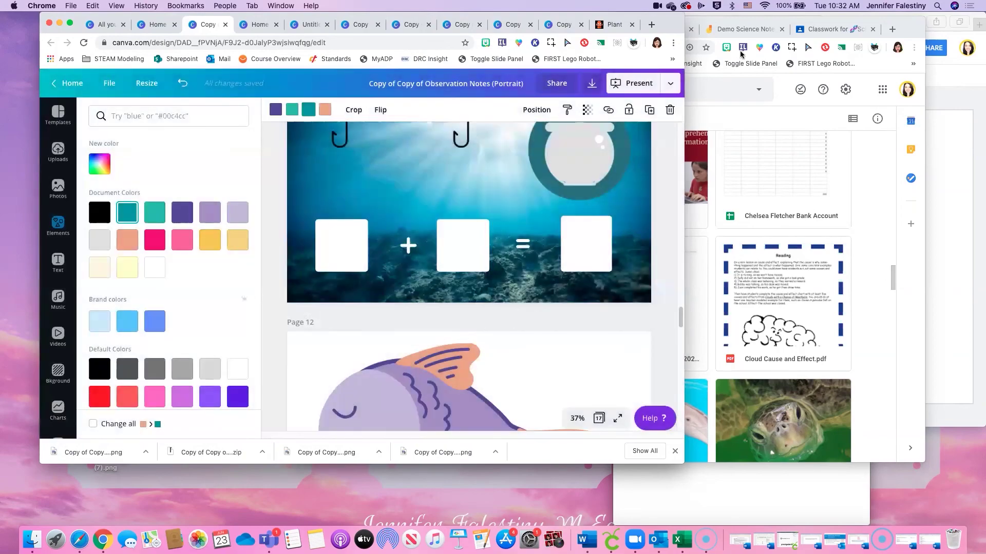
- Switch to the Google Slides presentation, delete butterfly slide 12 and add a blank slide 13
click(745, 28)
click(470, 29)
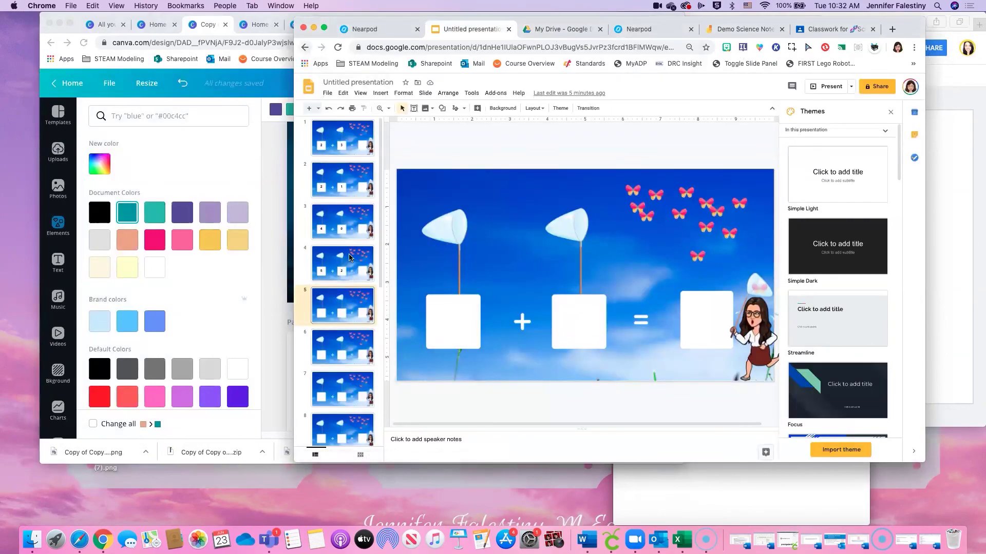
scroll(349, 257, down, 5)
click(348, 318)
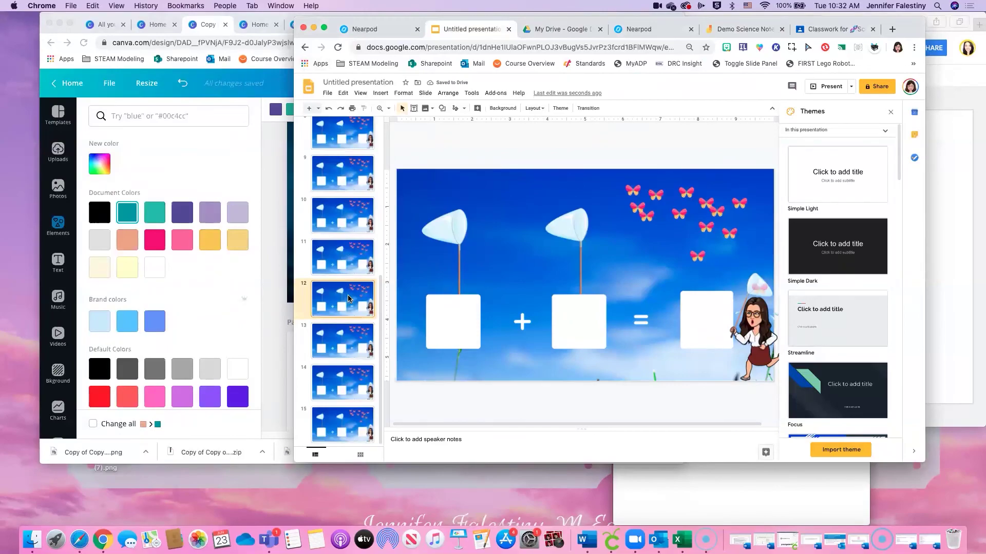
key(Delete)
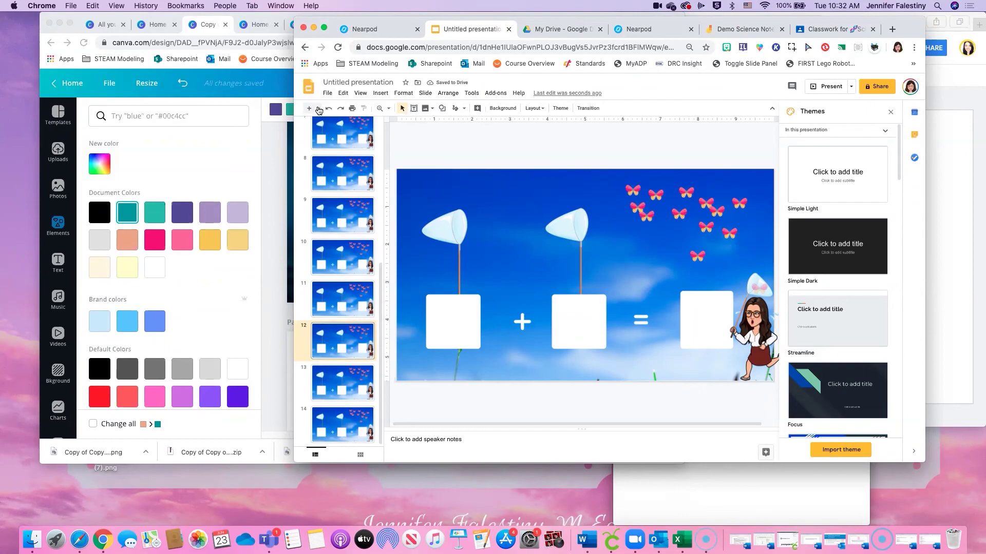
click(318, 110)
click(387, 256)
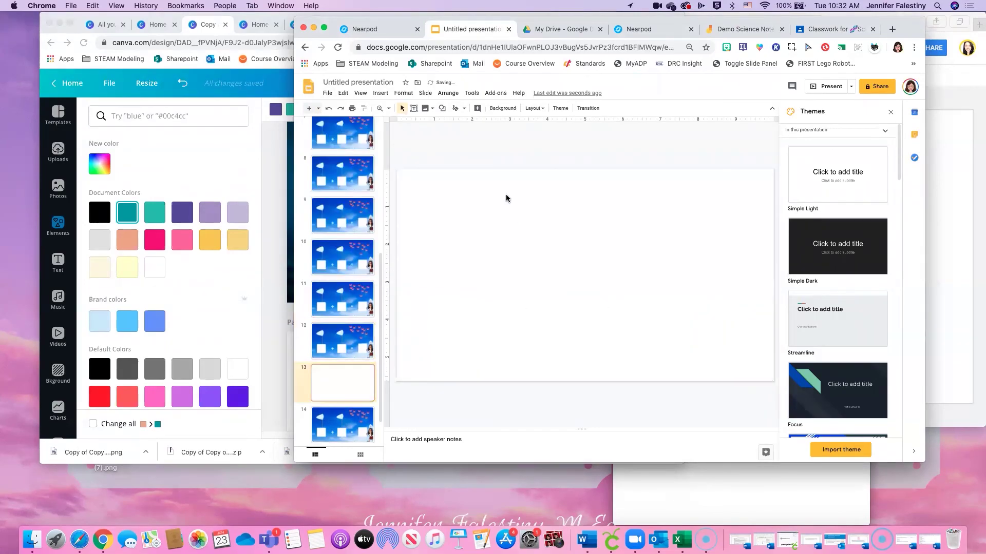
- Start an image upload from the computer's Downloads folder and extract the downloaded fish ZIP archive
click(381, 93)
mouse_move(398, 104)
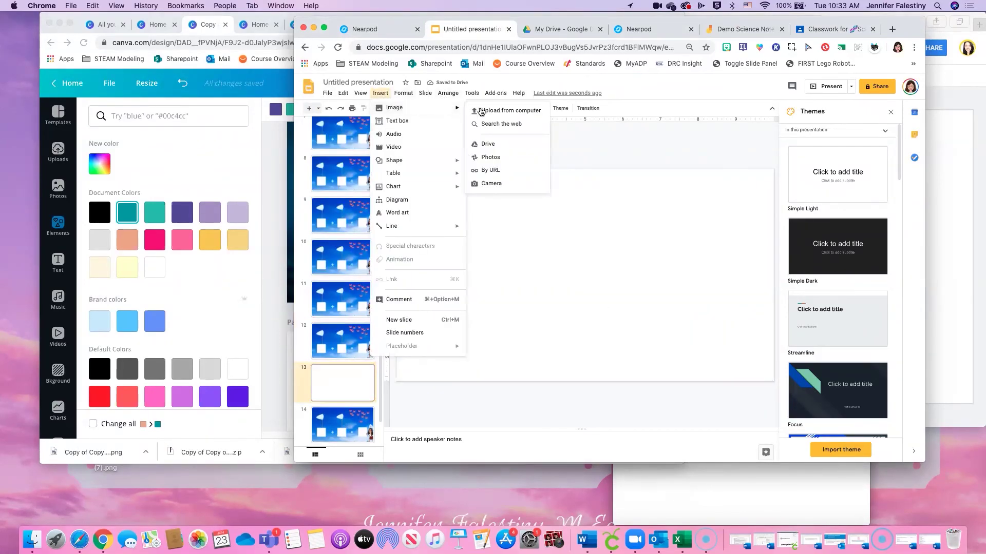
click(487, 109)
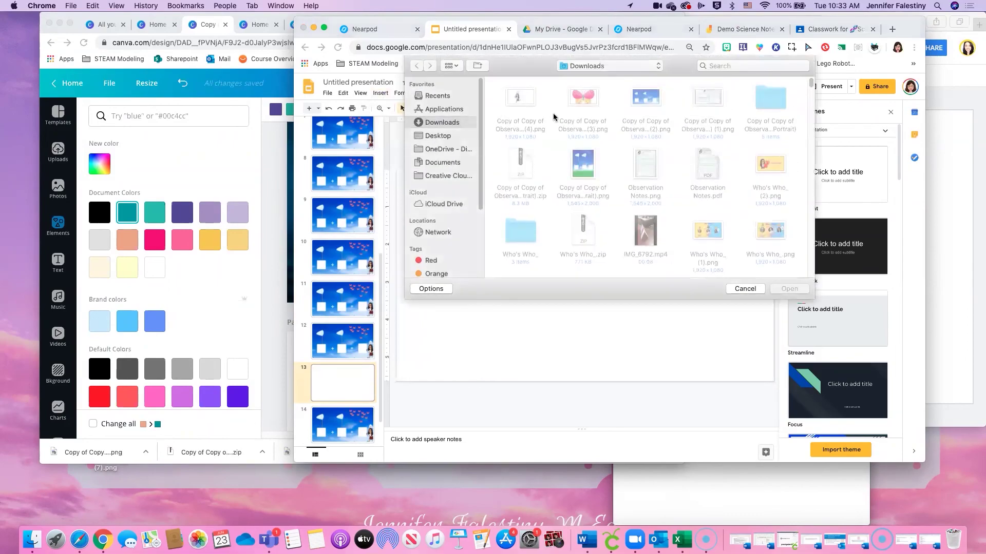
click(438, 136)
click(442, 123)
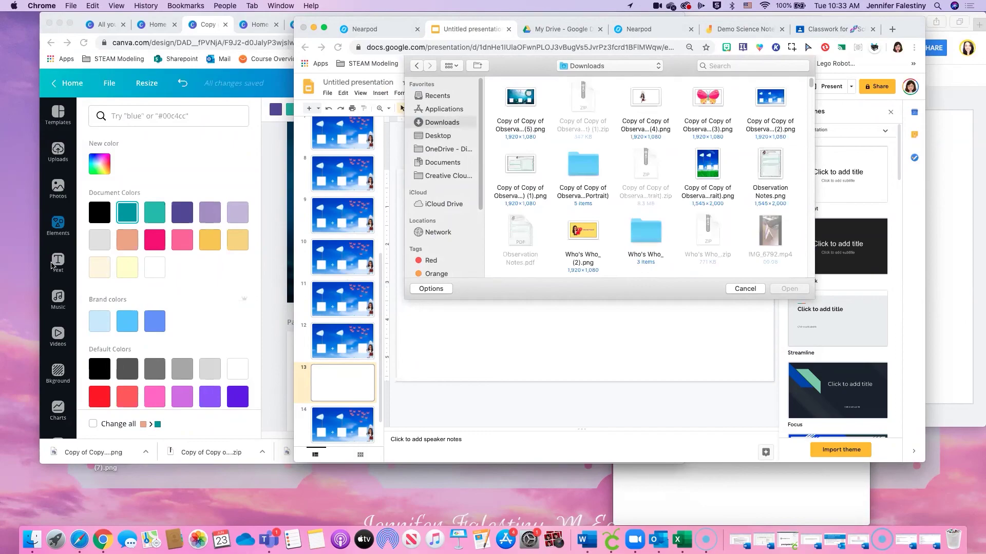
click(211, 452)
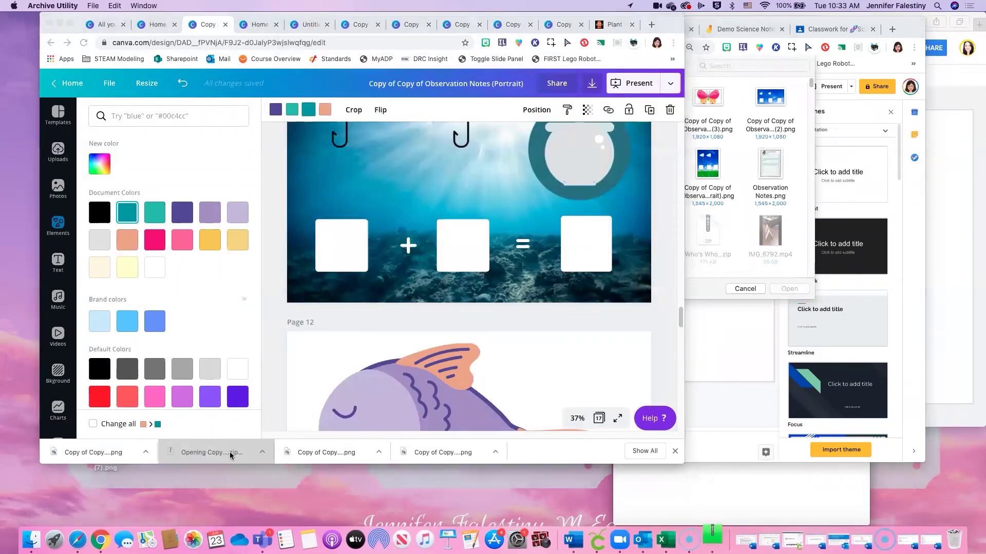
click(701, 271)
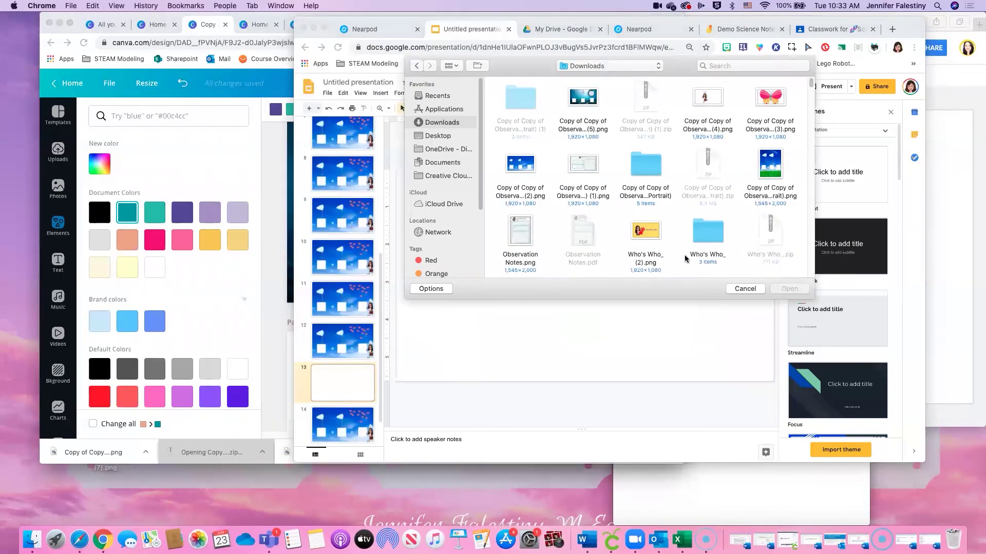
- Insert 12.png, 13.png and 14.png from the extracted fish folder onto the blank slide
click(528, 98)
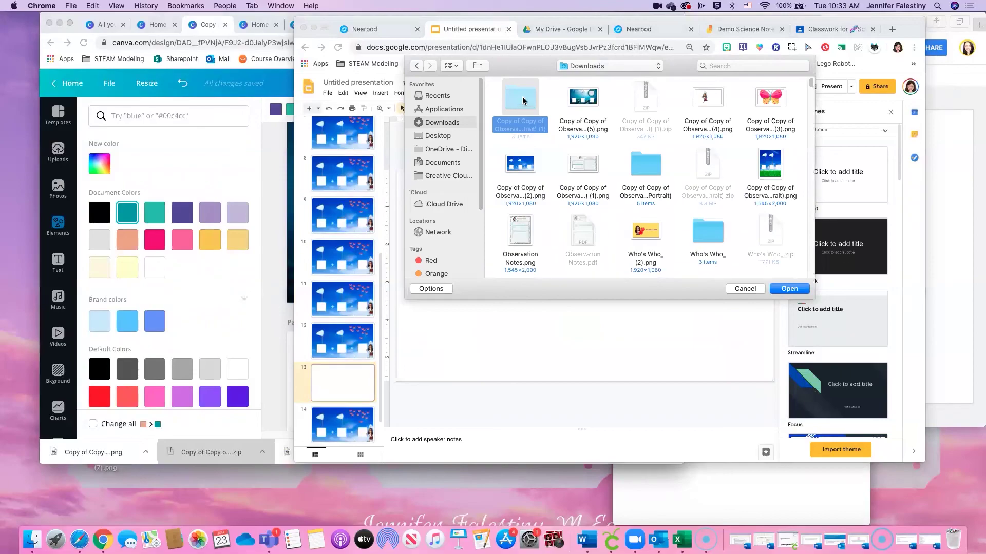
double_click(523, 100)
click(507, 99)
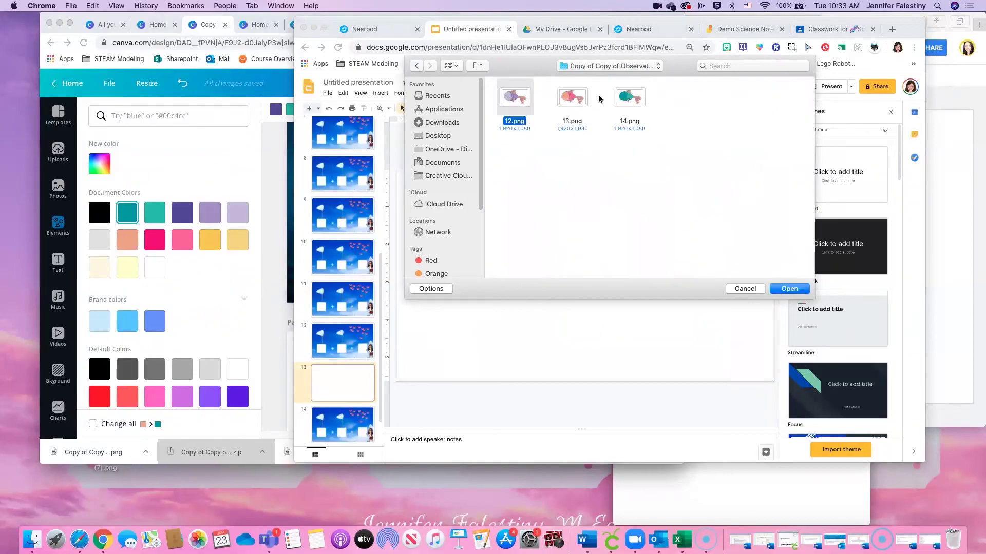
super+click(635, 97)
super+click(571, 99)
click(790, 288)
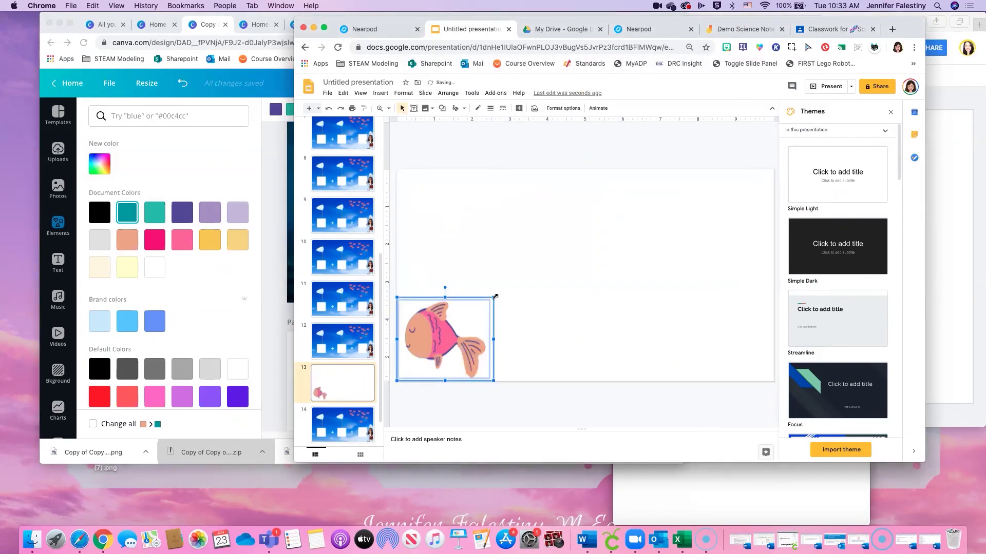
- Shrink the inserted fish and spread them out in the upper right part of slide 13
drag(495, 297, 465, 324)
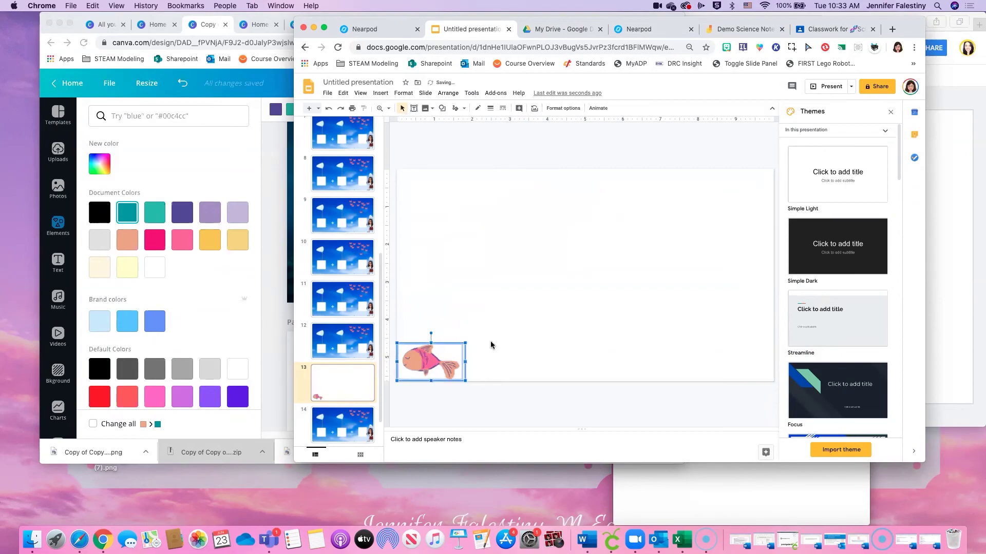
drag(434, 367, 688, 198)
drag(419, 363, 705, 242)
click(460, 237)
- Set the downloaded ocean addition scene, the PNG numbered (5) in Downloads, as slide 13's background image
click(503, 108)
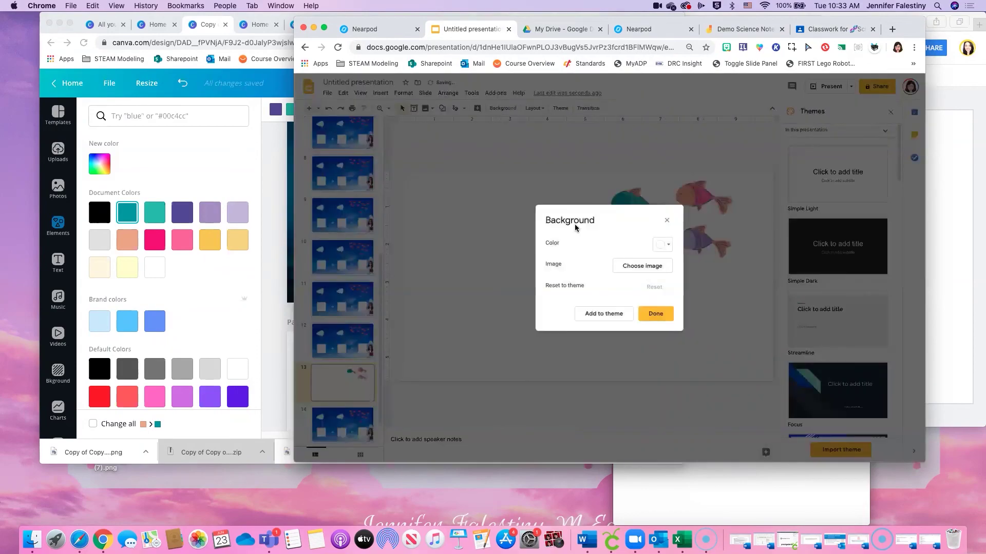
click(636, 267)
click(599, 324)
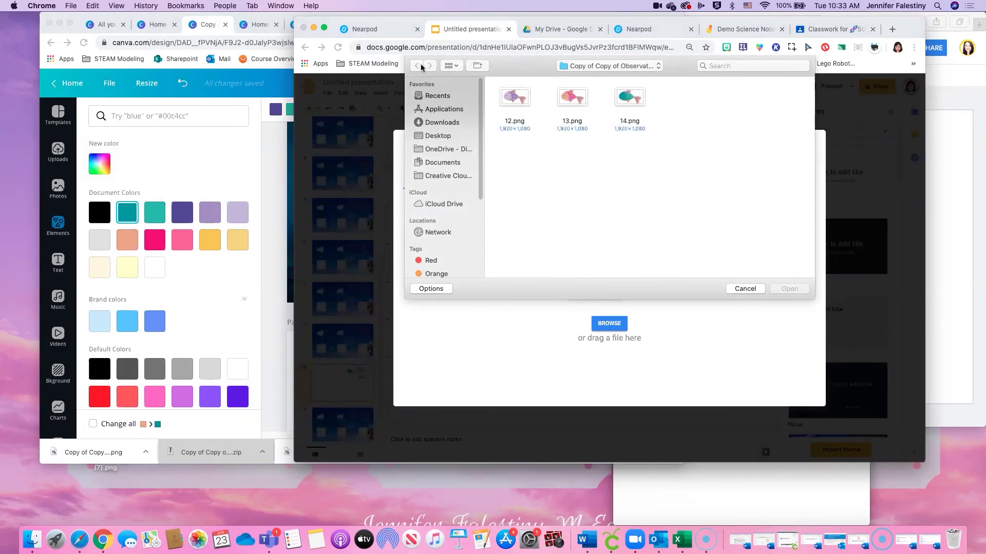
click(562, 65)
click(565, 77)
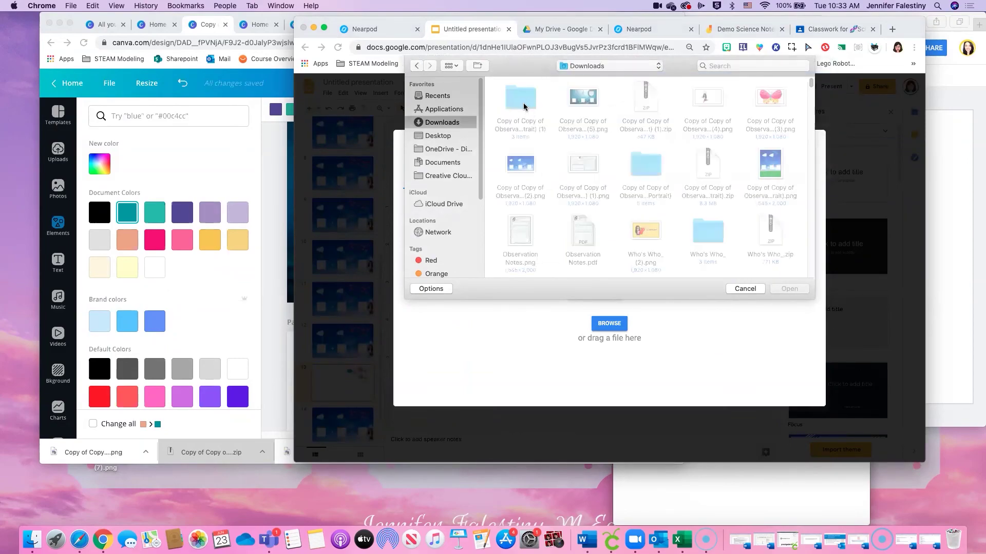
double_click(586, 101)
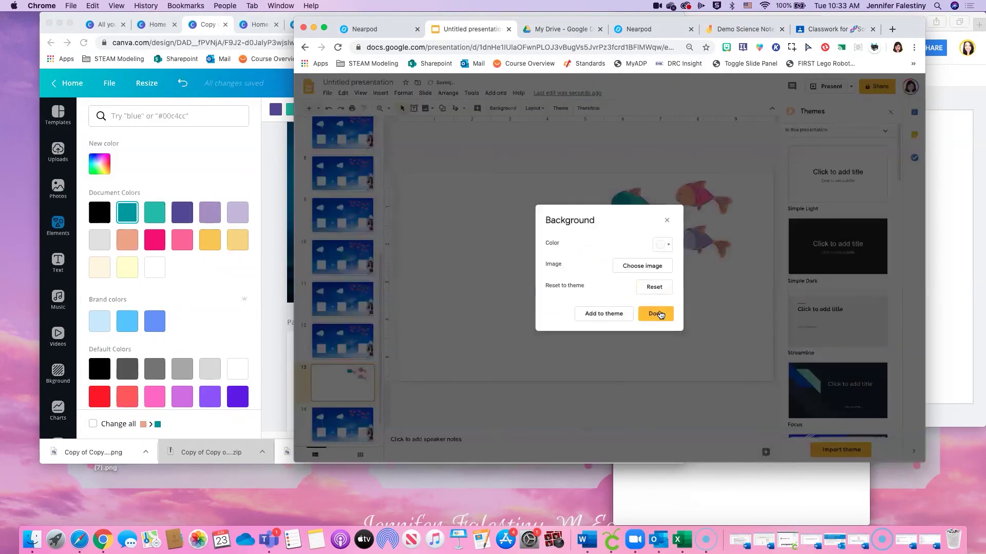
click(661, 315)
- Move the teal and pink fish to the area between the two hooks and make the teal fish smaller
drag(635, 197, 479, 232)
drag(686, 198, 490, 194)
mouse_move(520, 266)
mouse_down()
mouse_move(540, 279)
mouse_move(520, 255)
mouse_up()
click(512, 256)
- Place the teal, pink and purple fish along the ocean floor below the addition boxes, with the pink fish reduced in size
key(Down)
key(Down)
key(Down)
key(Down)
key(Down)
key(Down)
key(Down)
key(Down)
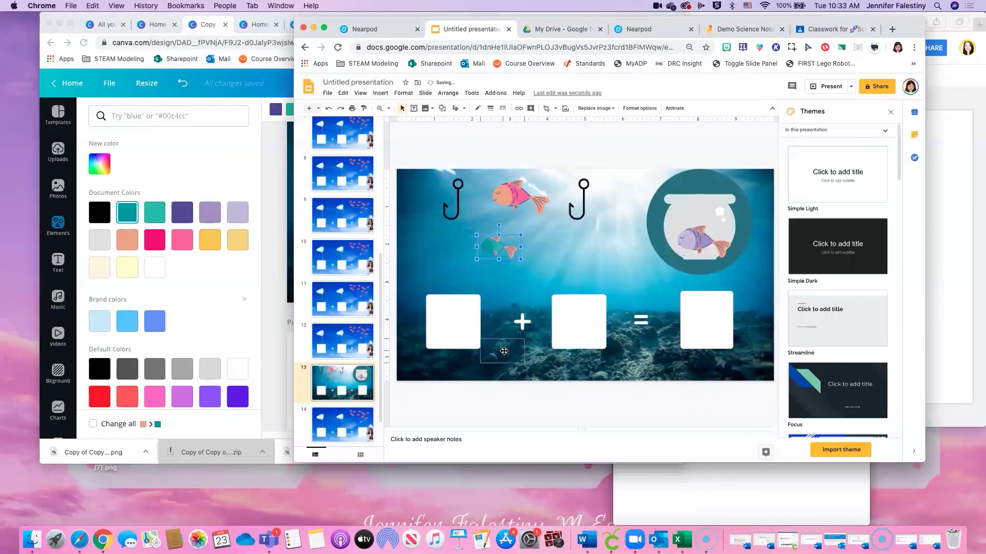
drag(534, 202, 556, 367)
drag(714, 235, 652, 349)
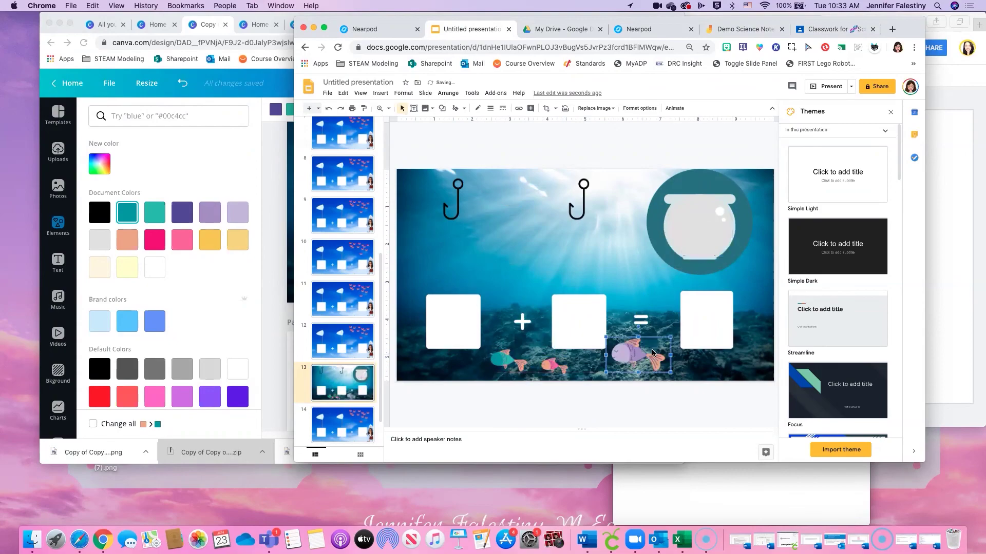
- Switch to the Canva window and look through the open designs for Copy of Teaching Tech Tuesdays
click(241, 17)
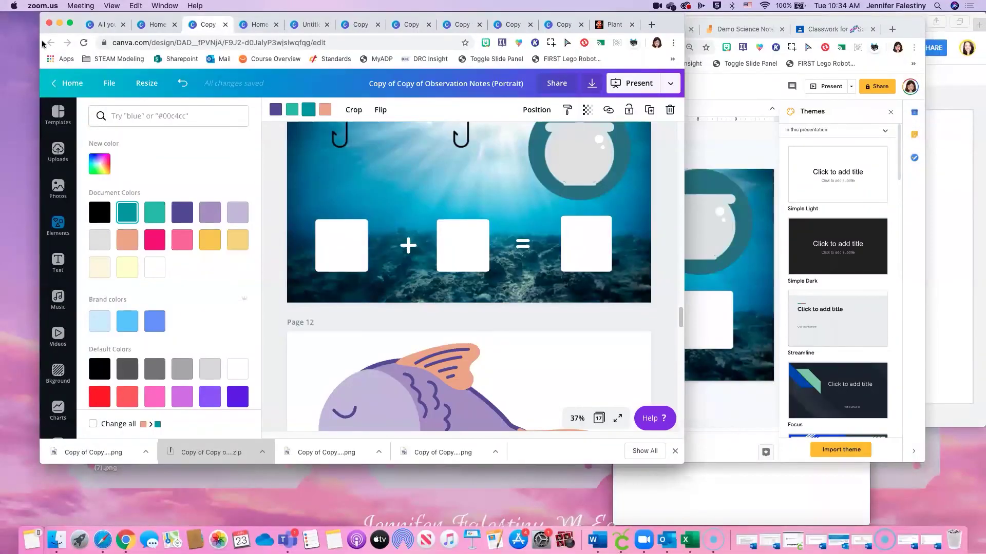
click(154, 24)
drag(366, 19, 491, 19)
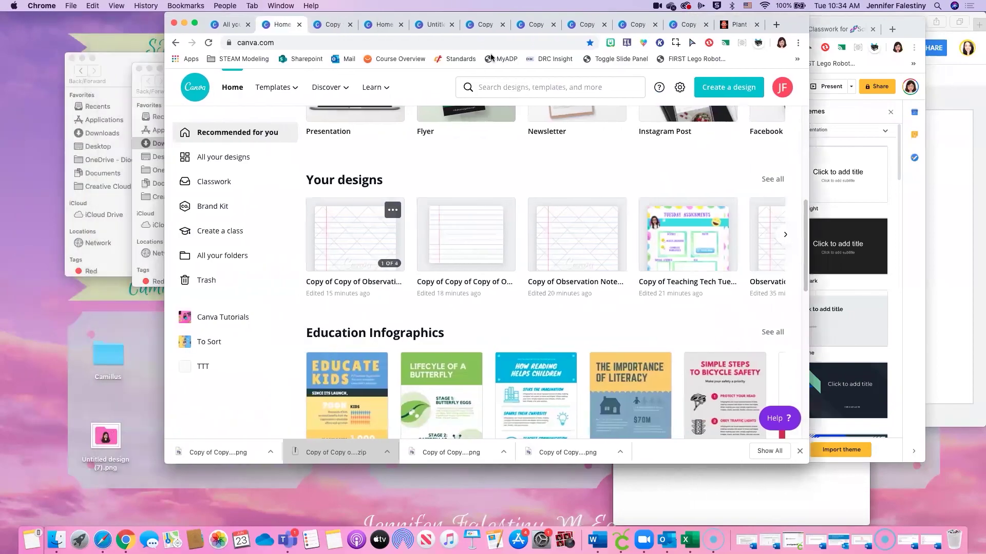
click(433, 24)
click(502, 25)
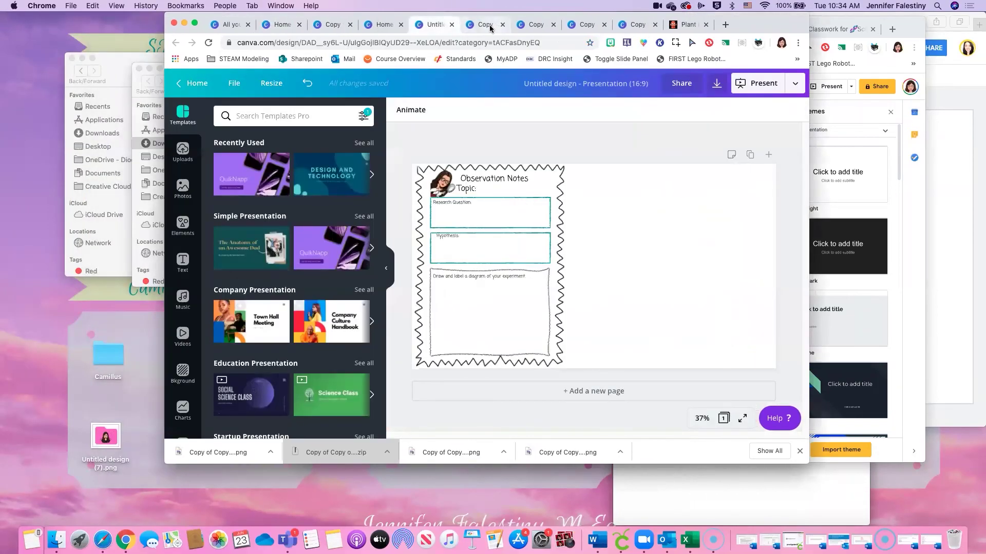
click(534, 24)
click(570, 27)
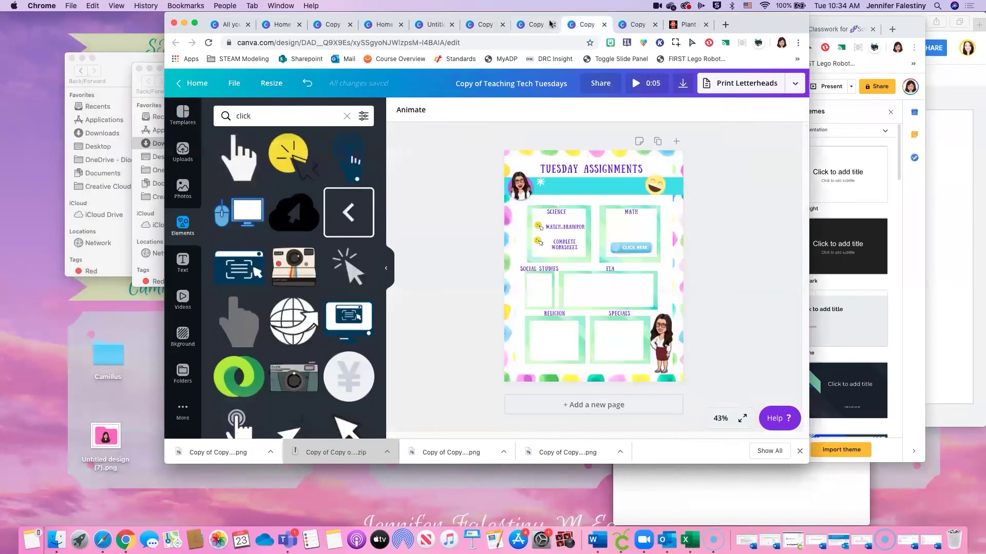
- Close two surplus Canva design tabs and show Copy of Teaching Tech Tuesdays in full screen
click(493, 24)
click(503, 24)
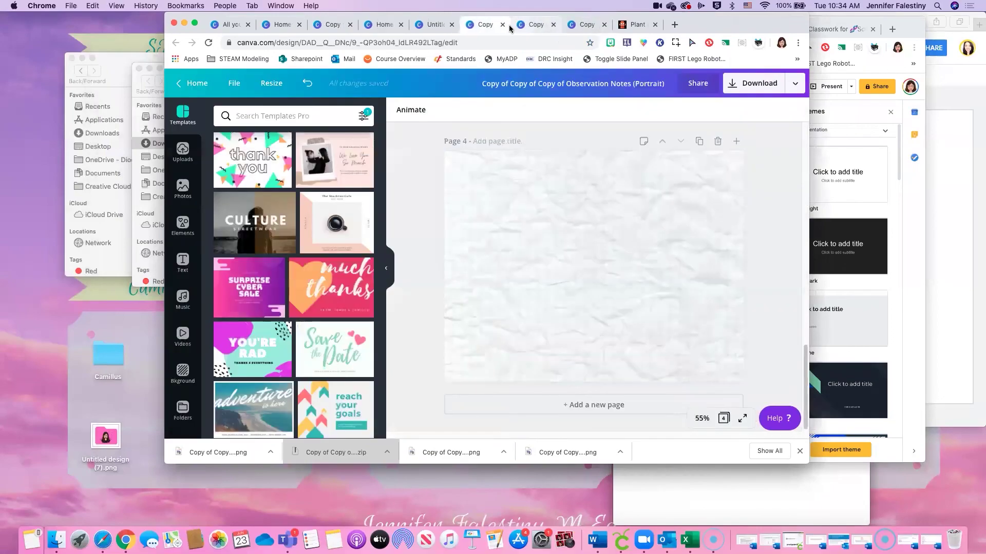
click(502, 25)
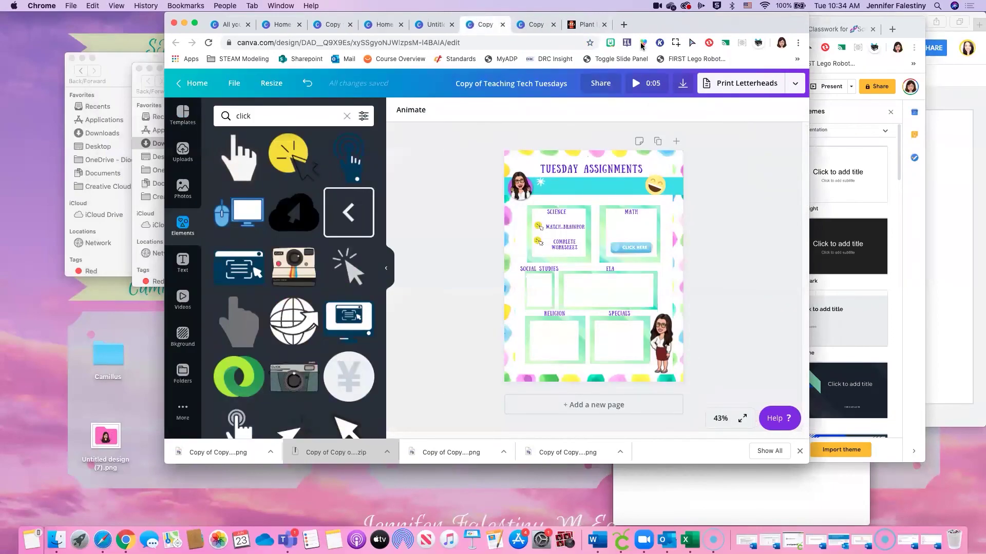
click(195, 24)
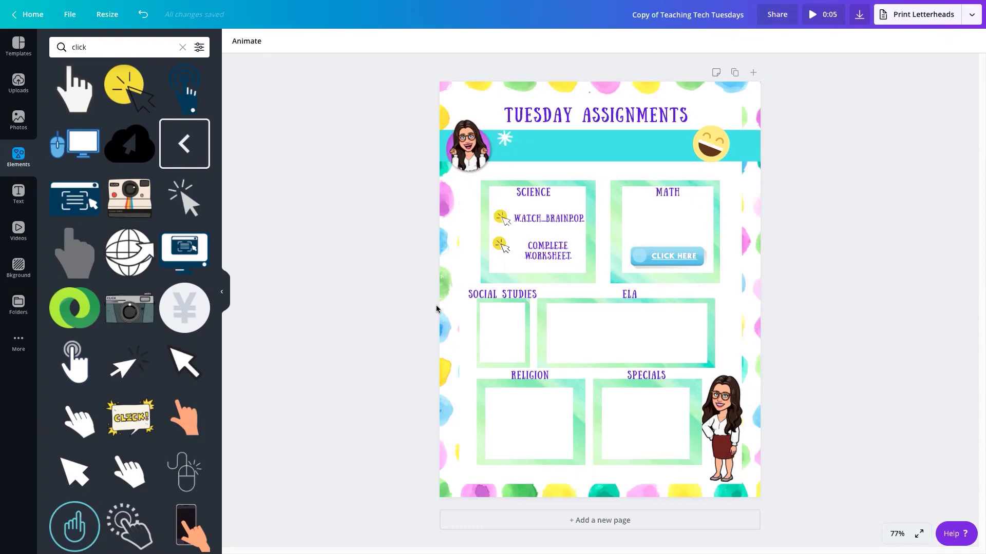
click(505, 138)
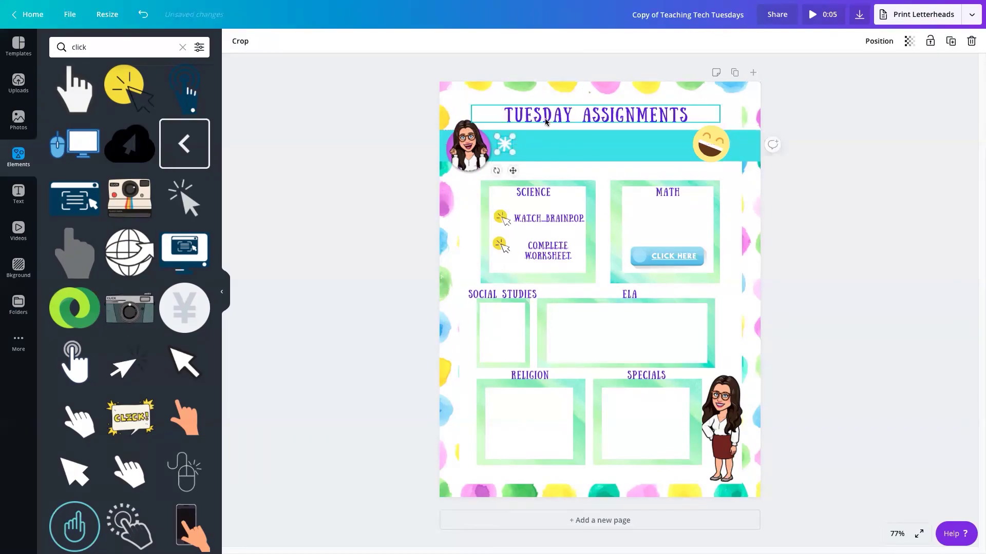
click(735, 117)
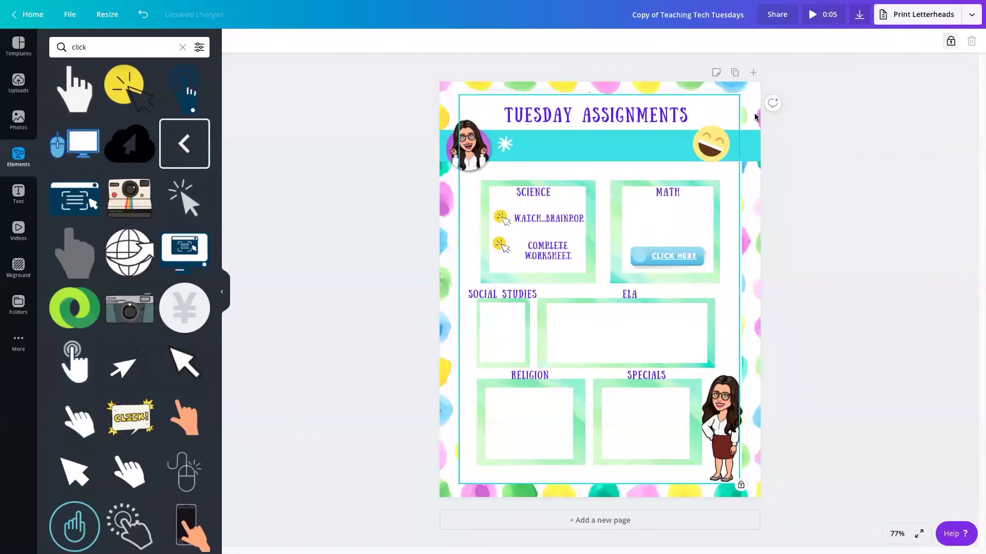
click(387, 158)
- Leave full screen, switch to the Science class in Google Classroom and expand the classwork assignment Science Notebook Entry #2
mouse_move(1, 4)
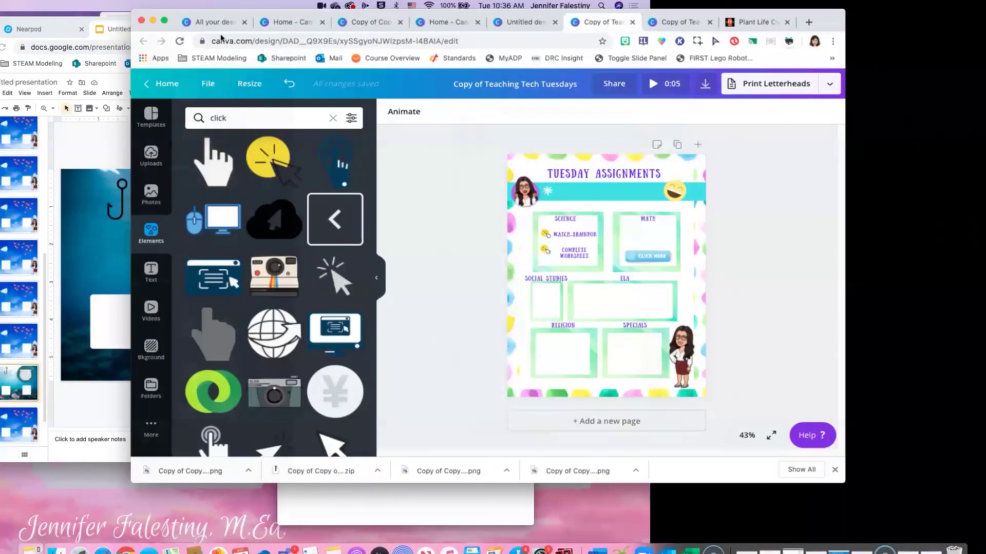
click(827, 32)
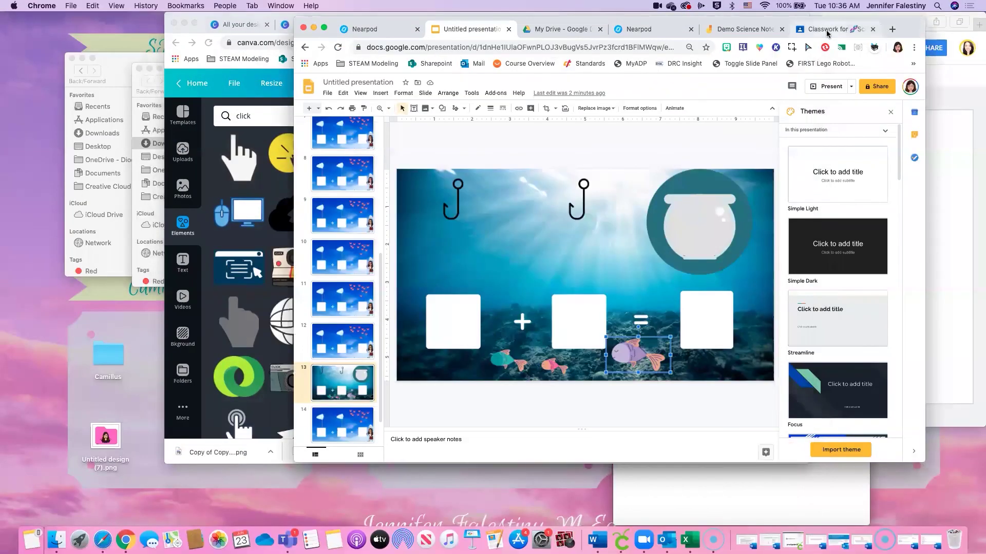
click(826, 32)
click(519, 89)
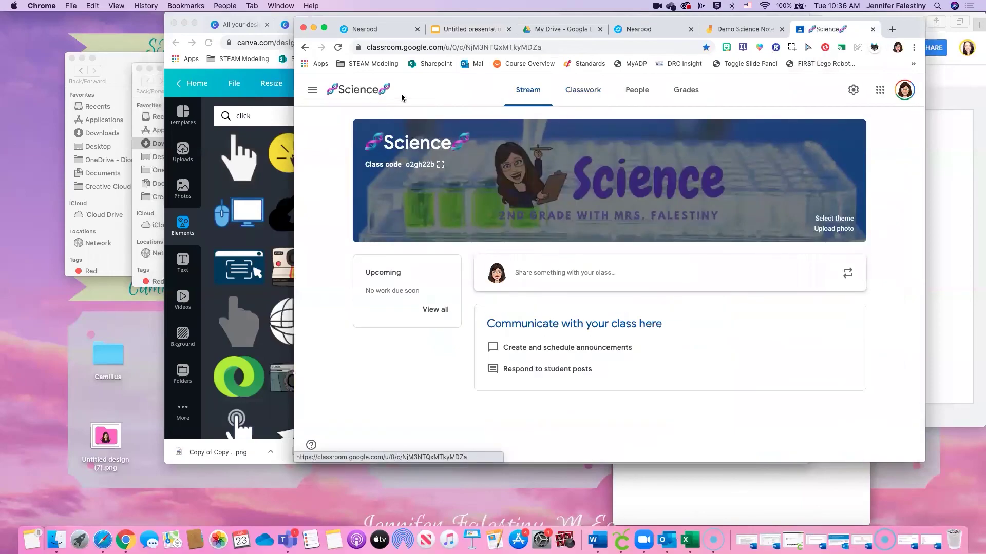
click(311, 90)
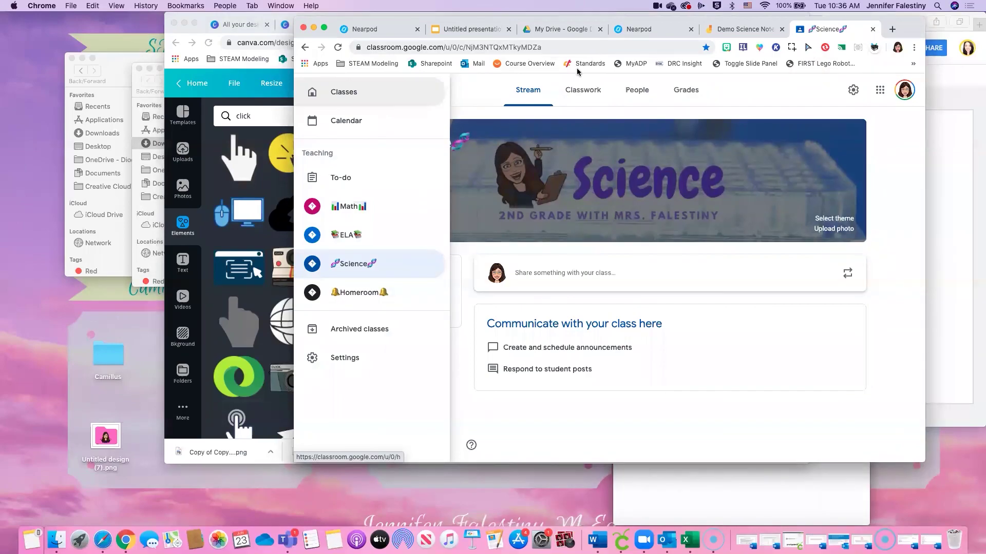
click(471, 129)
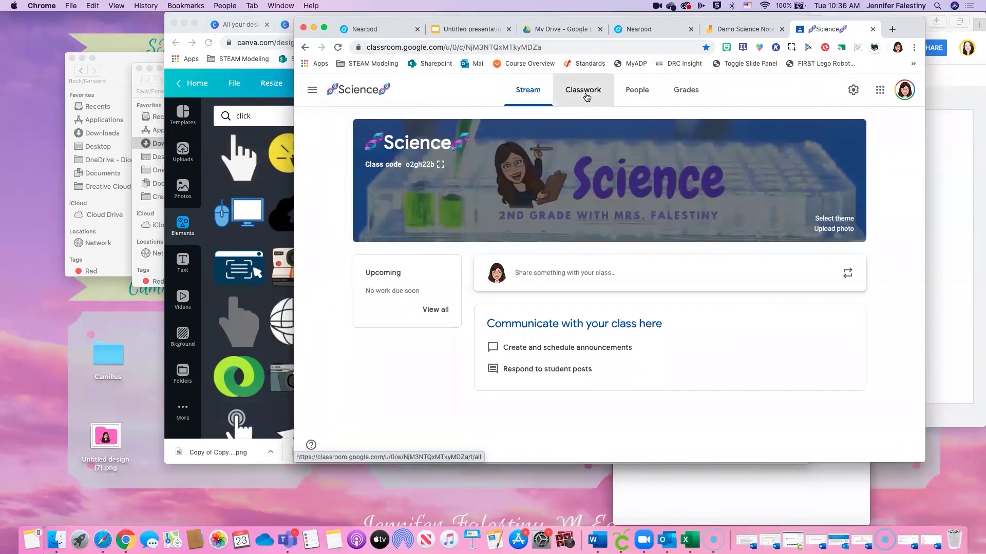
click(583, 91)
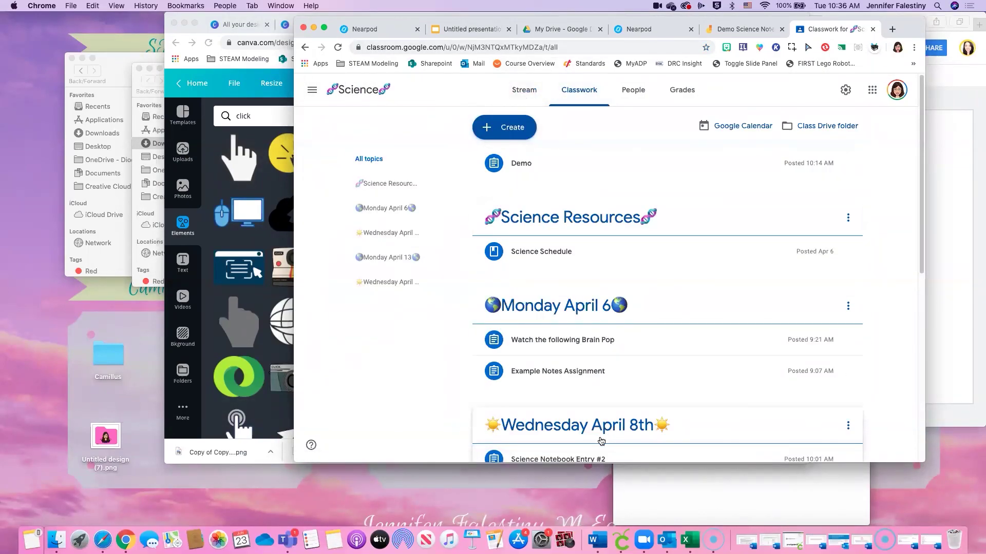
click(590, 458)
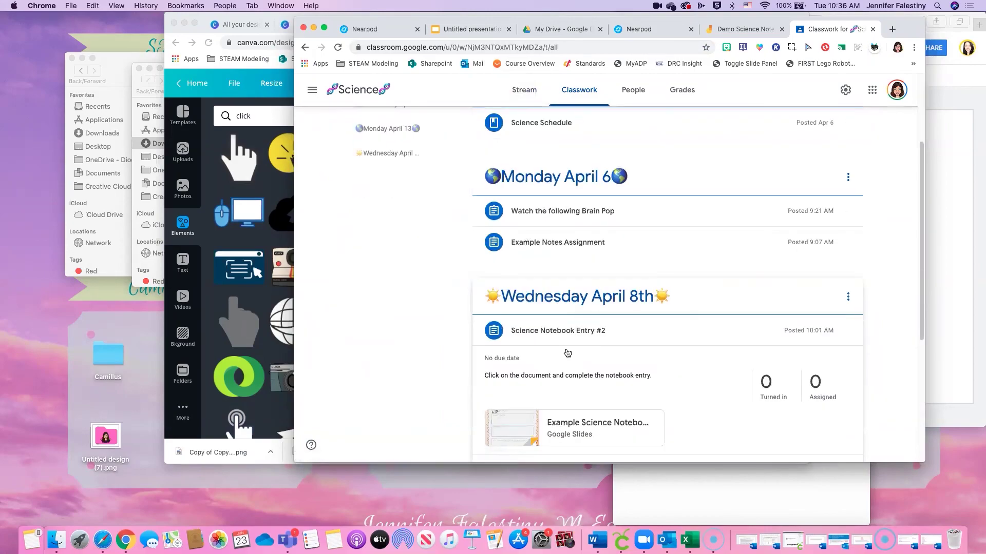
- Look over the Science classwork list, then switch back to the Canva design Copy of Teaching Tech Tuesdays, widen its window and show it full screen
scroll(670, 323, down, 3)
scroll(646, 264, up, 5)
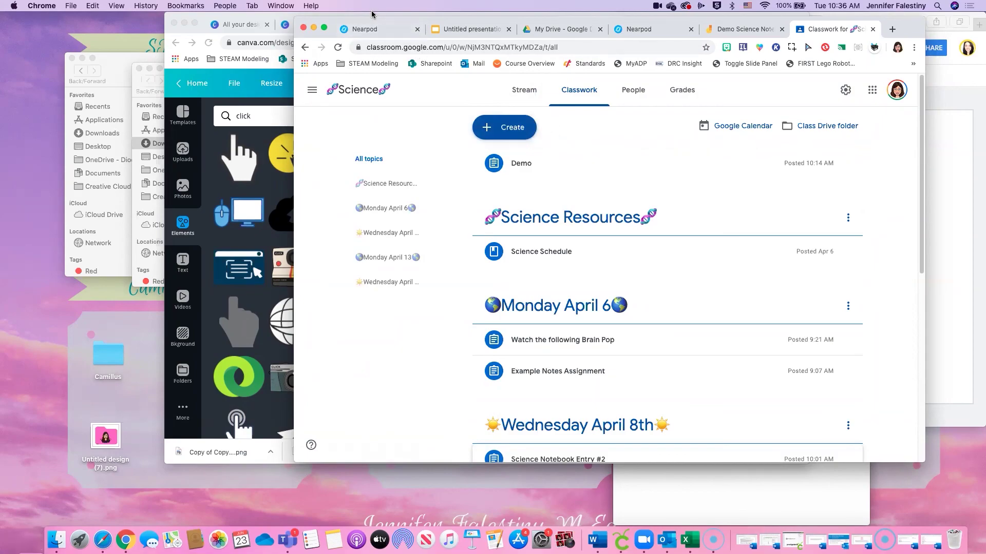
click(246, 76)
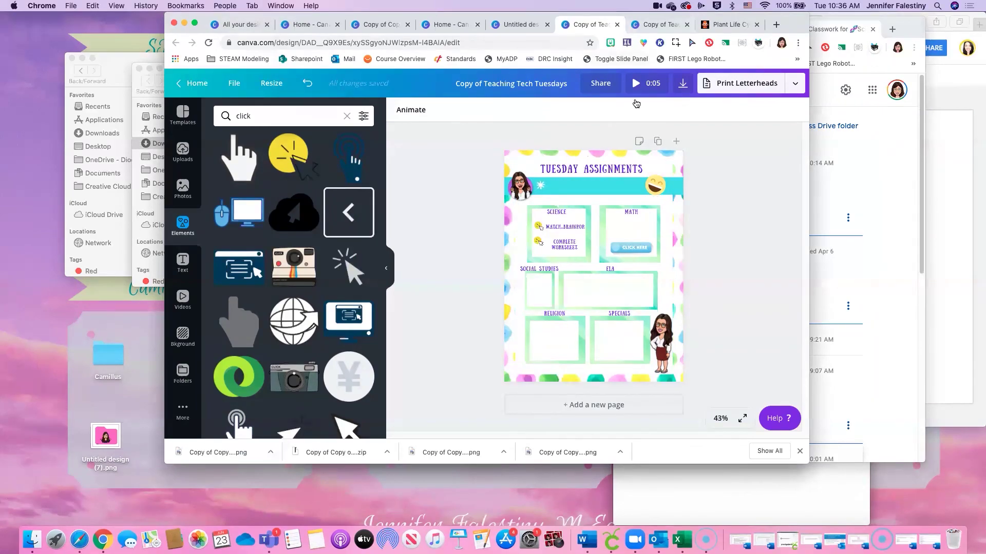
drag(810, 319, 844, 321)
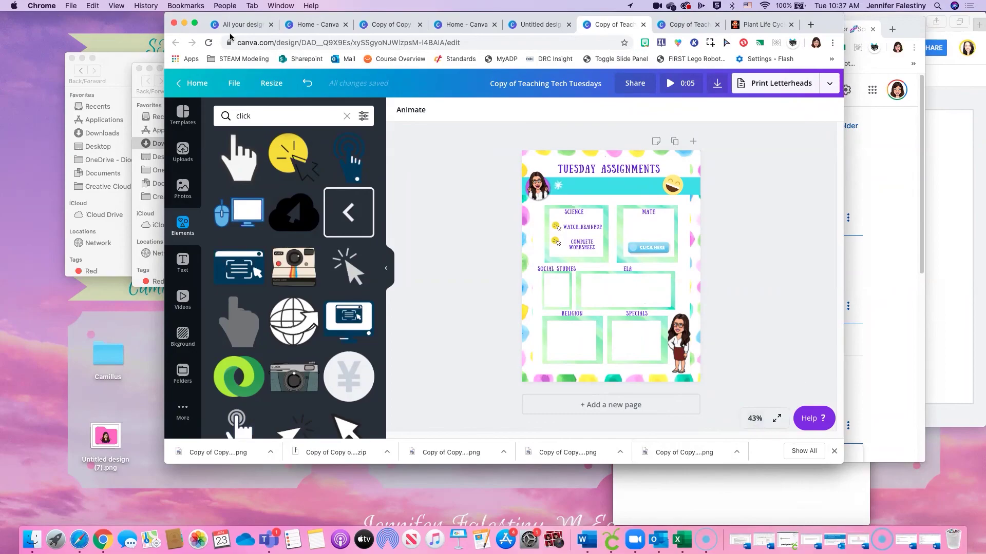
click(194, 24)
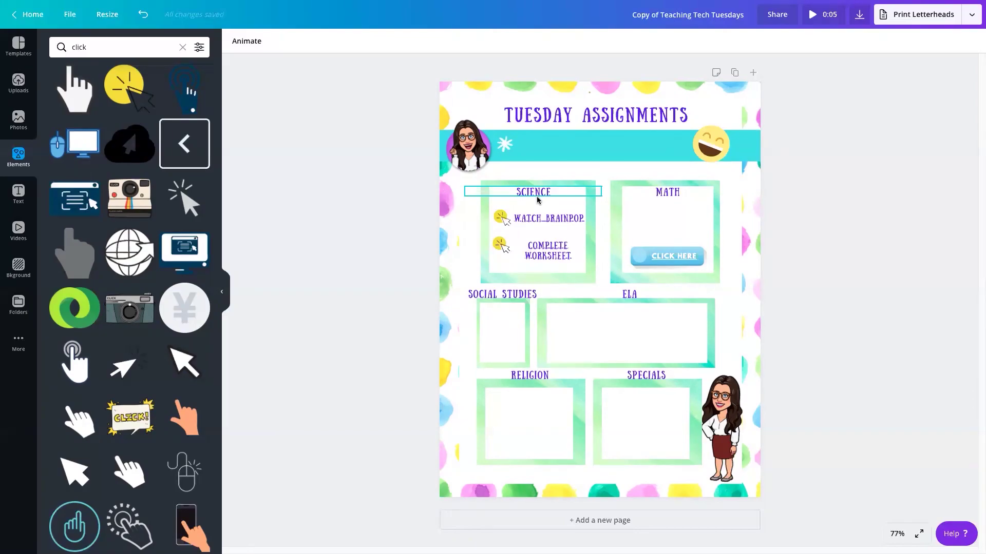
- Check the link attached to the Watch BrainPOP item in the Science box without changing it
click(552, 223)
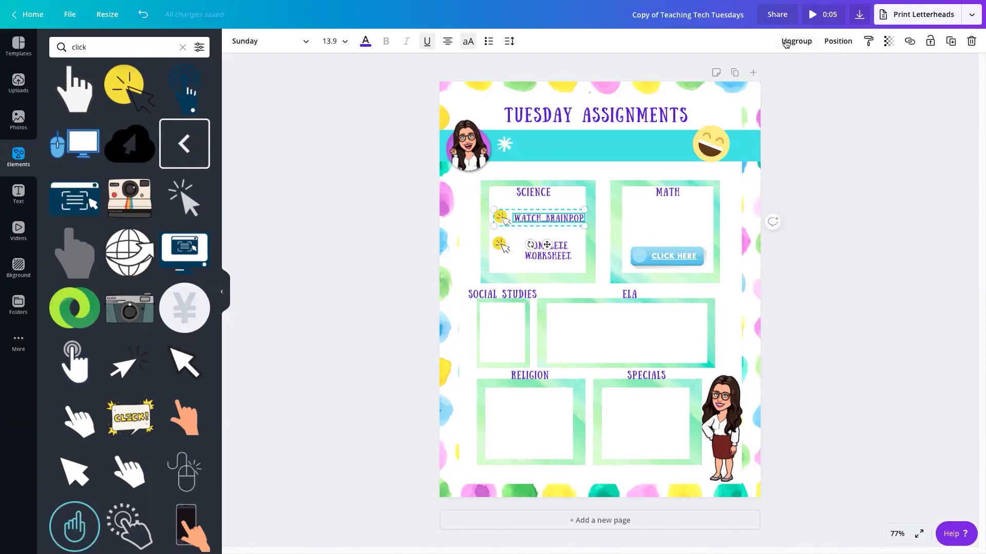
click(910, 42)
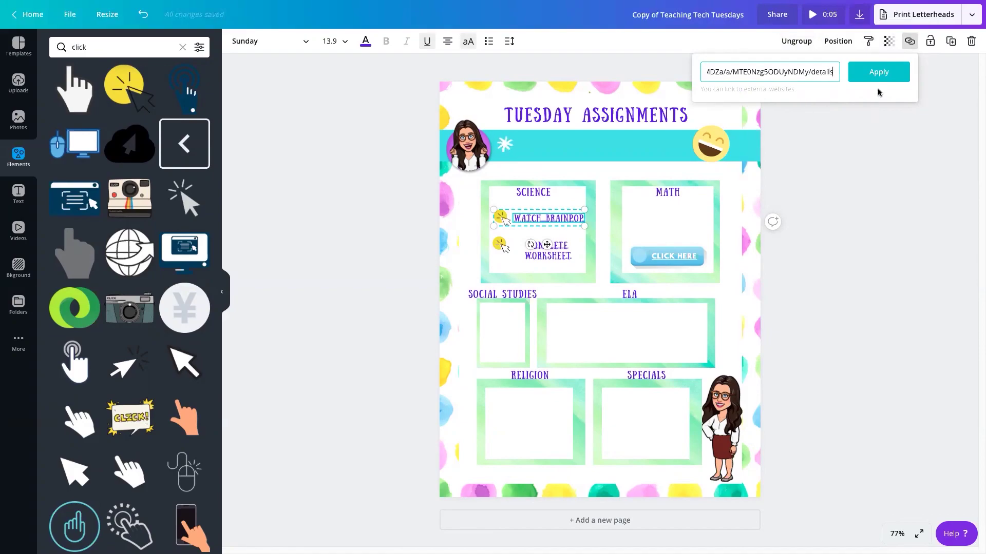
click(922, 97)
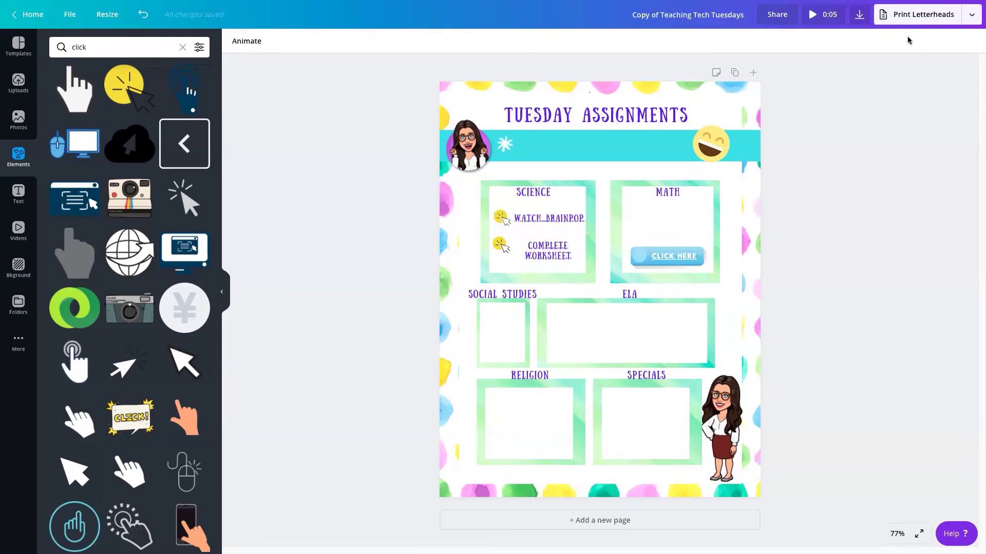
click(749, 106)
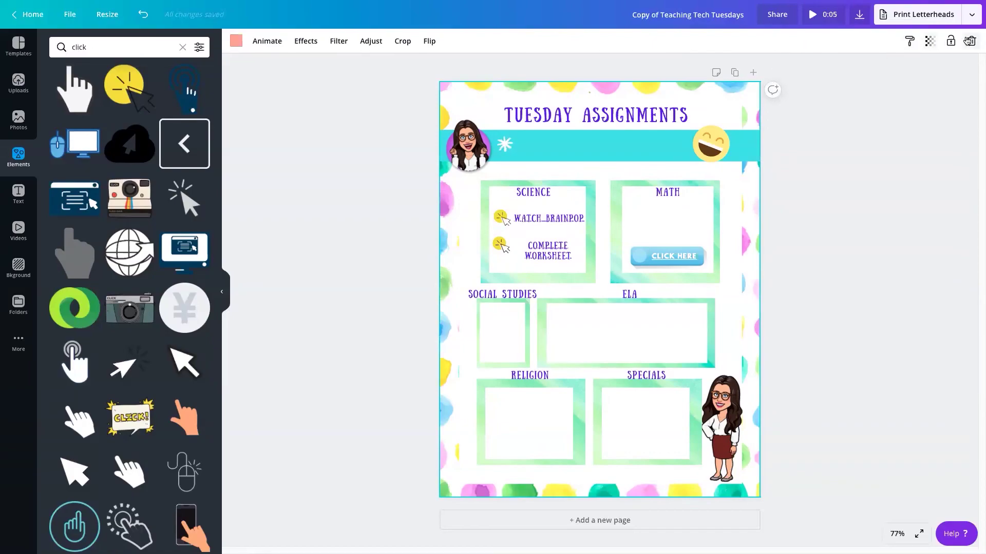
- Present the Tuesday Assignments design full screen and follow its Watch BrainPOP link
click(970, 14)
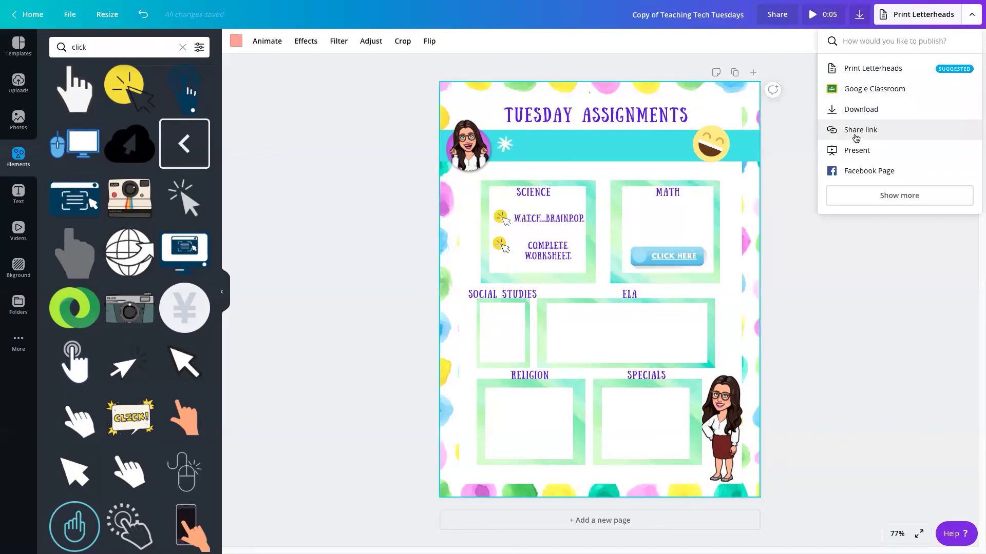
click(867, 155)
click(873, 146)
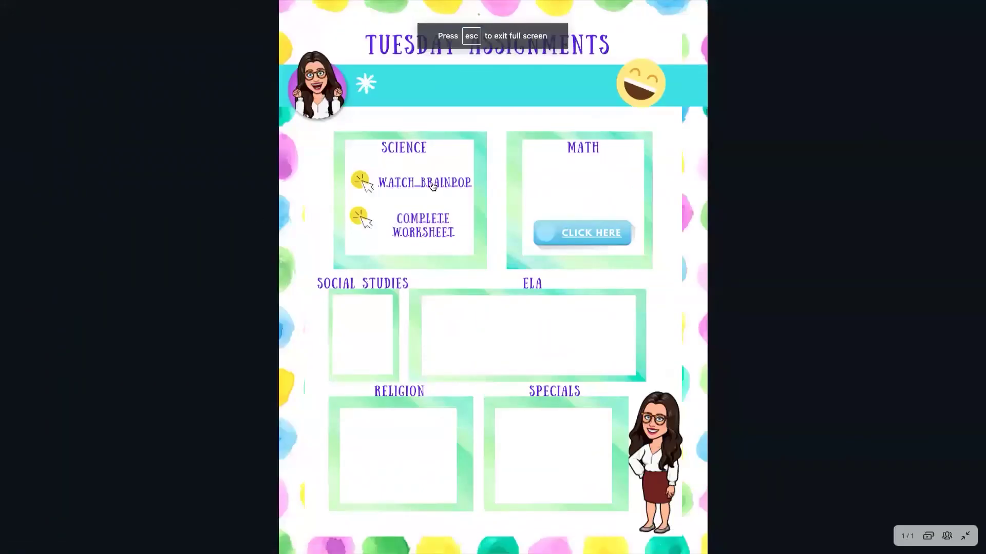
click(396, 181)
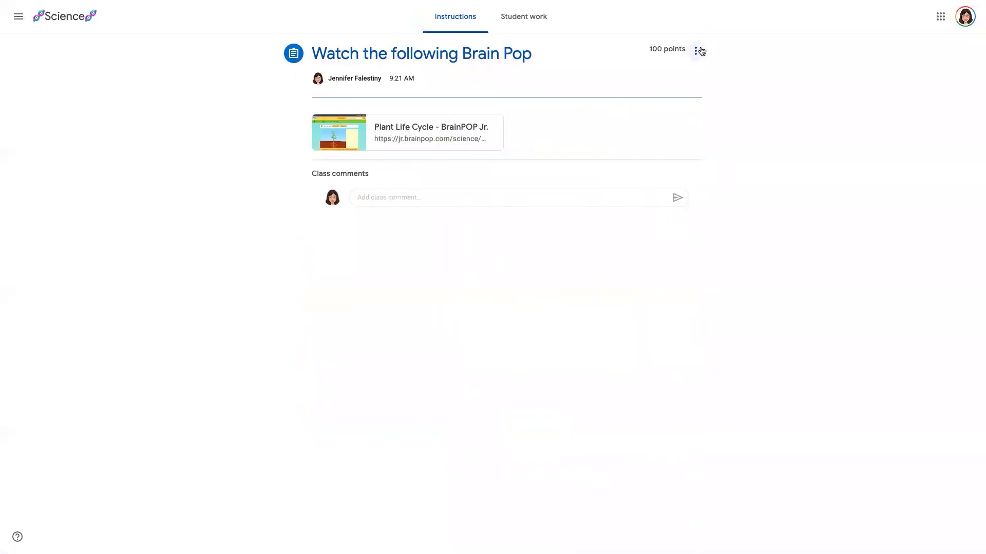
- Leave full screen on the Brain Pop assignment, return to the presented design and follow its Complete Worksheet link
click(411, 197)
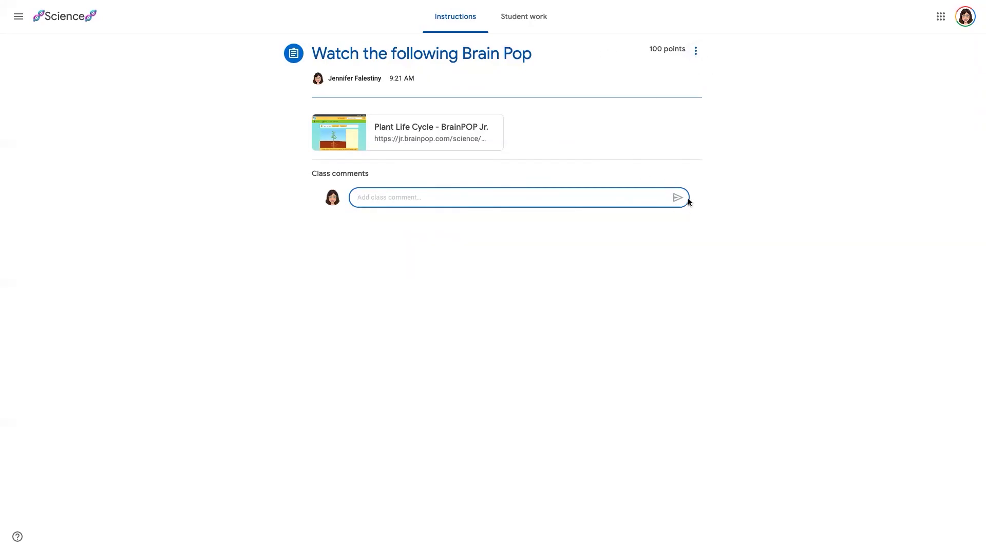
click(696, 54)
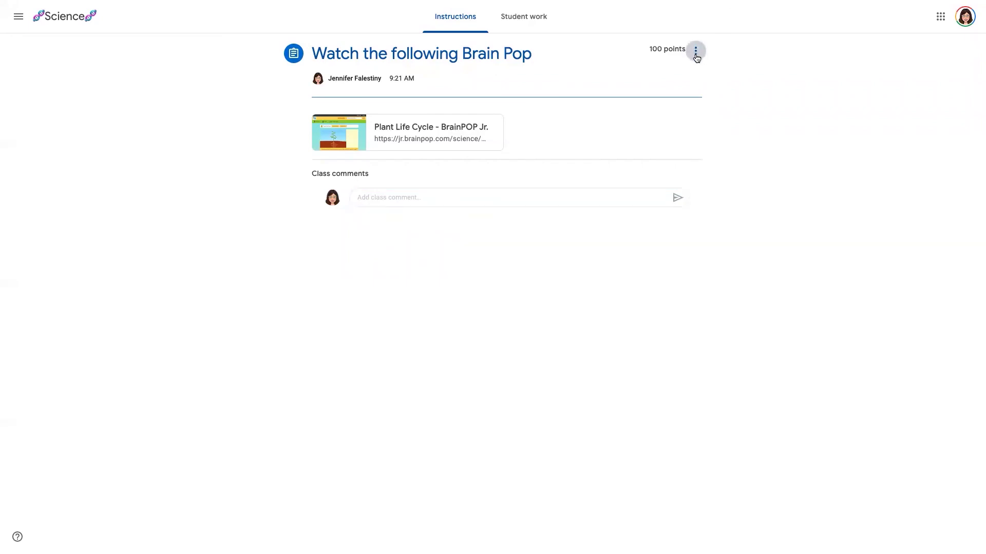
click(614, 54)
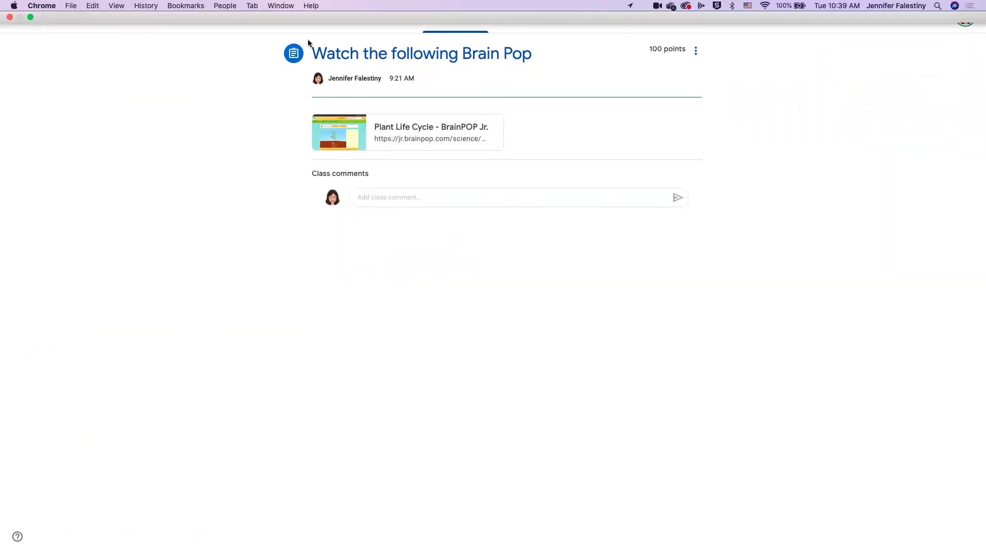
click(30, 19)
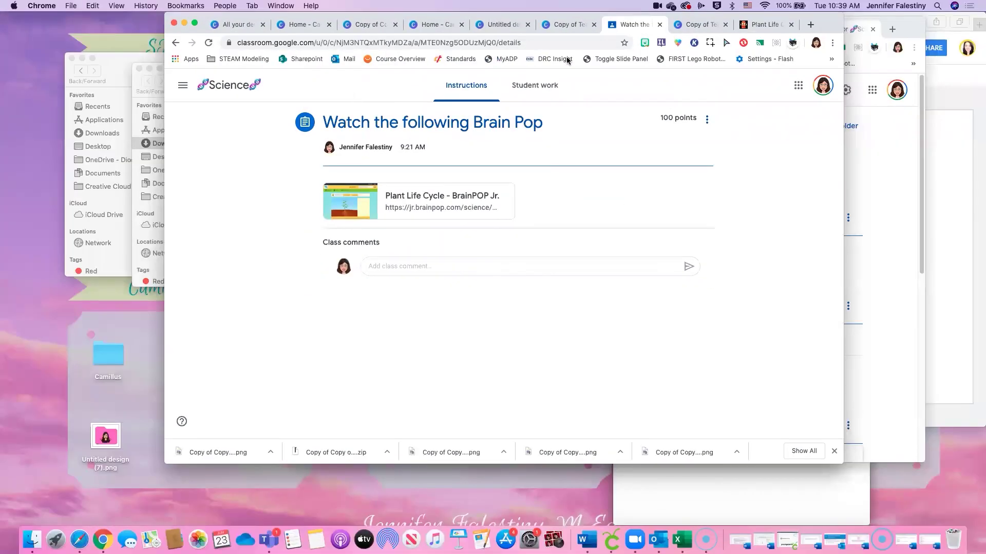
click(575, 32)
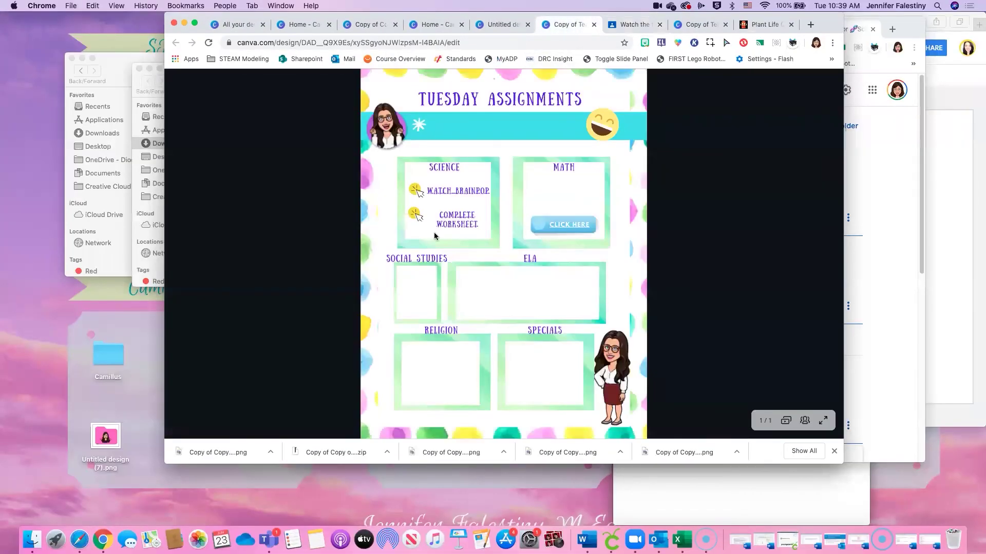
click(457, 222)
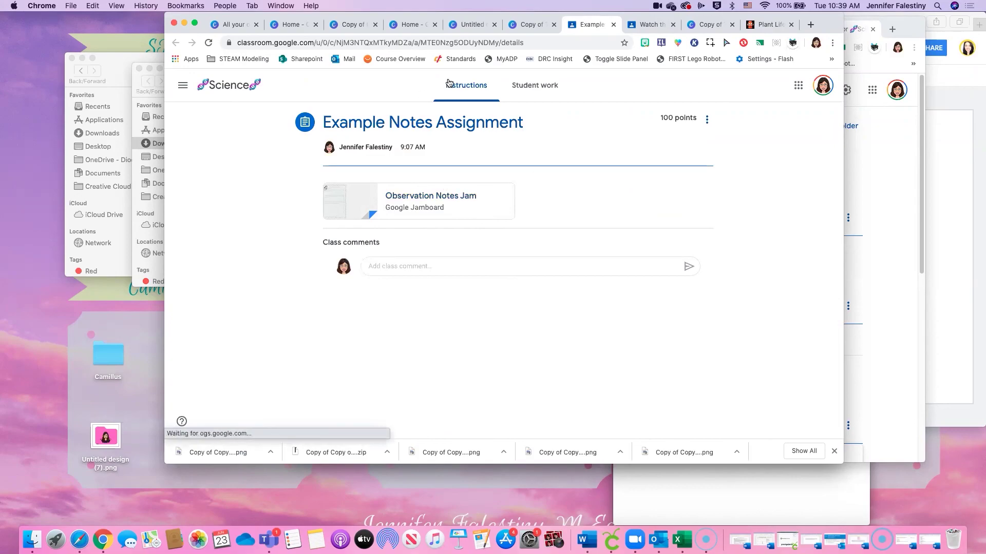
- Reposition the browser window, return to the Brain Pop assignment page and browse the Science class's classwork from there
click(644, 29)
click(710, 25)
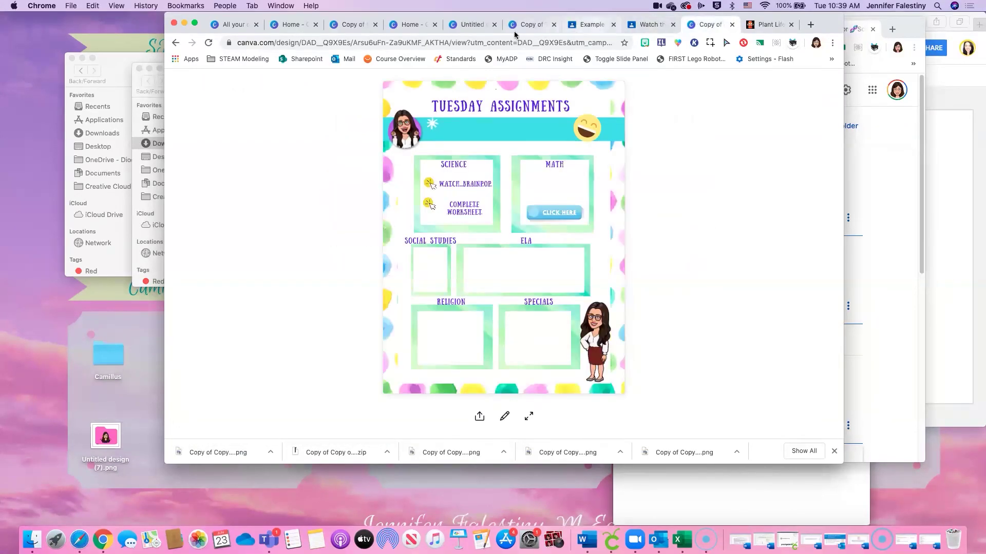
drag(827, 30, 815, 73)
click(639, 68)
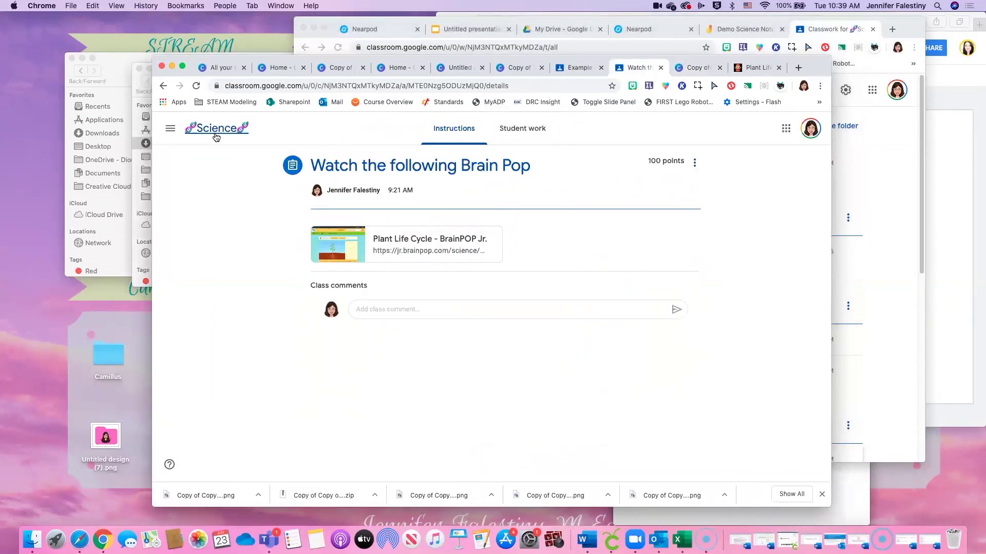
click(215, 136)
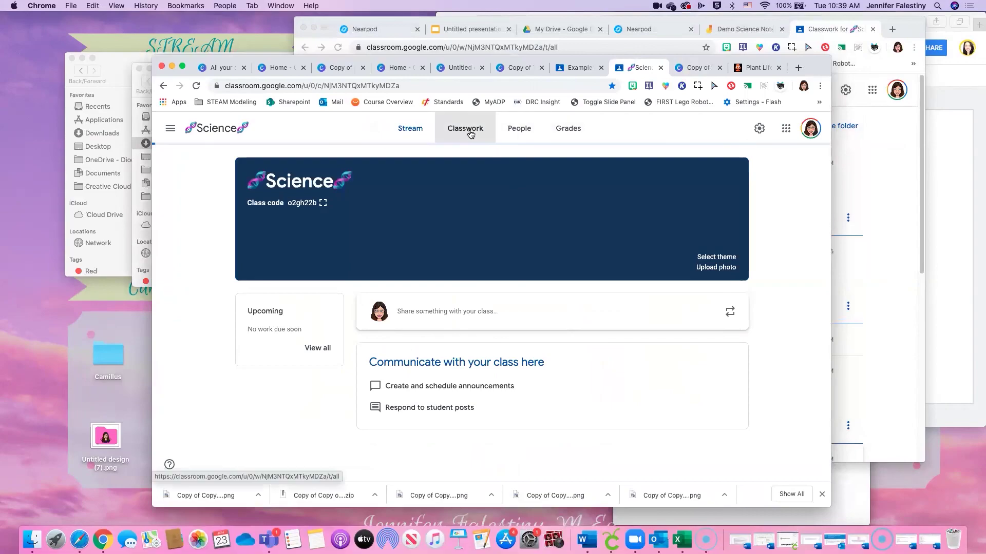
click(470, 134)
scroll(603, 288, down, 3)
scroll(697, 282, down, 1)
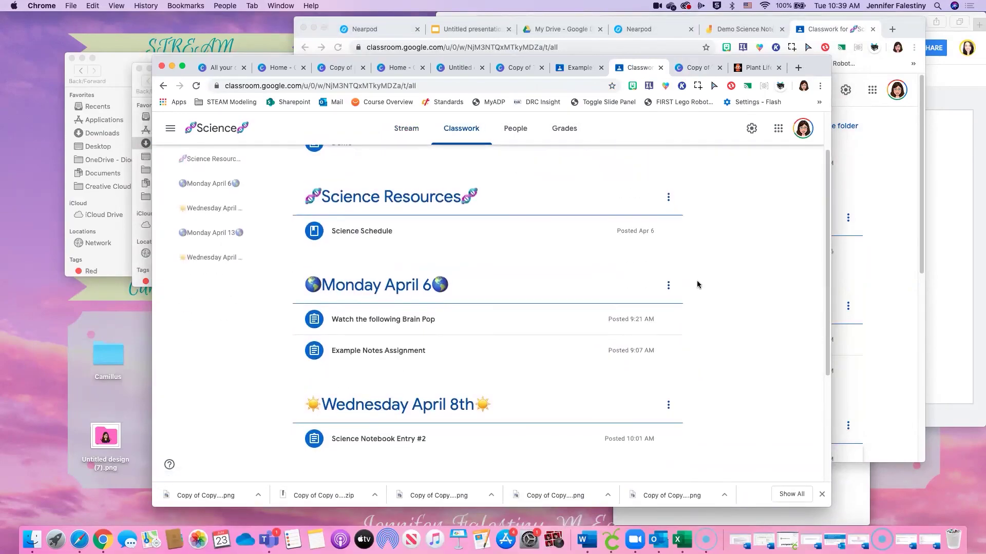
- Switch to the Math class in Google Classroom and show its classwork
click(210, 127)
click(171, 129)
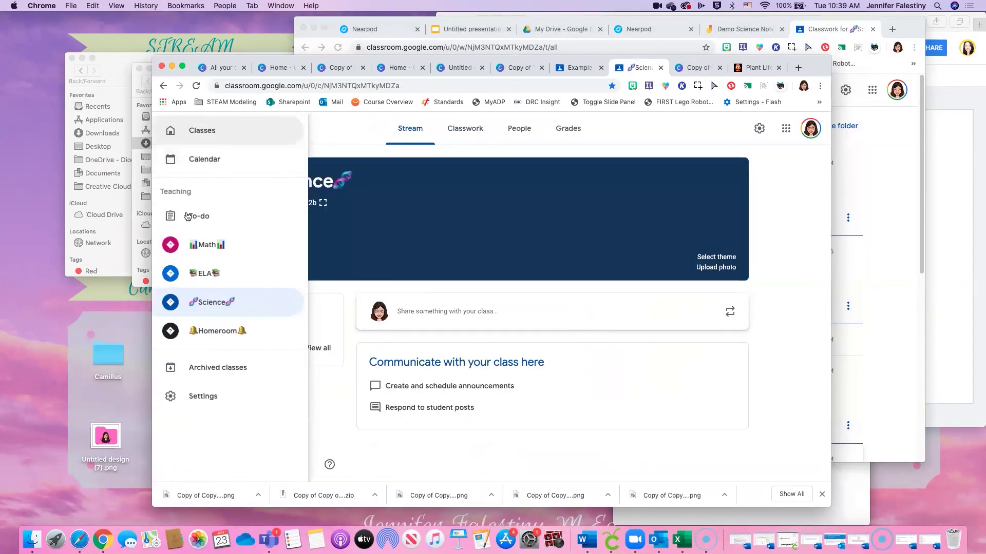
click(216, 243)
click(465, 129)
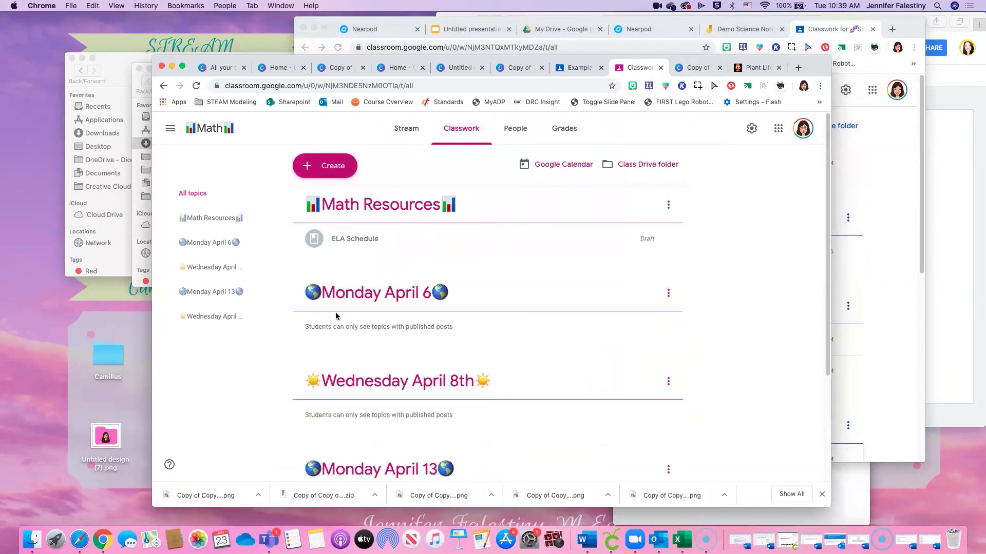
drag(335, 327, 448, 314)
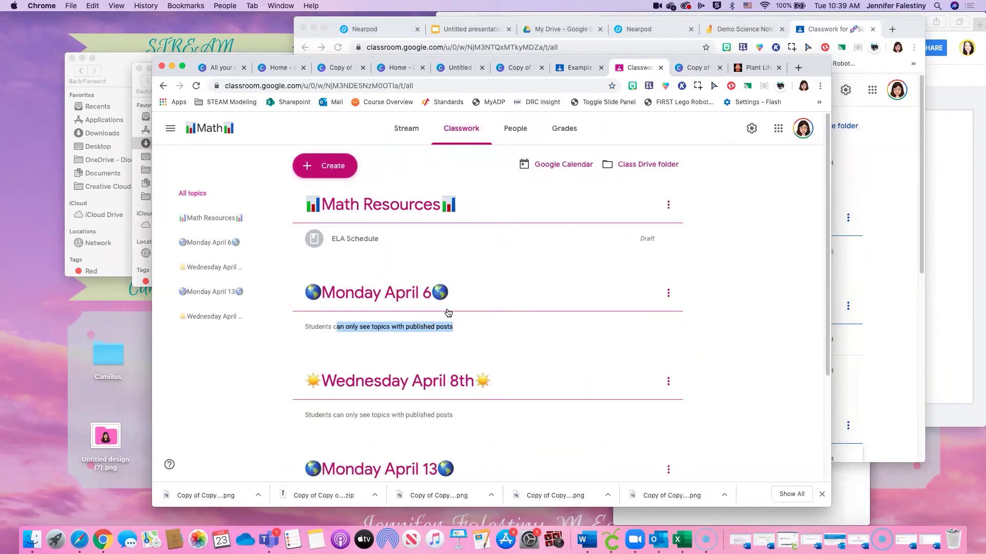
click(510, 318)
- Create a new assignment in the Math class titled Butterfly Lesson
click(325, 166)
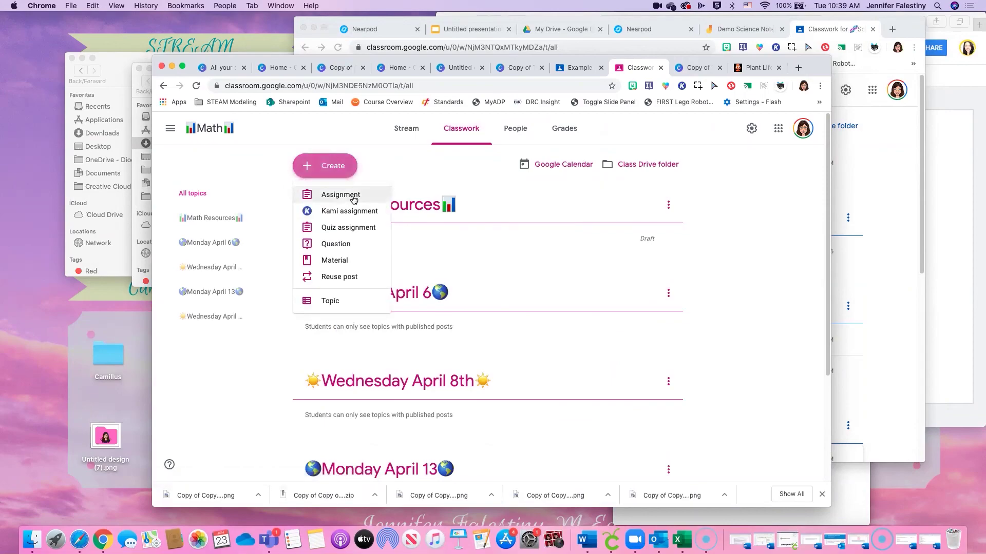
click(353, 200)
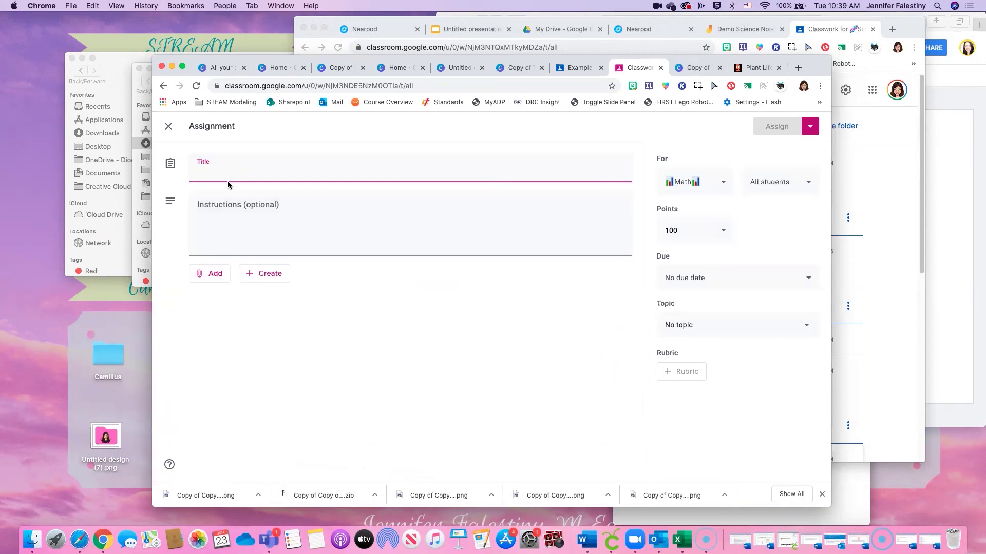
text(M)
key(BackSpace)
text(Butterfly Lesson)
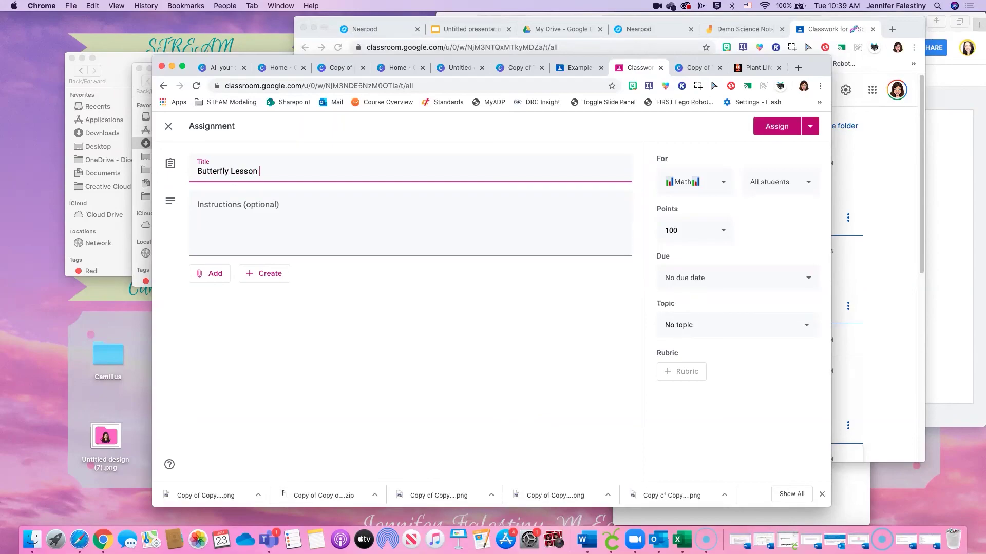
- Attach the Untitled presentation from Google Drive to the assignment and set it to make a copy for each student
click(219, 278)
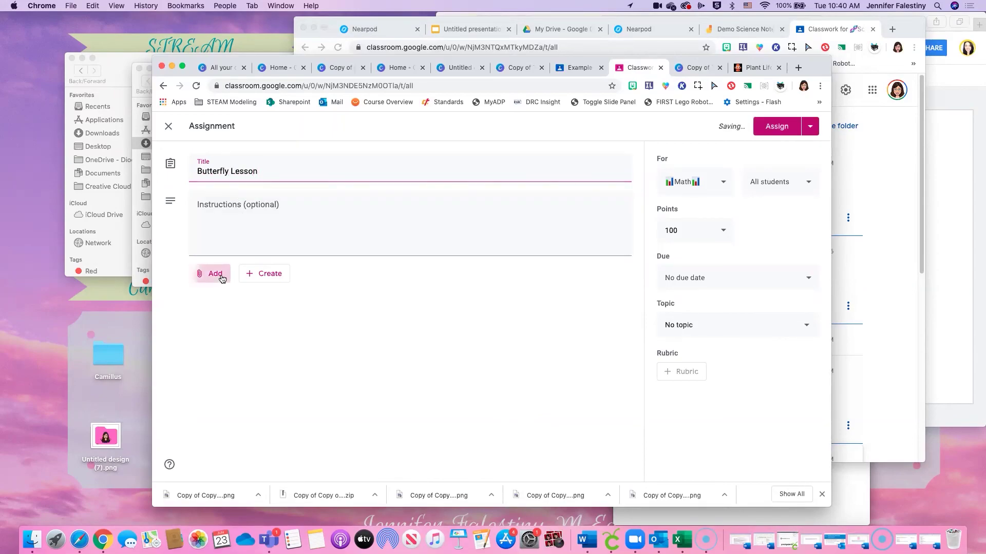
click(225, 295)
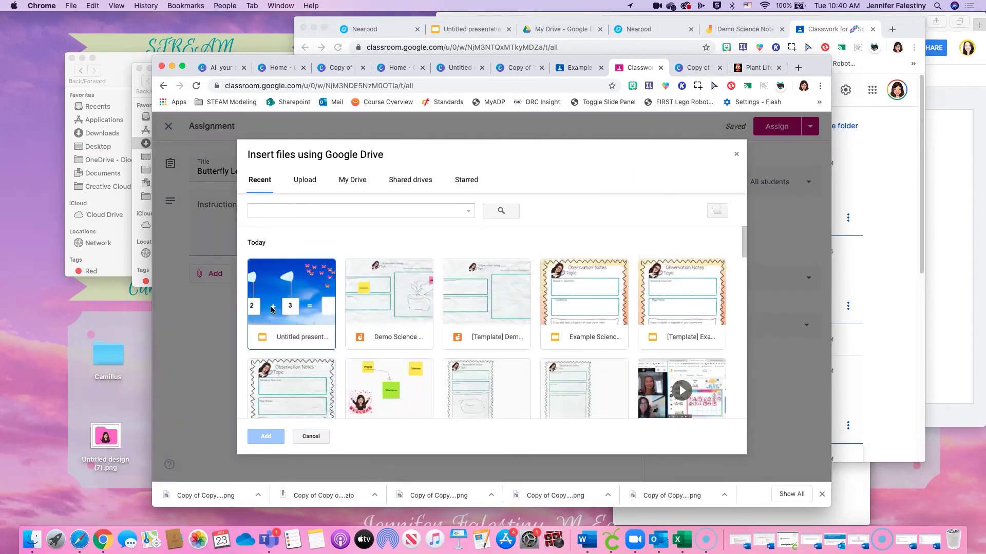
click(291, 307)
click(265, 436)
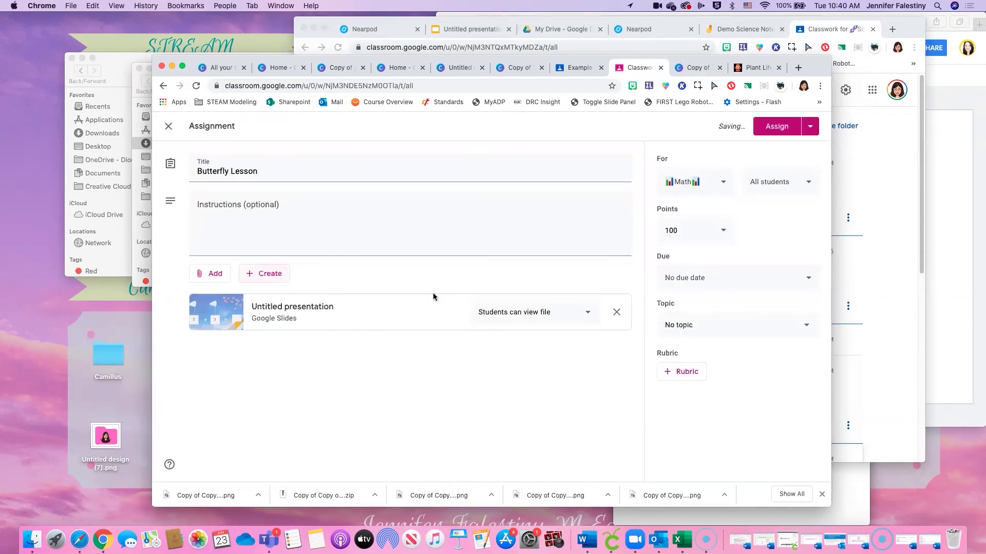
click(530, 316)
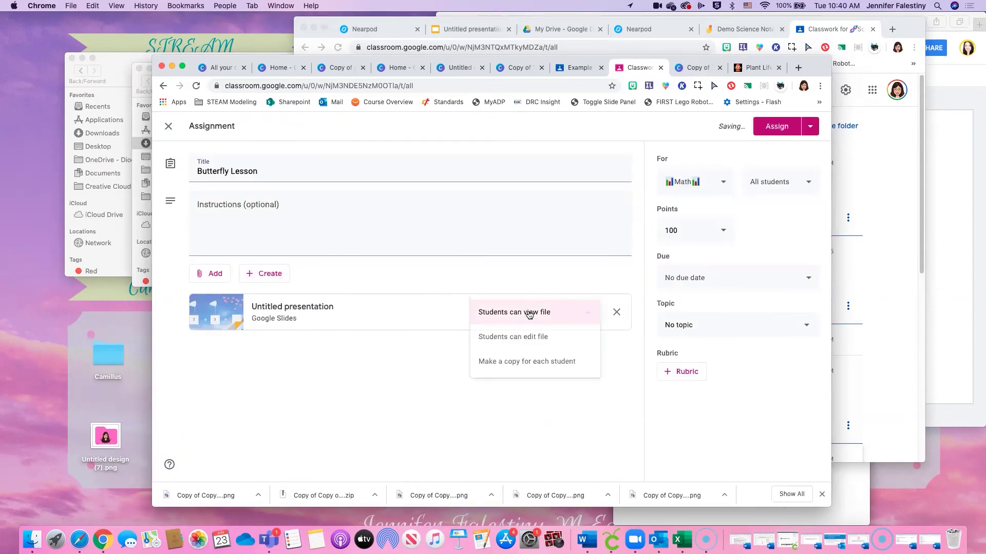
click(496, 363)
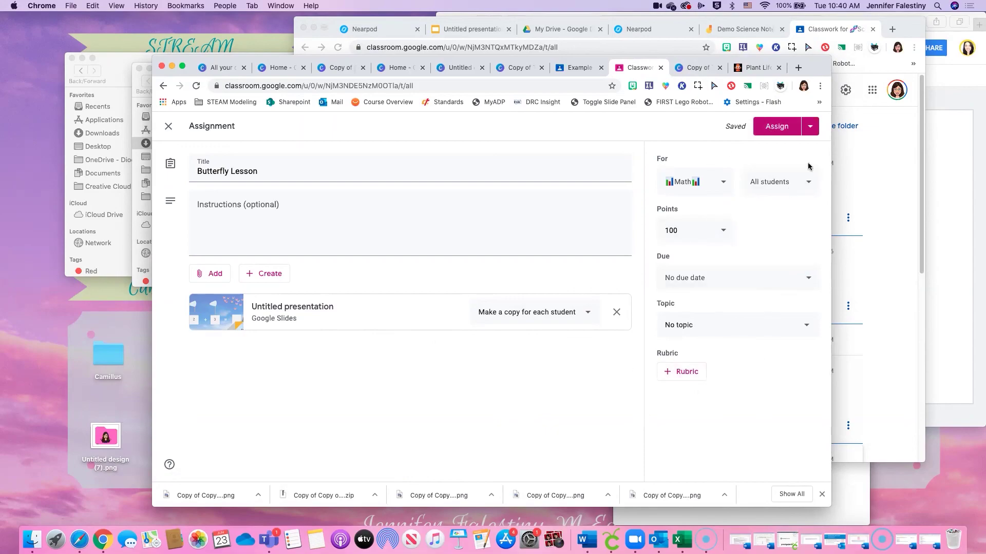
- Assign Butterfly Lesson to all students, then switch to the Canva design Copy of Copy of Observation Notes (Portrait)
click(793, 189)
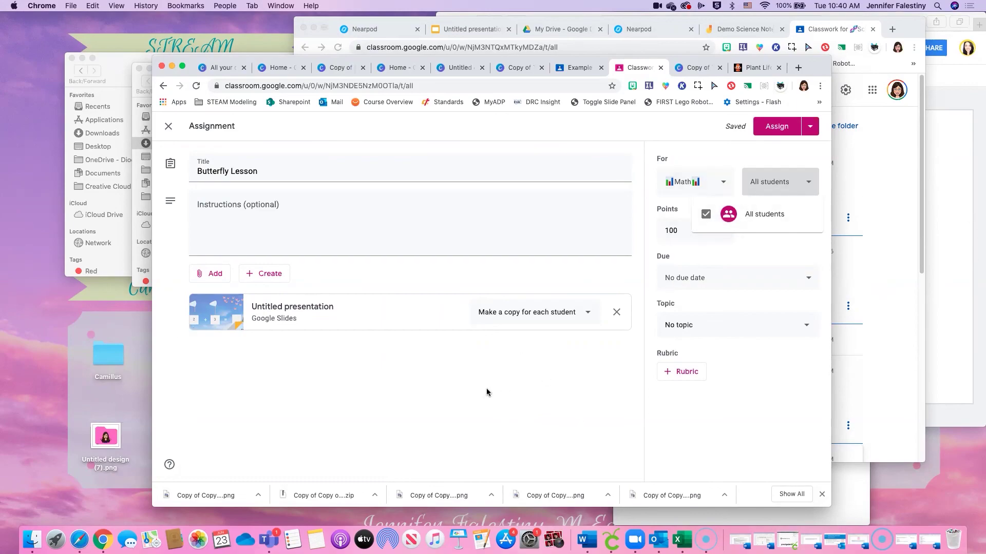
click(490, 396)
click(776, 127)
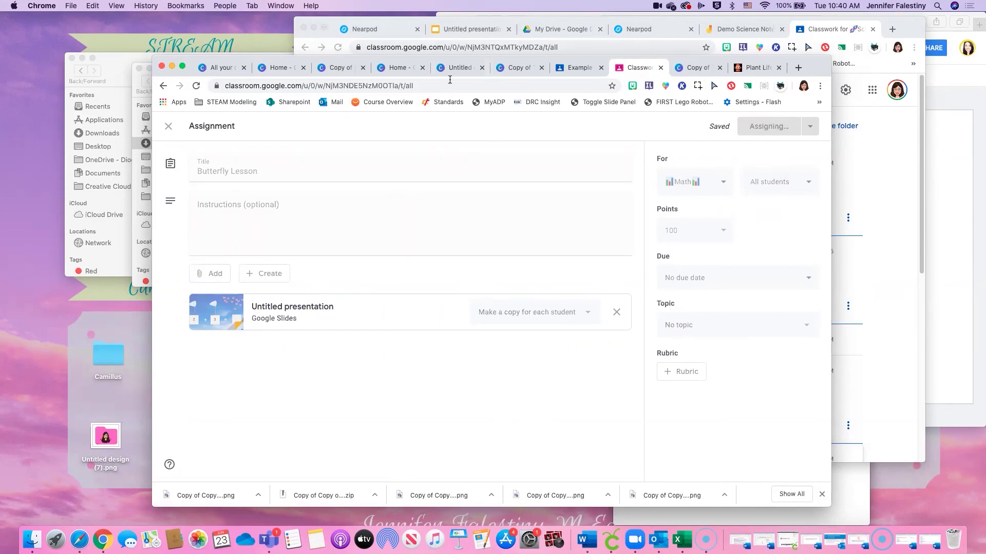
click(337, 68)
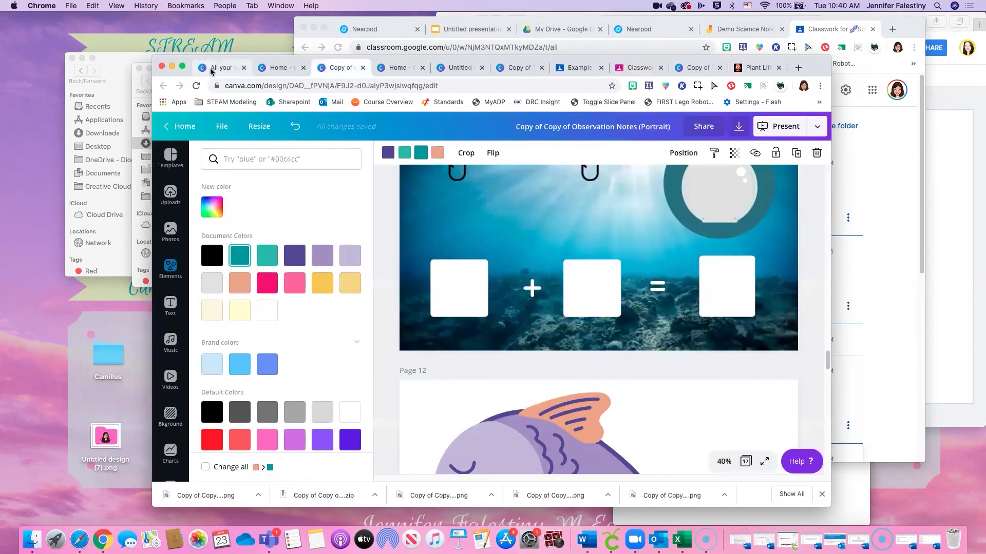
- Close the unneeded Canva design tabs and return to editing the Copy of Teaching Tech Tuesdays design
click(362, 68)
click(362, 68)
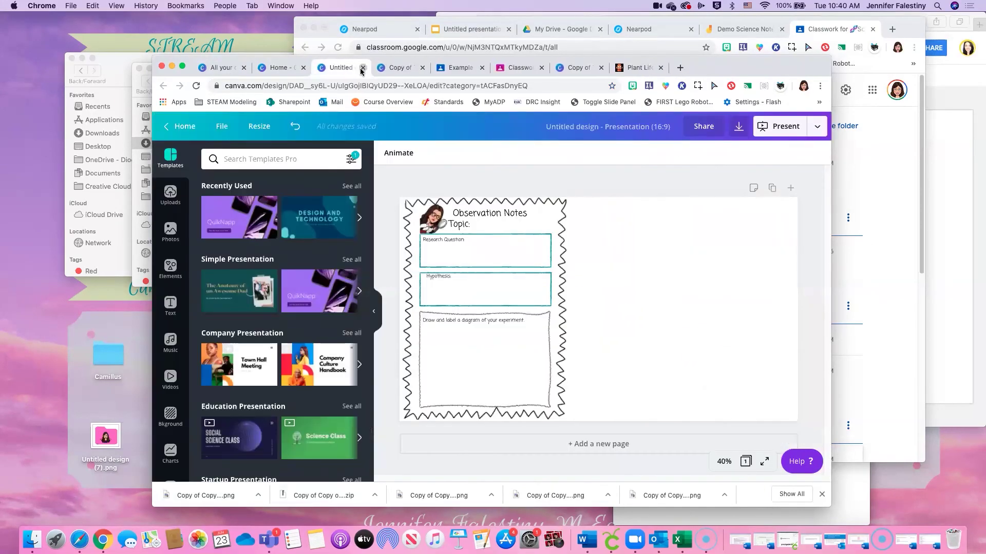
click(361, 68)
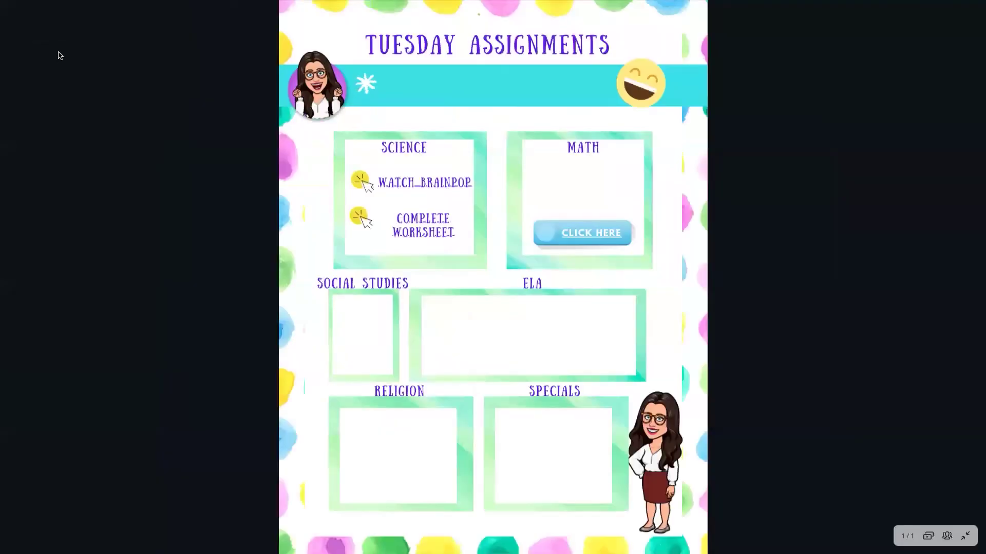
key(Escape)
click(475, 67)
click(424, 68)
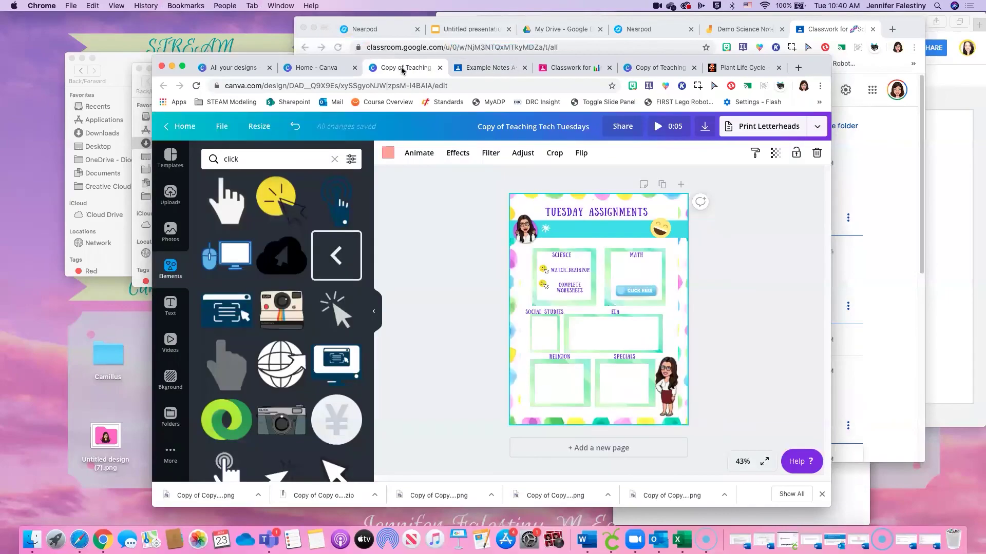
- Delete the CLICK HERE button from the Math box and paste a copy of the SCIENCE label in the Science box
click(650, 291)
key(Delete)
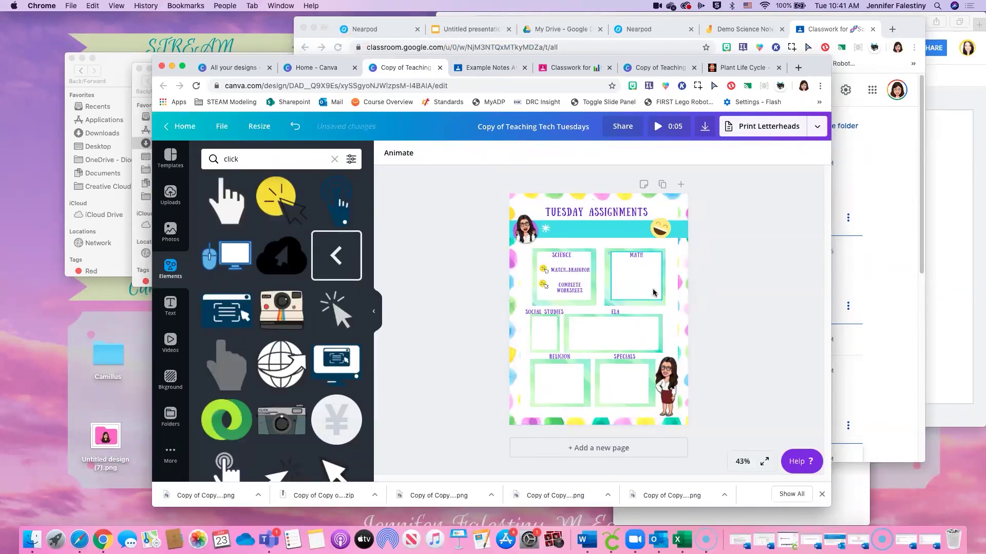
click(568, 255)
key(super+v)
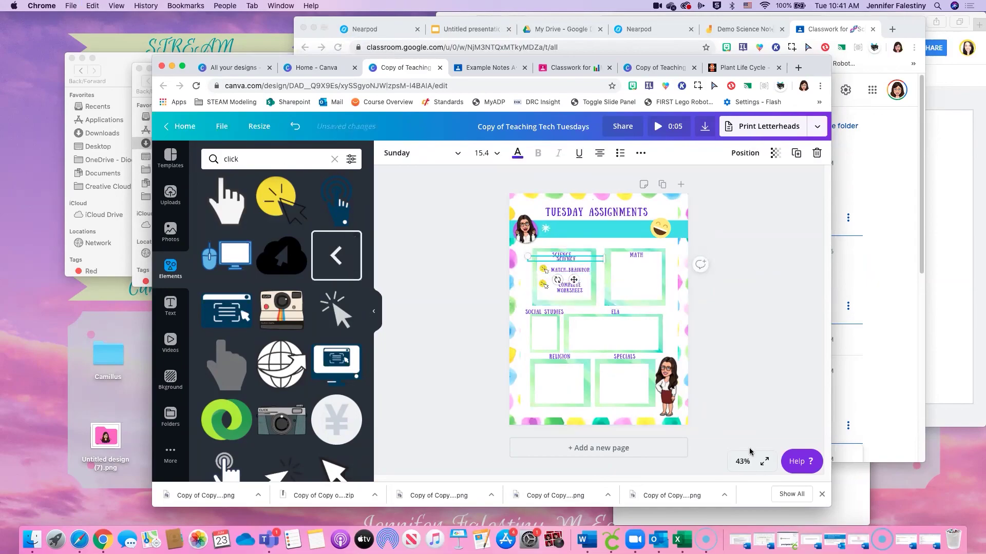
- Preview the Tuesday Assignments page full screen, return to editing and enlarge the browser window to fill the screen
click(764, 461)
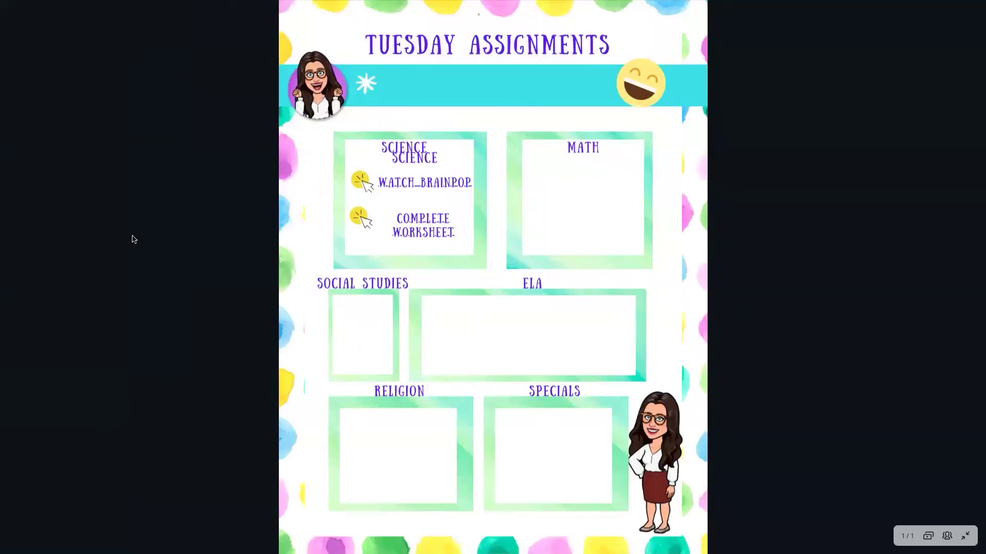
key(Escape)
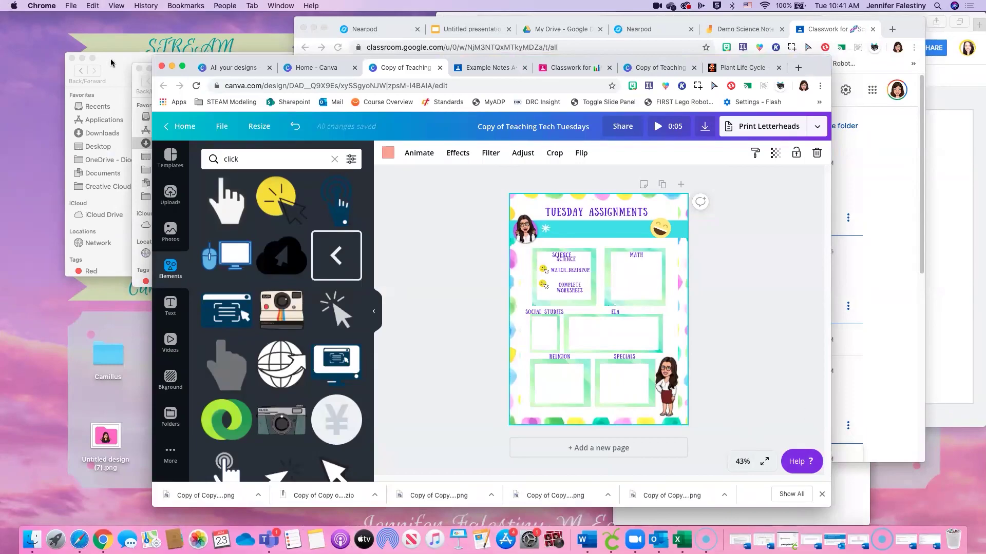
click(182, 67)
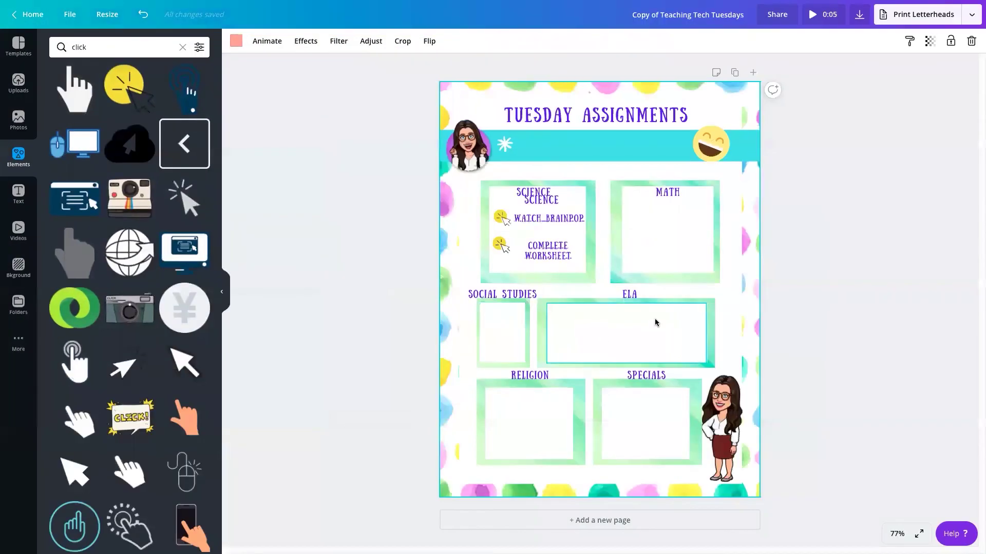
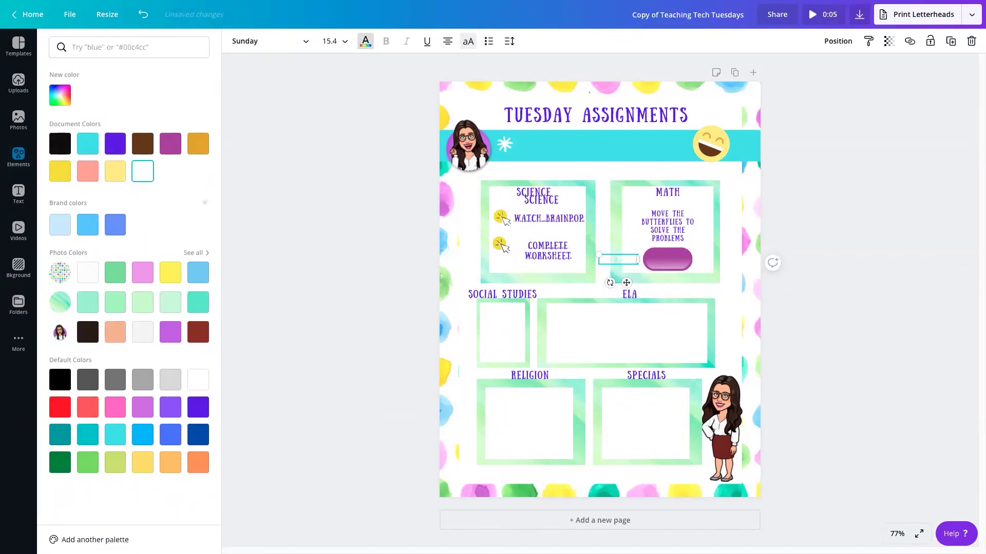
- Fit the white CLICK HERE text onto the purple button in the Math box and group the text with the button
drag(638, 260, 673, 282)
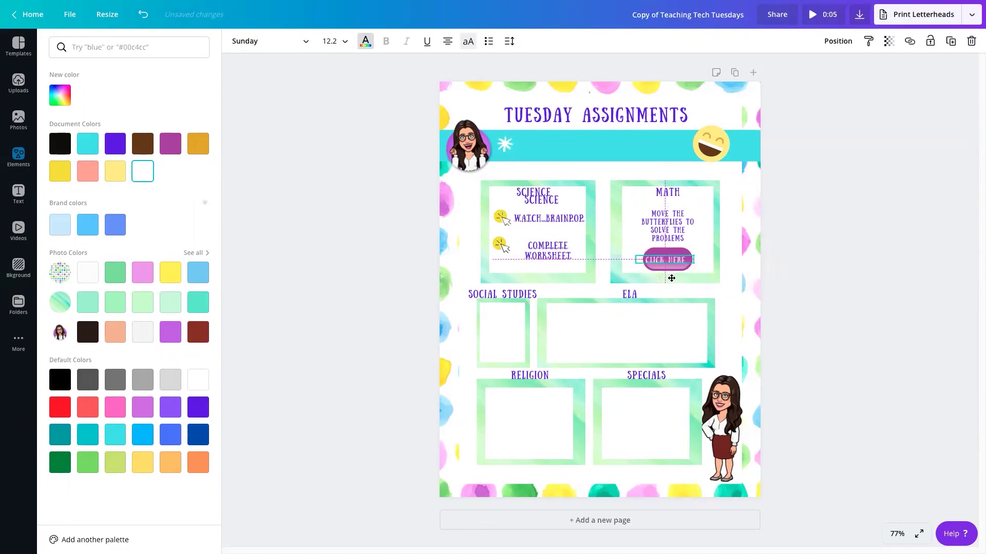
click(681, 255)
click(687, 267)
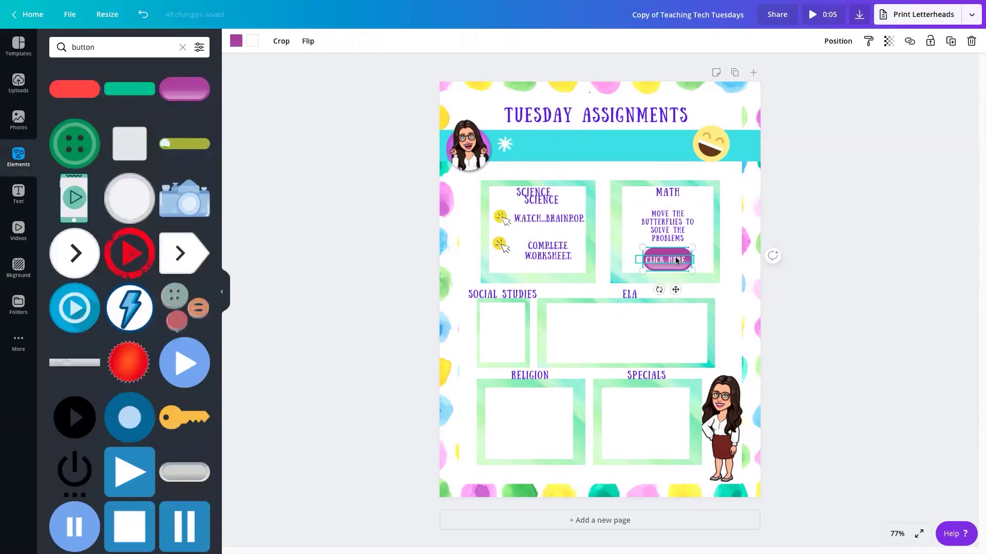
shift+click(667, 260)
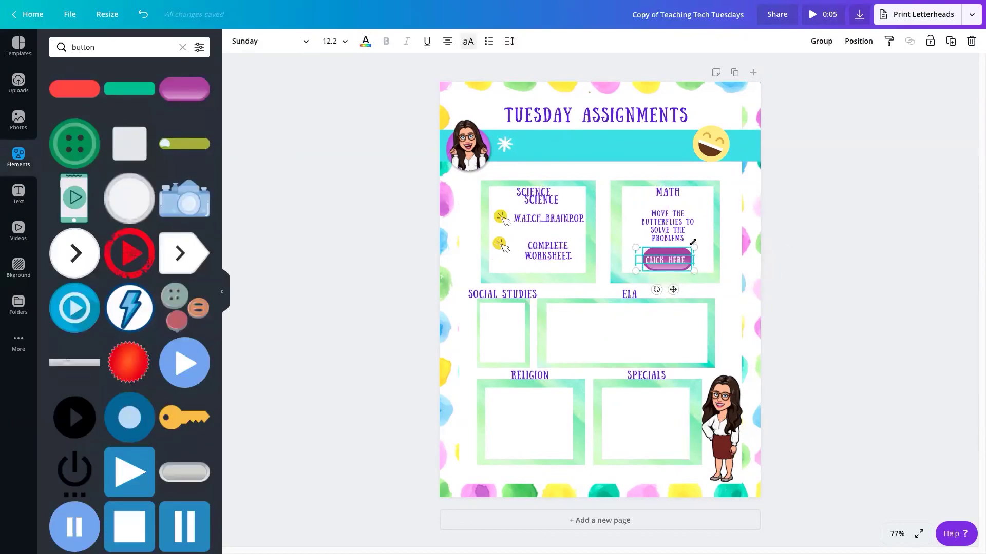
click(820, 41)
- Restore the browser window, switch to the Math class's classwork and move Butterfly Lesson under the Monday April 6 topic
key(ctrl+Up)
key(ctrl+Up)
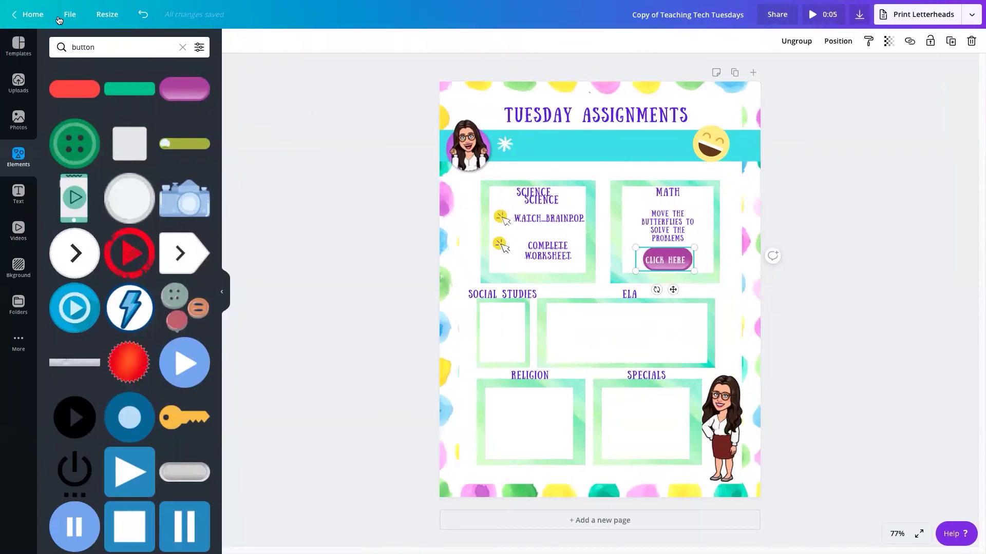
mouse_move(8, 6)
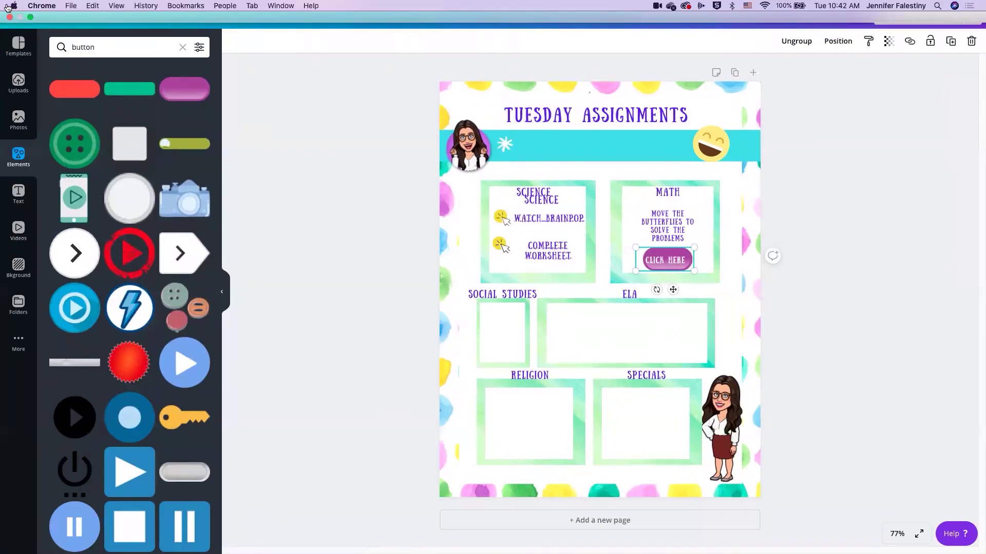
click(31, 20)
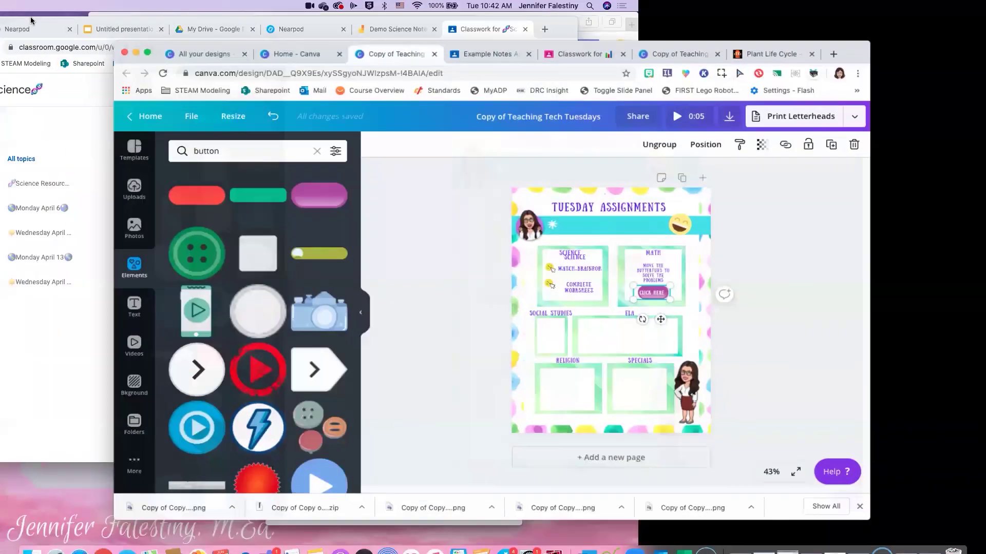
click(657, 67)
click(560, 68)
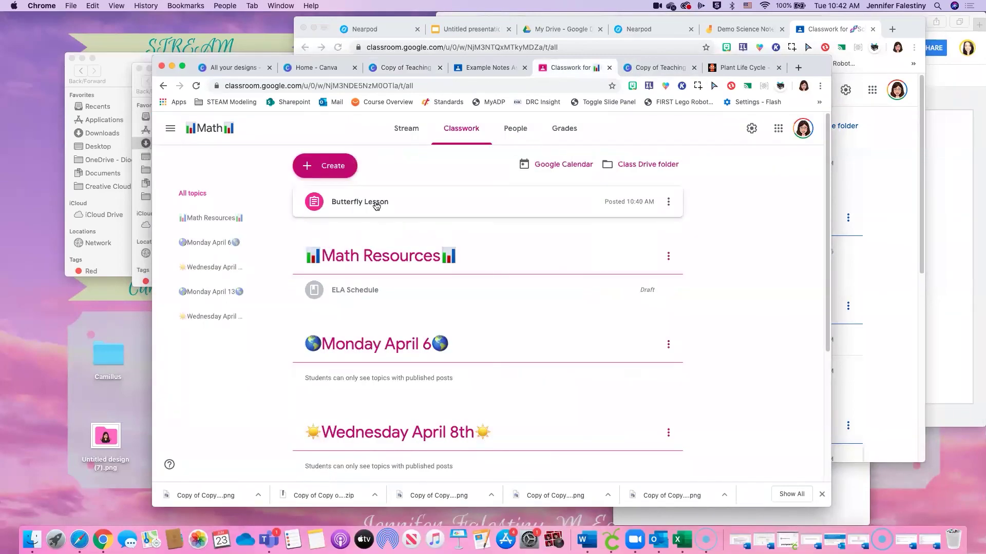
drag(354, 198, 394, 345)
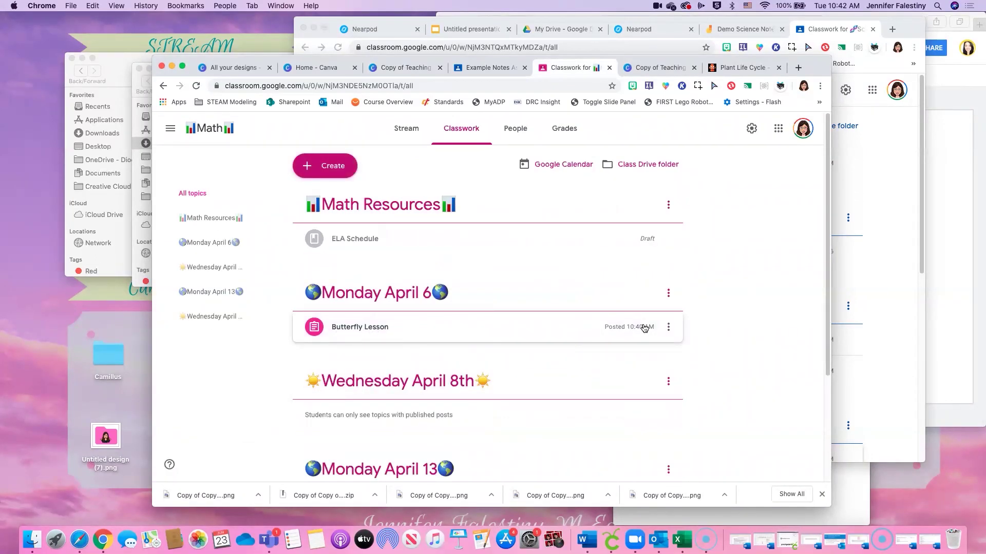
- Copy the link to the Butterfly Lesson assignment
click(670, 328)
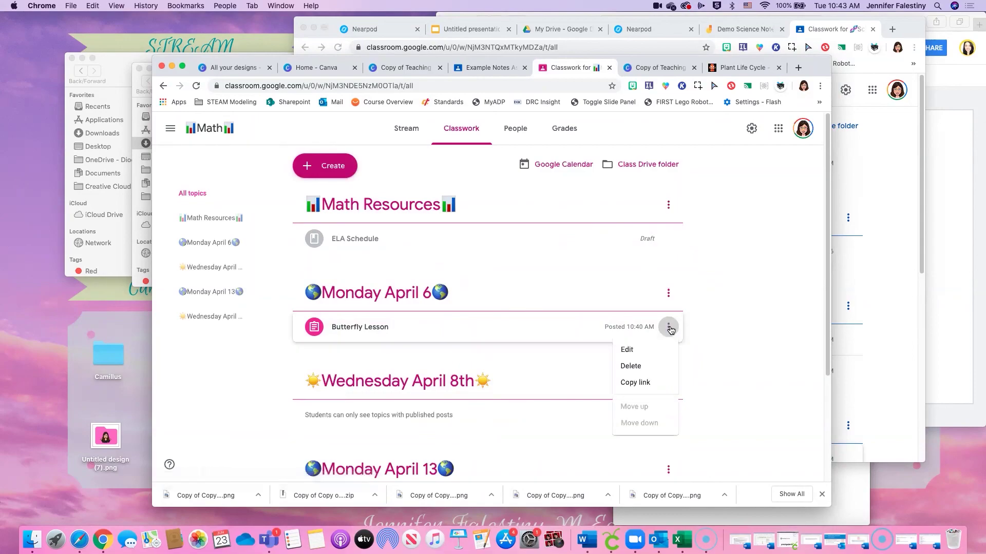
click(656, 383)
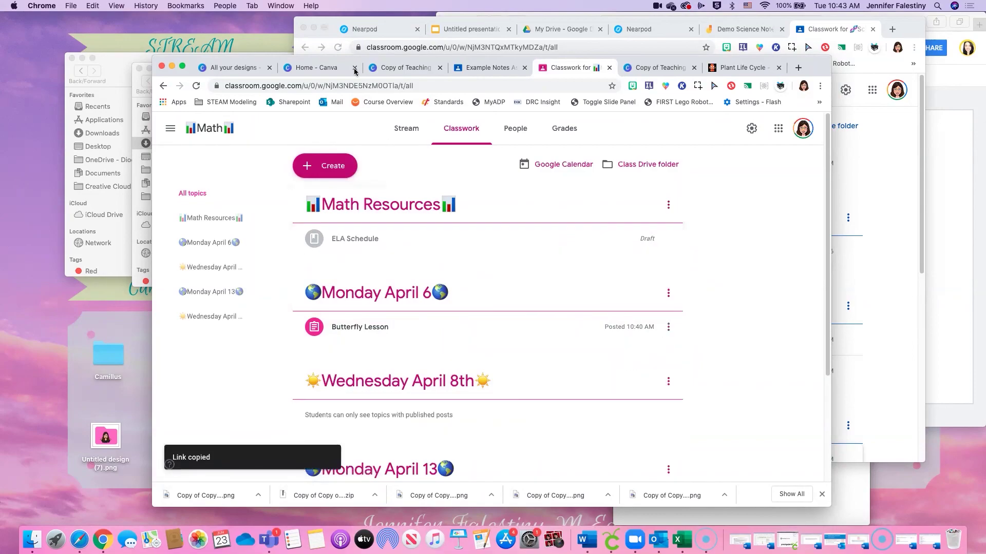
click(669, 327)
click(651, 381)
- Return to the Copy of Teaching Tech Tuesdays design and apply the copied assignment link to the grouped CLICK HERE button
click(315, 67)
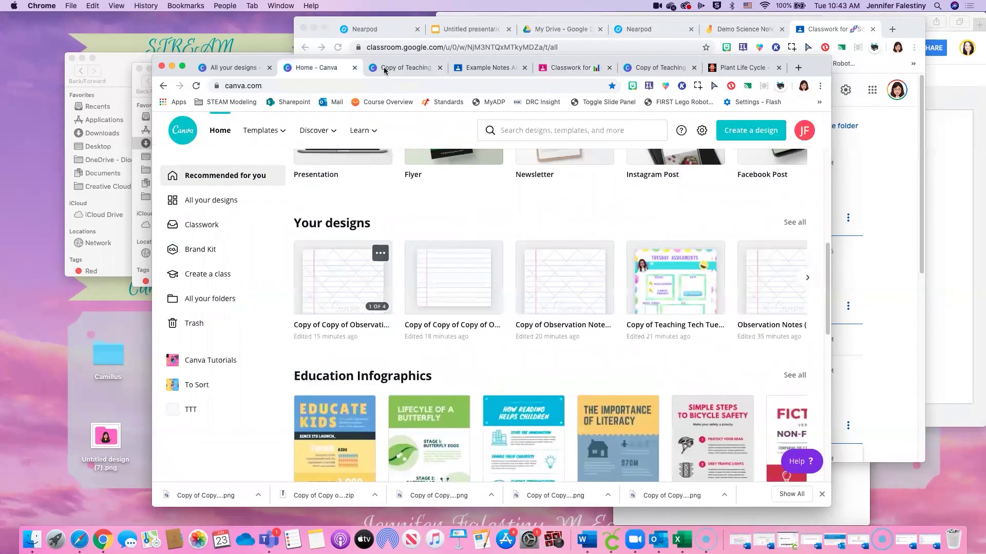
click(406, 68)
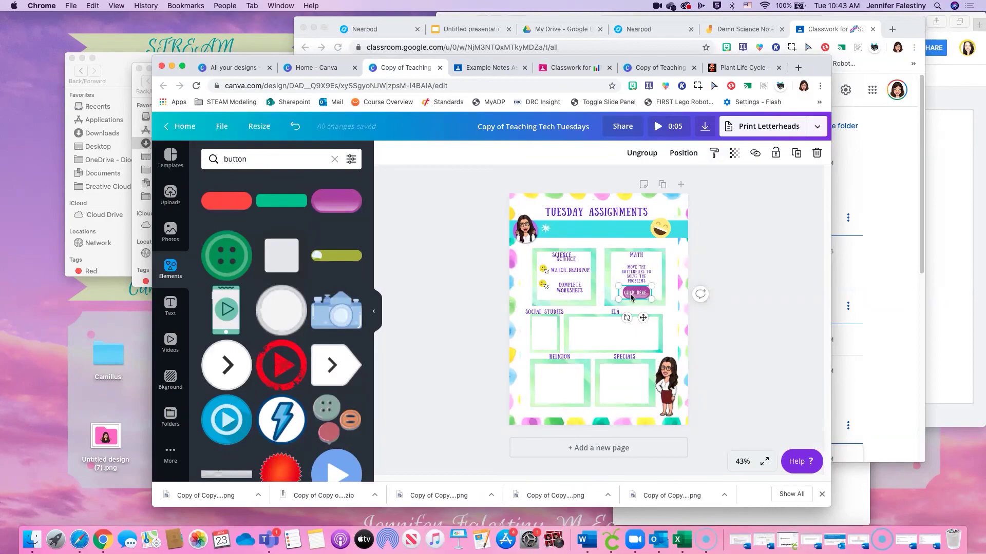
click(755, 154)
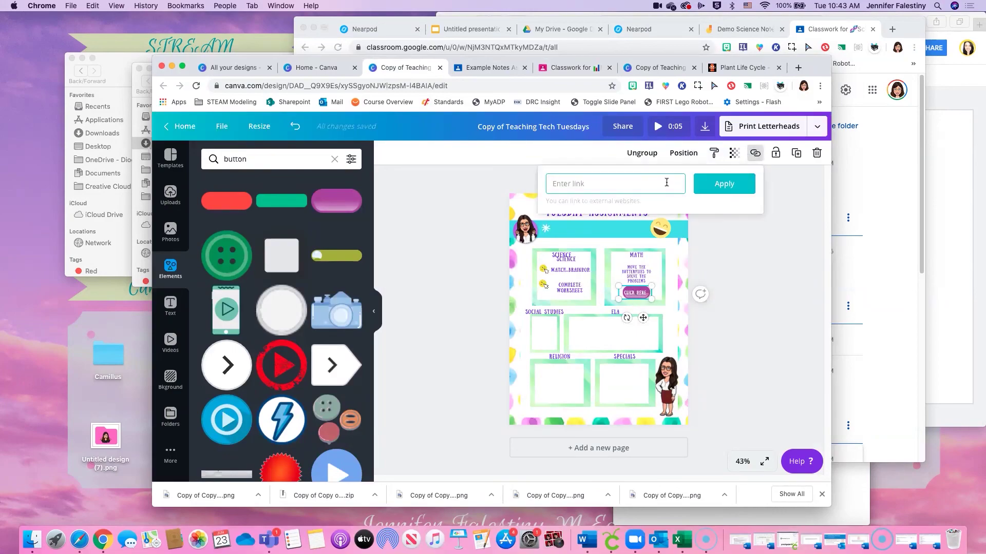
key(super+v)
click(704, 189)
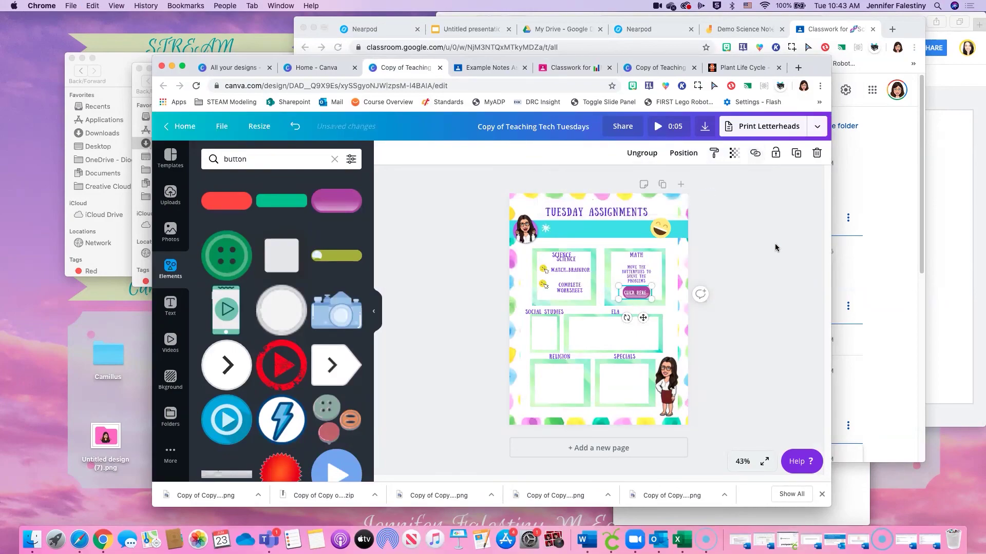
- Test the Math CLICK HERE link from the full-screen view, then return to the Tuesday Assignments page
click(764, 461)
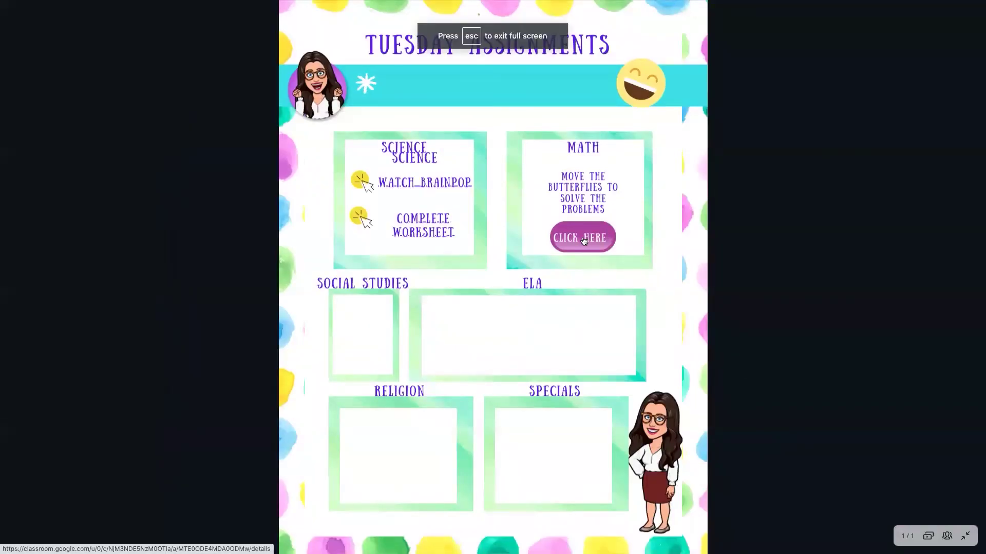
click(583, 241)
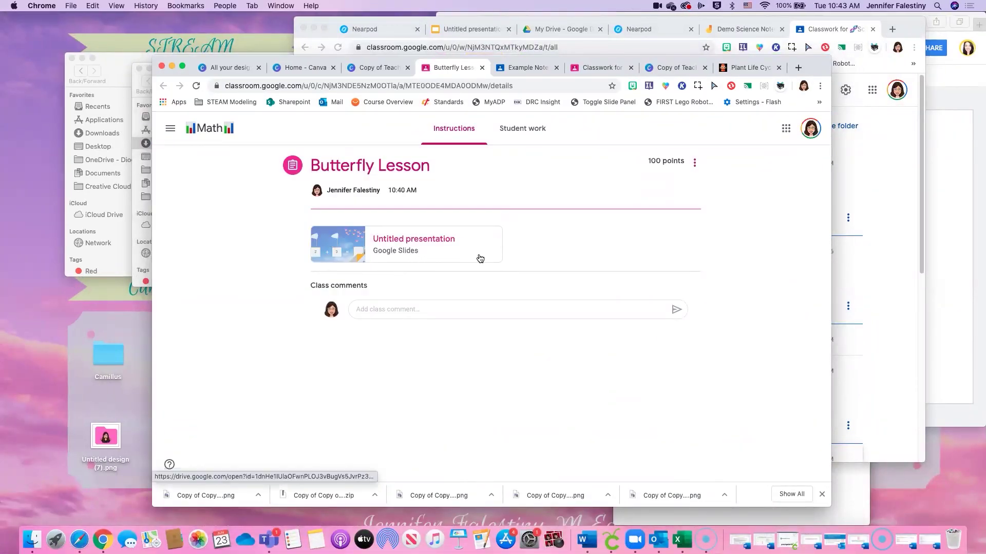
click(376, 67)
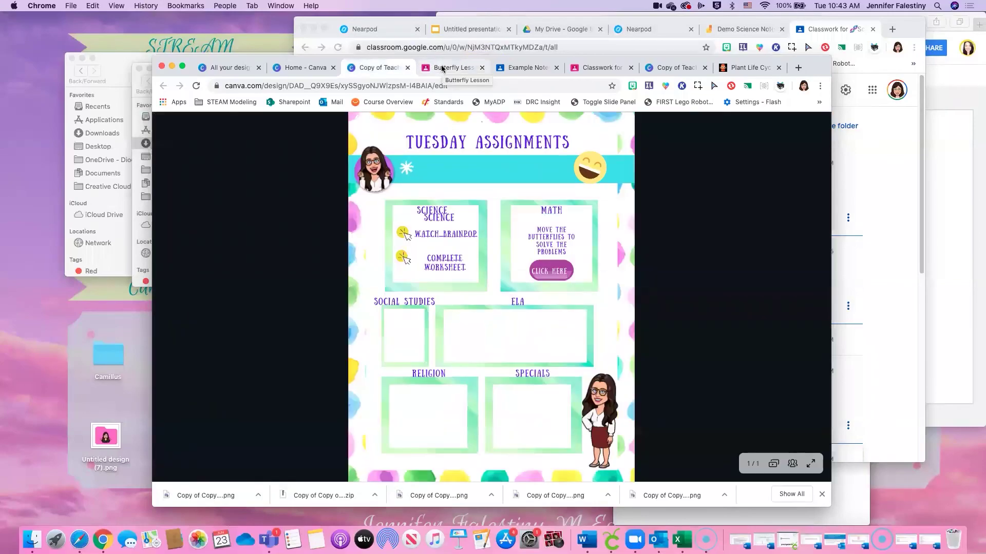
- Bring the other browser window forward, switch to Nearpod and look through the lessons in My Library
click(302, 67)
click(215, 66)
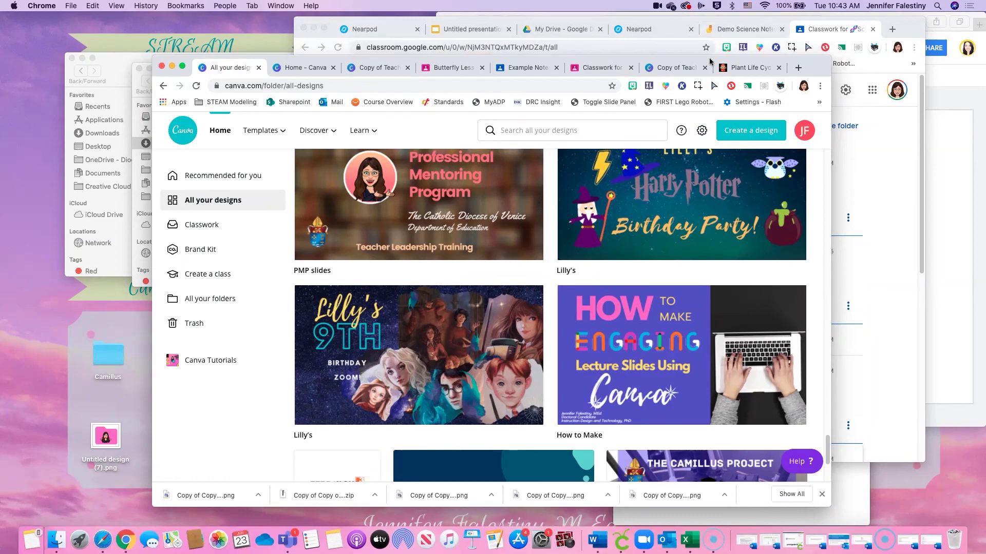
drag(817, 64, 819, 64)
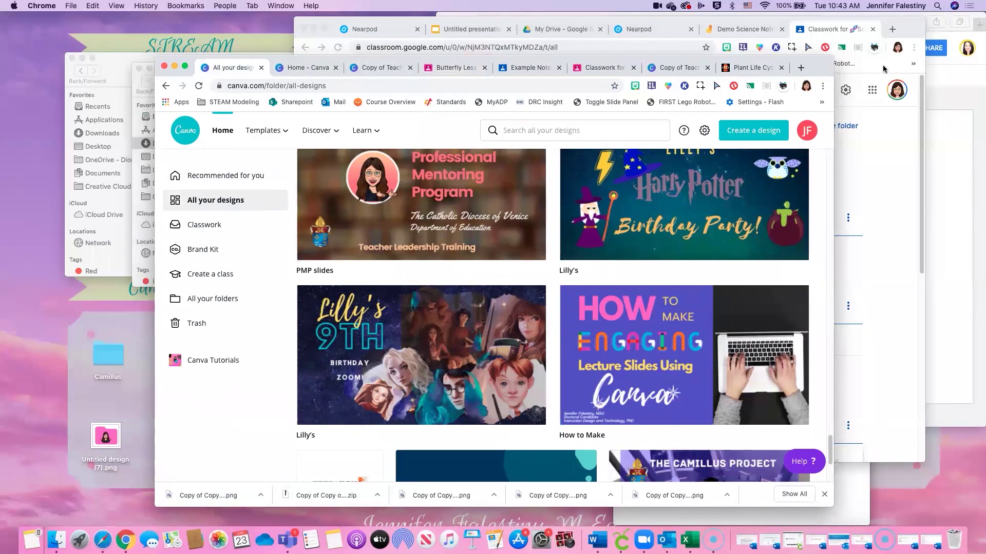
click(884, 66)
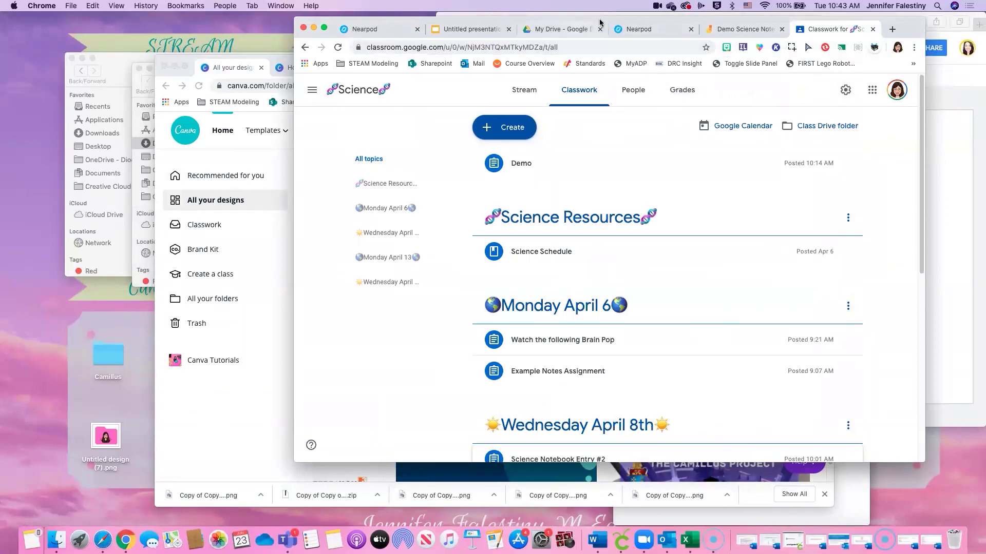
drag(642, 22, 537, 18)
click(246, 24)
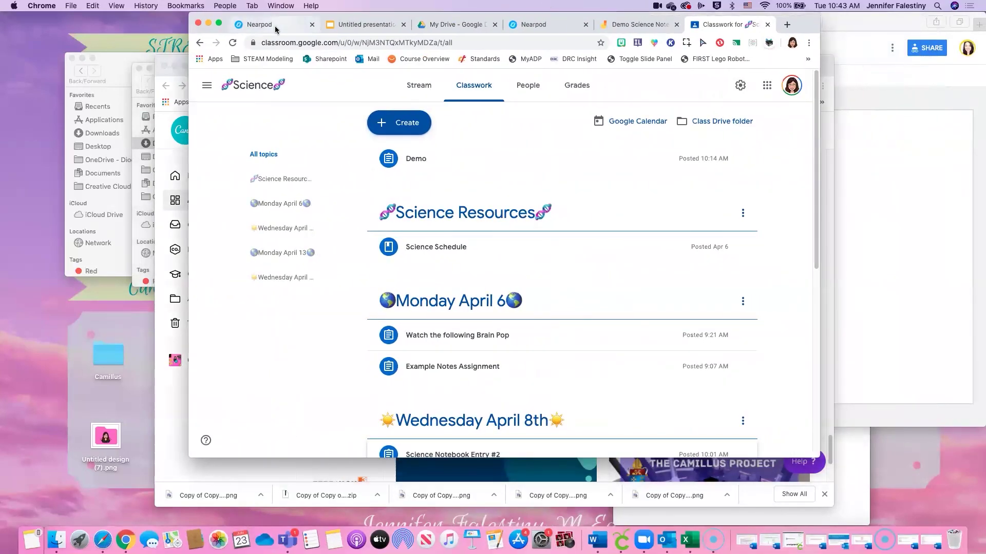
drag(360, 20, 346, 34)
mouse_move(683, 329)
scroll(698, 359, down, 3)
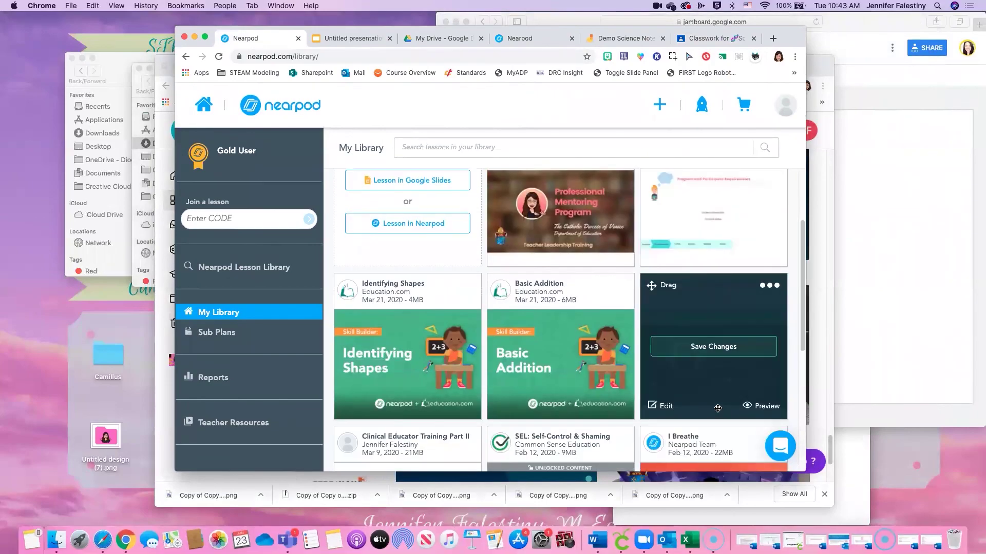
scroll(716, 404, up, 3)
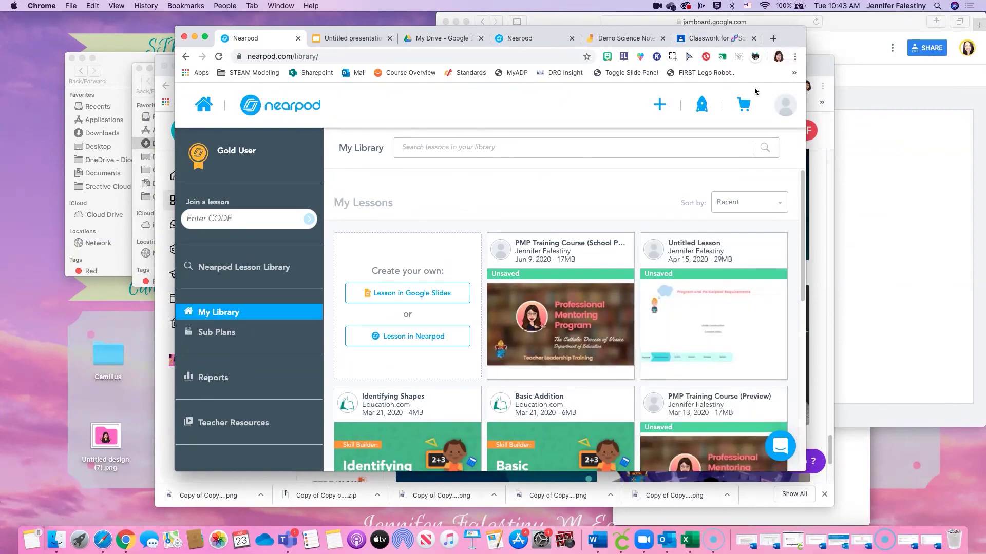
- Open the Diocese of Venice e-learning site, dov-e-learn.weebly.com, in a new tab and show its page navigation
click(772, 41)
text(e-l)
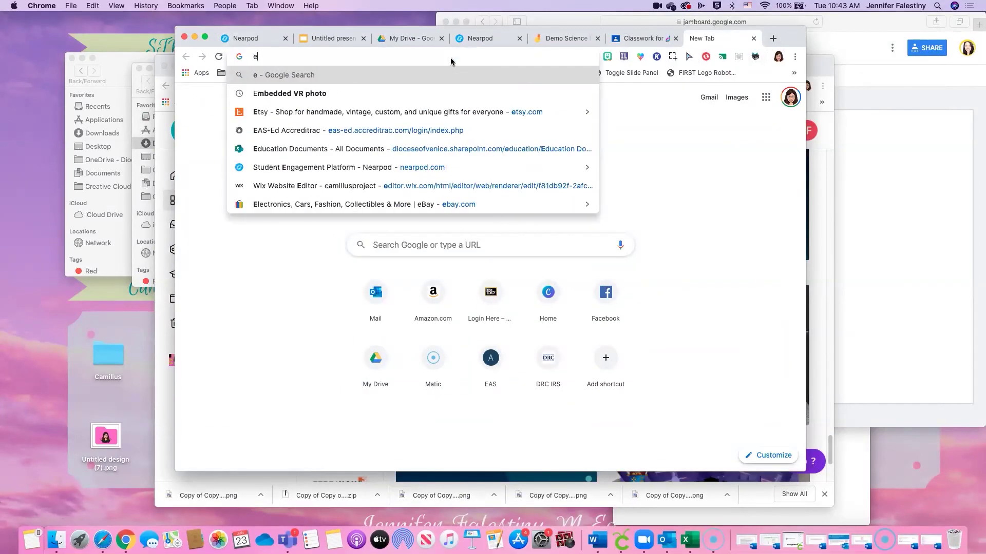
click(311, 173)
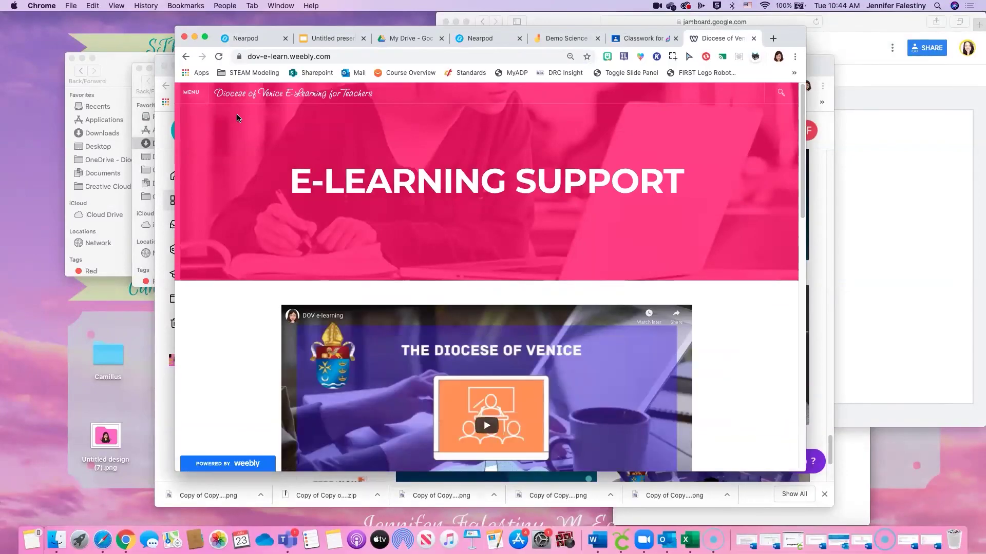
click(196, 98)
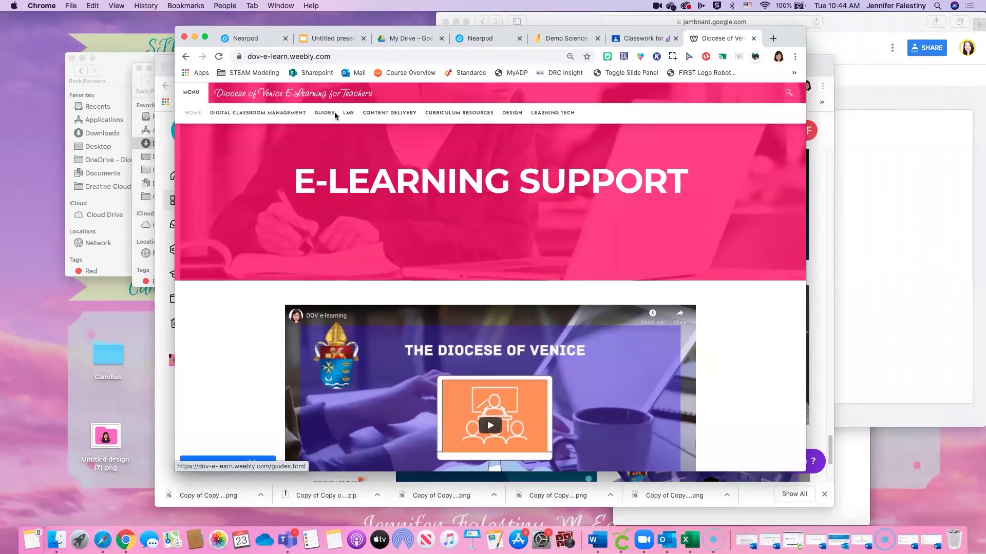
- Look through the Content Delivery page of the e-learning site and open its Design page
click(402, 118)
scroll(577, 250, down, 2)
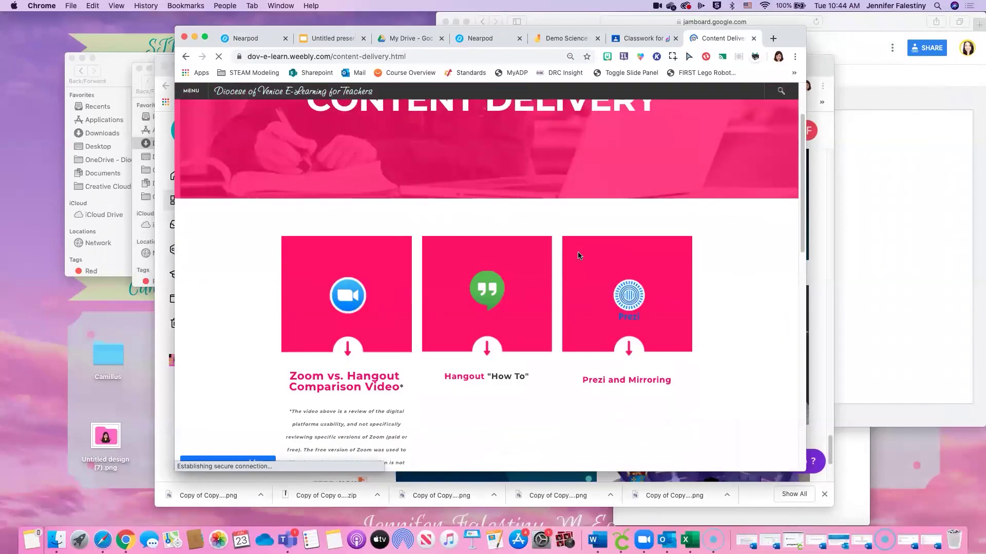
scroll(577, 255, down, 5)
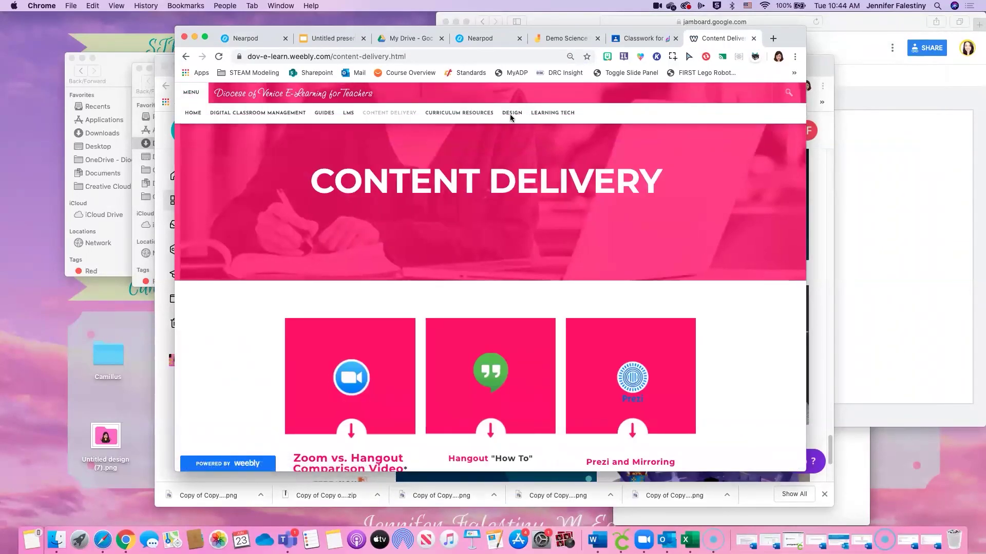
click(511, 113)
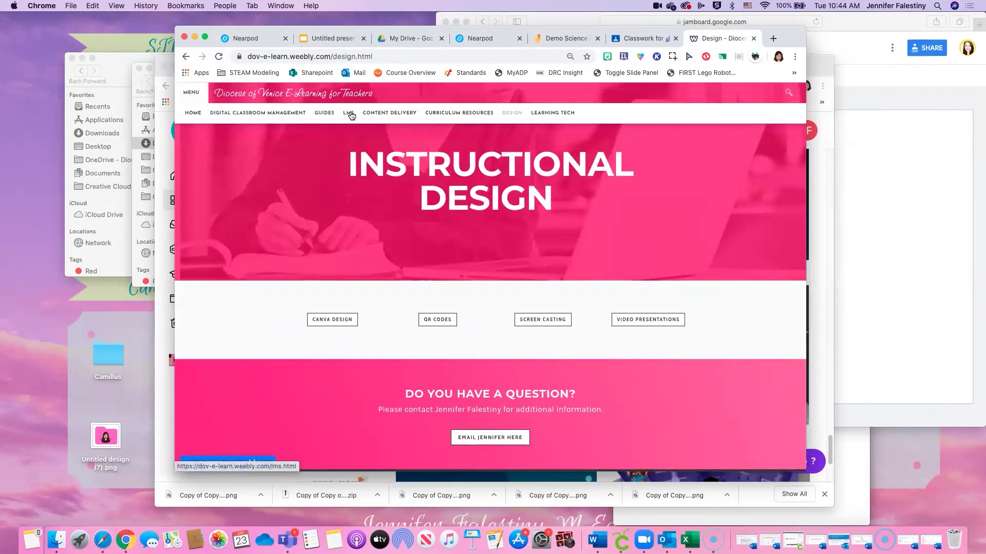
- Look over the Google Classroom, Canvas and weekly check-in resources on the site's LMS page
scroll(408, 287, down, 3)
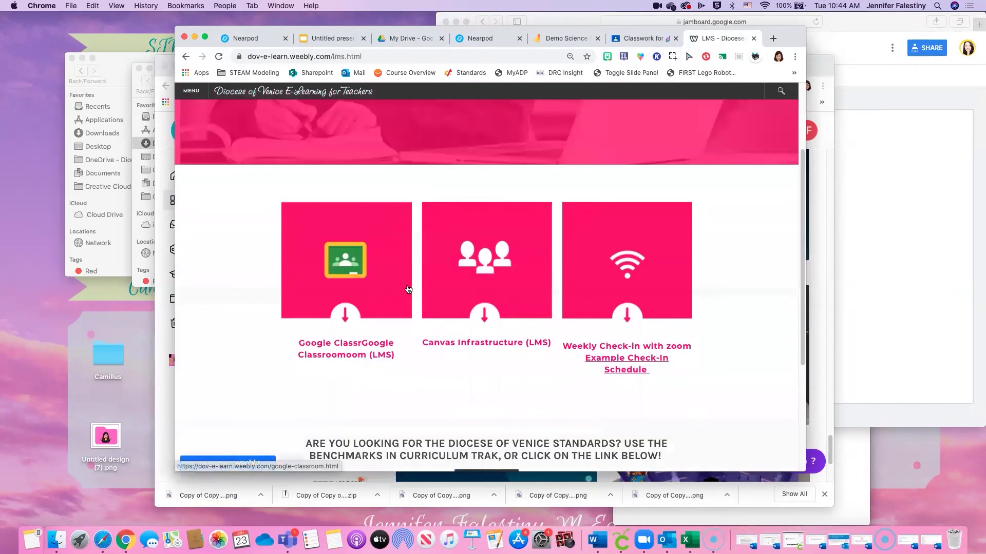
scroll(408, 287, down, 3)
scroll(363, 150, up, 6)
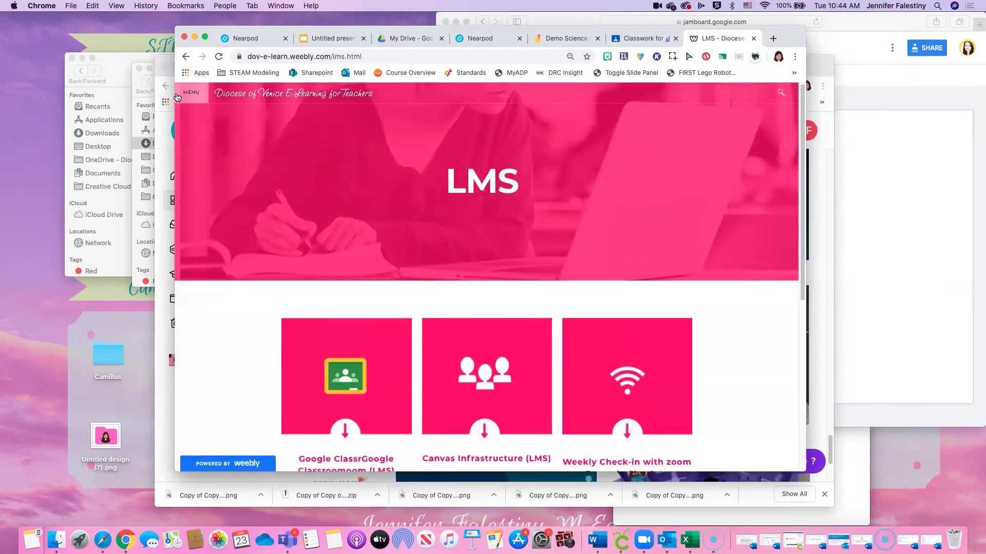
- Open the Digital Classroom Management page and look through its templates and tutorials
mouse_move(320, 103)
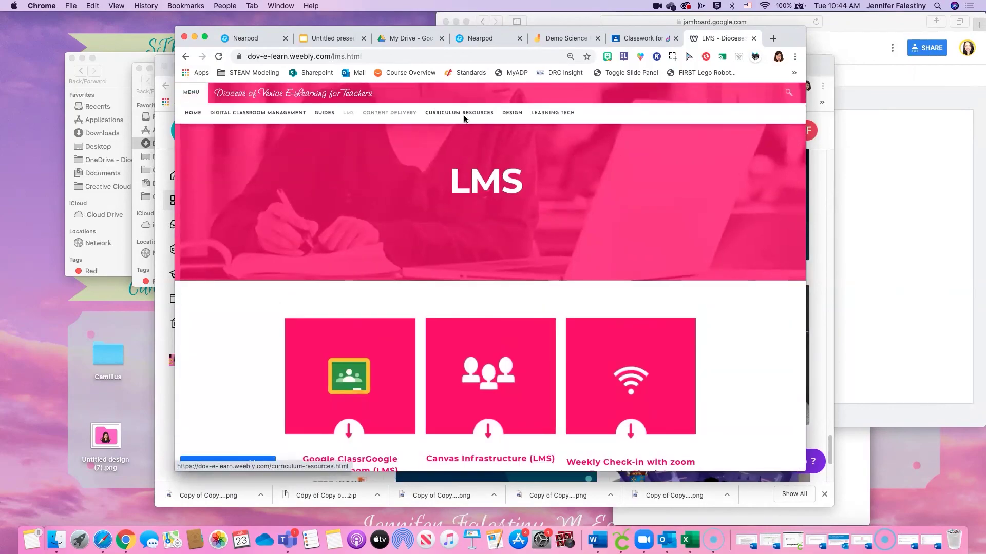
click(273, 114)
scroll(417, 323, down, 15)
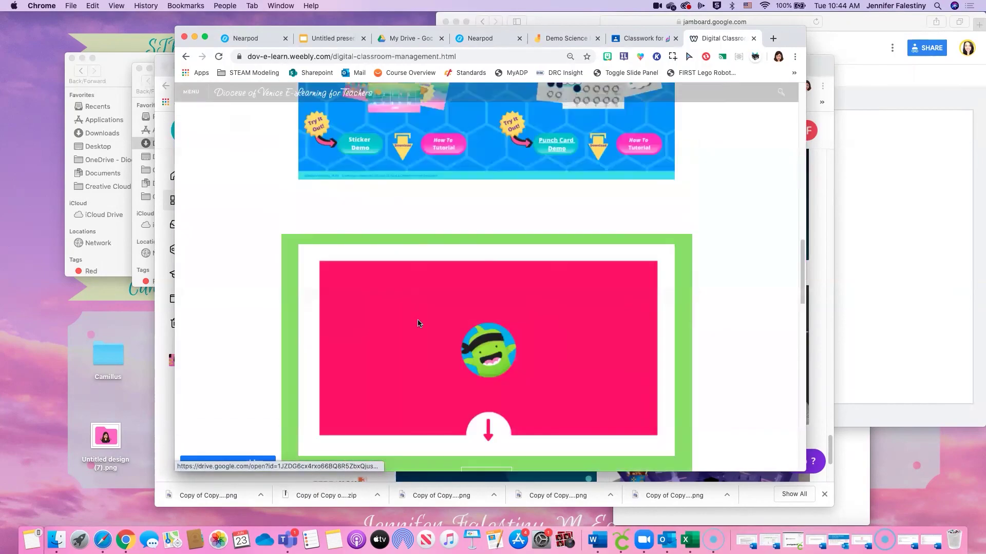
scroll(417, 322, up, 15)
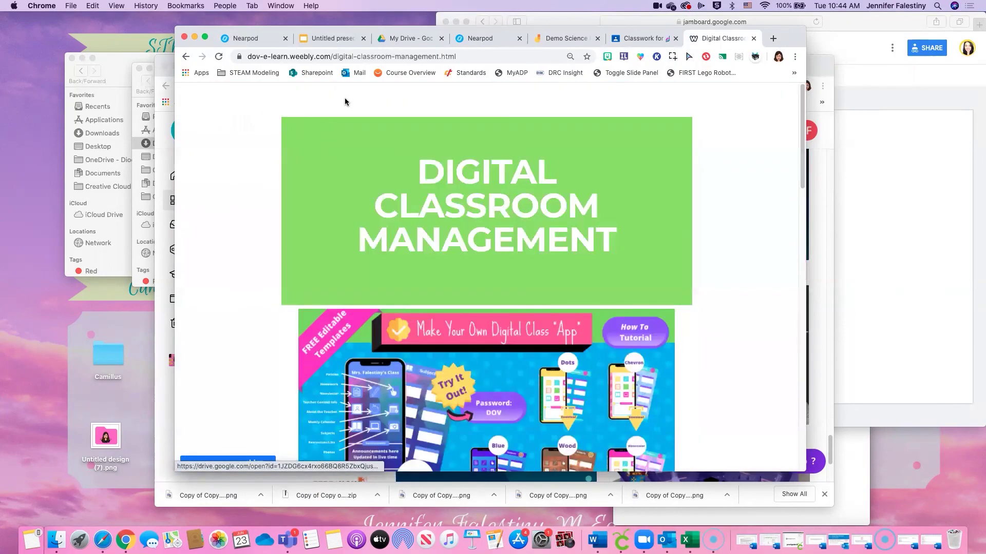
- Open the Curriculum Resources page and look through the resources it offers
click(202, 93)
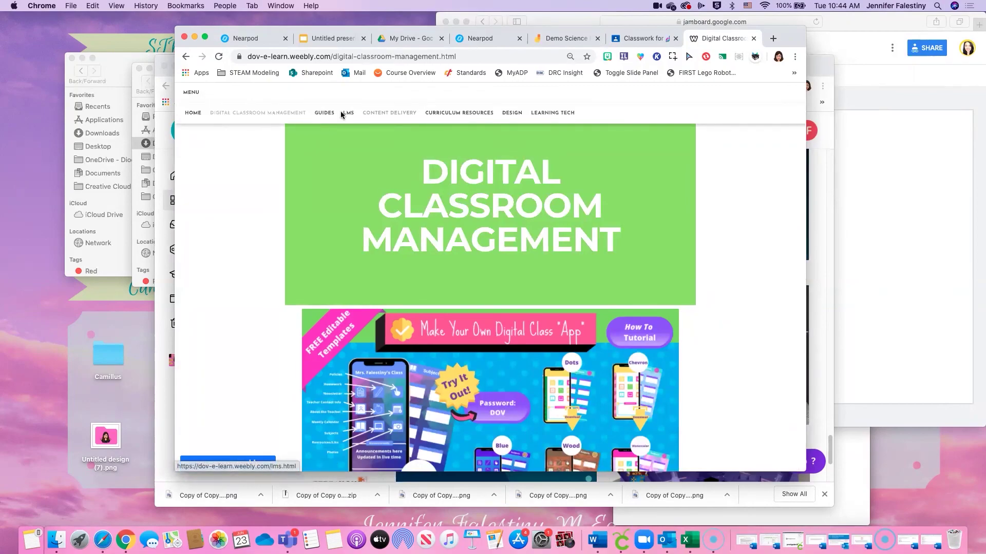
click(480, 114)
scroll(488, 359, down, 8)
scroll(488, 410, up, 6)
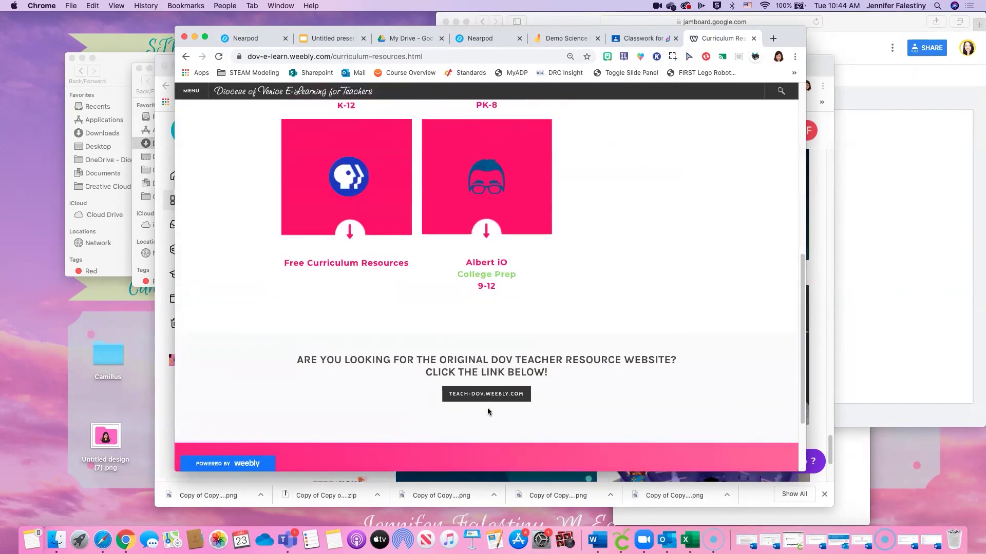
scroll(488, 411, up, 4)
- Search the e-learning site for "nearpod" and open the Learning Tech result
click(781, 93)
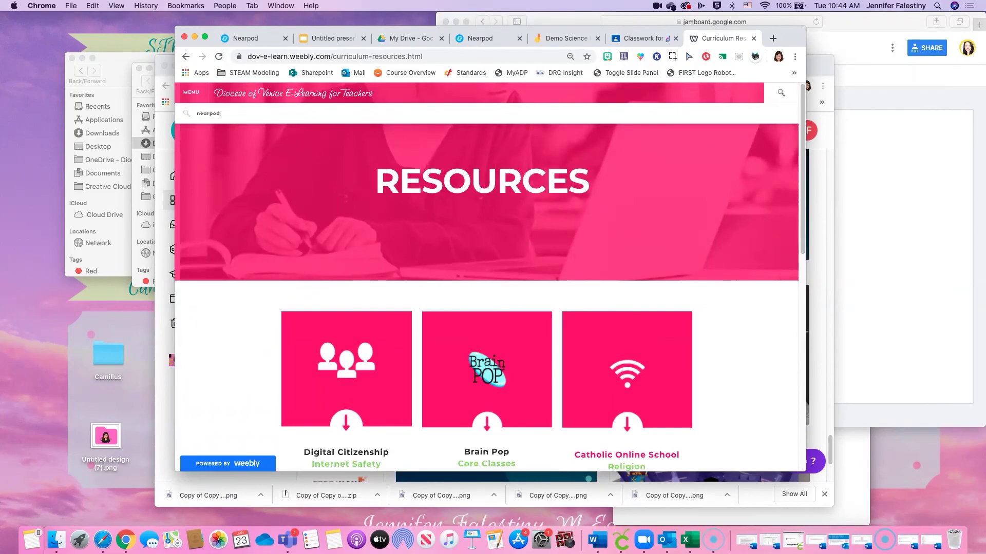
key(Return)
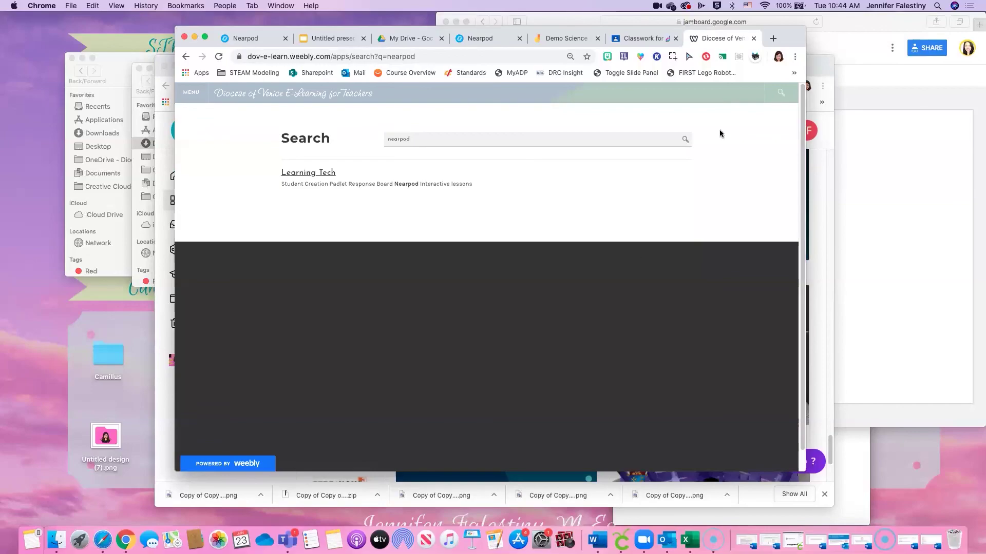
click(318, 173)
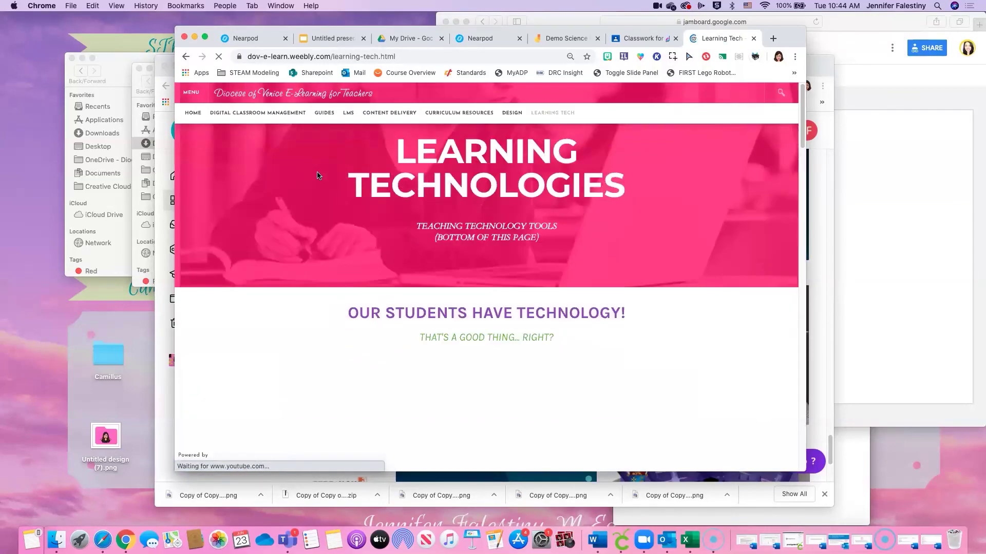
- Find Nearpod among the Teaching & Learning Technologies, open its link and close the new Nearpod tab
scroll(575, 346, down, 10)
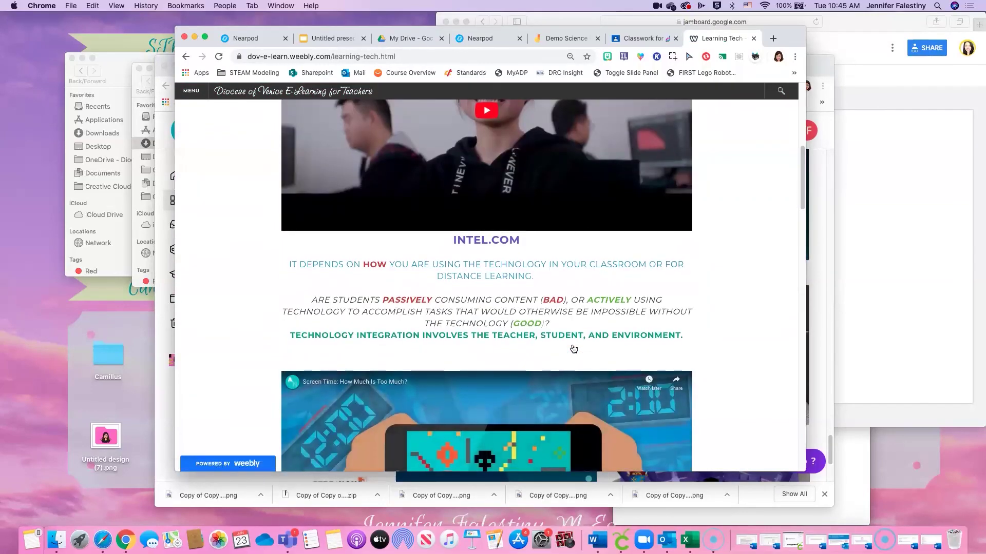
scroll(573, 350, down, 10)
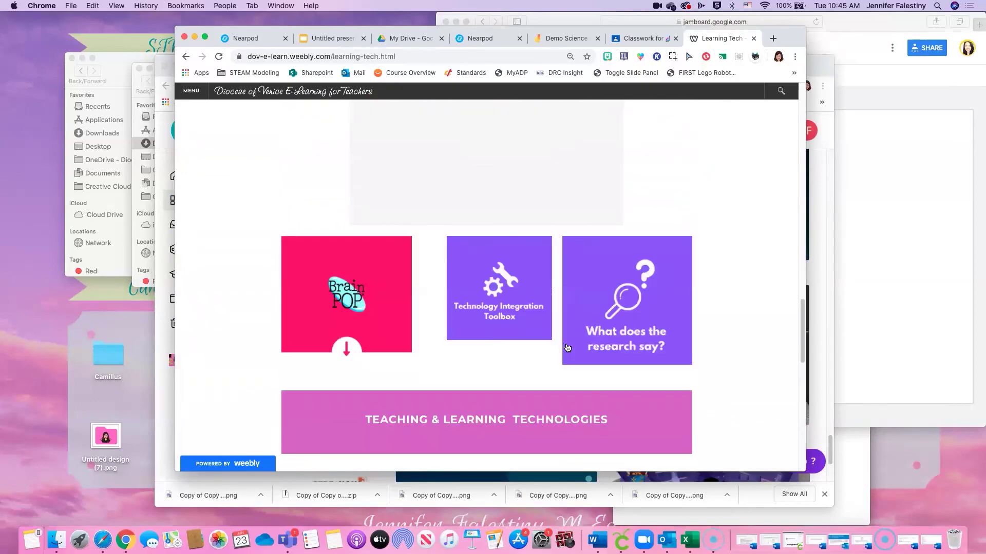
scroll(346, 327, down, 5)
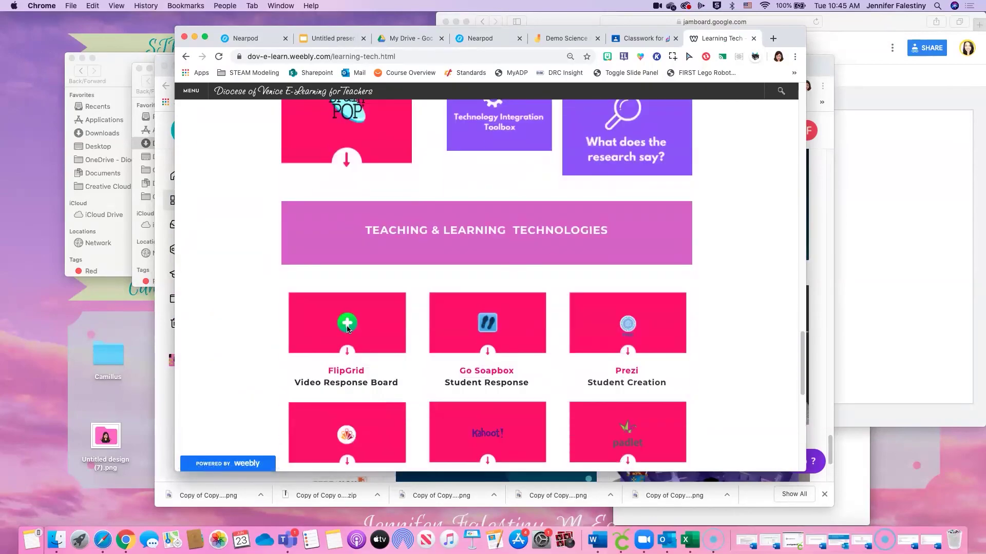
scroll(346, 329, down, 10)
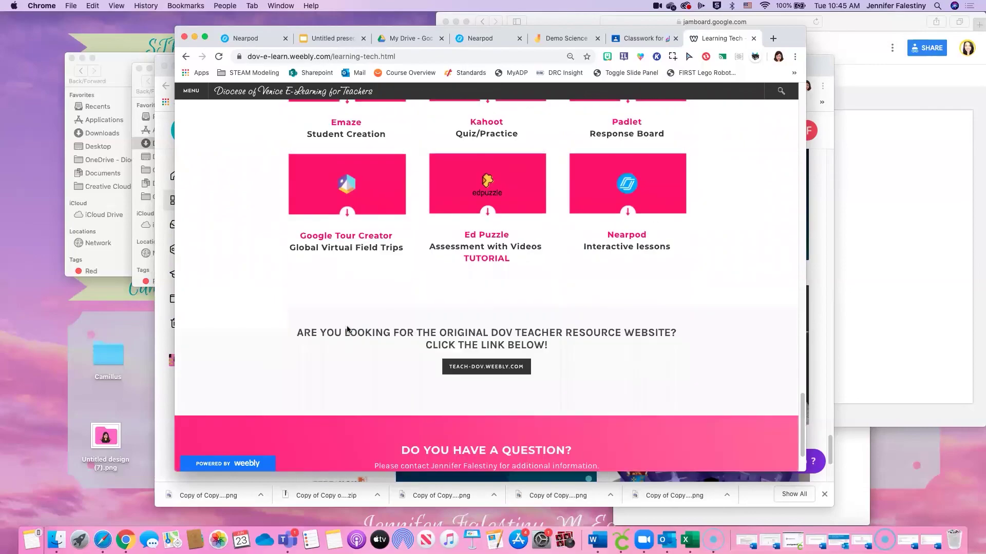
click(629, 236)
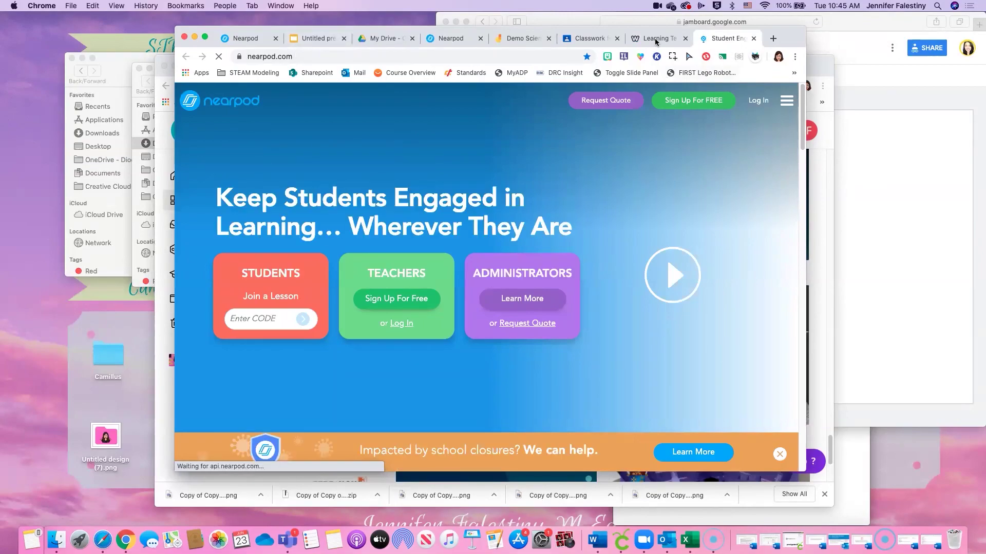
click(753, 38)
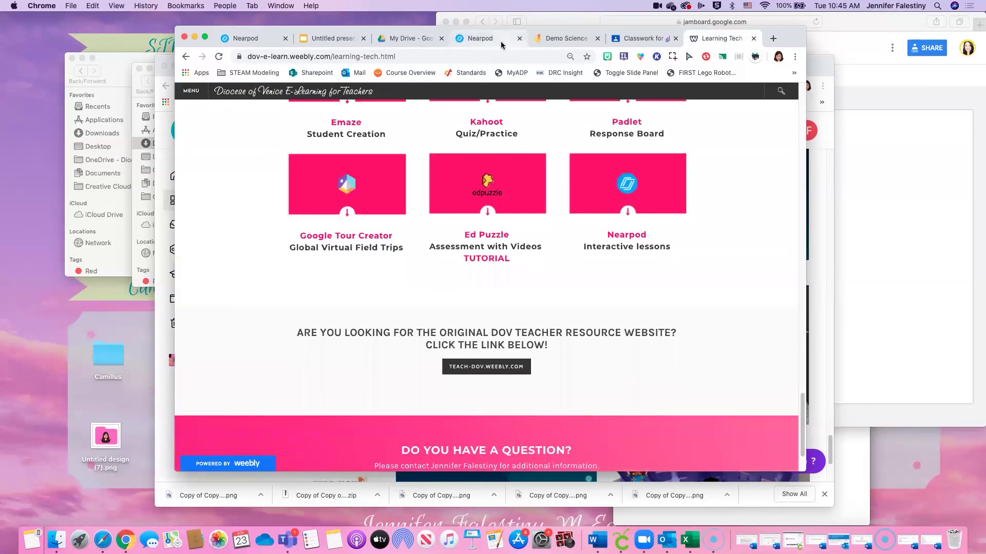
- Return to My Library in Nearpod and enlarge the browser window to show more lessons
click(468, 40)
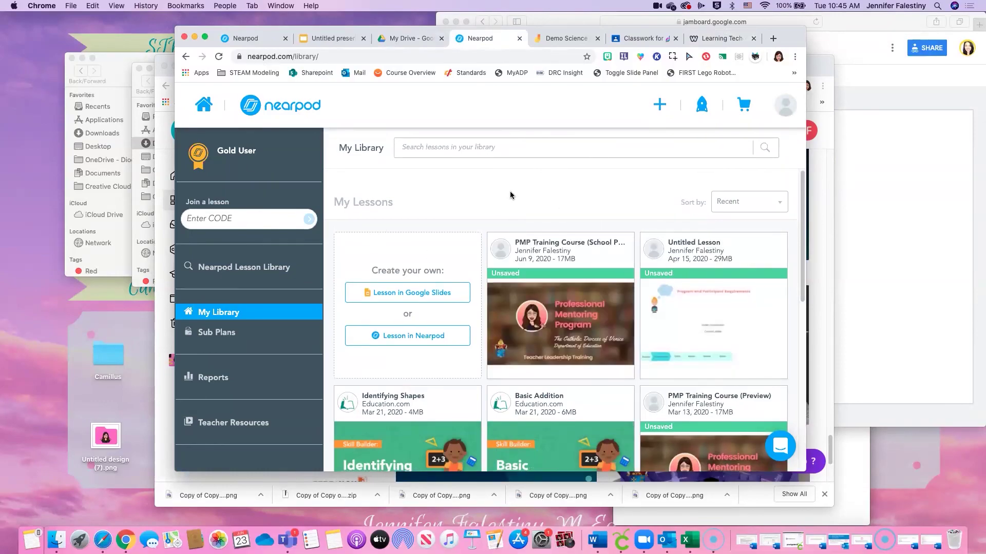
scroll(486, 214, down, 1)
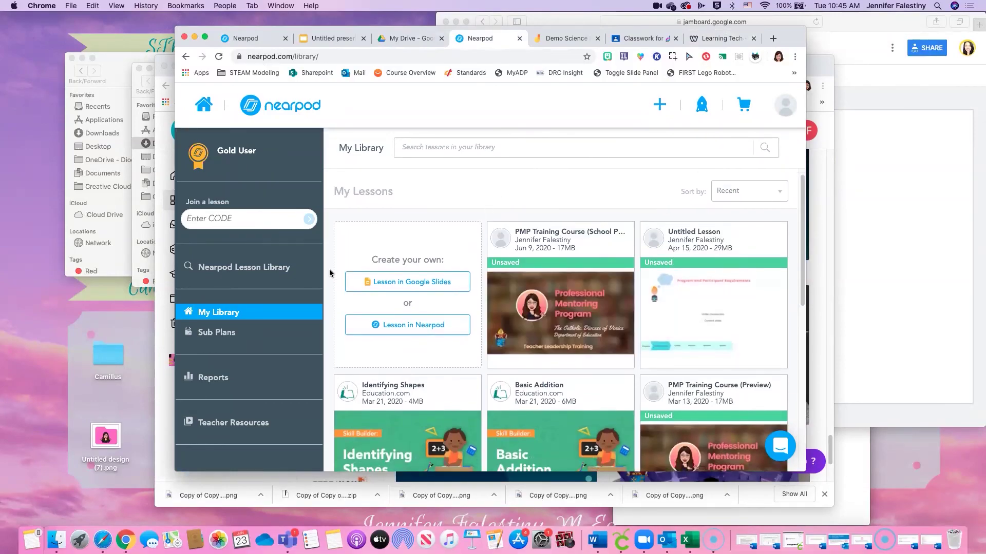
drag(174, 96, 81, 91)
drag(304, 33, 301, 19)
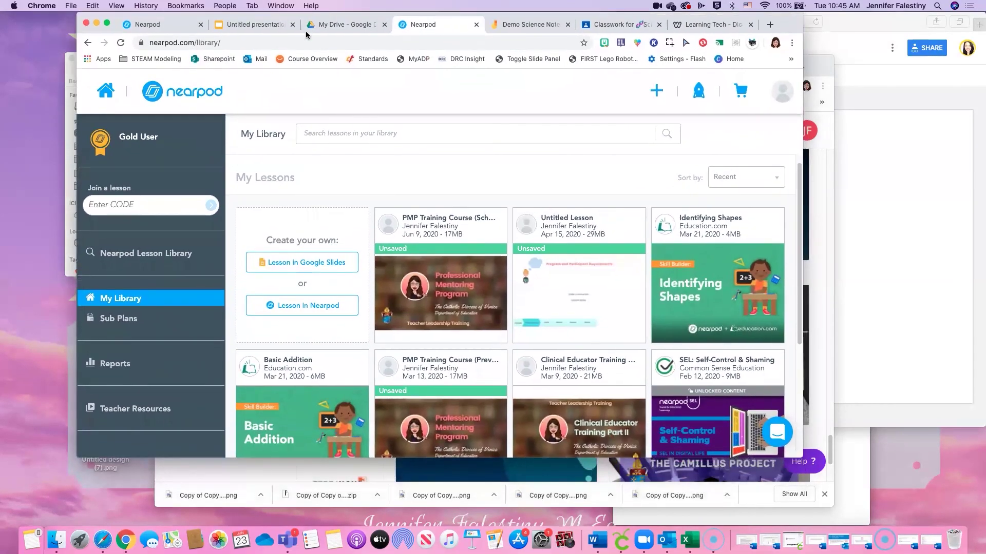
drag(805, 453, 911, 490)
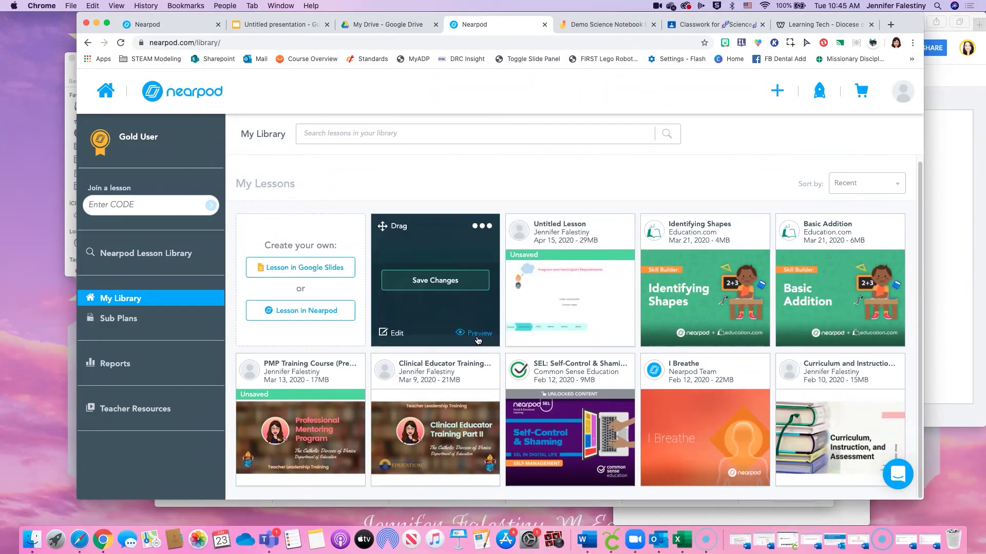
- Preview the PMP Training Course lesson dated Jun 9, 2020 and show its concept map on slide 3
drag(477, 341, 329, 372)
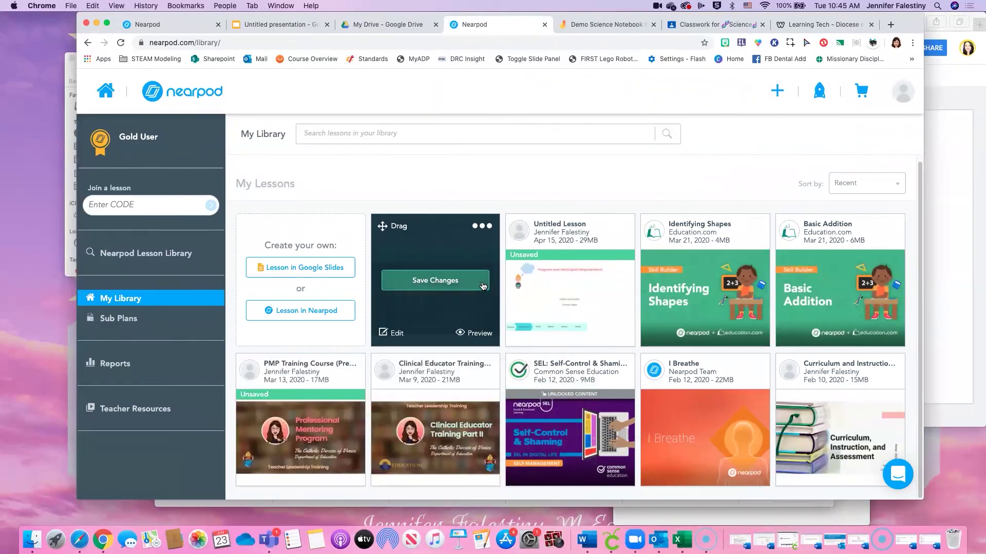
click(477, 328)
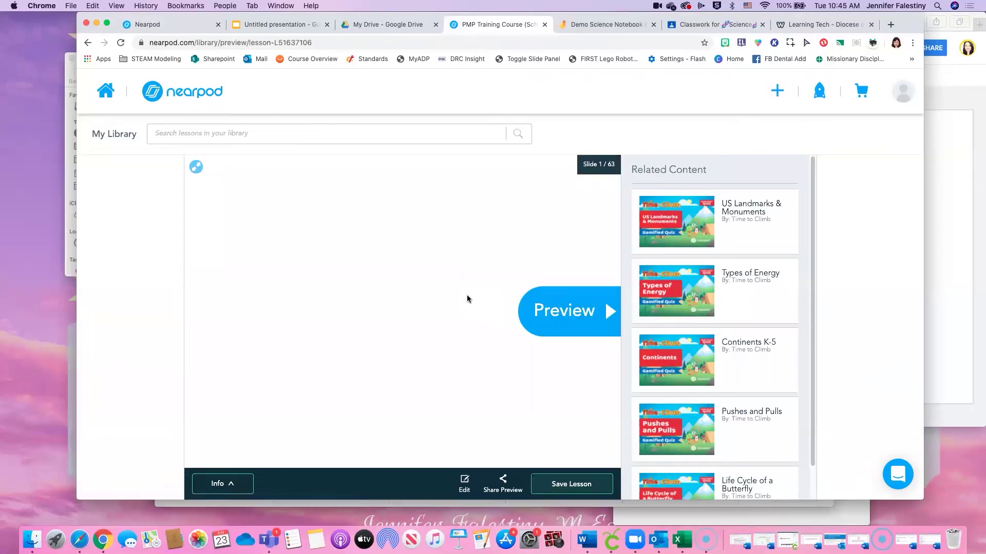
click(588, 314)
click(602, 313)
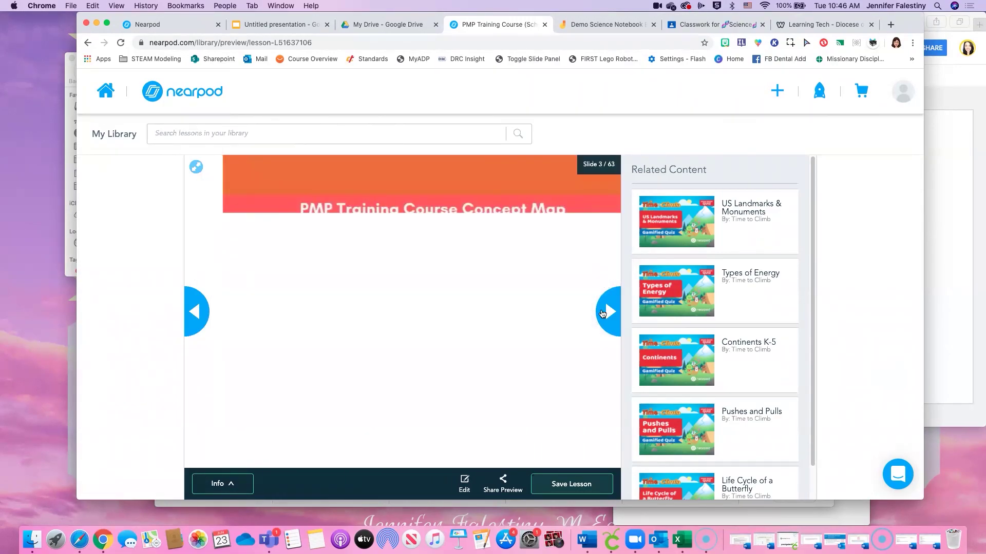
click(602, 313)
click(197, 311)
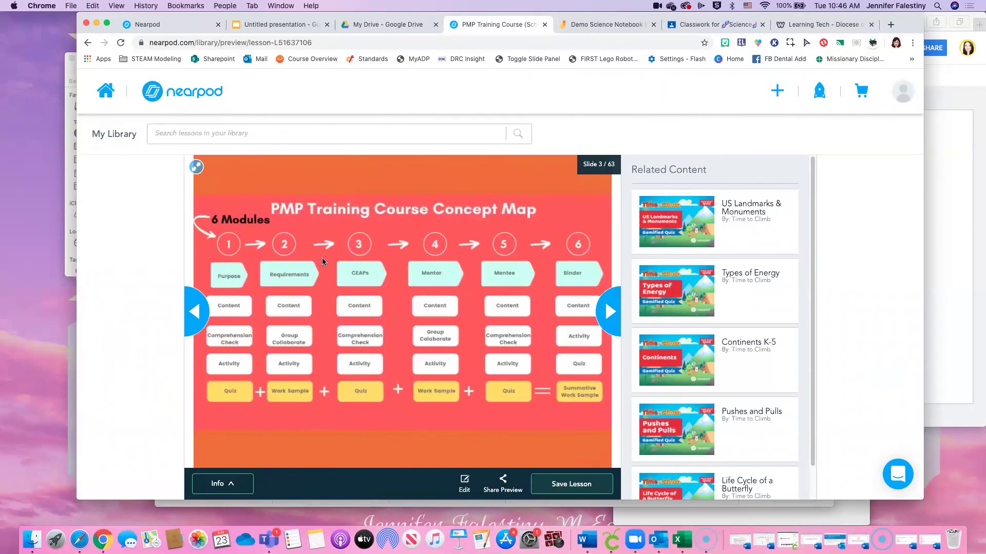
- Advance the lesson preview to the Online PMP Course Registration form on slide 8
click(609, 311)
click(608, 311)
click(607, 311)
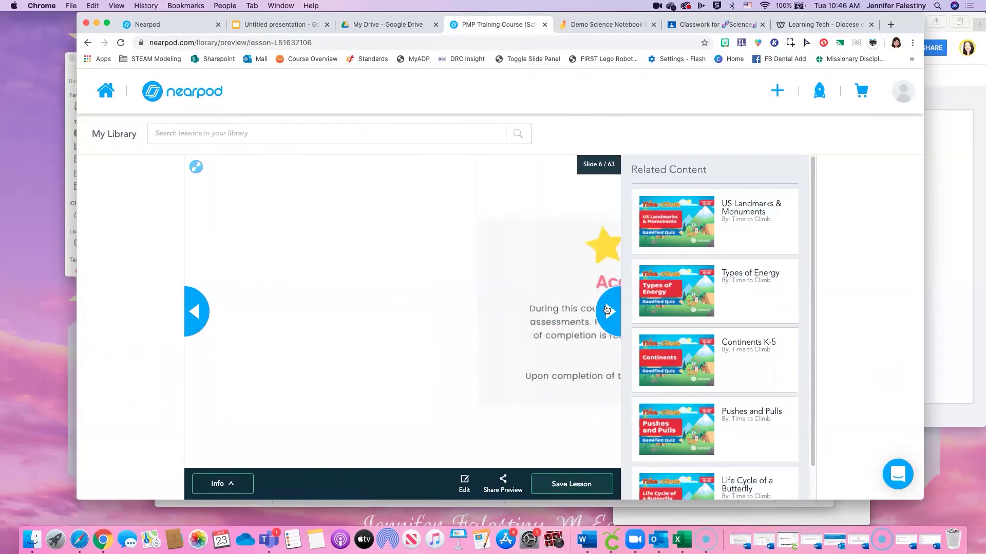
click(607, 310)
click(607, 310)
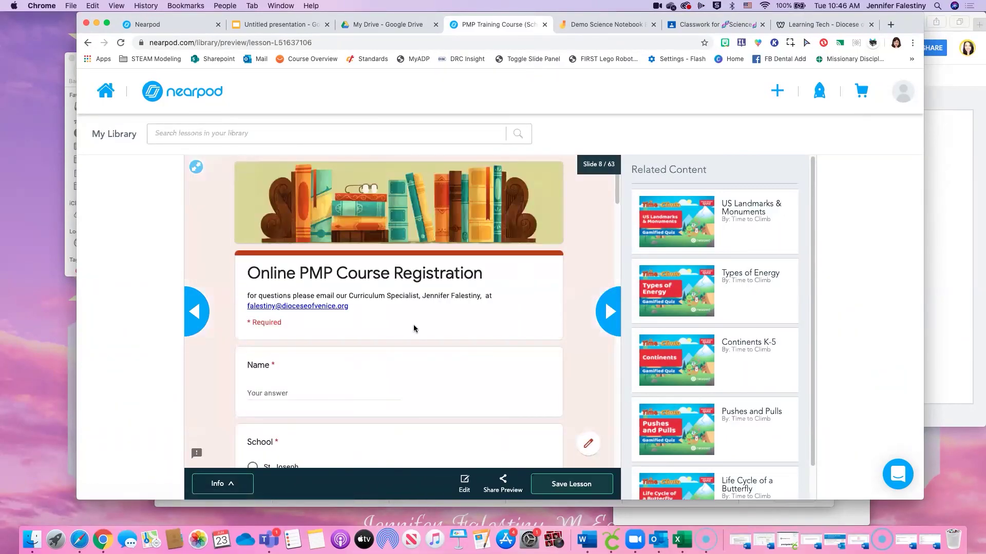
- Advance to slide 9 and look through the posts on the embedded Introduction board
click(609, 299)
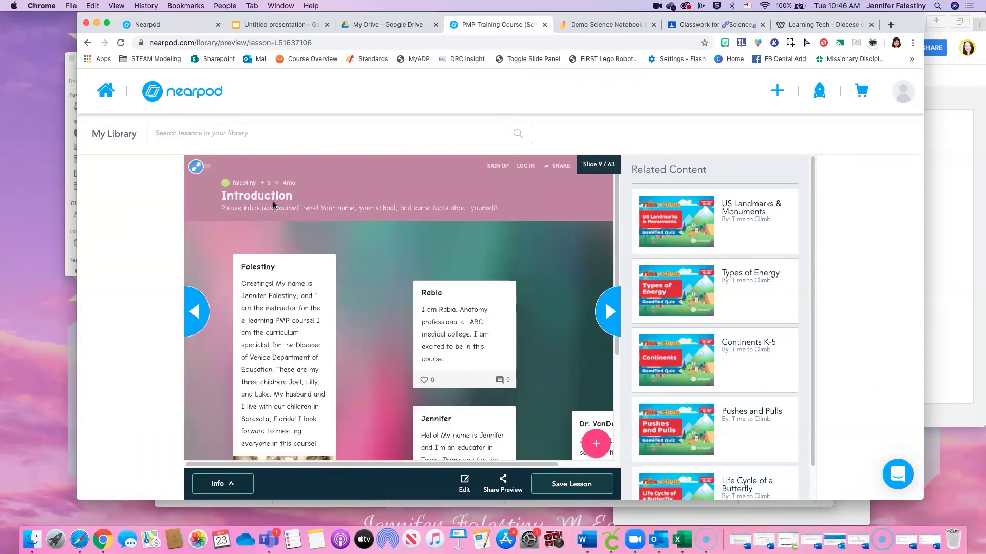
drag(223, 198, 260, 209)
click(317, 200)
scroll(390, 290, down, 3)
scroll(390, 291, up, 3)
scroll(390, 295, down, 3)
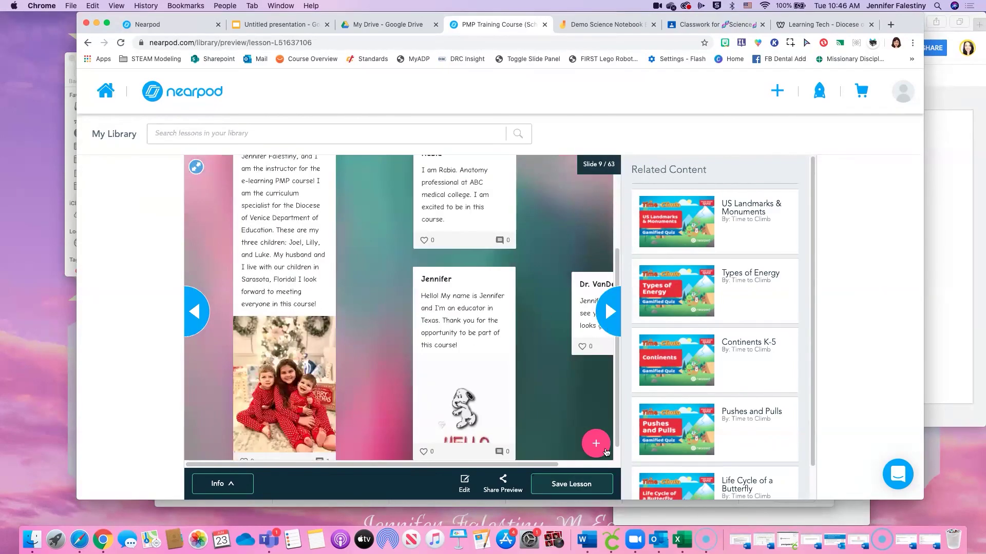
- On slide 10, draw a black check mark under What I already know and an X under What I am wondering
click(611, 311)
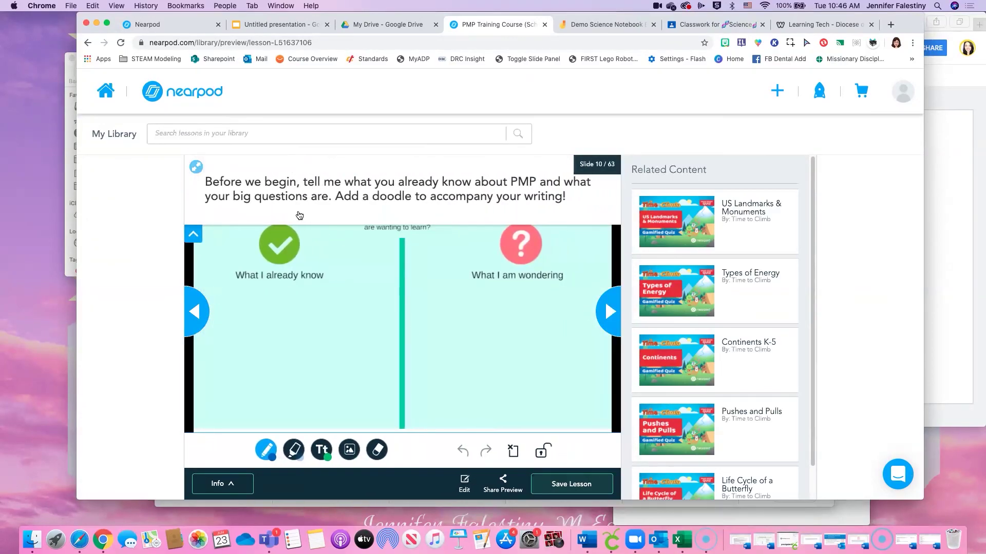
click(264, 452)
click(296, 346)
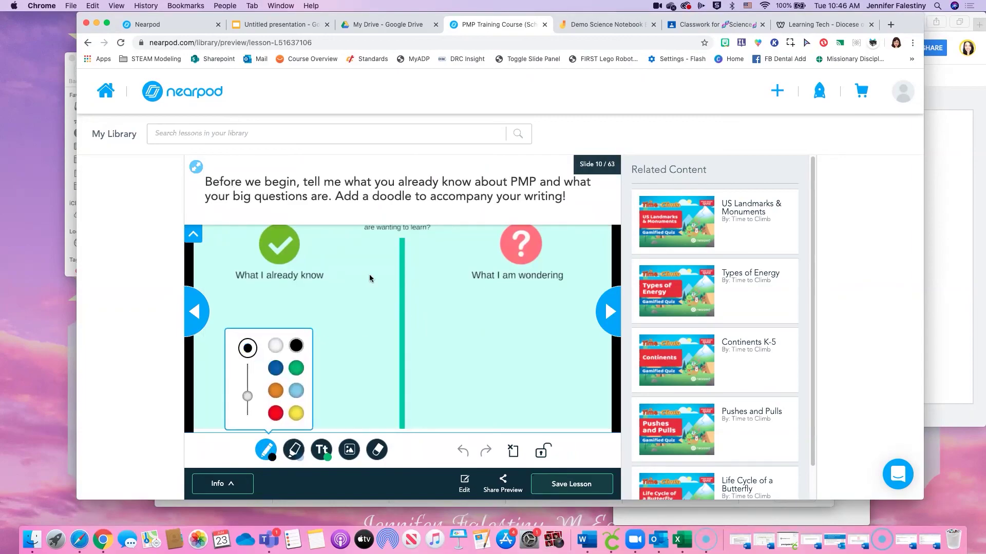
mouse_move(341, 300)
mouse_down()
mouse_move(375, 293)
mouse_move(472, 340)
mouse_up()
drag(460, 307, 429, 336)
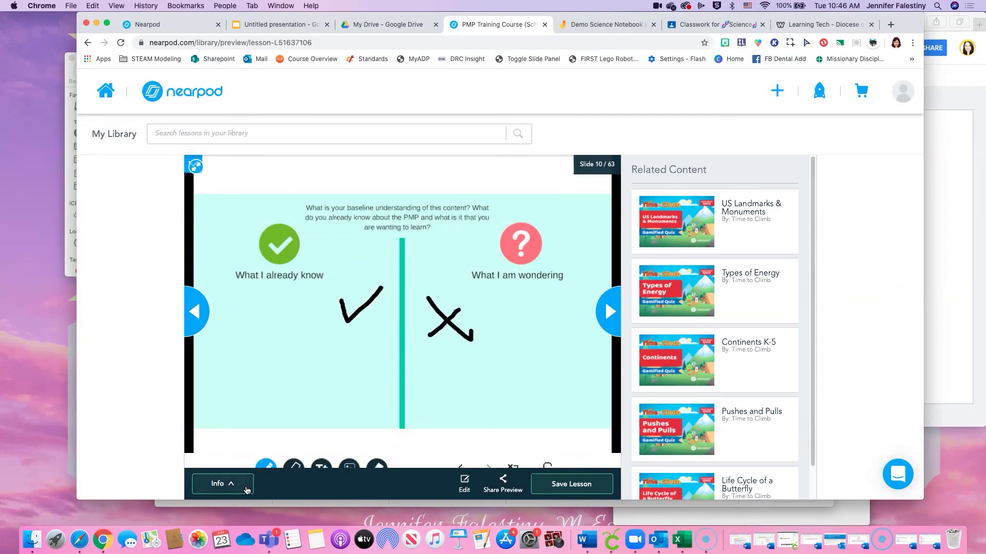
- Add the black text "know...." on slide 10 and position it under What I already know
click(321, 449)
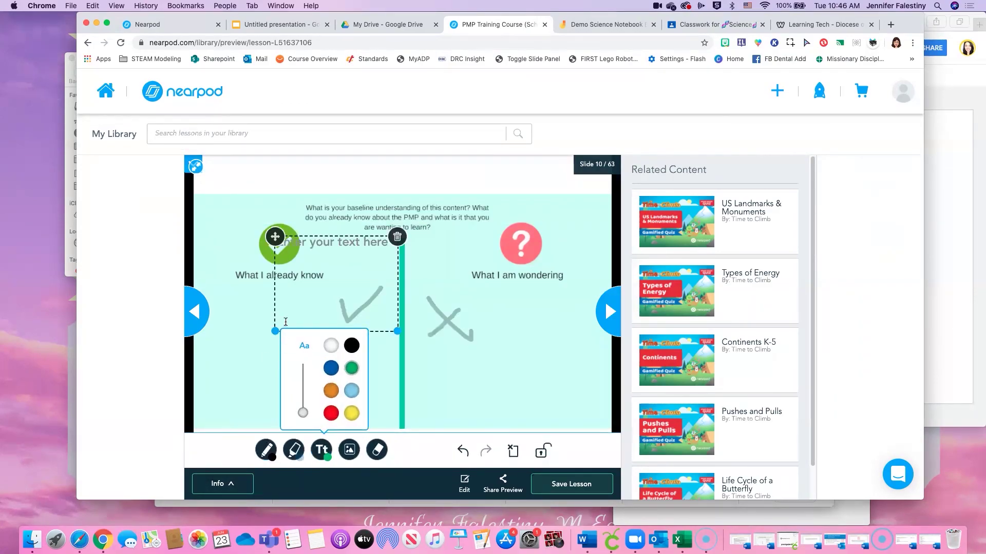
click(288, 241)
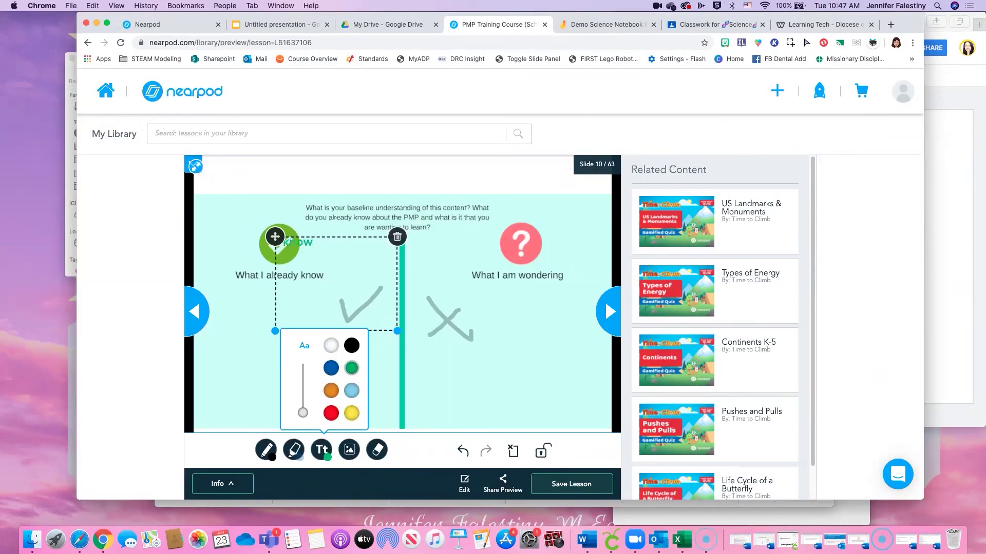
click(351, 346)
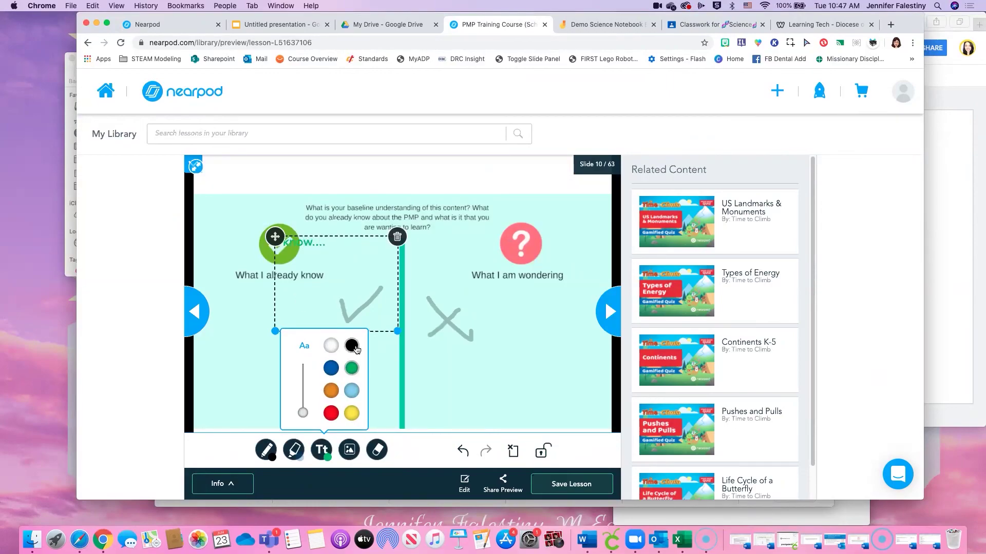
drag(275, 237, 226, 321)
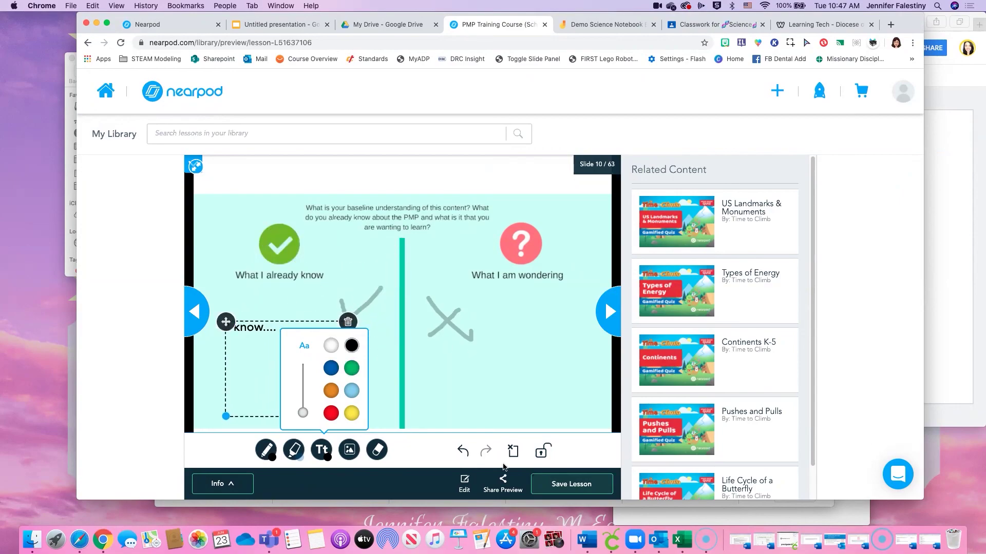
- Page through the course introduction slides and return to the Download and print slide 13
click(611, 312)
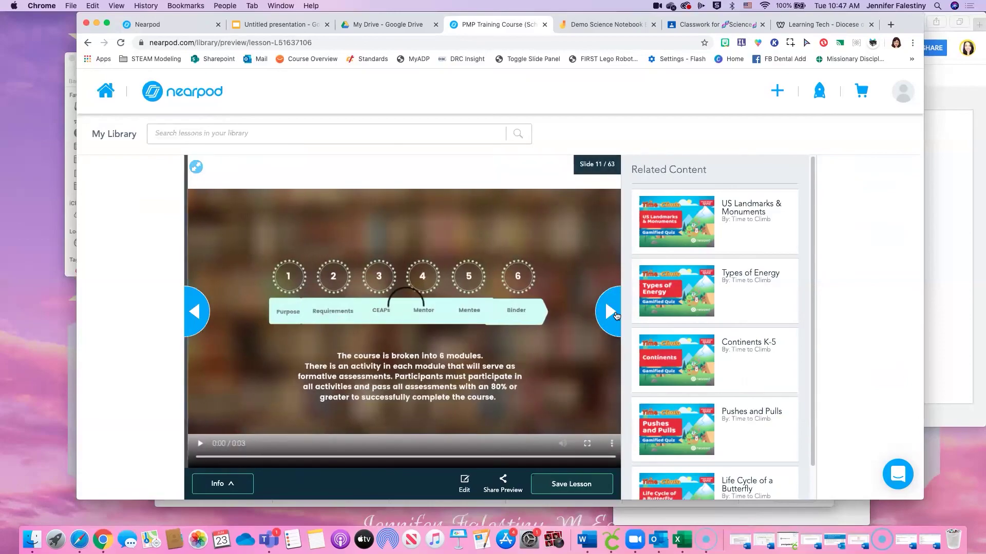
click(611, 312)
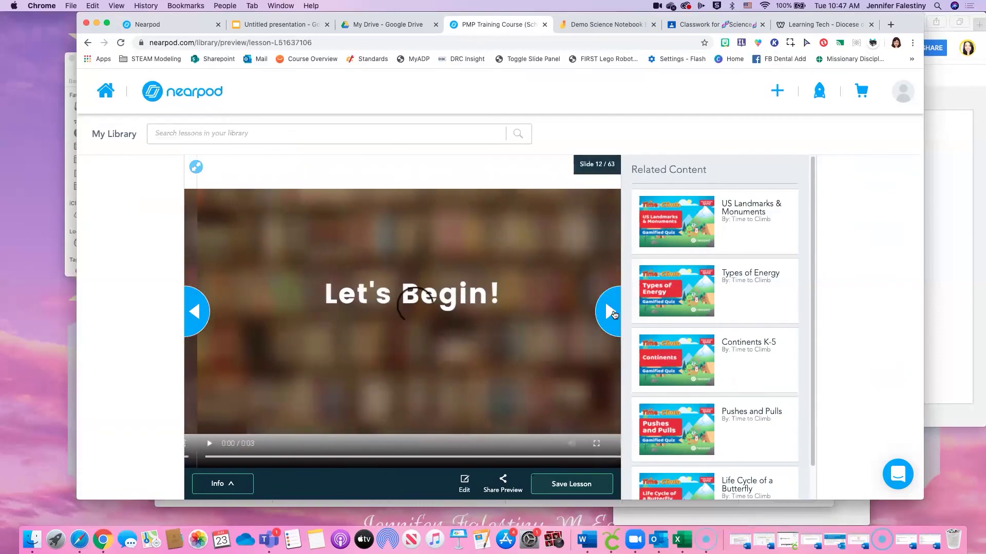
click(611, 312)
click(610, 312)
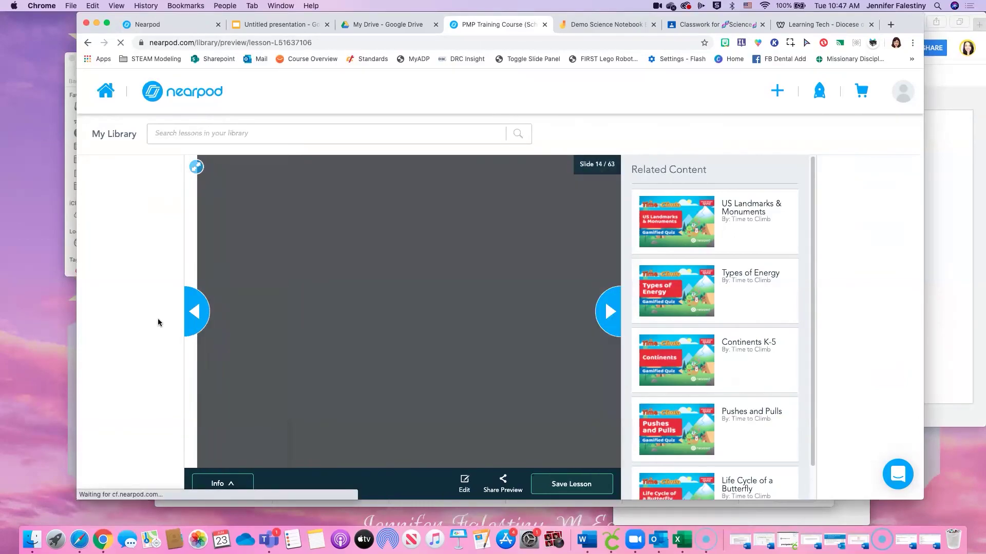
click(200, 311)
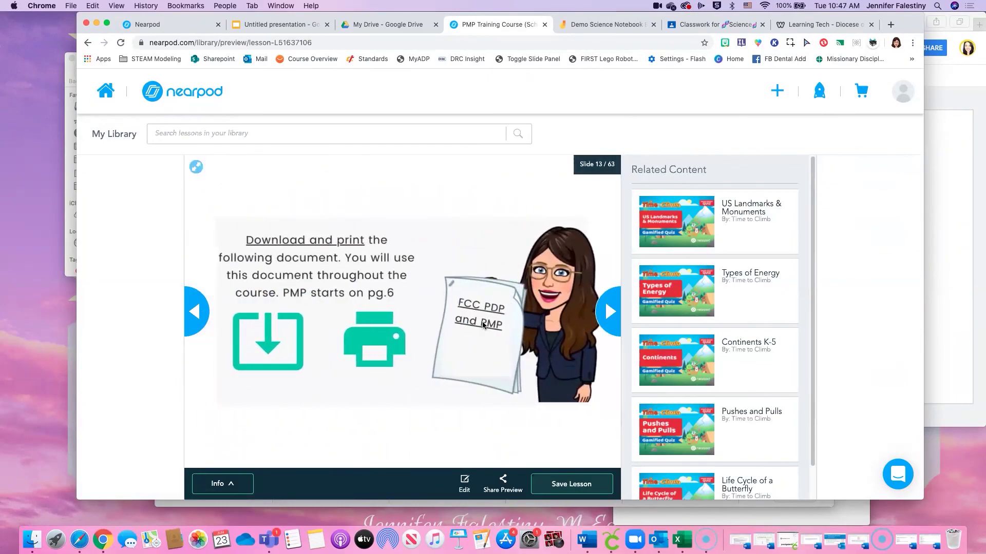
- Advance past the PDF on slide 14 and the Principles slide to the quiz on slide 21
click(607, 303)
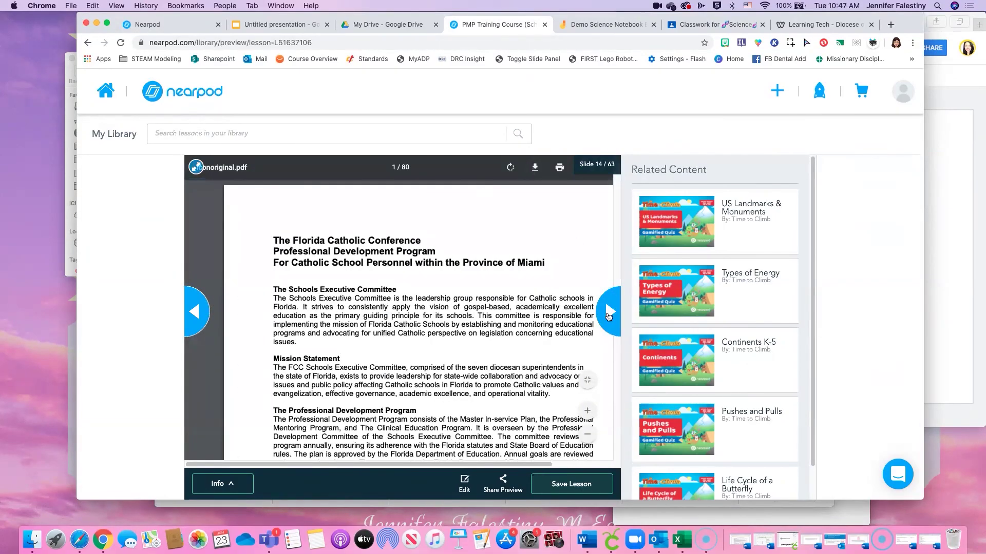
click(608, 313)
click(608, 313)
click(607, 313)
click(608, 313)
click(608, 313)
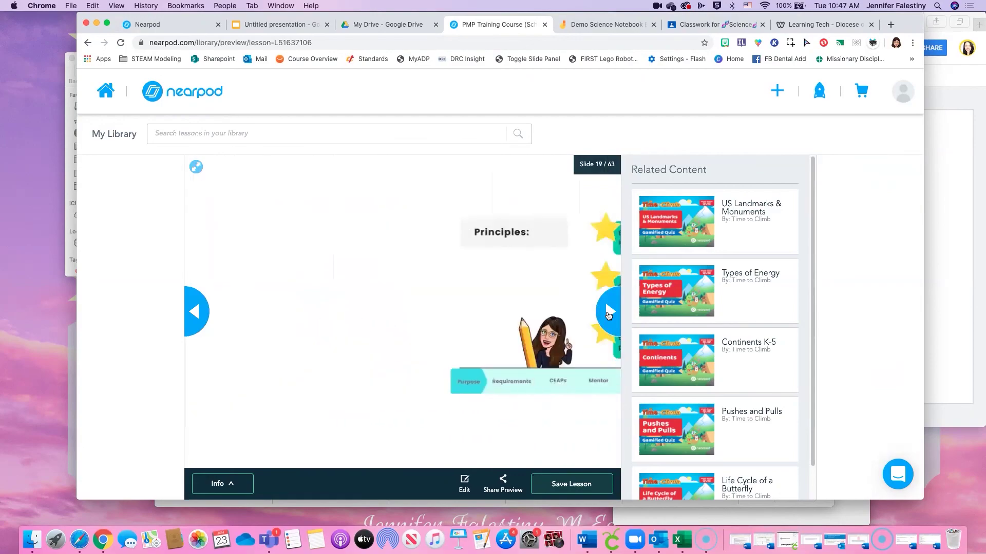
click(608, 313)
click(608, 313)
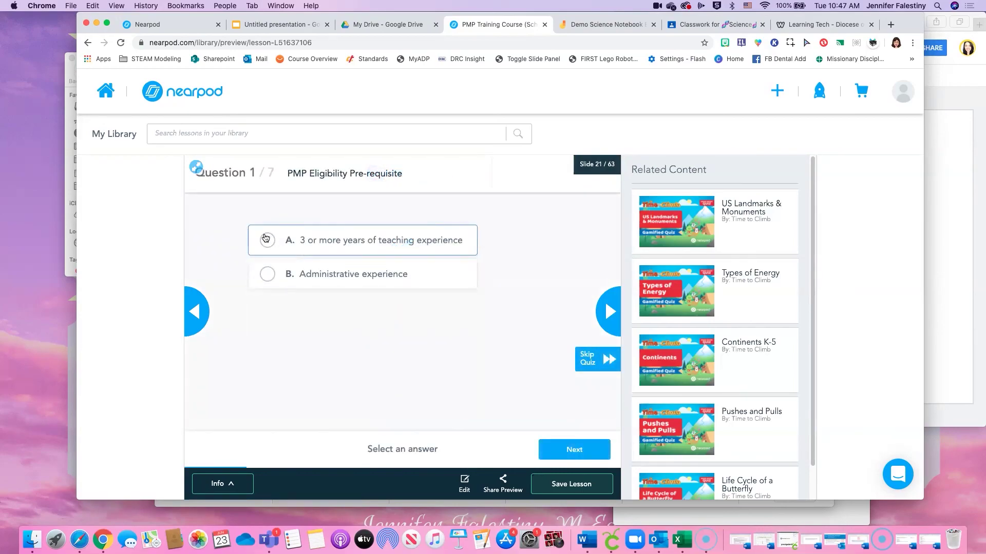
- Answer quiz questions 1 to 5, choosing Administrative experience for the first and False for the self-paced course question
click(267, 274)
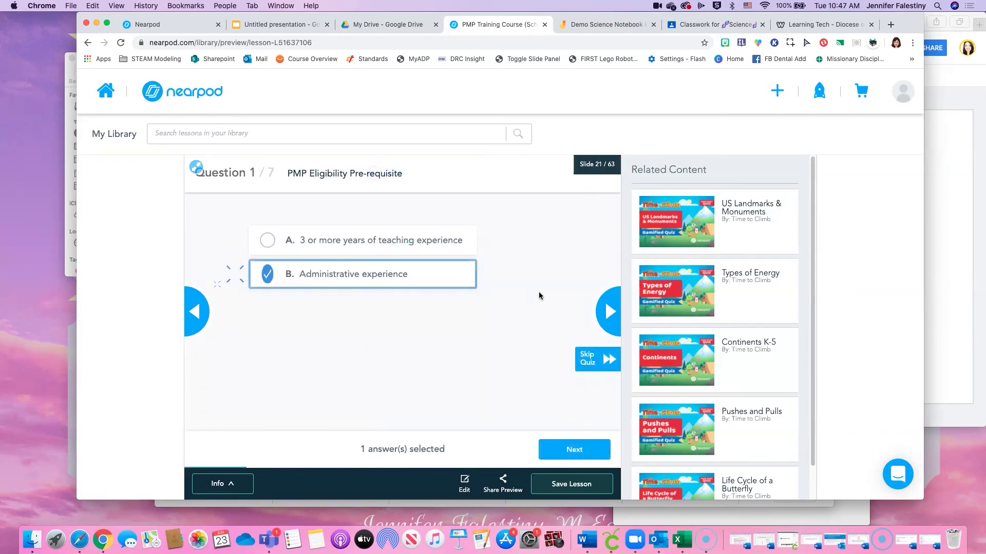
click(605, 308)
click(383, 241)
click(606, 307)
click(449, 288)
click(595, 306)
click(334, 263)
click(593, 305)
click(408, 272)
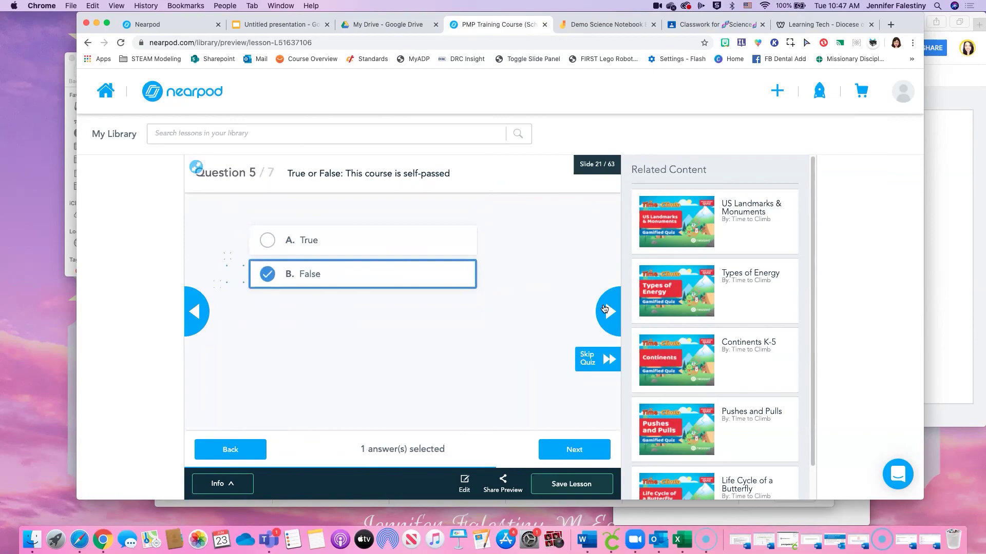
- Answer quiz questions 6 and 7, choosing True for the last, and continue to the Requirements section on slide 22
click(598, 309)
click(396, 255)
click(603, 310)
click(385, 265)
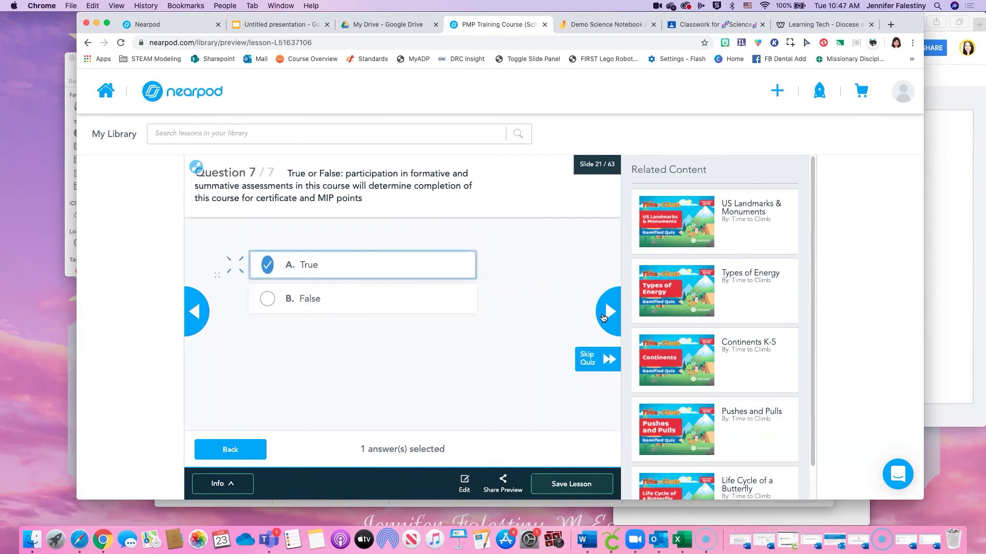
click(602, 311)
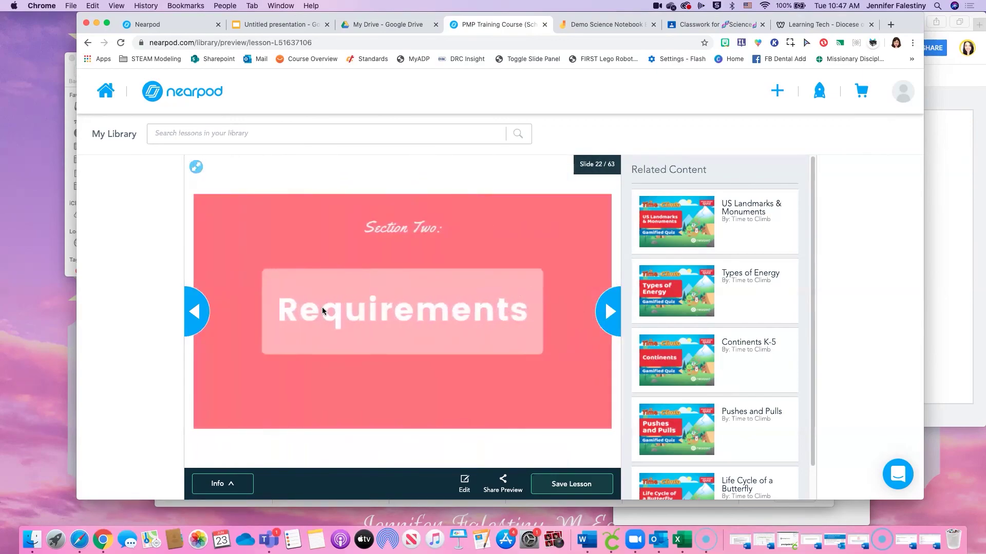
- Return to the quiz, answer question 1 with 3 or more years of teaching experience, and answer question 2
click(192, 312)
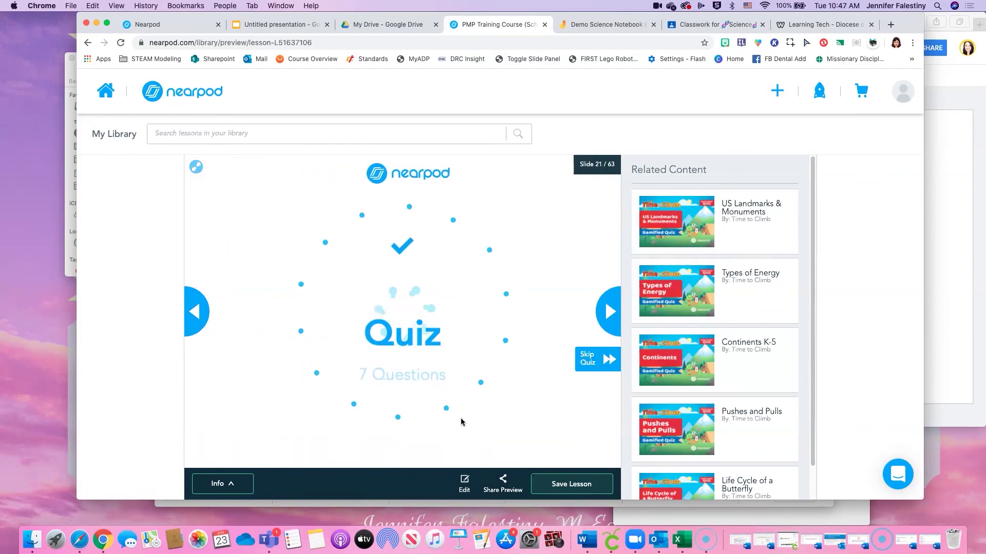
click(594, 370)
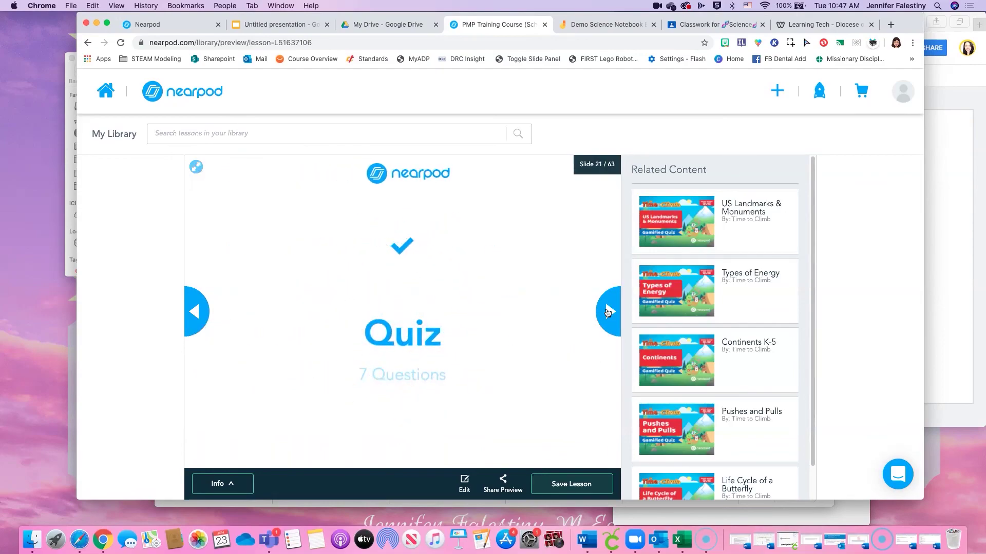
click(319, 241)
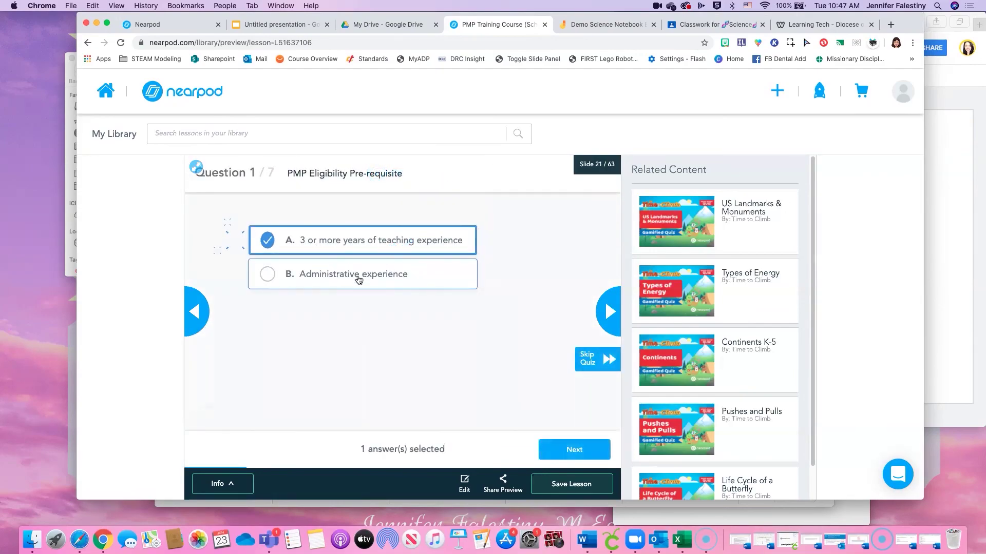
click(605, 302)
click(398, 277)
click(609, 324)
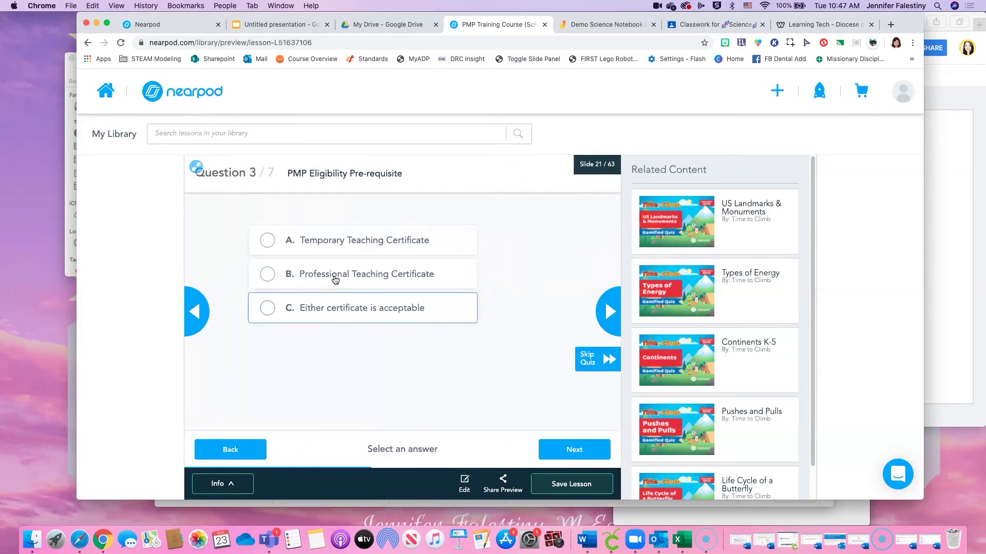
- Pass over question 3, skip the rest of the quiz and advance to the Requirements details on slide 23
click(567, 452)
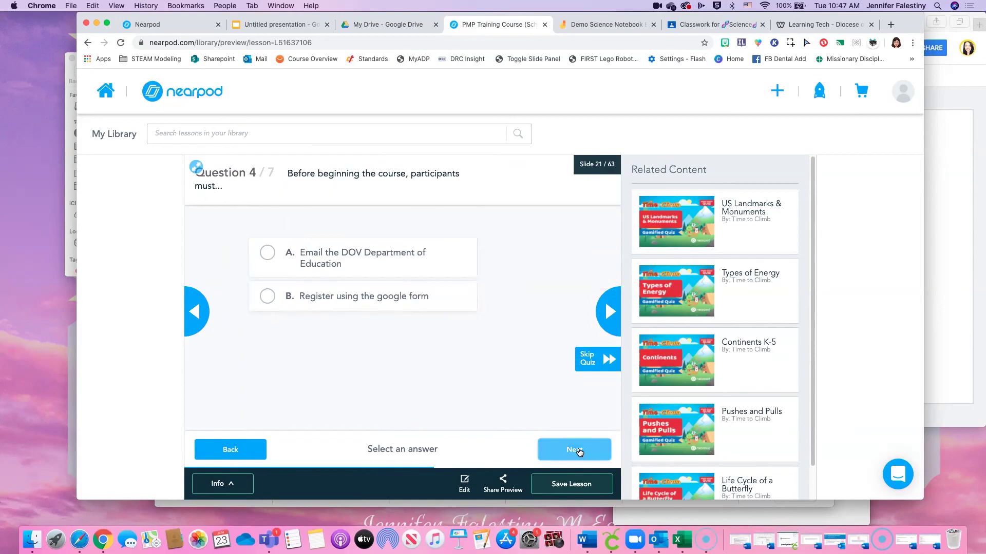
click(588, 354)
click(599, 333)
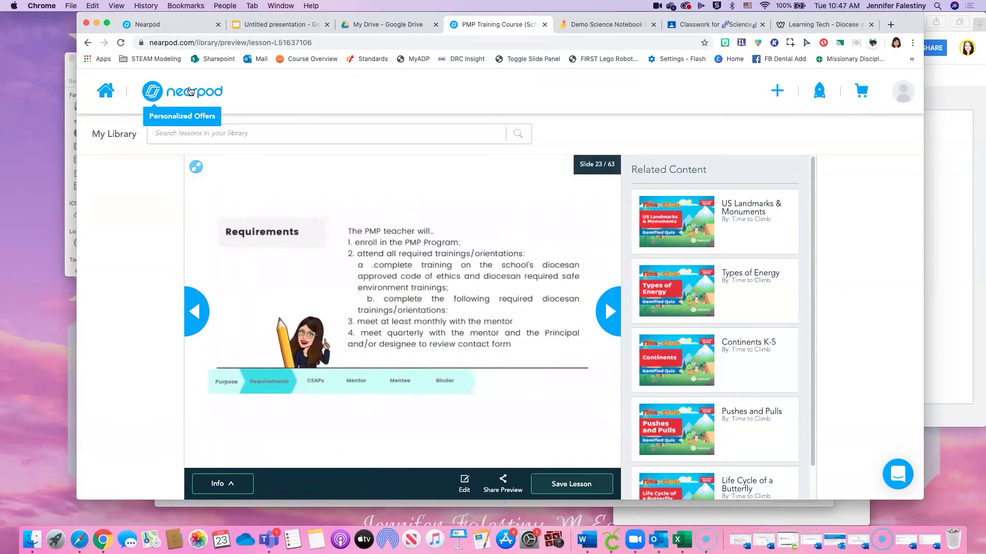
- Go to the My Nearpod library and start a new Lesson in Nearpod
click(151, 88)
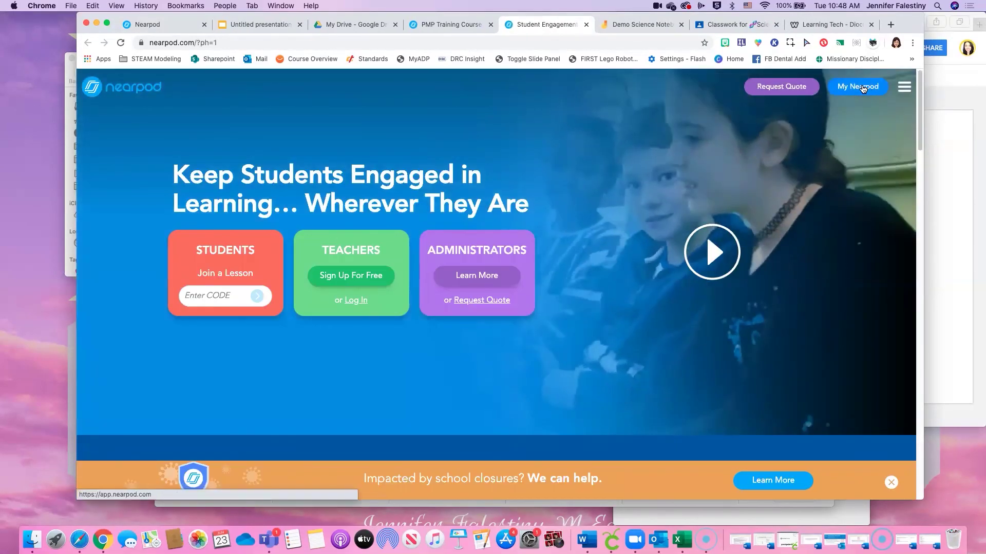
click(865, 90)
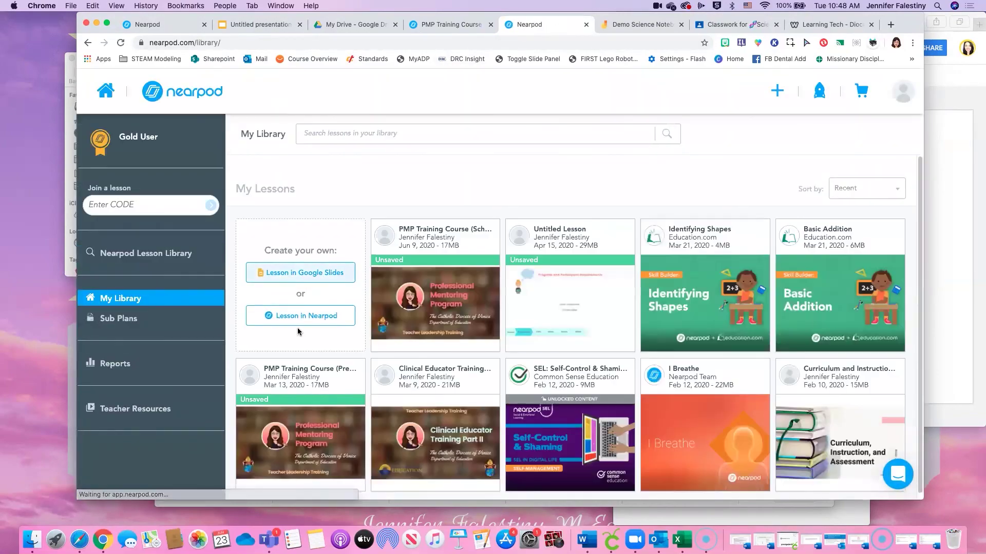
click(309, 321)
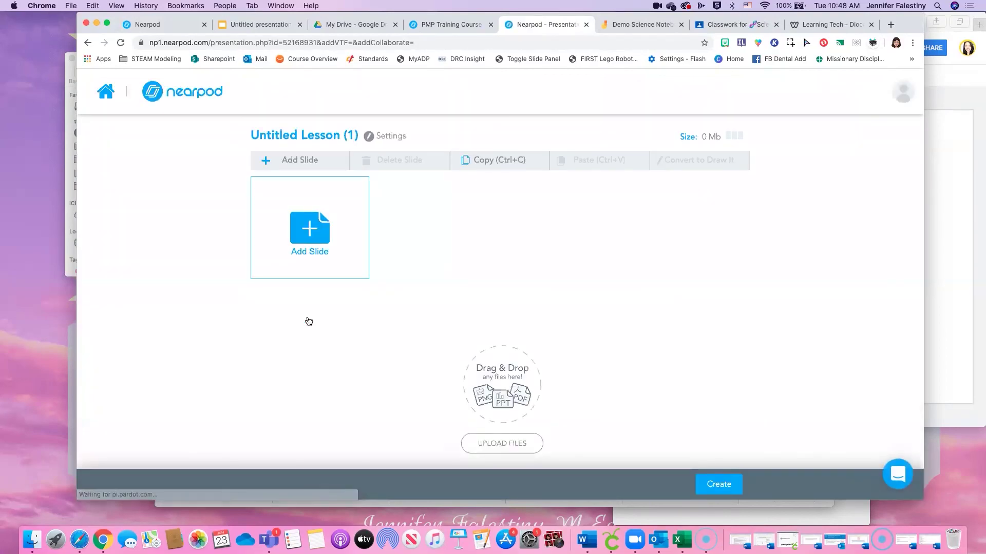
- Rename the untitled lesson as Example
click(295, 137)
key(BackSpace)
text(Example)
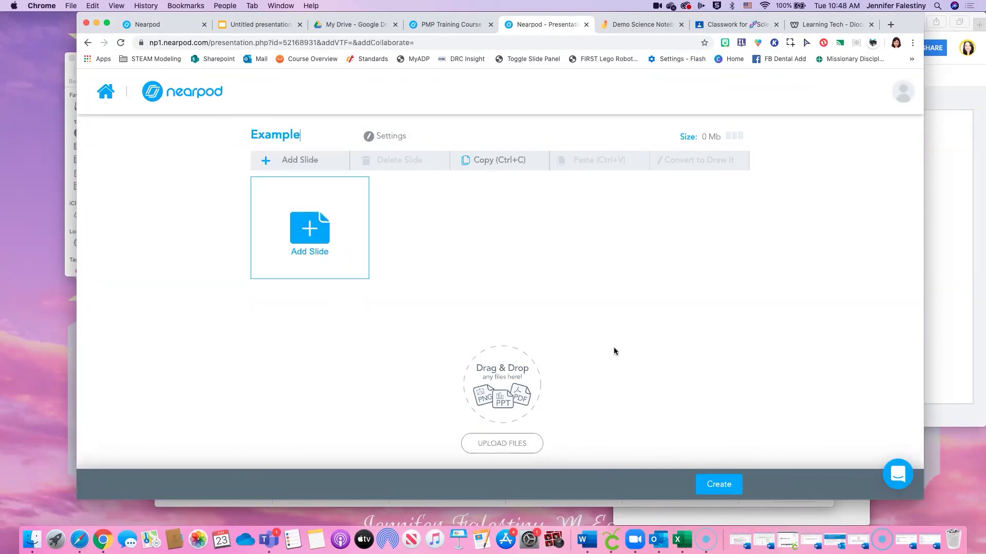
key(Return)
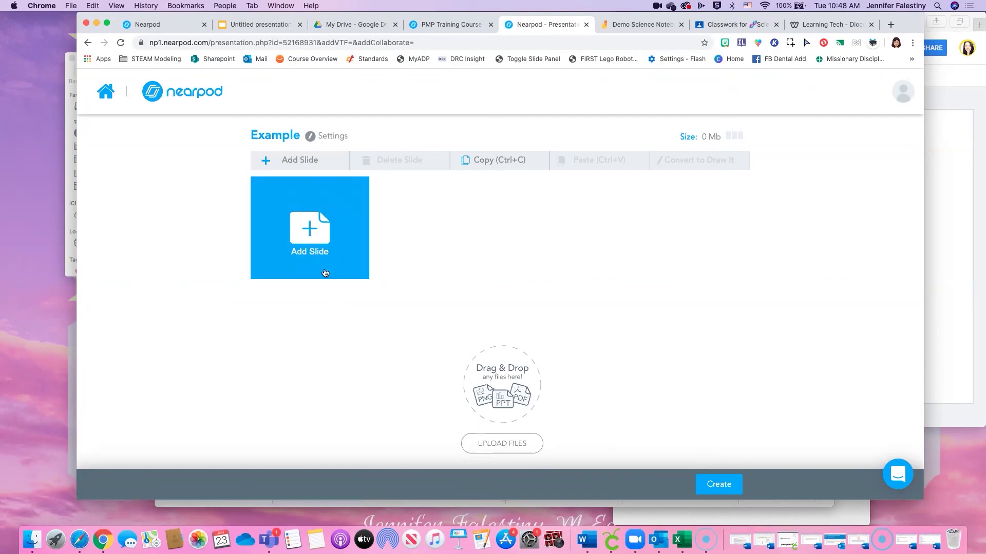
- Add a Slide content item to the lesson and apply the orange theme, leaving the title placeholder empty
click(307, 211)
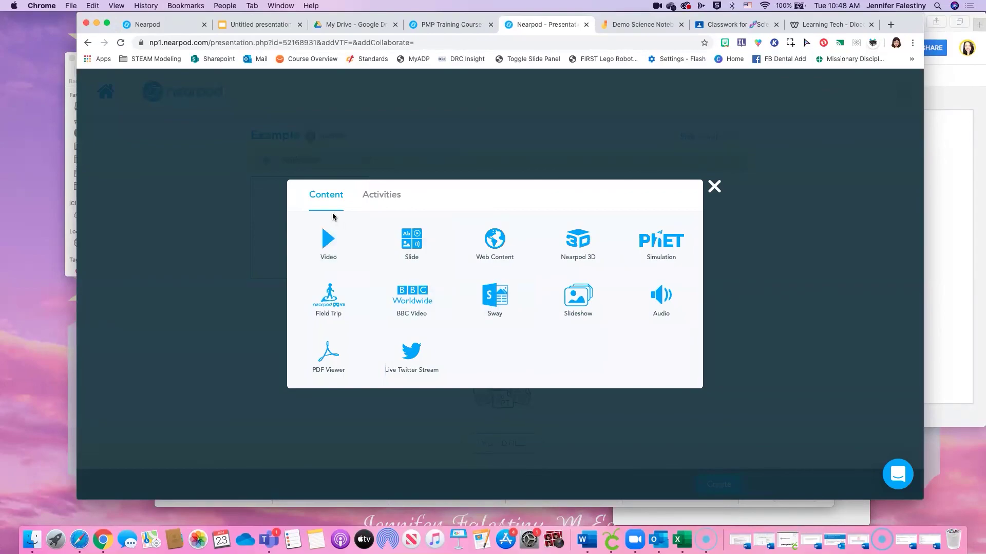
click(404, 236)
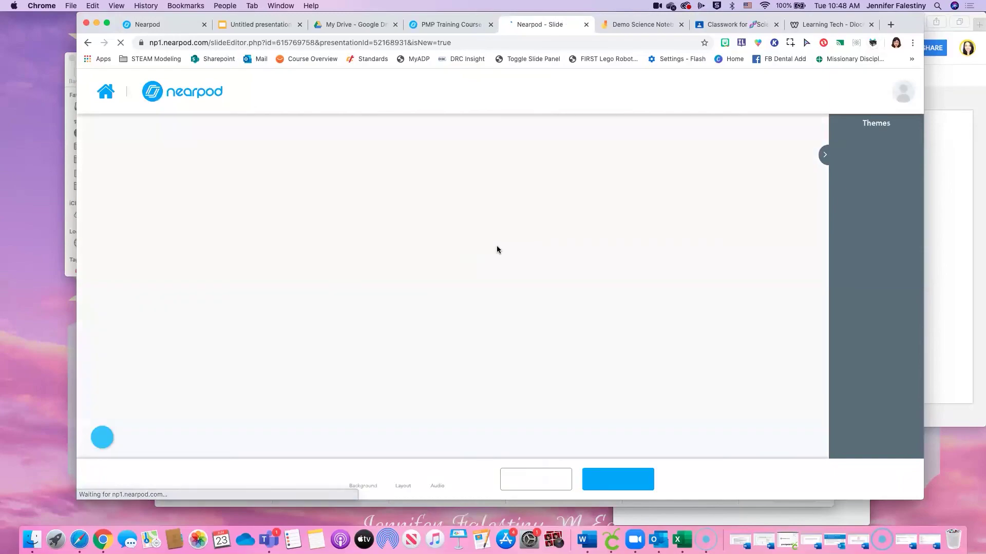
scroll(917, 330, down, 3)
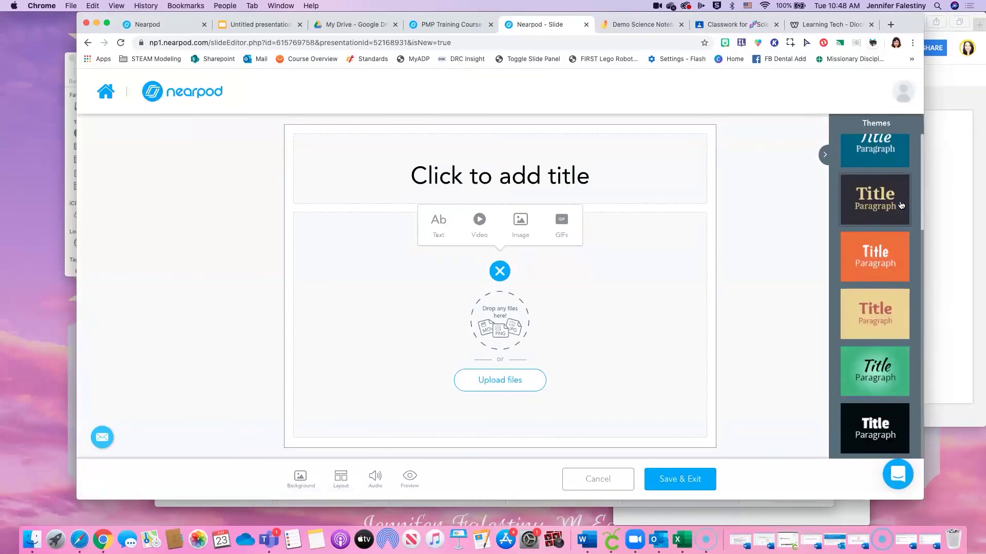
scroll(917, 330, up, 3)
scroll(911, 349, down, 3)
scroll(908, 364, up, 3)
click(893, 381)
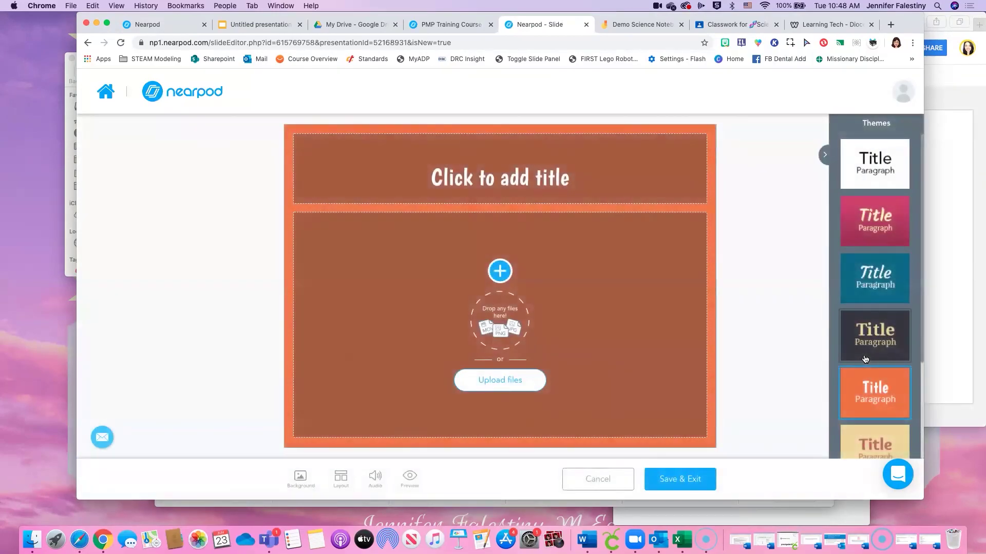
click(593, 150)
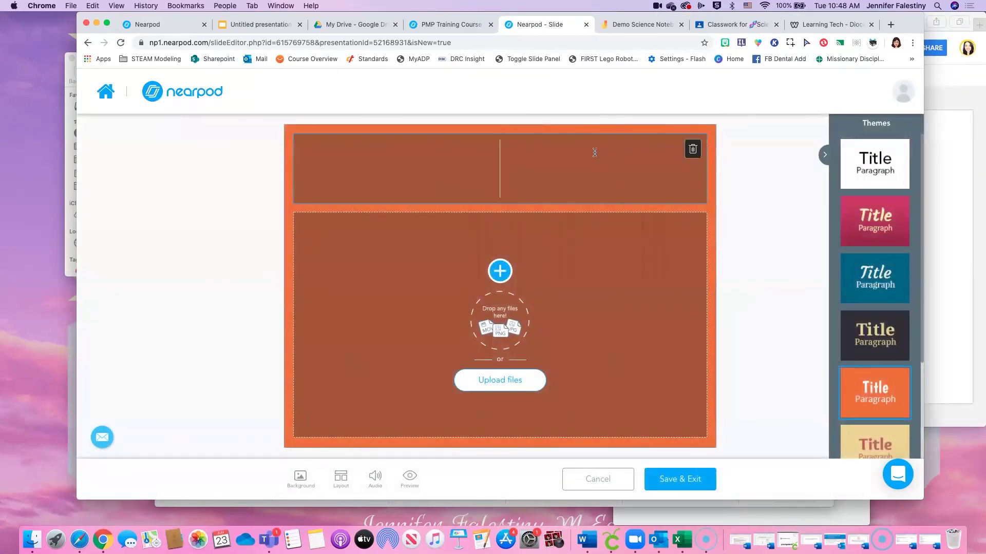
click(621, 253)
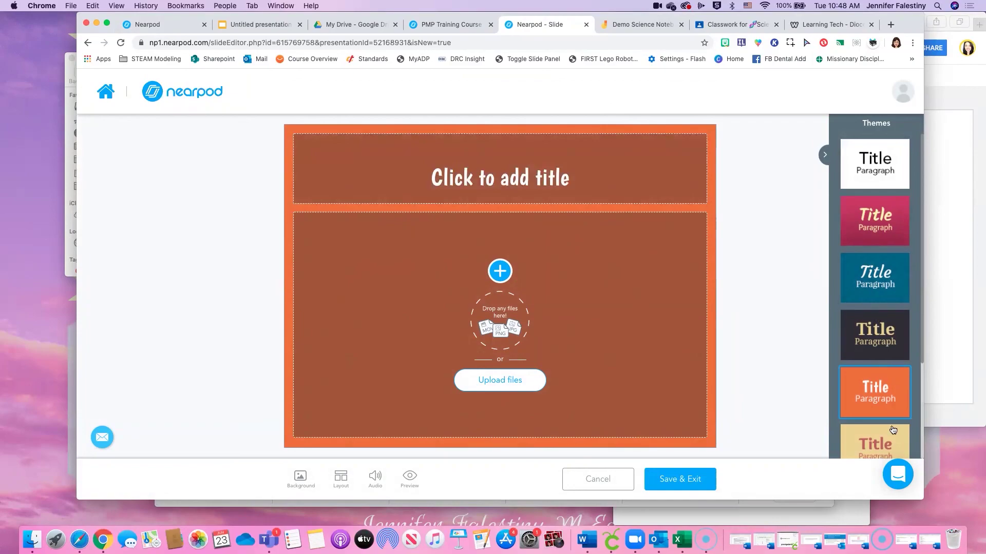
- Set the slide layout to Four elements and open the background image upload options
scroll(875, 272, down, 3)
click(340, 479)
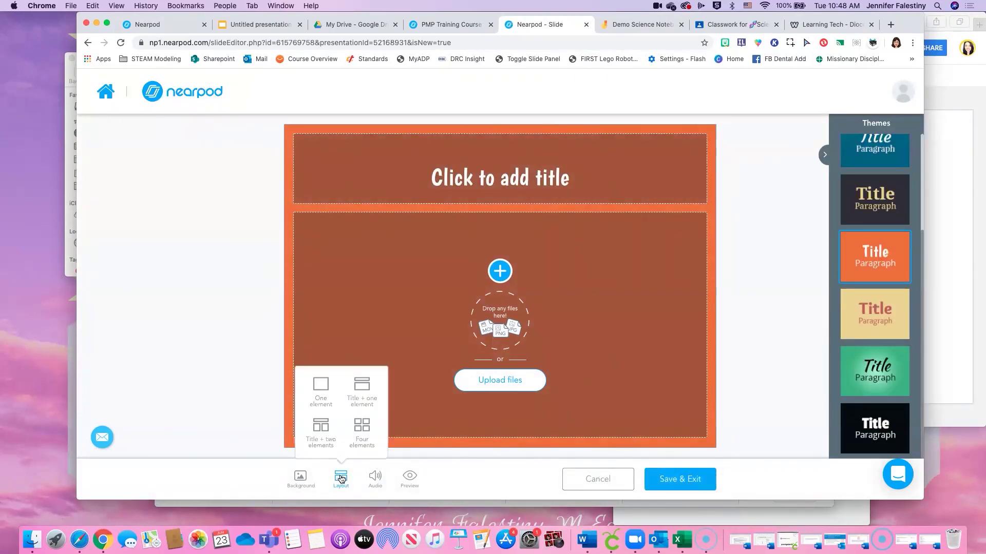
click(362, 426)
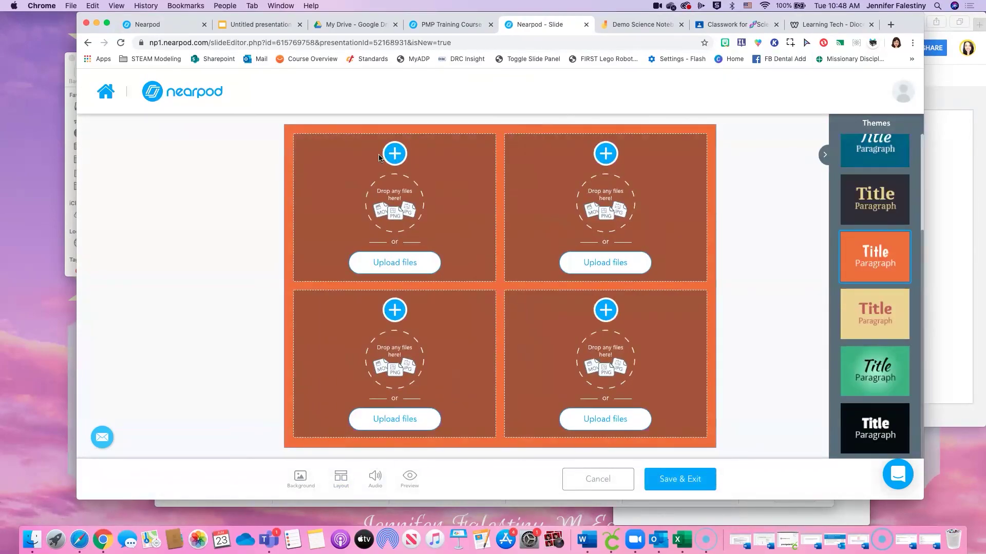
click(300, 477)
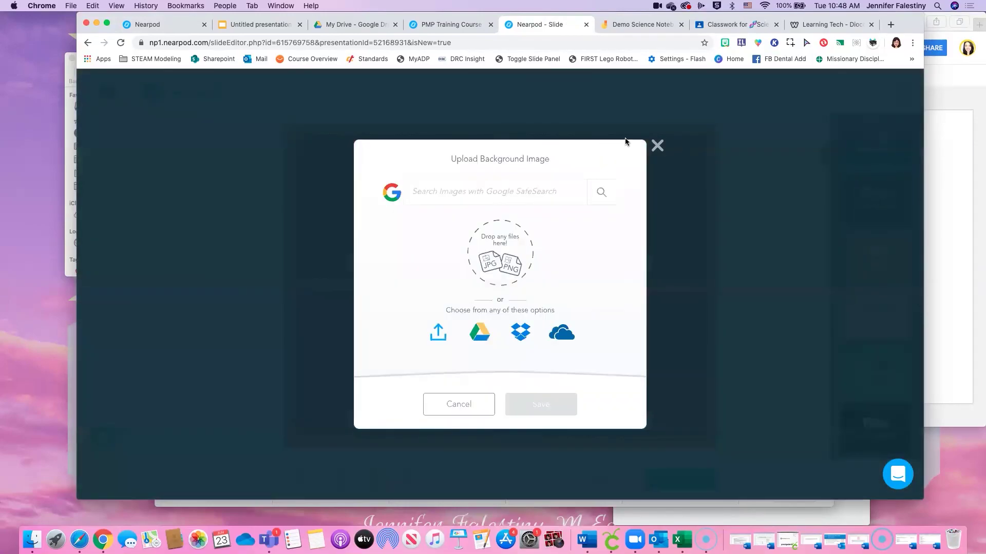
- Dismiss the background image upload, switch to Canva and open the PMP slides design from all designs
click(657, 145)
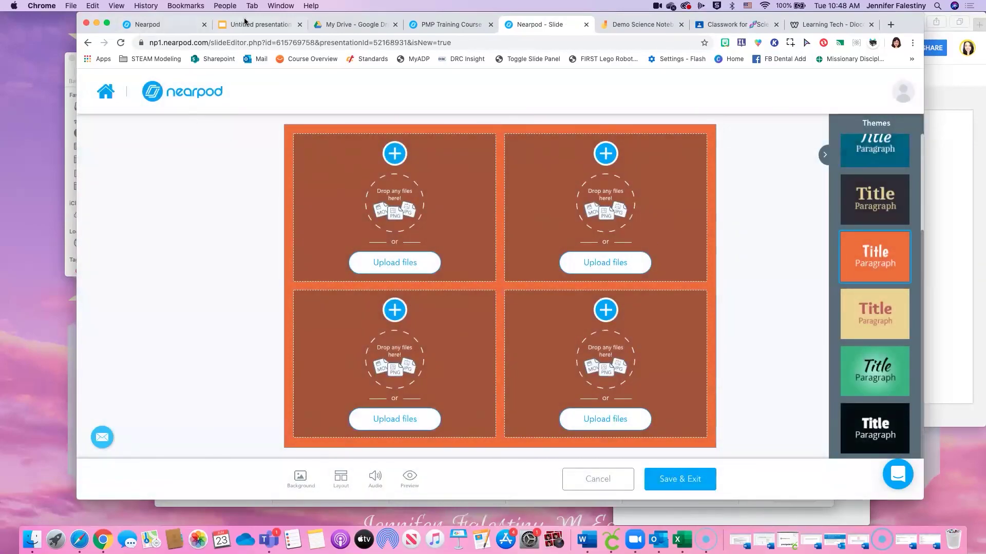
click(150, 24)
drag(347, 21, 345, 112)
click(312, 102)
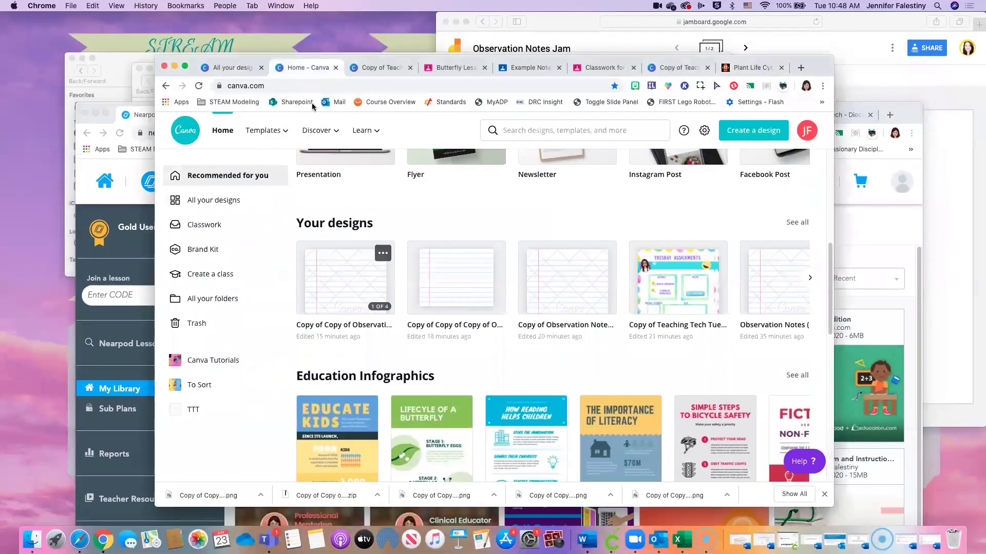
scroll(404, 250, up, 6)
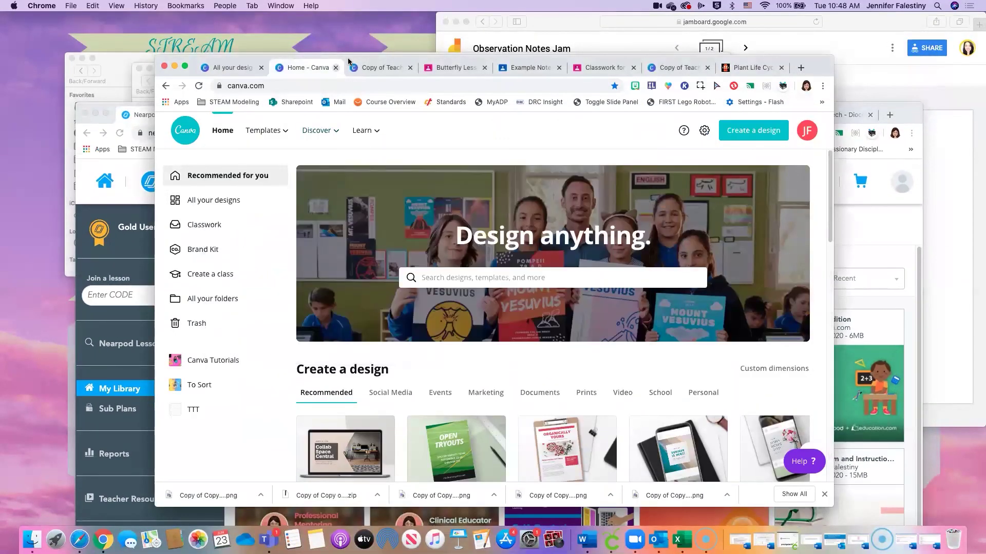
click(349, 65)
click(231, 67)
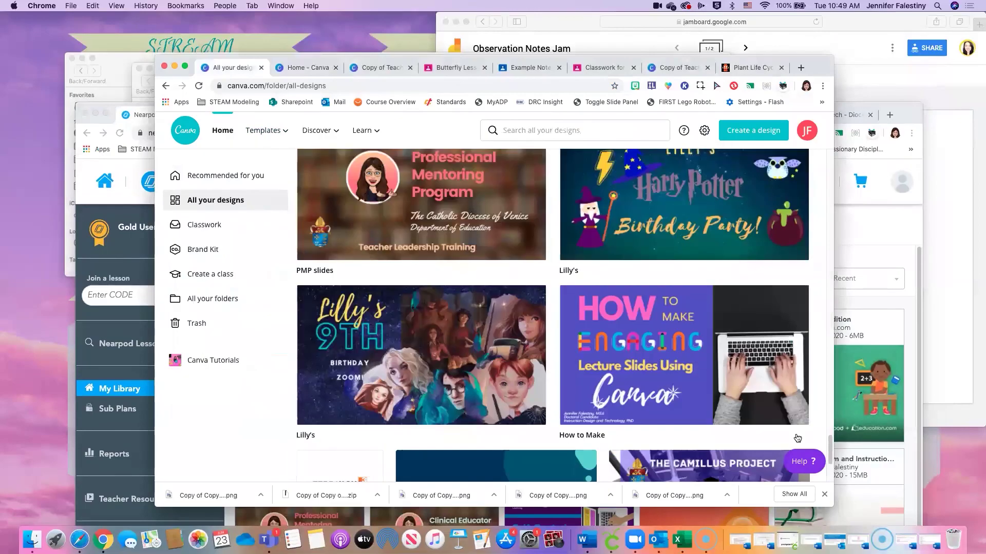
click(522, 233)
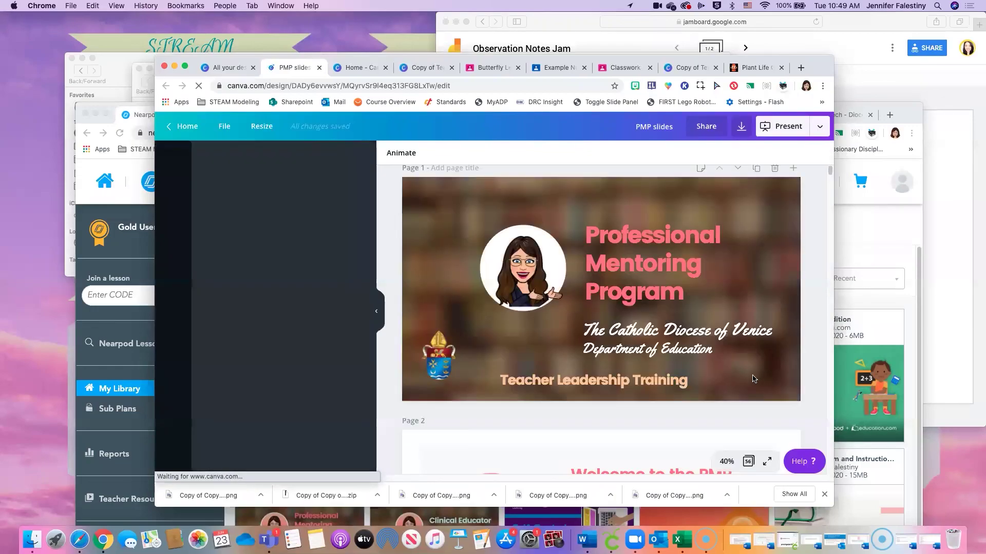
- Download all pages of the PMP slides design as PNG images
scroll(500, 369, down, 10)
scroll(501, 368, down, 20)
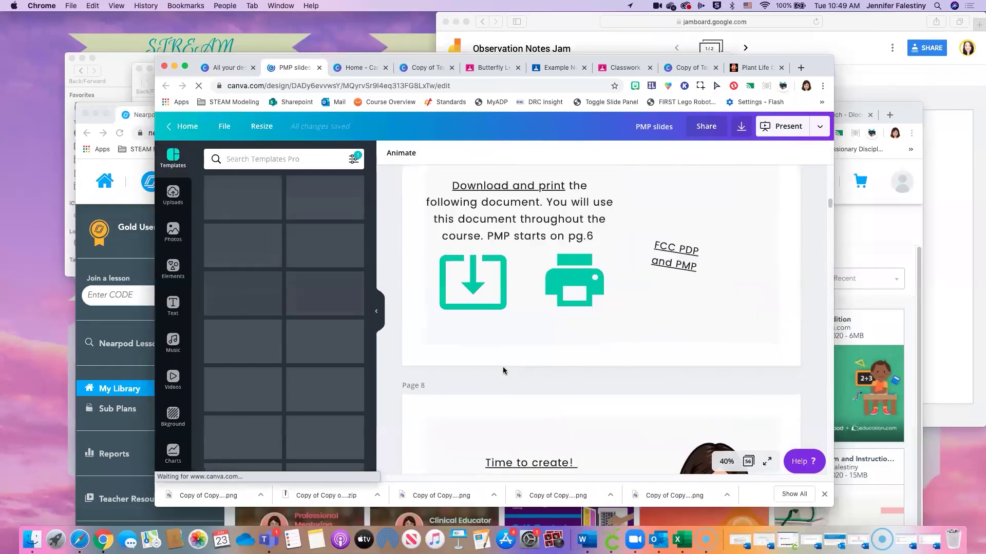
scroll(464, 367, down, 6)
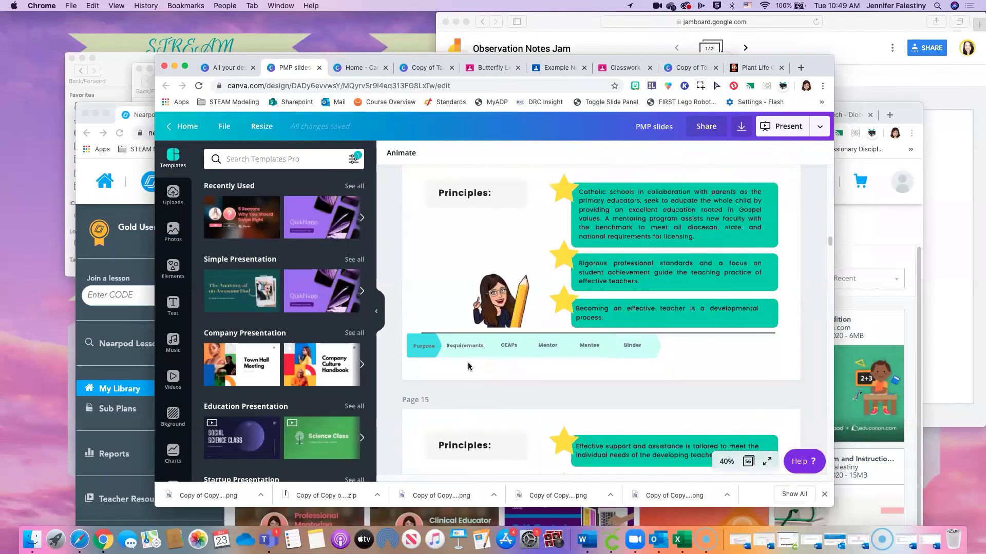
scroll(788, 202, up, 20)
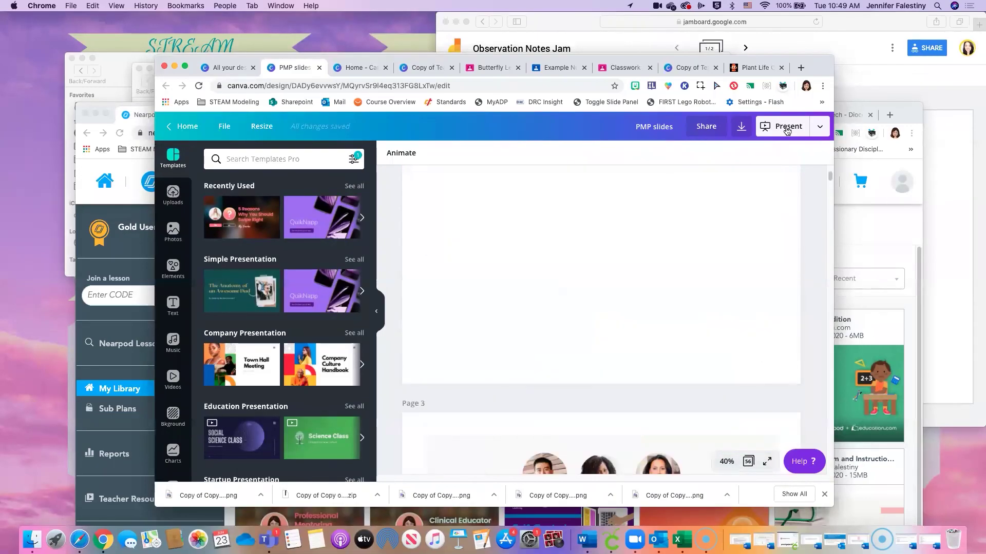
click(819, 127)
click(709, 226)
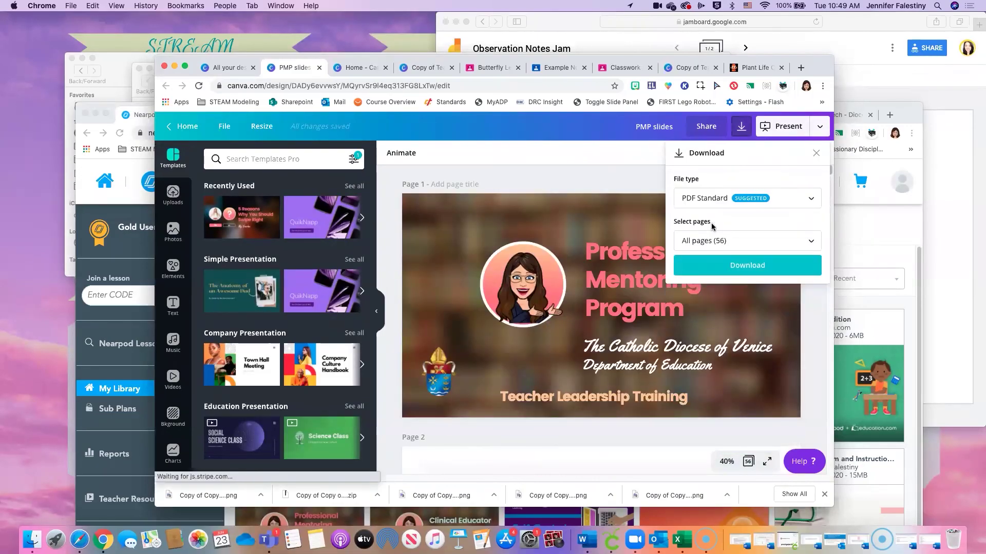
click(724, 199)
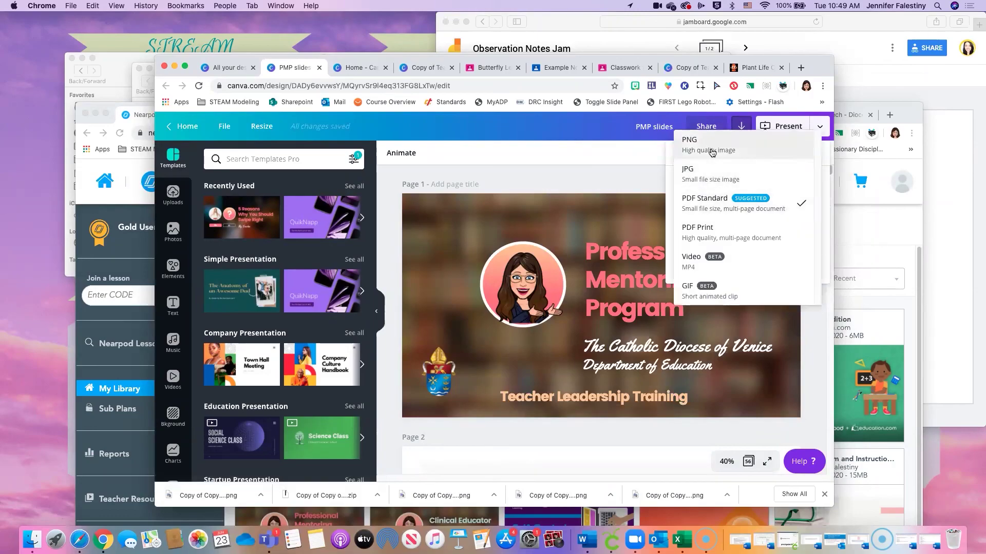
click(693, 136)
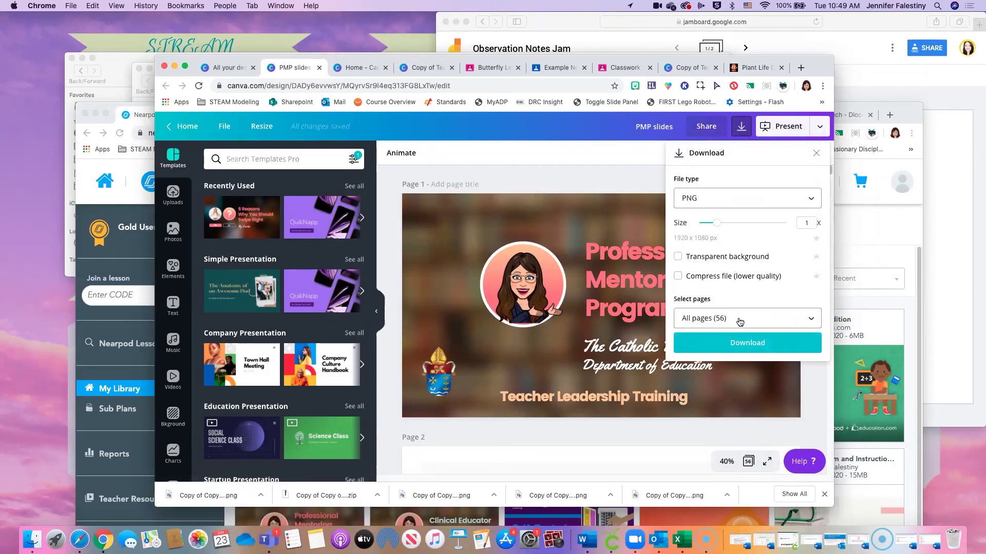
click(741, 343)
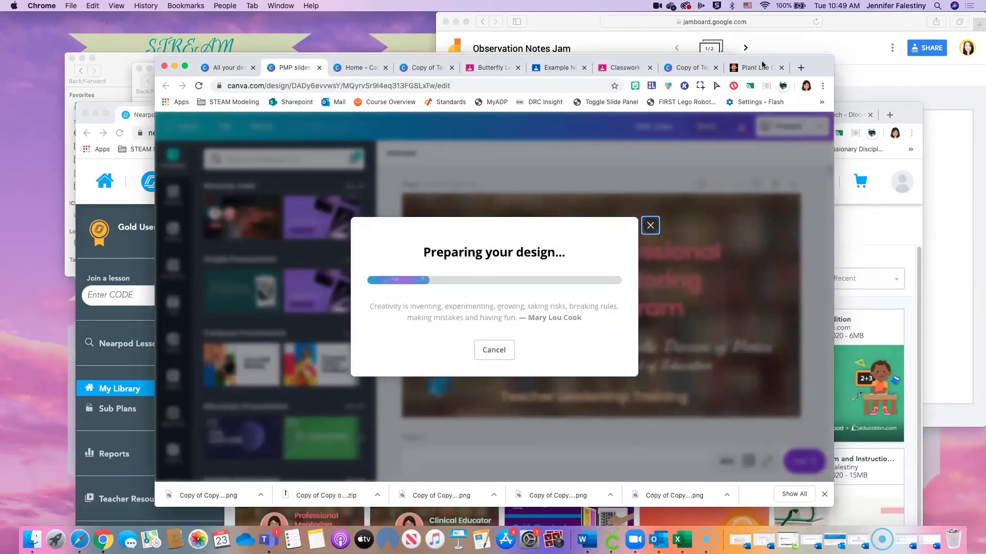
- Return to the Nearpod slide editor and discard the unsaved four-element slide from the Example lesson
drag(264, 61, 274, 167)
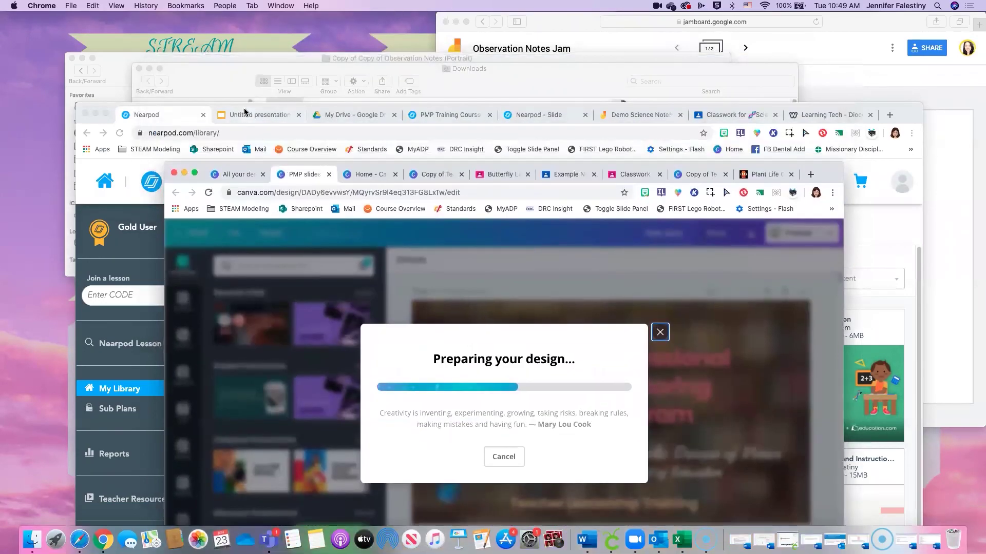
drag(246, 109, 260, 17)
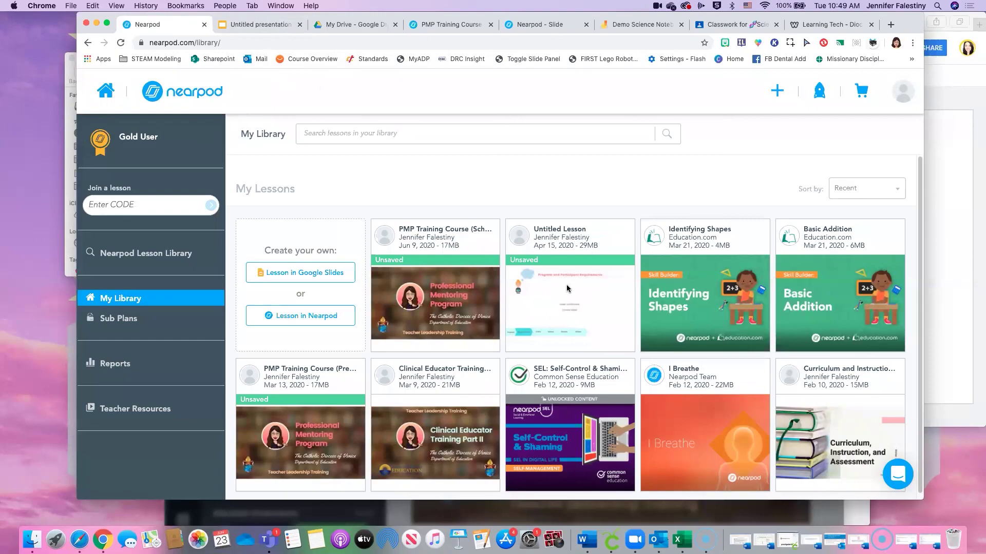
scroll(547, 311, down, 1)
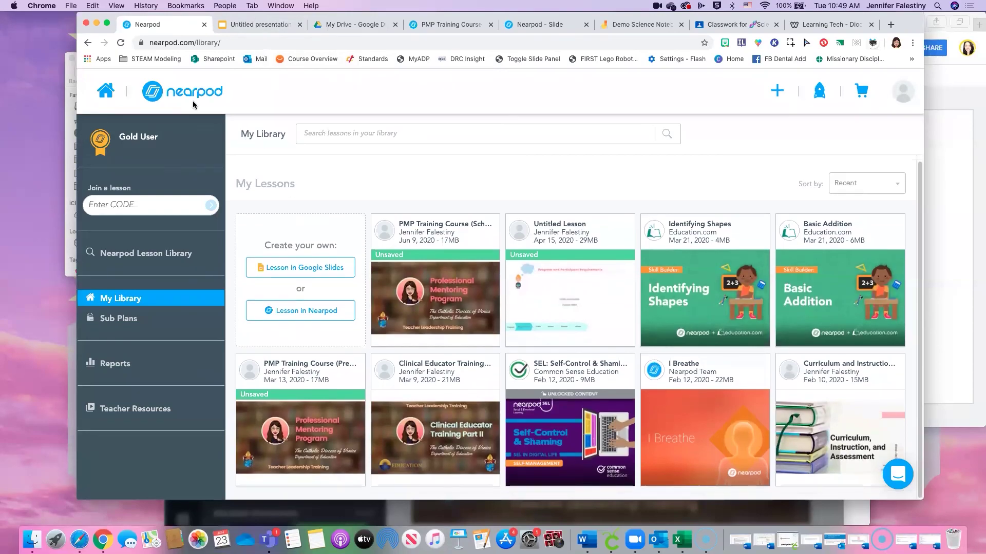
click(121, 44)
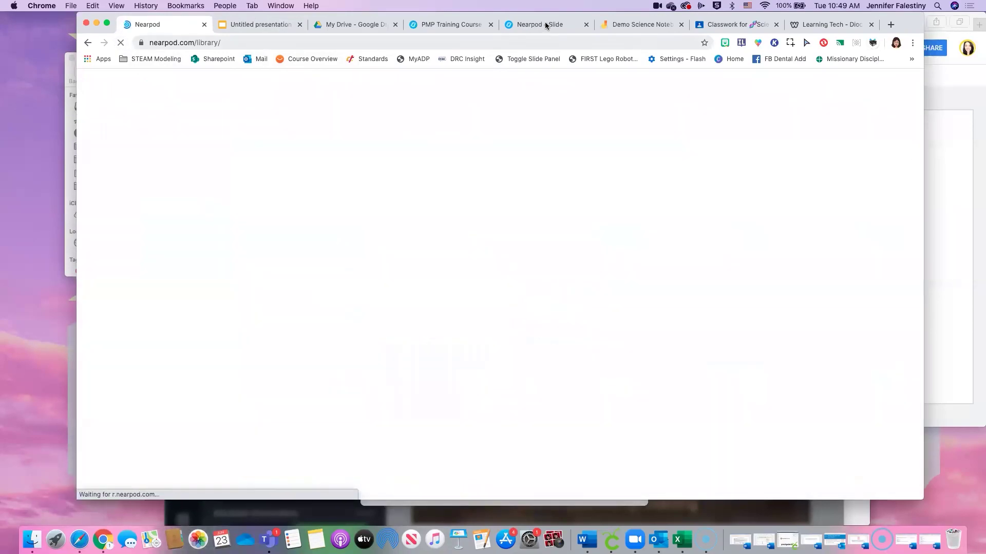
click(545, 24)
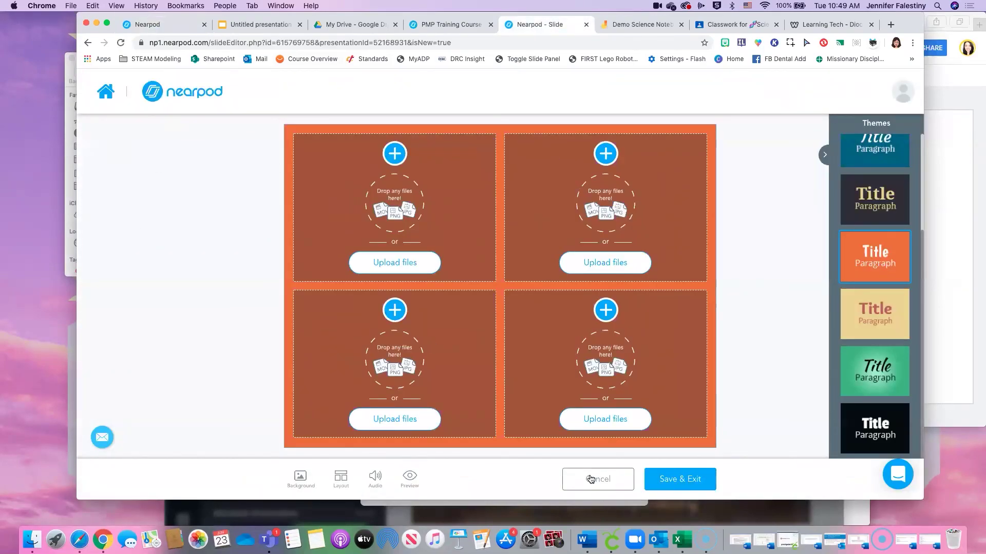
click(593, 476)
click(559, 212)
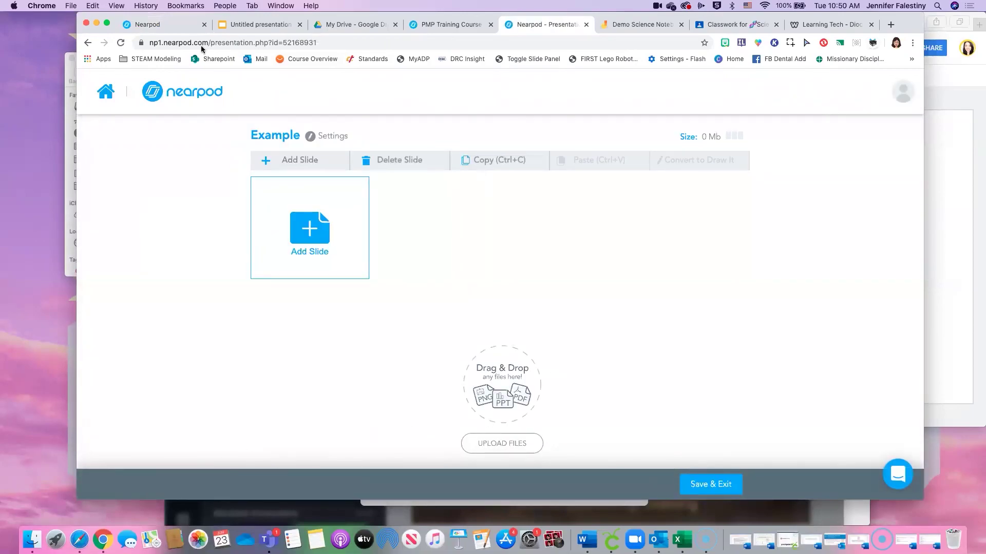
- Arrange the Nearpod and Canva windows side by side, extract PMP slides (2).zip and open the extracted folder
drag(245, 16, 597, 52)
click(372, 166)
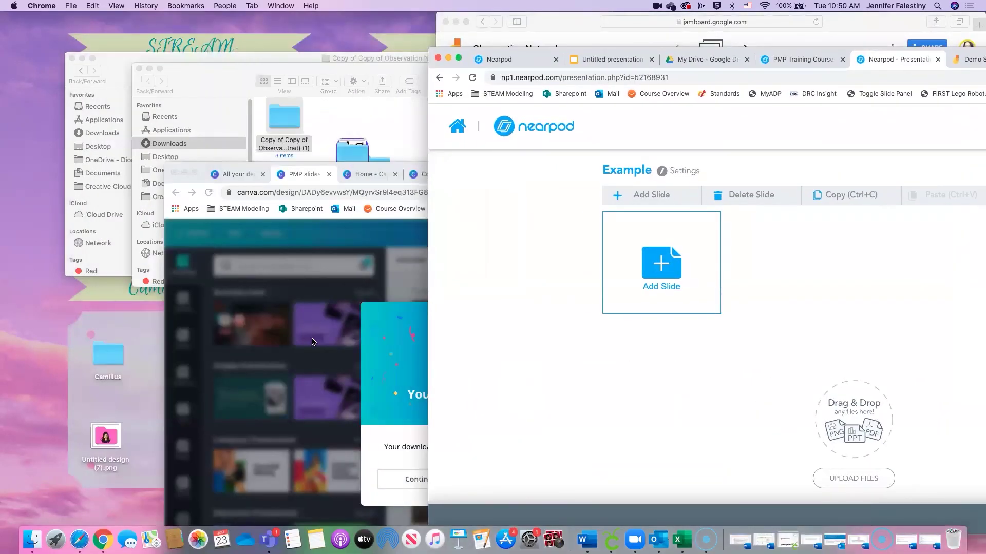
drag(372, 166, 219, 16)
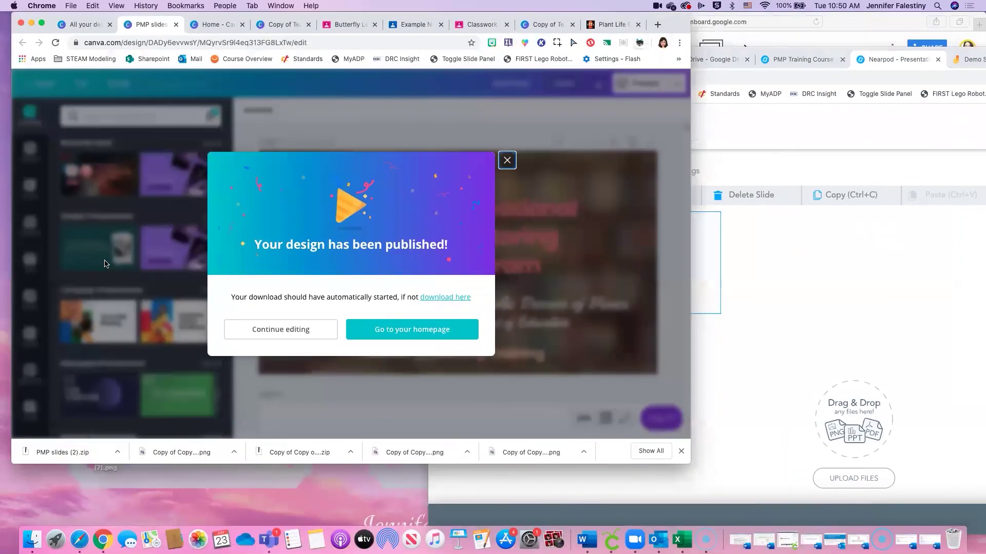
click(69, 450)
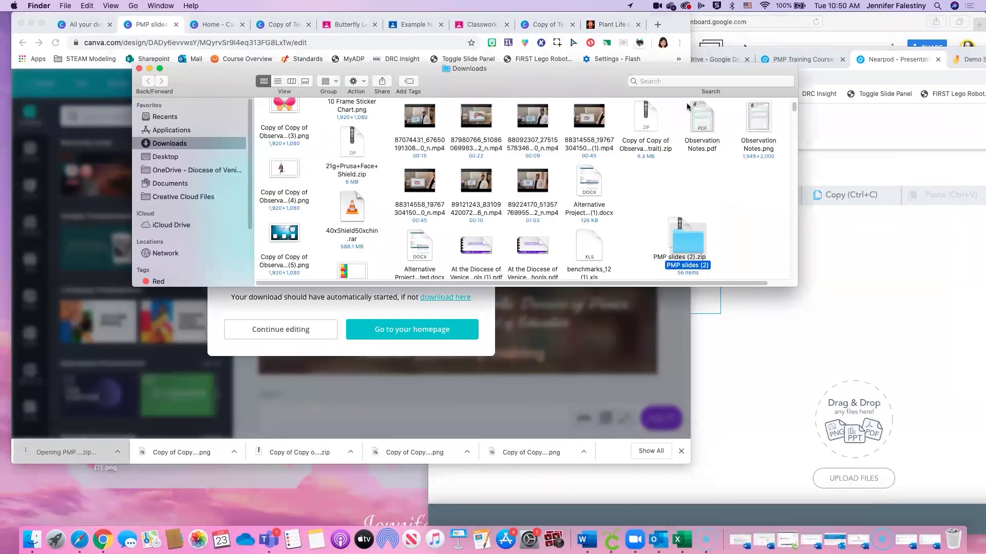
double_click(693, 243)
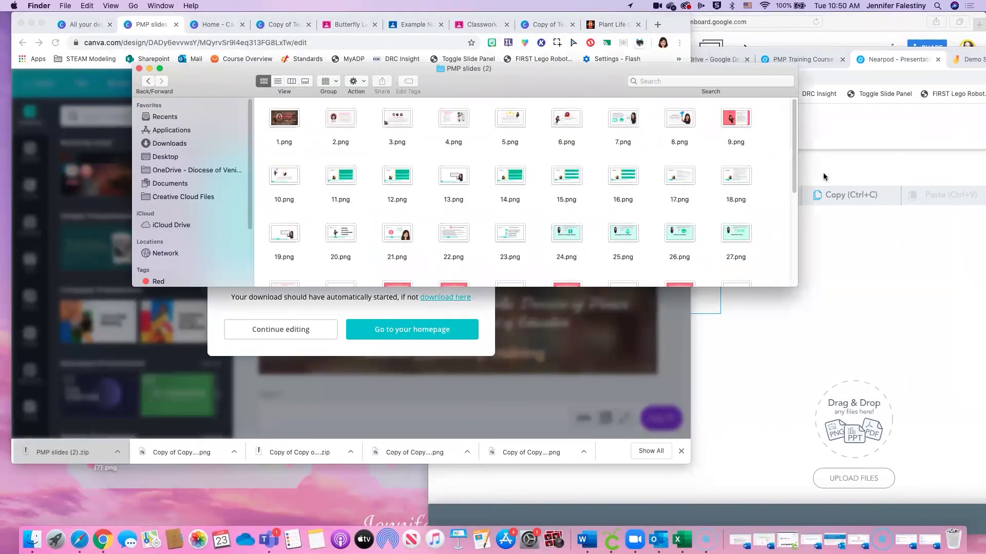
- Upload the PNG images from the PMP slides (2) folder to the Example lesson as a slideshow, stopping the upload partway
drag(262, 117, 735, 224)
drag(732, 188, 854, 113)
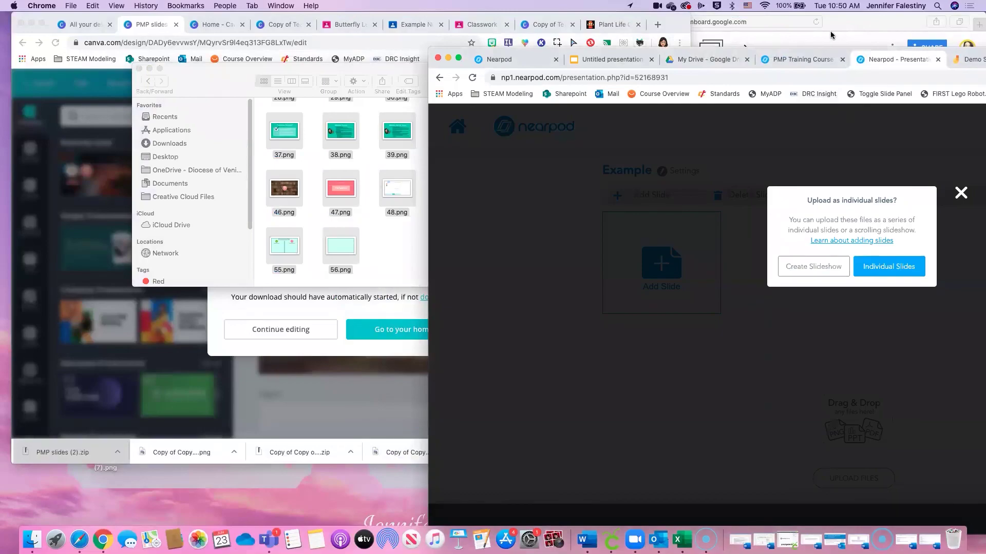
double_click(860, 54)
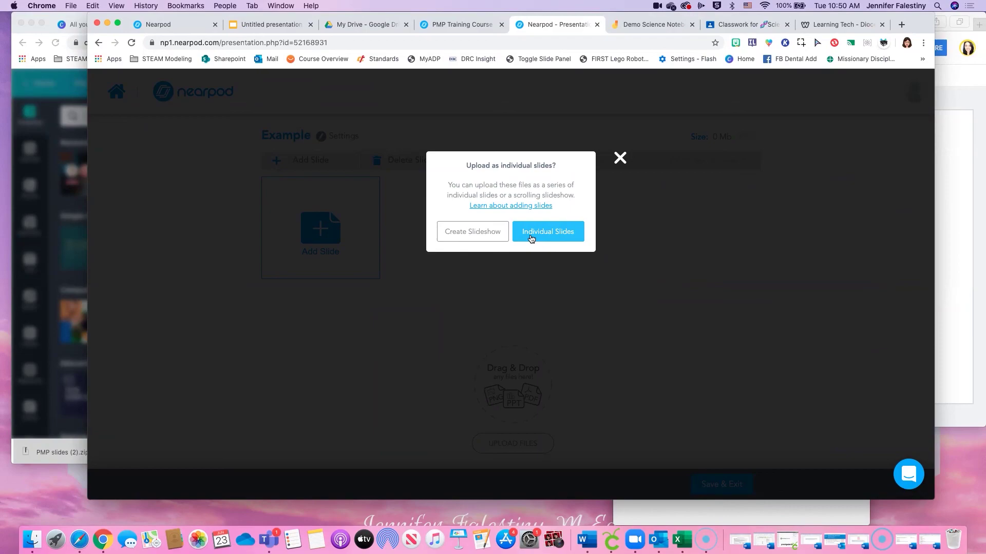
click(470, 233)
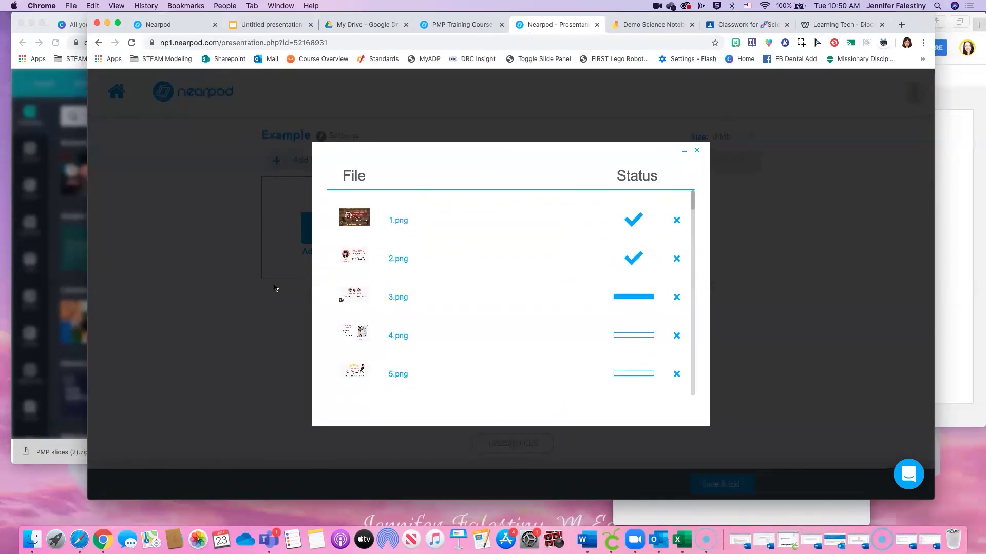
click(697, 151)
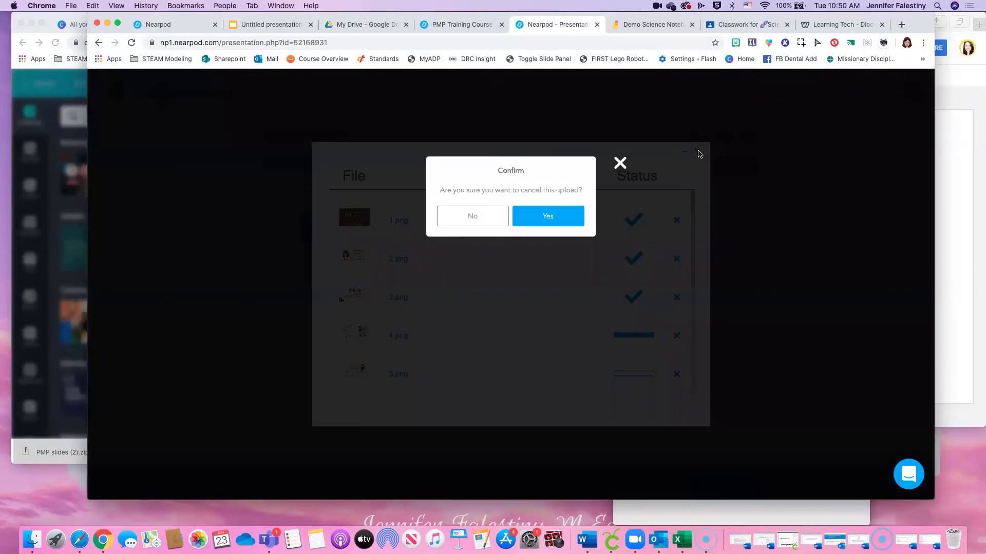
click(546, 217)
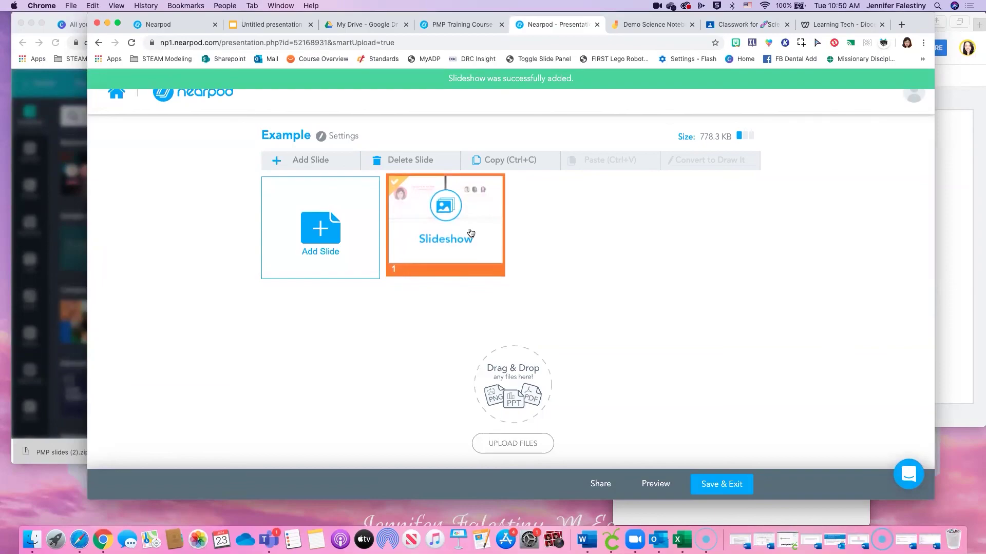
- Inspect the images in the uploaded slideshow and check the Example lesson in Student Preview
click(445, 222)
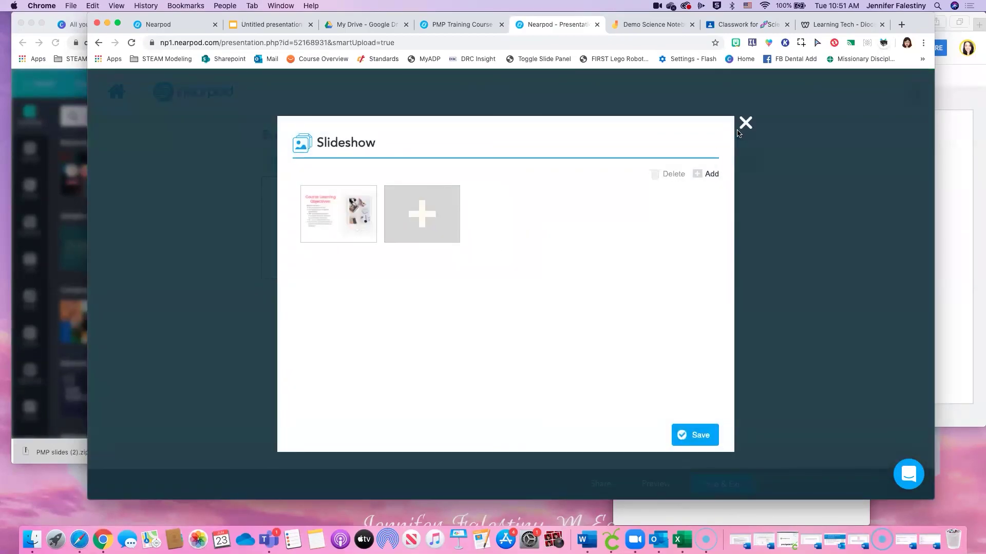
click(744, 123)
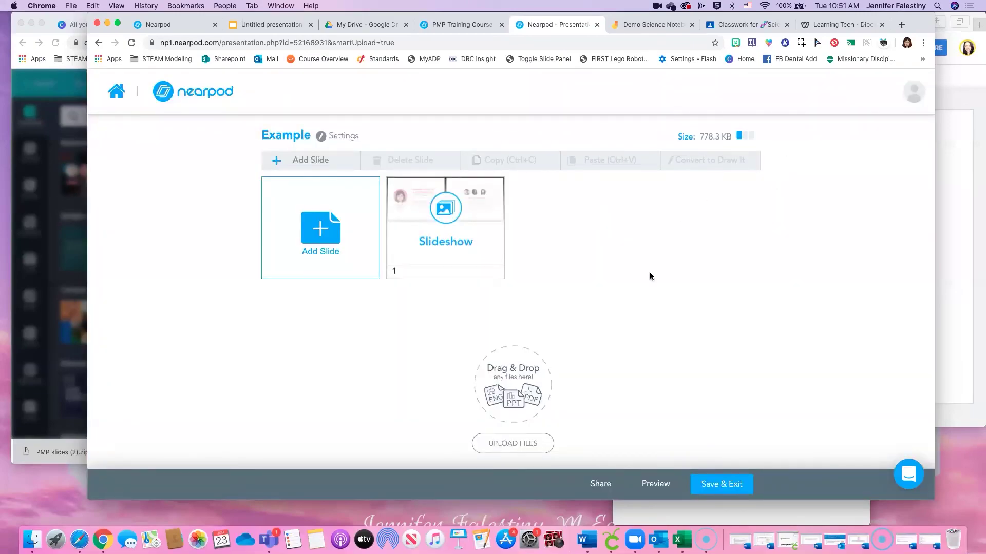
click(657, 484)
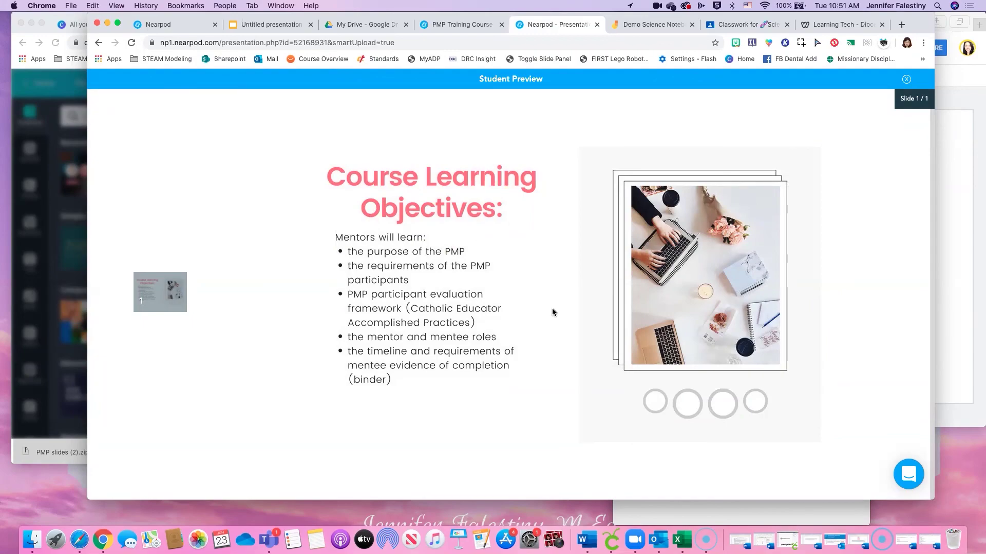
click(906, 79)
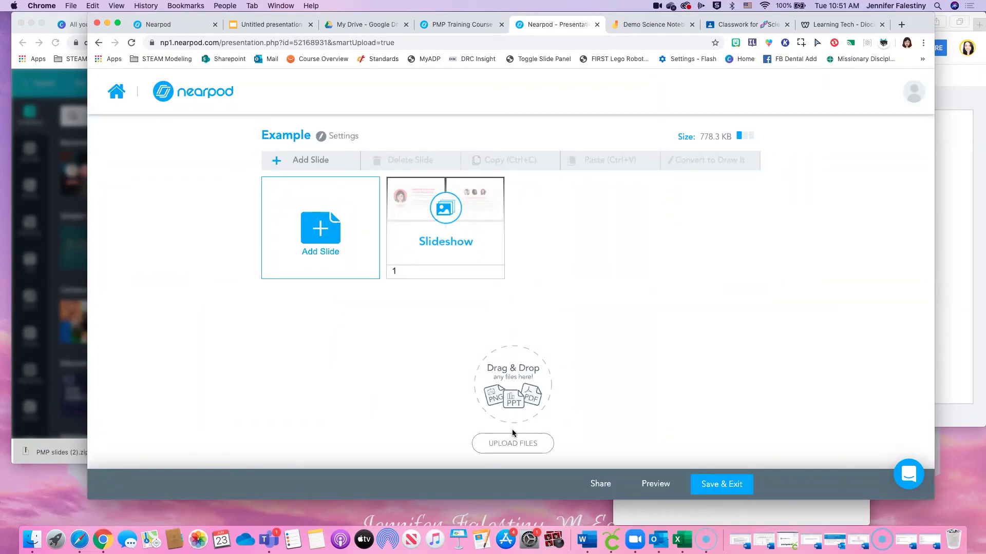
- Try to upload the PNG images in the PMP slides (2) folder from Downloads to the Example lesson
click(534, 445)
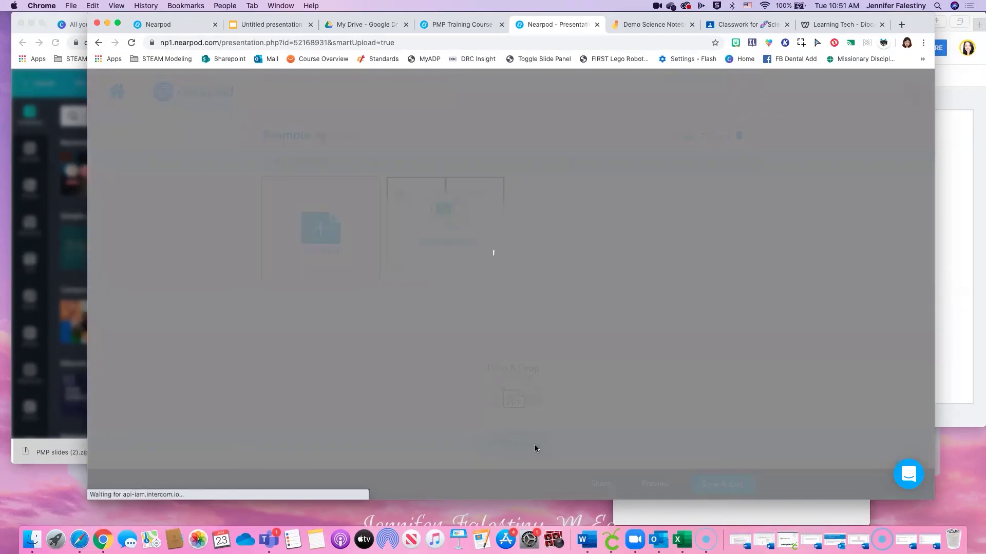
click(458, 344)
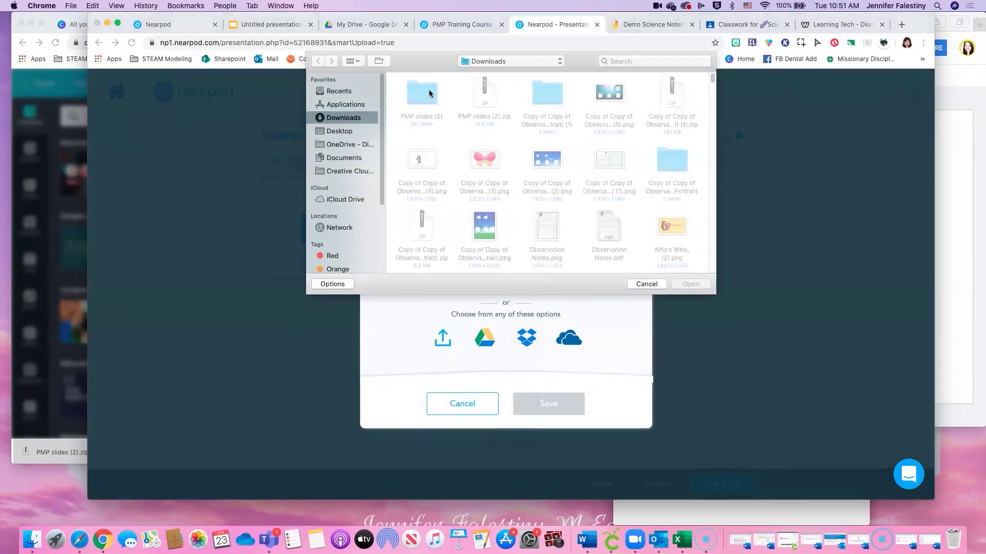
double_click(429, 93)
drag(399, 84, 697, 285)
click(690, 284)
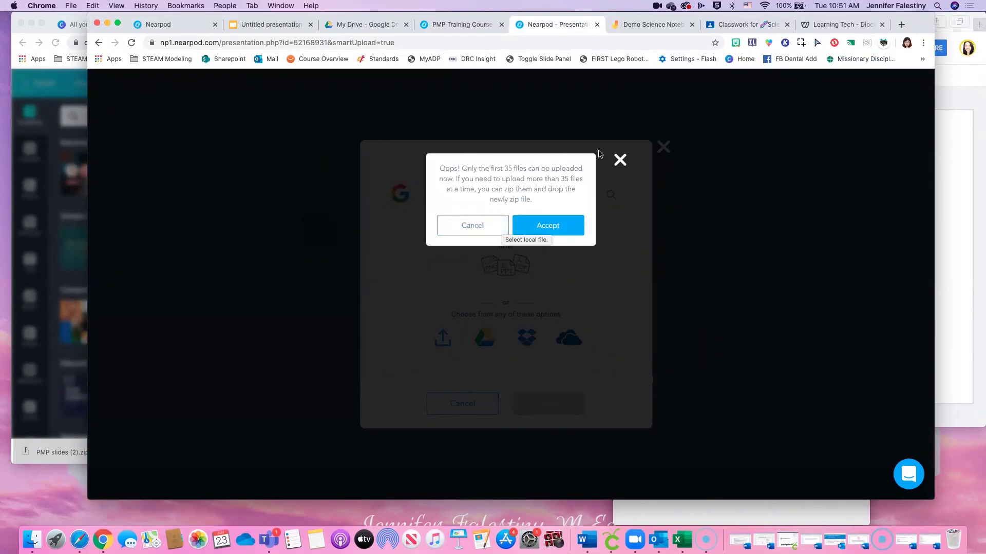
click(620, 162)
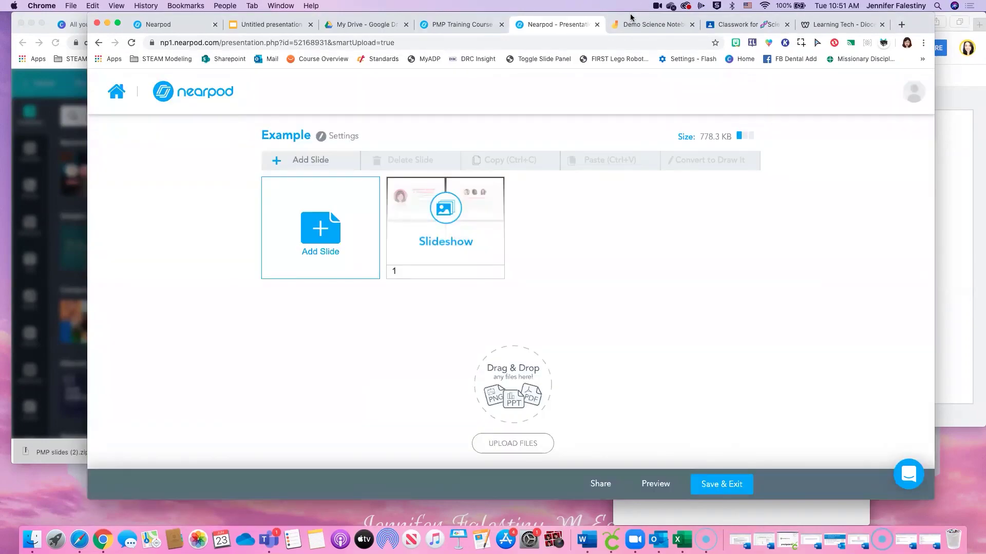
- Upload the PNG images from the PMP slides (2) folder to the Example lesson as individual slides and close the upload progress window
drag(653, 26, 797, 27)
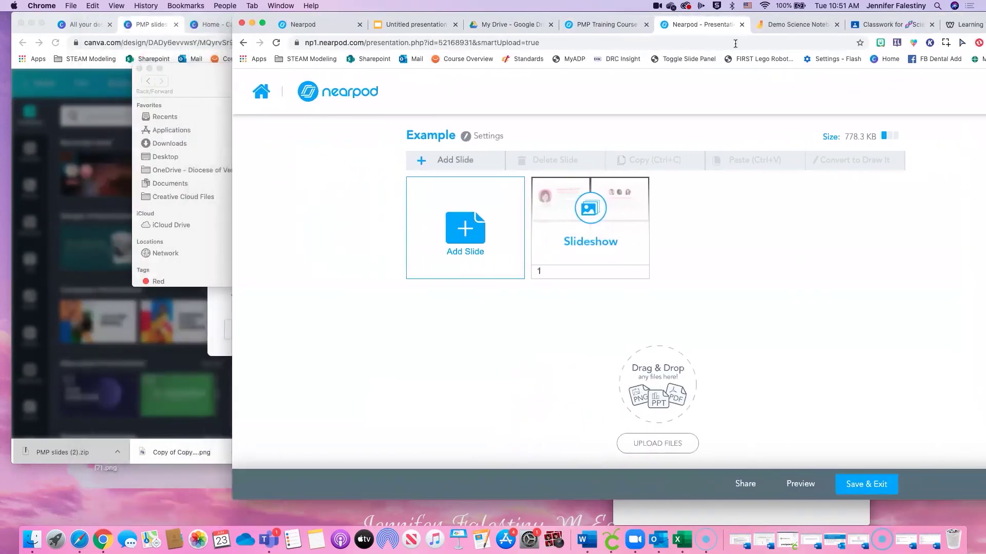
click(221, 262)
drag(622, 190, 628, 393)
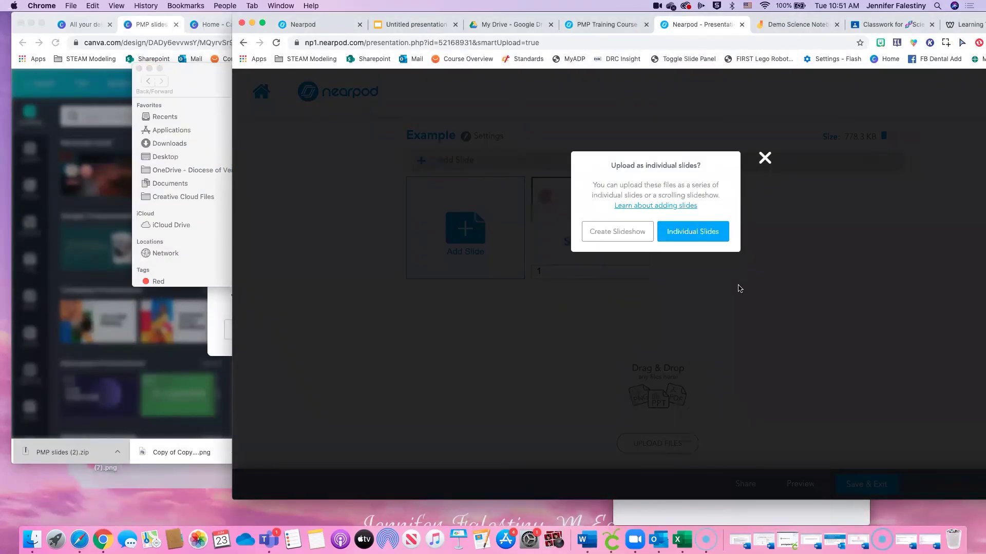
click(677, 236)
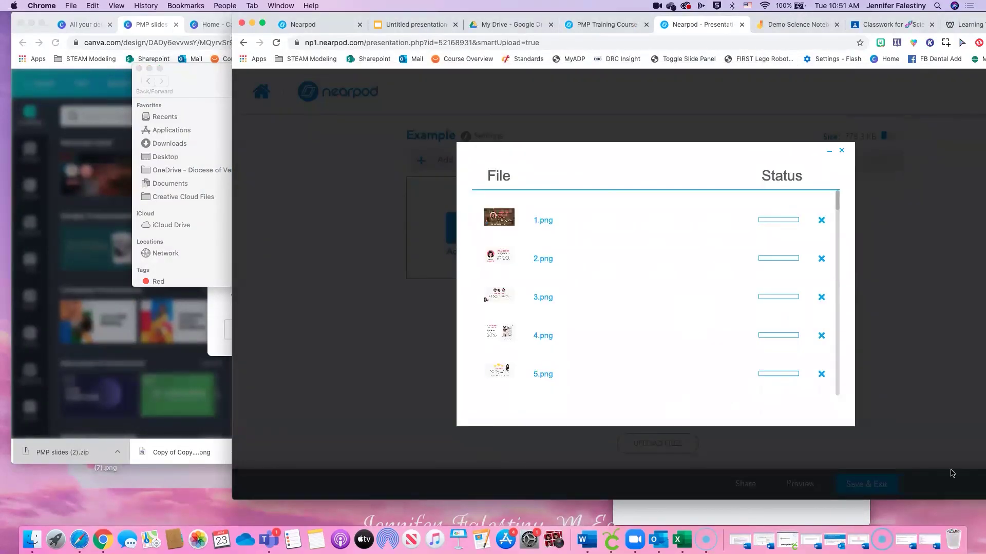
click(840, 151)
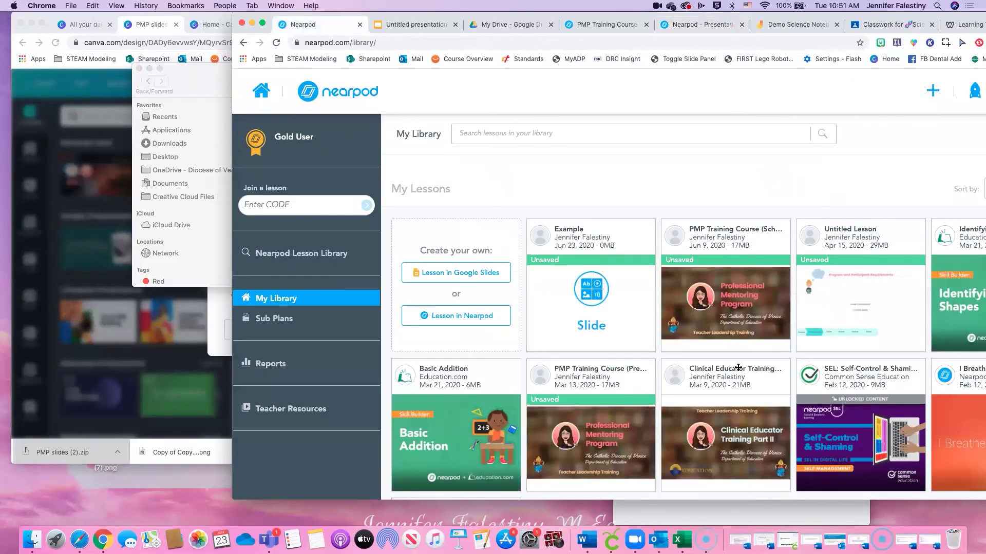
- Open the PMP Training Course (School Projcet) (1) lesson for editing from the library and look through its slides
click(683, 337)
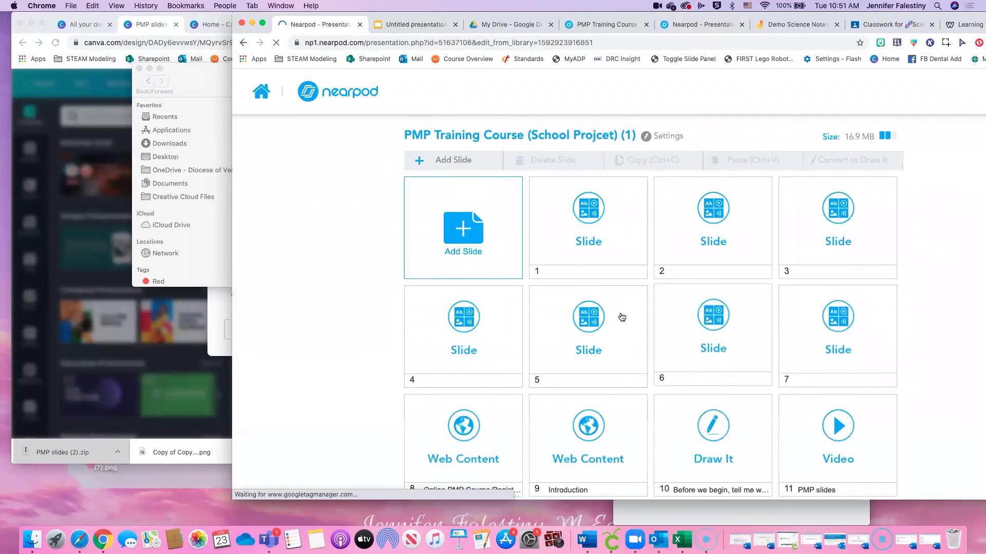
scroll(836, 432, down, 5)
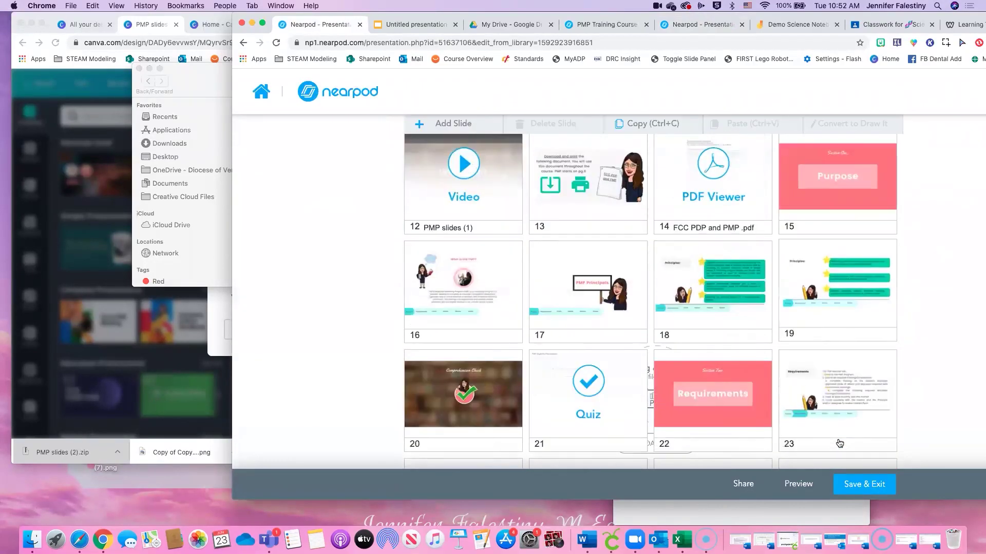
scroll(837, 439, up, 5)
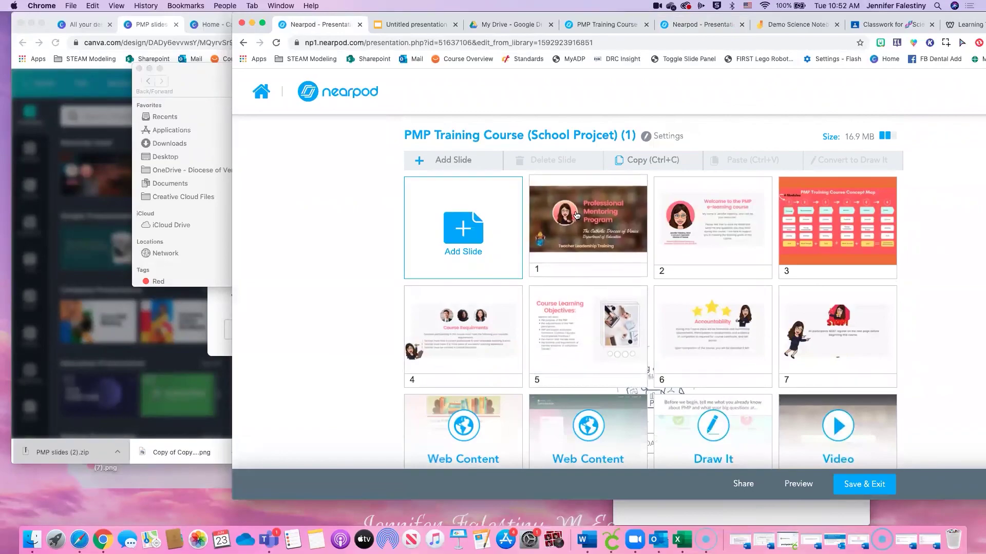
- Insert an Open Ended Question reading "Please tell us about yourself:" between slides 1 and 2 and save it
click(645, 247)
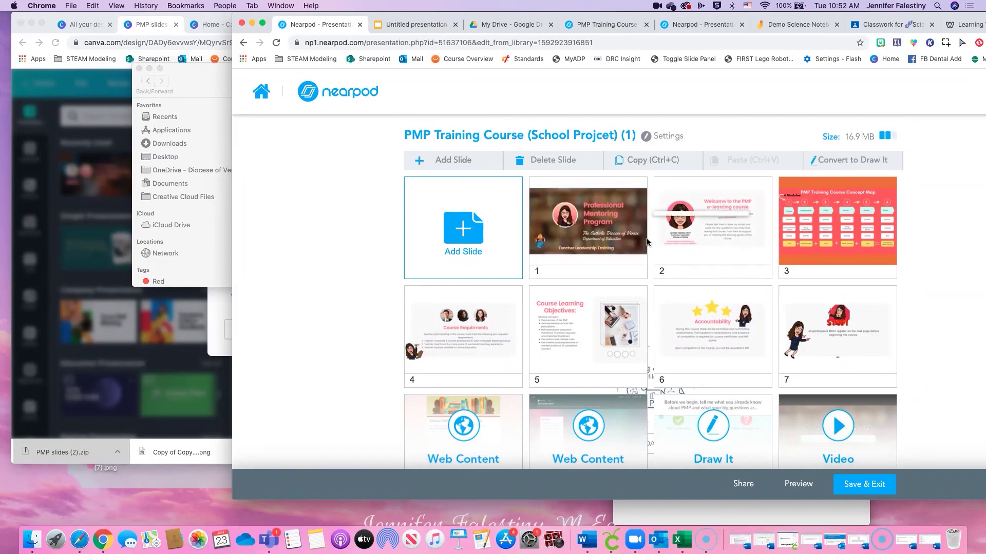
click(648, 241)
mouse_move(662, 221)
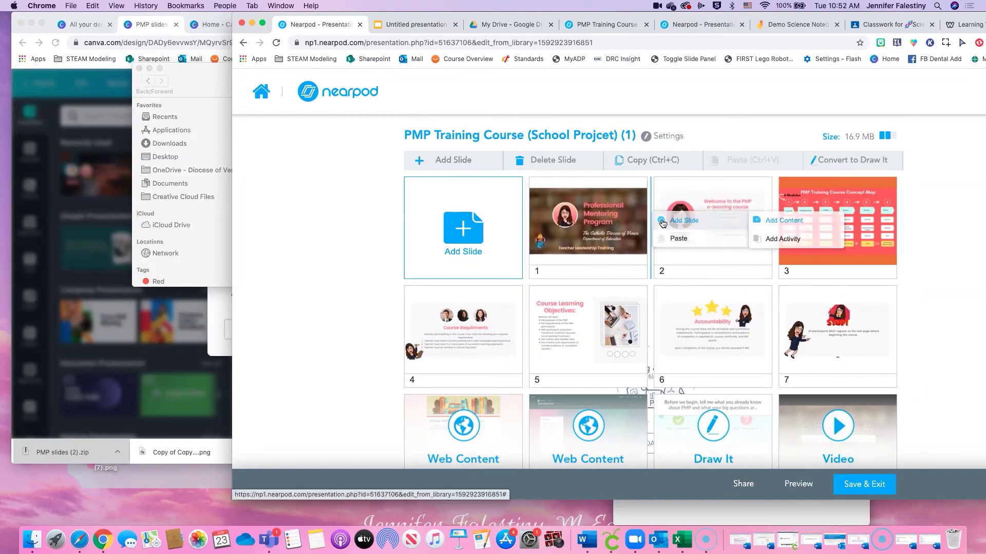
click(650, 227)
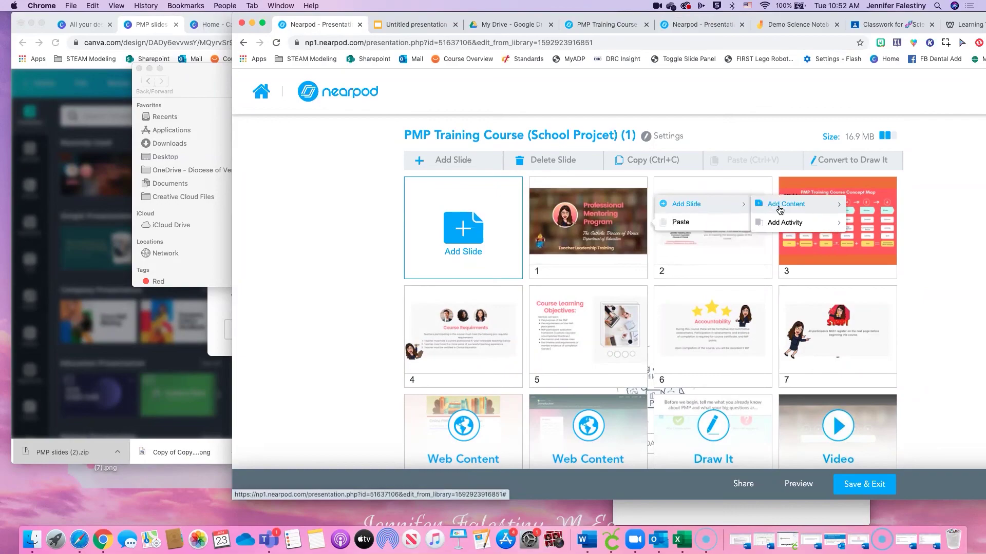
mouse_move(779, 208)
mouse_move(793, 224)
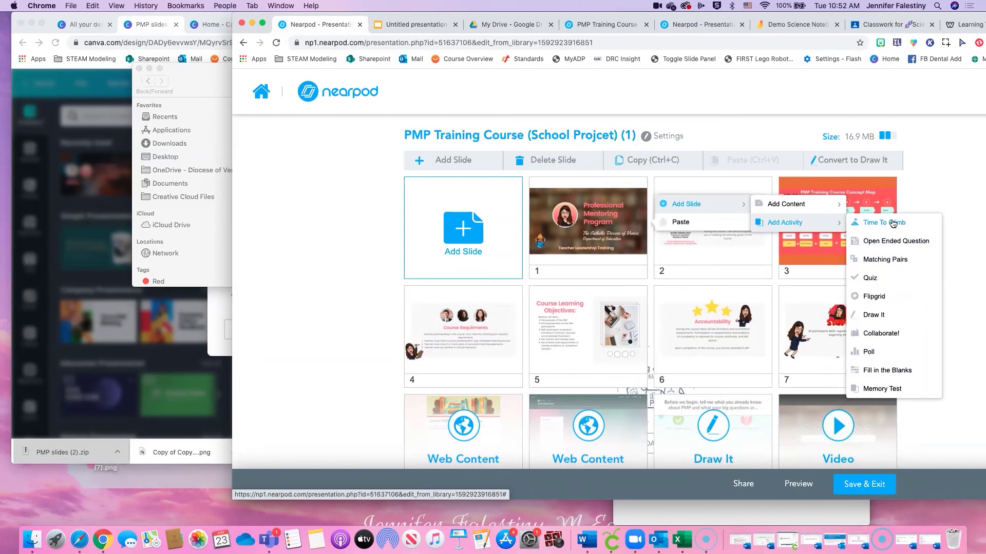
click(890, 248)
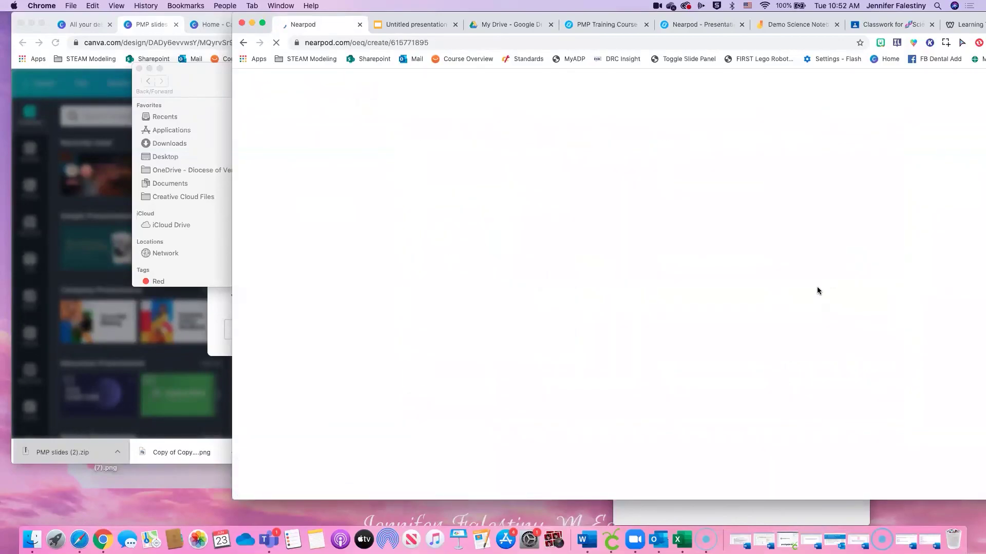
text(Please tell us about yourself:)
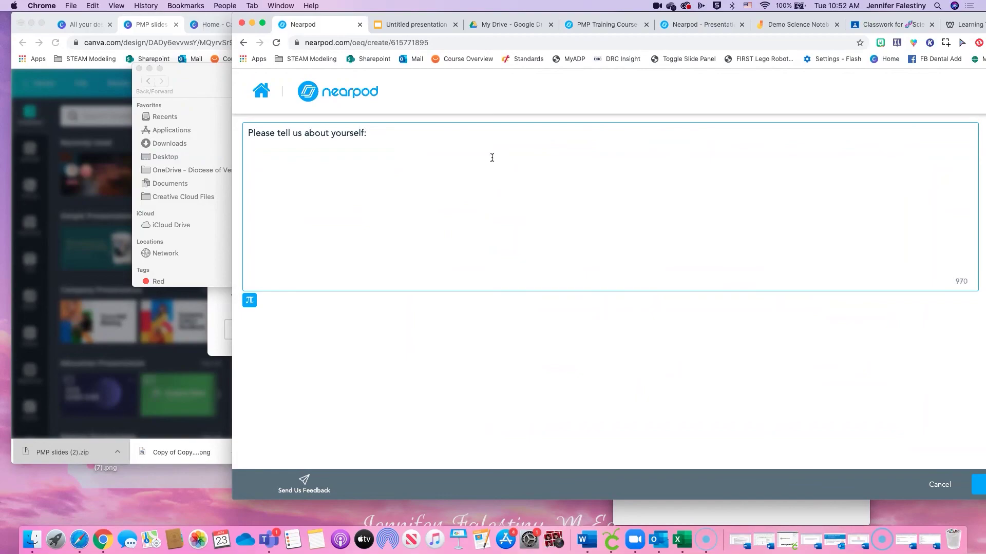
click(978, 485)
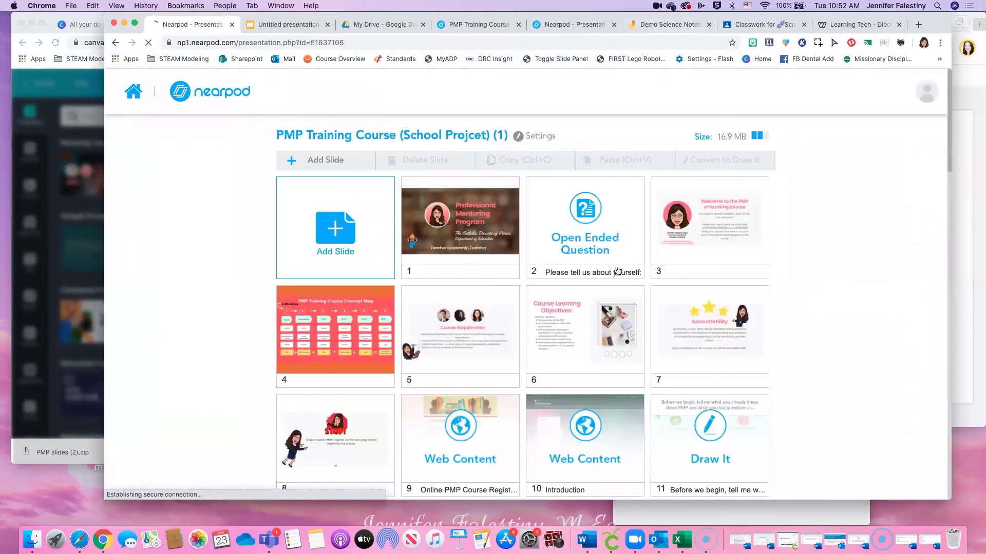
- Delete the Open Ended Question slide from the PMP Training Course lesson
click(616, 241)
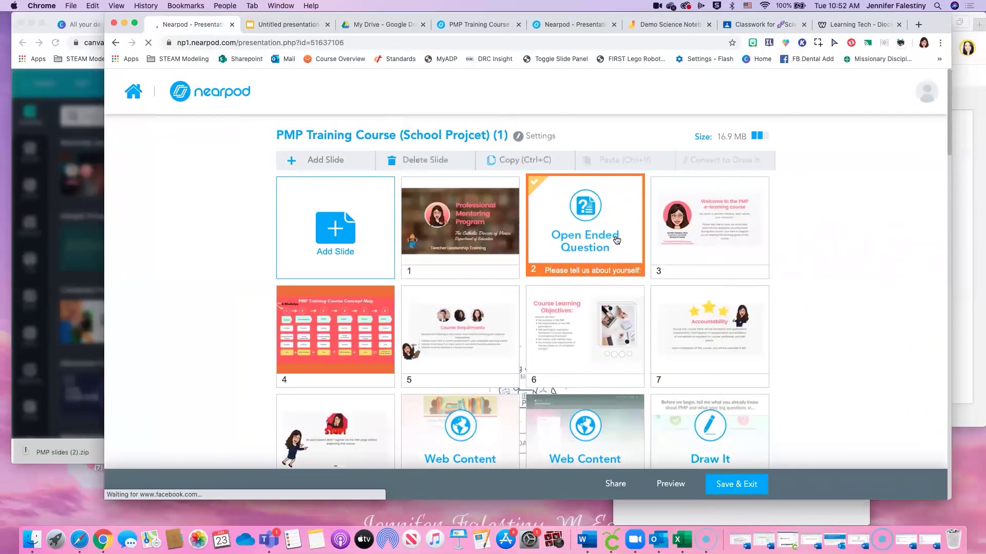
drag(616, 241, 544, 241)
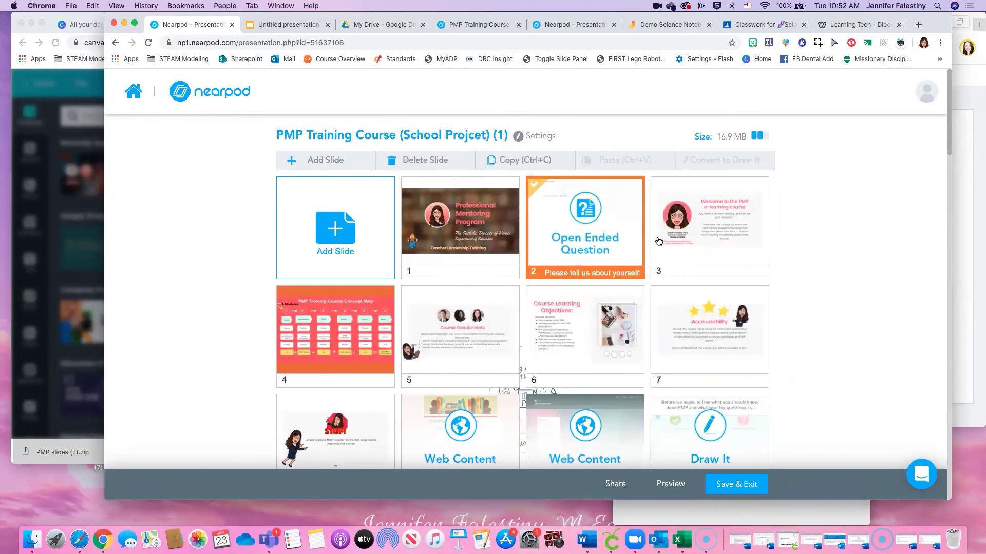
click(586, 221)
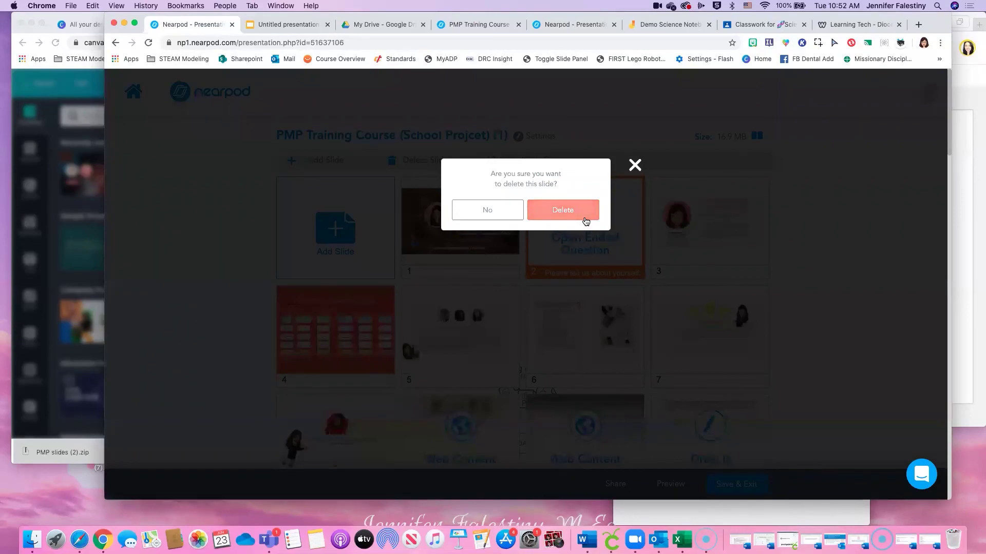
click(562, 211)
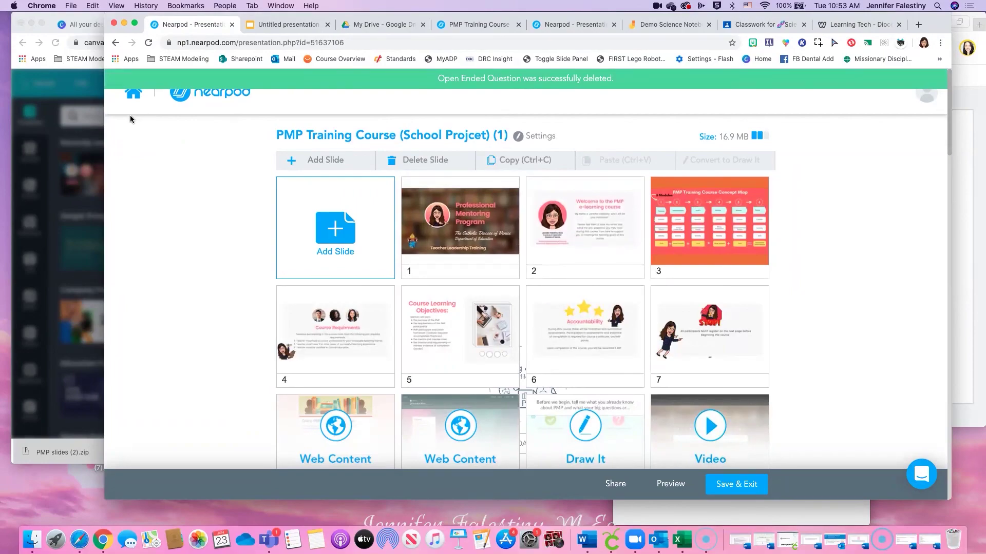
- Return to My Library and save the changes to the PMP Training Course (School Projcet) (1) lesson
click(132, 96)
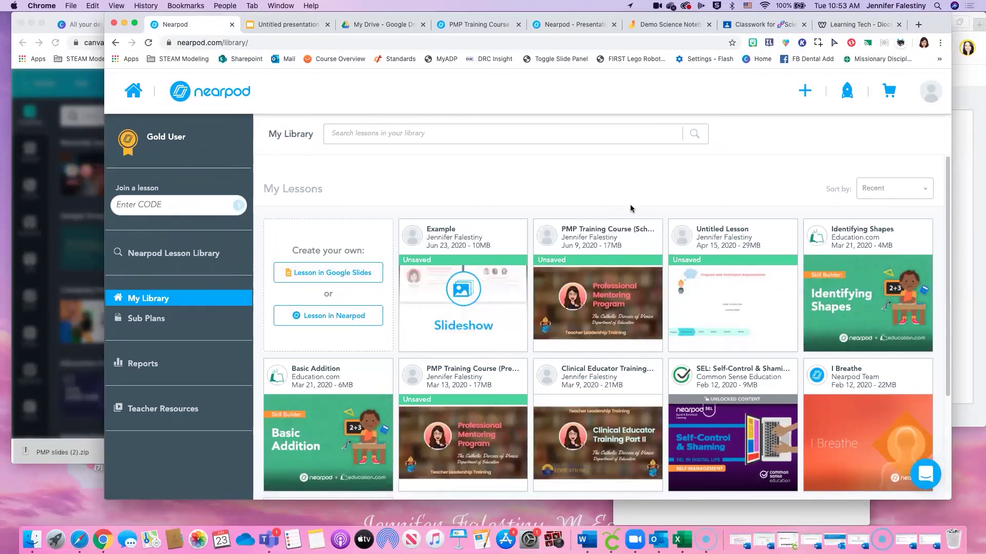
mouse_move(610, 290)
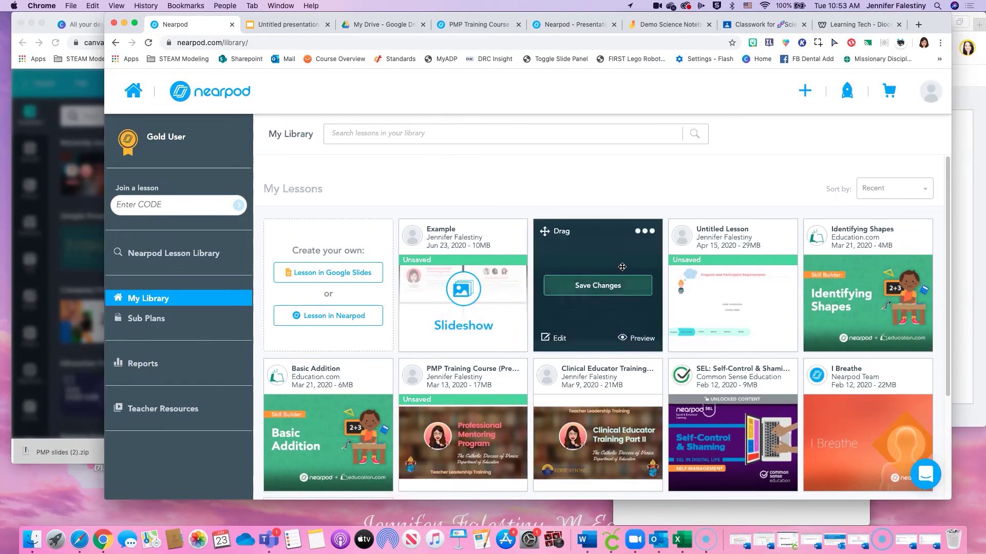
mouse_move(610, 311)
drag(615, 235, 639, 246)
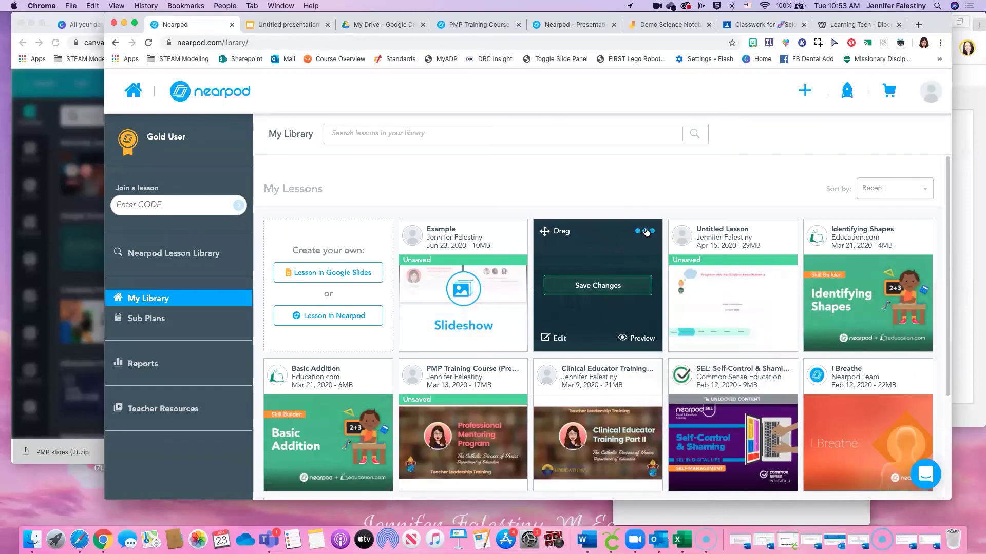
click(646, 232)
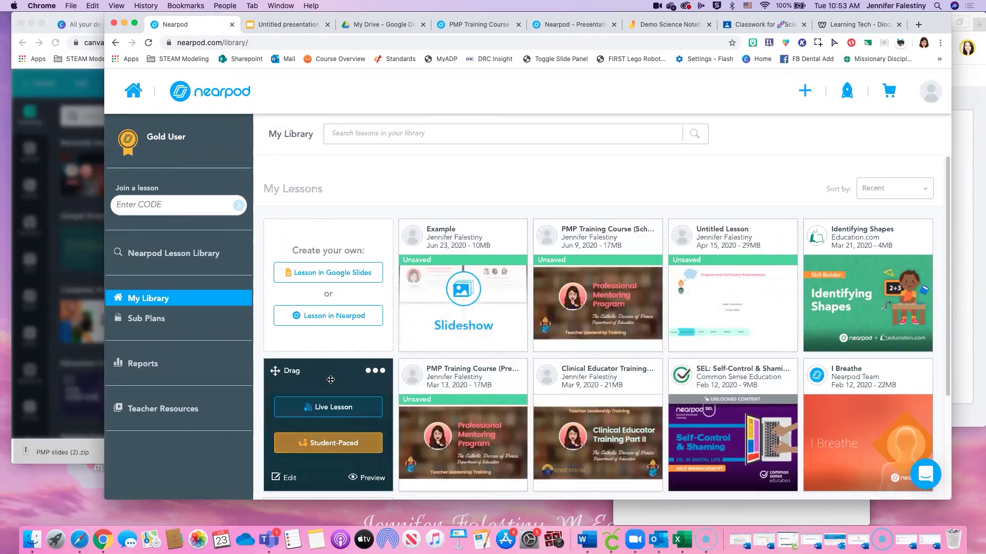
click(586, 288)
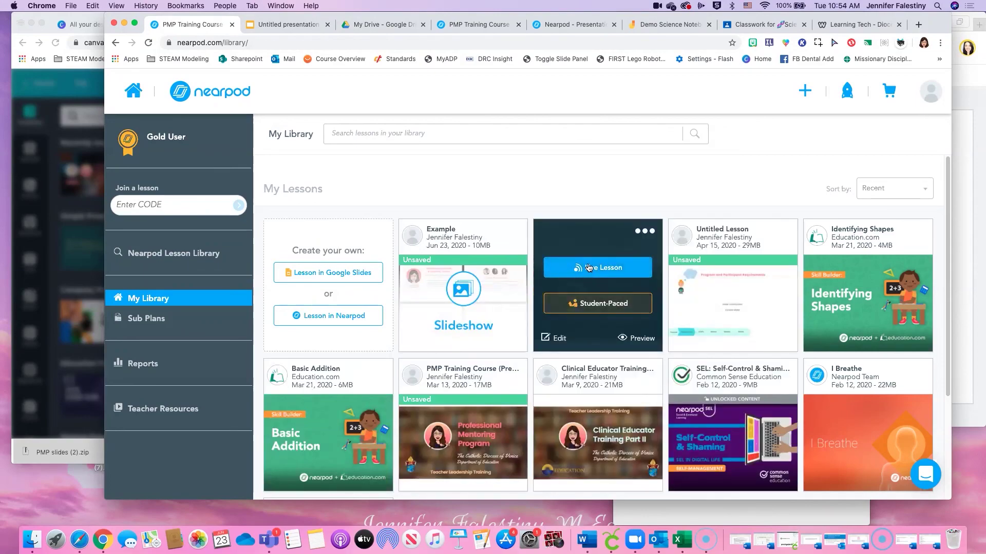
- Launch the PMP Training Course as a Live Lesson, highlight its student join code and dismiss the sharing dialog
click(612, 275)
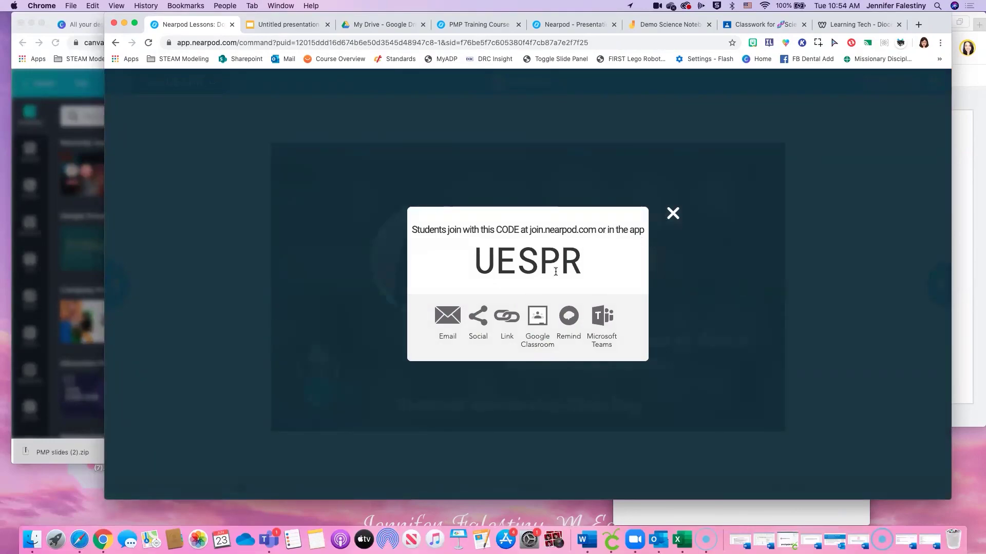
drag(587, 266, 473, 265)
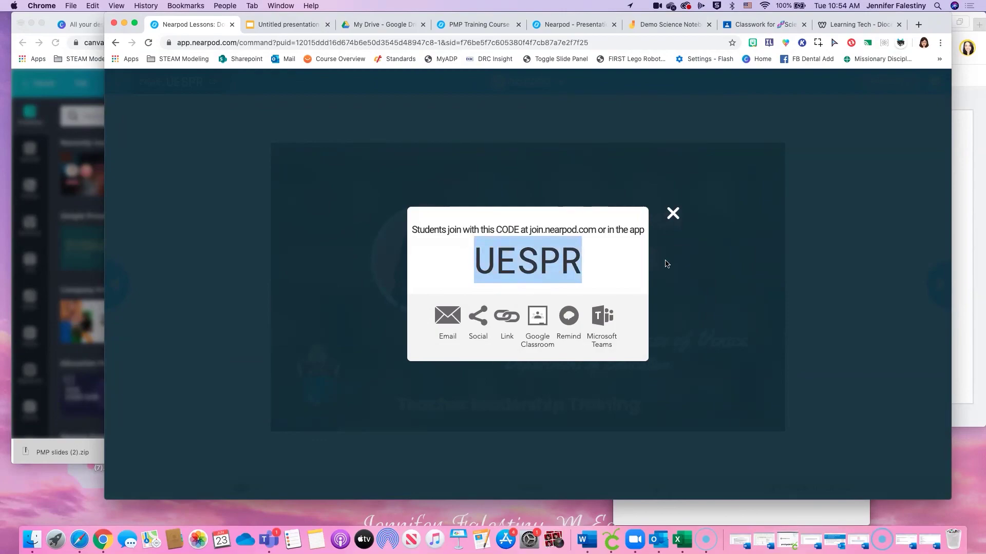
click(591, 262)
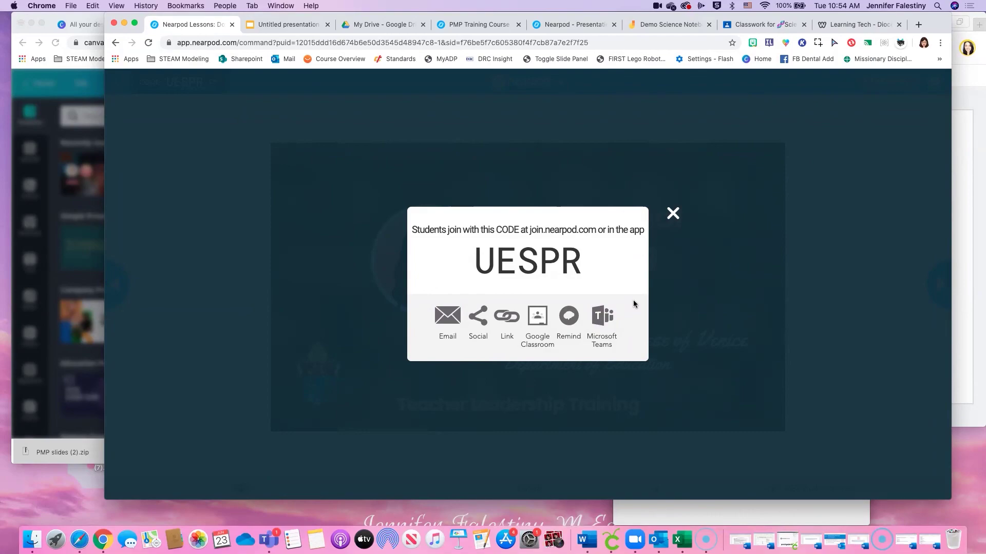
click(722, 329)
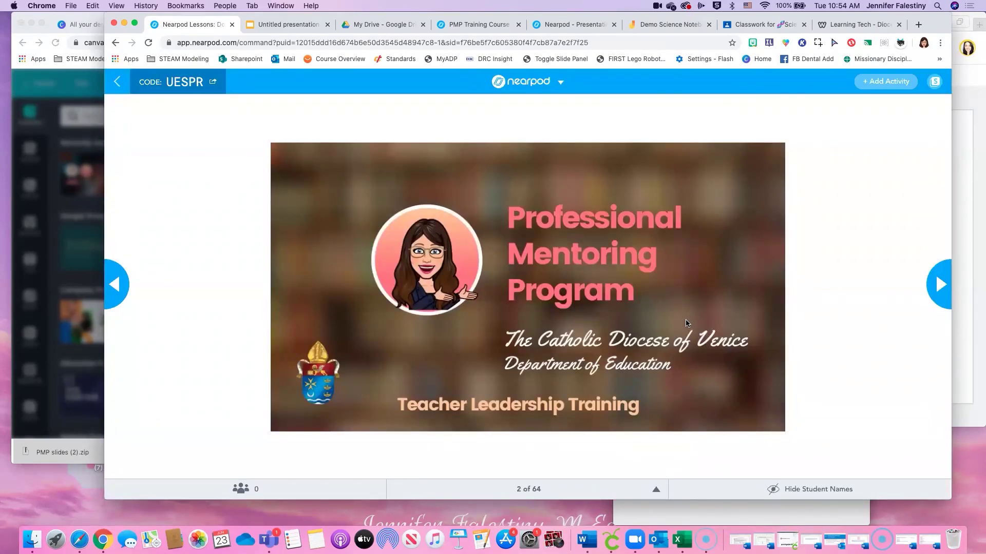
- Advance through the live lesson's slides up to the Online PMP Course Registration form
click(936, 290)
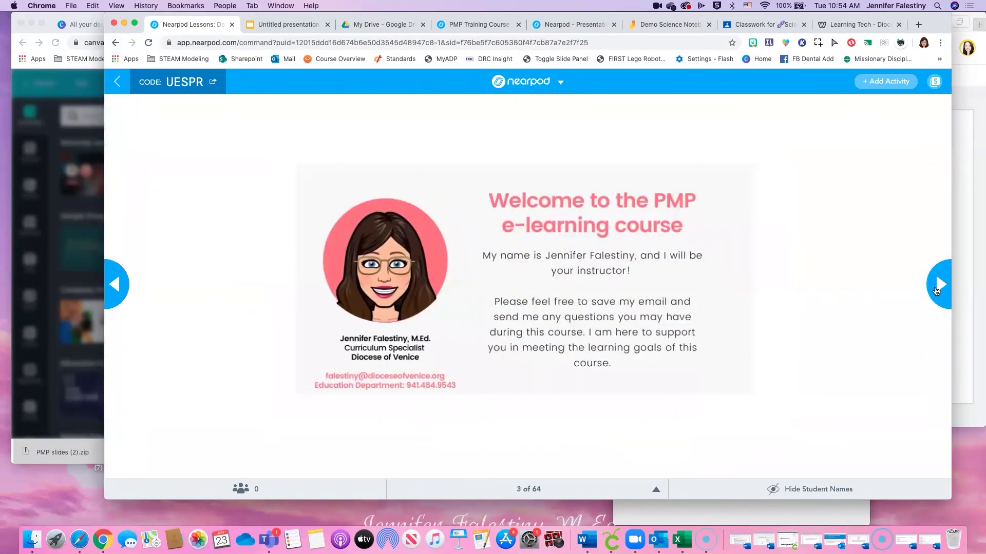
click(937, 290)
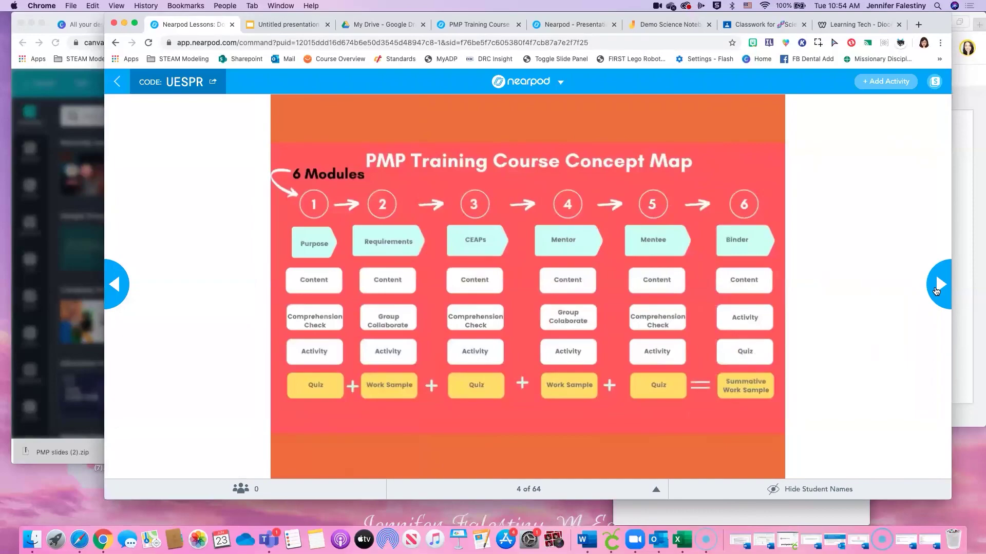
click(937, 291)
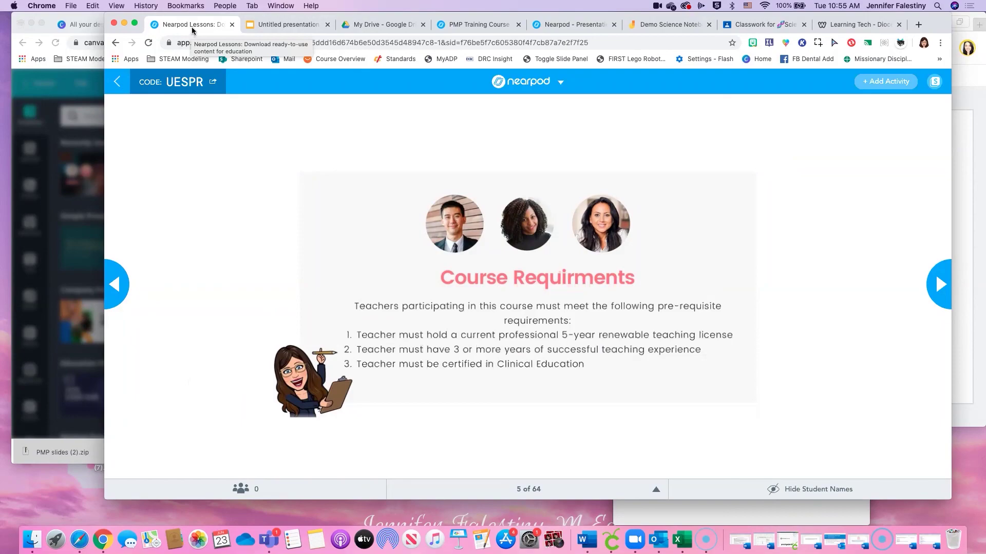
click(927, 285)
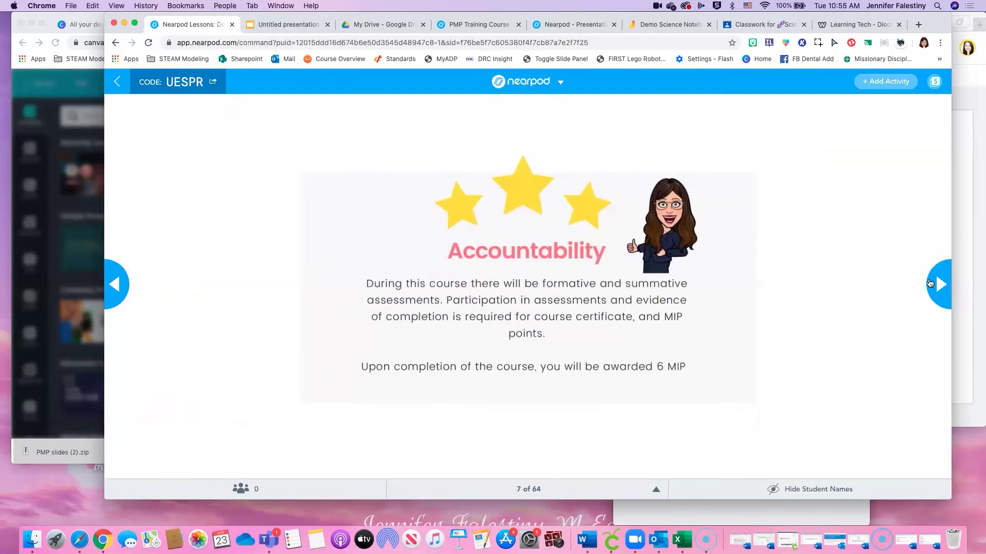
click(935, 283)
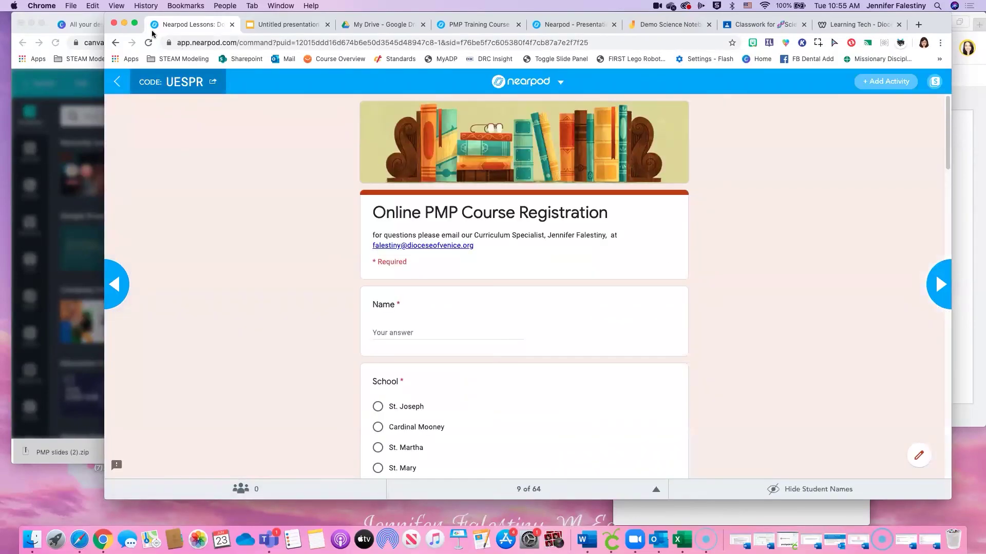
- Return to the library, launch the PMP Training Course as Student-Paced, toggle Require student submissions on and off, and close the join-code dialog
click(117, 43)
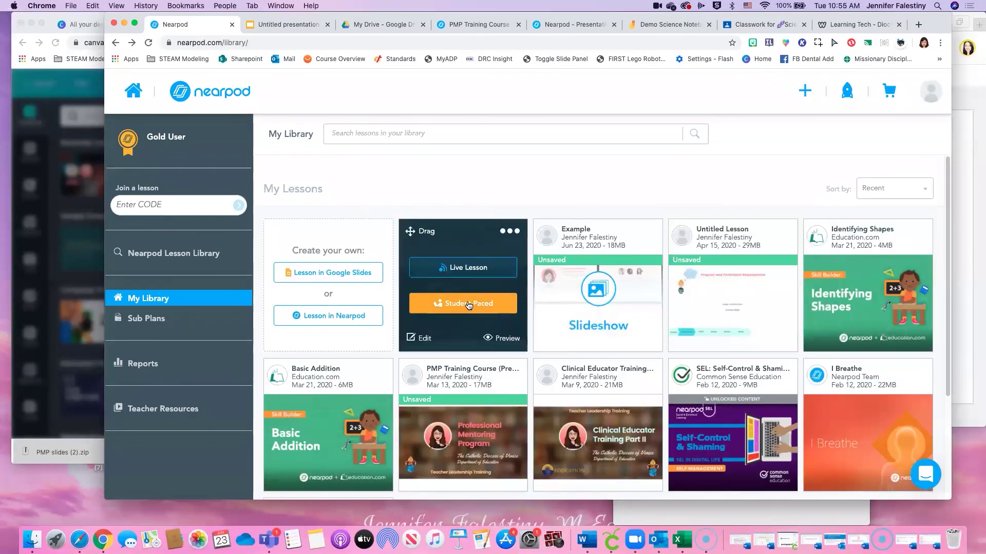
click(468, 304)
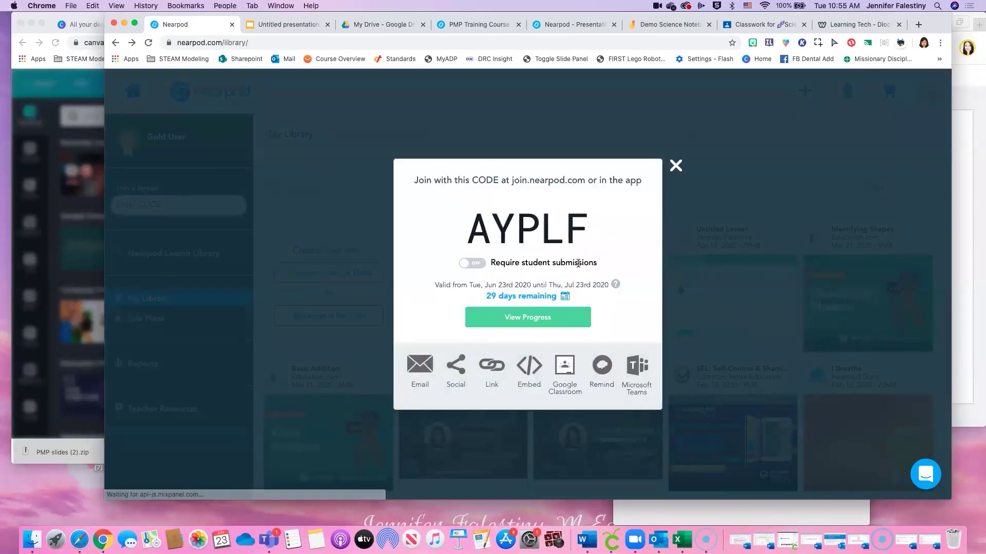
click(469, 265)
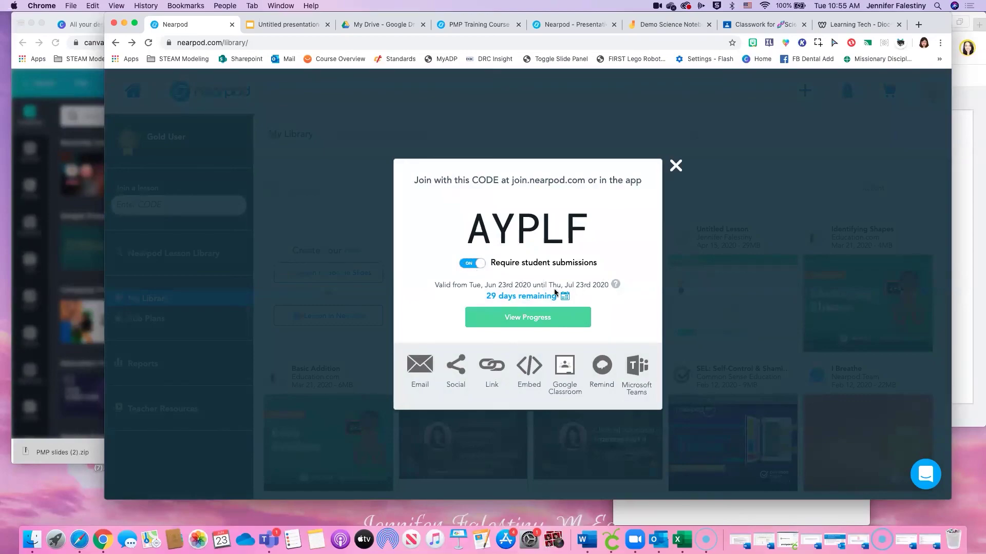
click(473, 263)
drag(619, 236, 455, 233)
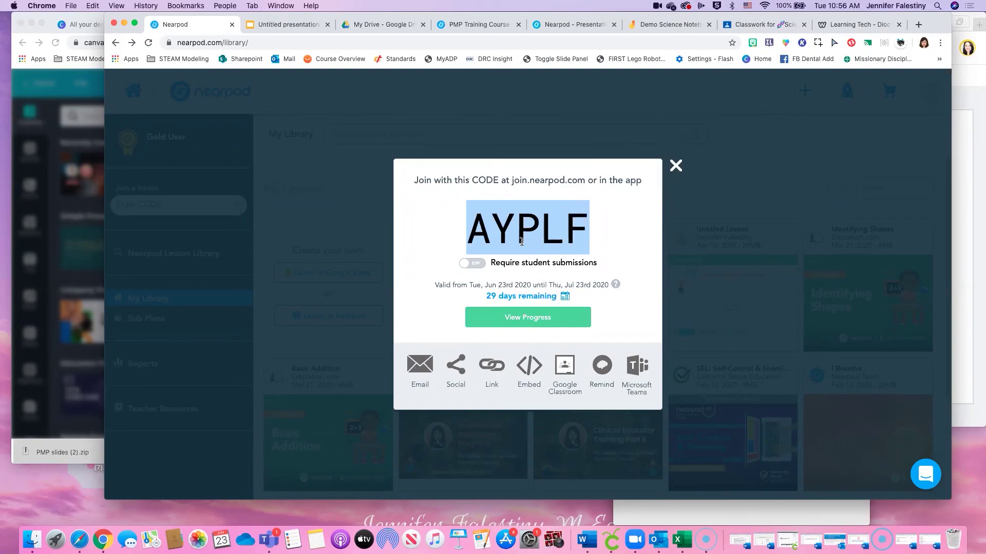
click(675, 166)
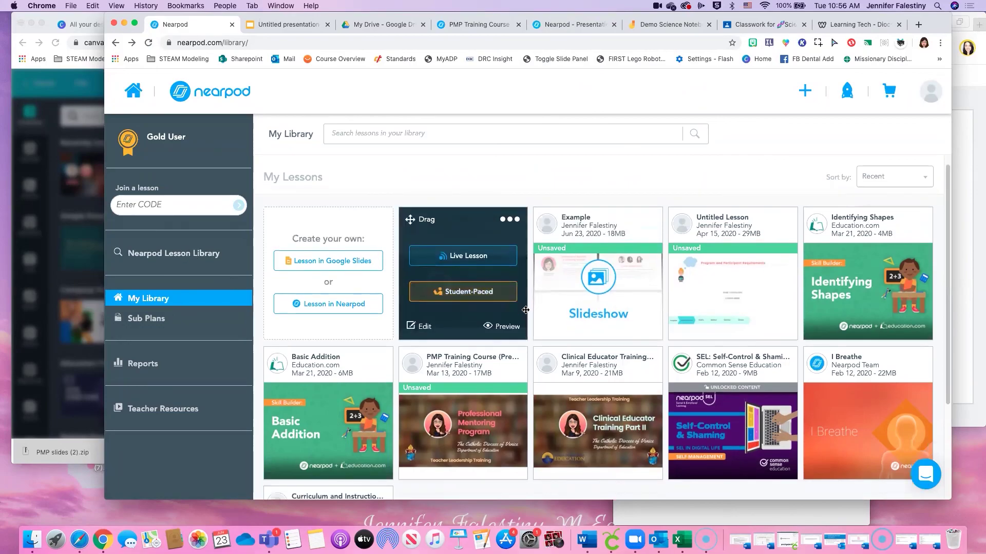
scroll(462, 308, down, 5)
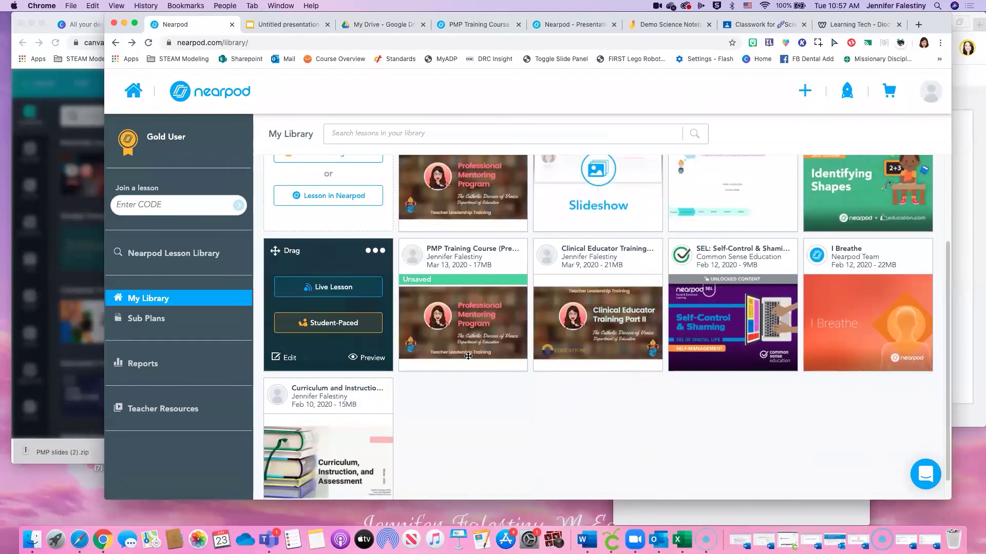